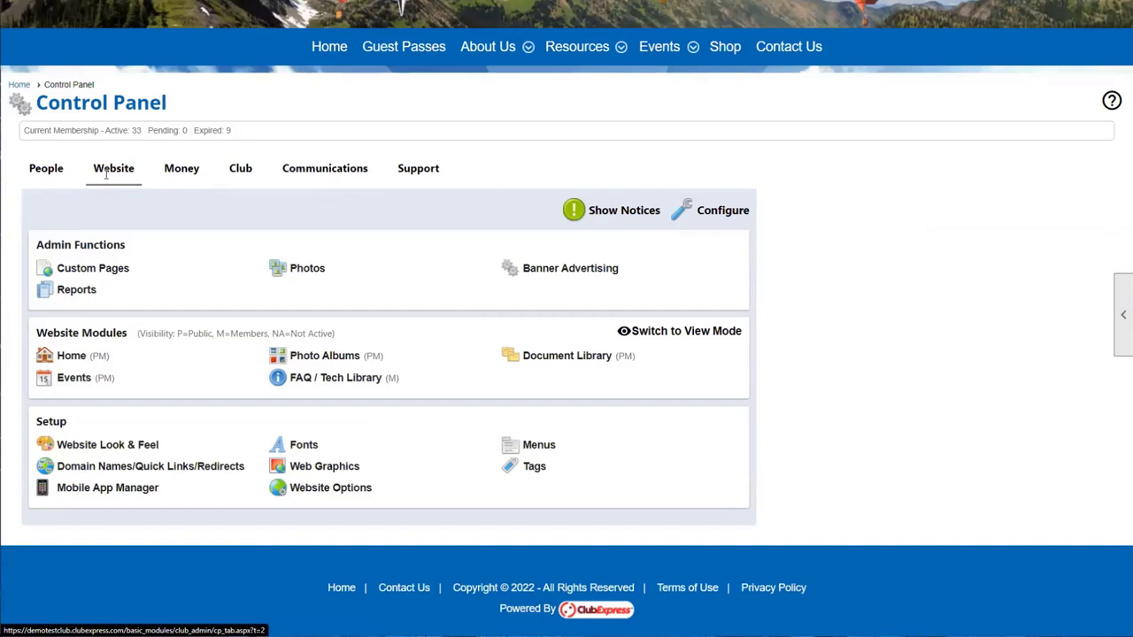
Open the Events Manager and compare The Balloonist's Dinner (single activity) with The Balloon Conference (multiple activities).
left_click(77, 381)
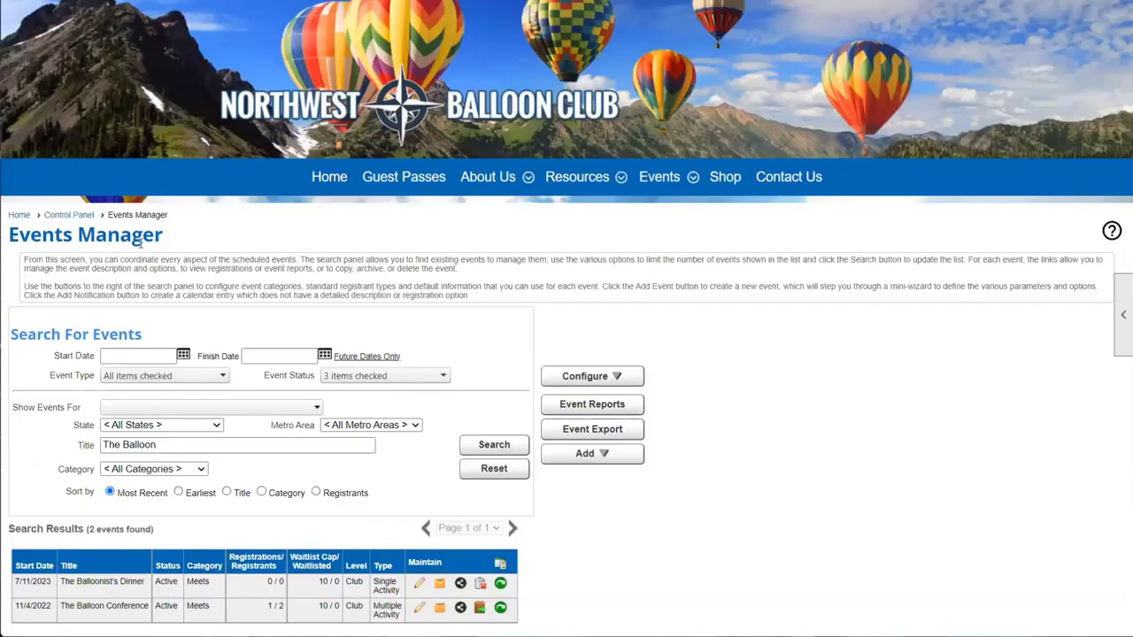
scroll(134, 299, "down", 3)
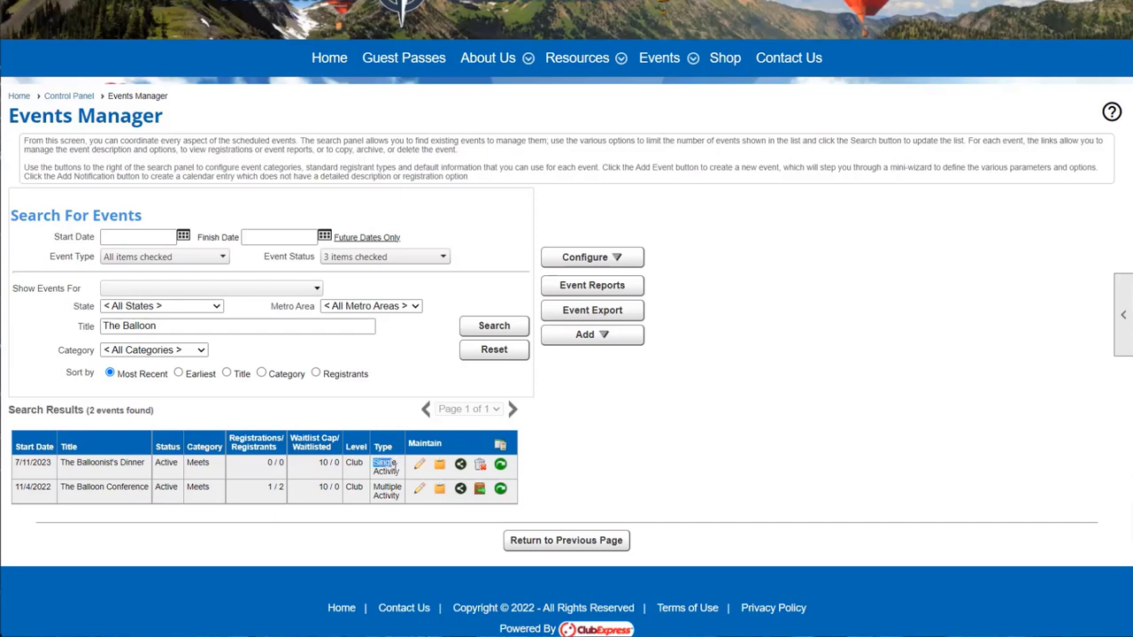
left_click_drag(372, 460, 400, 473)
left_click_drag(376, 489, 404, 500)
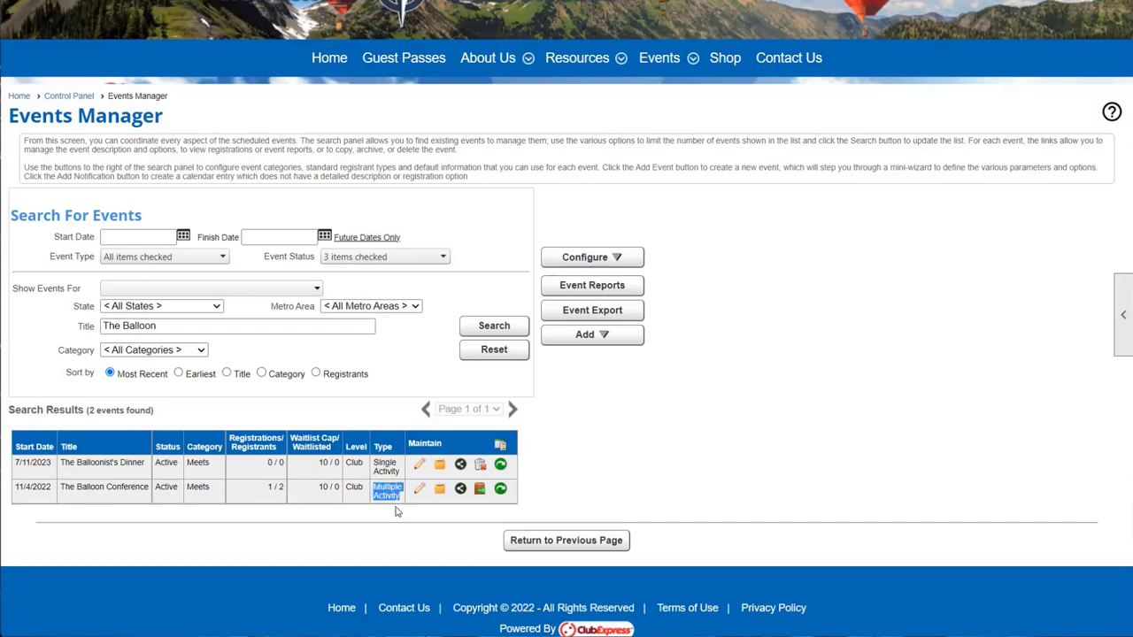
left_click(396, 498)
left_click_drag(77, 462, 110, 461)
left_click(109, 461)
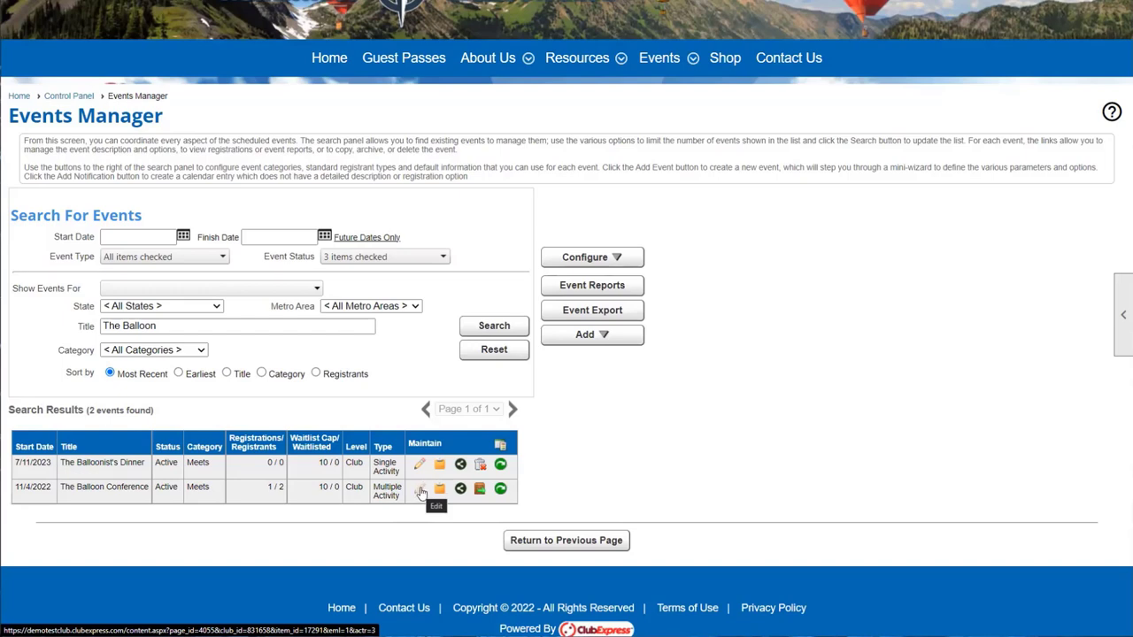
Open The Balloon Conference's admin panels, review its Basic Info summary, and begin editing it.
left_click(421, 492)
scroll(351, 523, "down", 2)
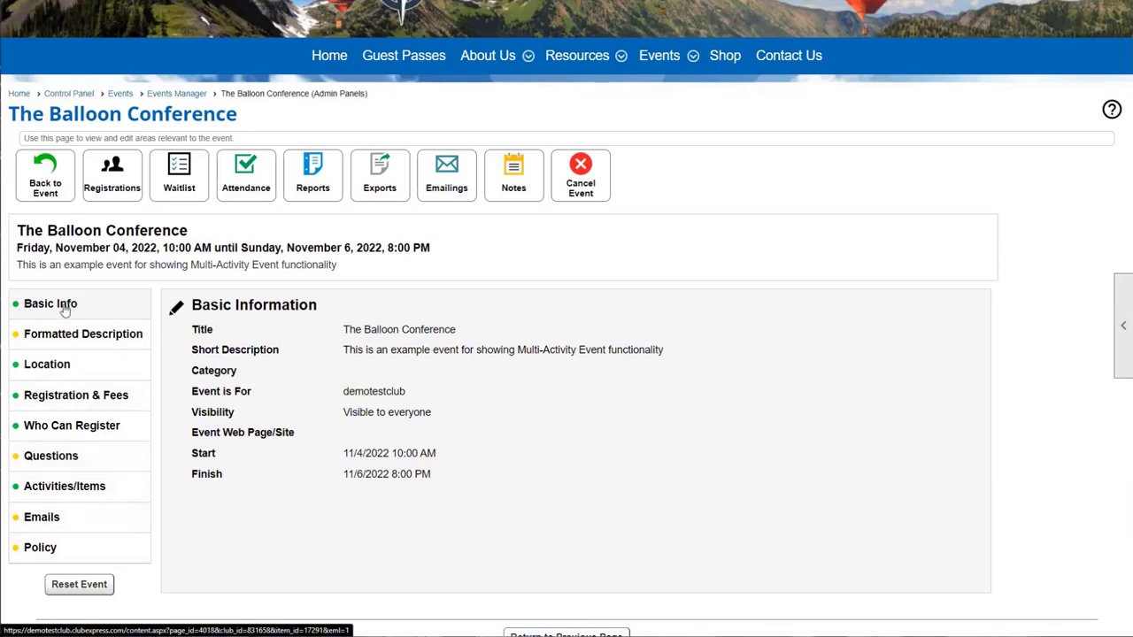
left_click_drag(189, 324, 464, 458)
left_click(464, 462)
left_click(177, 310)
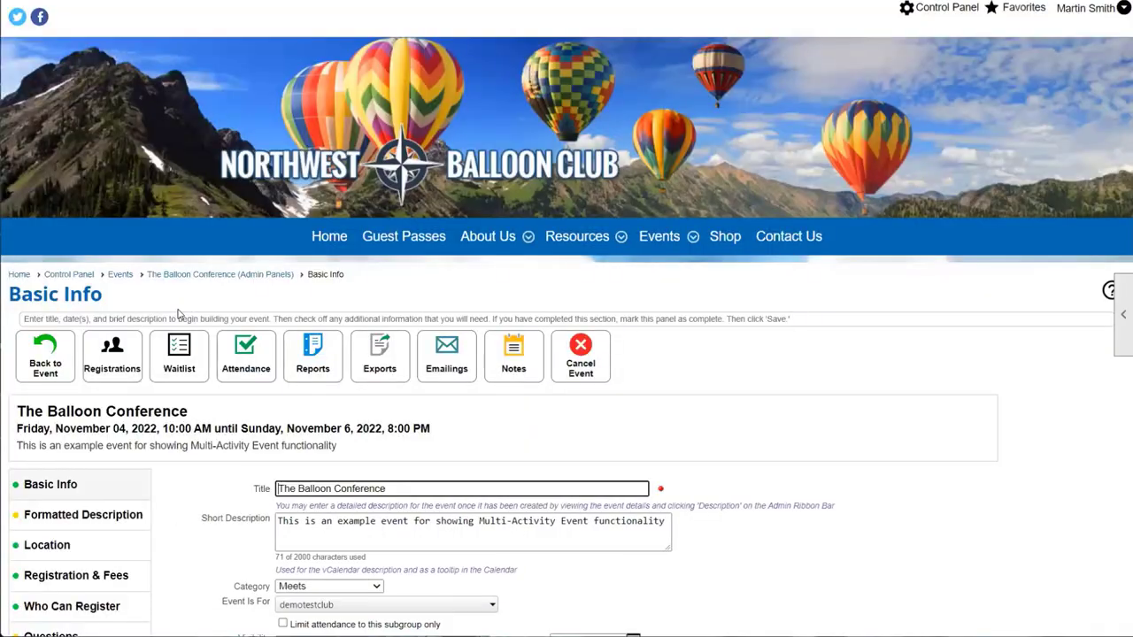
Go over the conference's title, short description, category Meets and 11/4–11/6/2022 schedule in Basic Info.
scroll(177, 314, "down", 2)
scroll(212, 317, "down", 1)
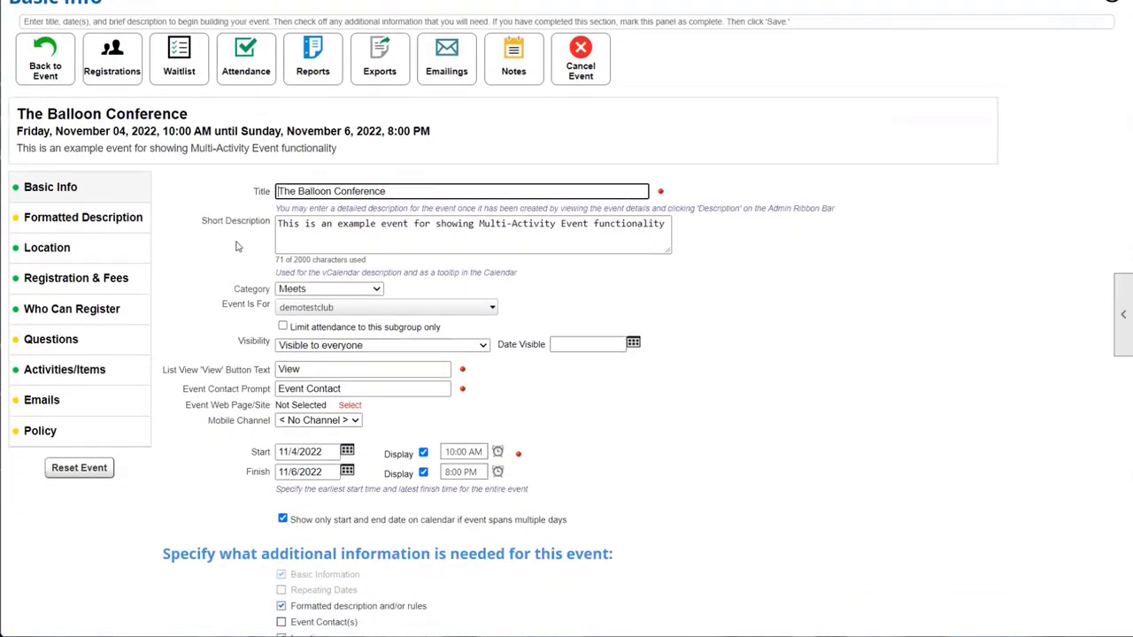
left_click(269, 177)
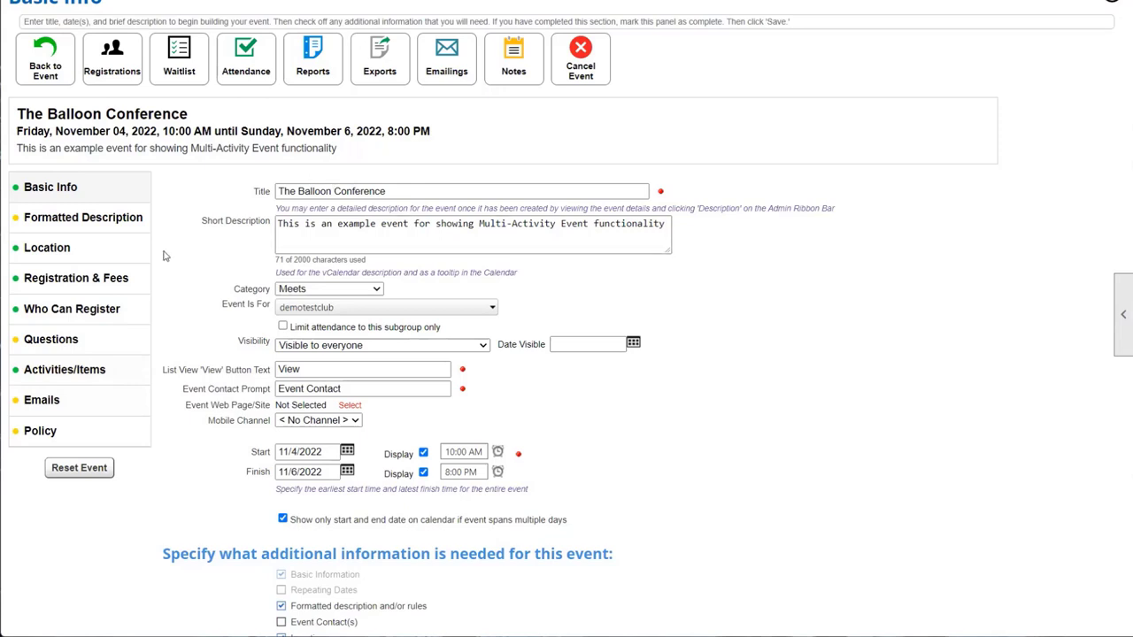
left_click(312, 242)
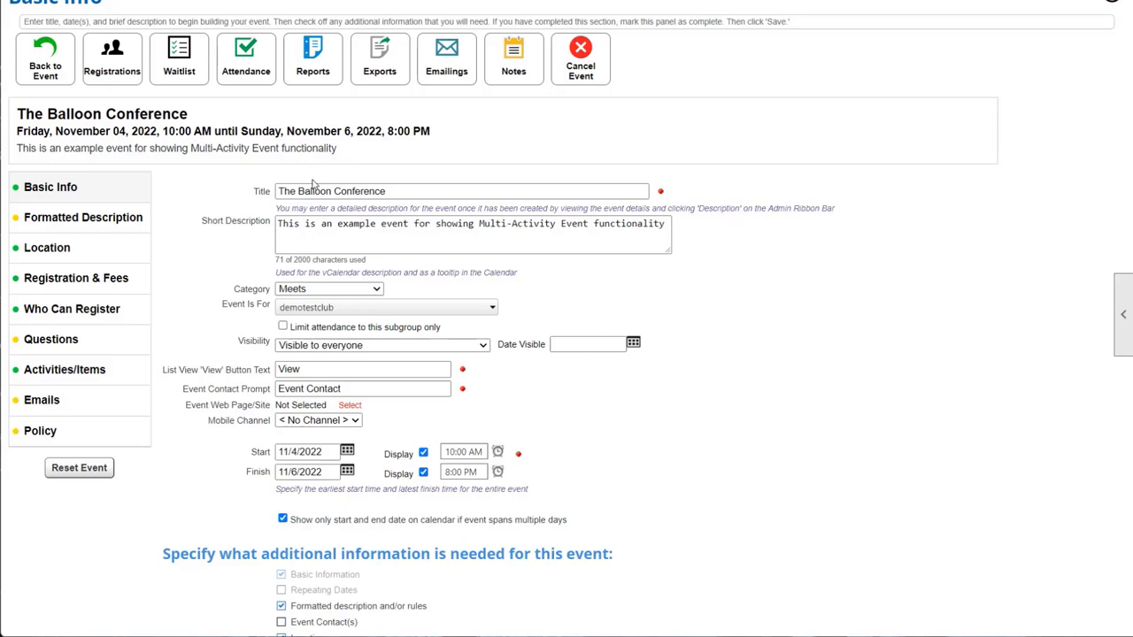
scroll(314, 182, "down", 3)
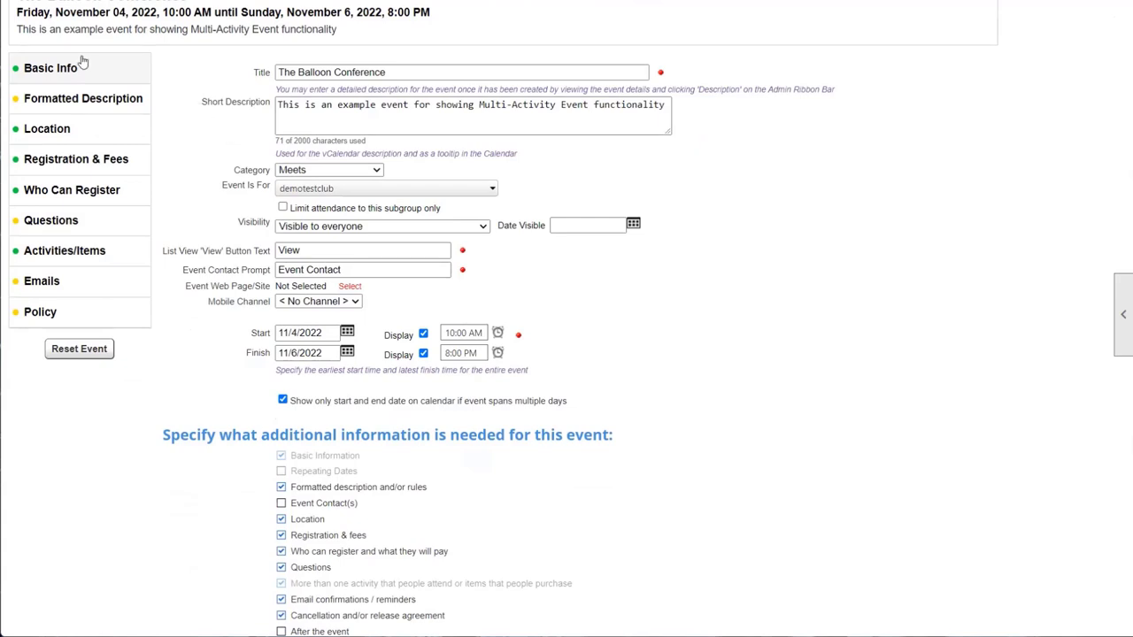
Open the Registration & Fees editor: registration opens 10/25/2022 5:00 PM, waitlist capped at 10.
left_click(55, 166)
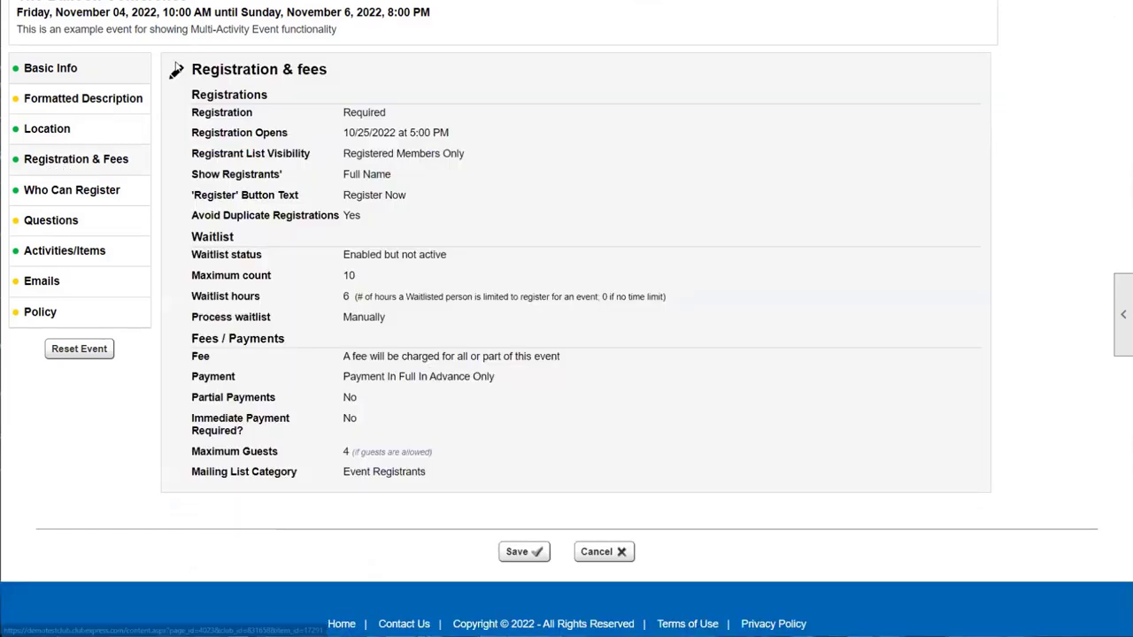
left_click(176, 73)
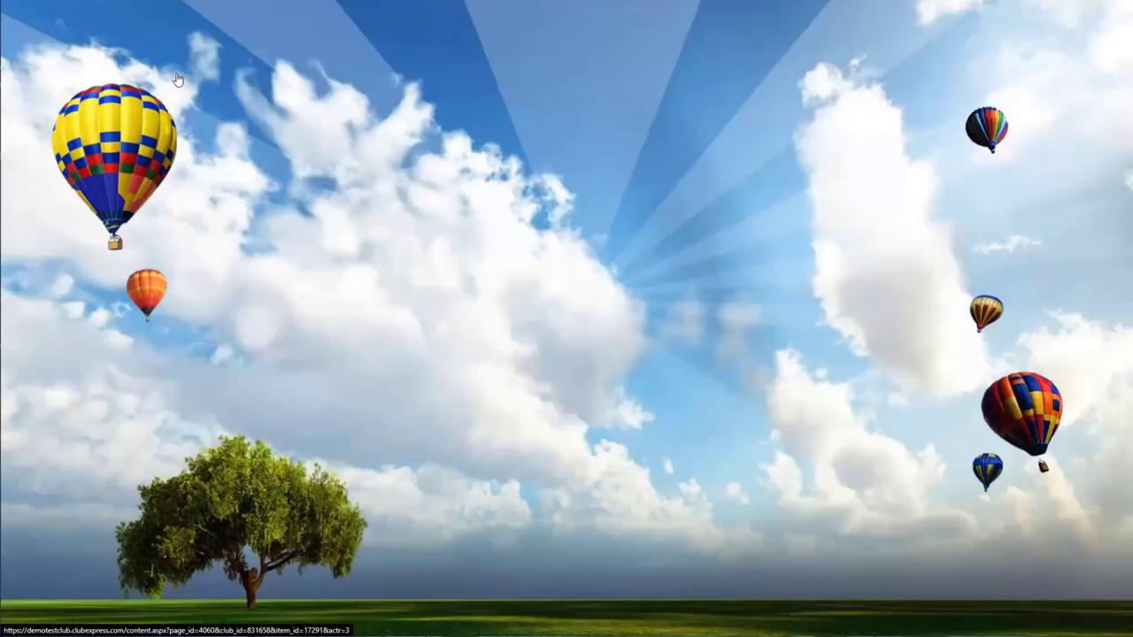
scroll(199, 109, "down", 3)
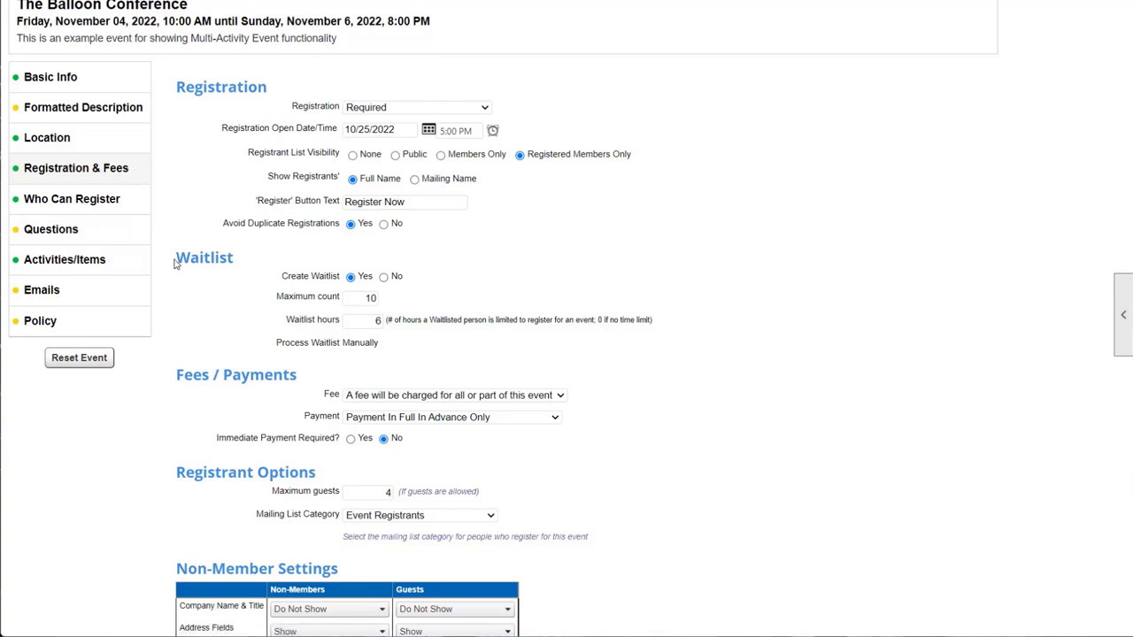
left_click_drag(175, 262, 238, 267)
left_click(243, 268)
left_click_drag(362, 302, 383, 320)
left_click(397, 320)
left_click_drag(373, 345, 346, 354)
left_click(346, 353)
left_click_drag(342, 342, 376, 345)
left_click(402, 349)
left_click_drag(384, 345, 341, 342)
left_click(343, 347)
left_click_drag(237, 263, 179, 262)
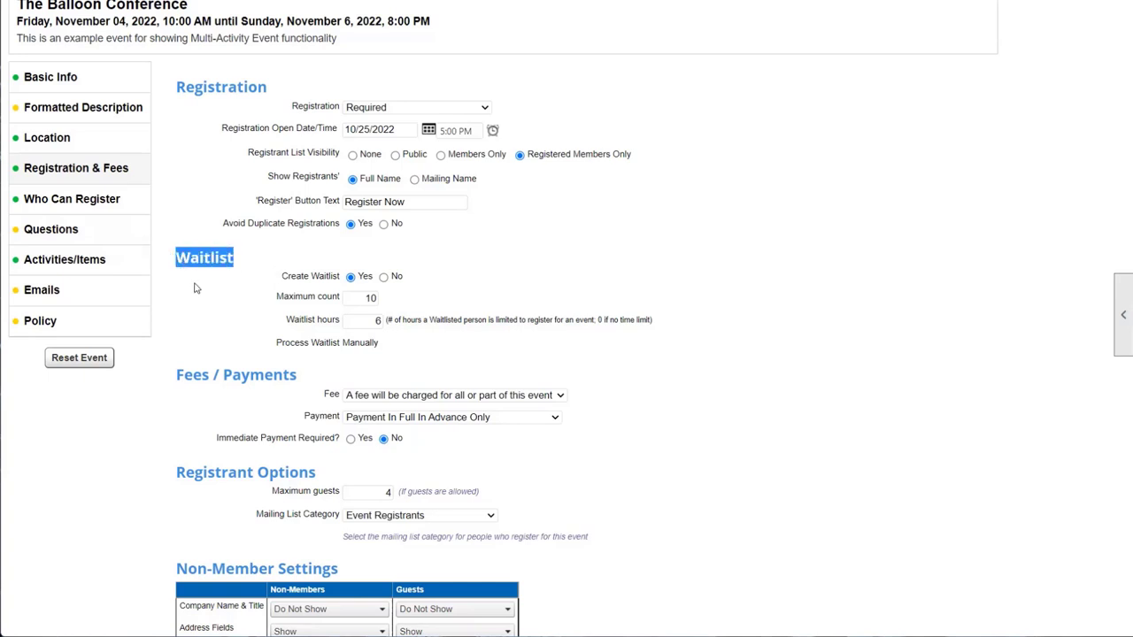
left_click(197, 289)
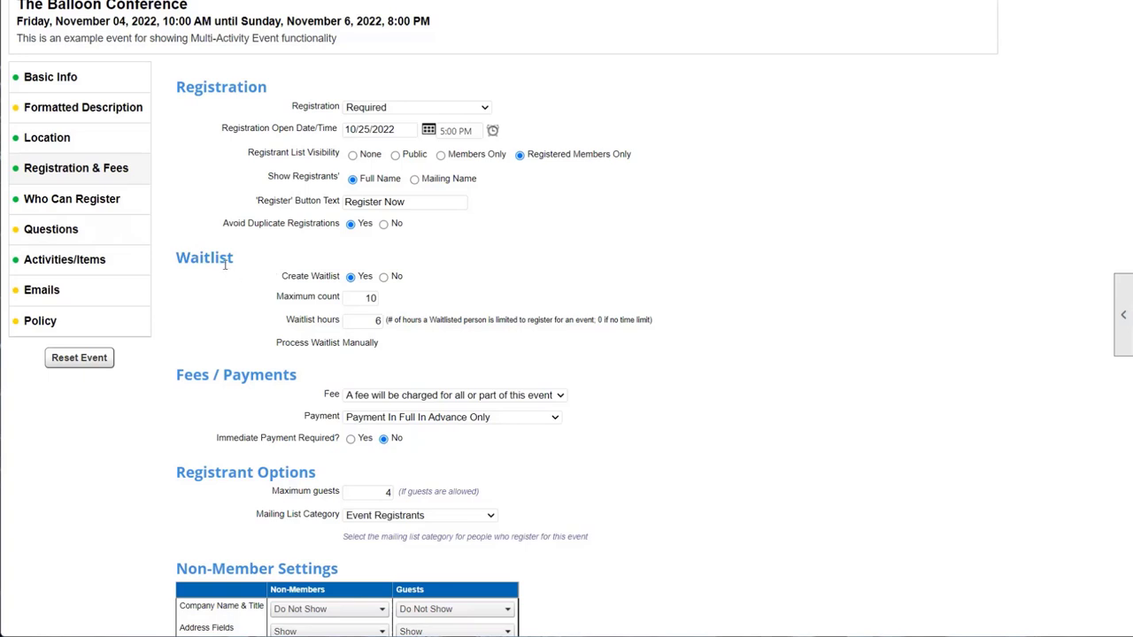
left_click_drag(220, 263, 178, 259)
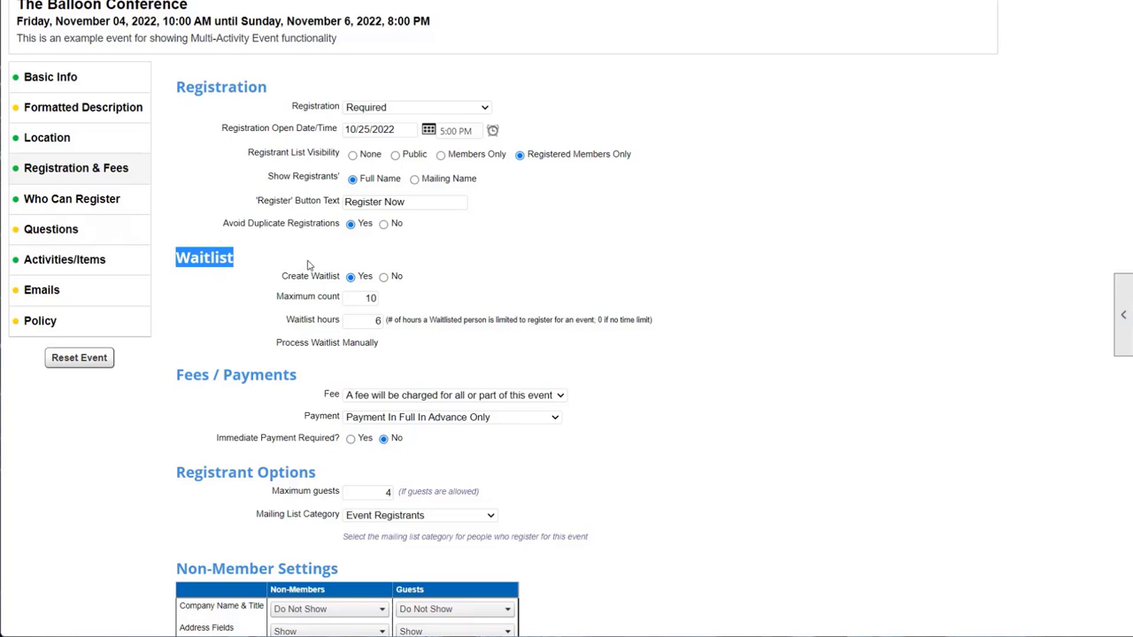
left_click(244, 263)
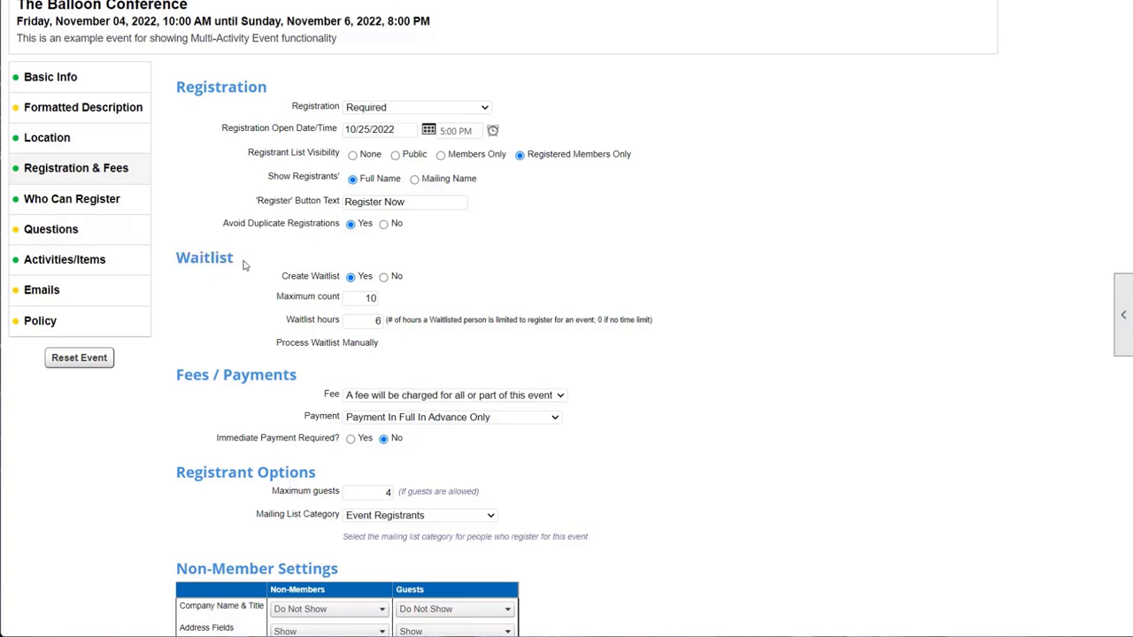
left_click_drag(244, 264, 175, 259)
left_click(263, 279)
left_click_drag(230, 263, 182, 265)
left_click(182, 265)
left_click_drag(178, 258, 237, 264)
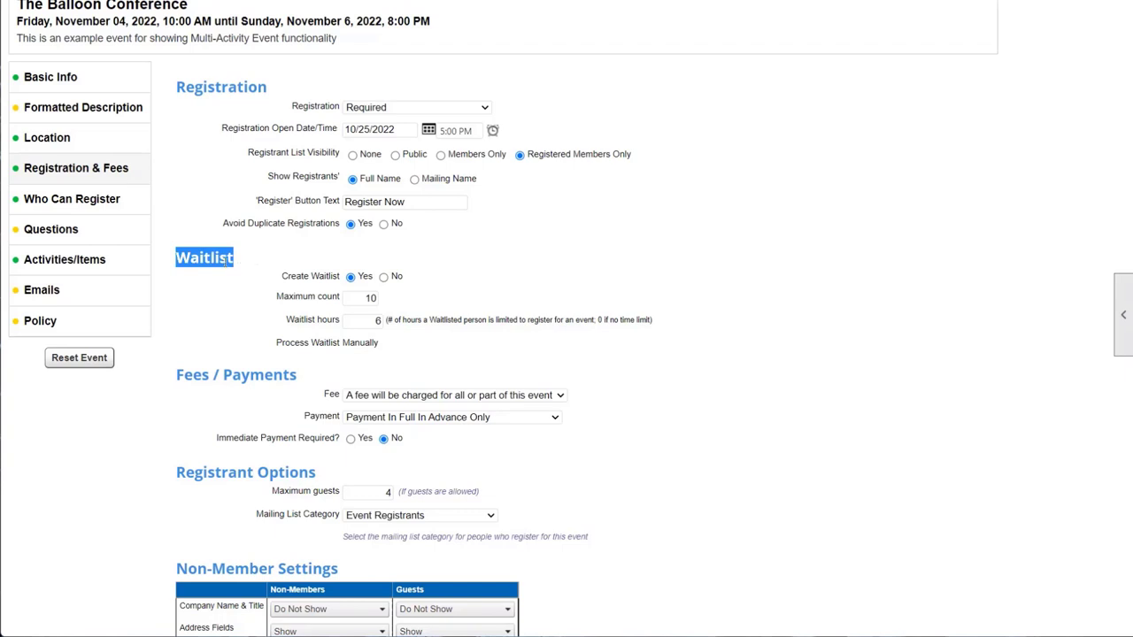
left_click(246, 273)
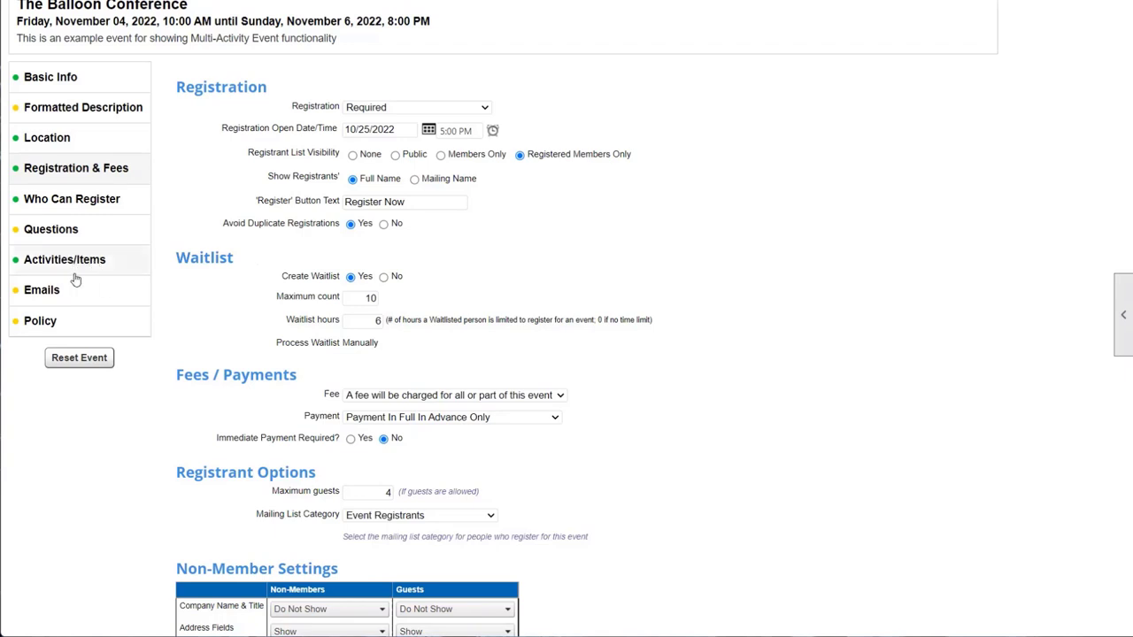
Open the Who Can Register editor and review the Guest, Member and Non-Member registrant types.
left_click(121, 202)
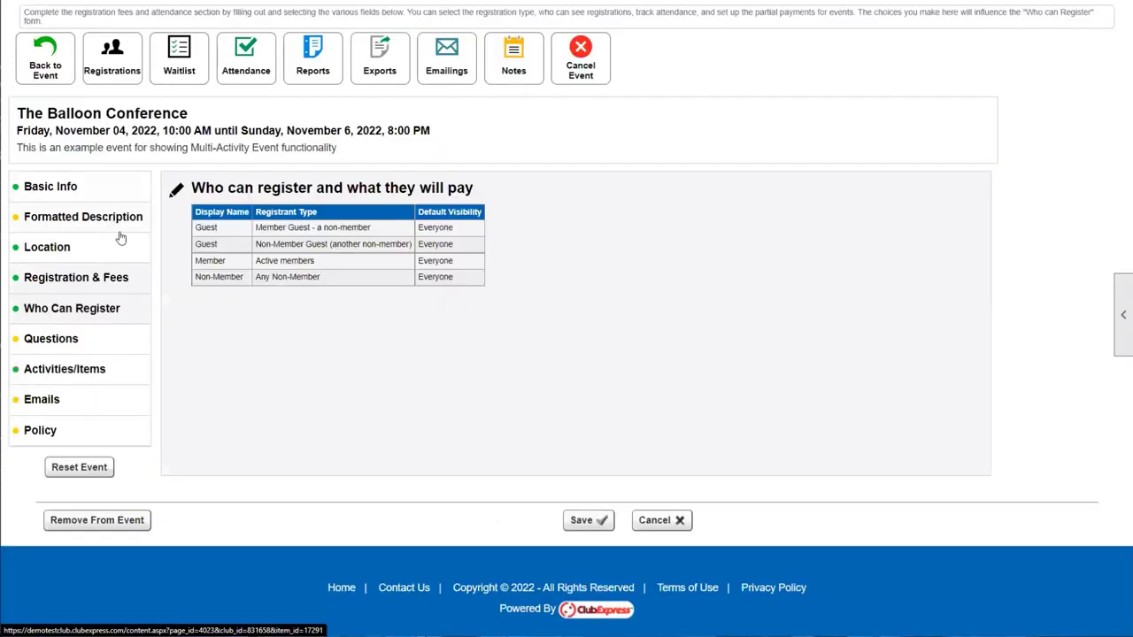
left_click(49, 310)
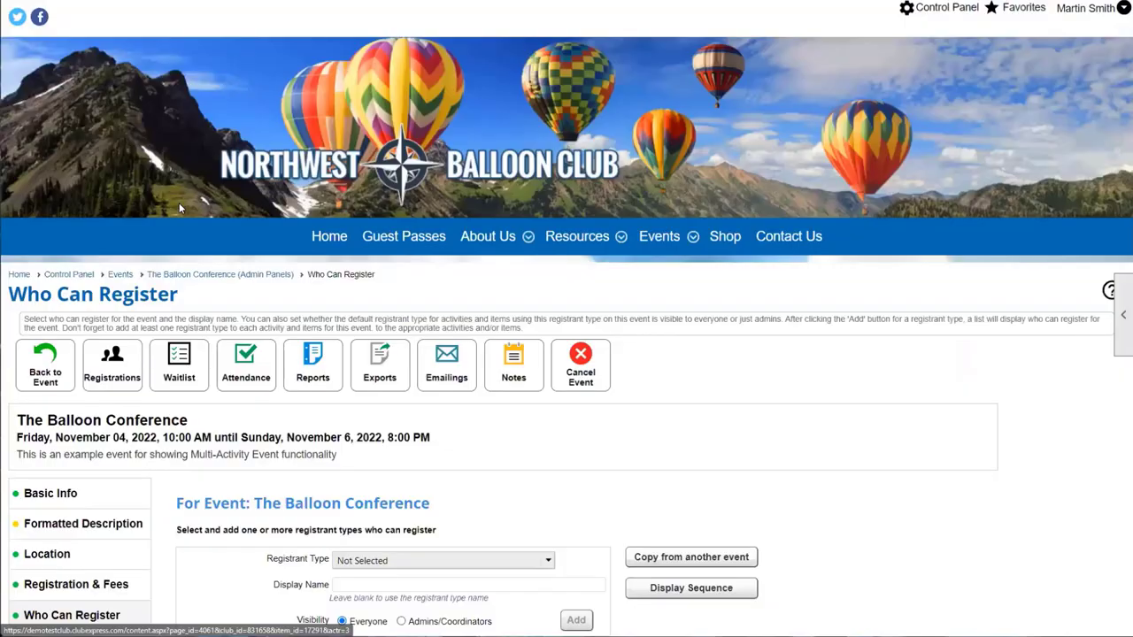
scroll(179, 203, "down", 3)
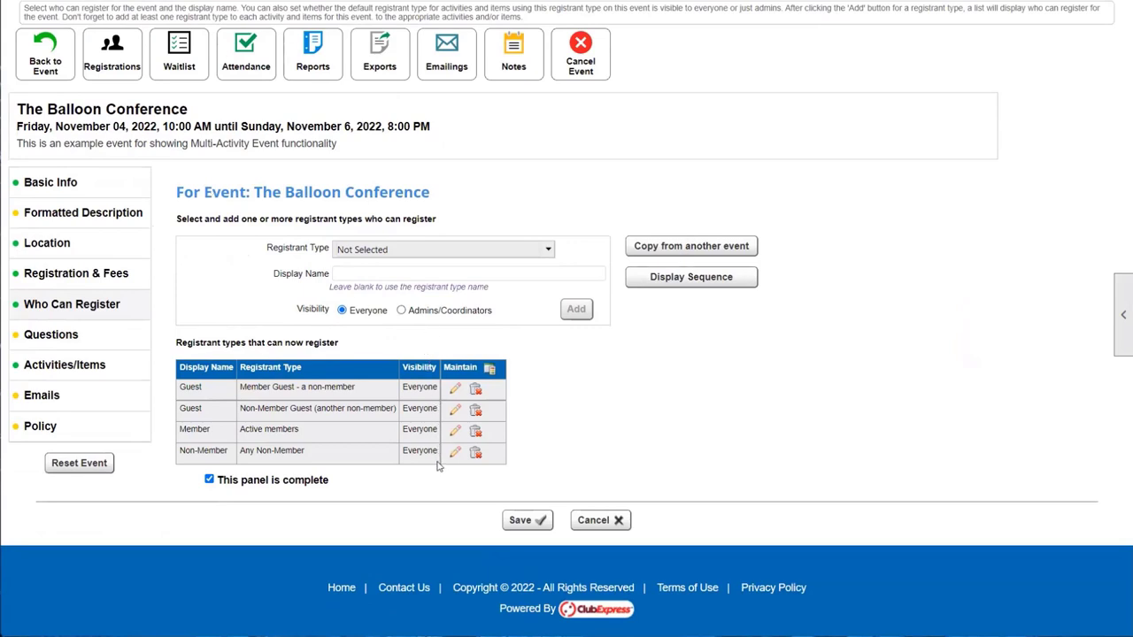
double_click(219, 393)
left_click(221, 394)
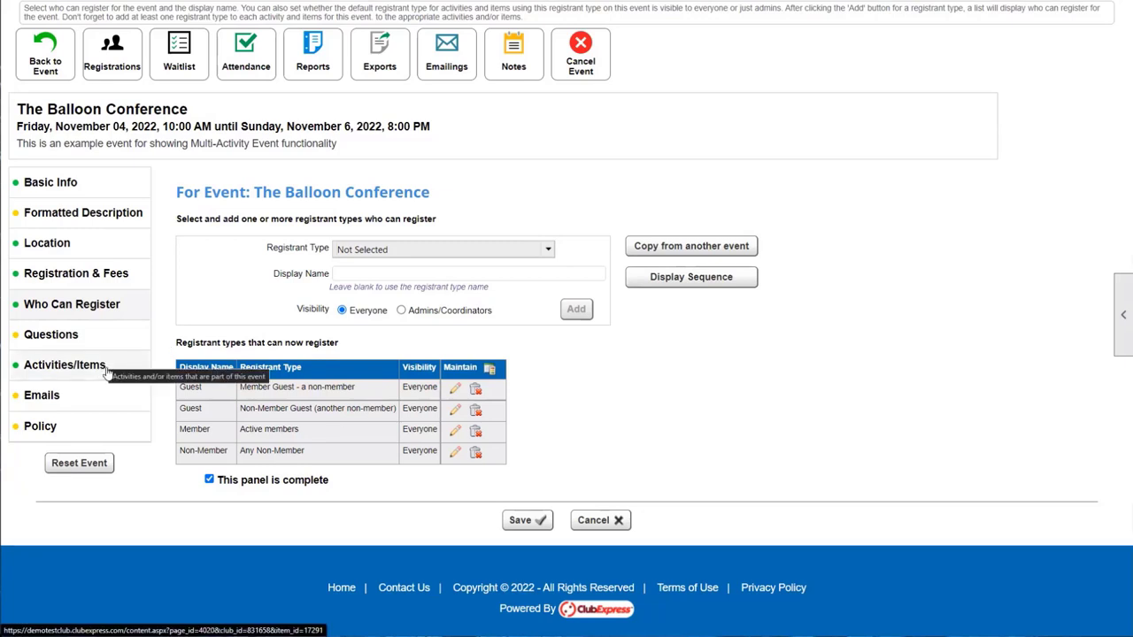
left_click(103, 336)
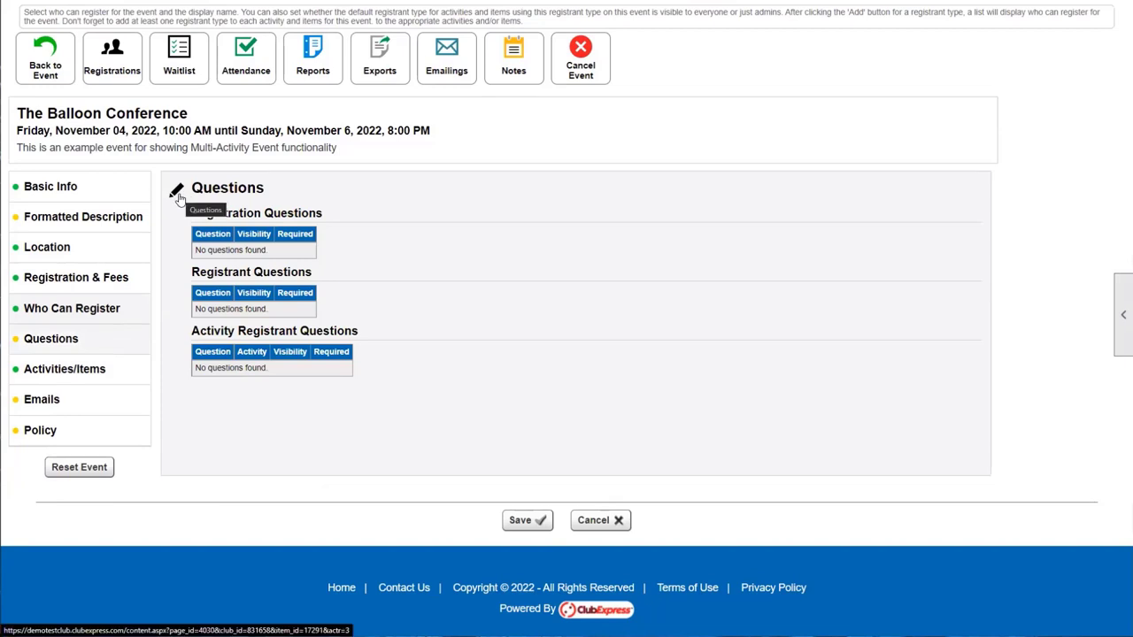
left_click_drag(192, 212, 359, 337)
left_click(360, 337)
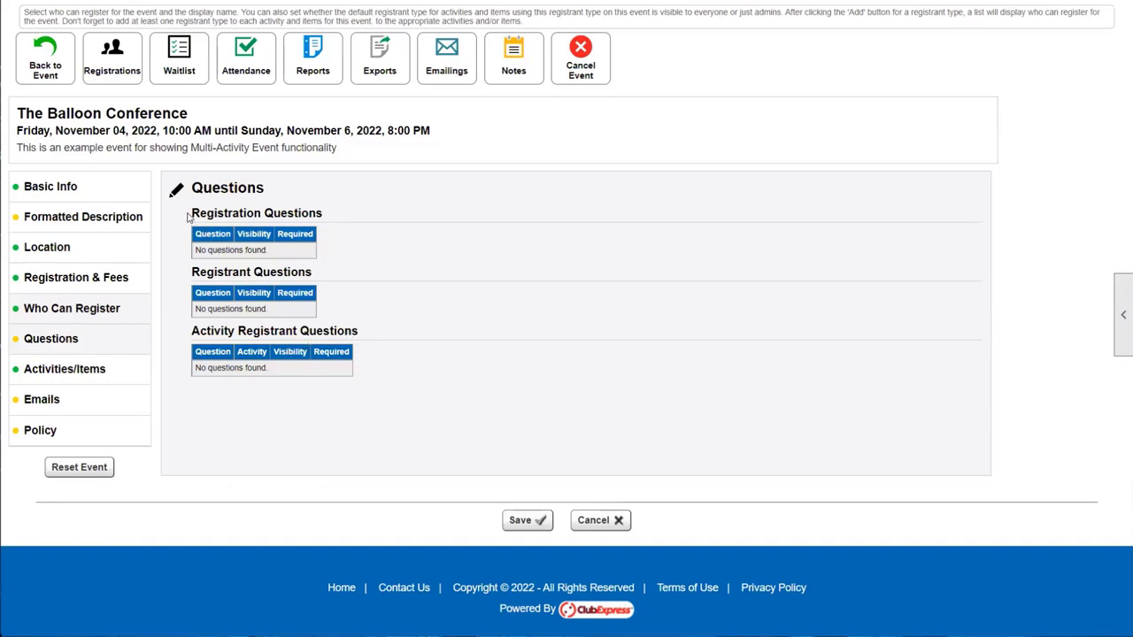
left_click_drag(190, 215, 335, 221)
left_click_drag(192, 272, 341, 285)
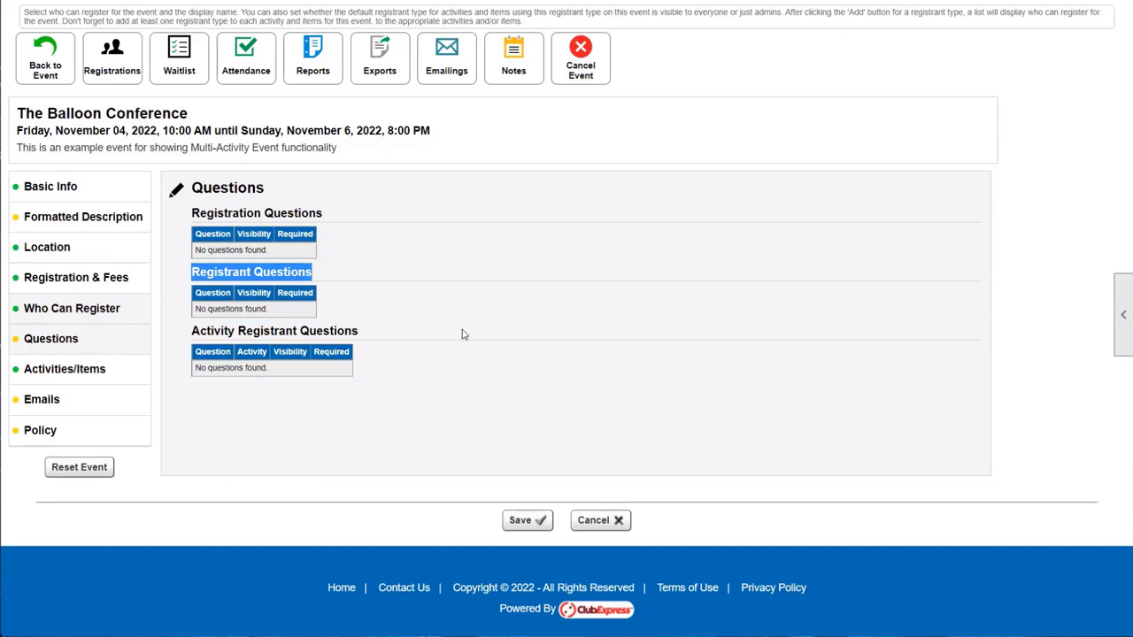
left_click_drag(195, 213, 299, 216)
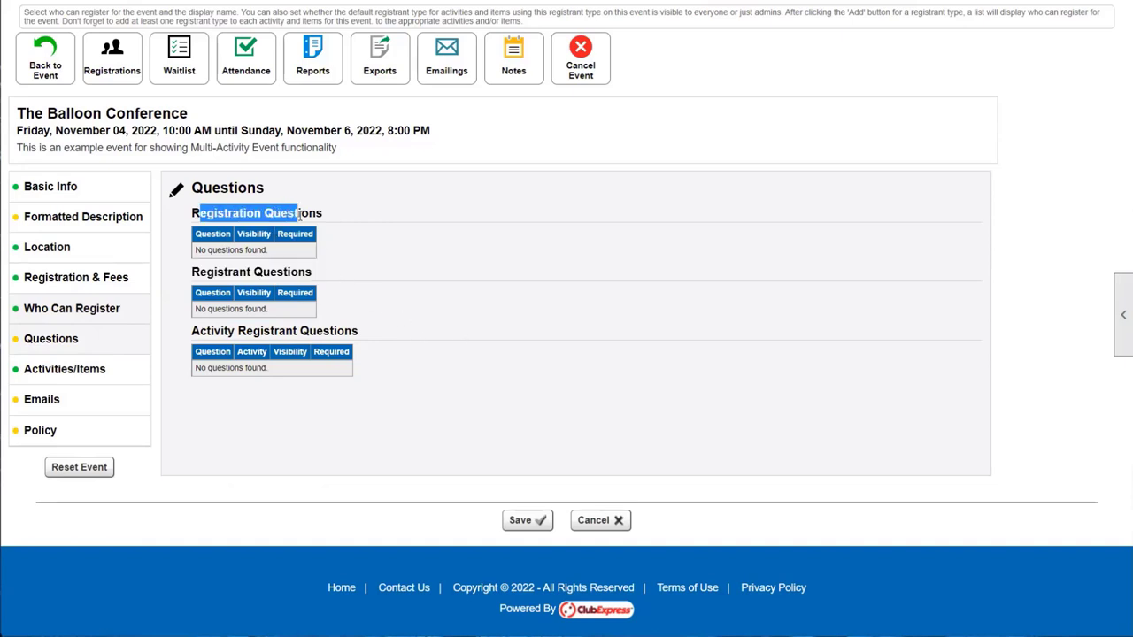
left_click_drag(199, 272, 320, 276)
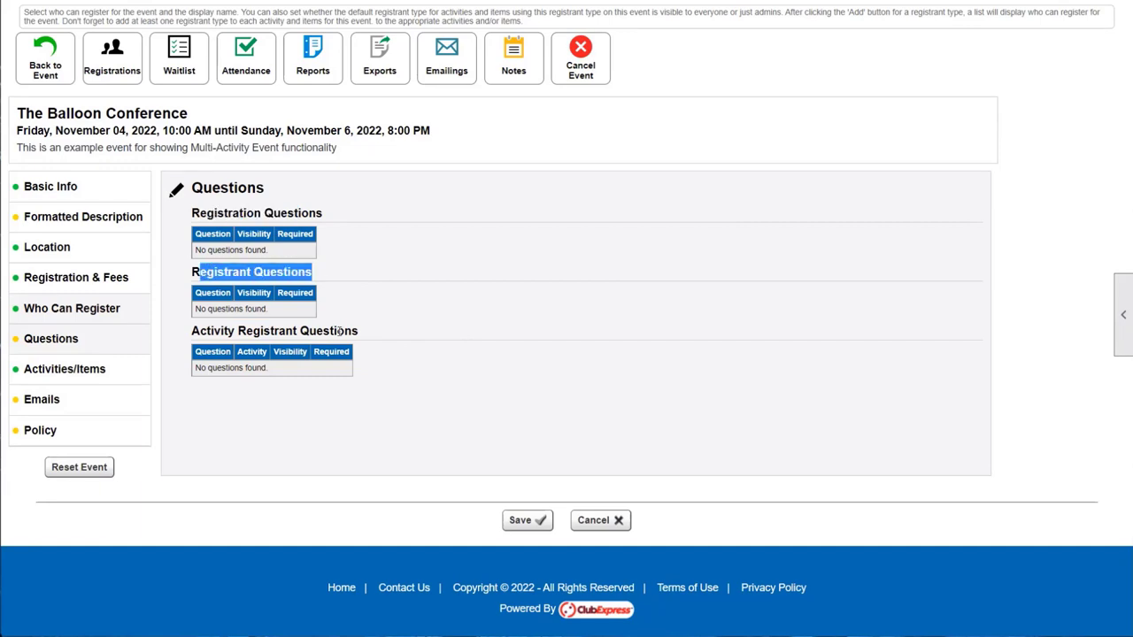
left_click_drag(192, 331, 311, 331)
left_click(311, 330)
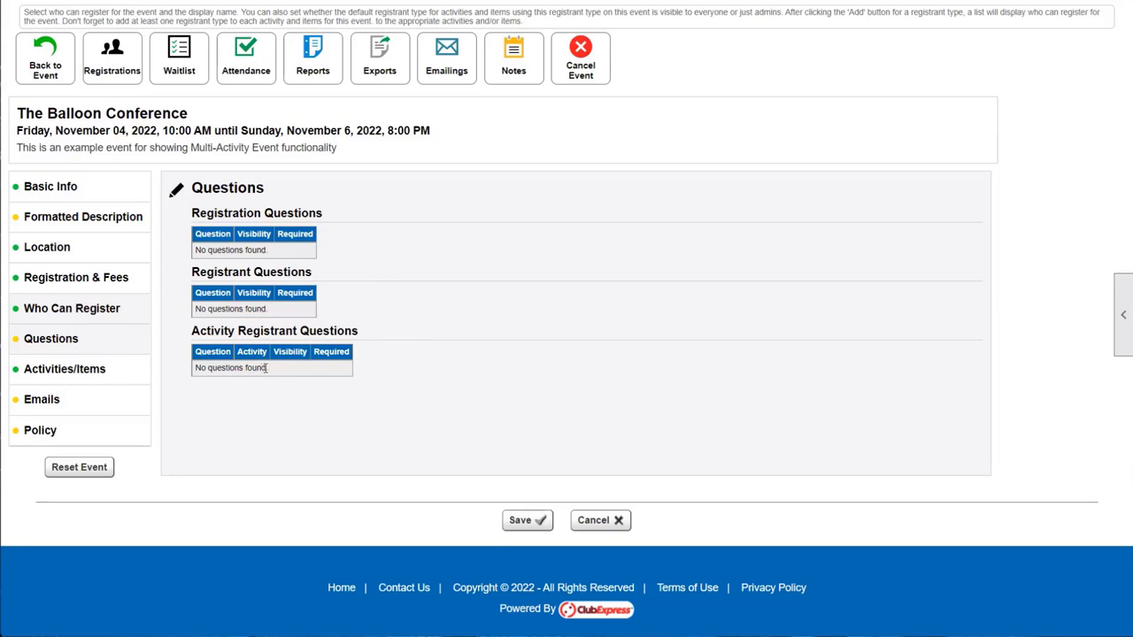
Open the Questions editor, then switch to Activities/Items showing the ticket, Lunch Voucher and Q&A.
left_click(176, 191)
scroll(332, 390, "down", 5)
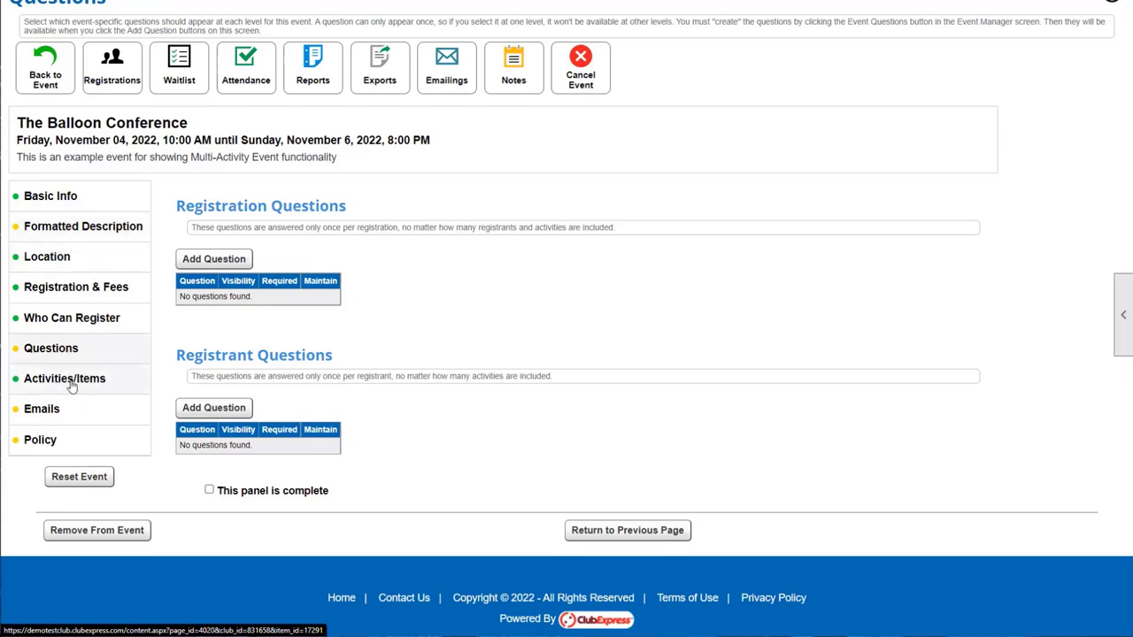
left_click(115, 385)
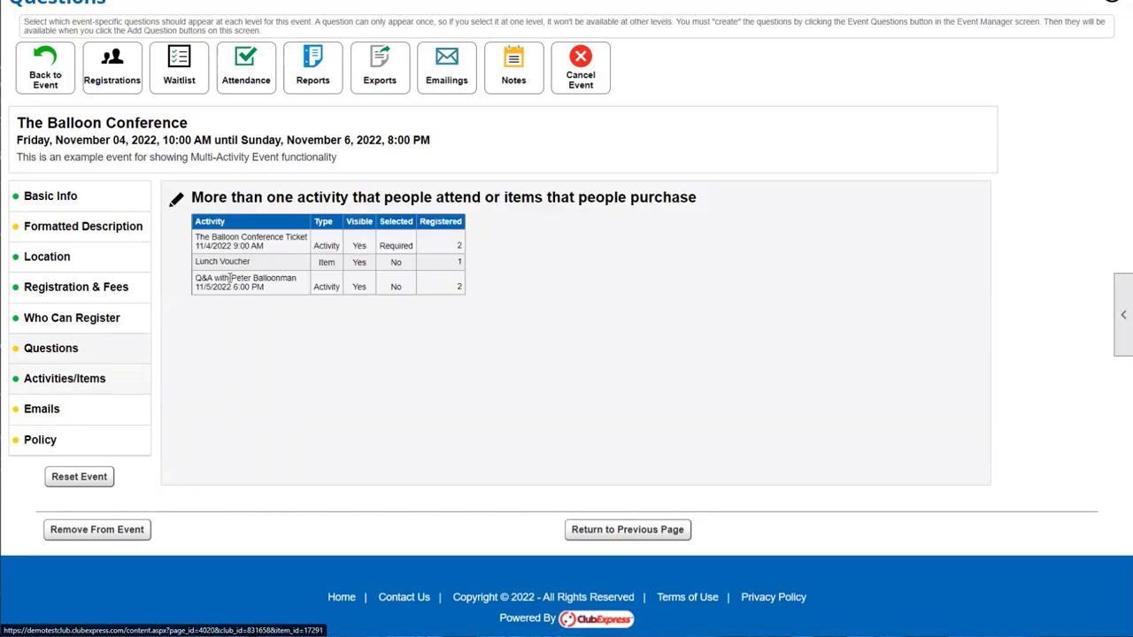
Open the Activities/Items editor and scroll through the conference's activity list.
left_click(177, 202)
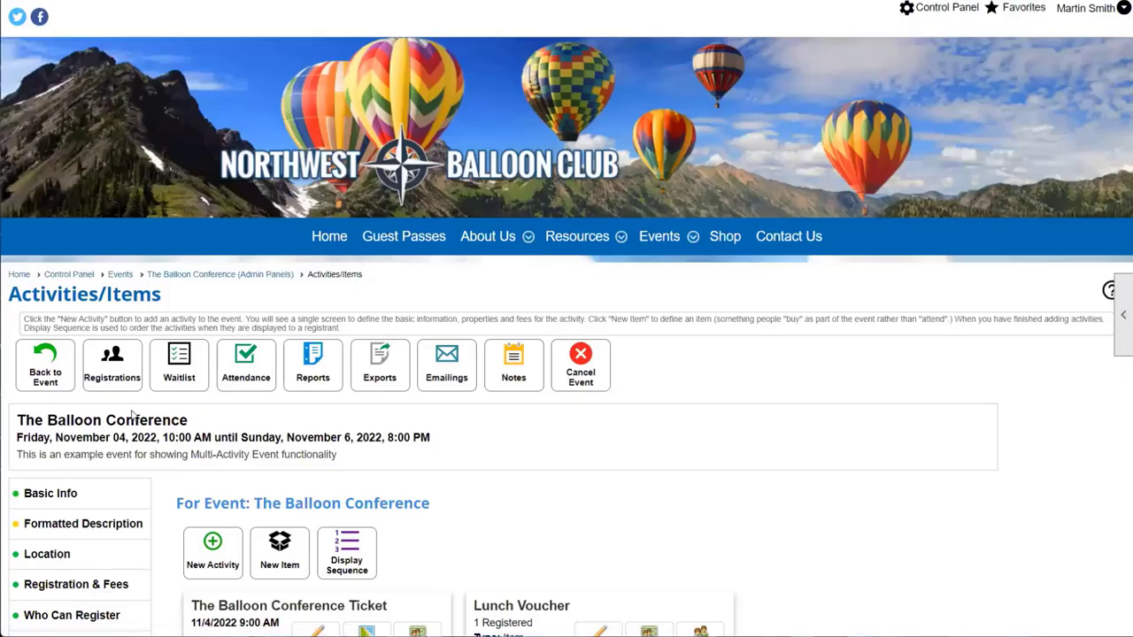
scroll(133, 412, "down", 5)
scroll(164, 416, "down", 1)
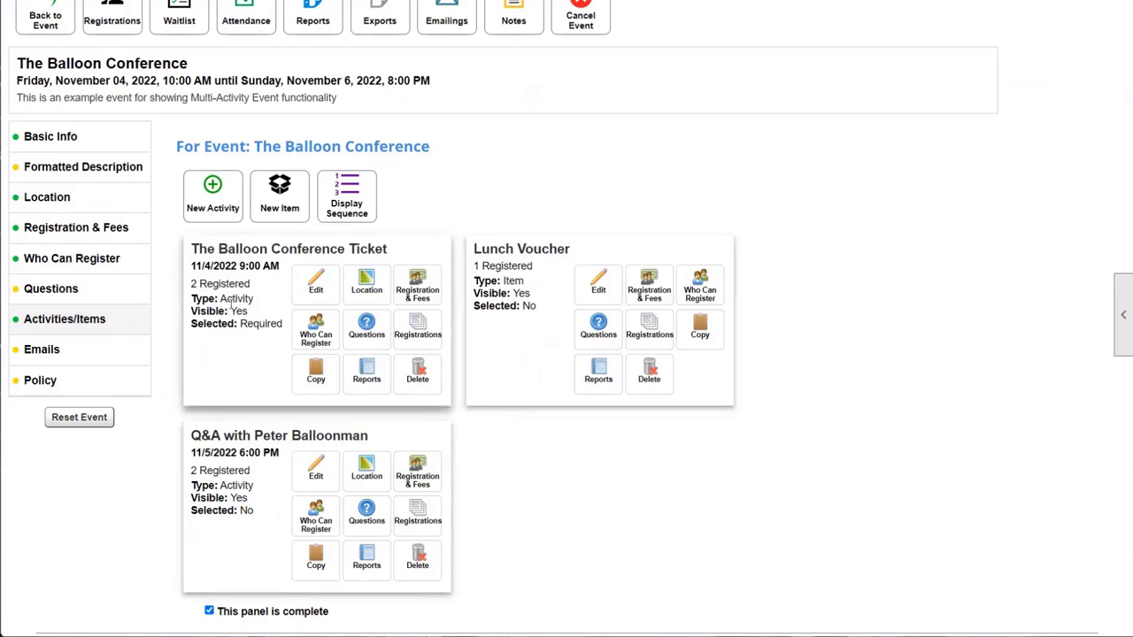
Review Registration & Fees and the Who Can Register types table, then return to Activities/Items.
left_click(82, 233)
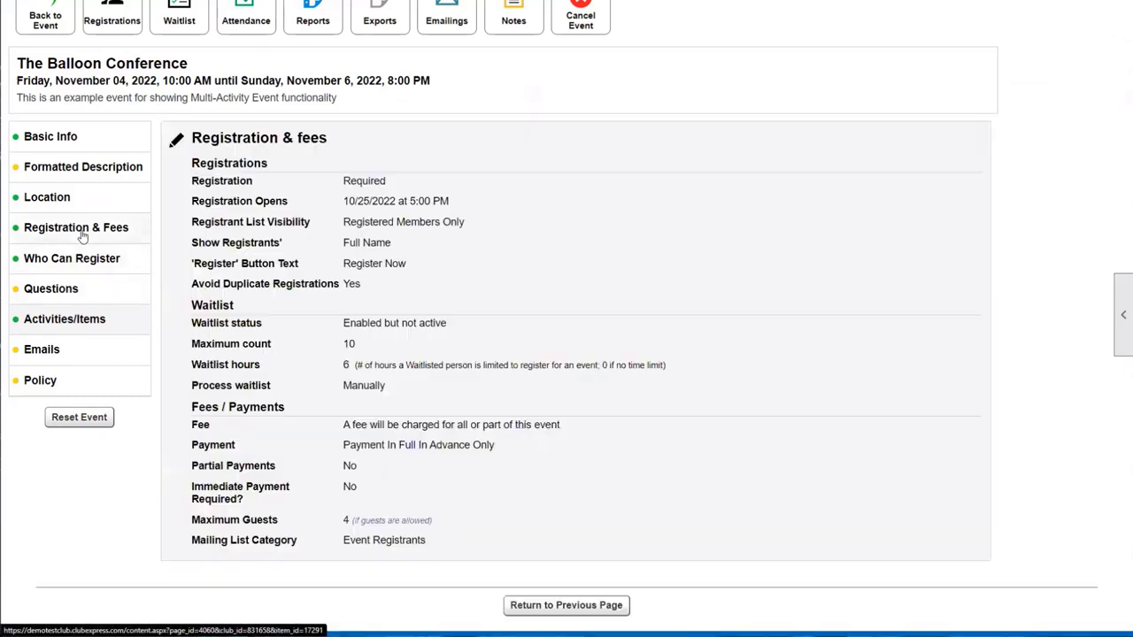
left_click(74, 261)
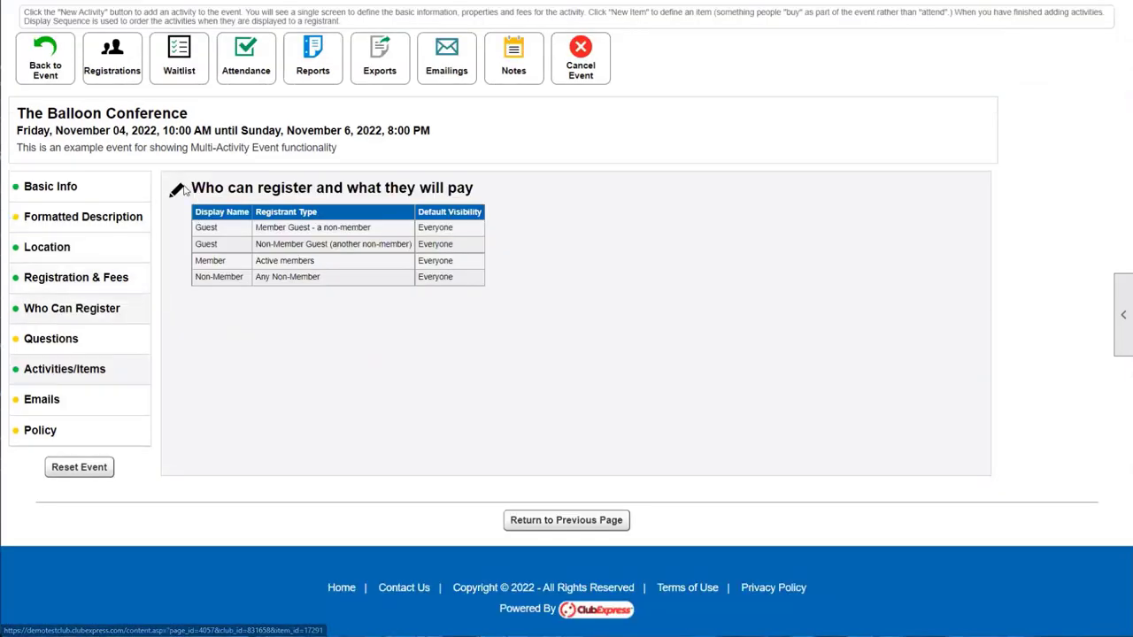
left_click_drag(198, 228, 461, 282)
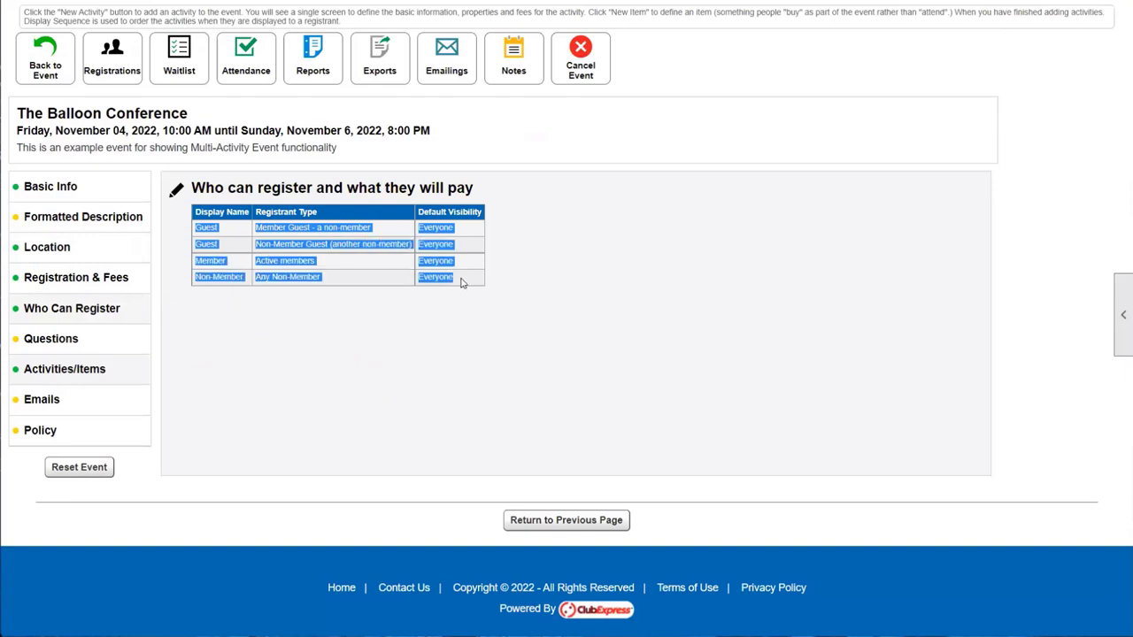
left_click(61, 370)
scroll(203, 345, "down", 3)
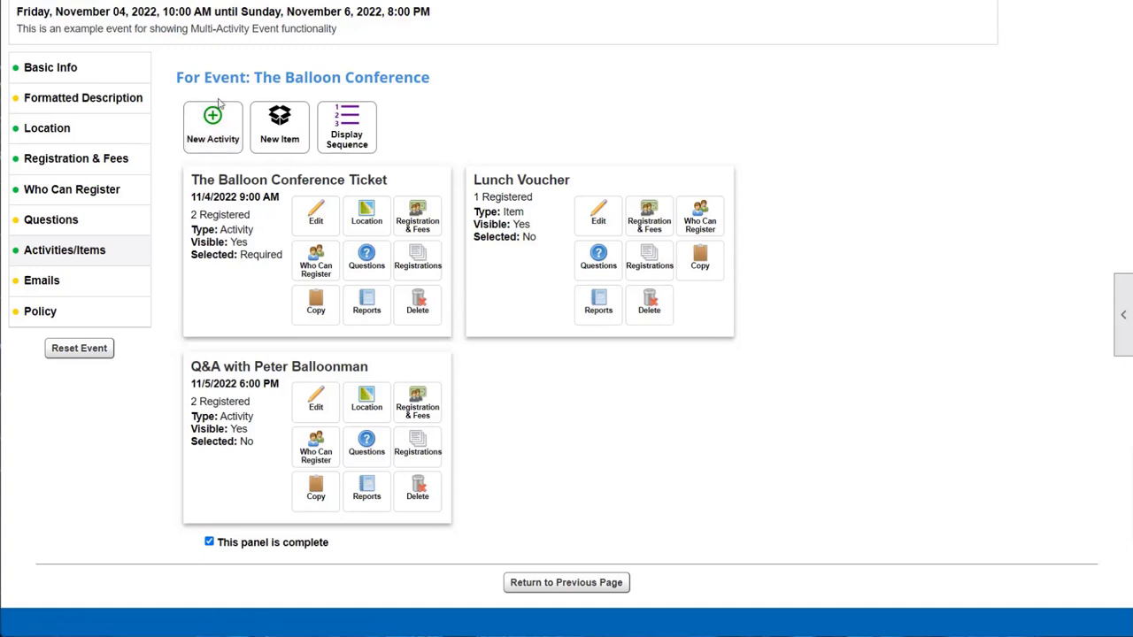
left_click_drag(188, 372, 373, 370)
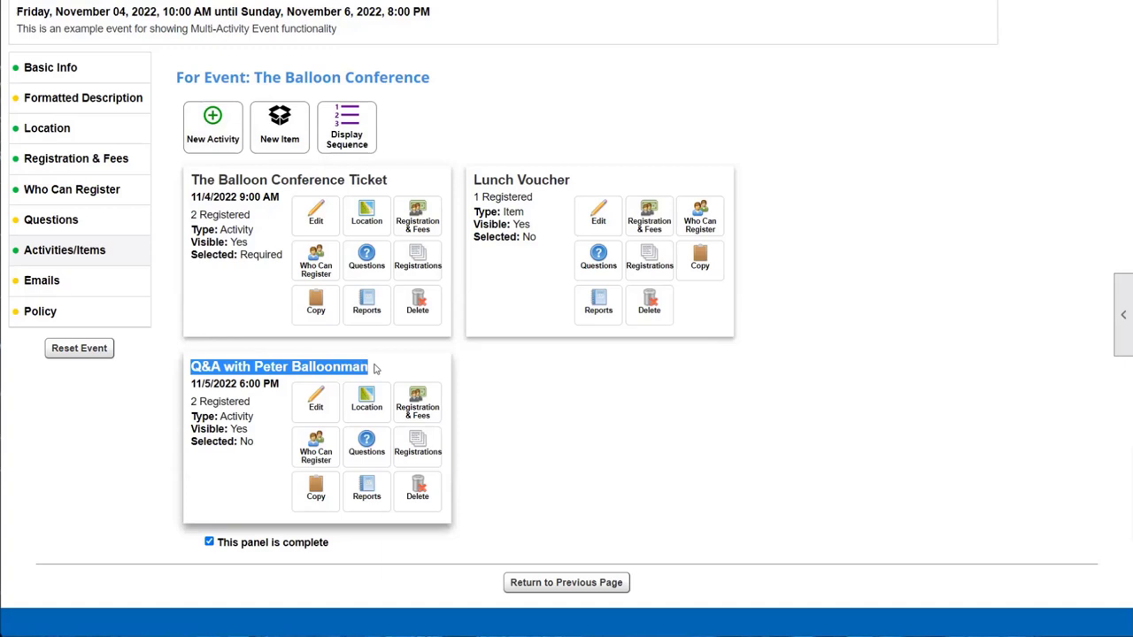
left_click(485, 376)
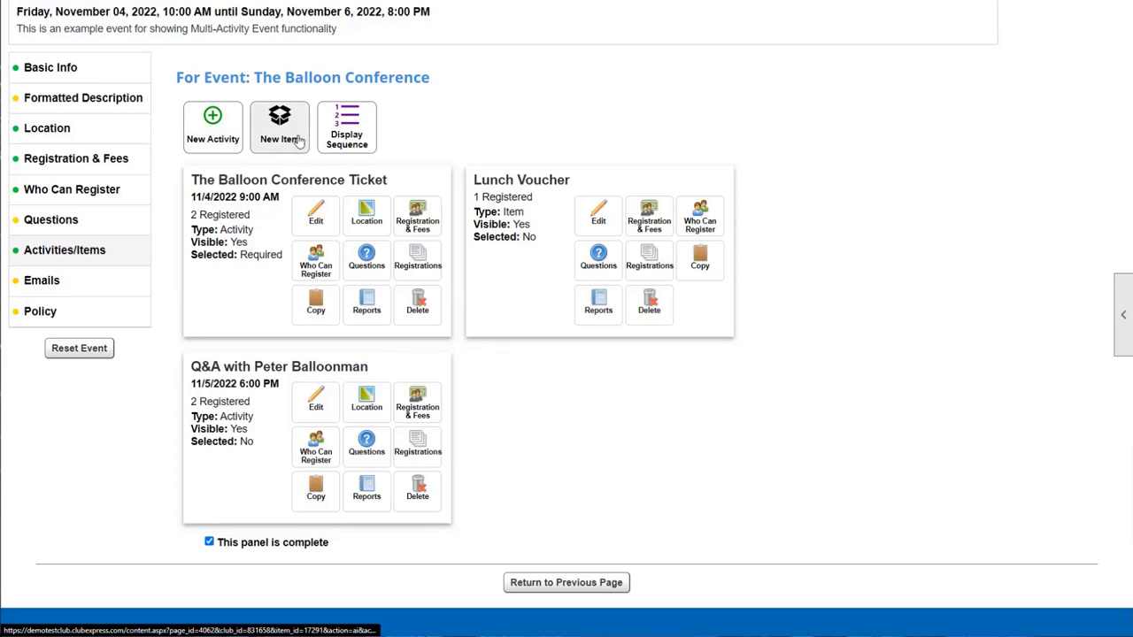
left_click_drag(473, 186, 577, 187)
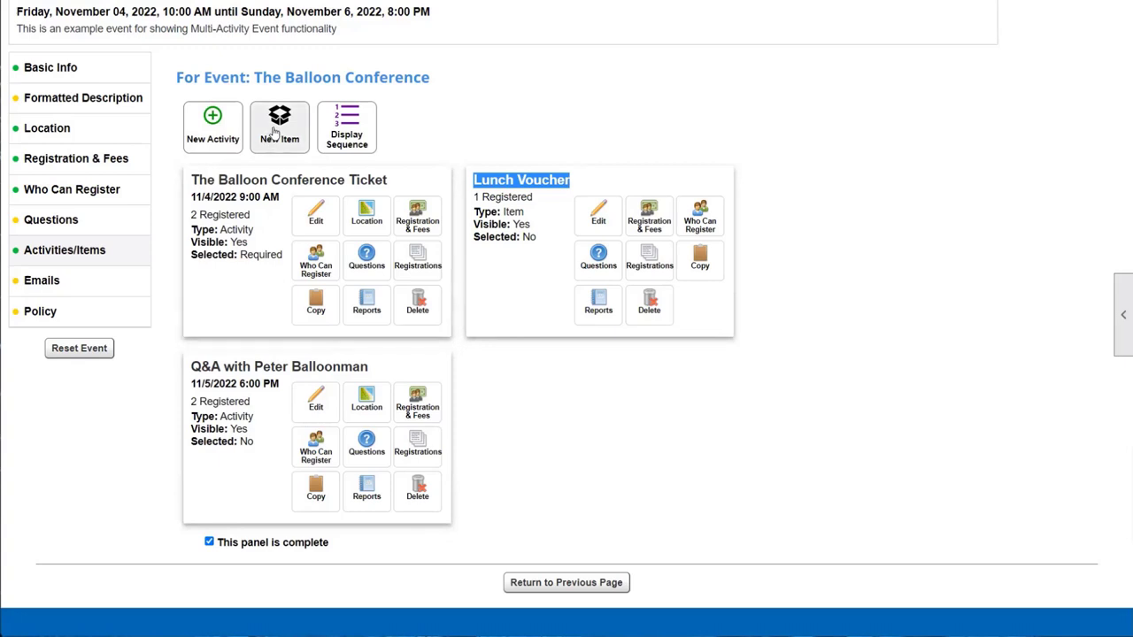
left_click(542, 128)
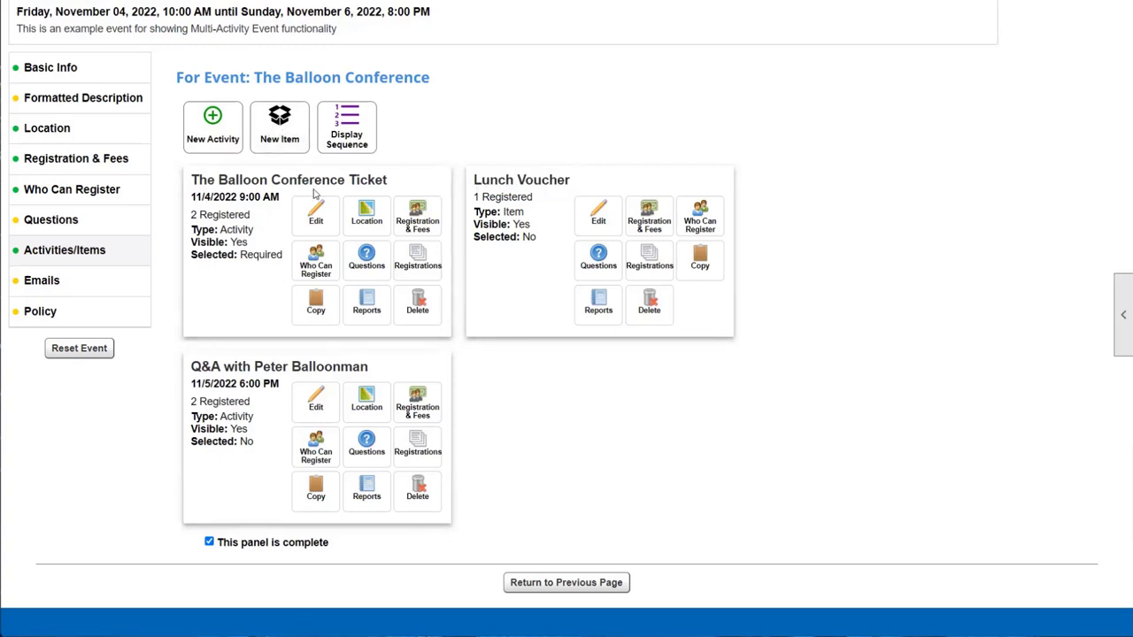
Start a new activity titled 'Balloonist Panel', correcting the misspelled 'Ballonist' via spelling suggestions.
left_click(208, 131)
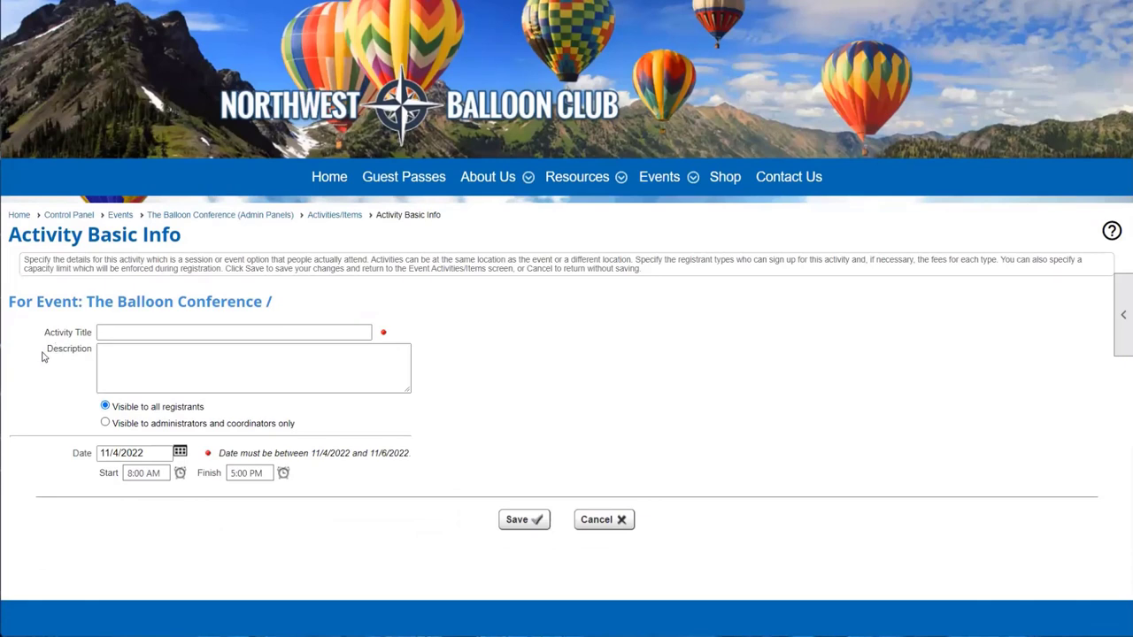
left_click(132, 333)
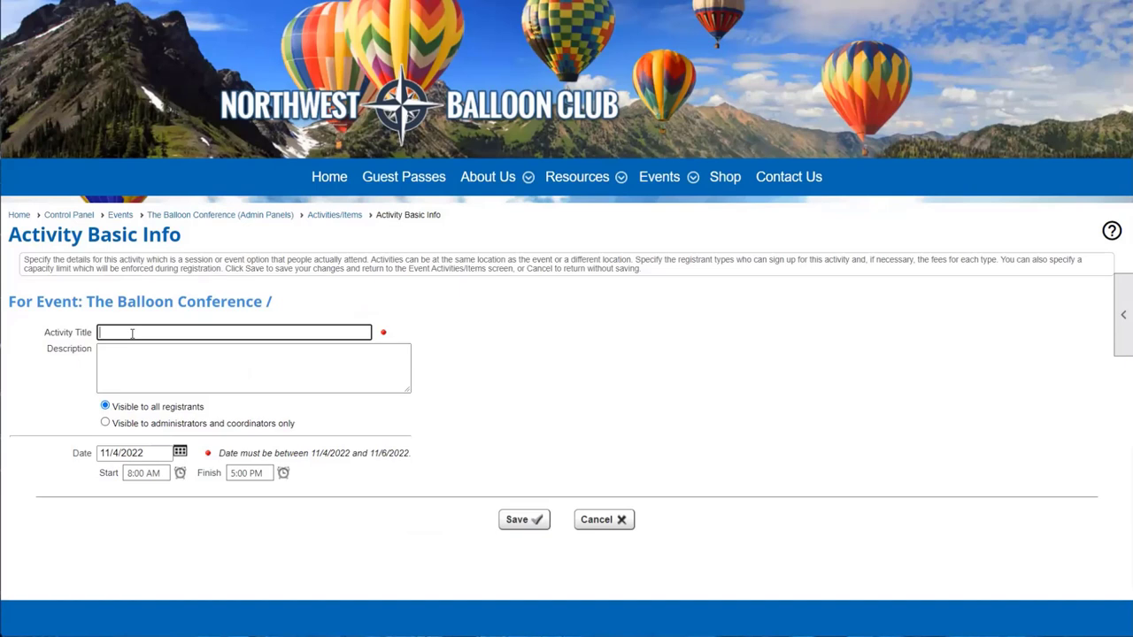
type("Ballonist Panel")
right_click(129, 324)
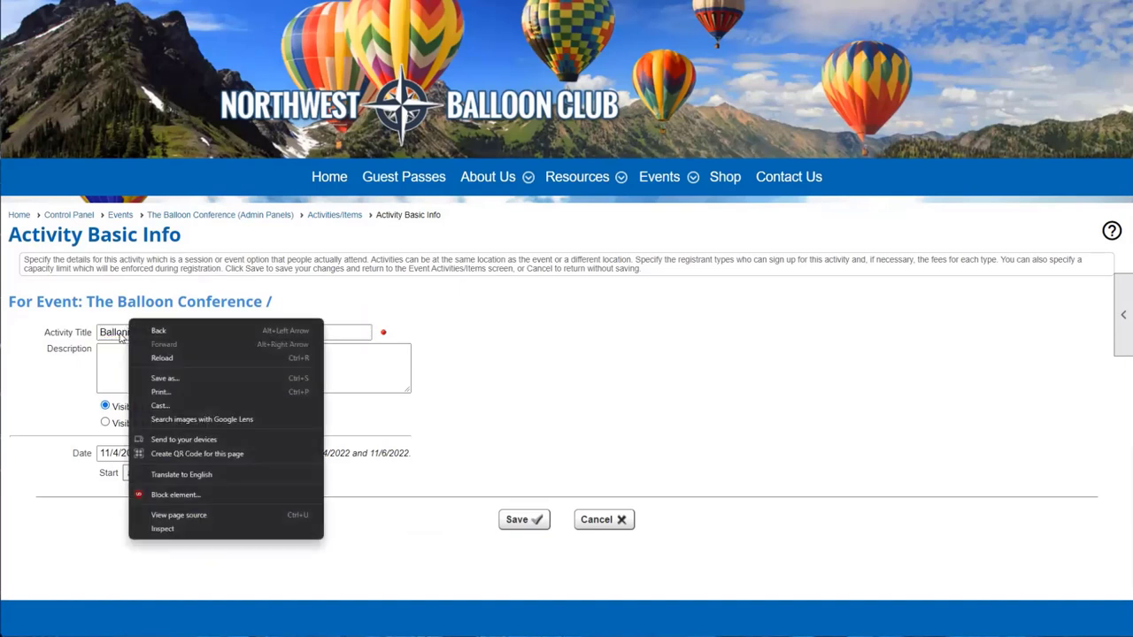
left_click(137, 331)
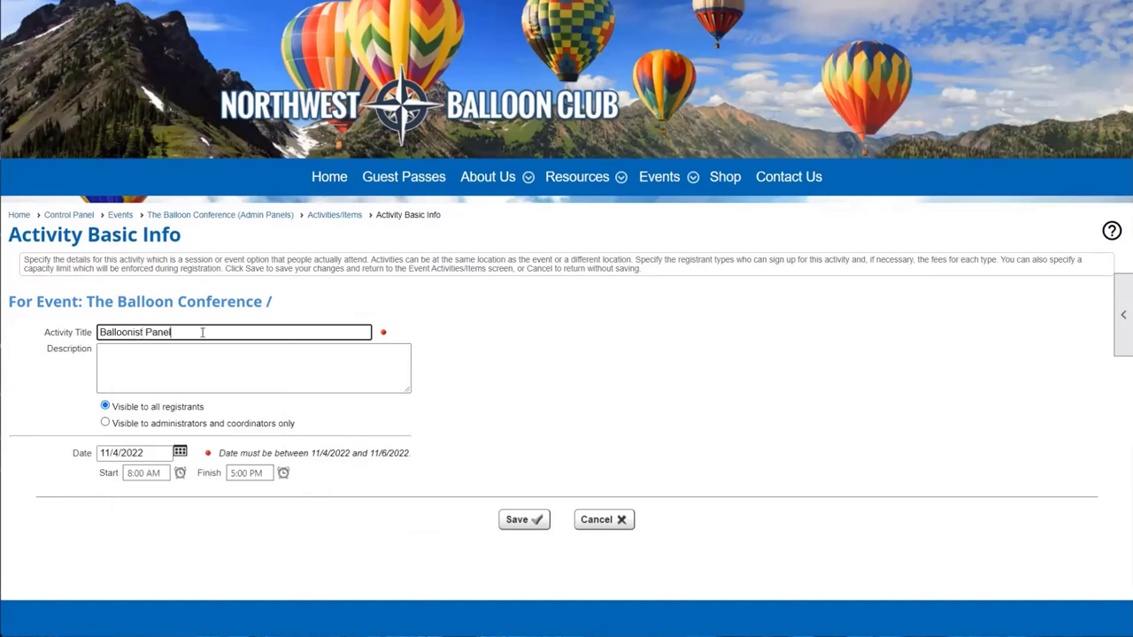
Leave the description blank and try restricting the activity to administrators and coordinators.
left_click(170, 355)
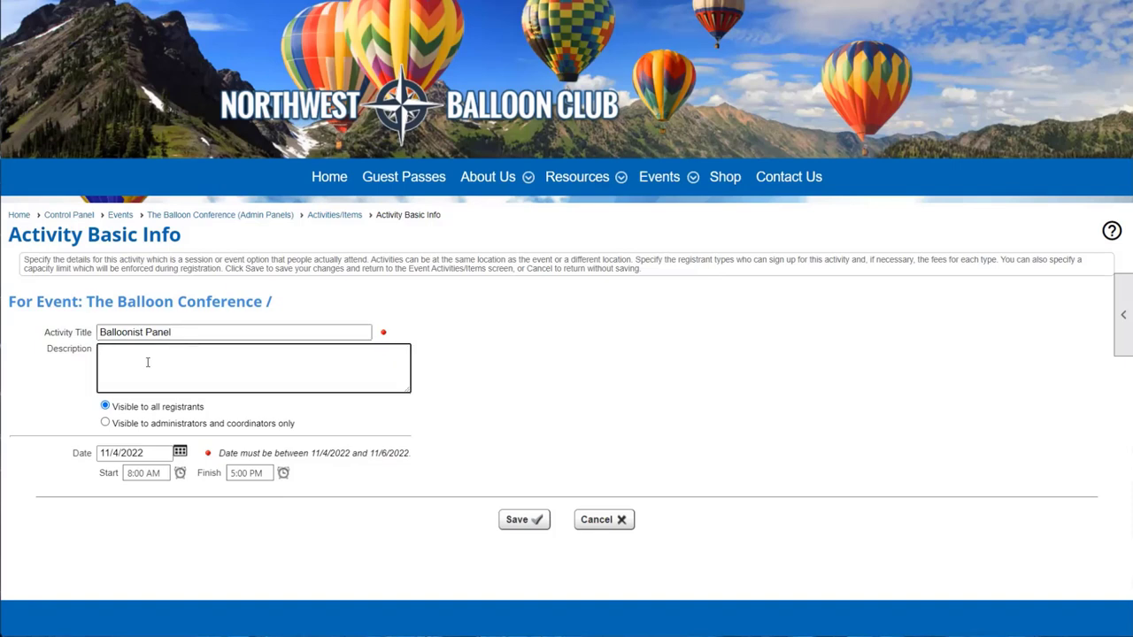
left_click(468, 361)
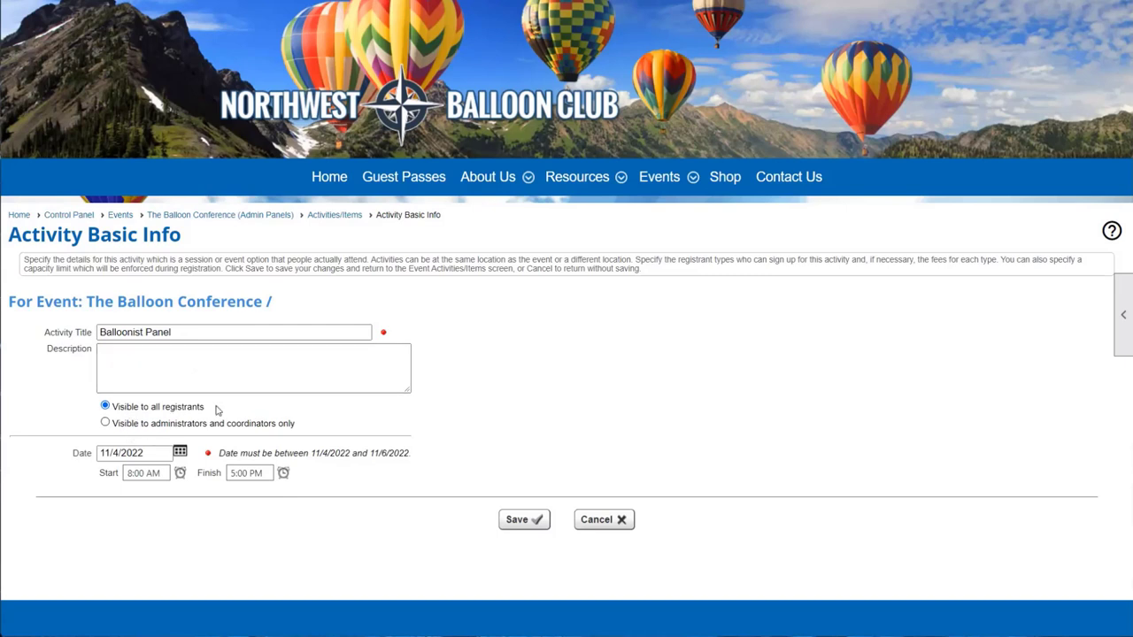
left_click_drag(206, 410, 117, 416)
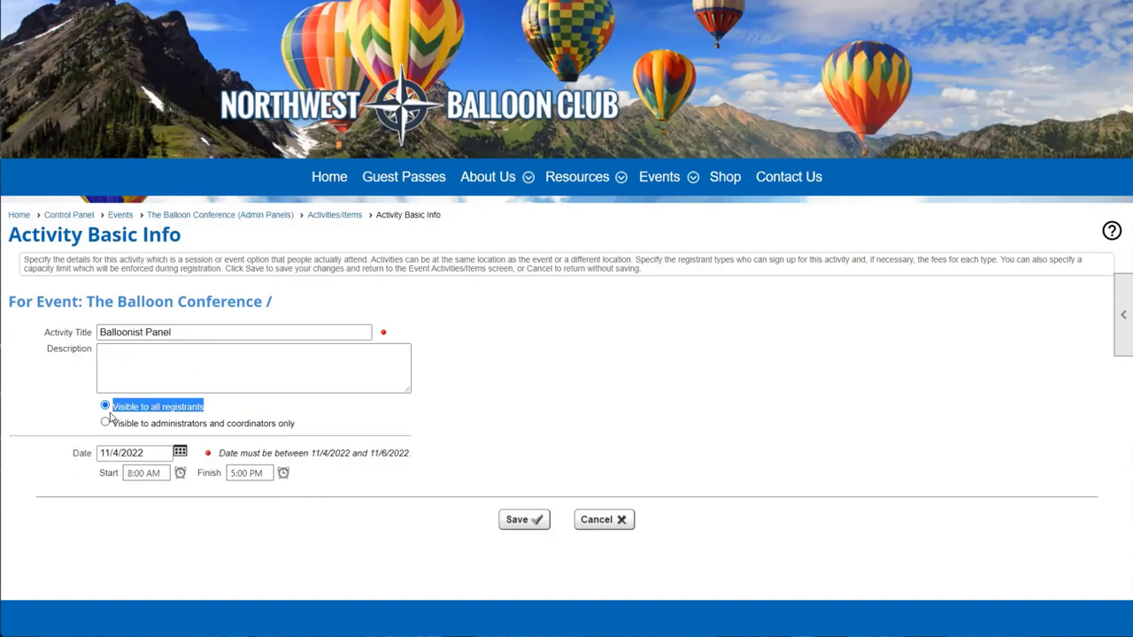
left_click(236, 411)
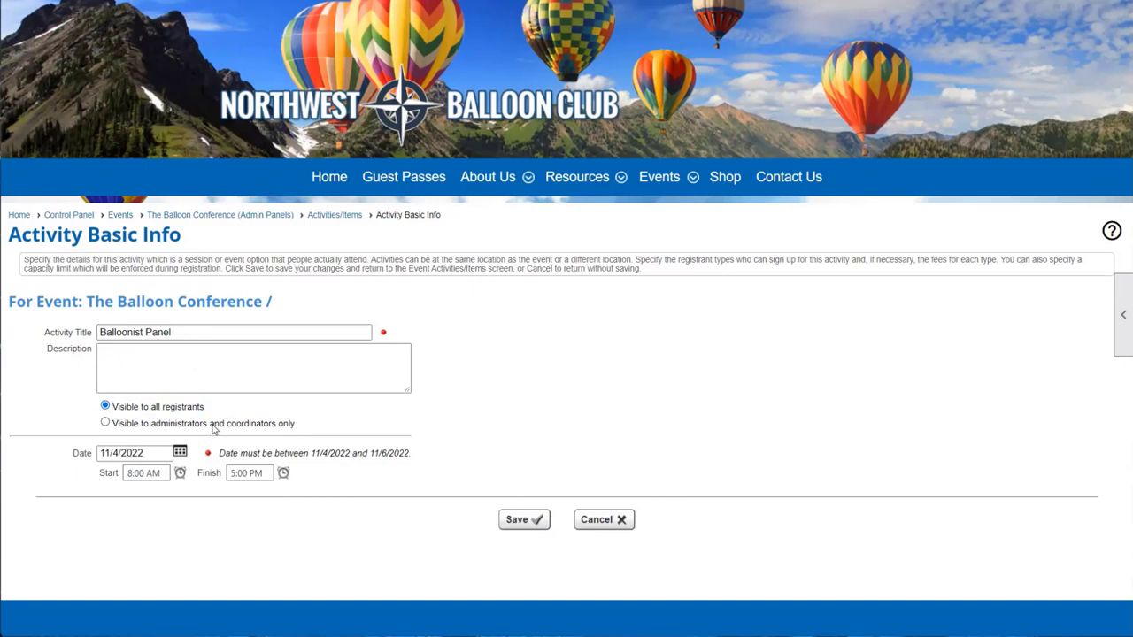
left_click(213, 427)
left_click_drag(173, 333, 86, 346)
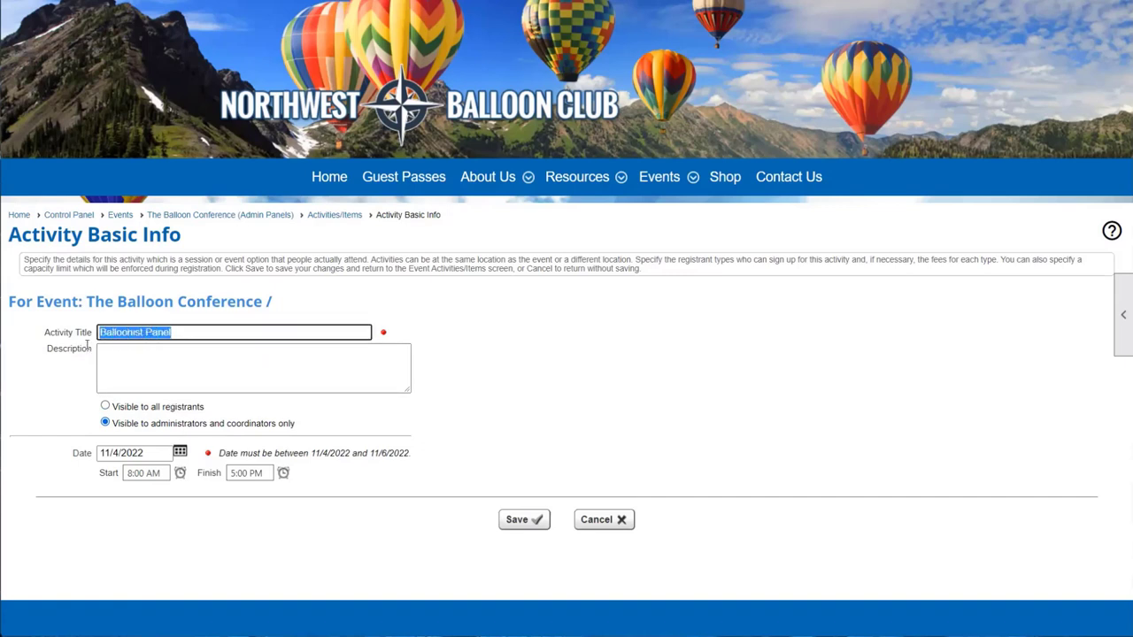
left_click(142, 412)
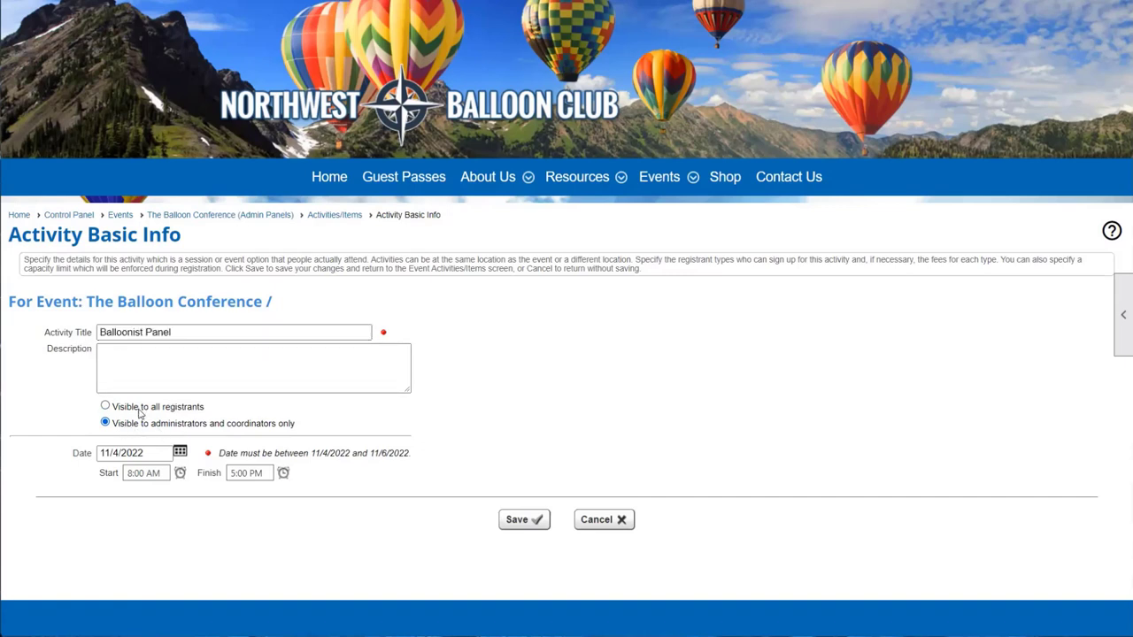
left_click(140, 425)
Switch the activity's visibility back to 'Visible to all registrants'.
left_click(174, 332)
left_click_drag(213, 411, 109, 412)
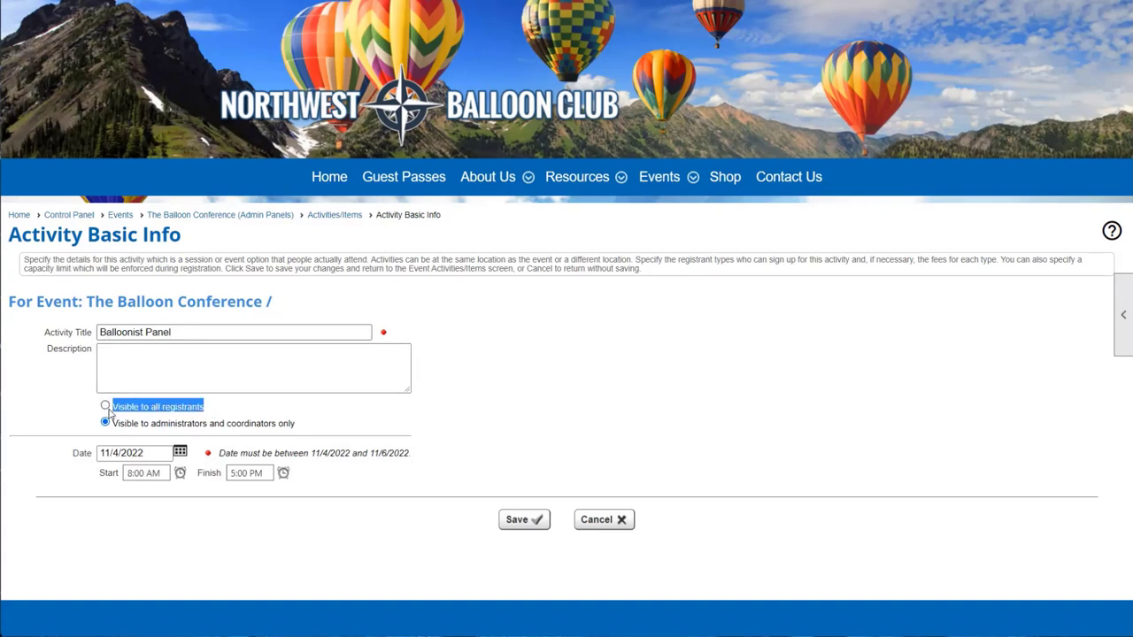
left_click(105, 407)
left_click(61, 406)
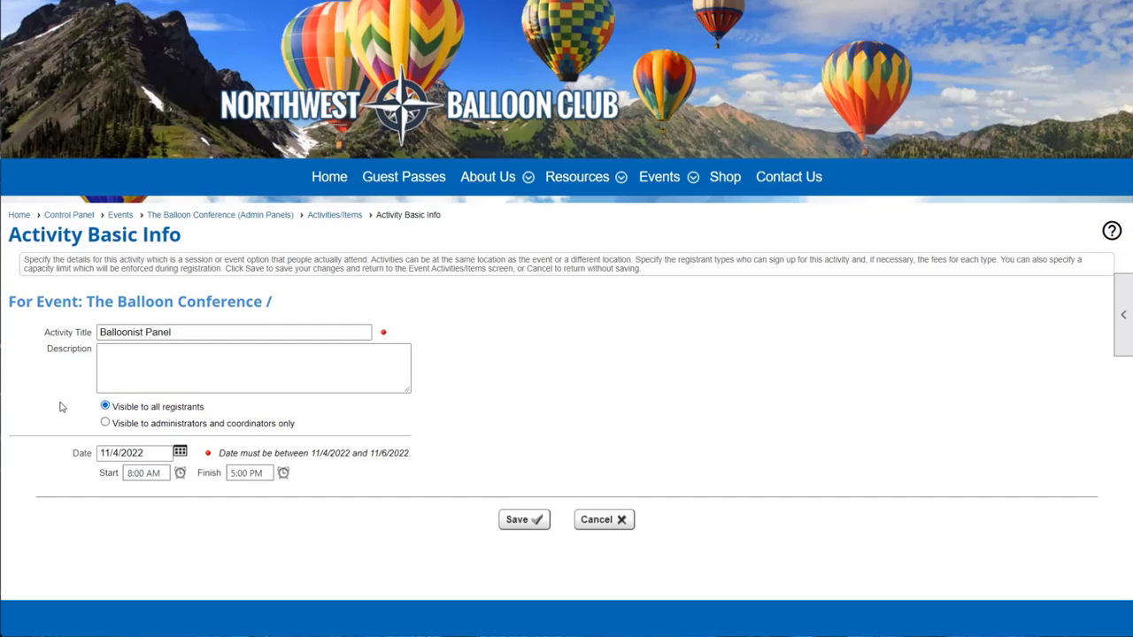
scroll(61, 407, "down", 1)
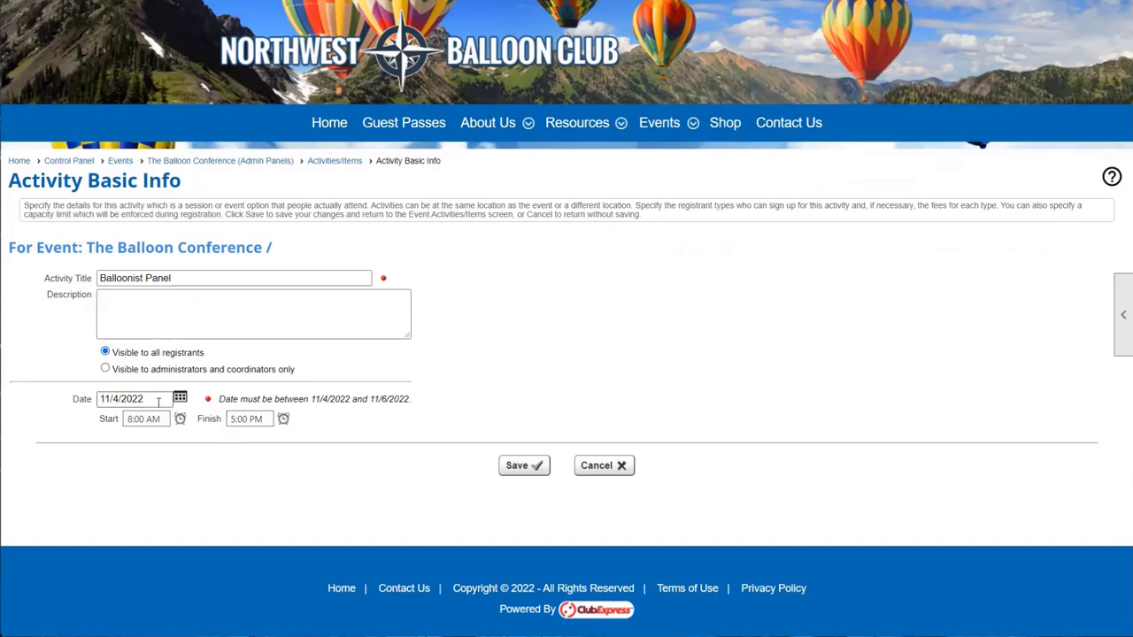
Change the Balloonist Panel from 11/4/2022 to Nov 5, 10:00–11:00 AM, and save.
left_click_drag(142, 398, 99, 398)
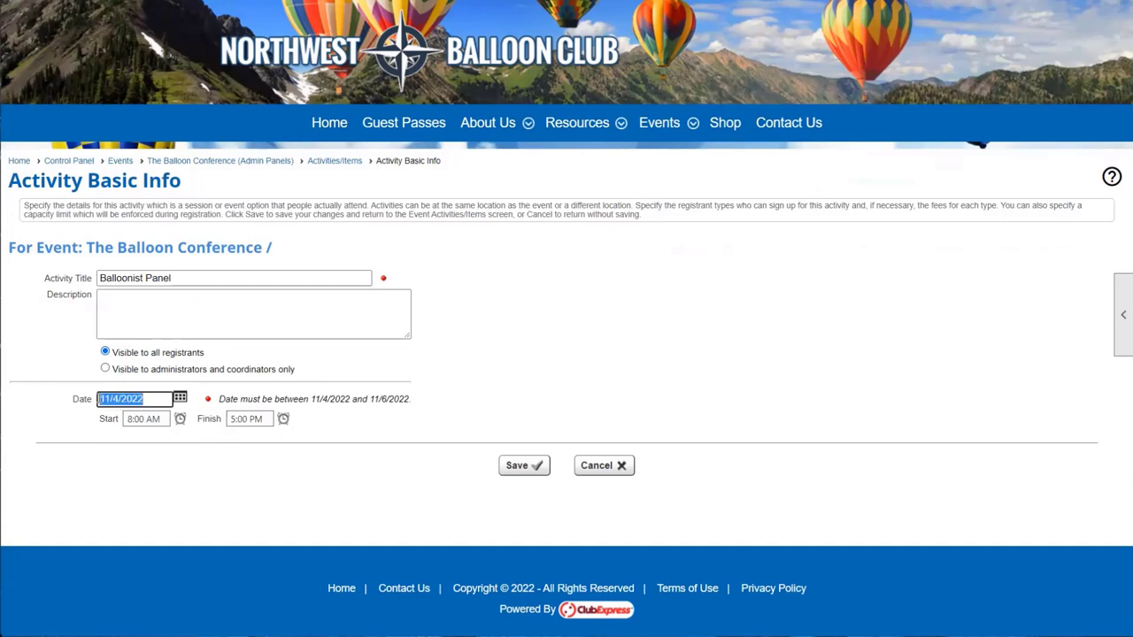
left_click(100, 398)
left_click(99, 423)
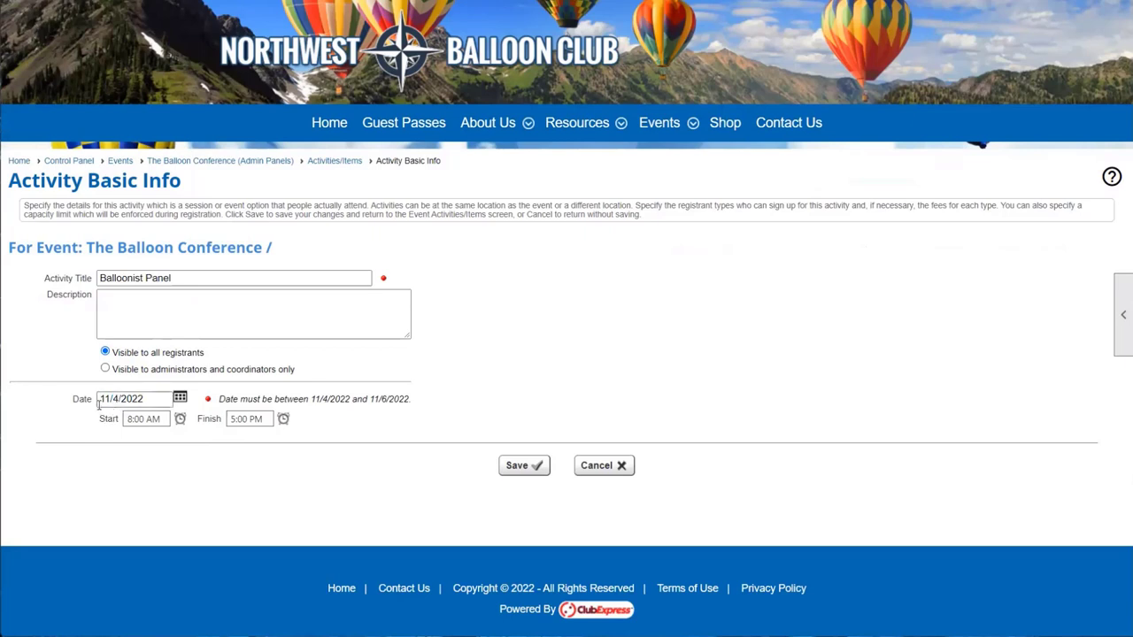
left_click(180, 398)
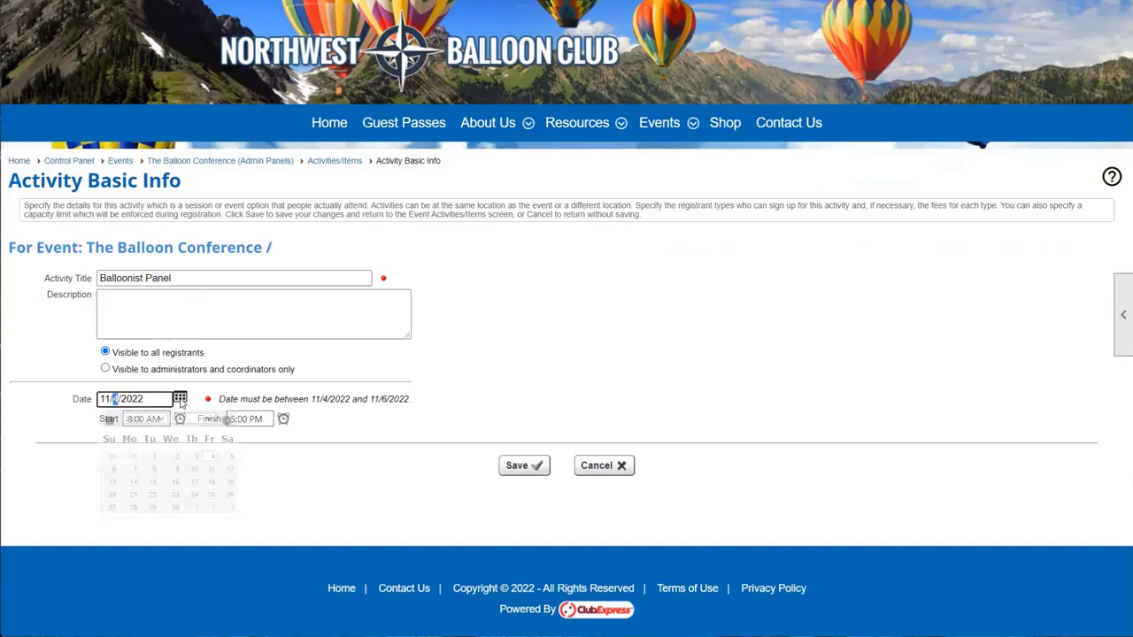
left_click(230, 456)
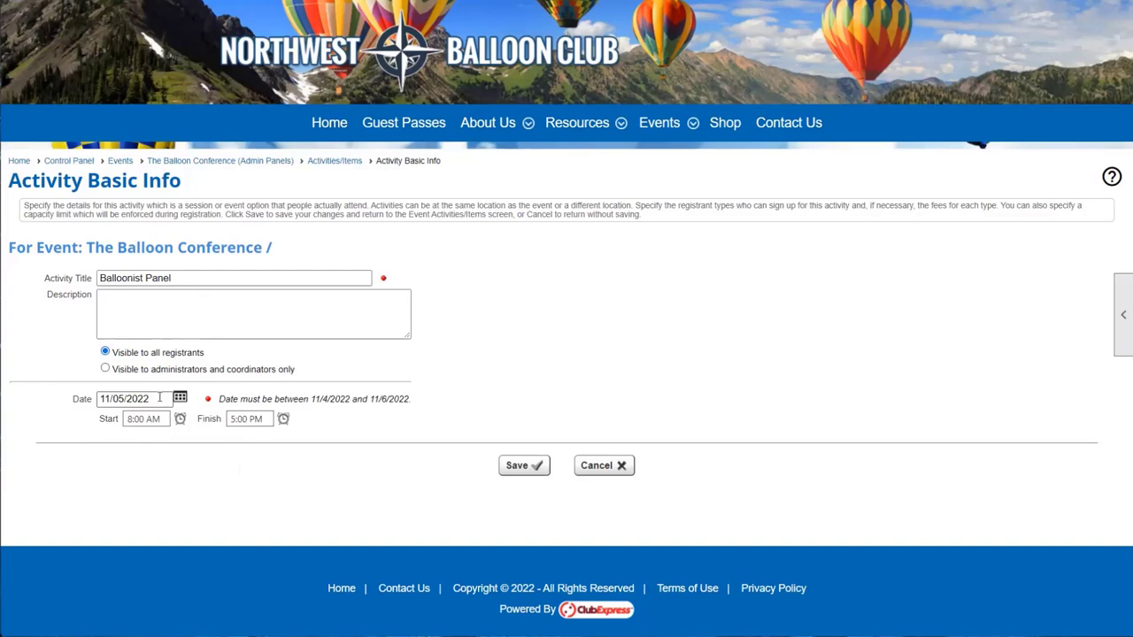
left_click(180, 418)
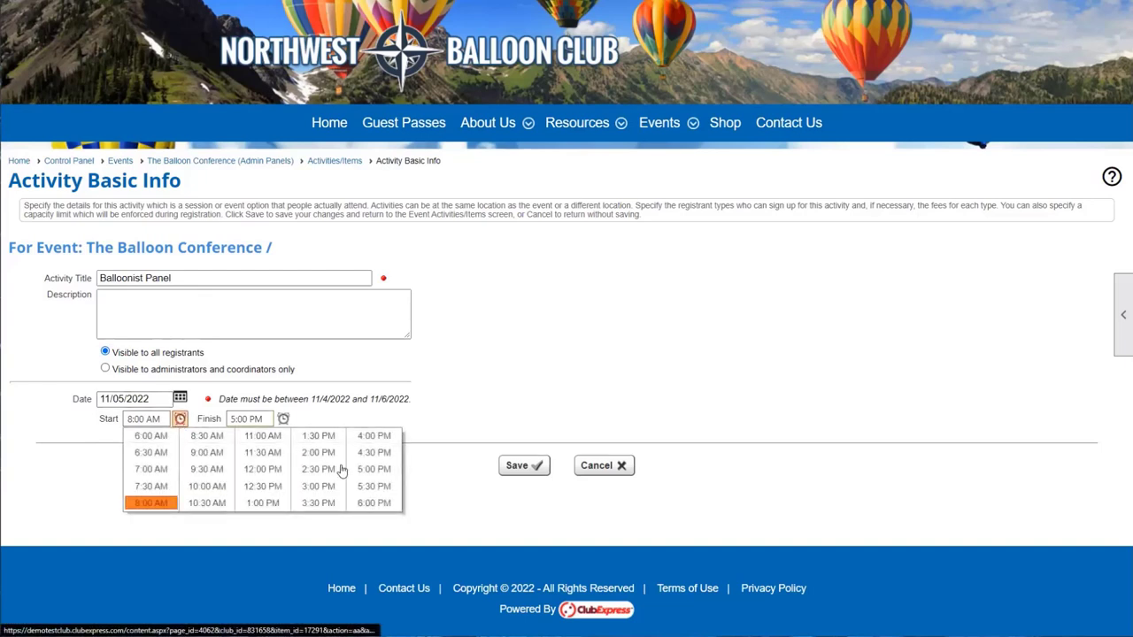
left_click(207, 486)
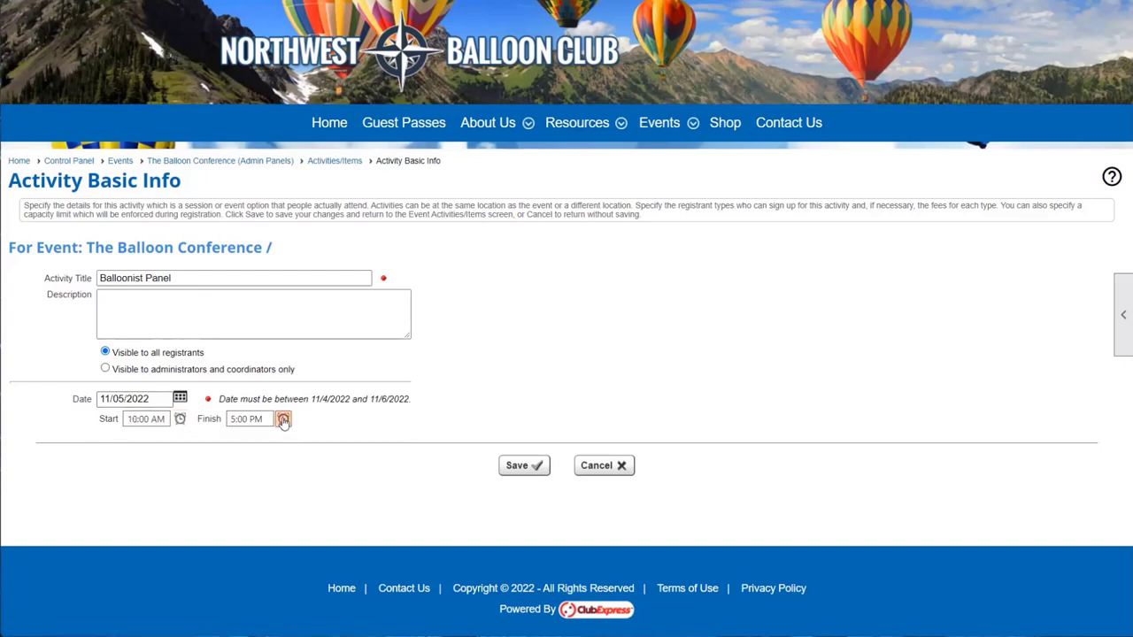
left_click(283, 419)
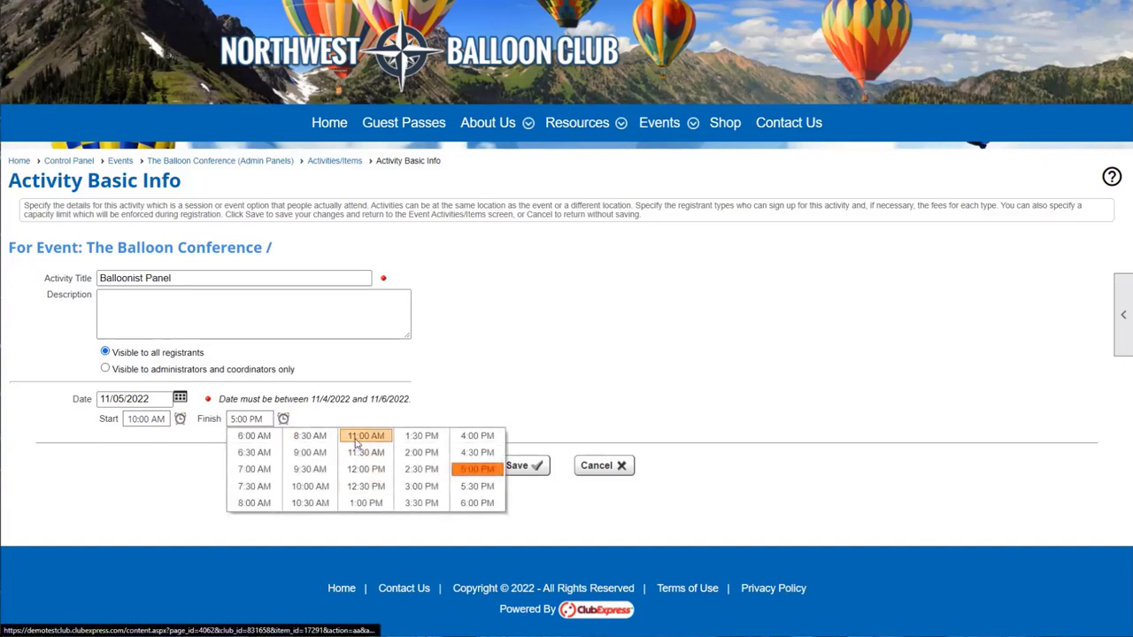
left_click(363, 437)
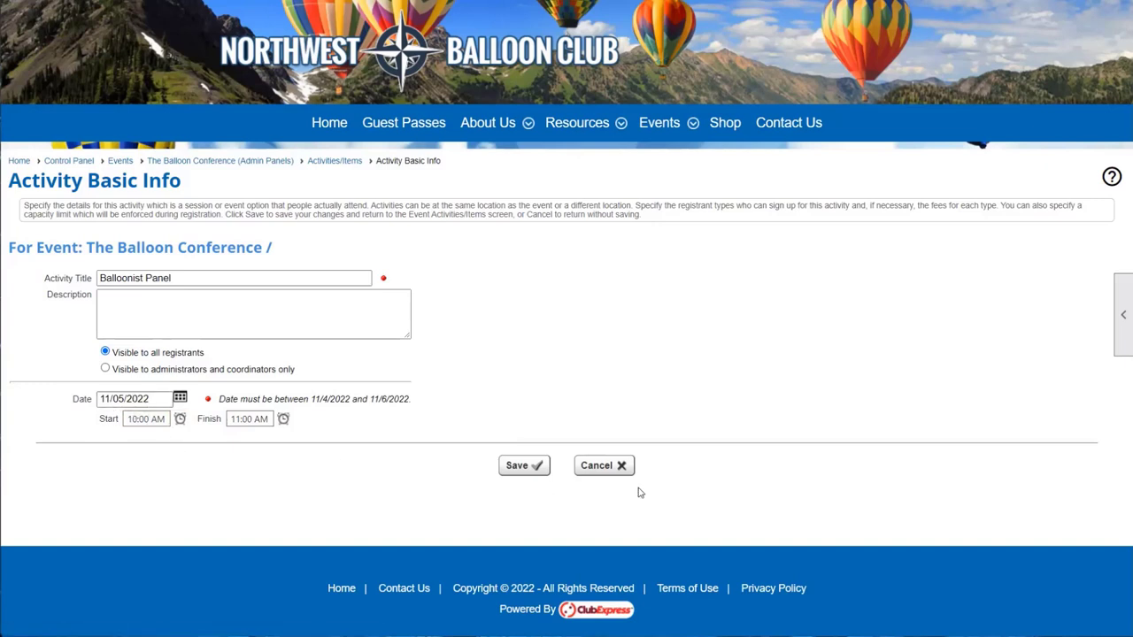
left_click(523, 472)
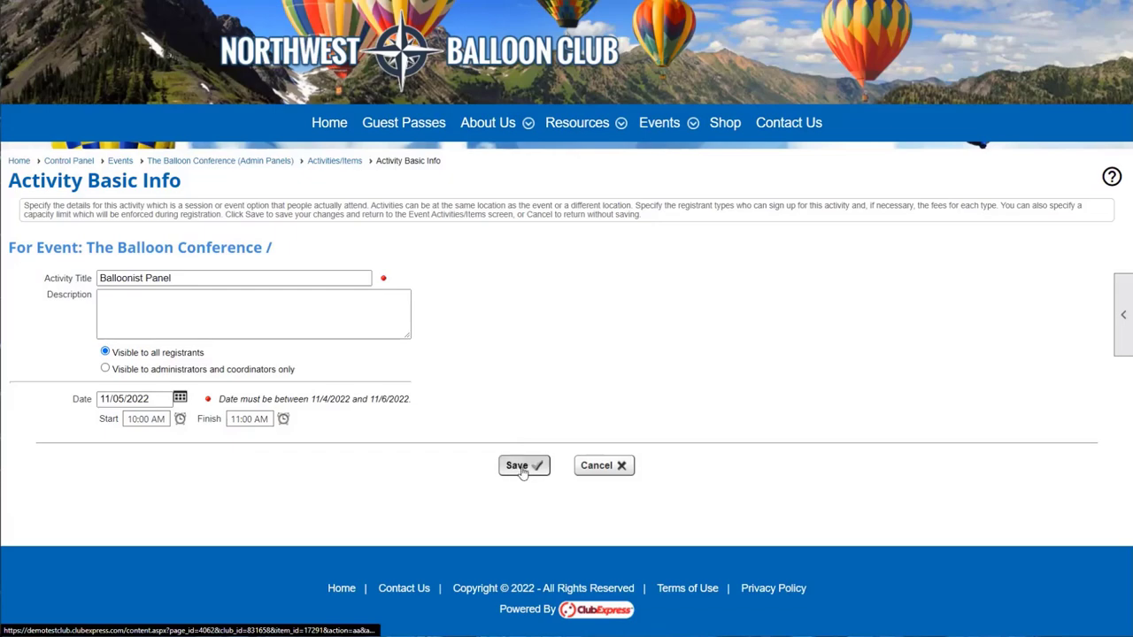
Check the Balloonist Panel card's date, registration count, type and visibility, then reopen its Basic Info.
left_click(566, 354)
scroll(564, 398, "down", 5)
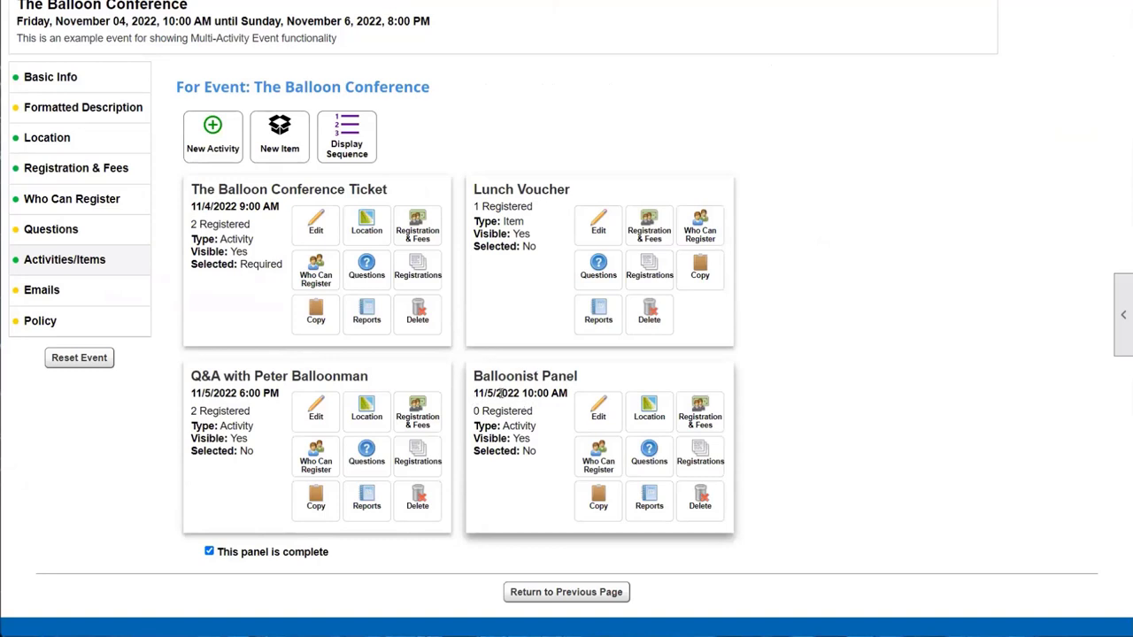
left_click_drag(538, 413, 474, 414)
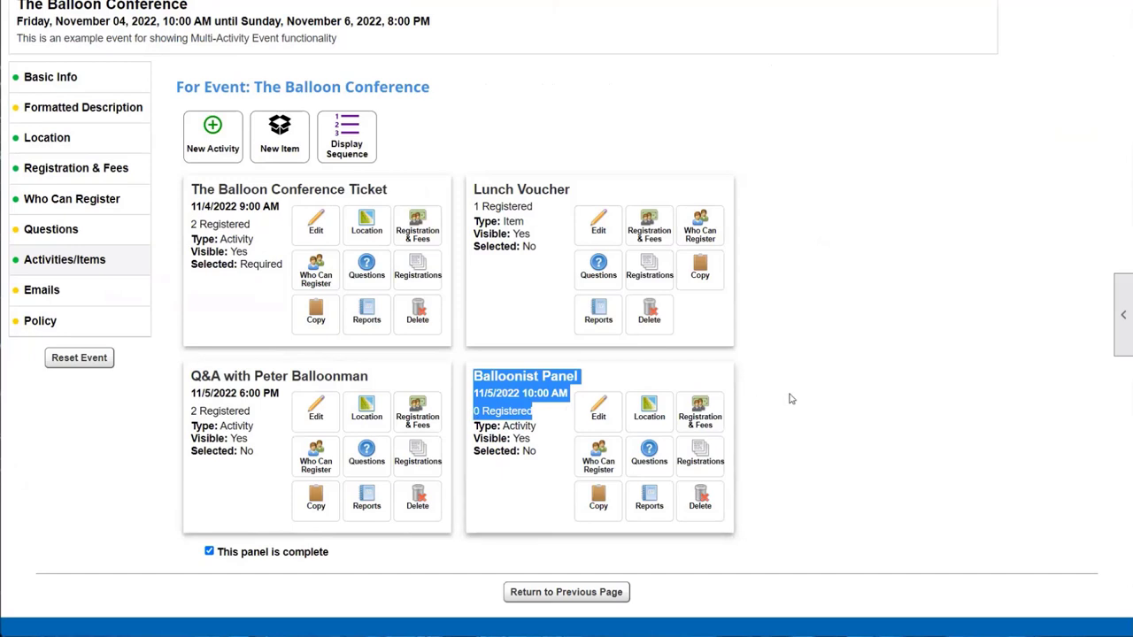
left_click(668, 375)
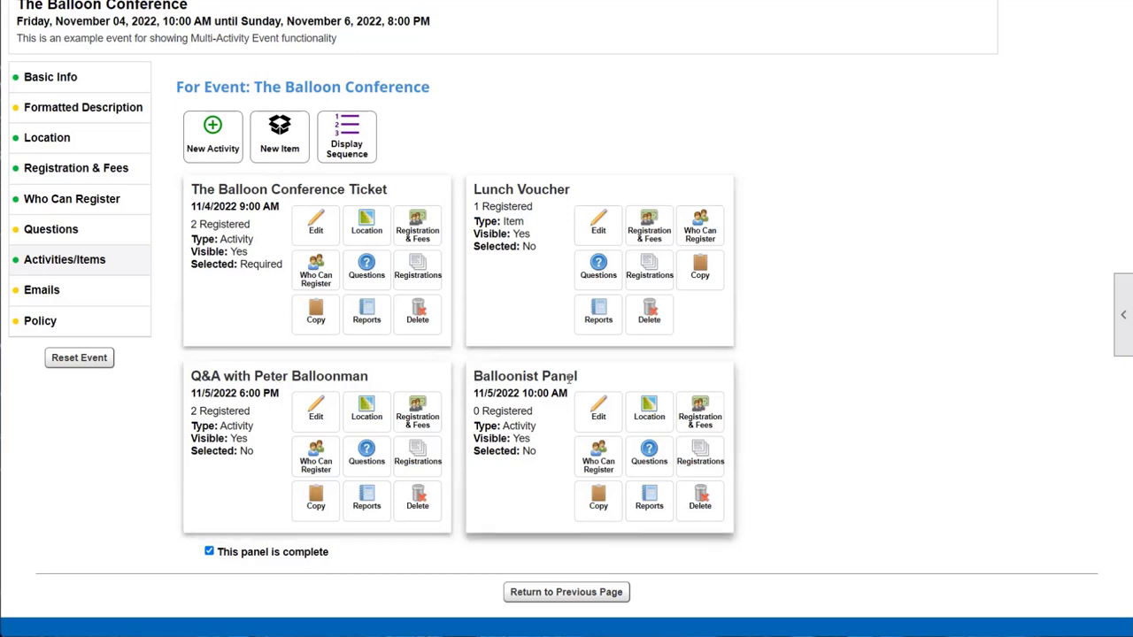
left_click_drag(535, 412, 474, 412)
left_click(832, 398)
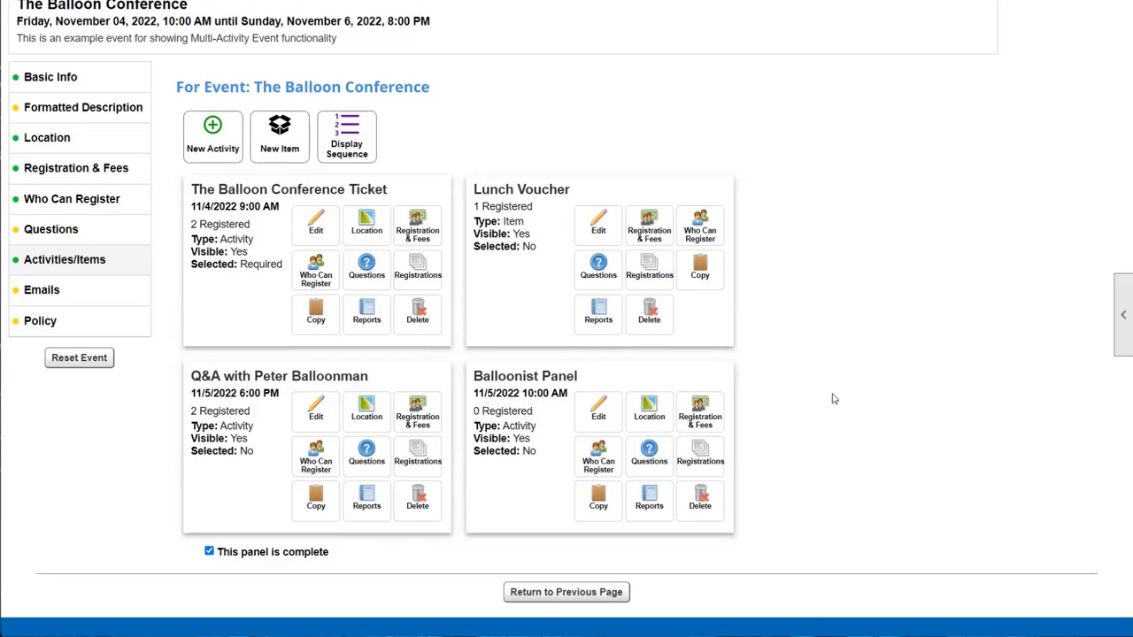
left_click_drag(478, 426, 534, 452)
left_click(547, 459)
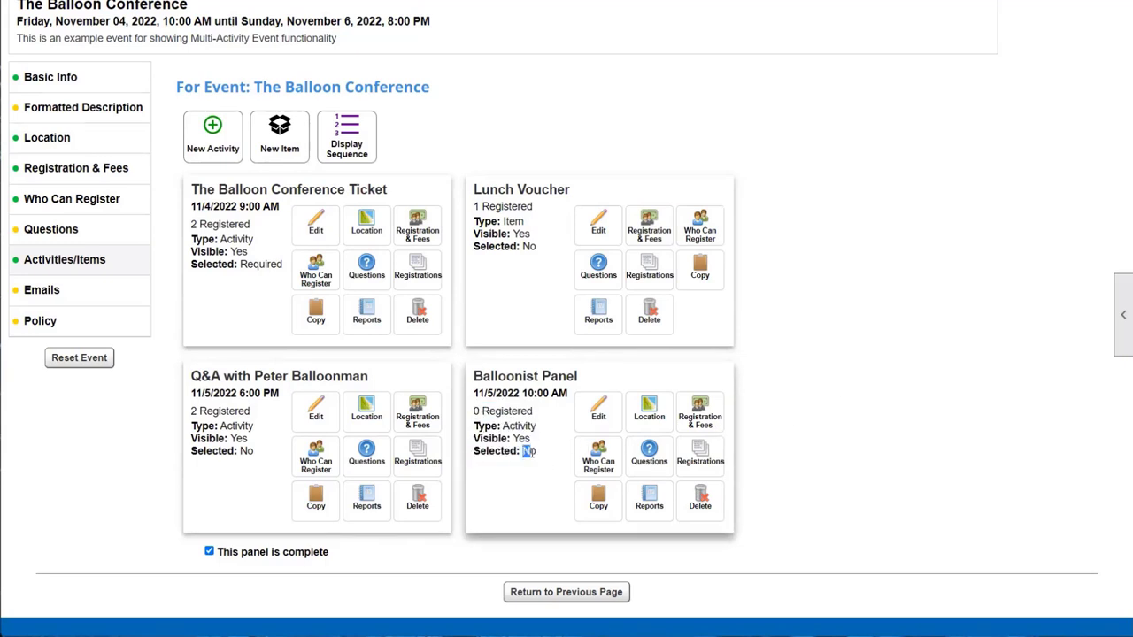
left_click(536, 456)
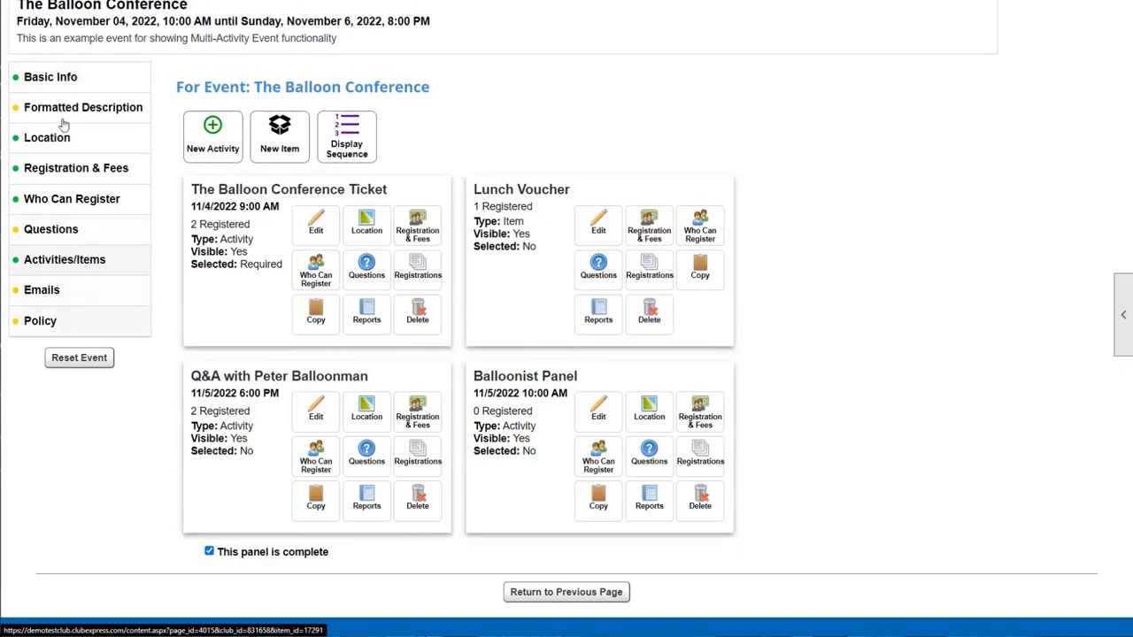
left_click(599, 415)
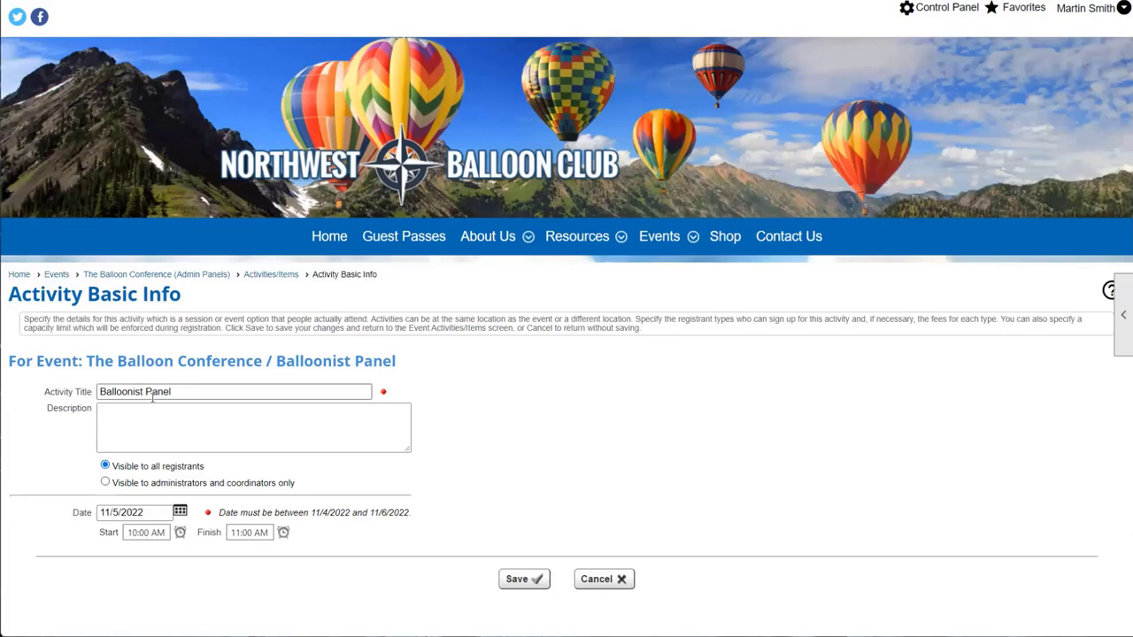
Switch the Balloonist Panel to administrators only, restore 'Visible to all registrants', and save.
left_click(105, 483)
left_click(105, 465)
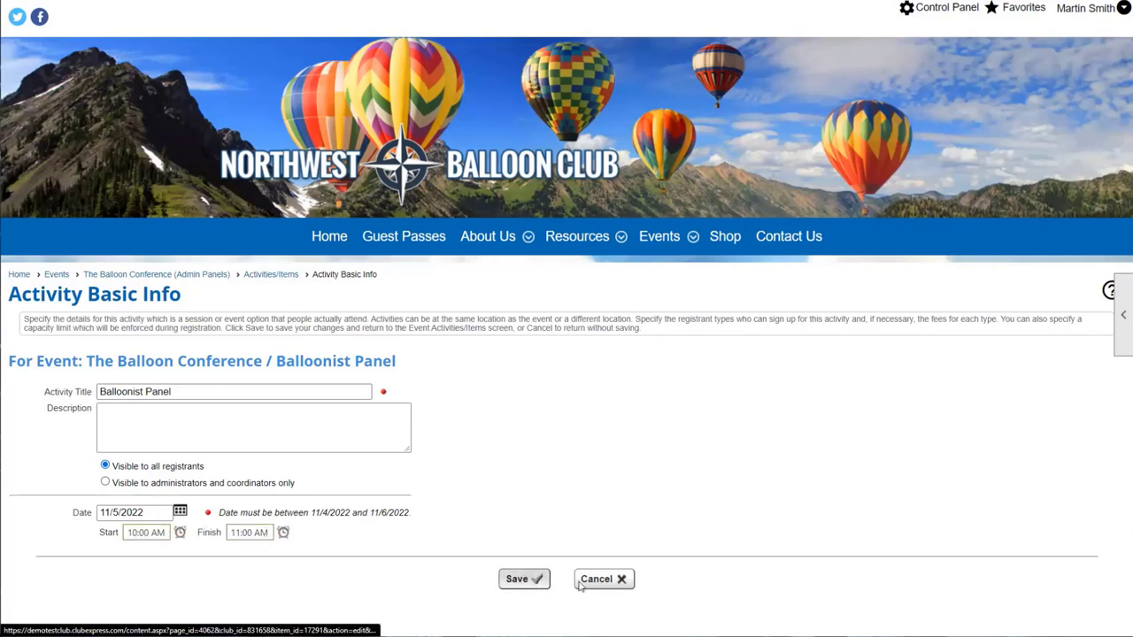
left_click(542, 579)
Open Location from the Balloonist Panel's activity card.
scroll(538, 557, "down", 4)
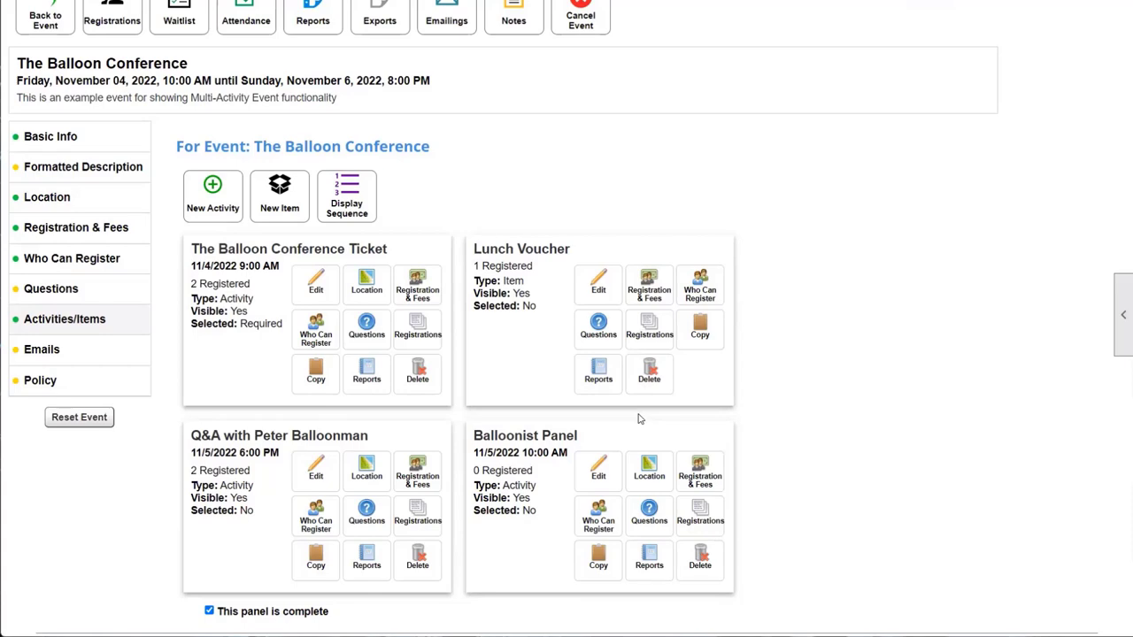
left_click(649, 469)
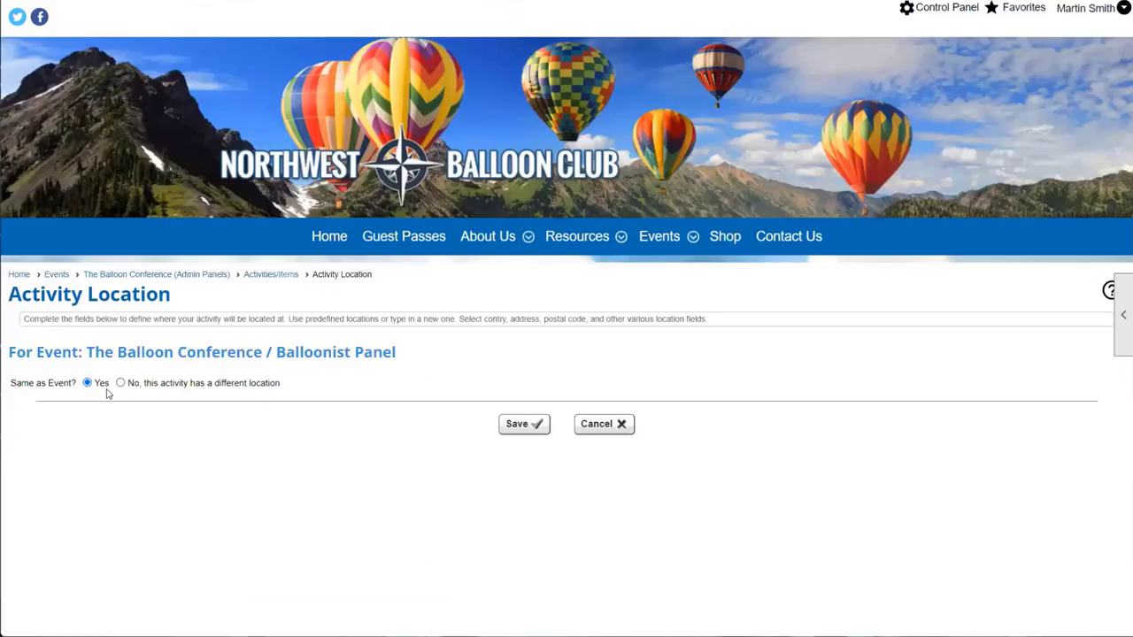
Choose 'No, this activity has a different location' for the Balloonist Panel.
left_click_drag(10, 386, 97, 391)
left_click(58, 395)
left_click_drag(14, 390, 64, 390)
left_click(64, 390)
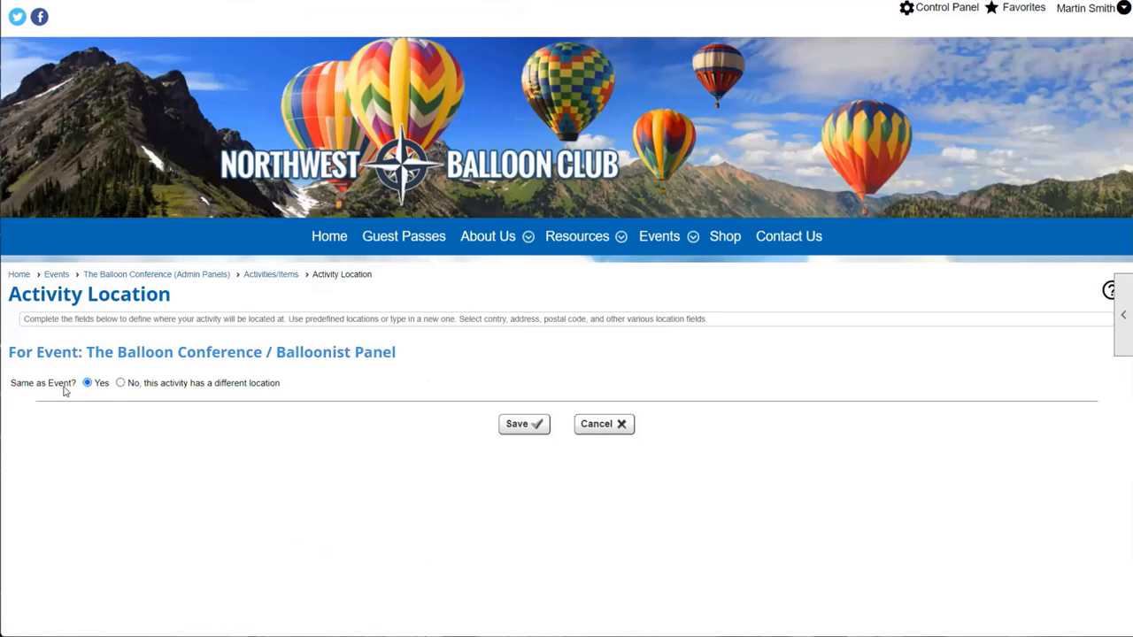
left_click(121, 383)
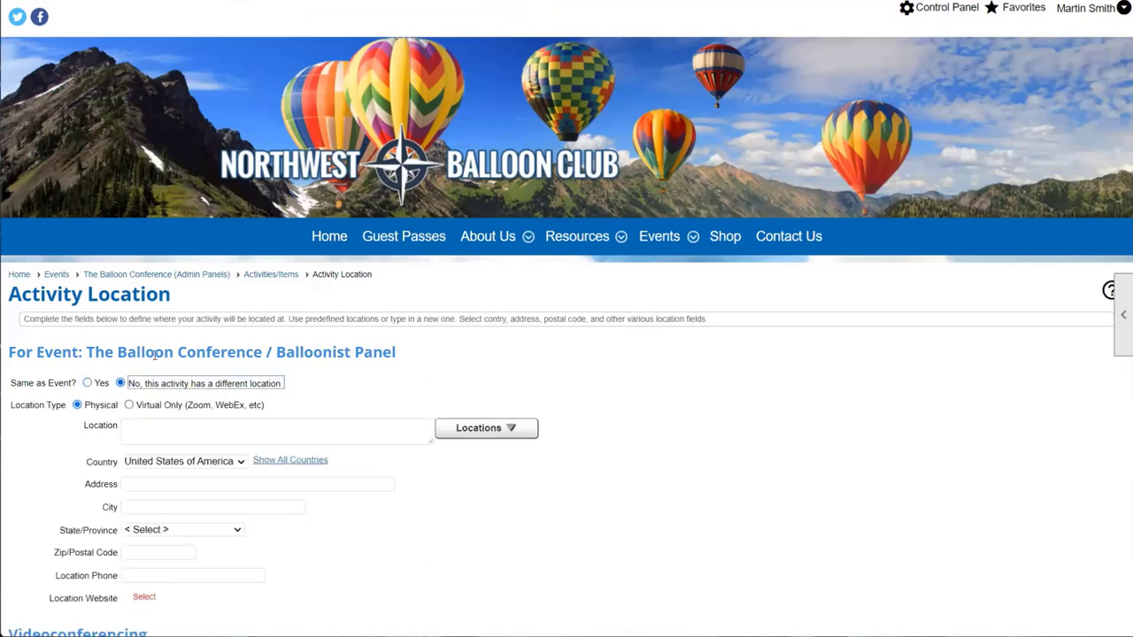
Select Club Airfield from the saved locations, review Videoconferencing fields, then cancel.
scroll(246, 372, "down", 3)
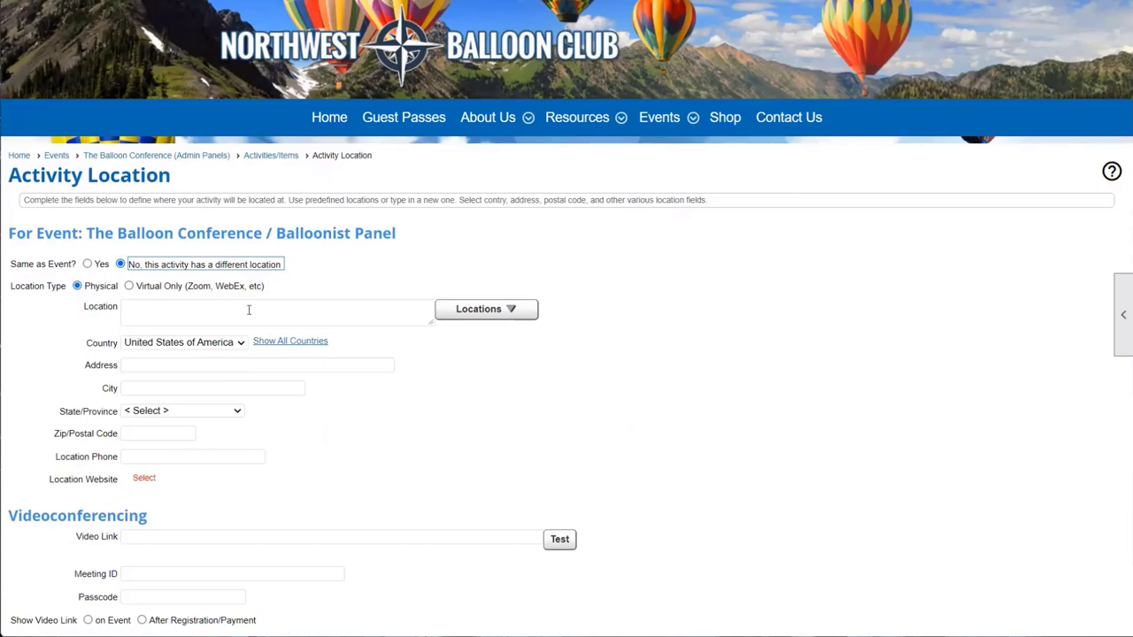
left_click(478, 313)
left_click(519, 354)
scroll(199, 354, "down", 1)
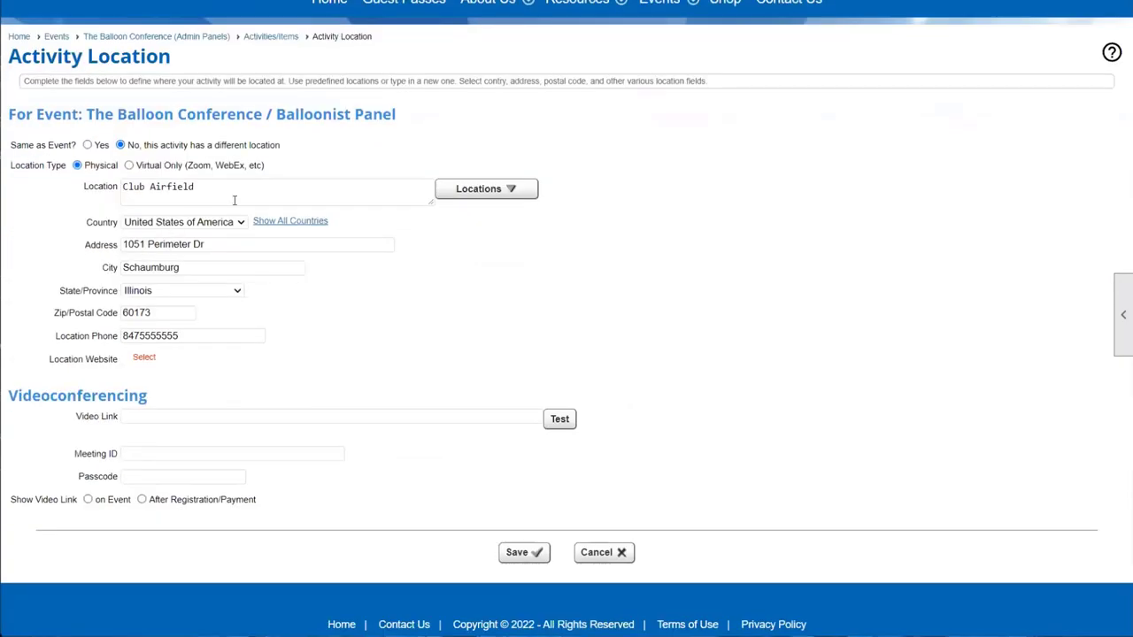
scroll(225, 377, "down", 1)
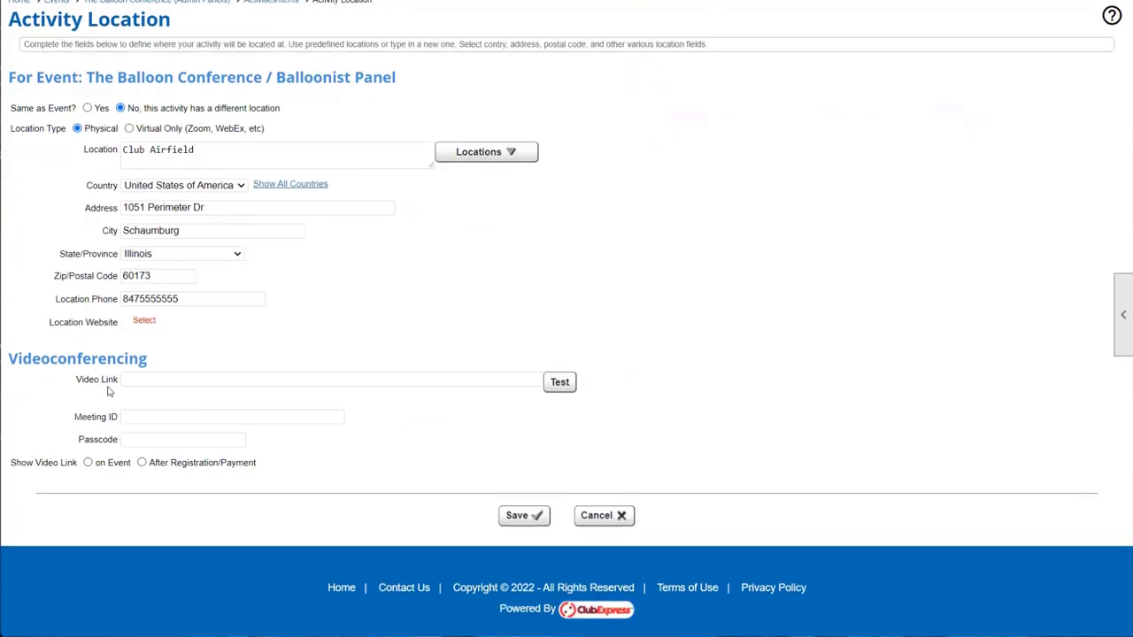
left_click_drag(32, 358, 141, 382)
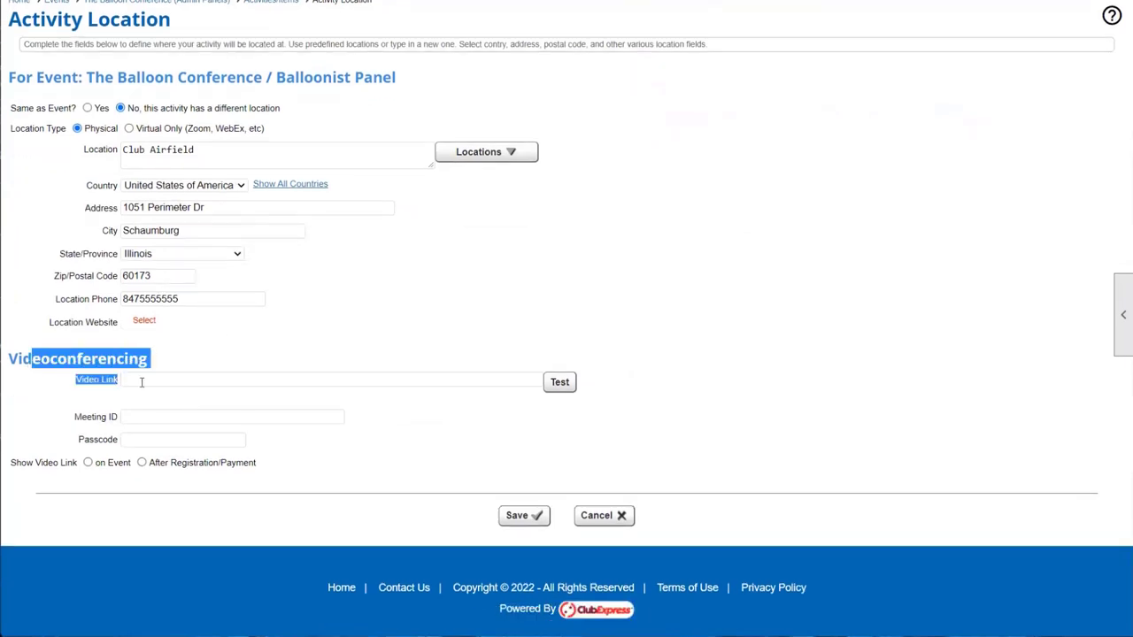
left_click(31, 409)
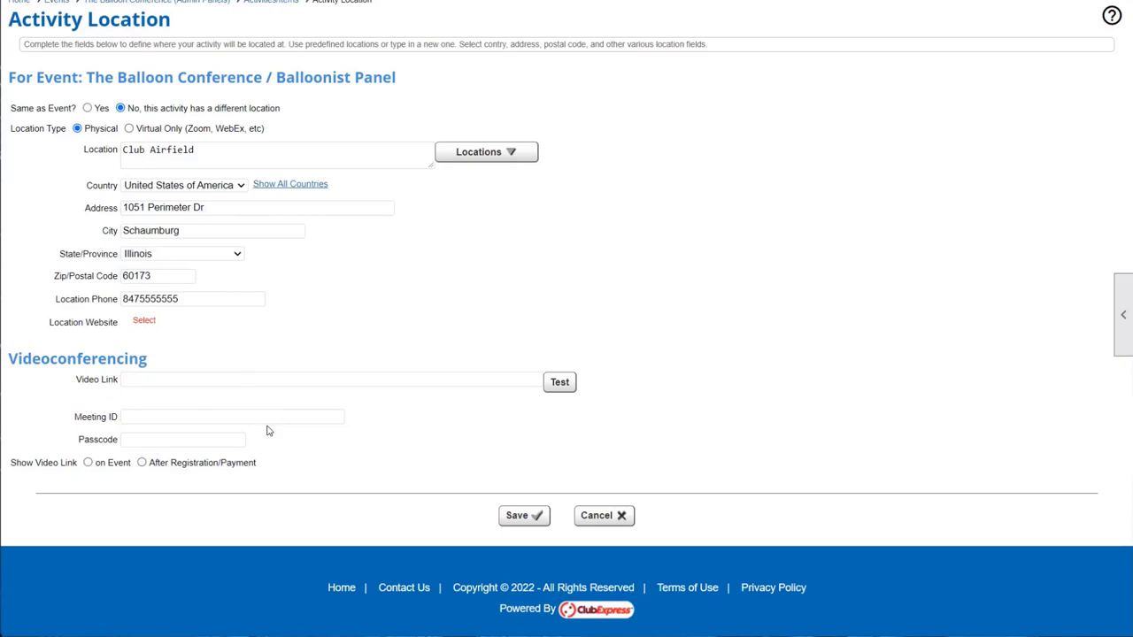
left_click(627, 520)
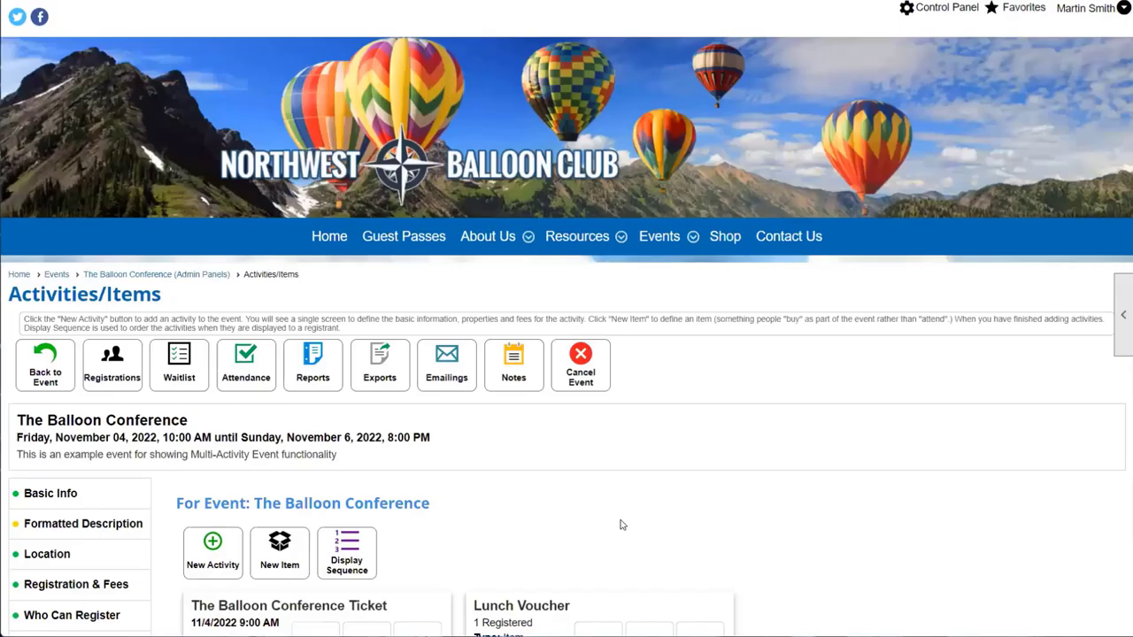
Open Registration & Fees from the Balloonist Panel's activity card.
scroll(618, 517, "down", 1)
scroll(770, 486, "down", 3)
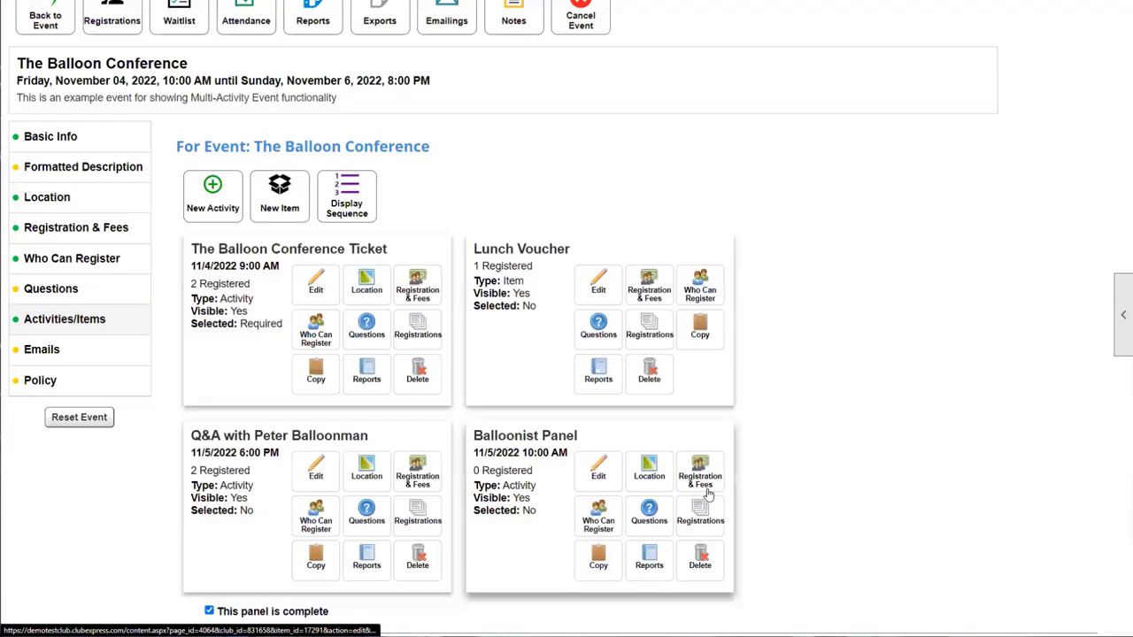
scroll(770, 487, "down", 1)
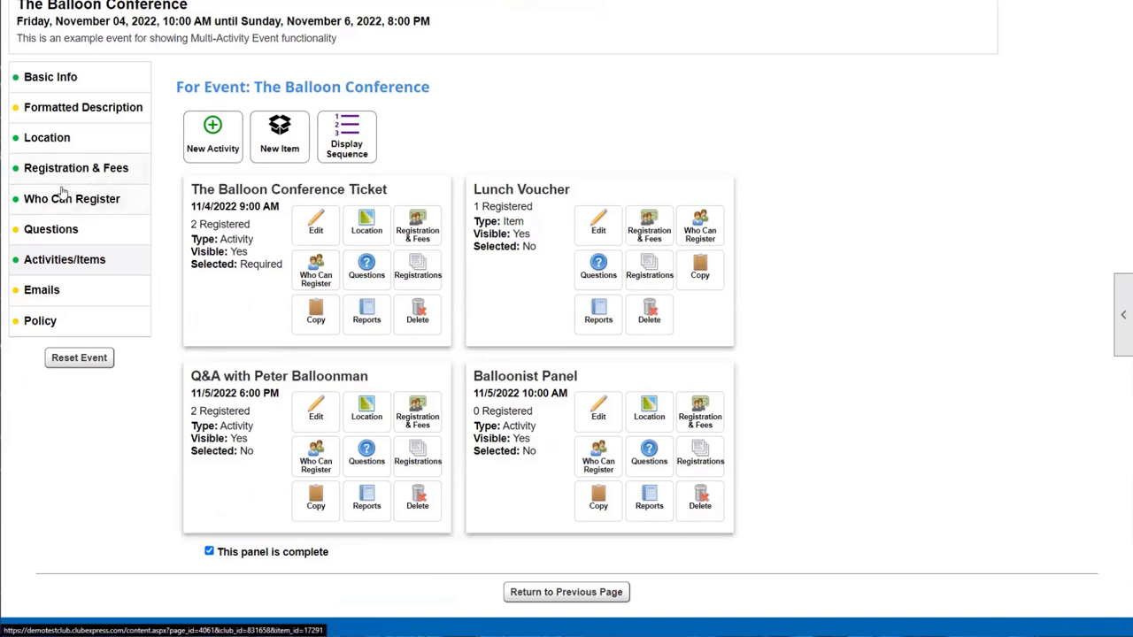
left_click(708, 416)
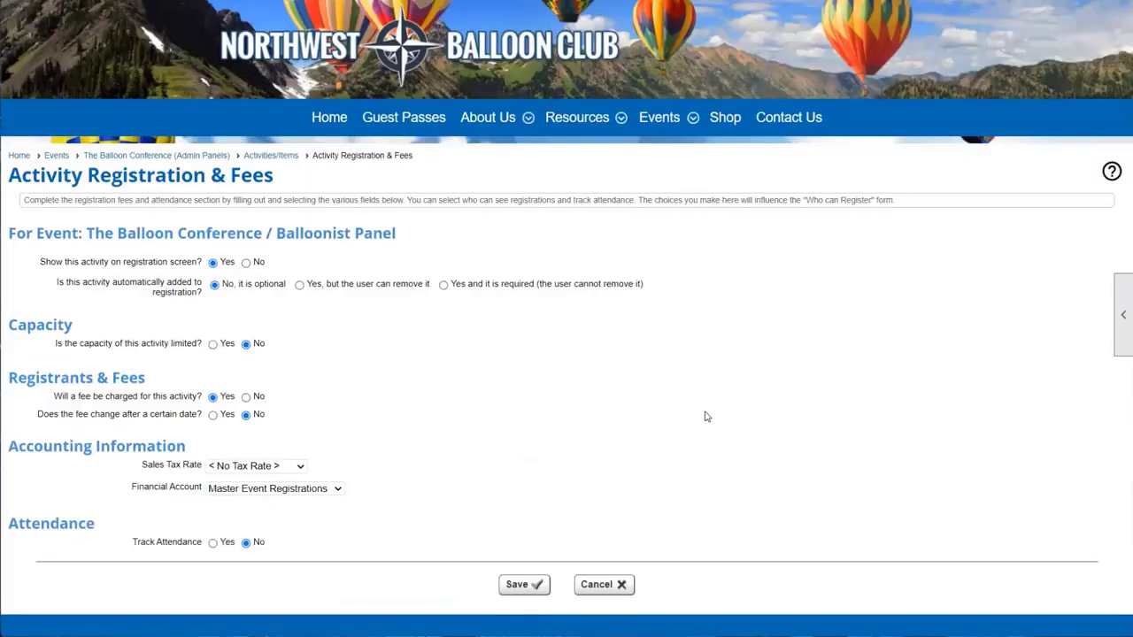
scroll(309, 339, "down", 1)
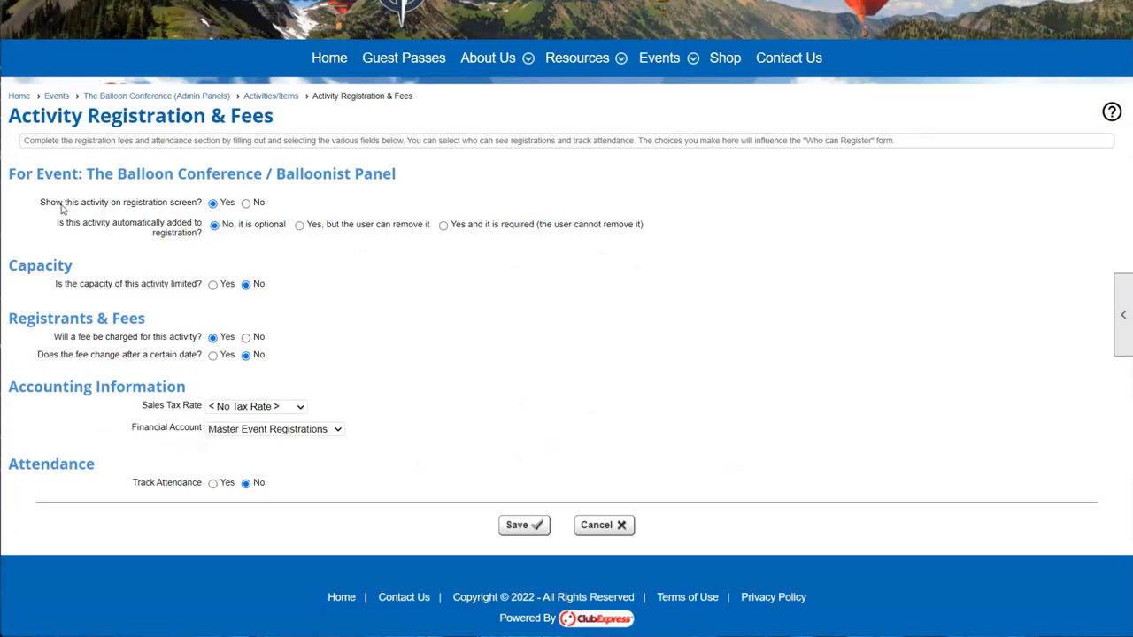
left_click_drag(62, 204, 138, 204)
left_click(95, 218)
left_click_drag(45, 204, 186, 206)
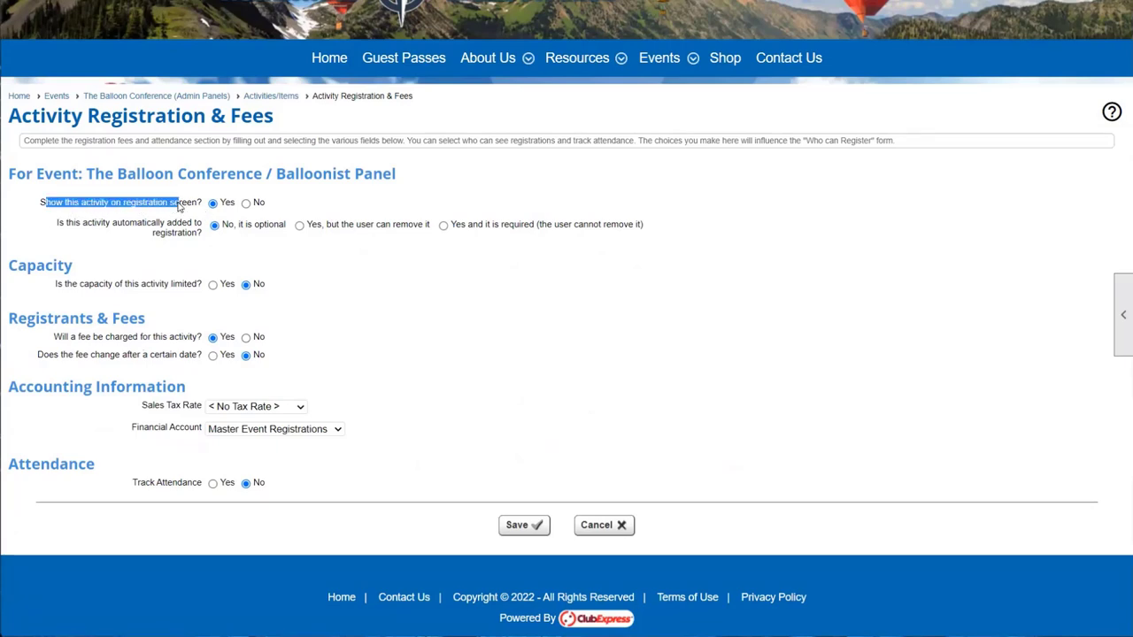
left_click(184, 207)
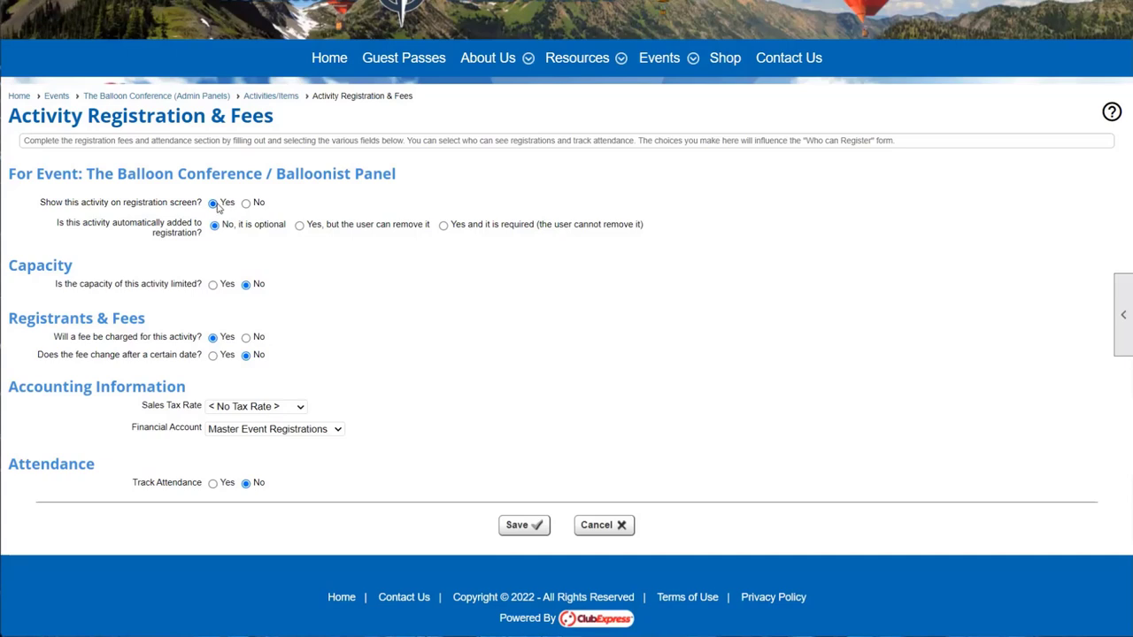
left_click_drag(40, 207, 203, 208)
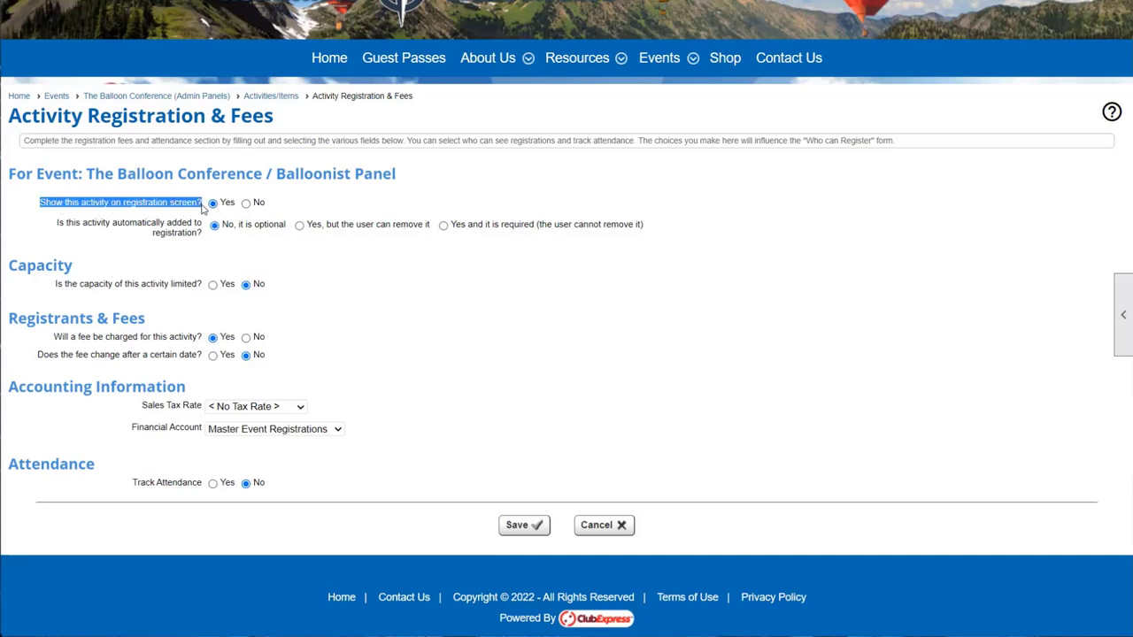
left_click(247, 203)
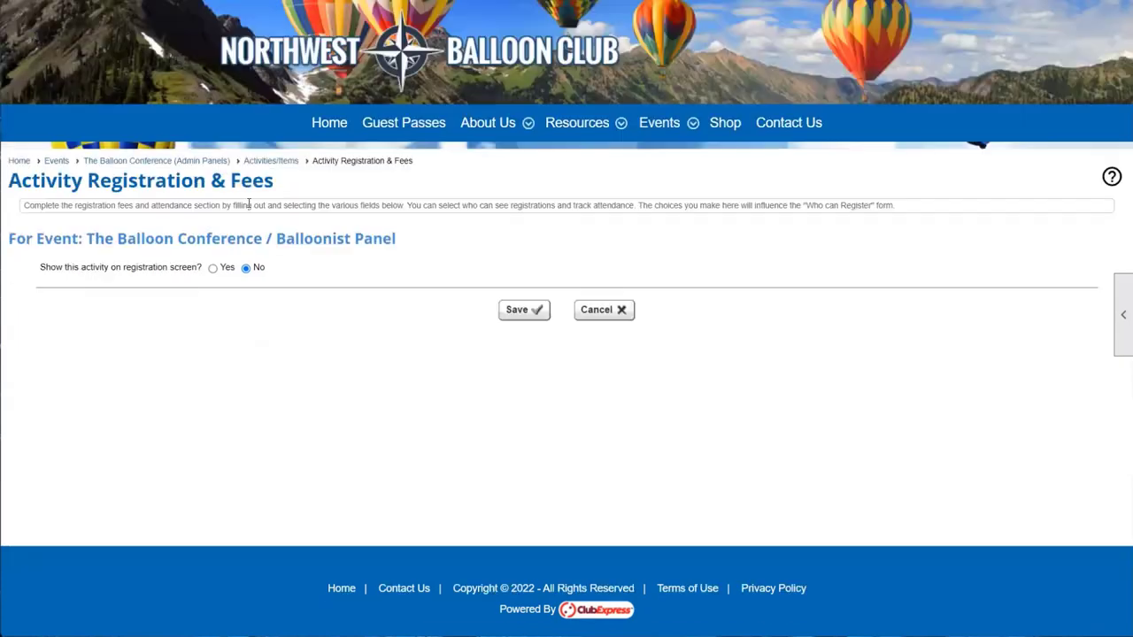
left_click_drag(278, 238, 415, 244)
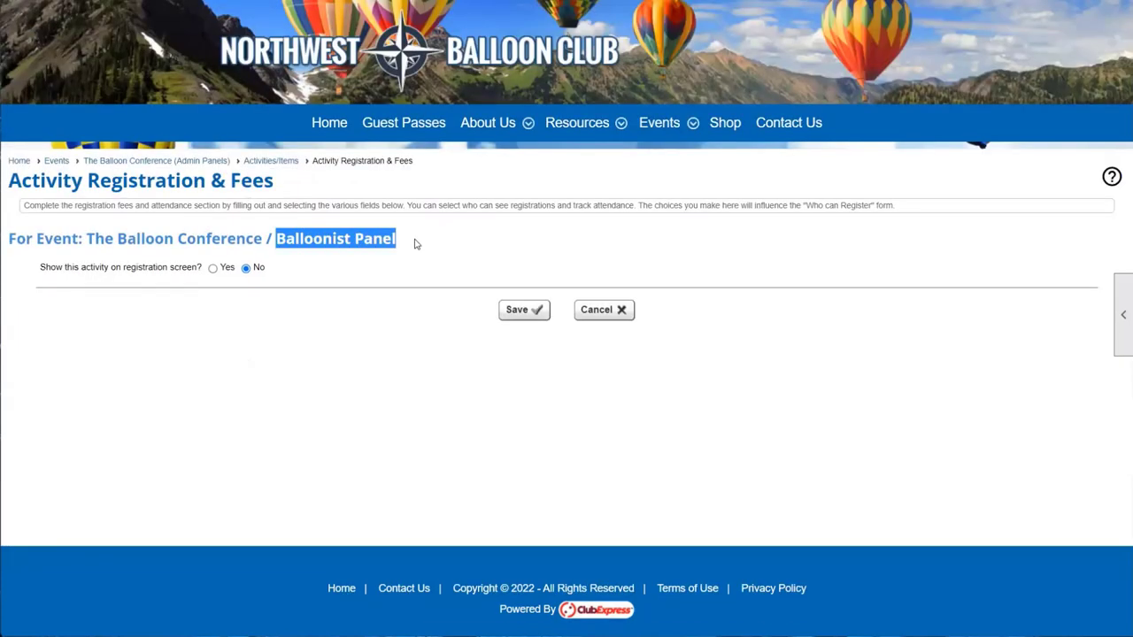
left_click(414, 243)
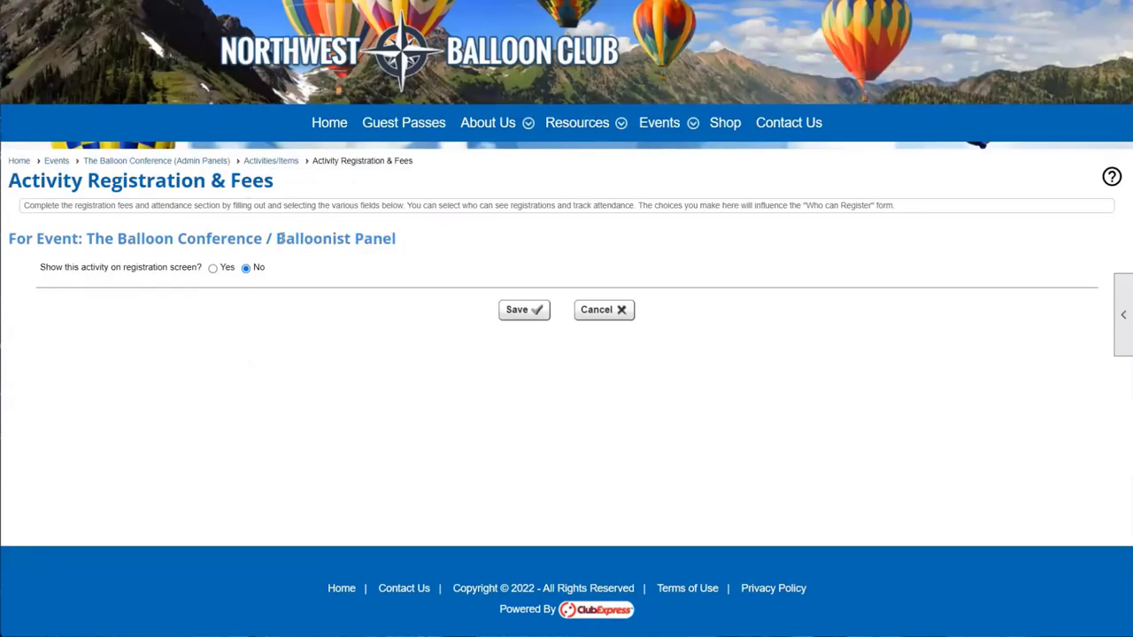
left_click(214, 268)
scroll(219, 266, "down", 1)
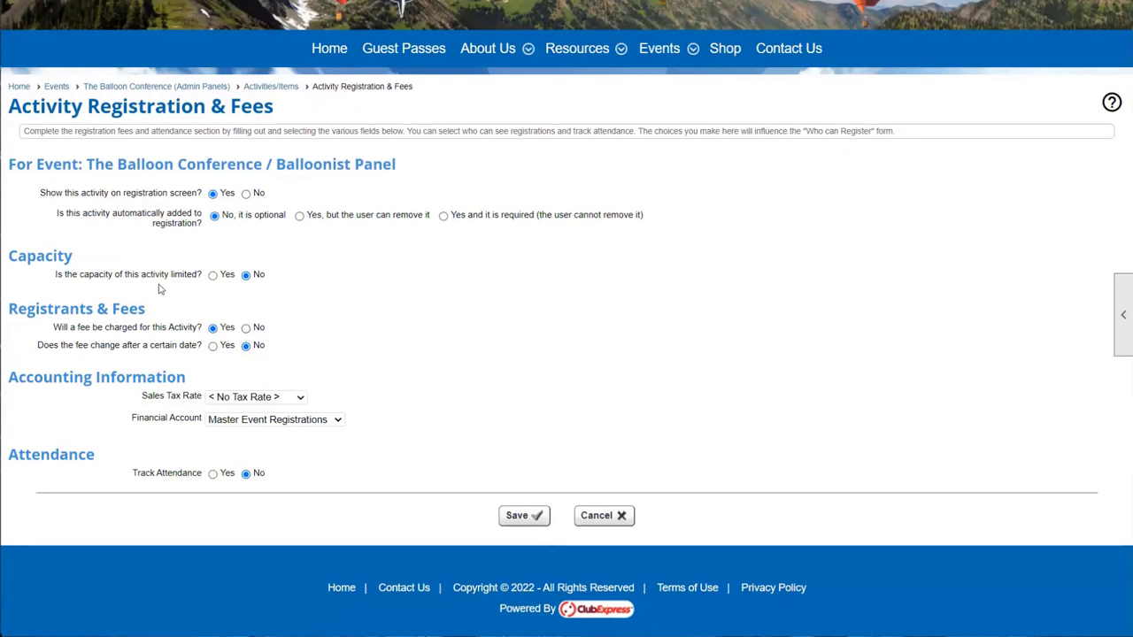
Make the Balloonist Panel automatically added to registration but removable by users.
left_click_drag(56, 214, 204, 224)
left_click(134, 231)
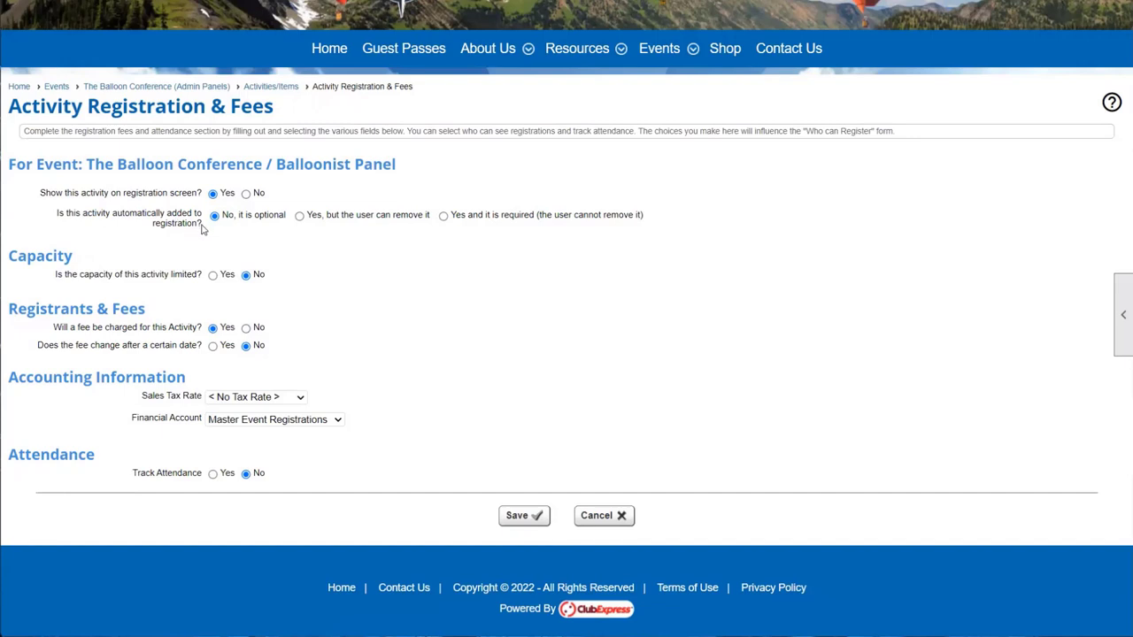
left_click_drag(200, 221, 71, 228)
left_click(157, 232)
left_click_drag(86, 214, 202, 231)
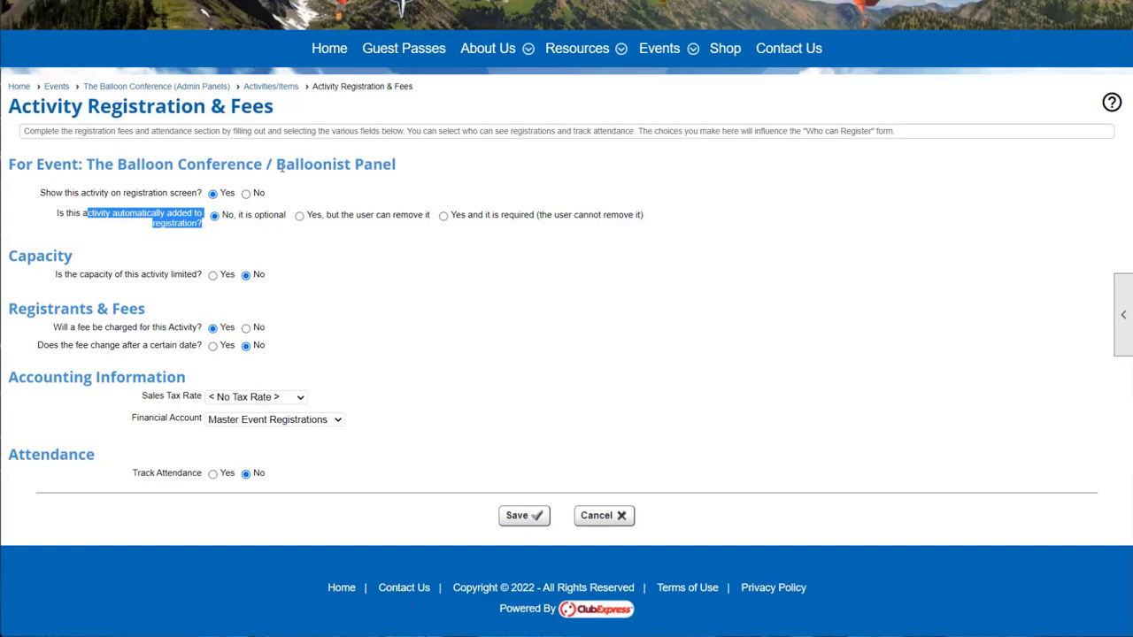
left_click_drag(283, 167, 367, 168)
left_click(249, 225)
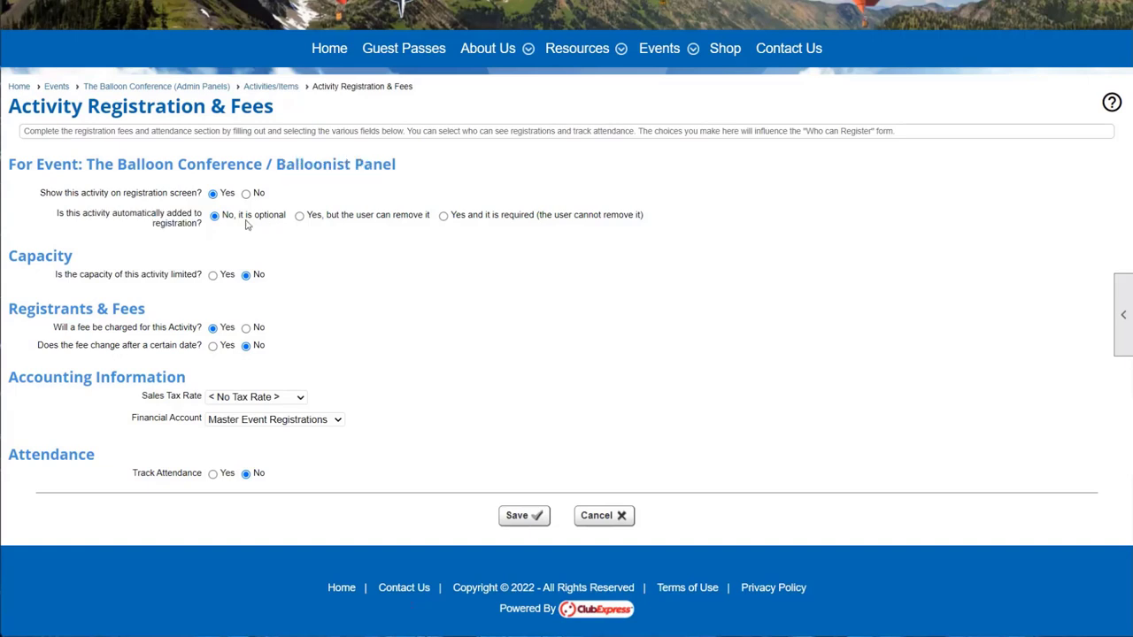
left_click(299, 216)
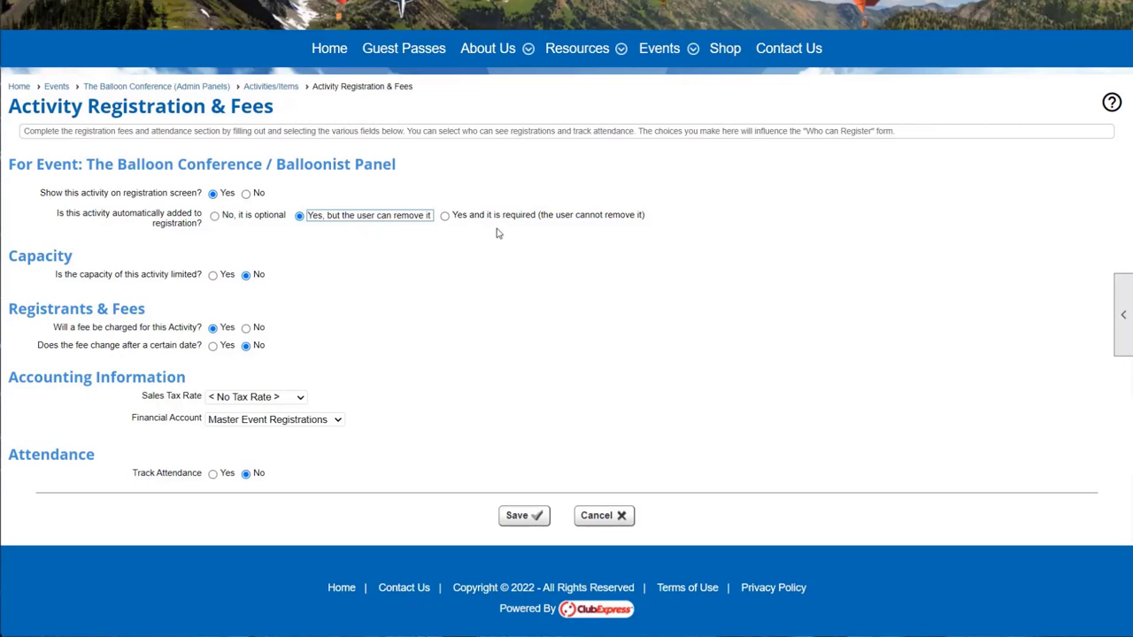
Switch to 'Yes and it is required', then cancel back to Activities/Items.
left_click_drag(451, 217, 655, 224)
left_click(655, 223)
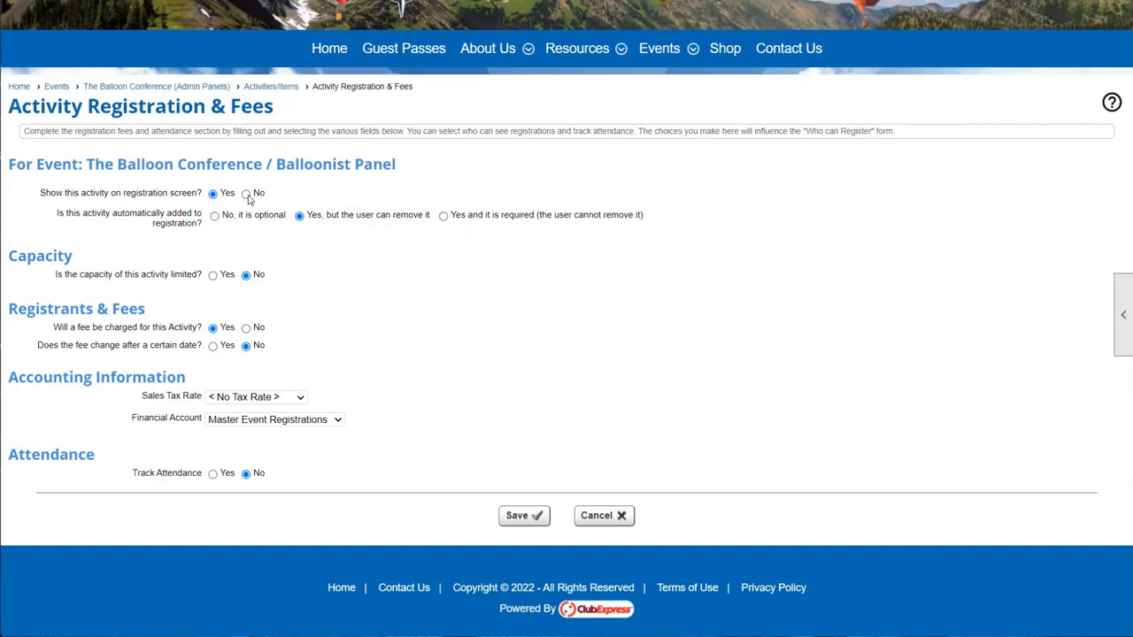
left_click_drag(274, 168, 396, 166)
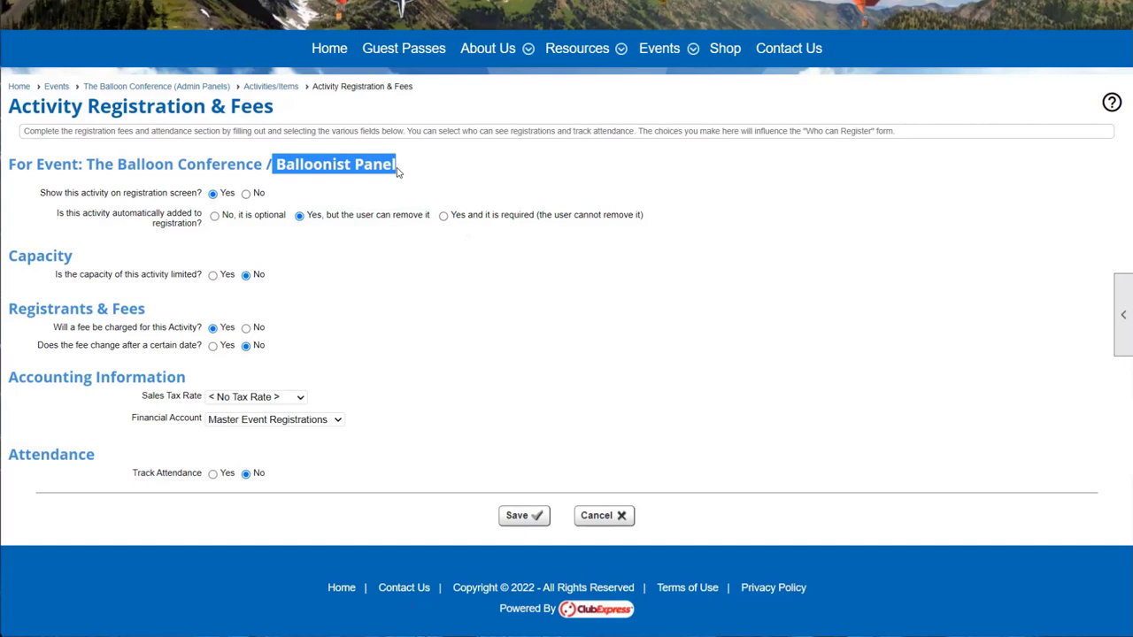
left_click(447, 216)
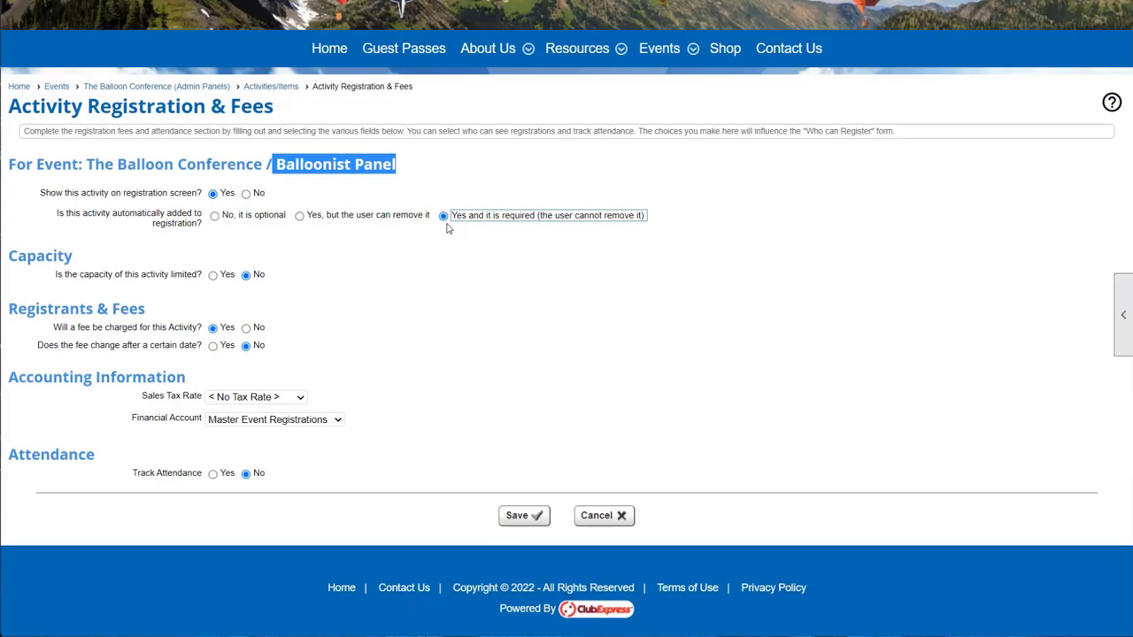
left_click(420, 170)
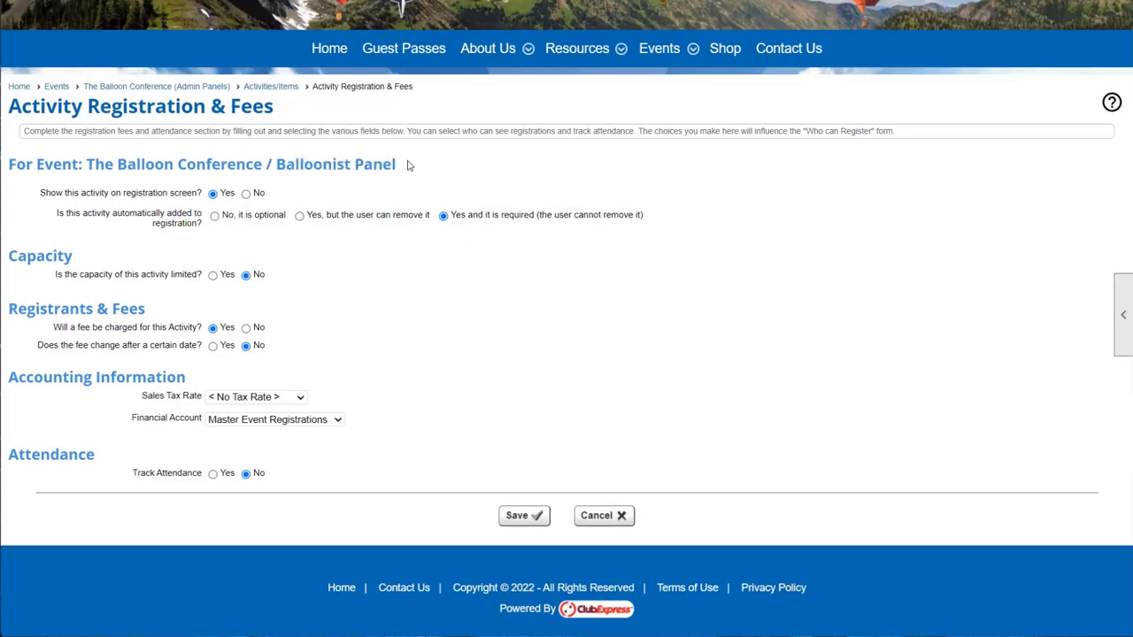
left_click_drag(411, 166, 271, 166)
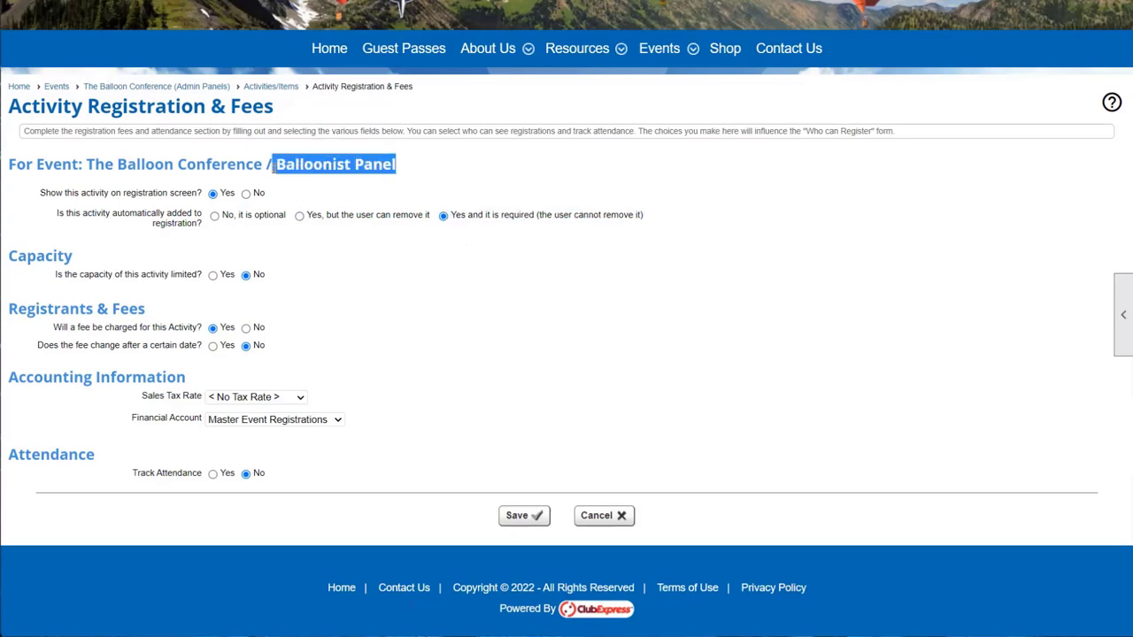
left_click(271, 168)
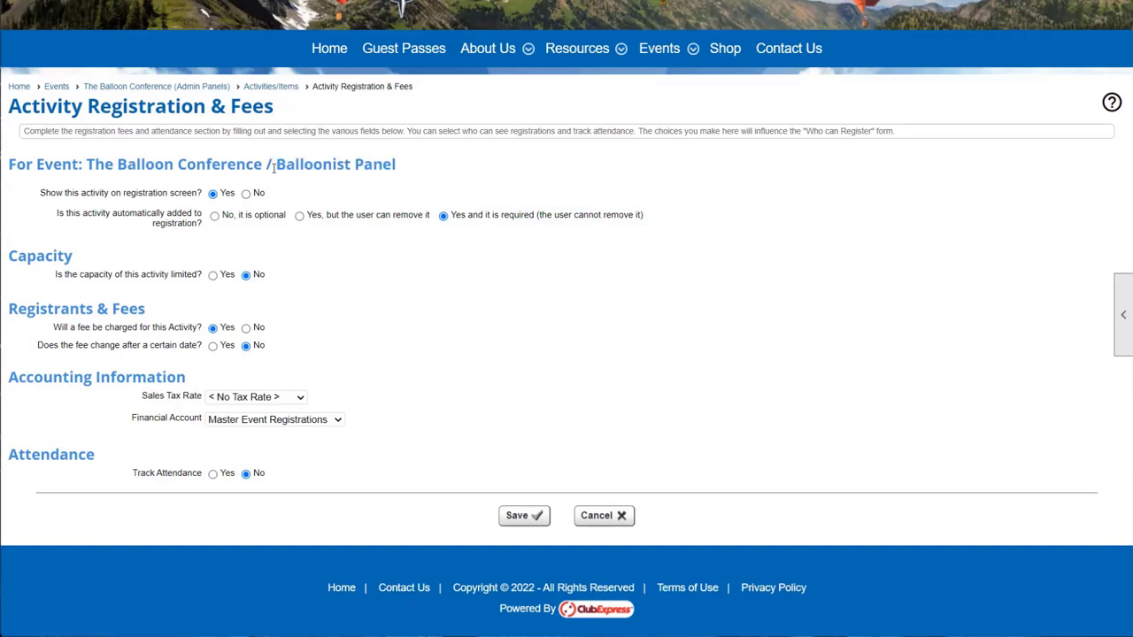
left_click(587, 516)
scroll(592, 518, "down", 3)
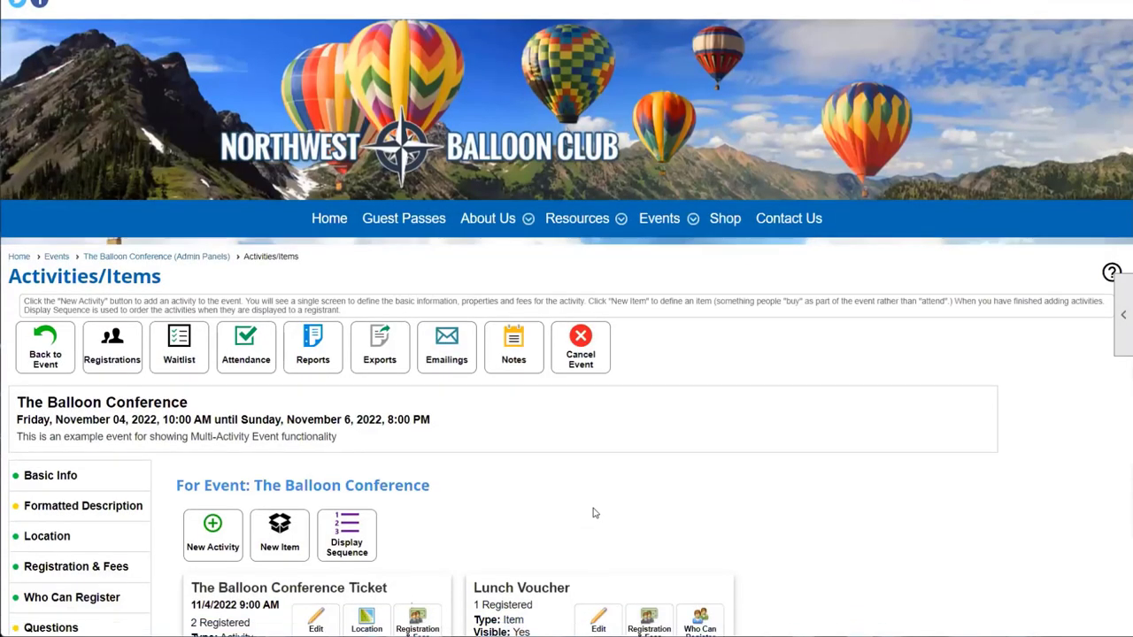
Open Registration & Fees on The Balloon Conference Ticket card.
scroll(317, 189, "down", 2)
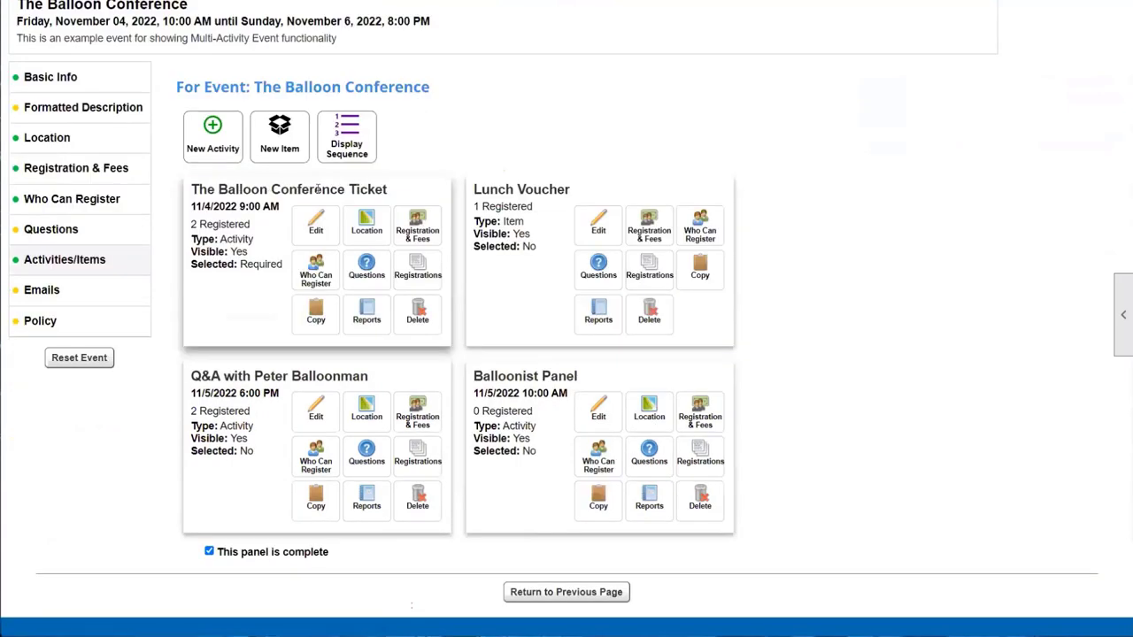
left_click_drag(387, 191, 190, 191)
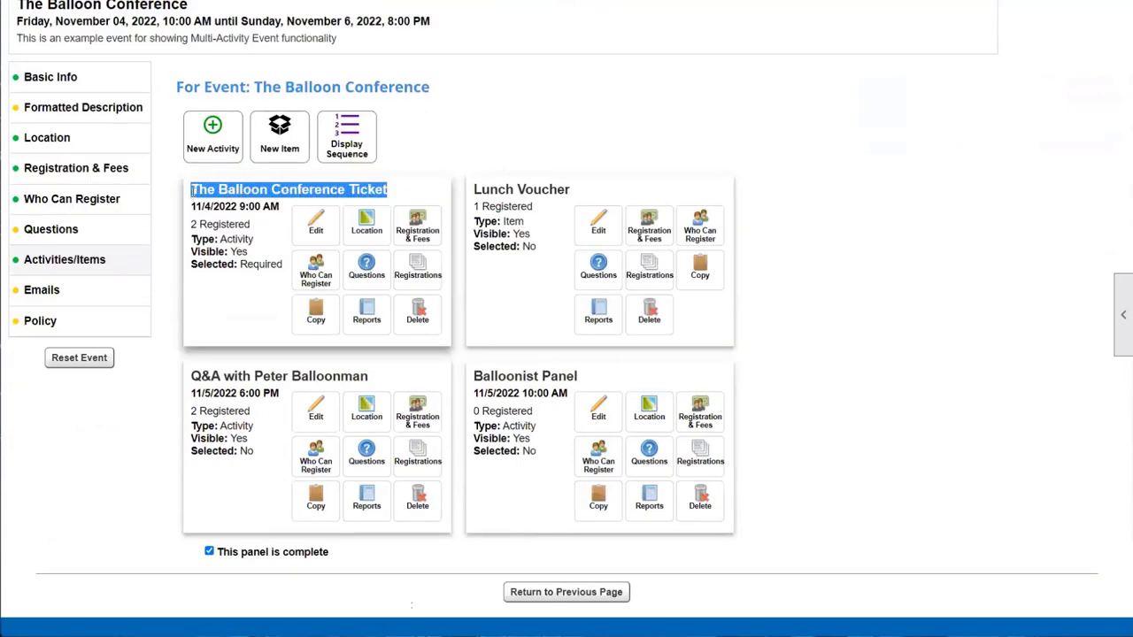
left_click(193, 189)
left_click_drag(191, 190, 377, 190)
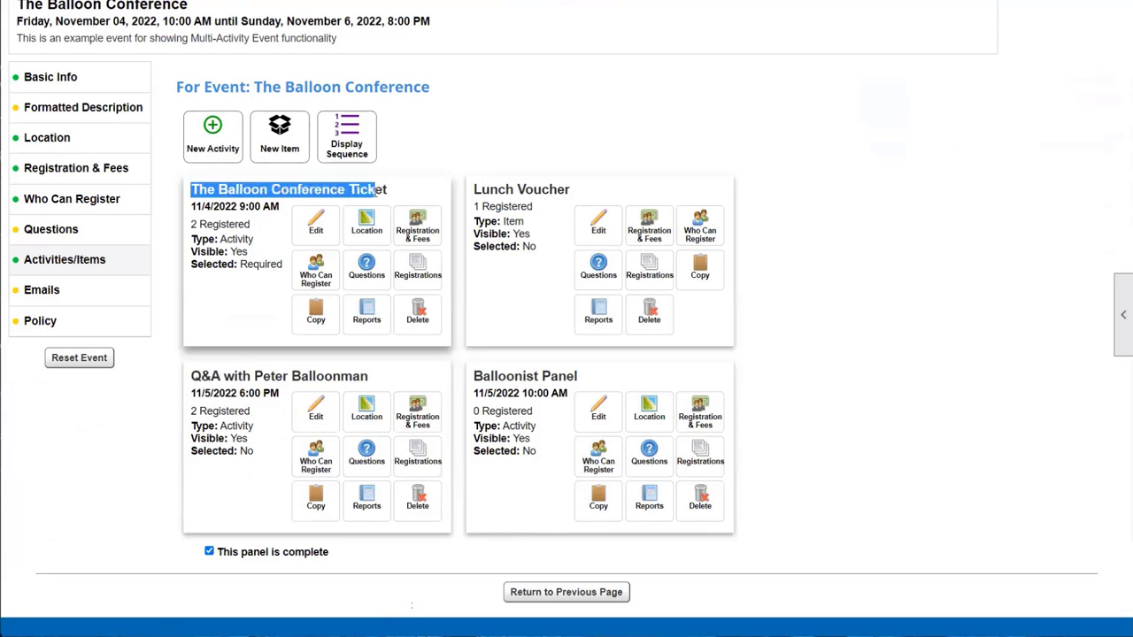
left_click(430, 230)
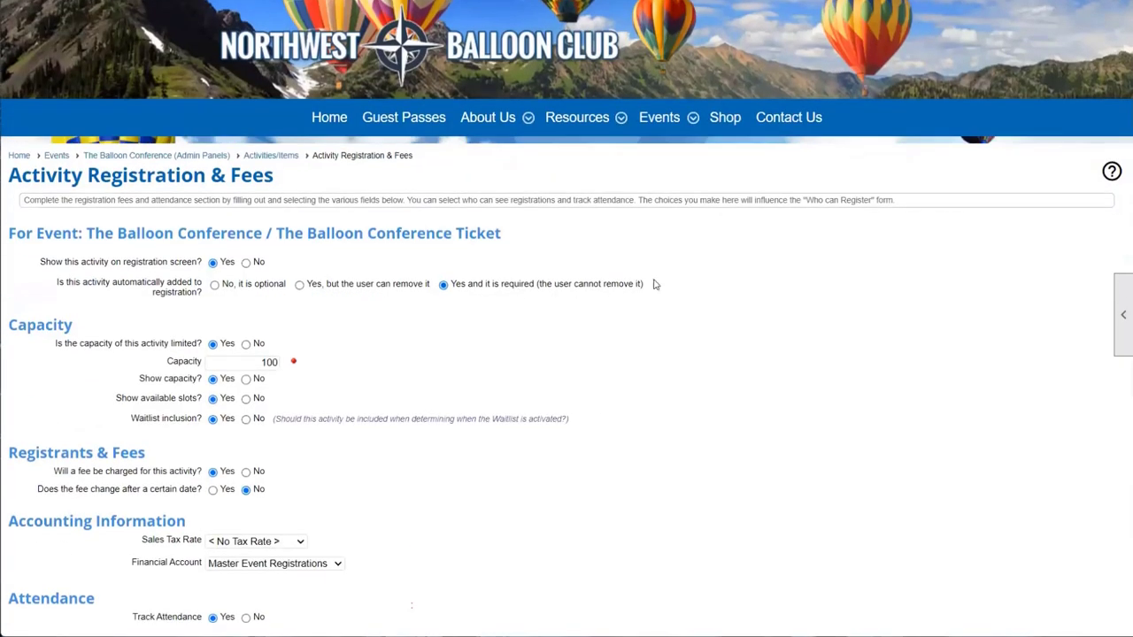
Review the ticket's required option and its Capacity section.
left_click_drag(655, 284, 457, 290)
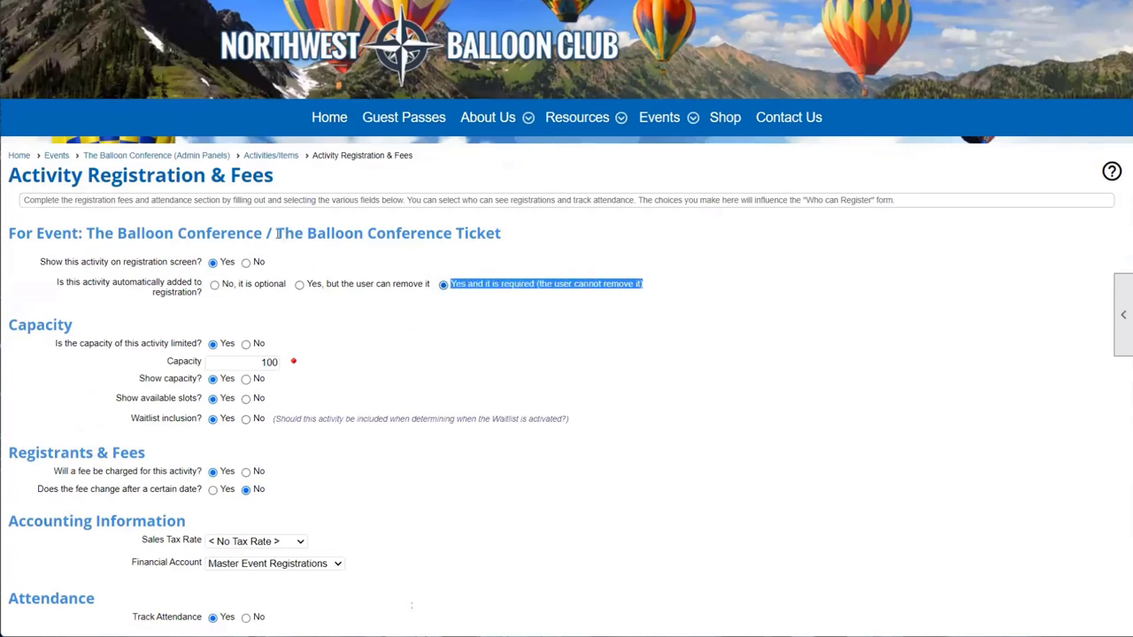
left_click_drag(276, 233, 506, 246)
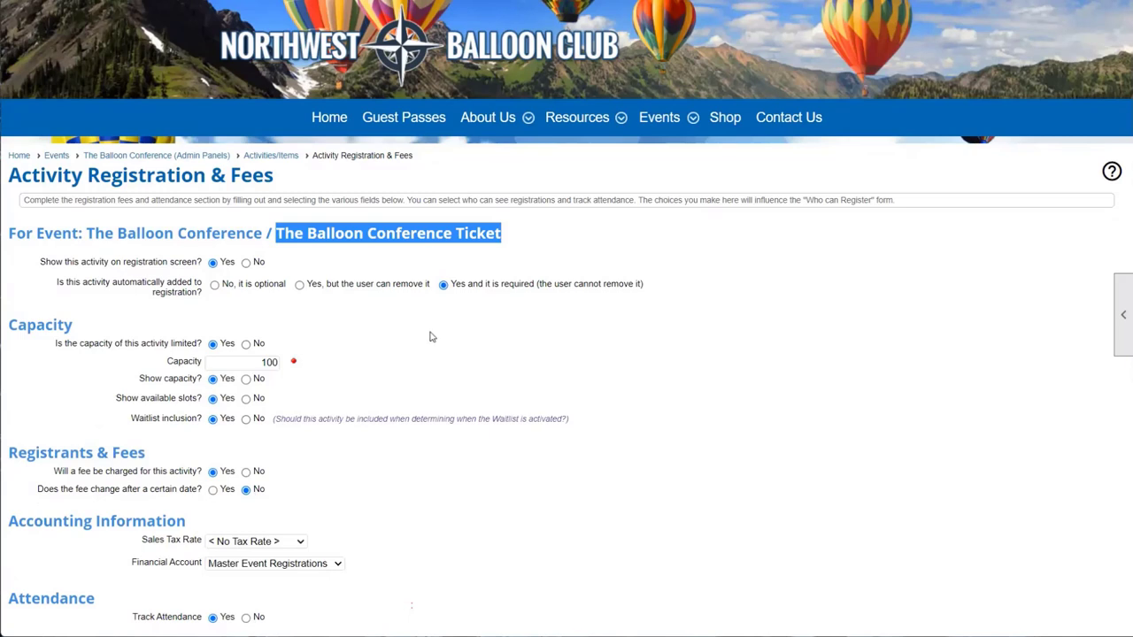
scroll(431, 337, "down", 3)
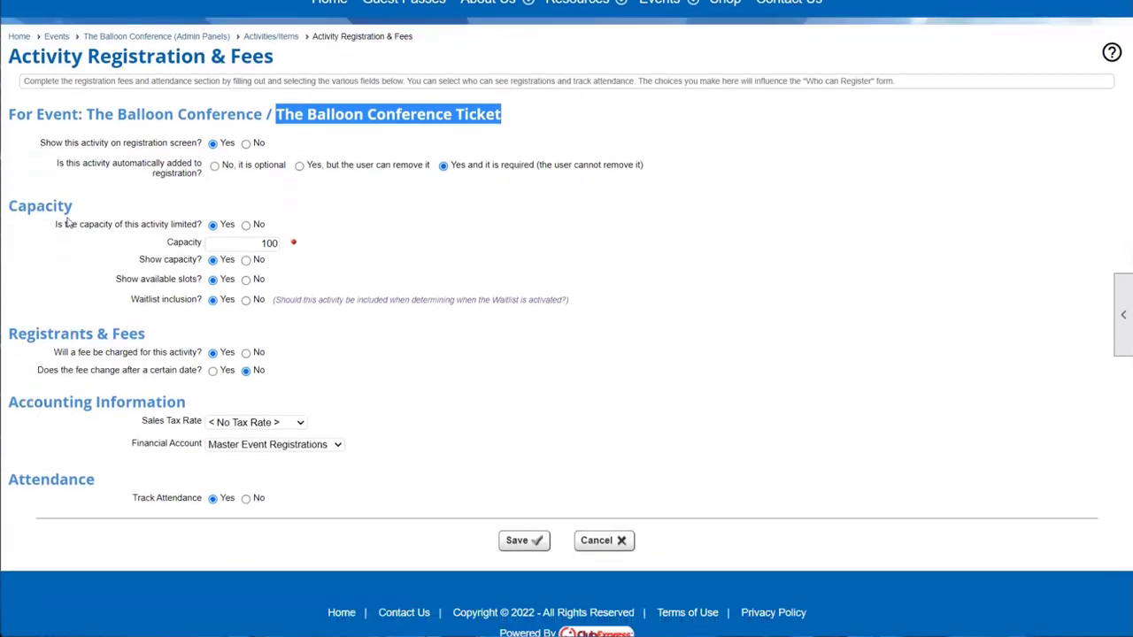
left_click_drag(13, 207, 186, 228)
left_click(89, 213)
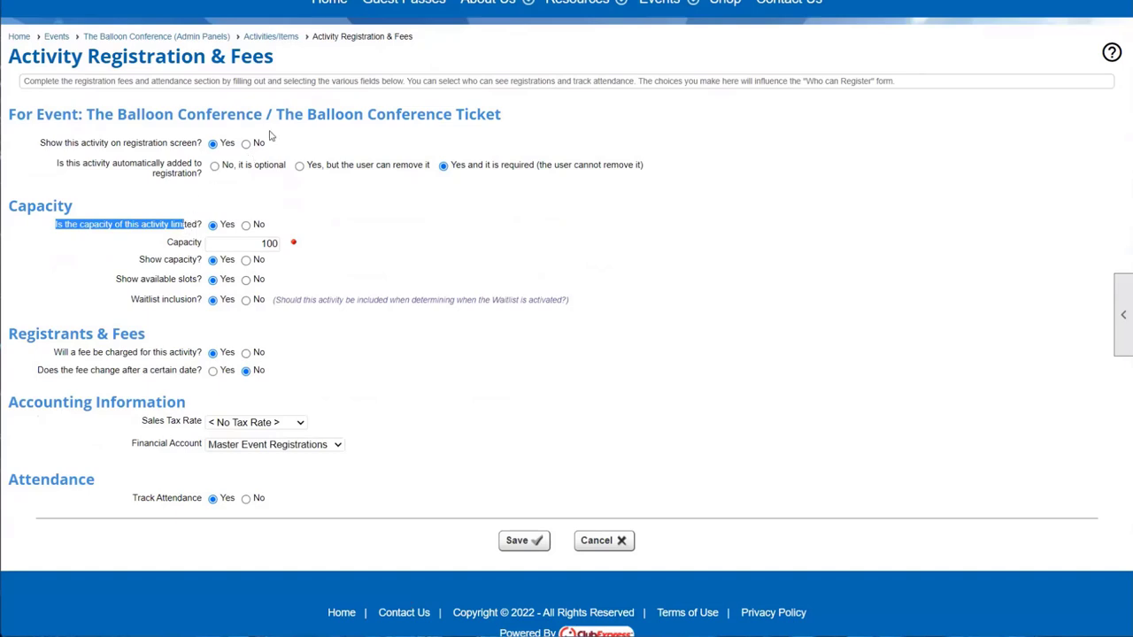
left_click_drag(276, 115, 520, 120)
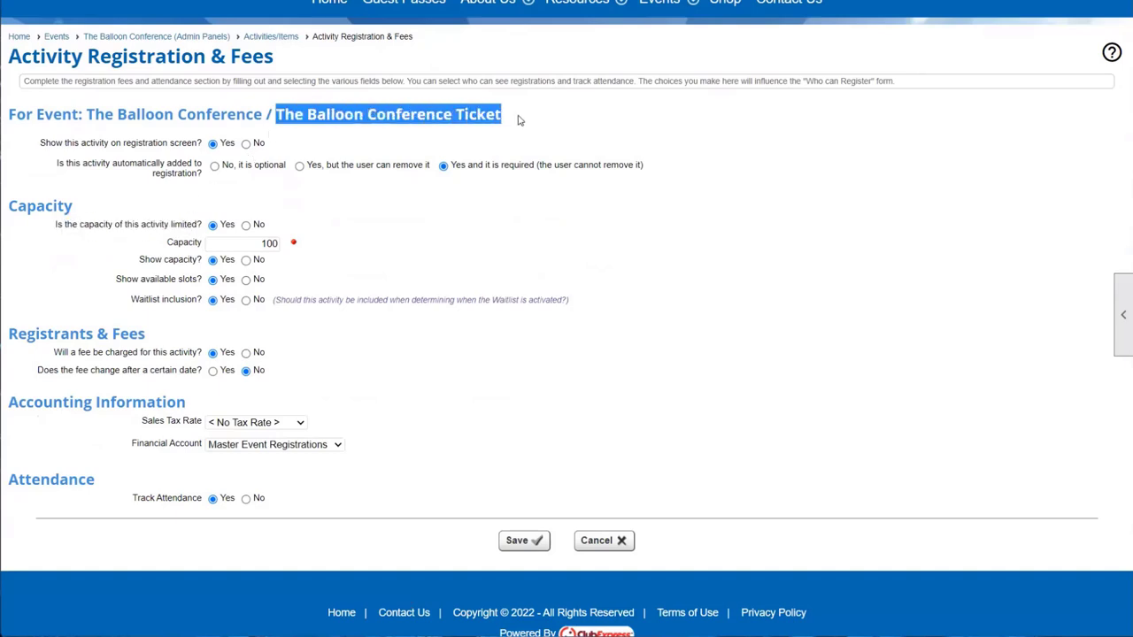
Set the ticket's capacity to 100, then answer No to 'Is the capacity limited?'.
left_click(272, 246)
type("0")
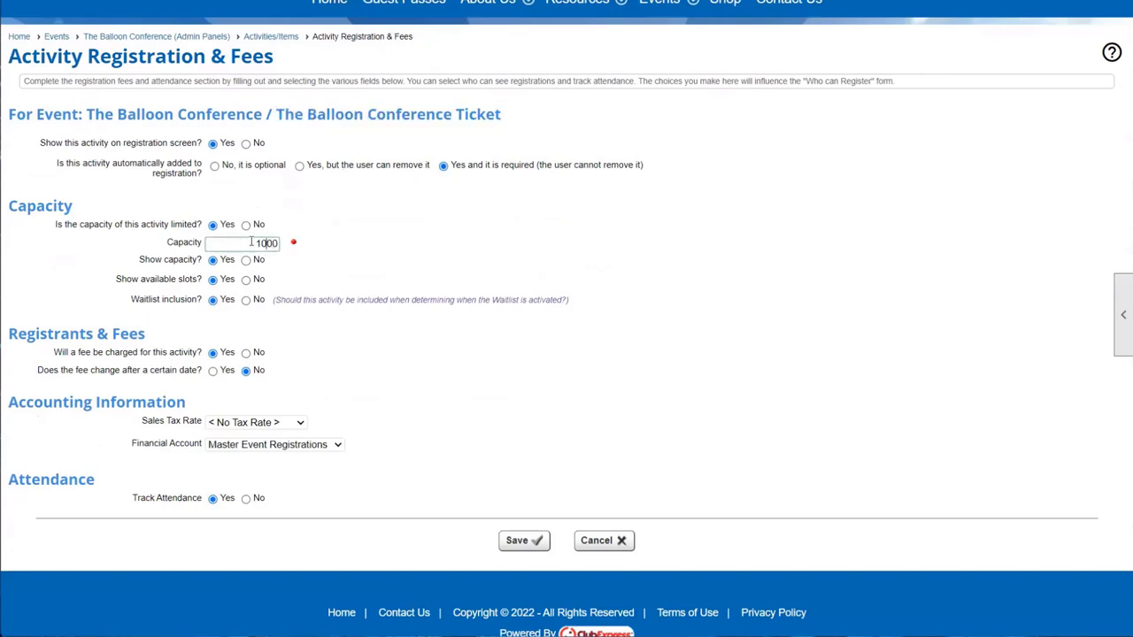
left_click_drag(251, 242, 291, 242)
left_click_drag(657, 165, 453, 170)
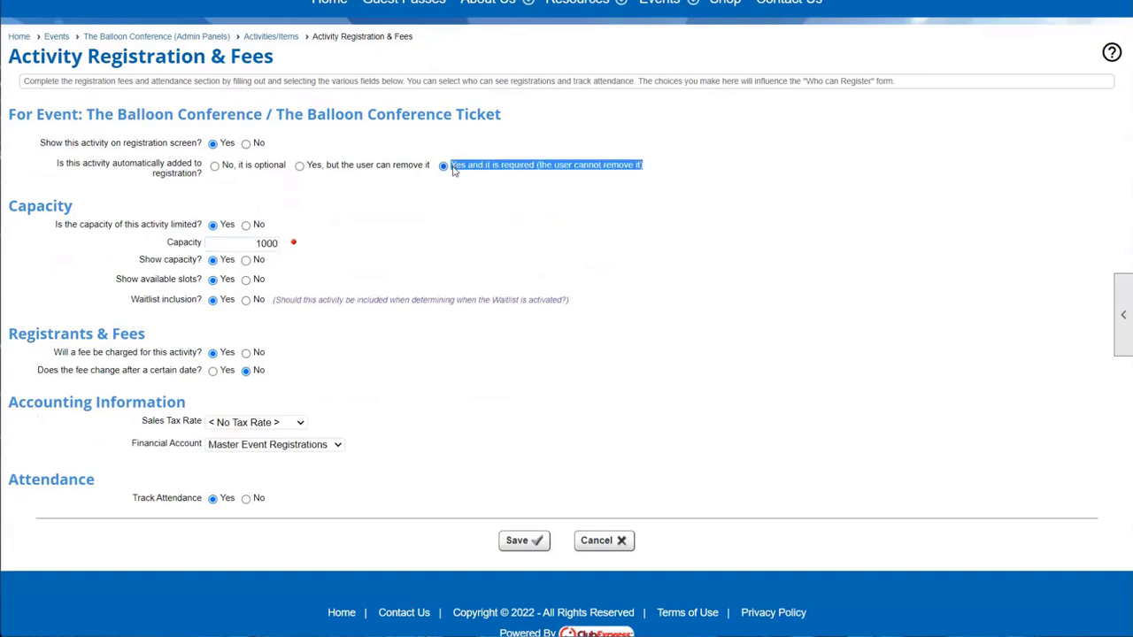
left_click_drag(310, 252, 162, 246)
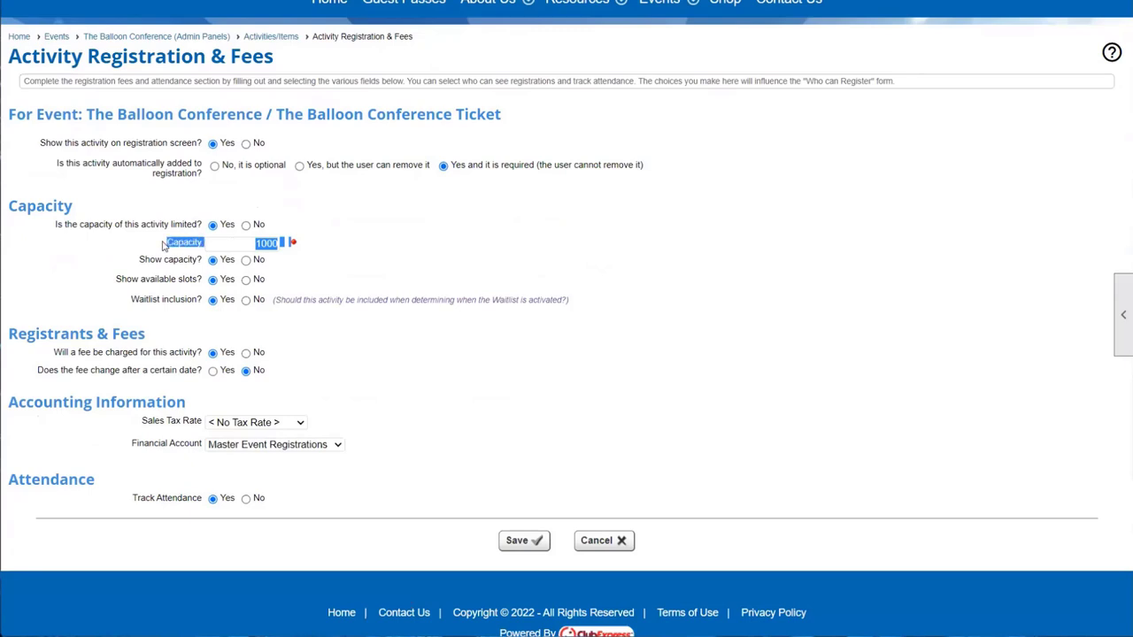
left_click(165, 245)
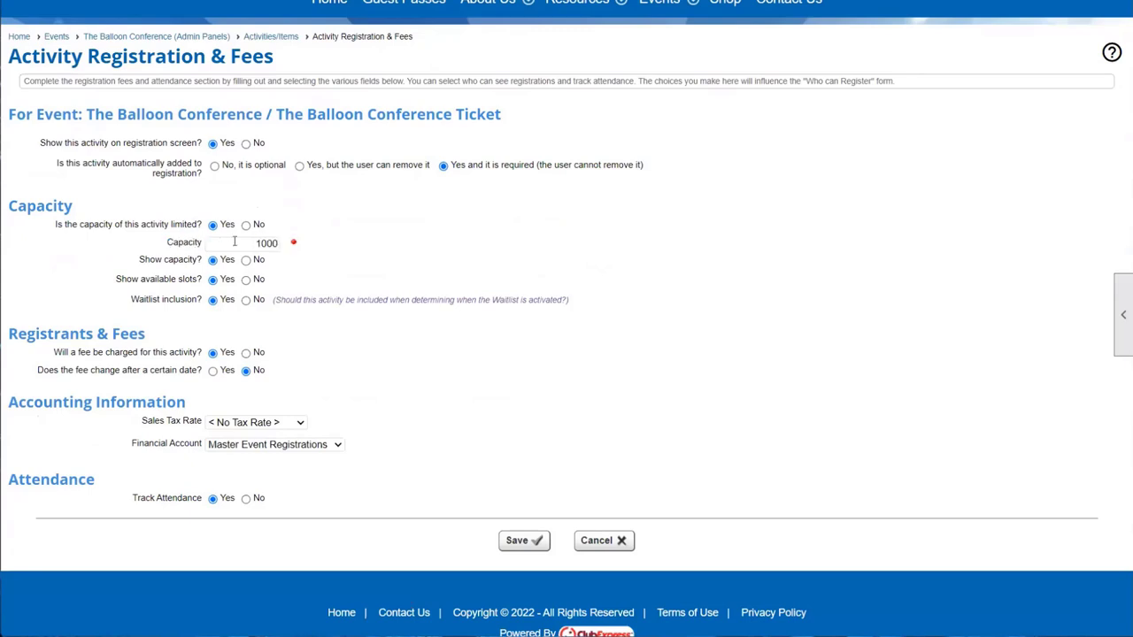
left_click(270, 243)
key("BackSpace")
left_click(314, 246)
left_click(247, 228)
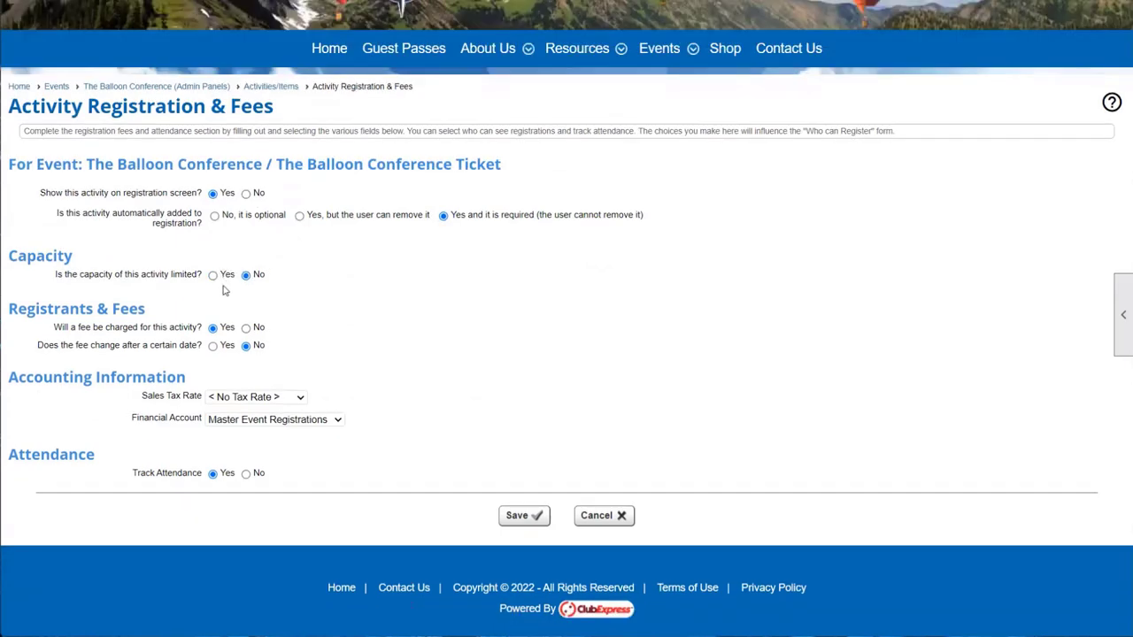
Answer Yes to capacity limited, restoring Capacity 100, Show capacity, slots and Waitlist rows.
left_click(214, 274)
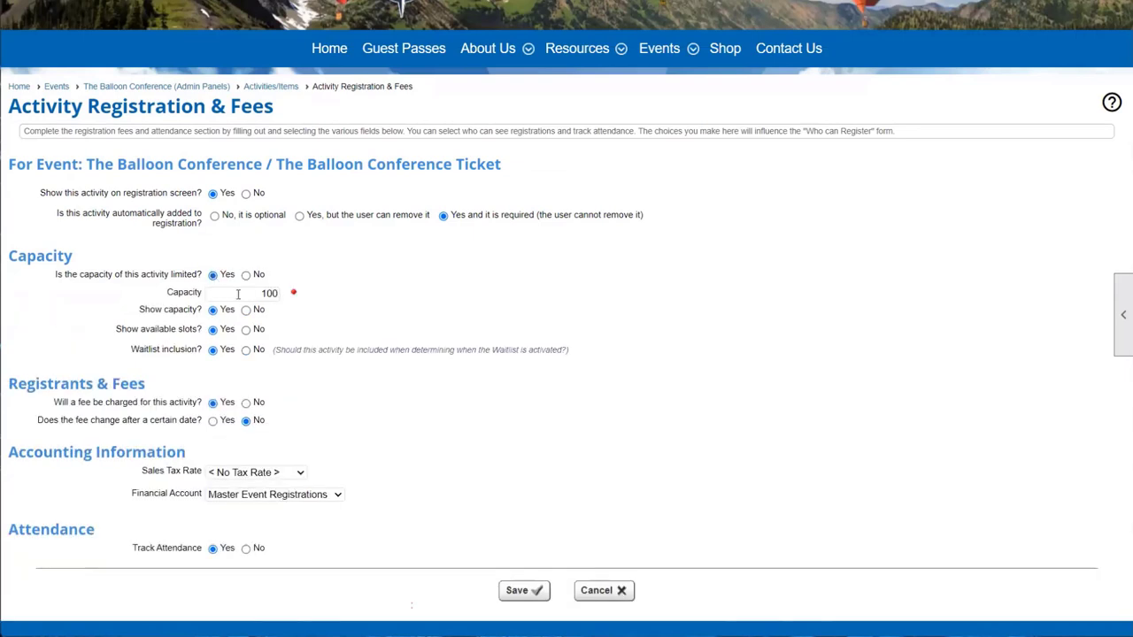
scroll(222, 288, "down", 1)
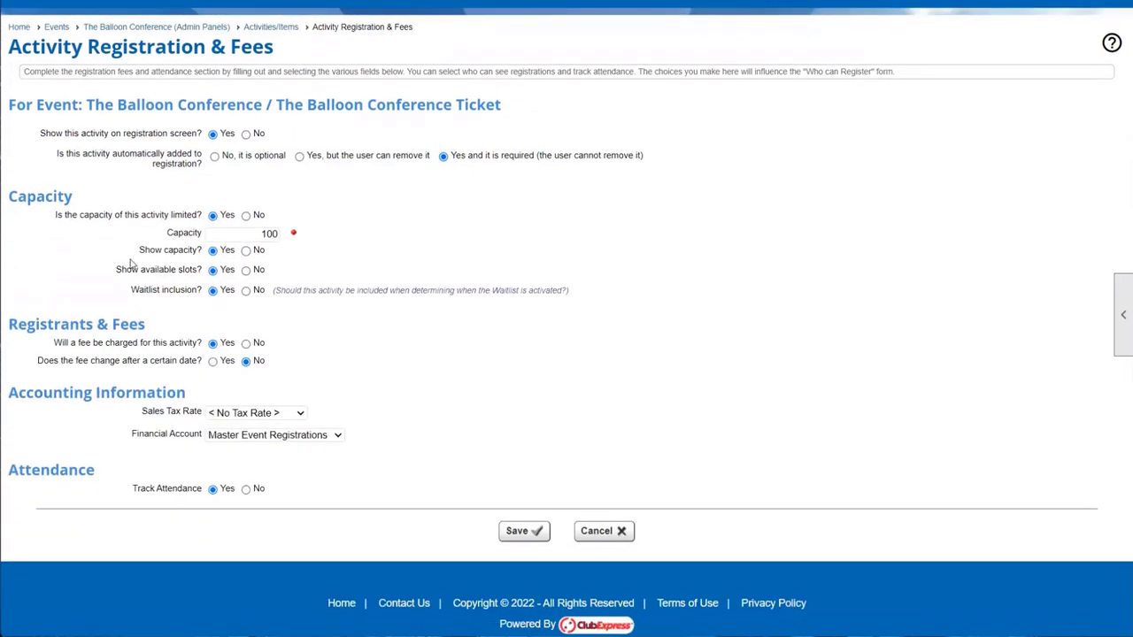
left_click_drag(133, 254, 202, 253)
left_click_drag(110, 270, 197, 274)
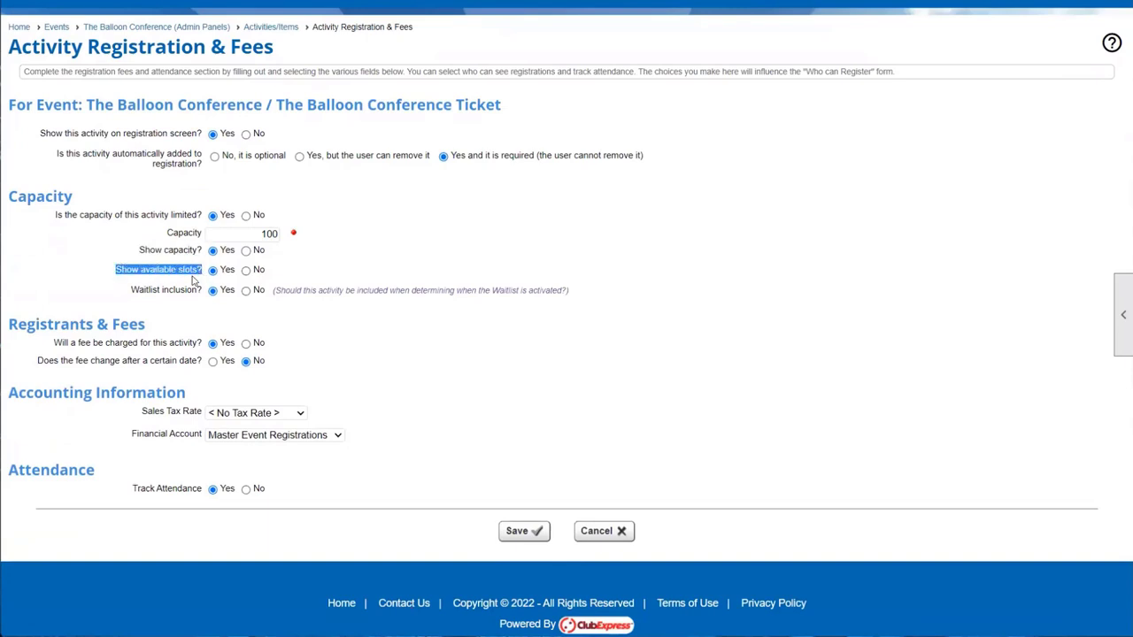
left_click_drag(131, 292, 202, 301)
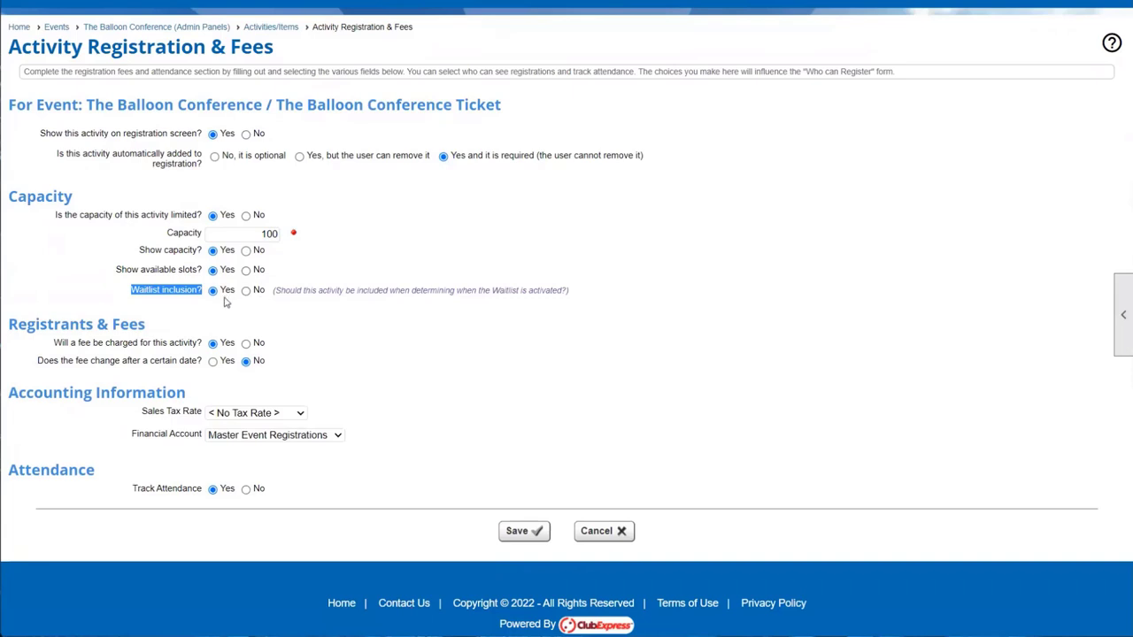
left_click(195, 296)
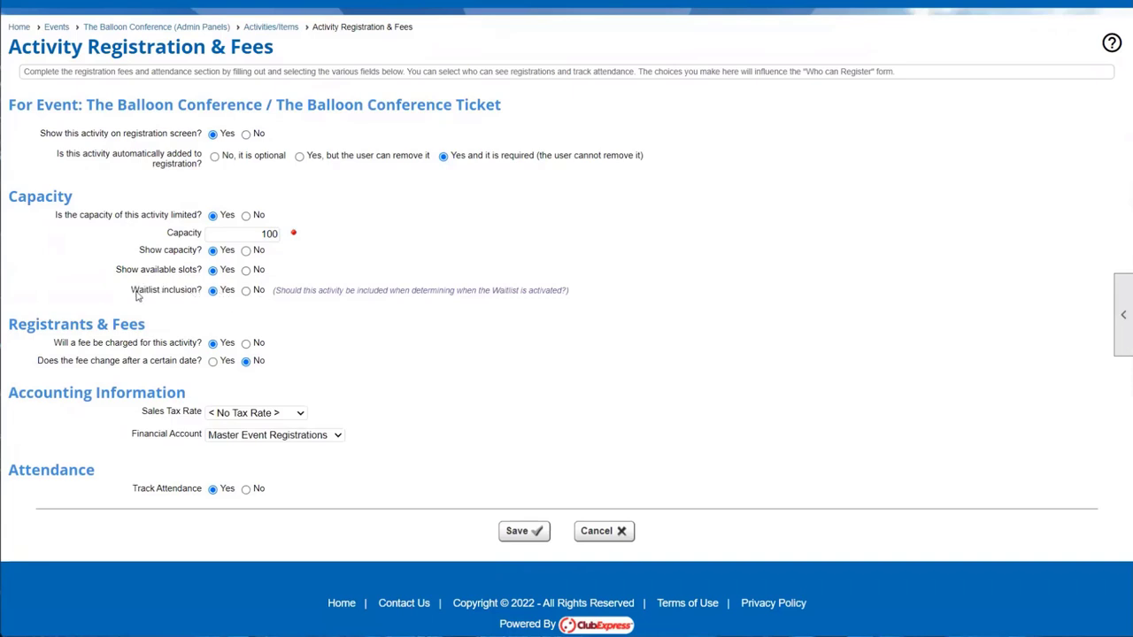
left_click_drag(138, 295, 198, 295)
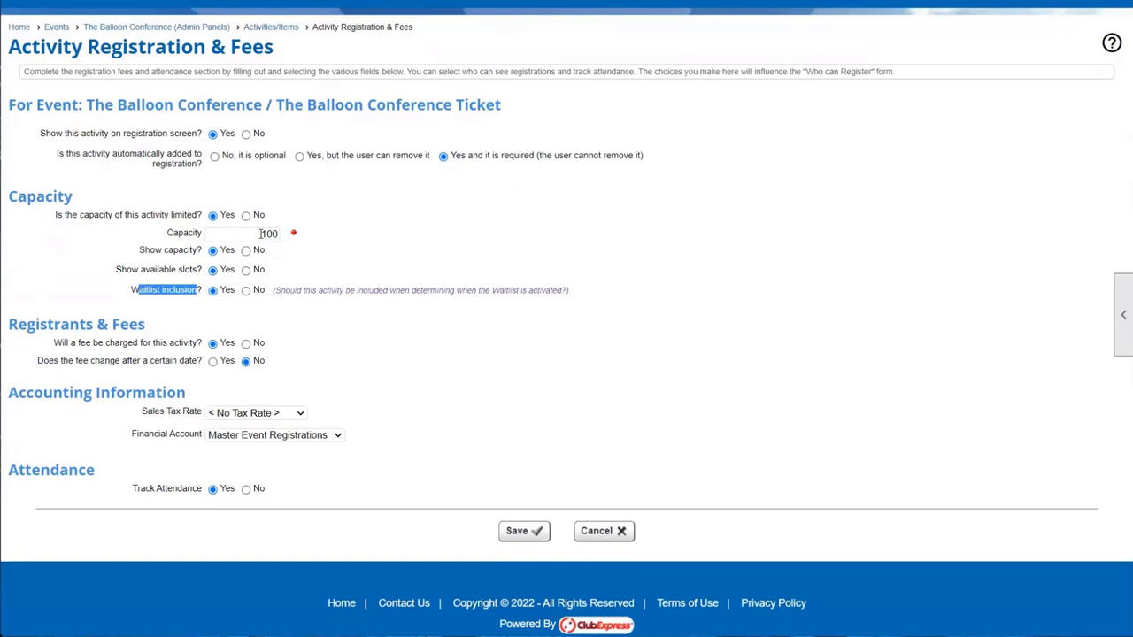
left_click(191, 313)
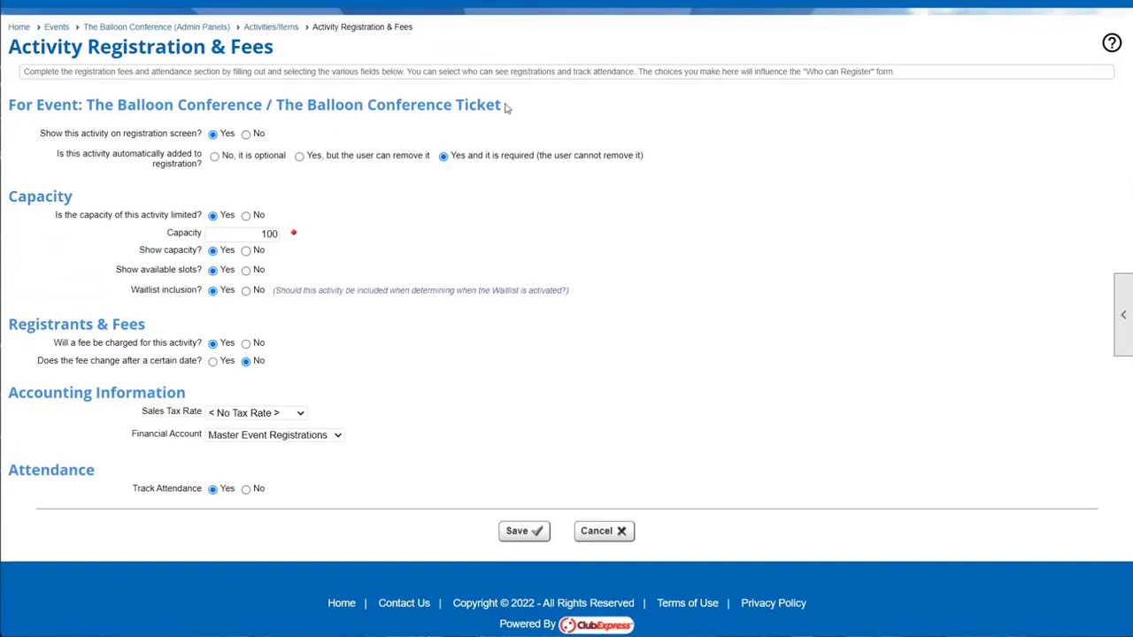
left_click_drag(135, 292, 202, 295)
left_click(202, 293)
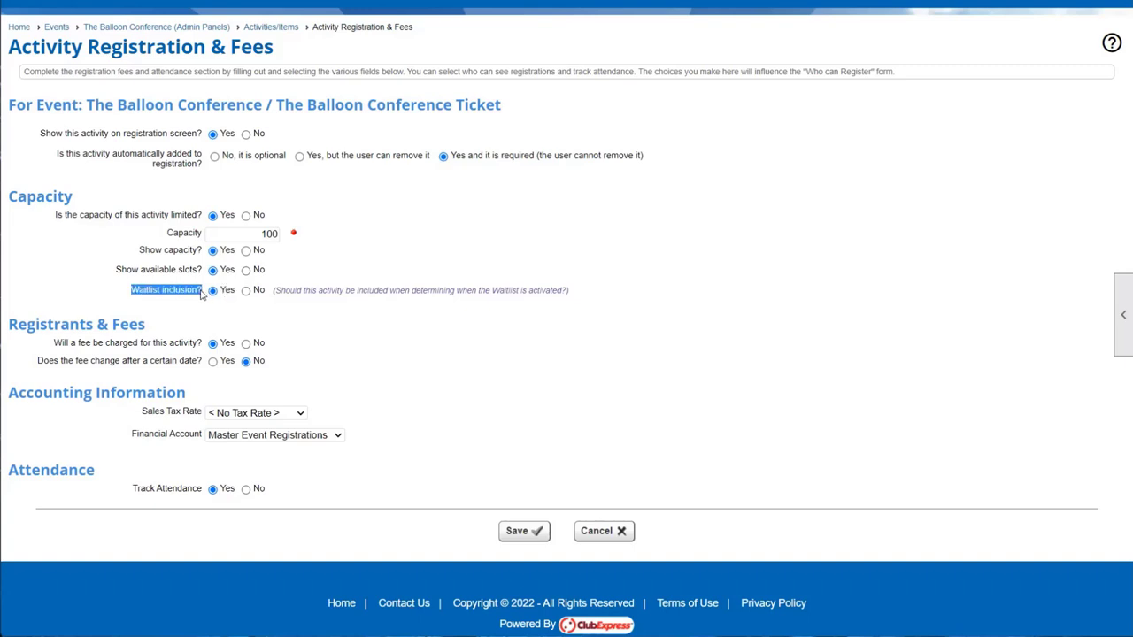
left_click(202, 296)
left_click_drag(247, 232, 285, 233)
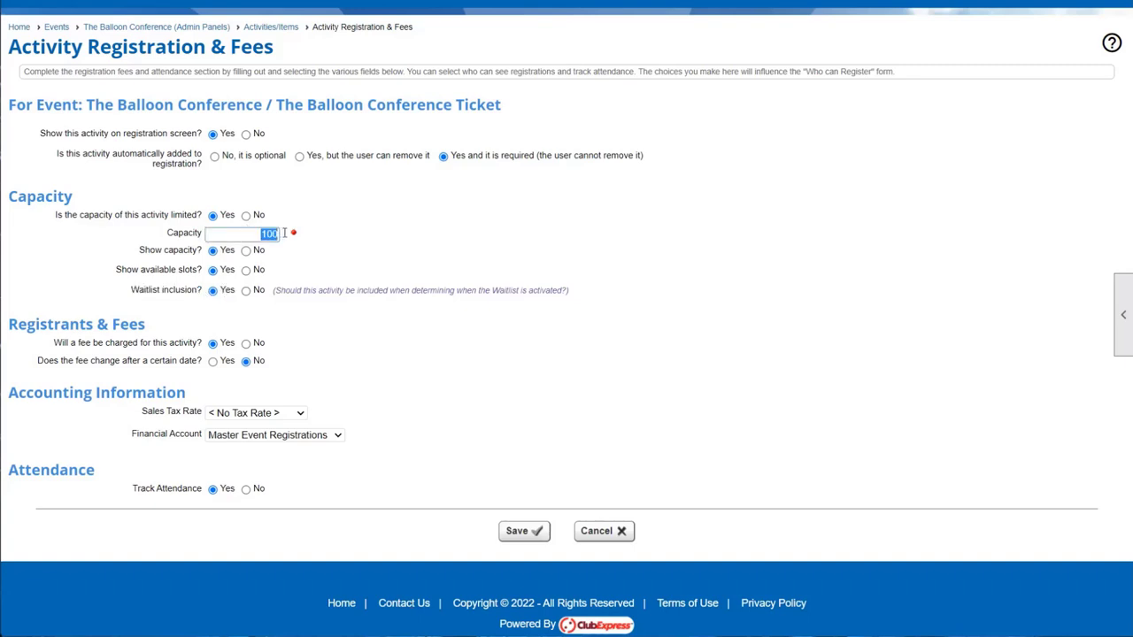
left_click_drag(132, 293, 205, 293)
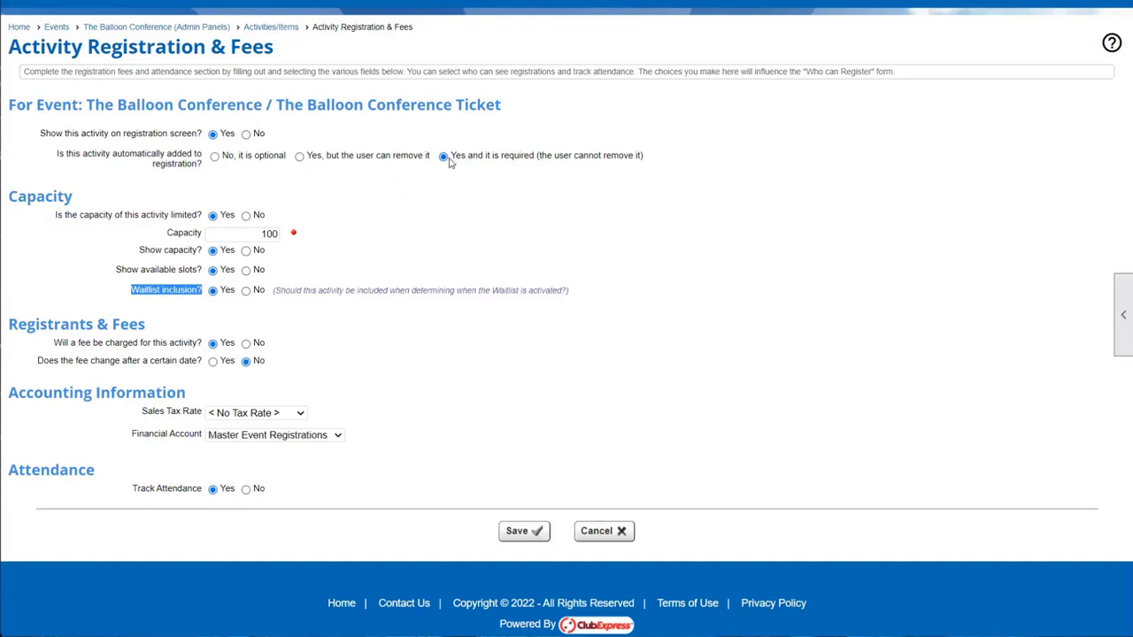
left_click_drag(294, 104, 512, 108)
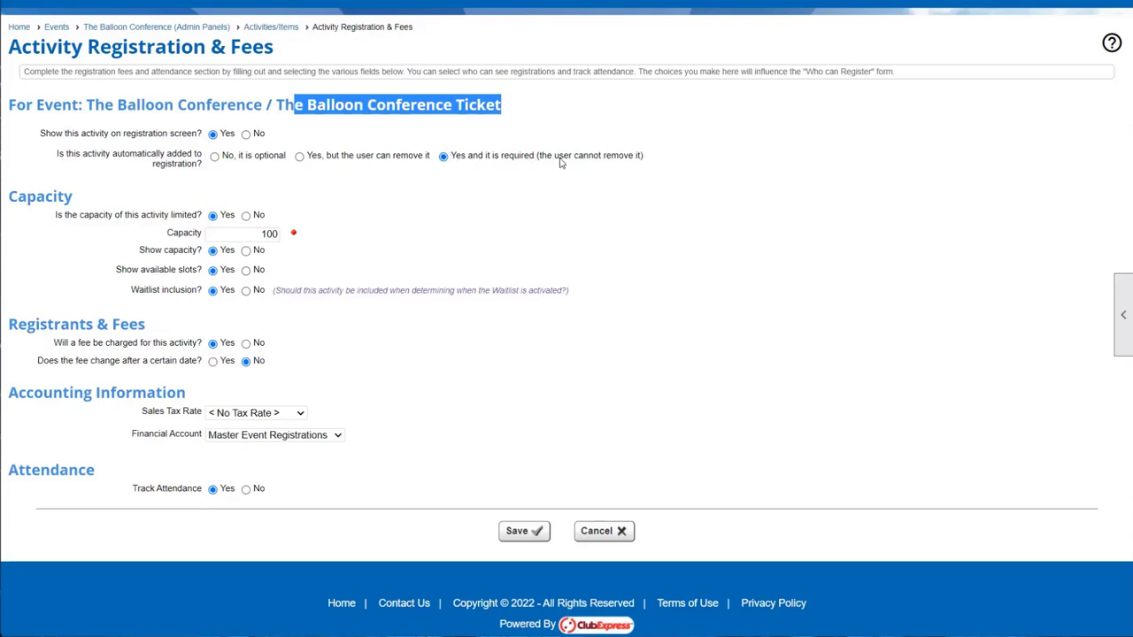
left_click_drag(131, 293, 205, 297)
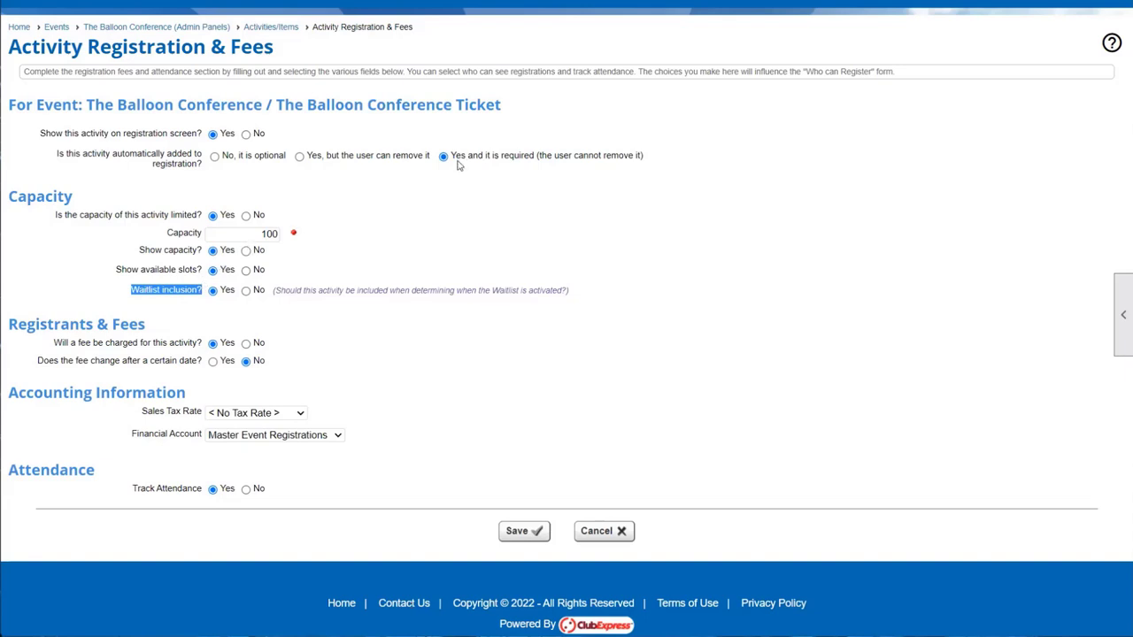
left_click(262, 234)
double_click(262, 234)
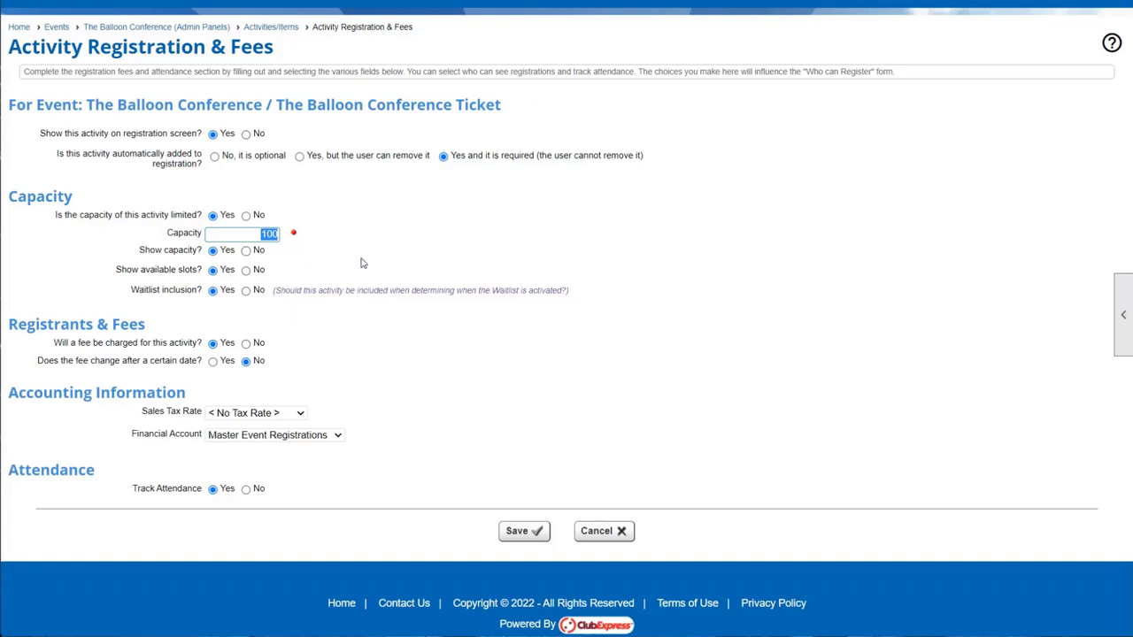
scroll(151, 312, "down", 1)
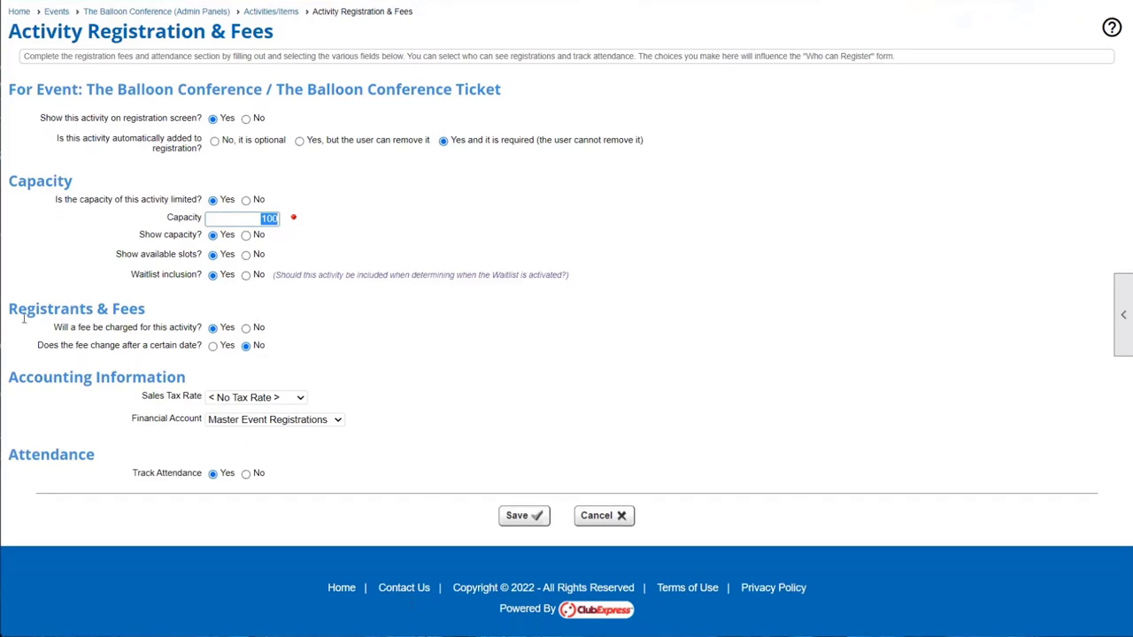
left_click_drag(24, 317, 148, 311)
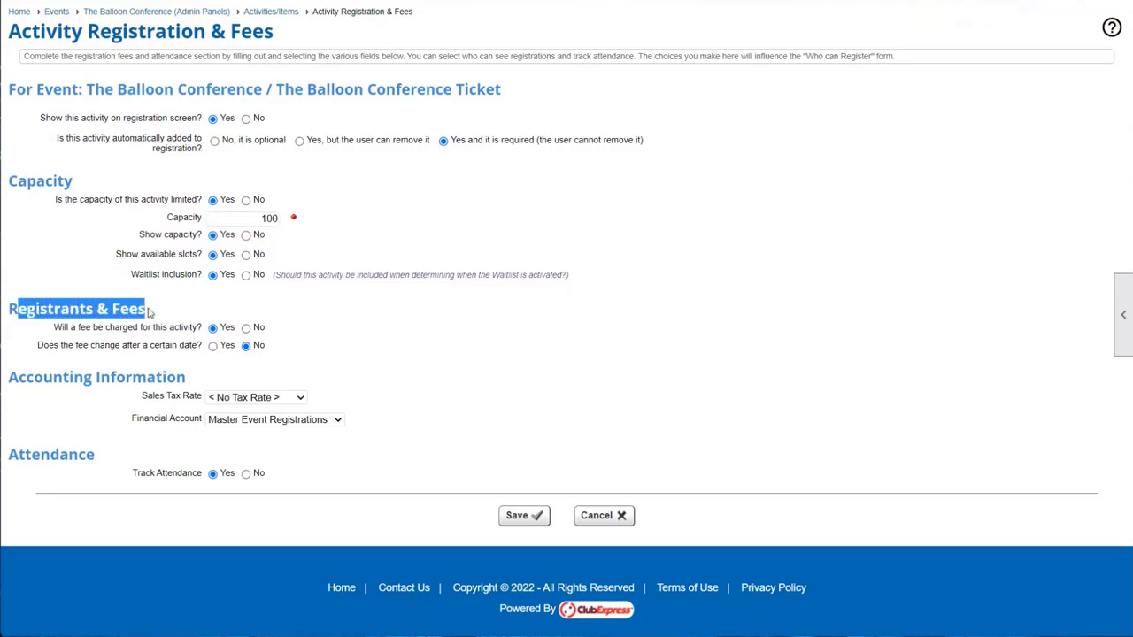
left_click(149, 312)
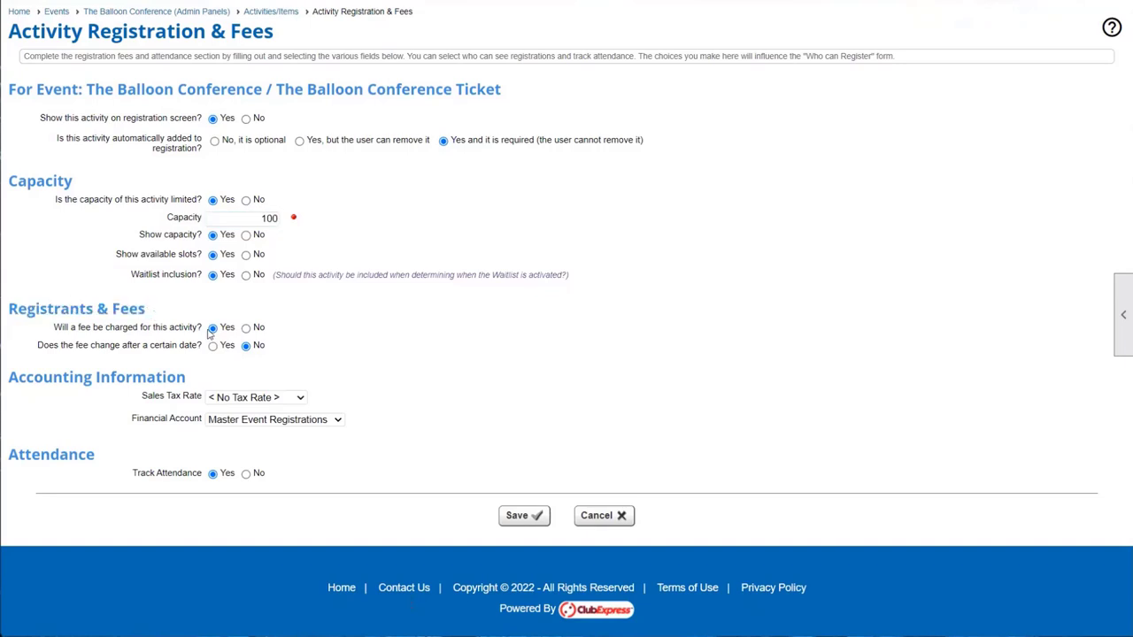
left_click_drag(42, 361, 83, 352)
left_click(141, 349)
left_click(212, 346)
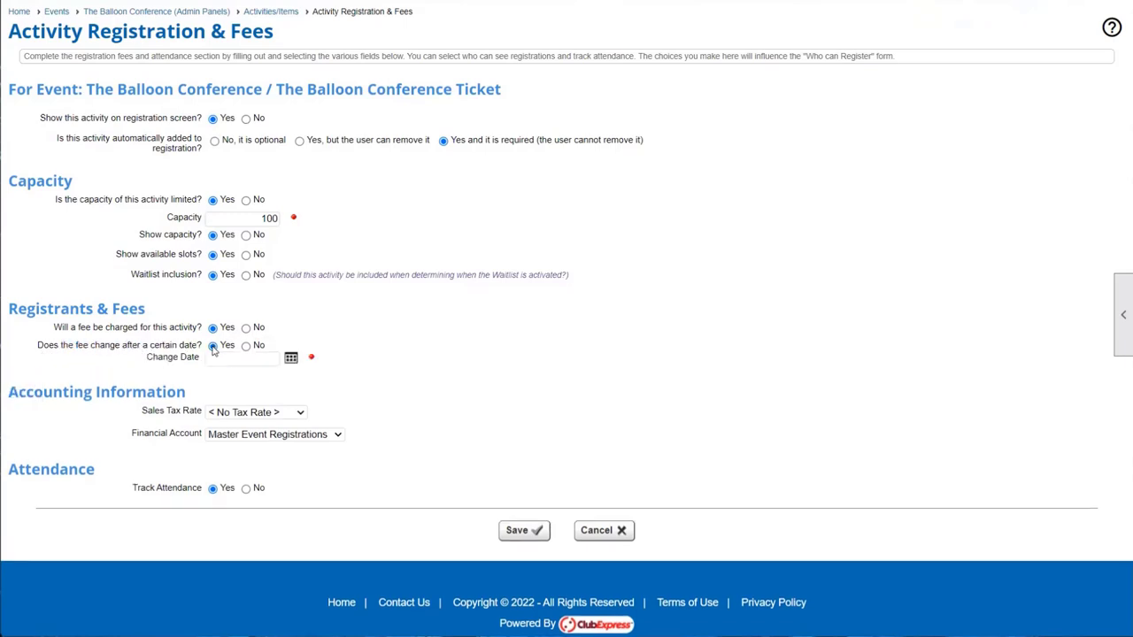
left_click(291, 359)
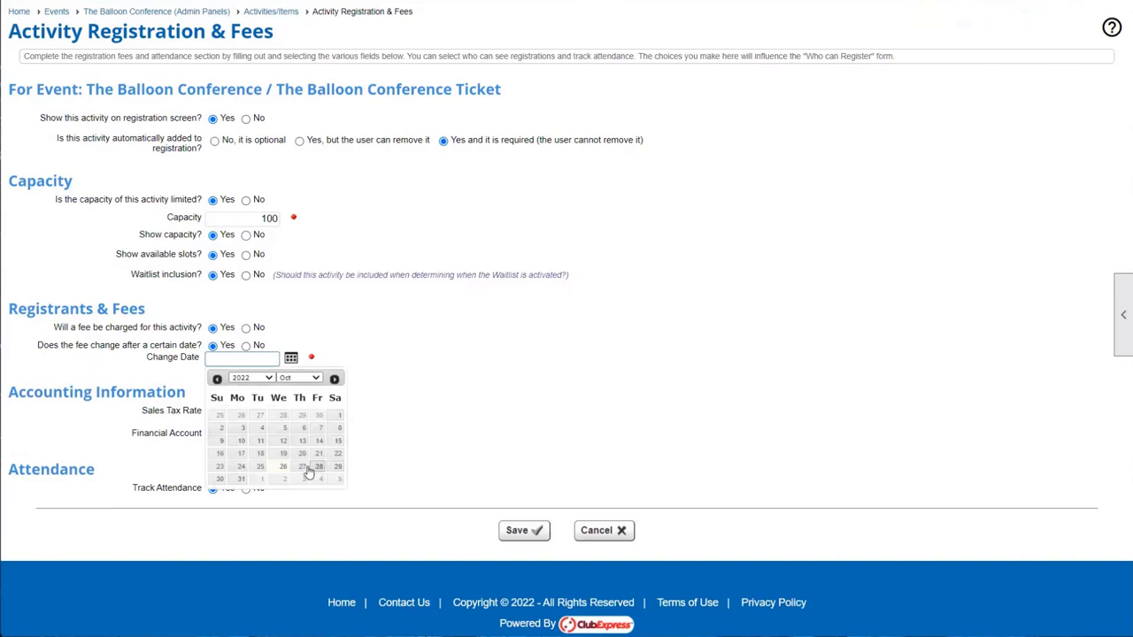
left_click(300, 467)
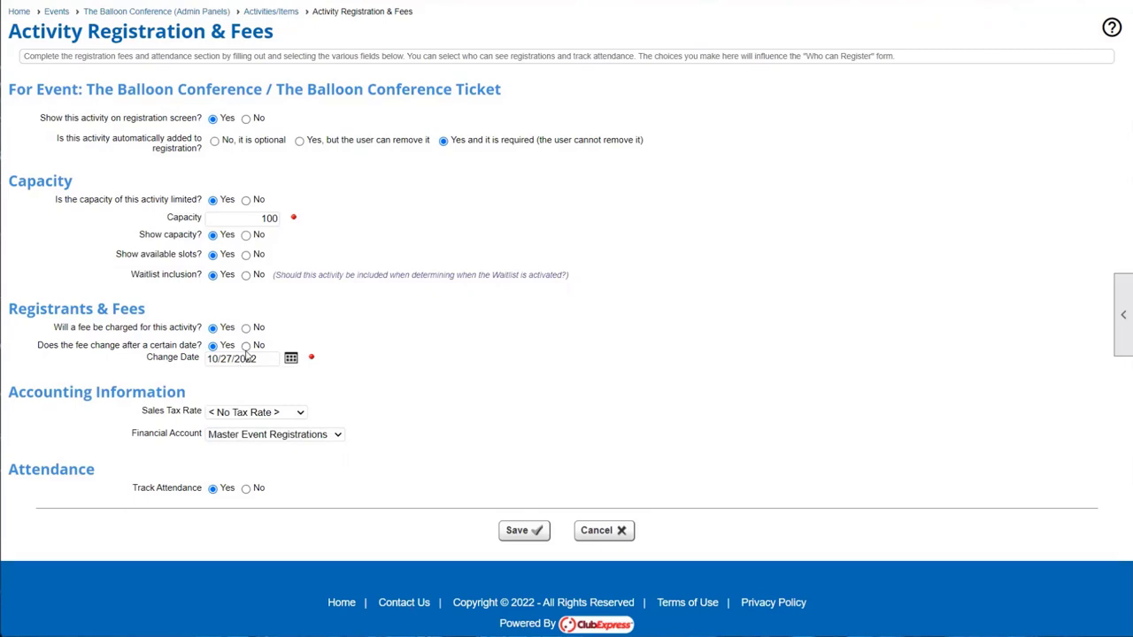
left_click(246, 346)
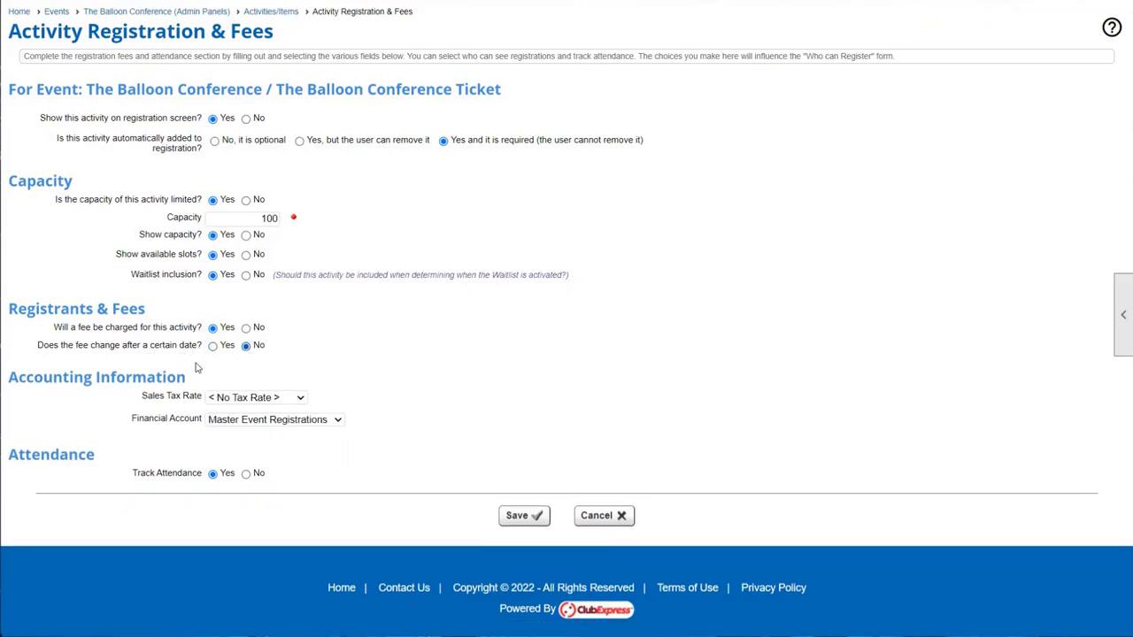
left_click_drag(85, 378, 165, 378)
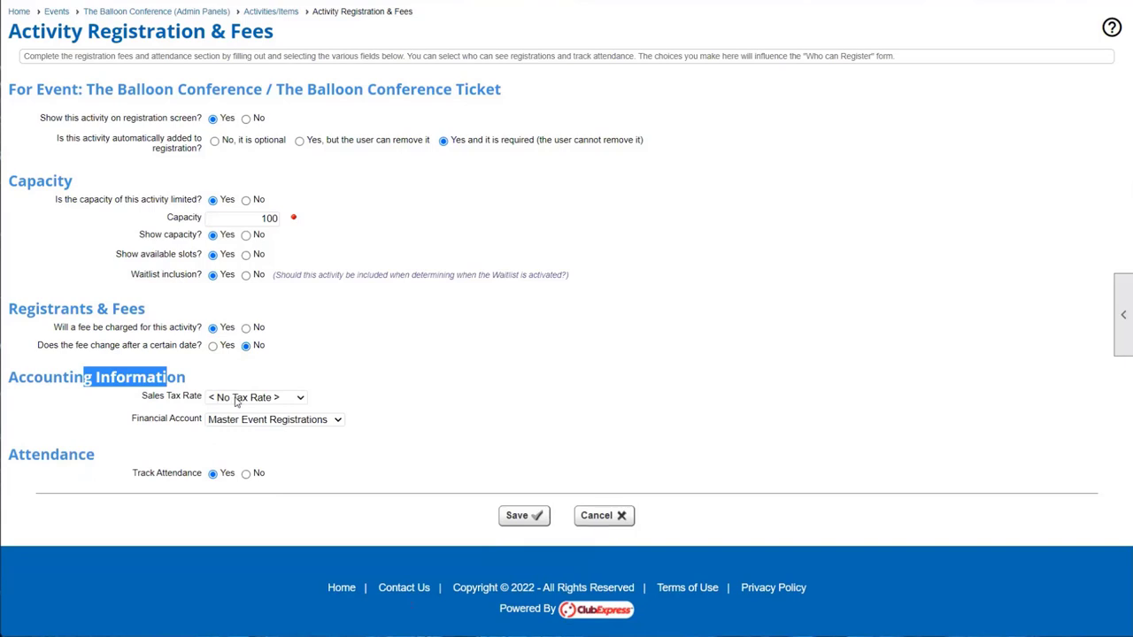
left_click_drag(130, 424, 206, 424)
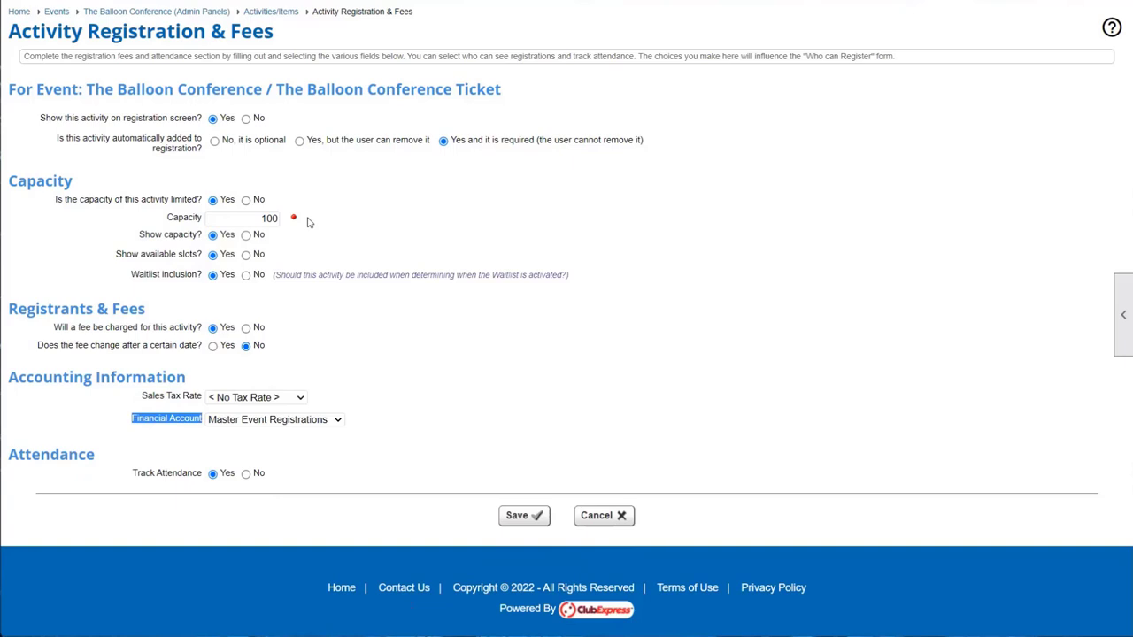
left_click(139, 426)
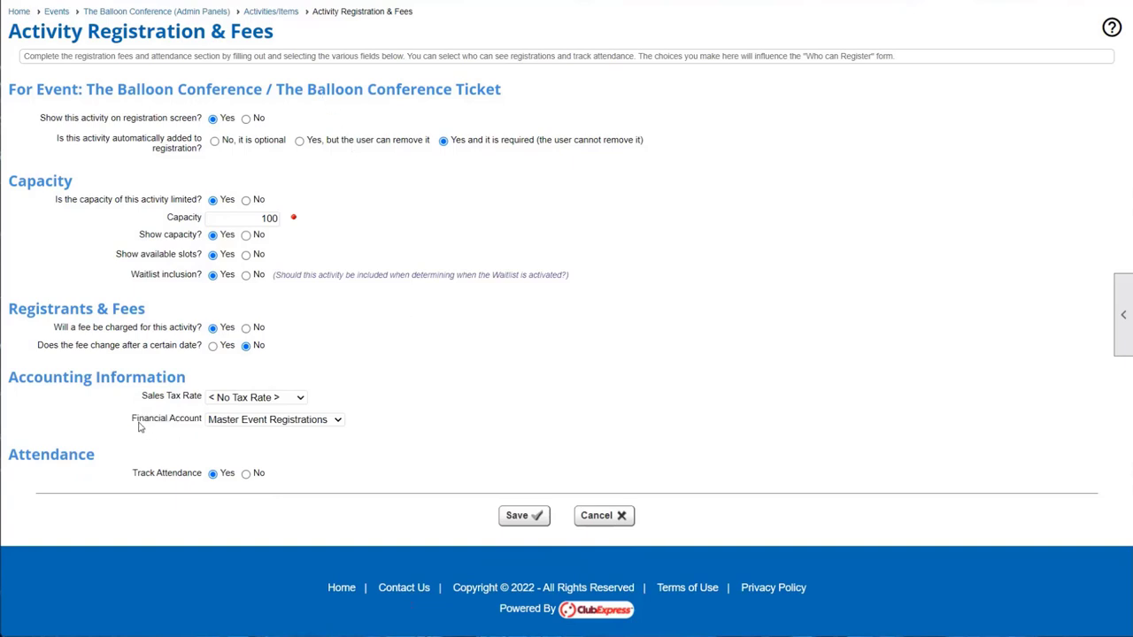
left_click_drag(134, 425, 200, 421)
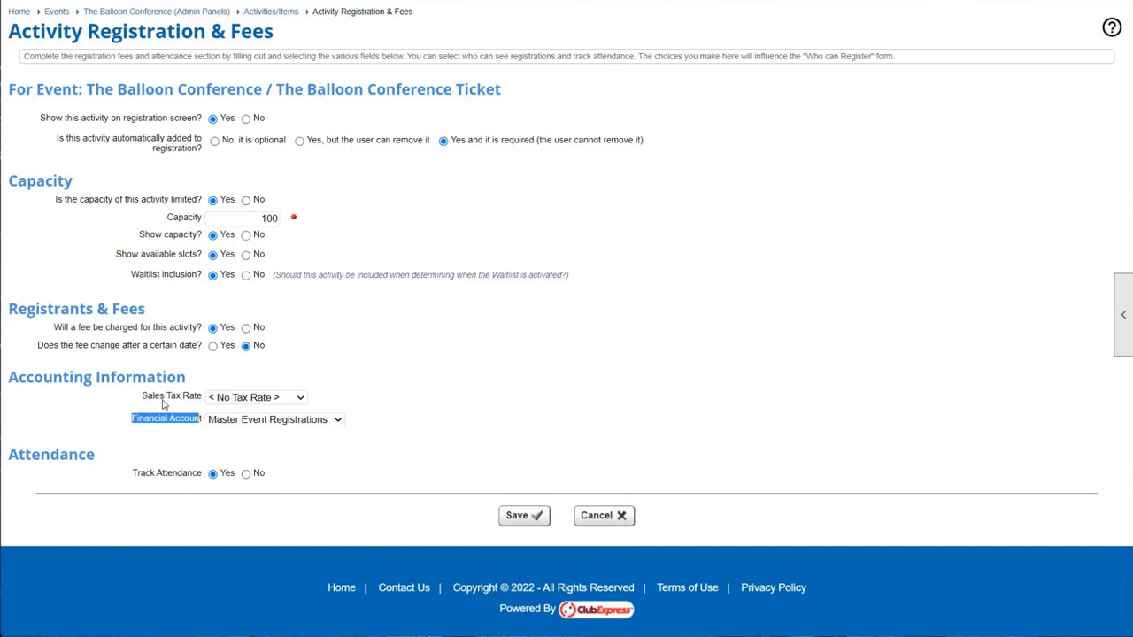
left_click(169, 421)
left_click_drag(142, 397, 201, 401)
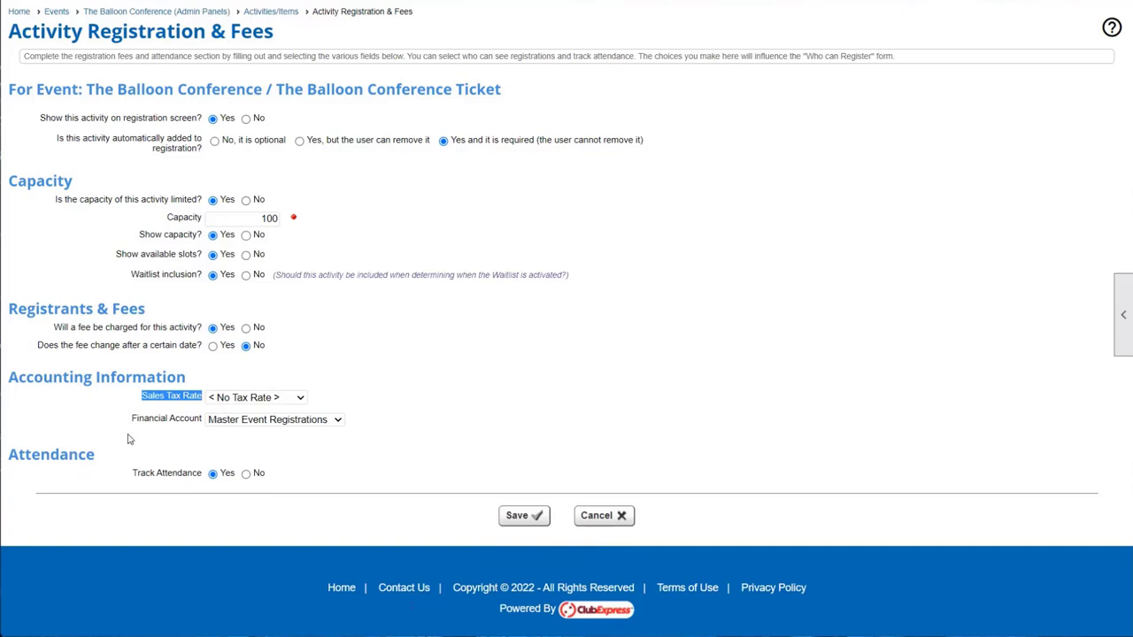
left_click_drag(131, 420, 174, 425)
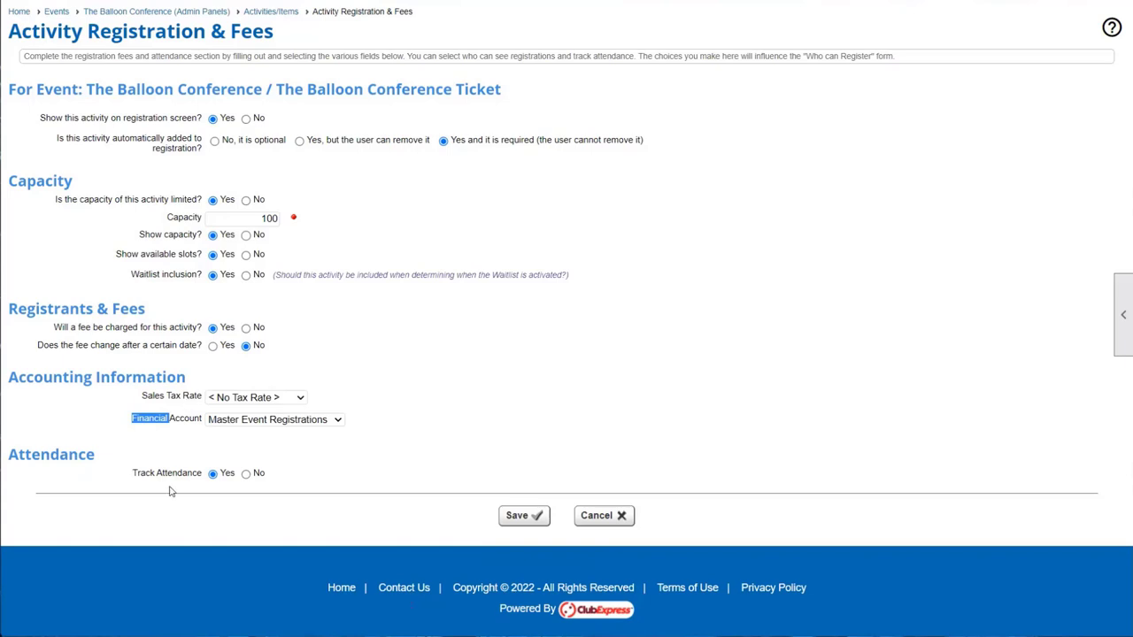
mouse_move(139, 425)
left_mouse_down()
mouse_move(202, 427)
mouse_move(131, 430)
left_mouse_up()
left_click(316, 421)
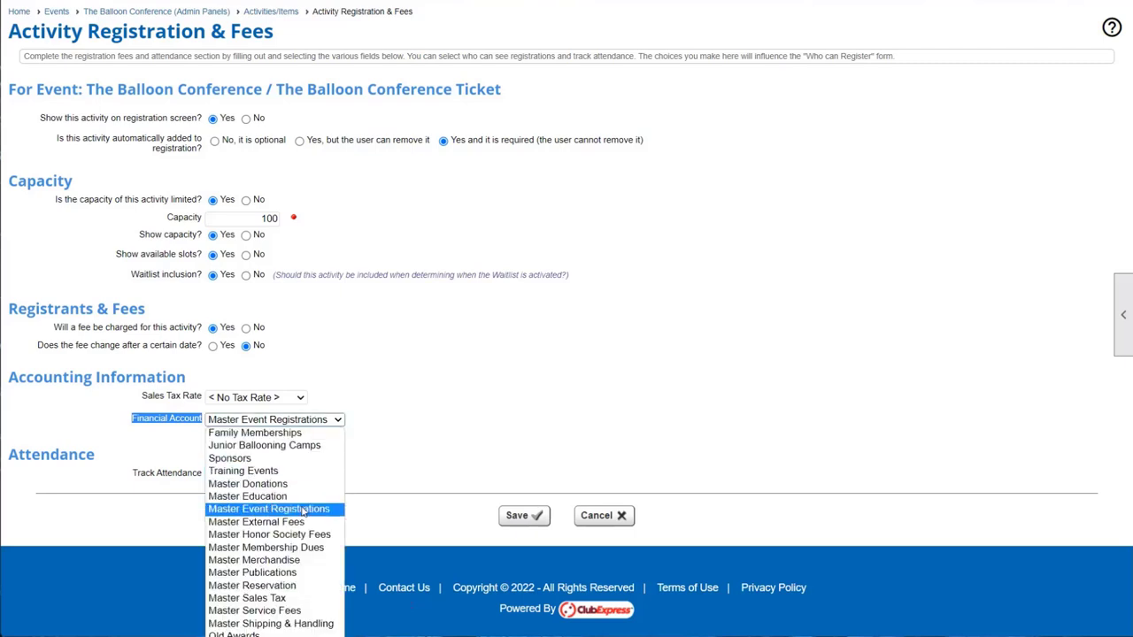
left_click(448, 404)
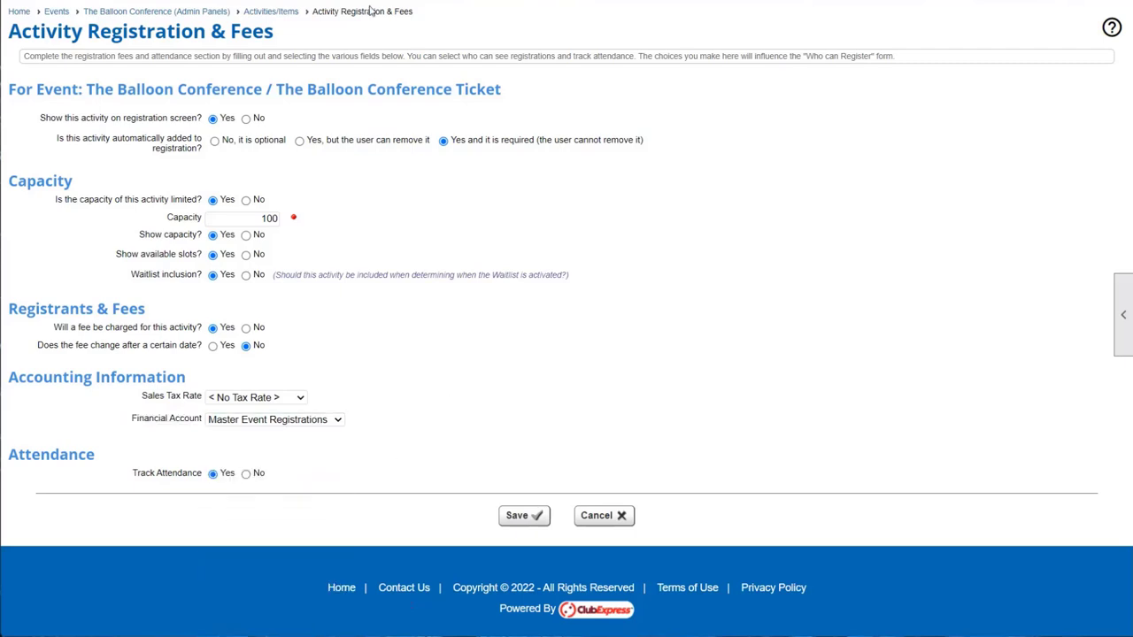
left_click(272, 421)
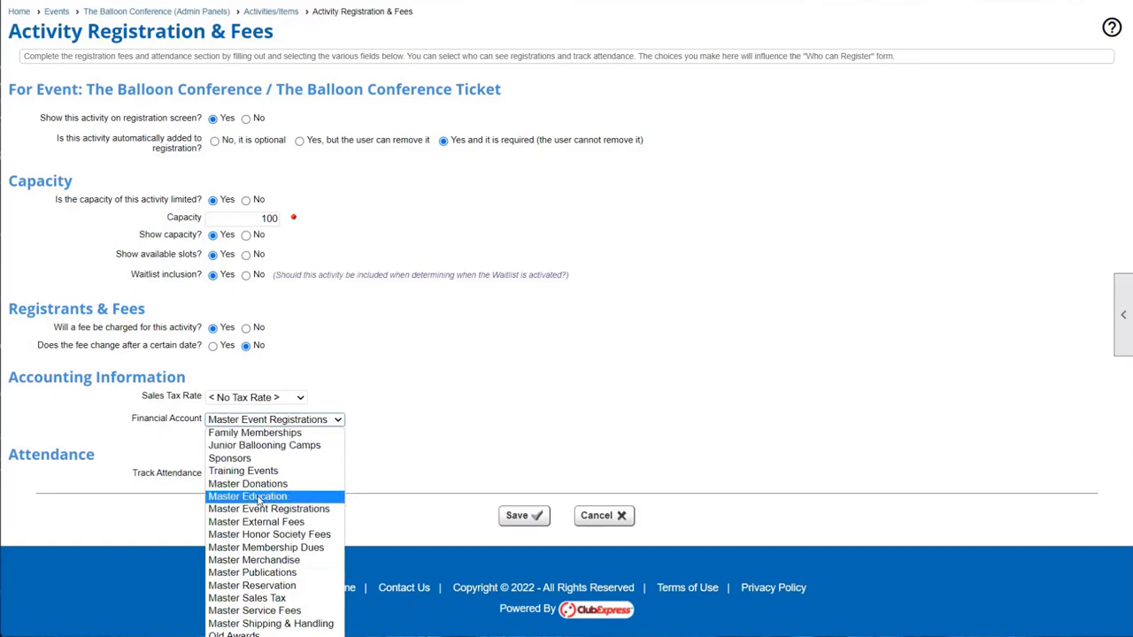
left_click(492, 414)
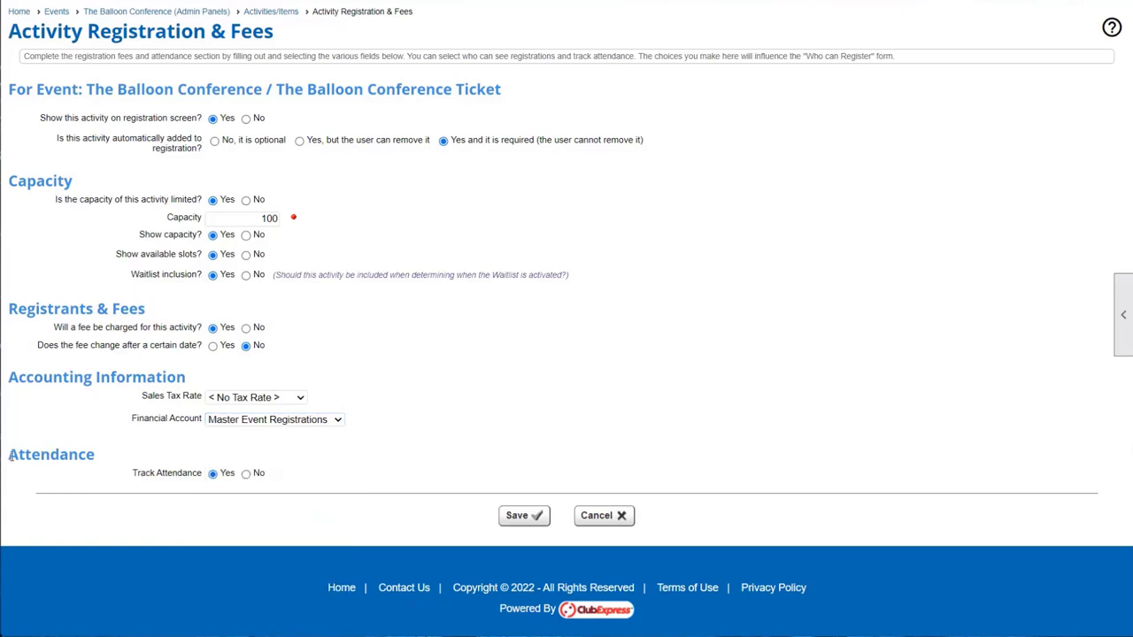
Review the Track Attendance setting, then save the ticket's Registration & Fees page.
left_click_drag(10, 457, 88, 466)
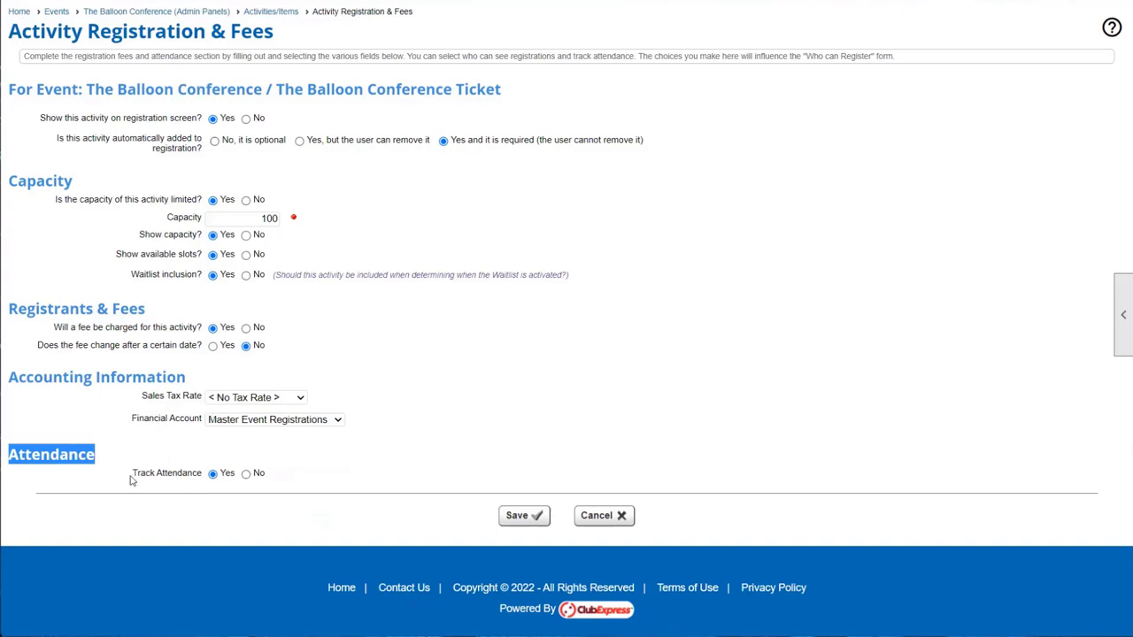
left_click_drag(131, 479, 200, 486)
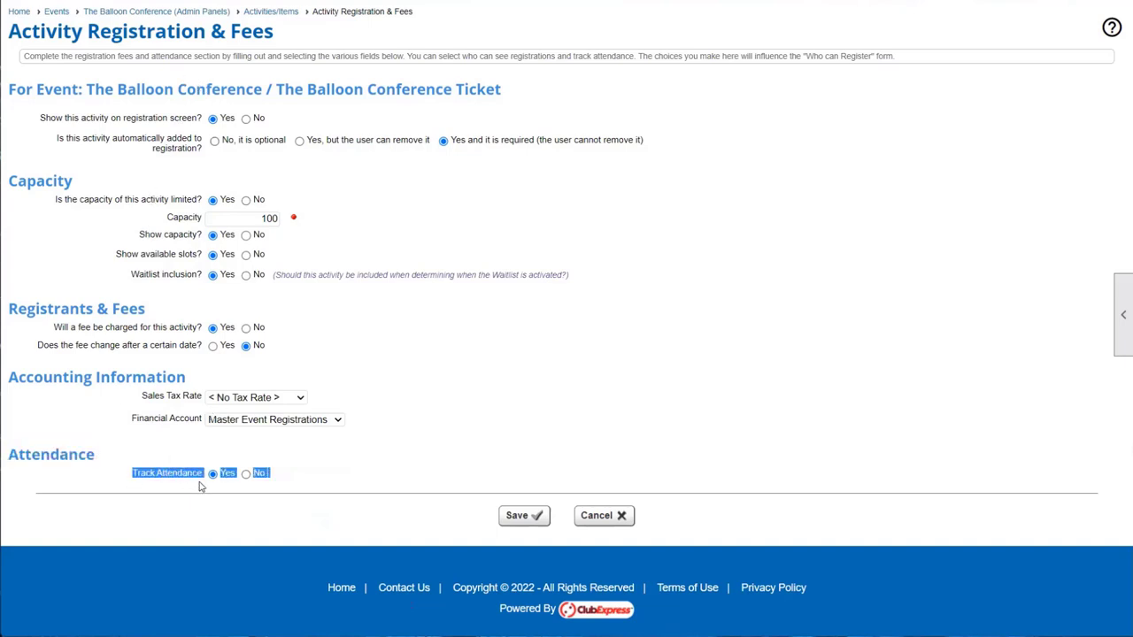
left_click(183, 485)
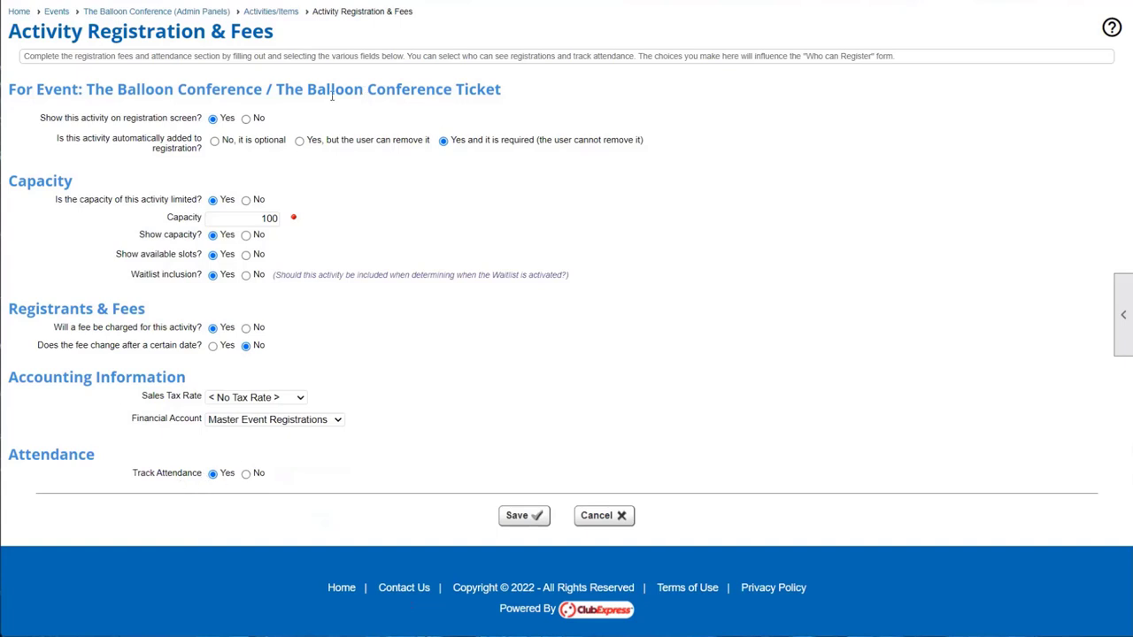
left_click_drag(273, 88, 509, 95)
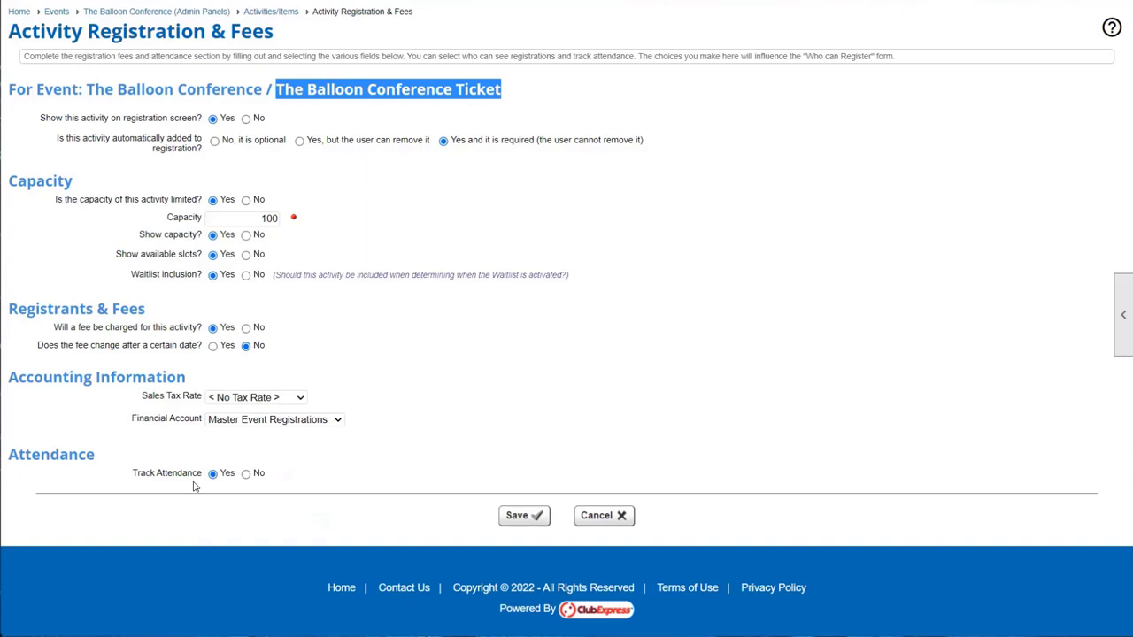
left_click_drag(132, 474, 201, 479)
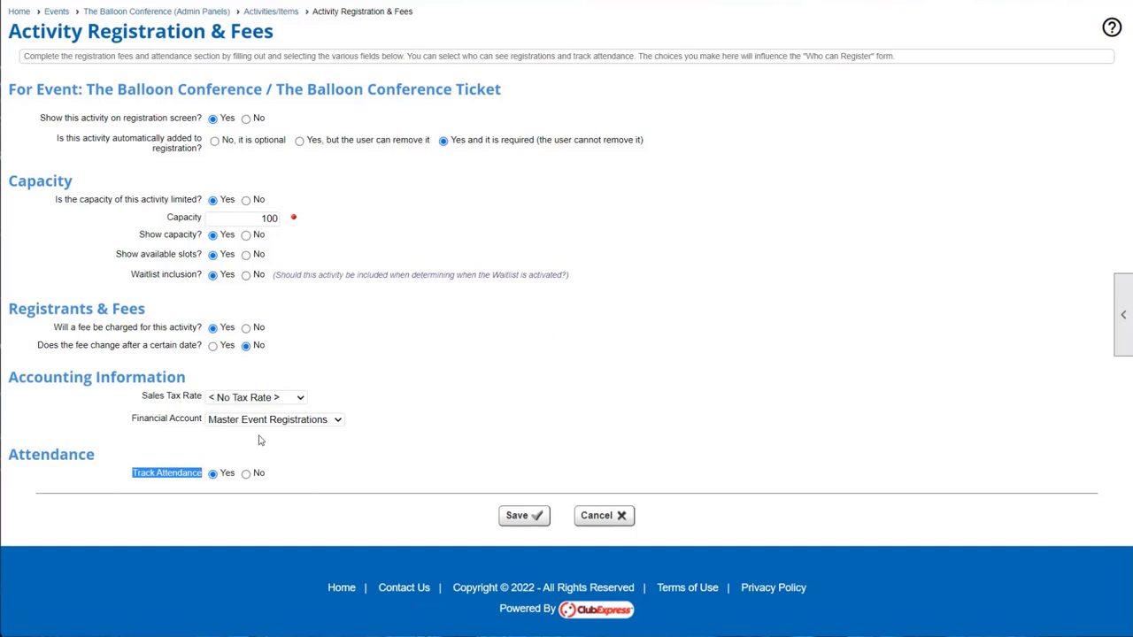
left_click(536, 517)
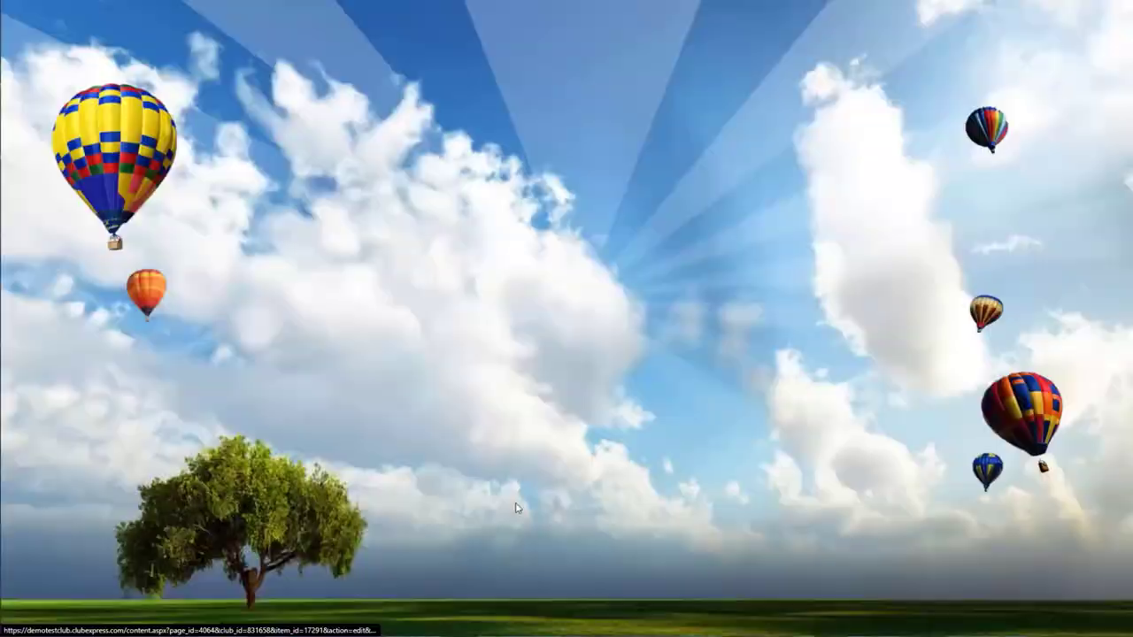
scroll(513, 483, "down", 5)
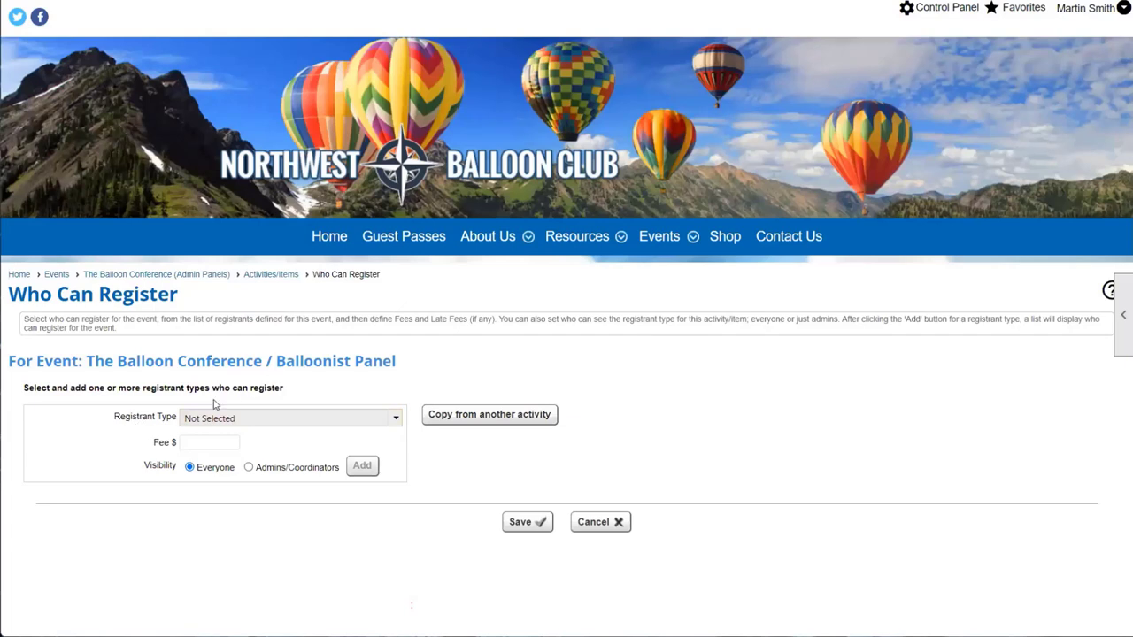
left_click_drag(99, 423, 177, 425)
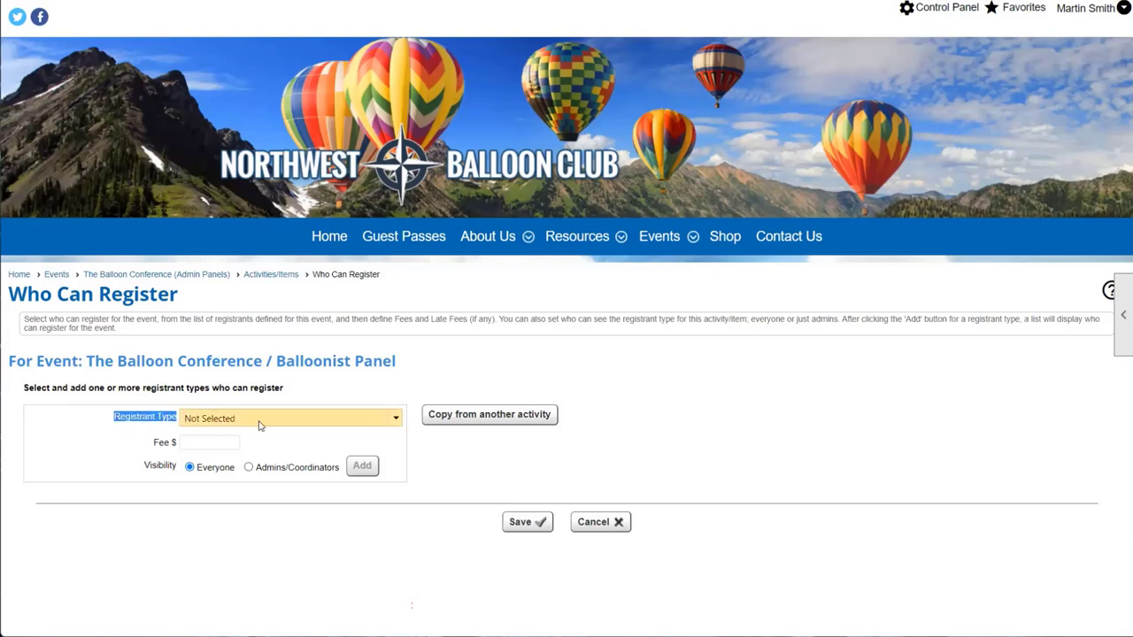
left_click(393, 423)
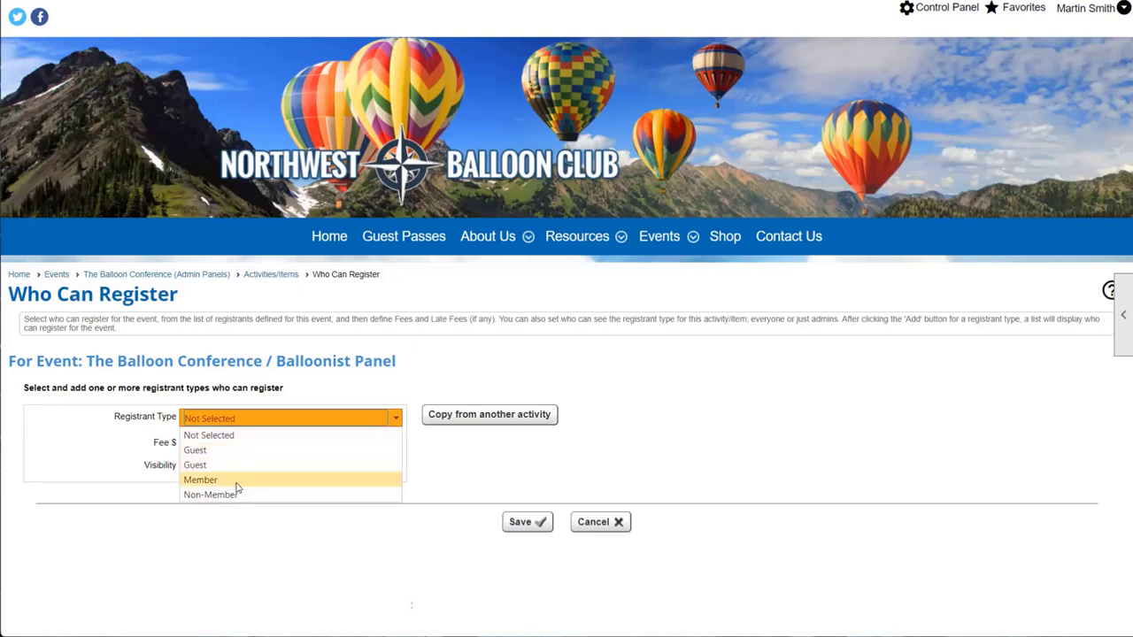
left_click(285, 276)
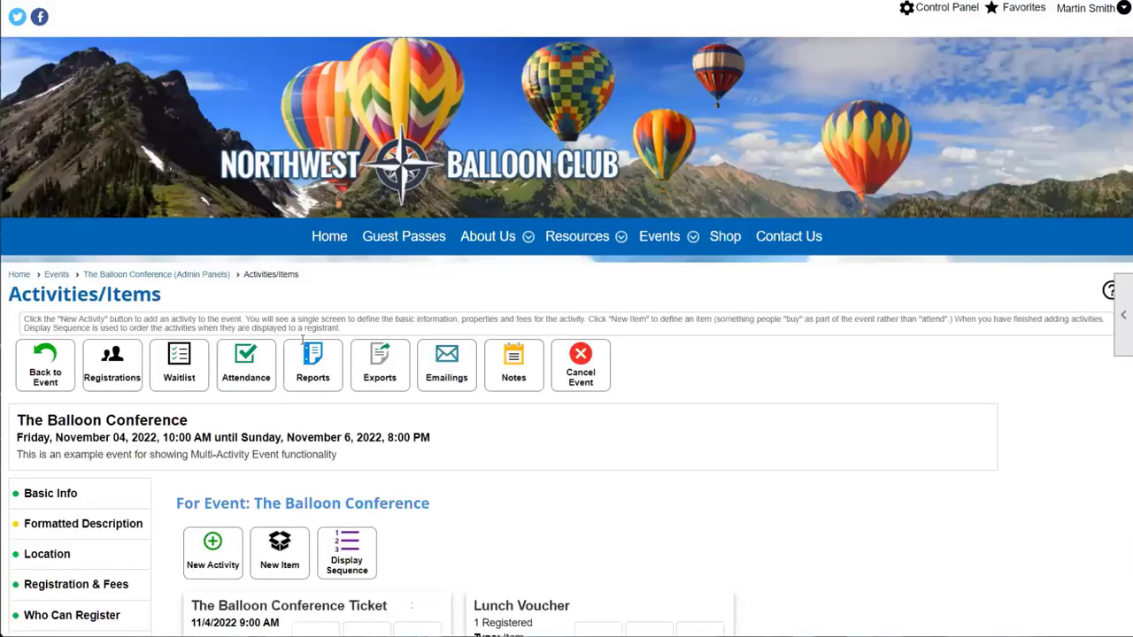
Review the event's Who Can Register registrant types, including the full list of types.
scroll(144, 466, "down", 2)
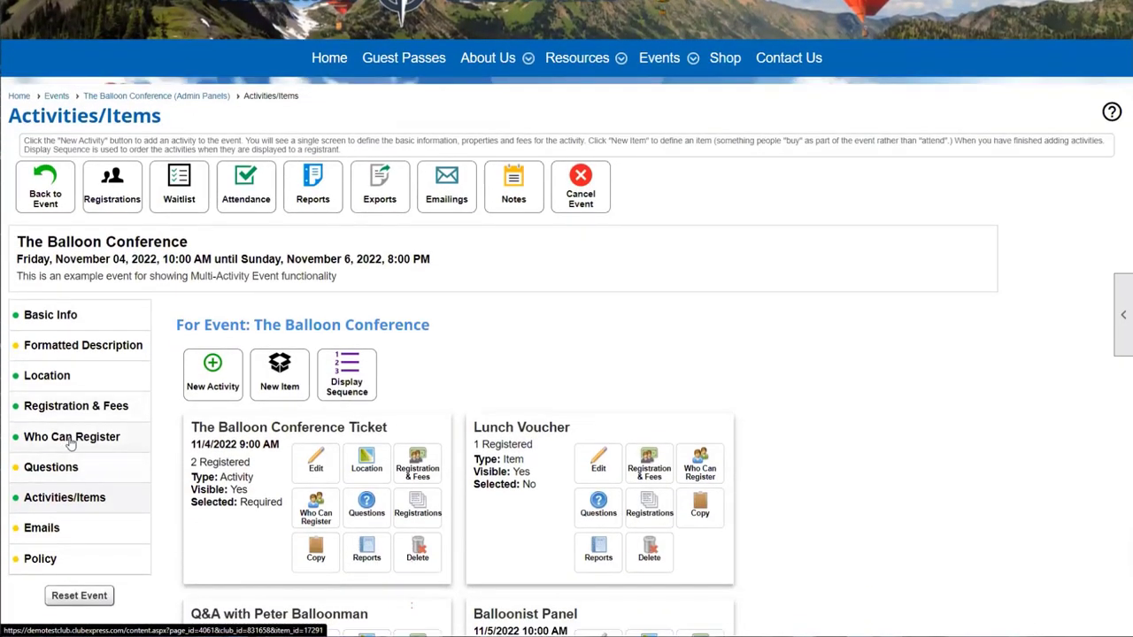
left_click(71, 444)
left_click_drag(195, 355, 246, 413)
left_click(250, 413)
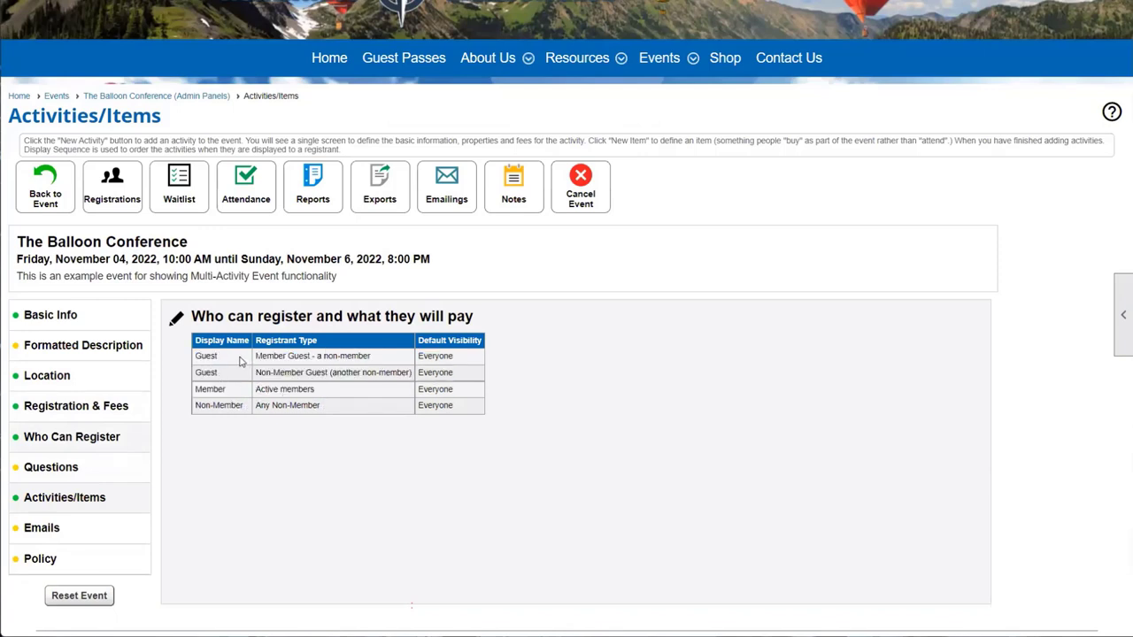
left_click_drag(257, 372, 417, 379)
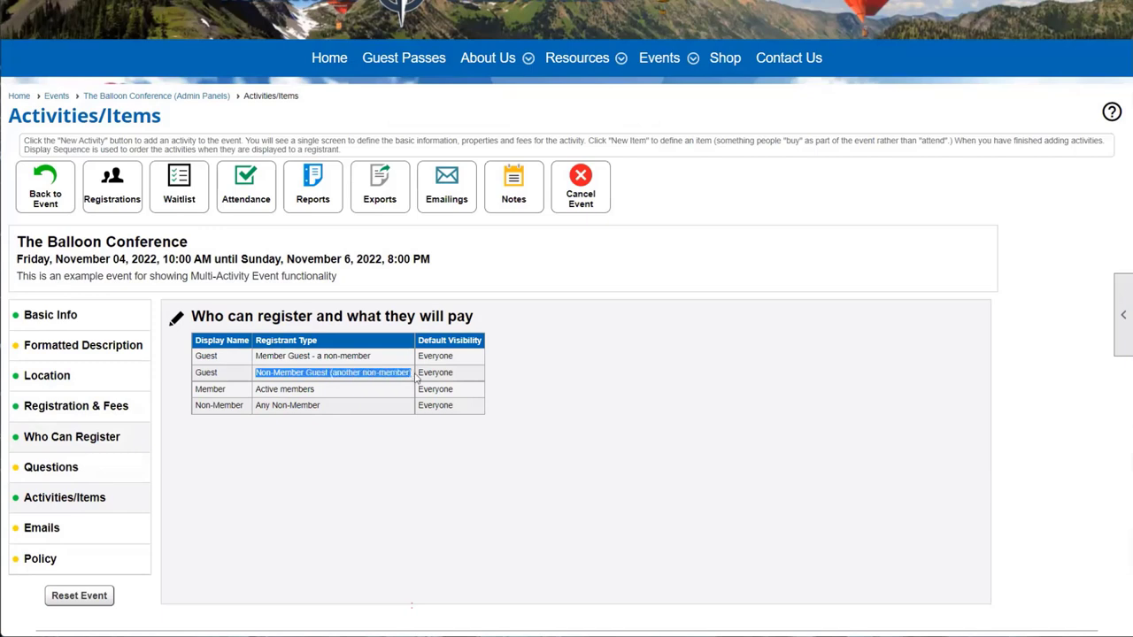
left_click(268, 359)
left_click_drag(256, 358, 374, 361)
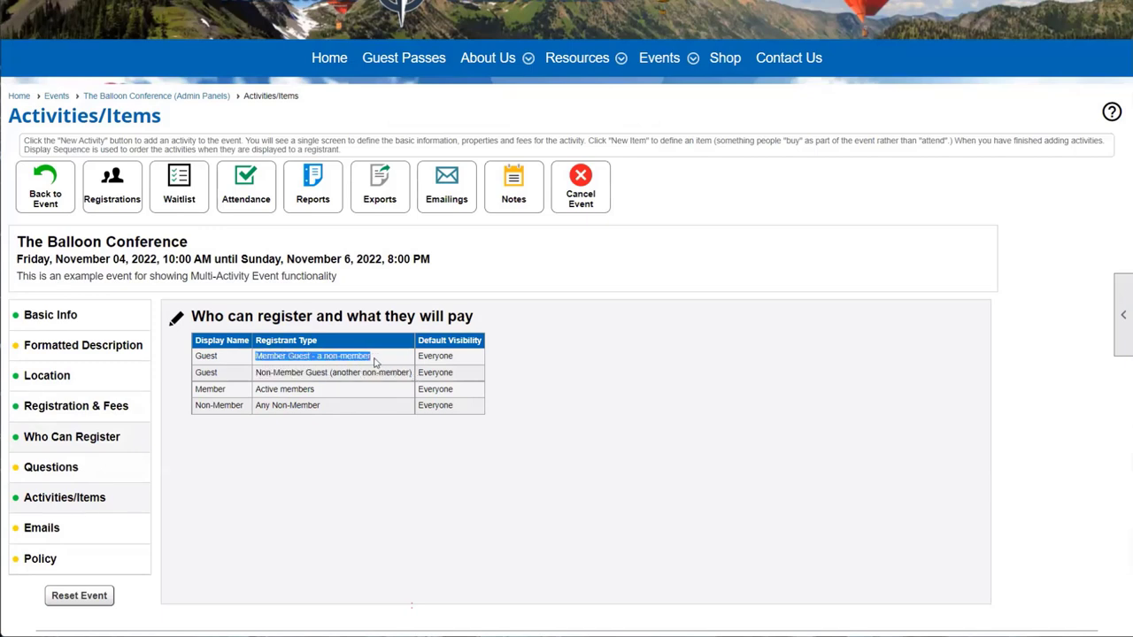
left_click_drag(256, 389, 320, 407)
left_click(323, 407)
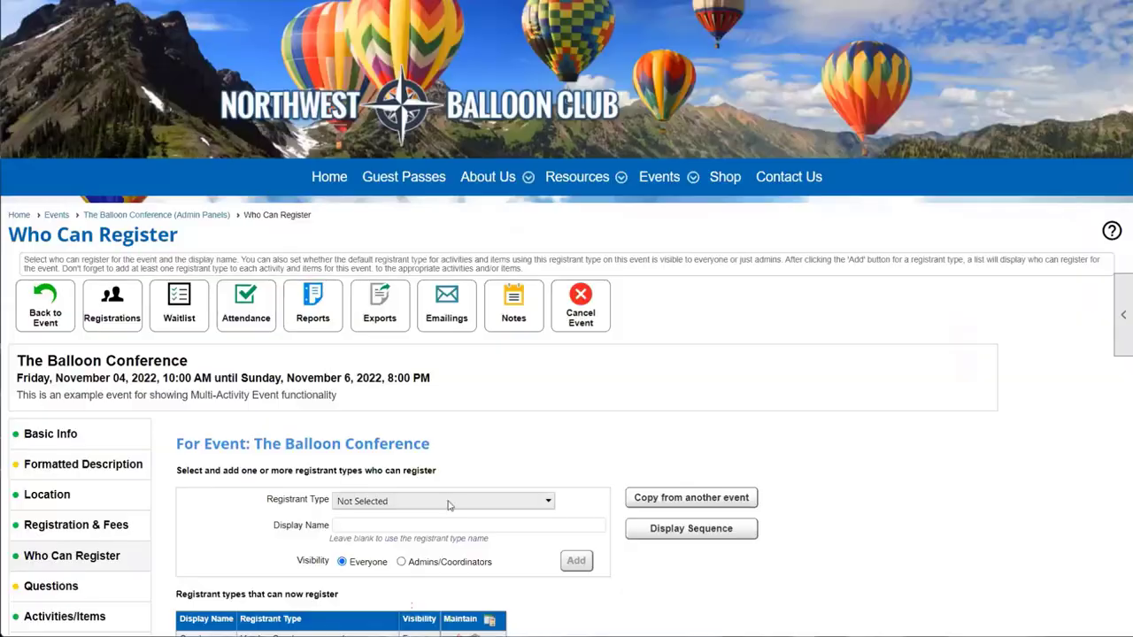
left_click(442, 501)
scroll(433, 310, "down", 1)
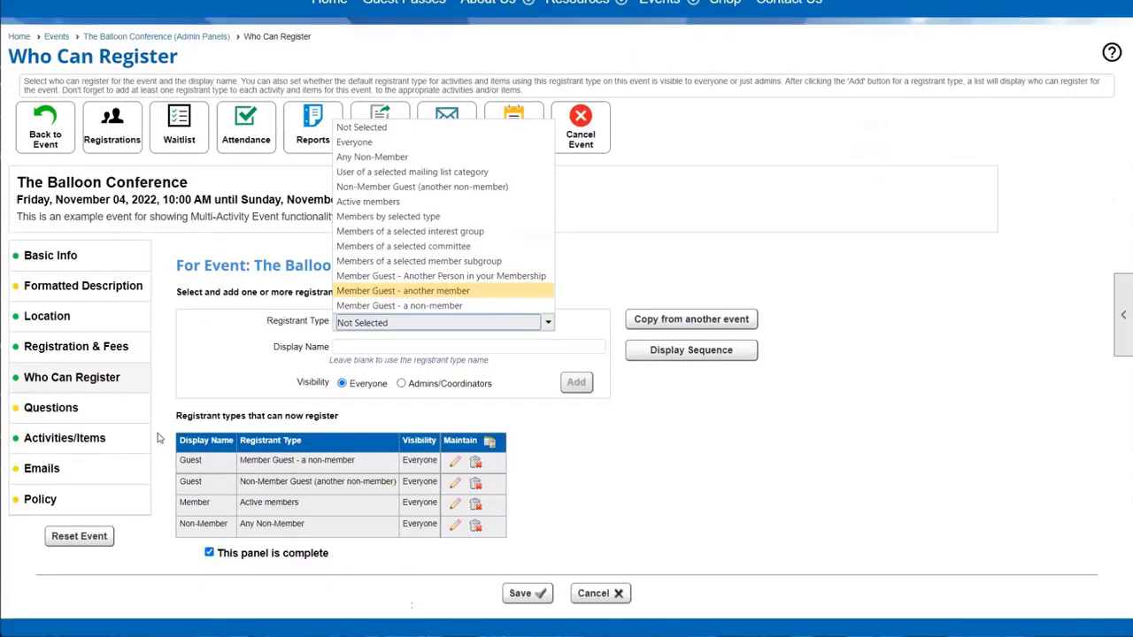
Open the Balloonist Panel's Who Can Register page from Activities/Items.
left_click(124, 439)
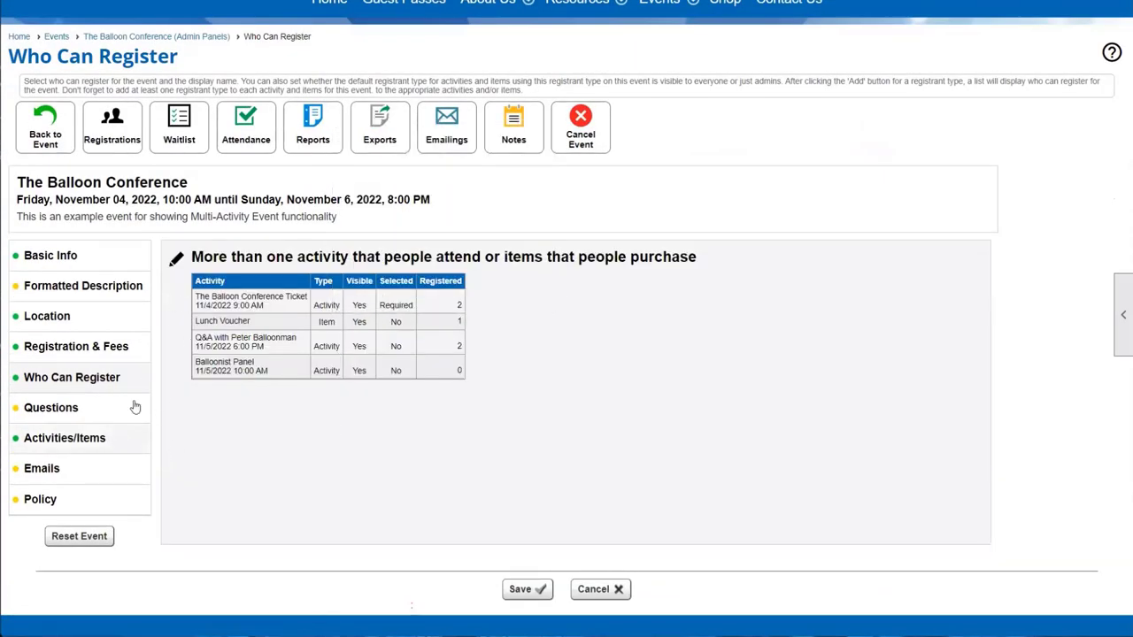
left_click(176, 259)
scroll(460, 382, "down", 4)
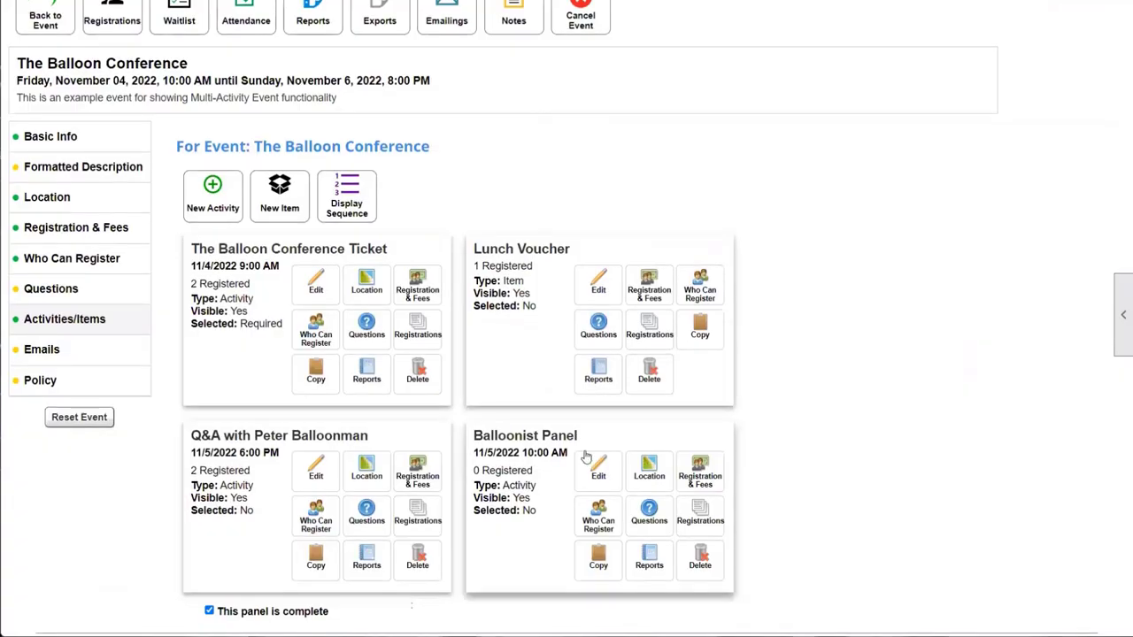
left_click(597, 504)
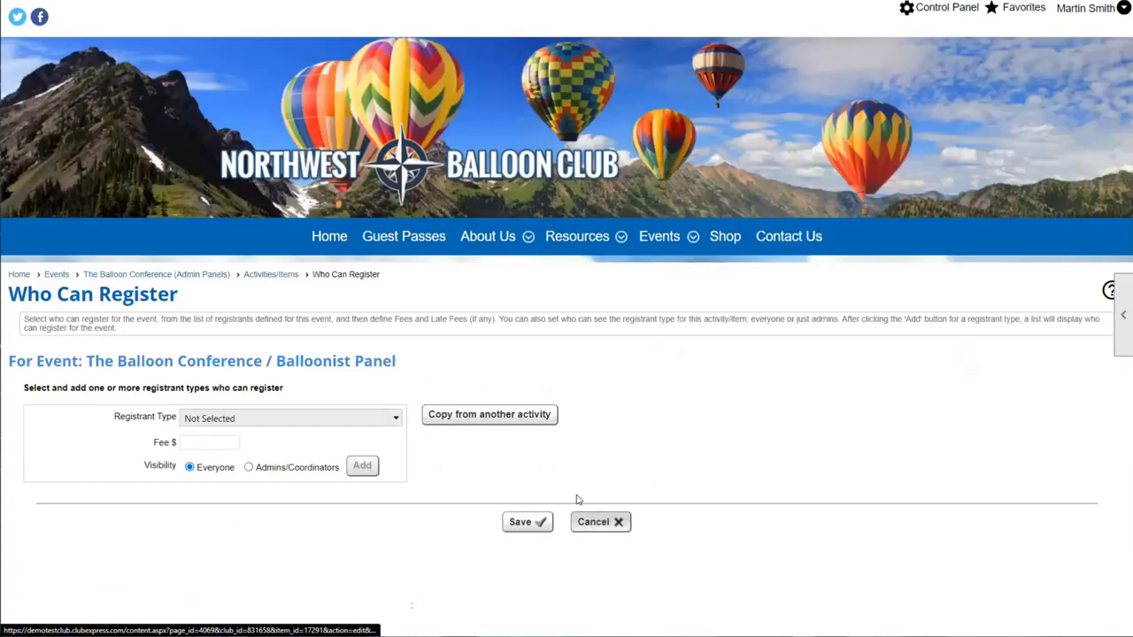
Add Member as a Balloonist Panel registrant type with no fee.
left_click(395, 420)
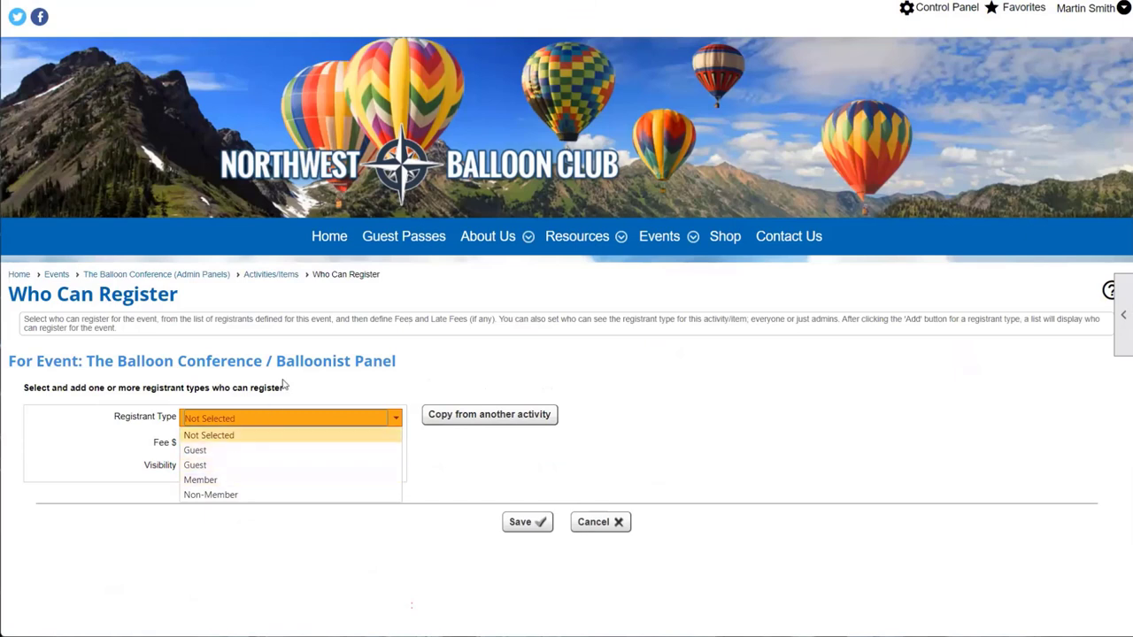
left_click(241, 480)
left_click(218, 442)
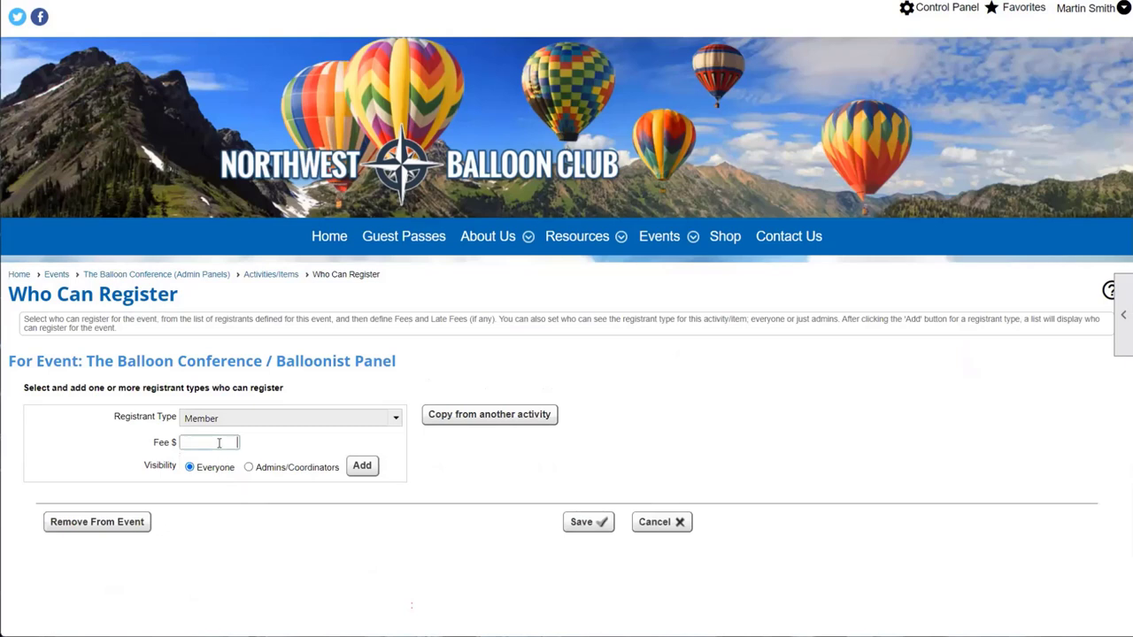
left_click_drag(395, 362, 276, 362)
left_click(362, 466)
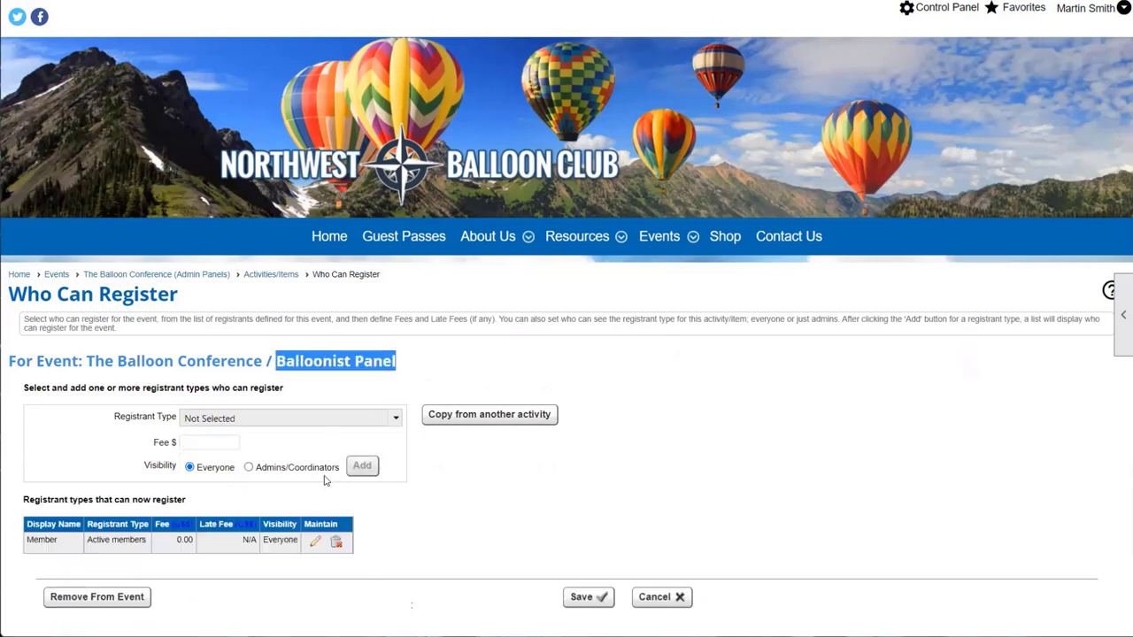
Add Non-Member as a registrant type with a 5.00 fee.
left_click(260, 423)
left_click(230, 492)
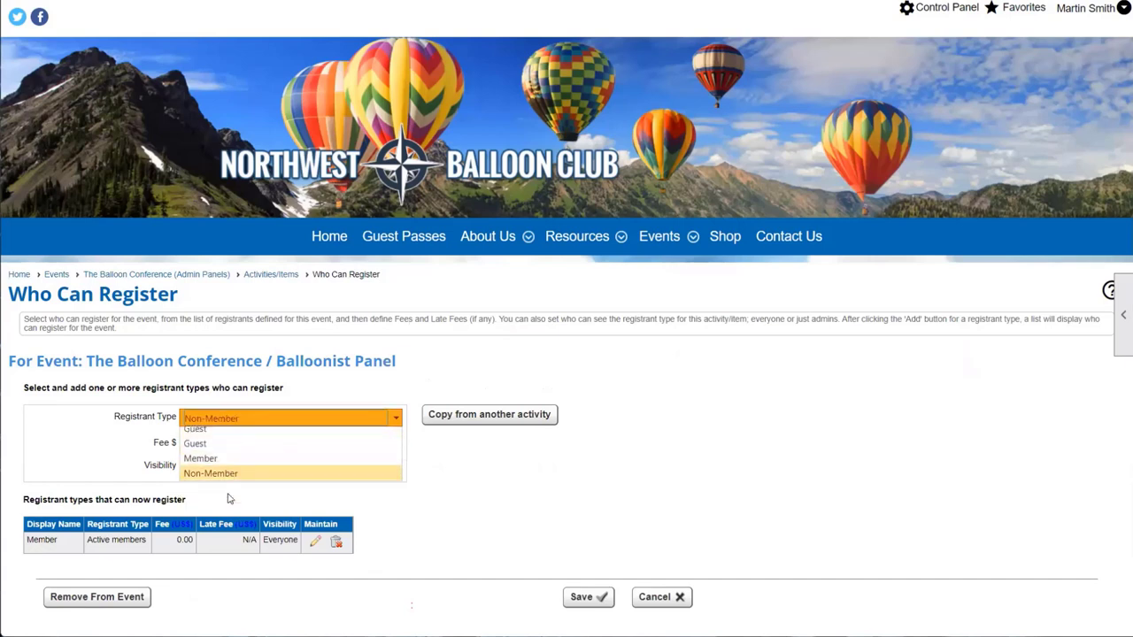
left_click(201, 440)
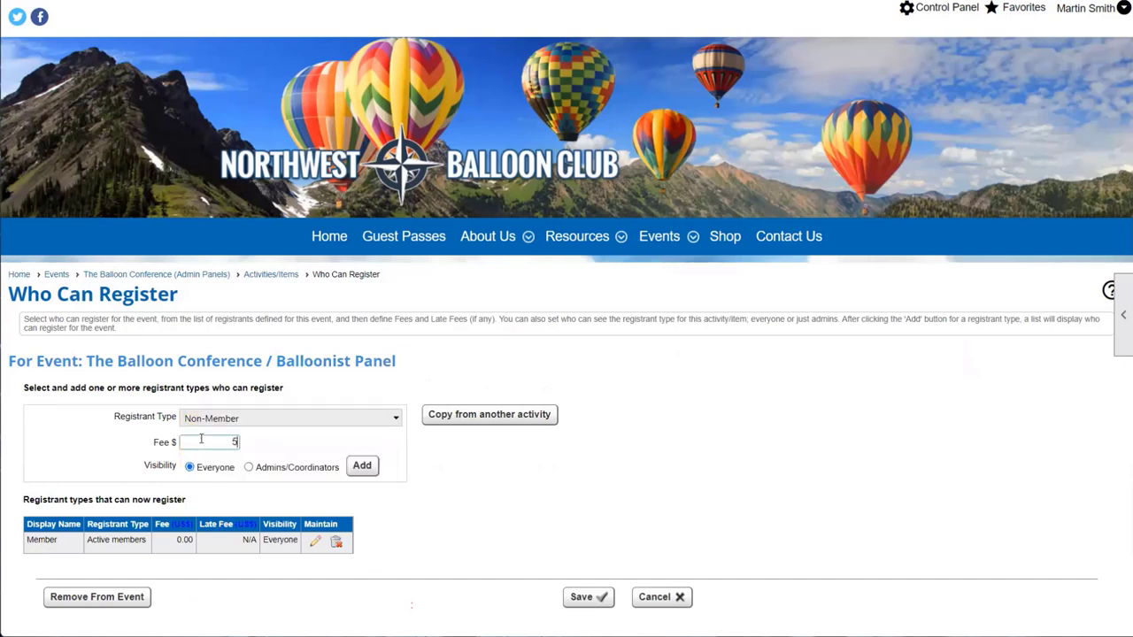
left_click(362, 467)
left_click(298, 423)
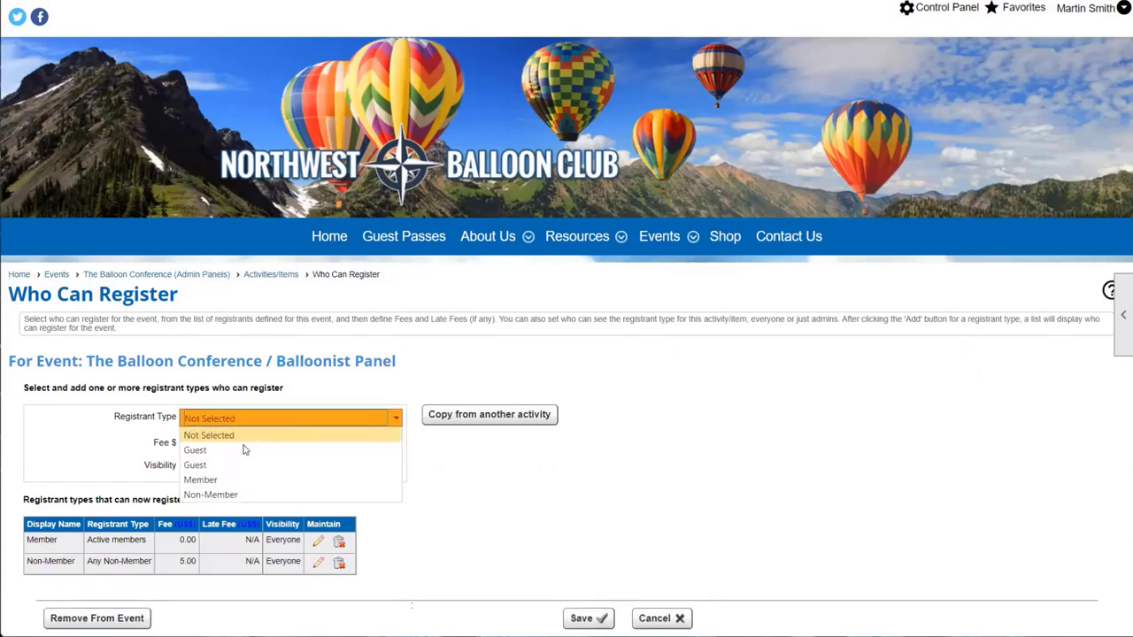
Add both Guest registrant types with a 5.00 fee each.
left_click(245, 450)
left_click(213, 442)
type("5")
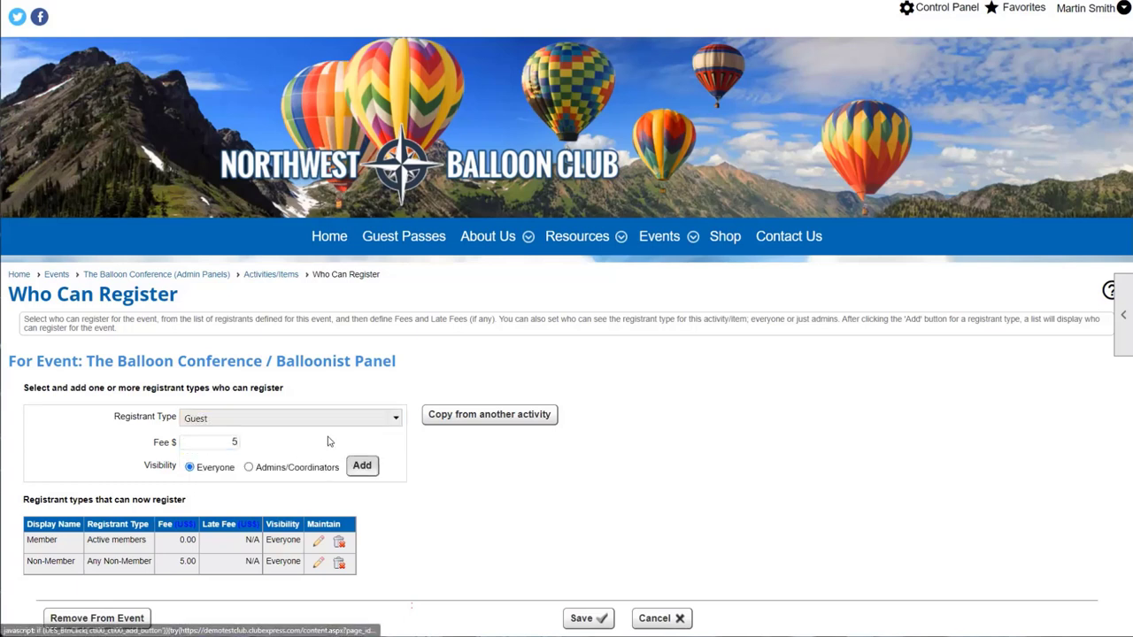
left_click(362, 467)
left_click(298, 418)
left_click(205, 449)
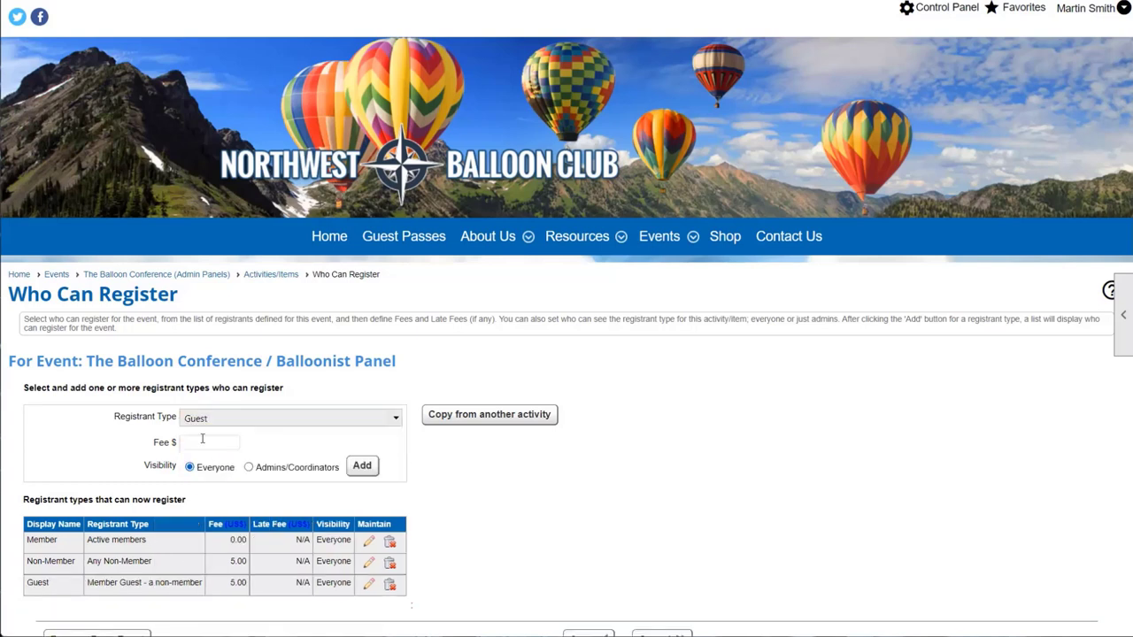
left_click(202, 438)
type("5")
left_click(362, 467)
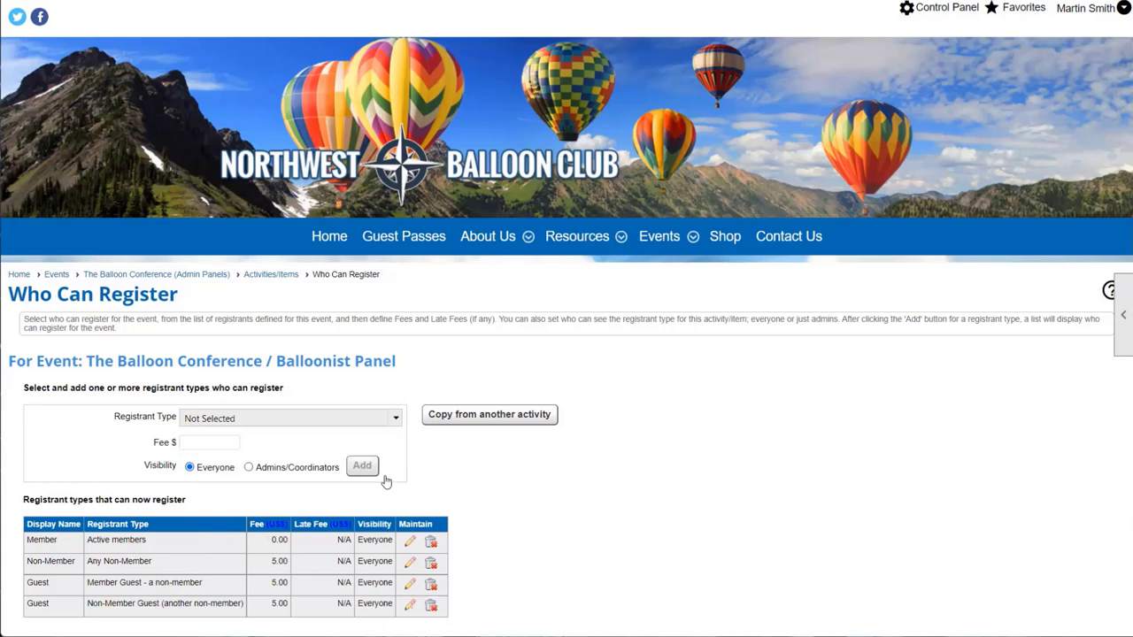
Review the Member 0.00, Non-Member and Guest 5.00 rows for Balloonist Panel, then save.
scroll(531, 513, "down", 2)
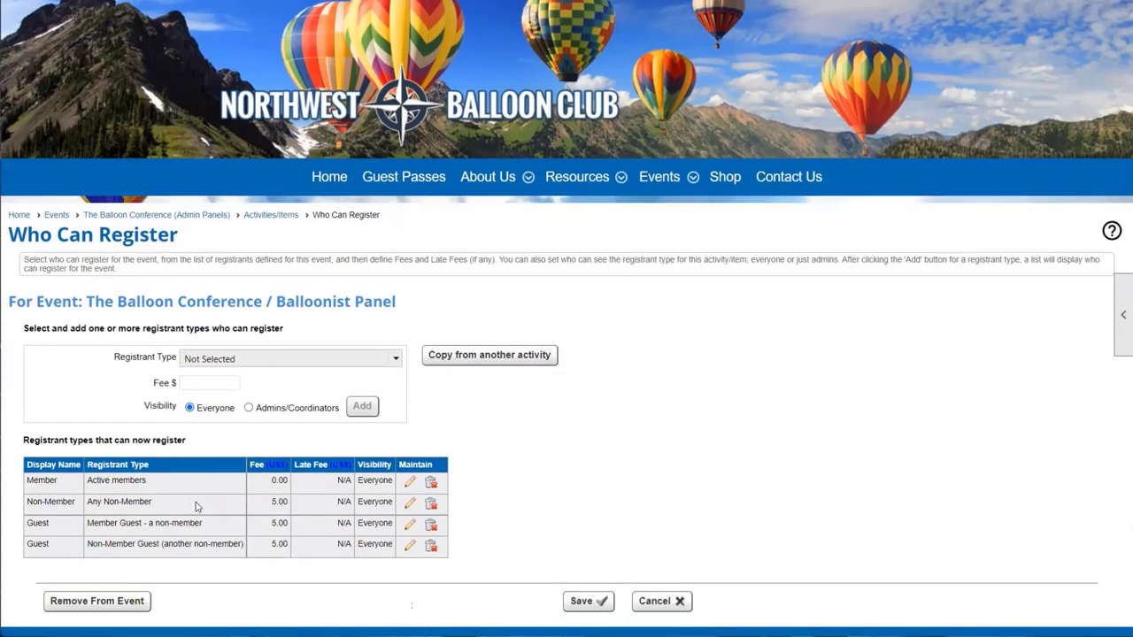
left_click_drag(68, 487, 289, 483)
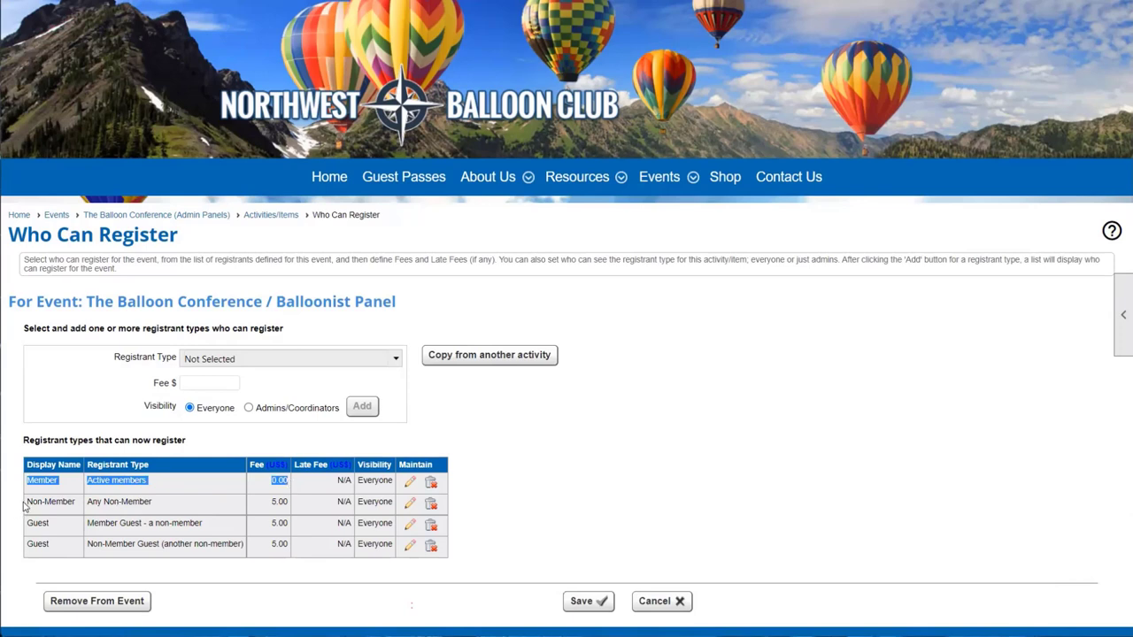
left_click_drag(25, 505, 249, 506)
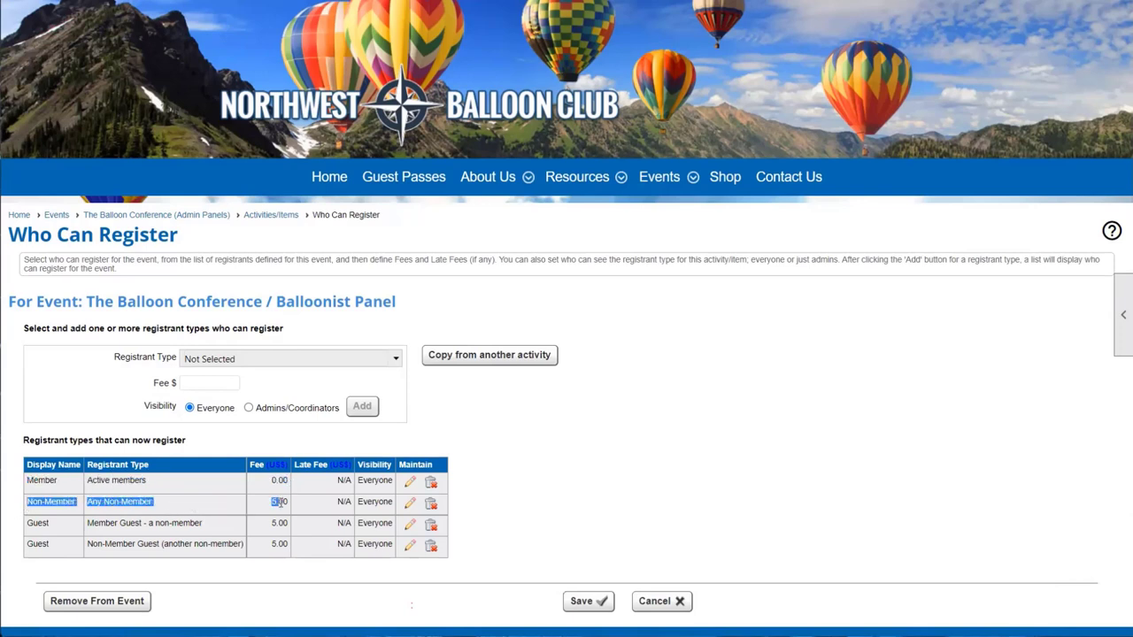
left_click_drag(290, 524, 290, 549)
left_click(286, 542)
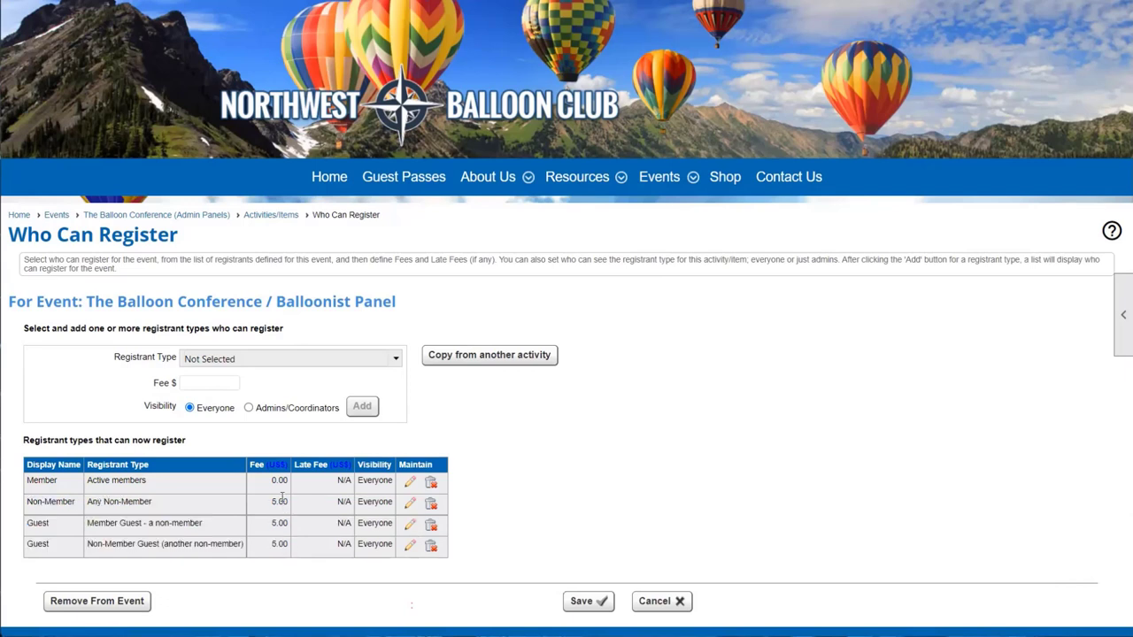
left_click_drag(281, 299, 419, 315)
left_click(419, 315)
left_click_drag(286, 552, 274, 501)
left_click(277, 475)
left_click_drag(276, 302, 409, 305)
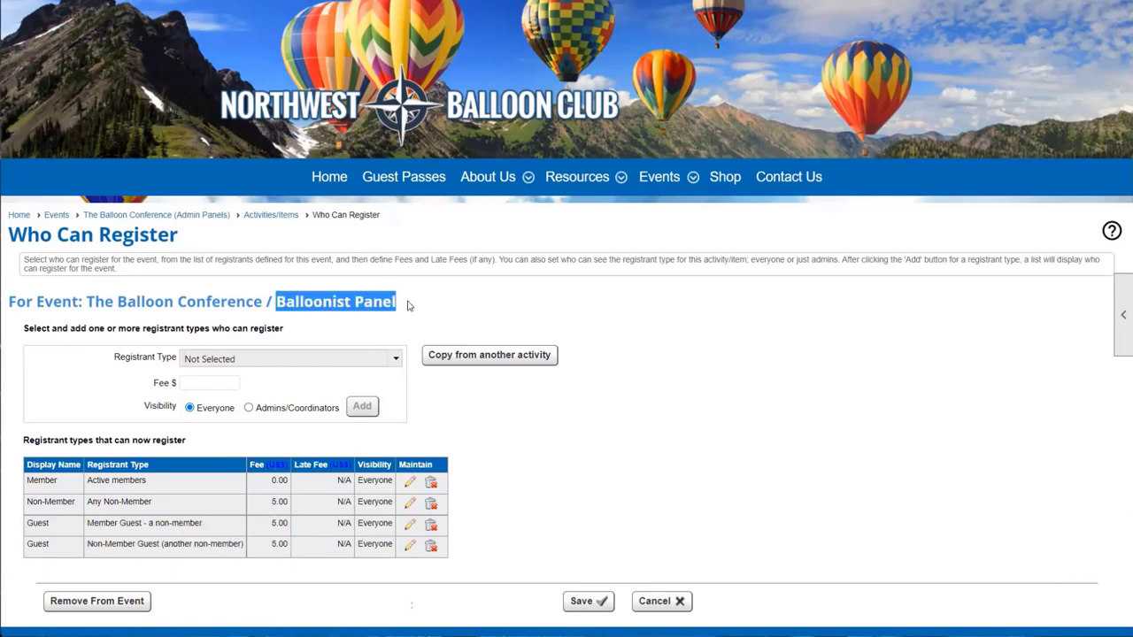
left_click(625, 538)
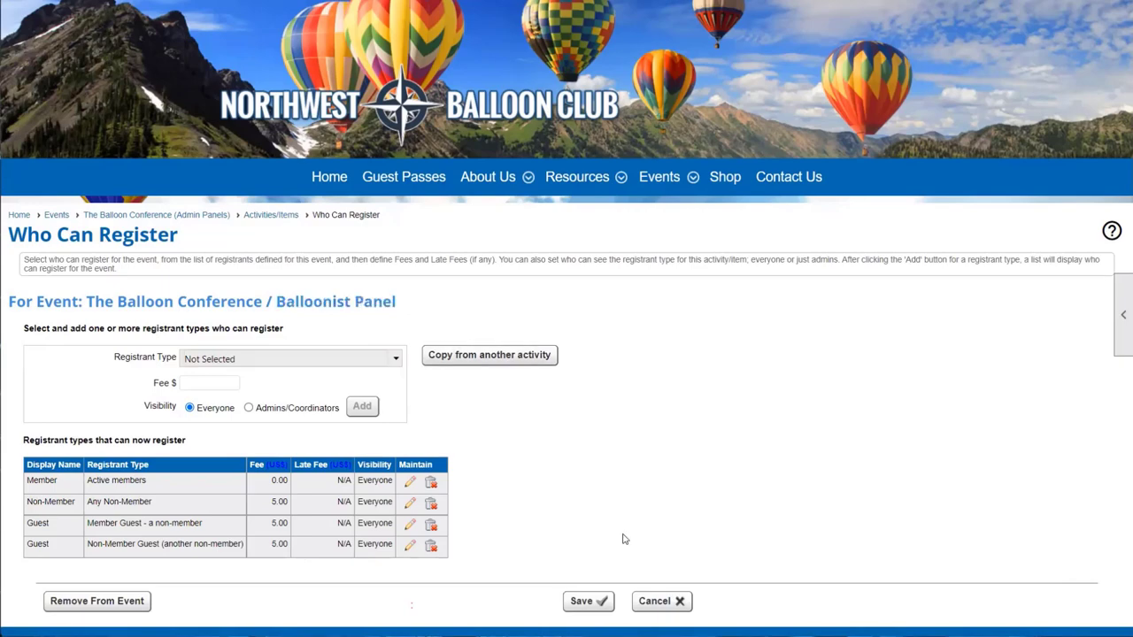
left_click(584, 601)
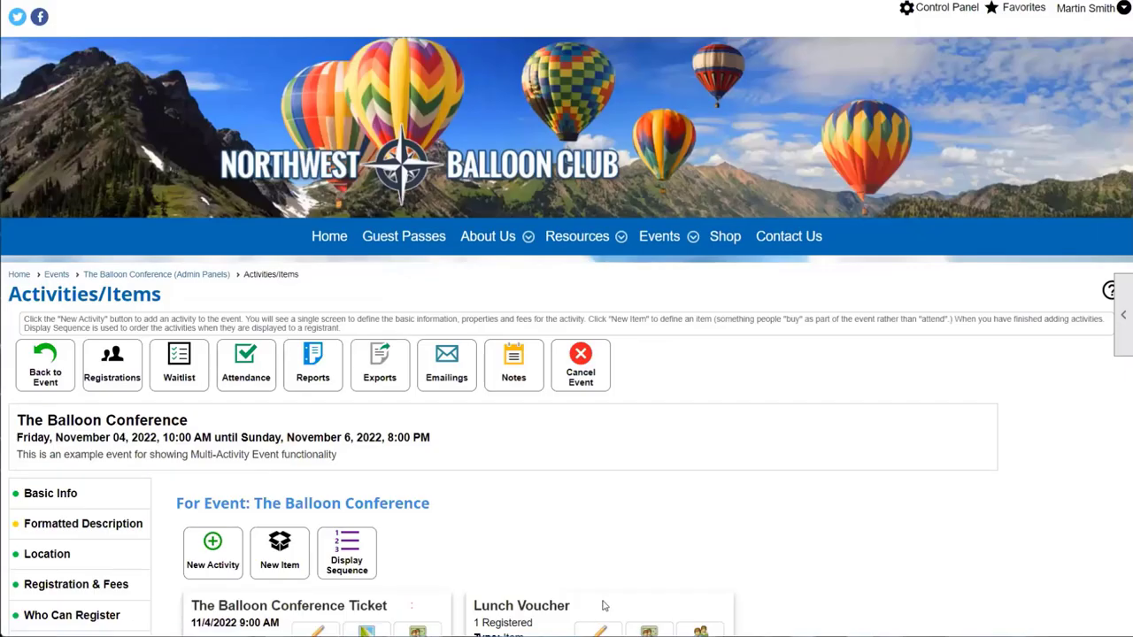
scroll(619, 580, "down", 3)
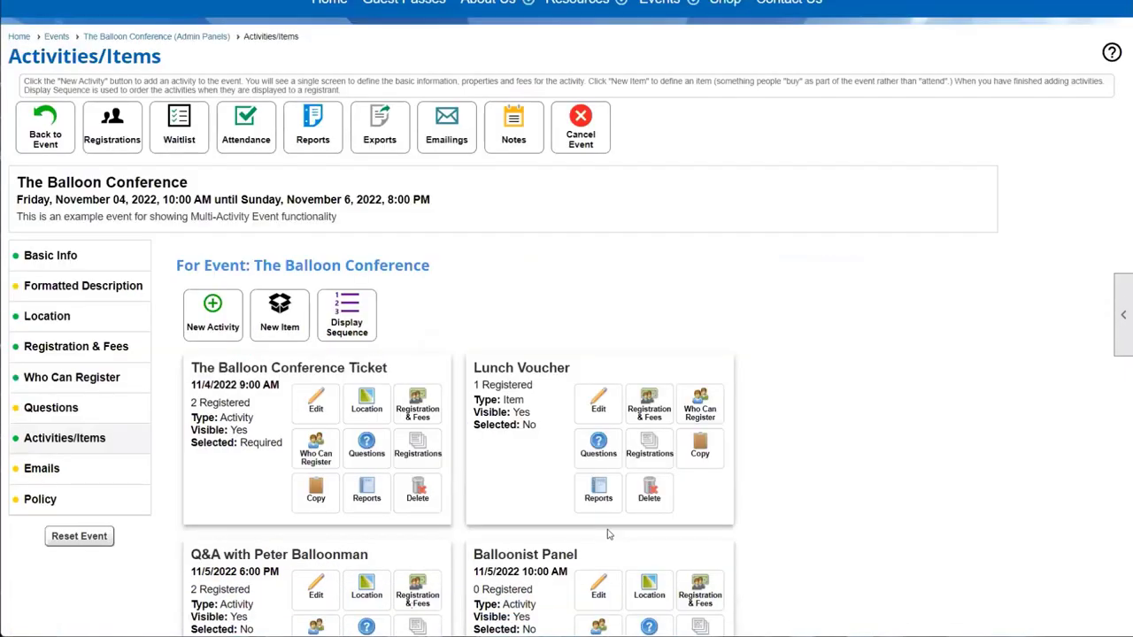
scroll(610, 489, "down", 1)
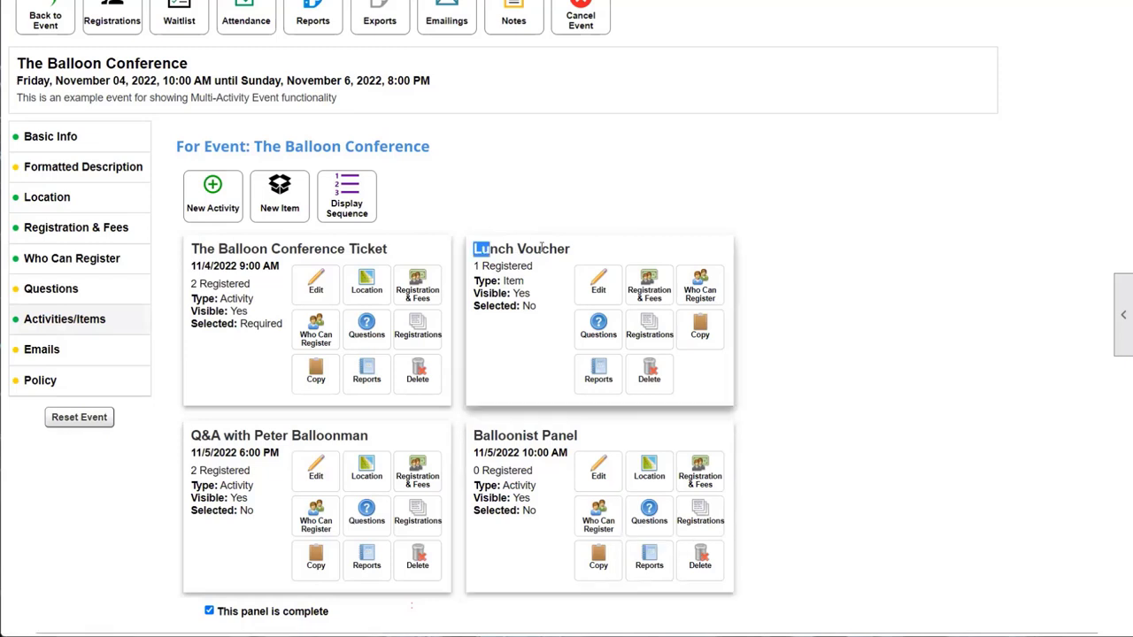
left_click_drag(473, 249, 572, 252)
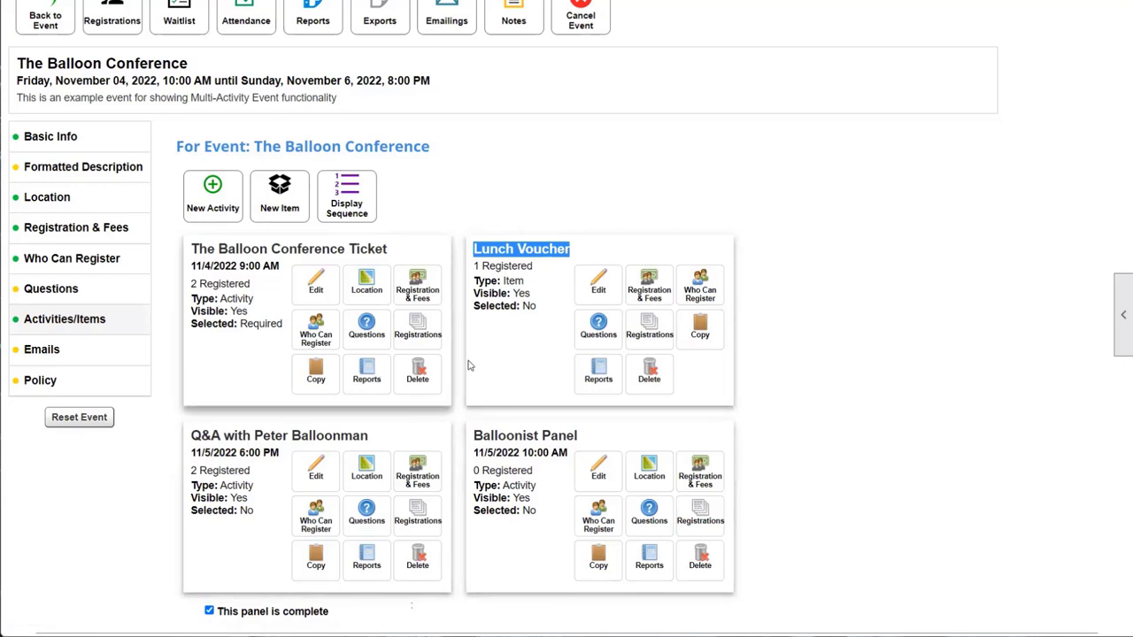
left_click_drag(478, 434, 576, 433)
left_click(577, 432)
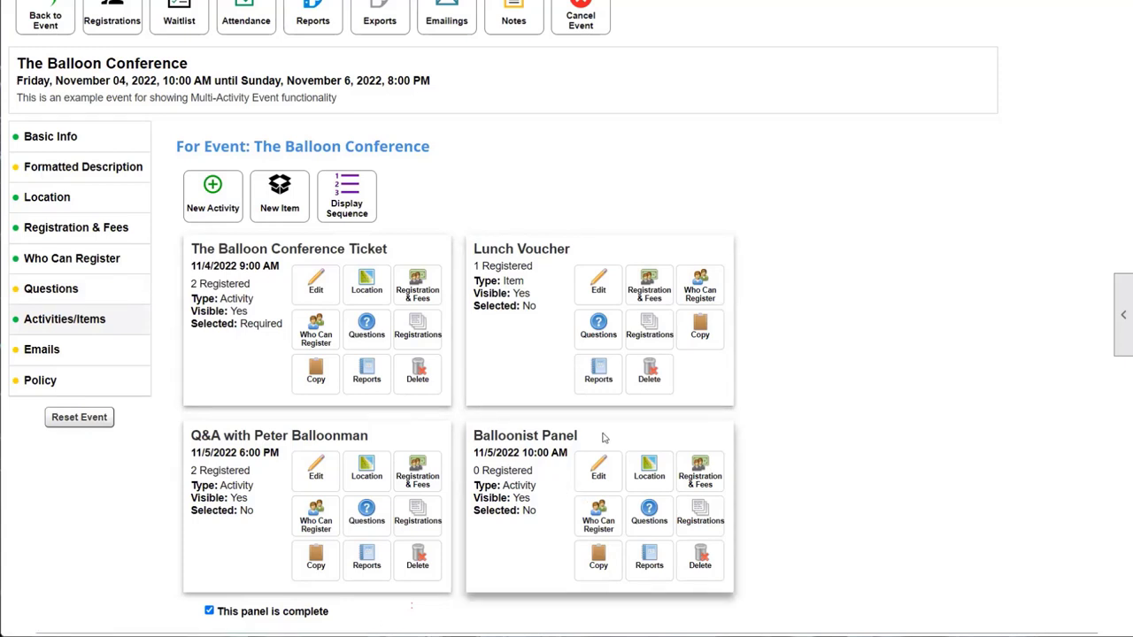
left_click_drag(581, 441, 473, 440)
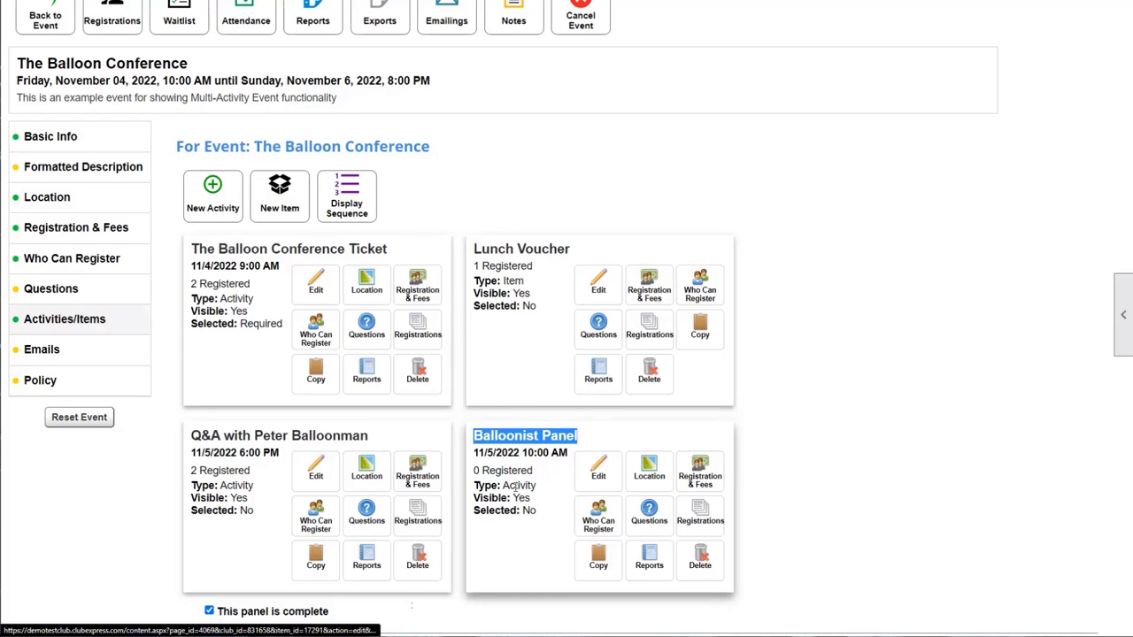
left_click(507, 433)
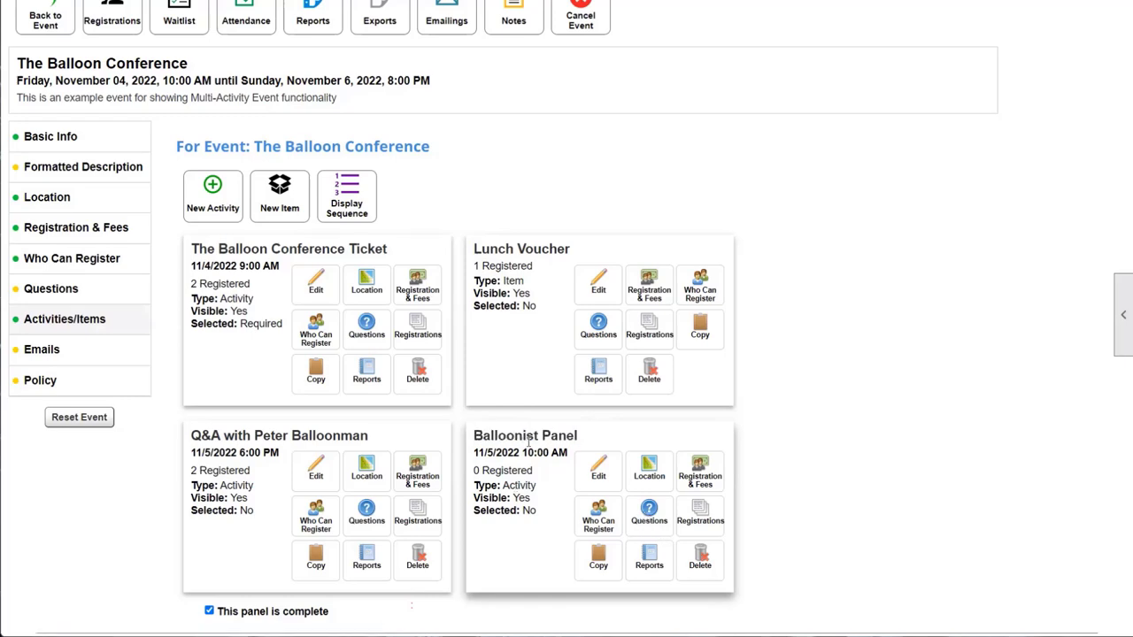
Add the predefined Languages question as required to Balloonist Panel, then return to Activities/Items.
left_click(647, 520)
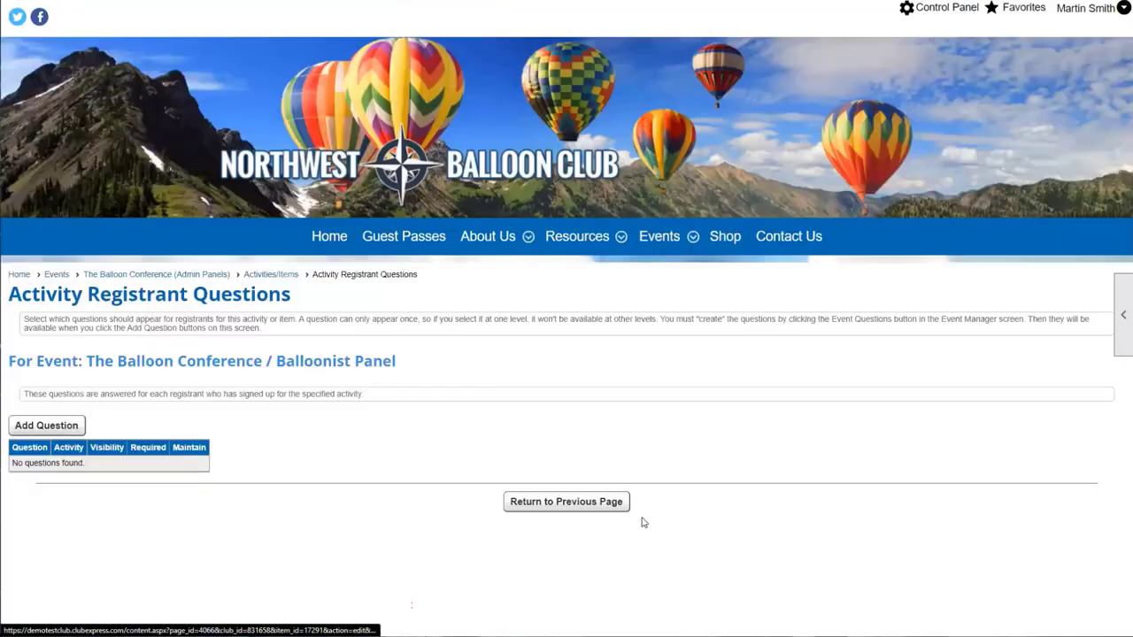
left_click(69, 428)
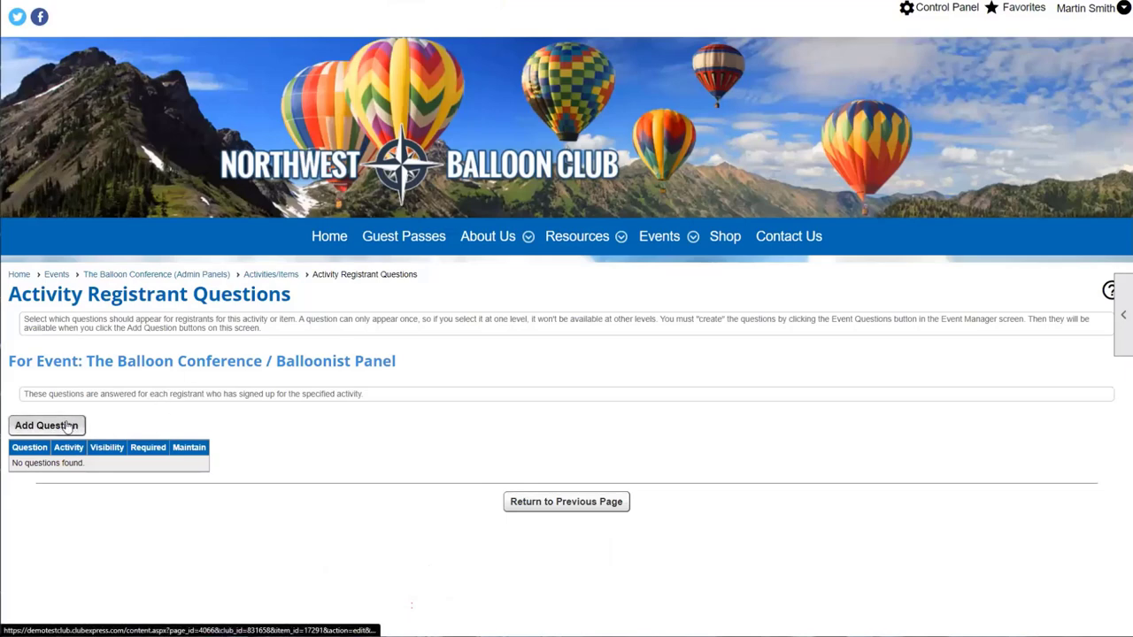
left_click(511, 221)
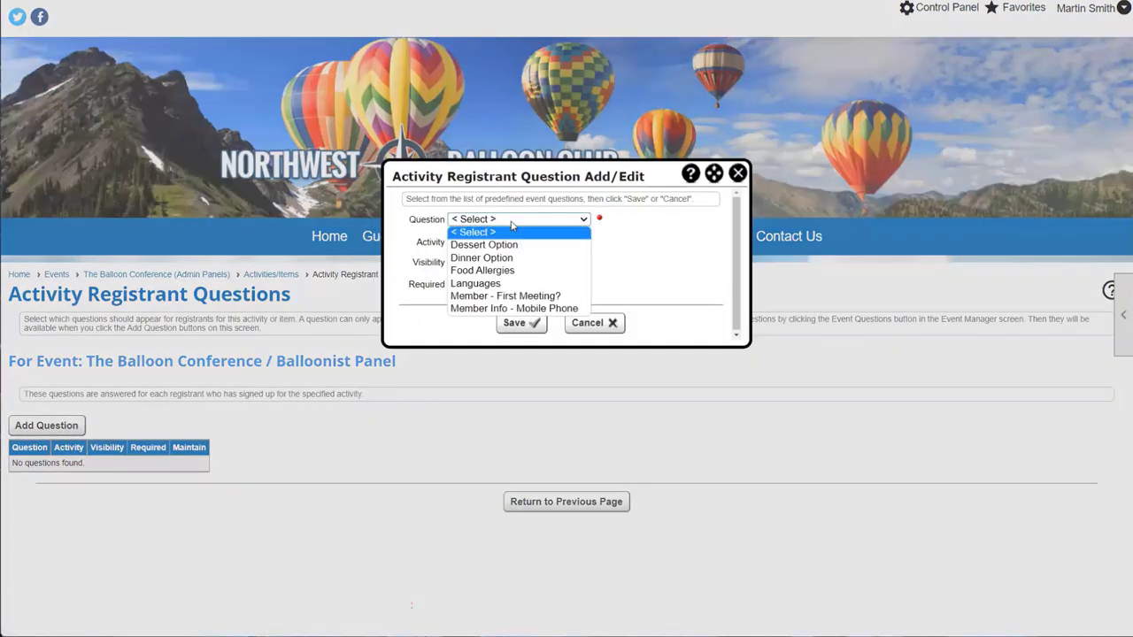
left_click(485, 284)
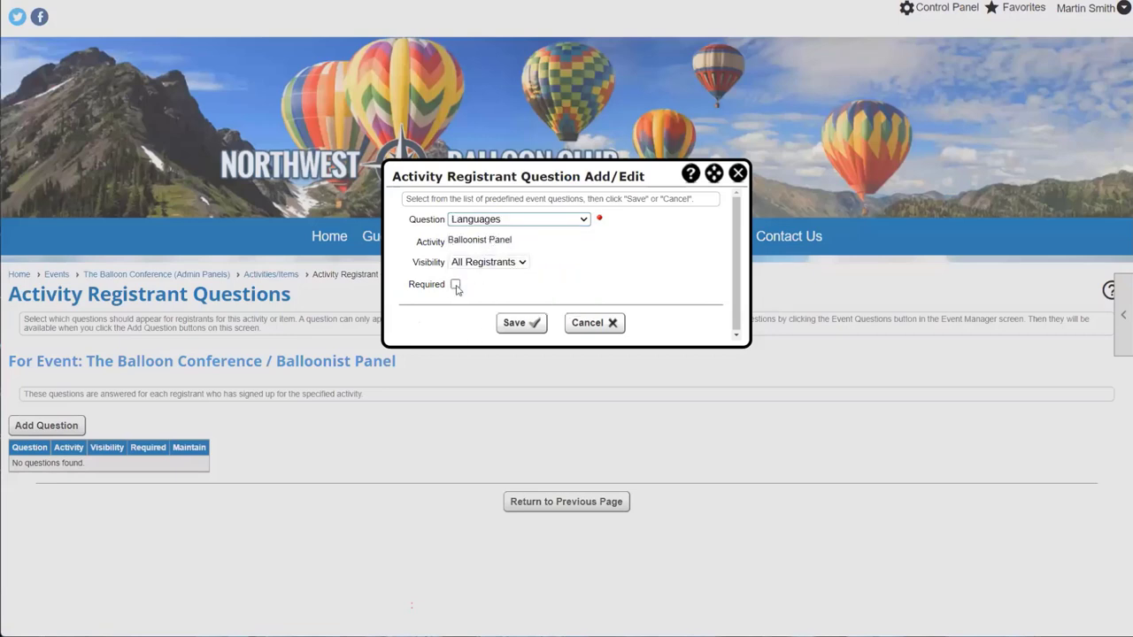
left_click(455, 285)
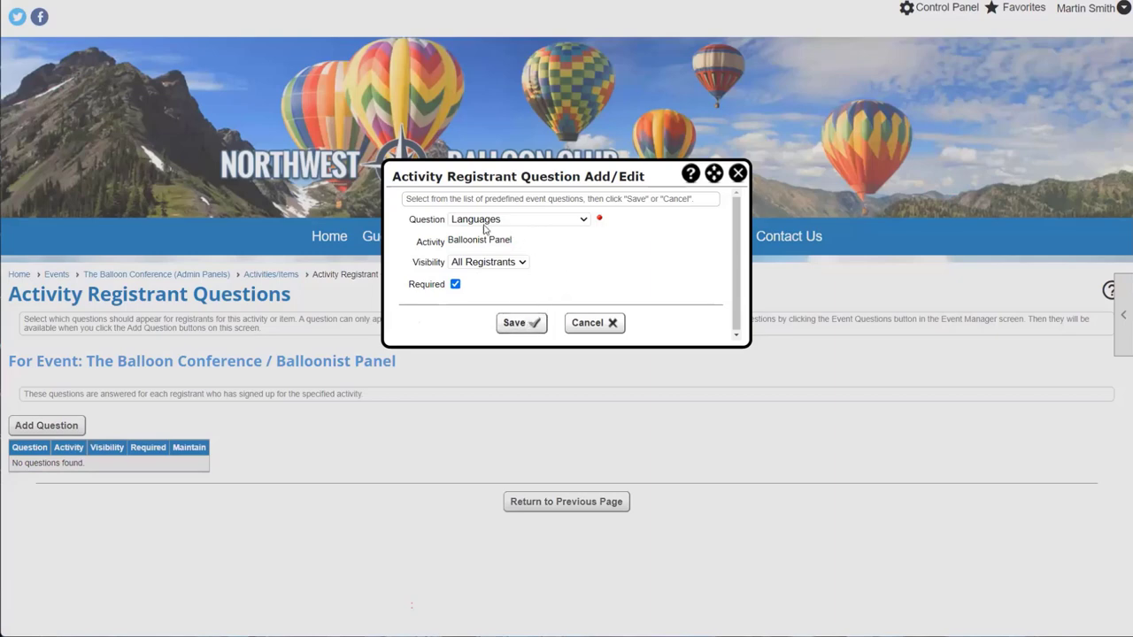
left_click(514, 325)
scroll(86, 370, "down", 2)
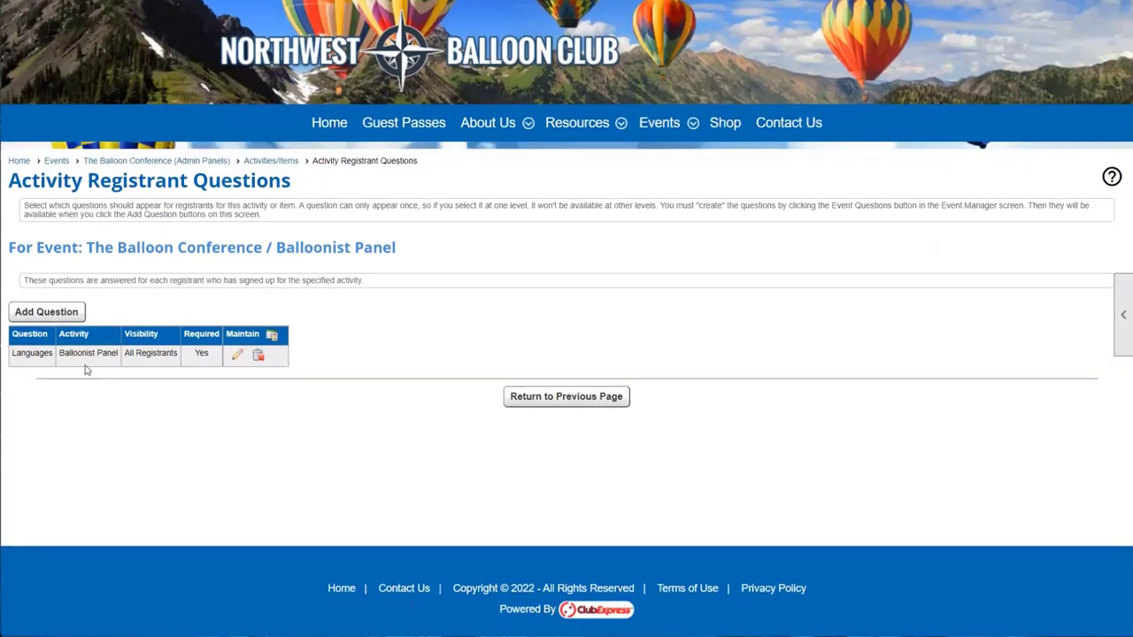
left_click(601, 397)
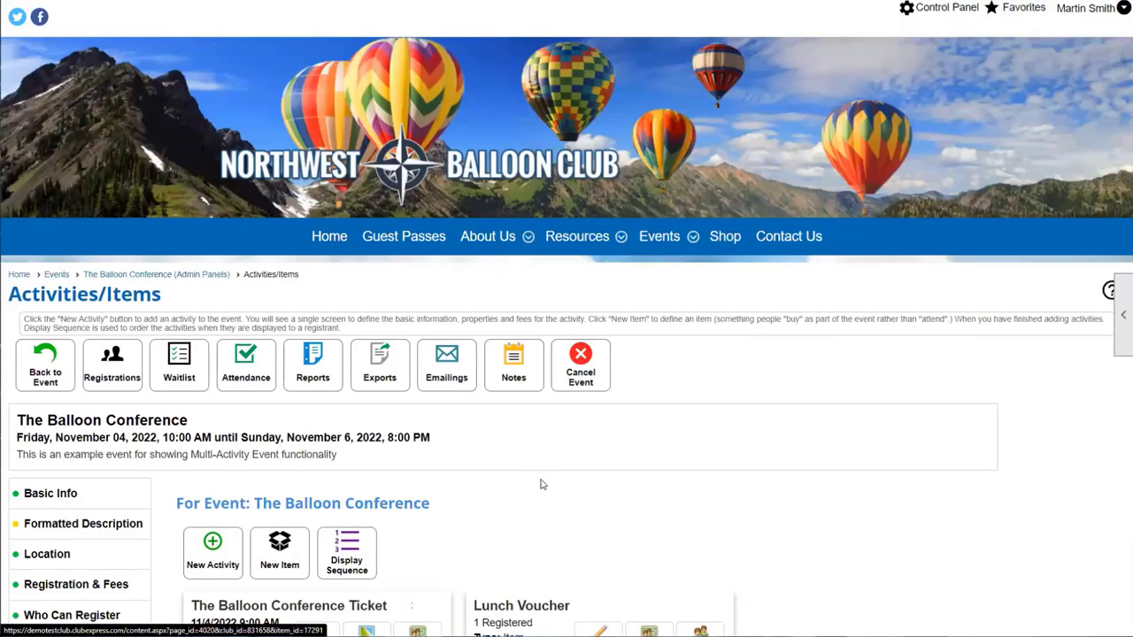
scroll(572, 535, "down", 5)
left_click_drag(602, 502, 473, 502)
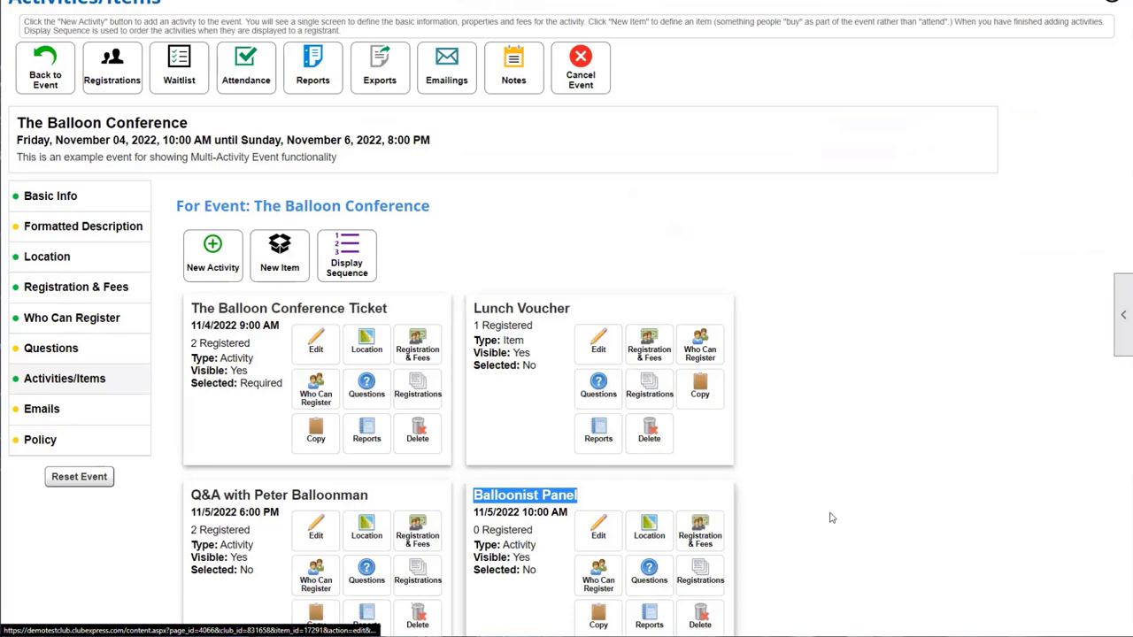
scroll(841, 513, "down", 2)
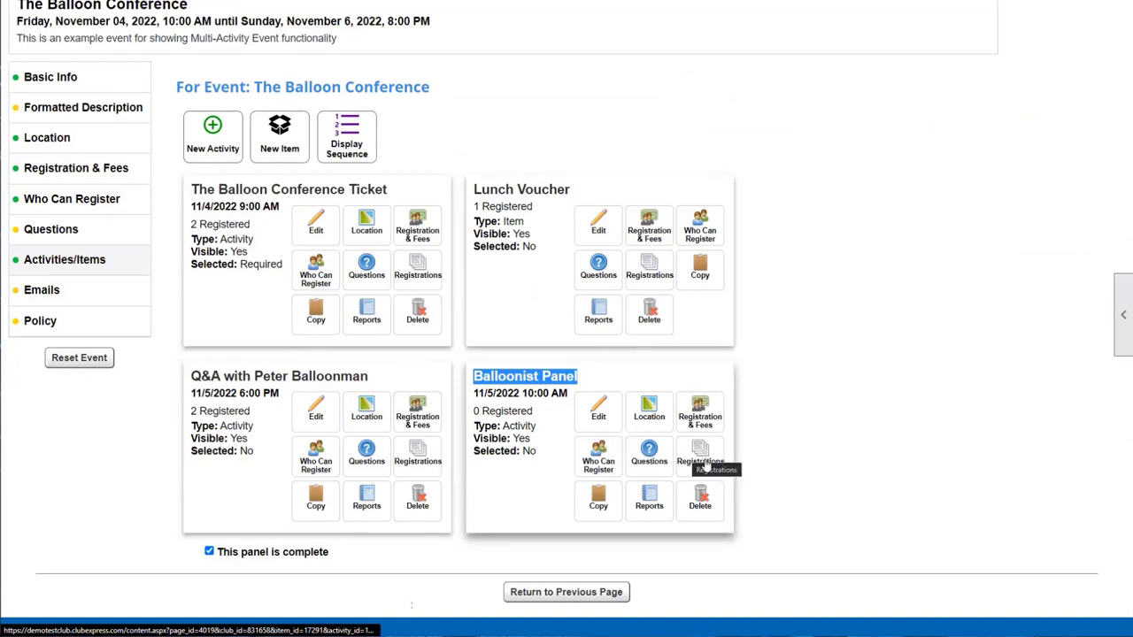
left_click(779, 451)
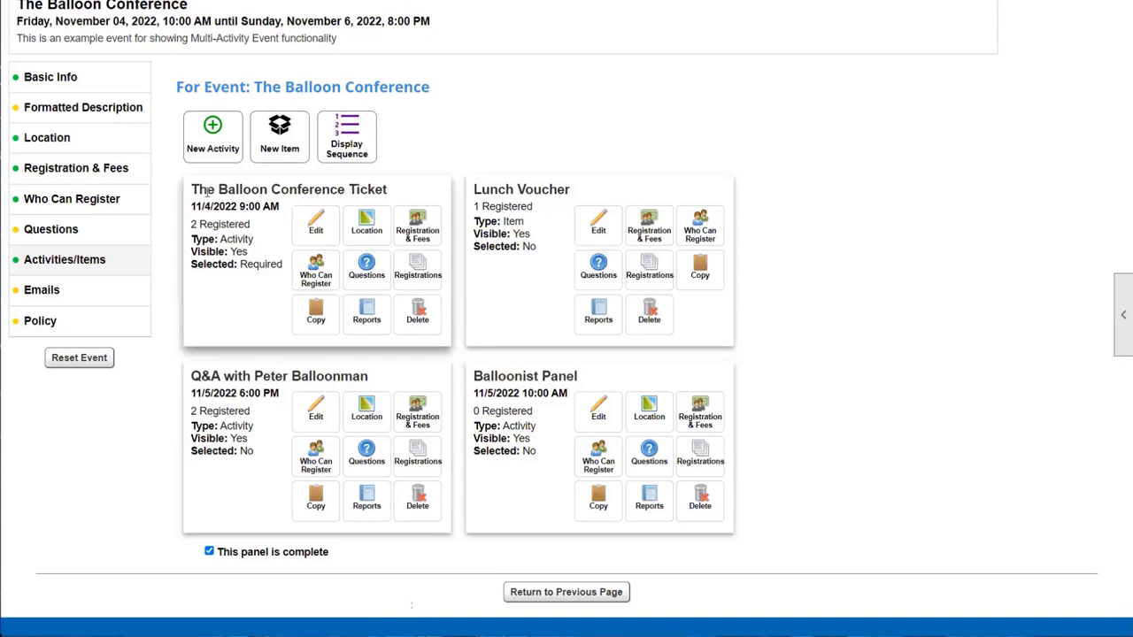
left_click_drag(207, 190, 412, 192)
Check The Balloon Conference Ticket's two paid registrations from 10/26/2022, then return to Activities/Items.
left_click(421, 276)
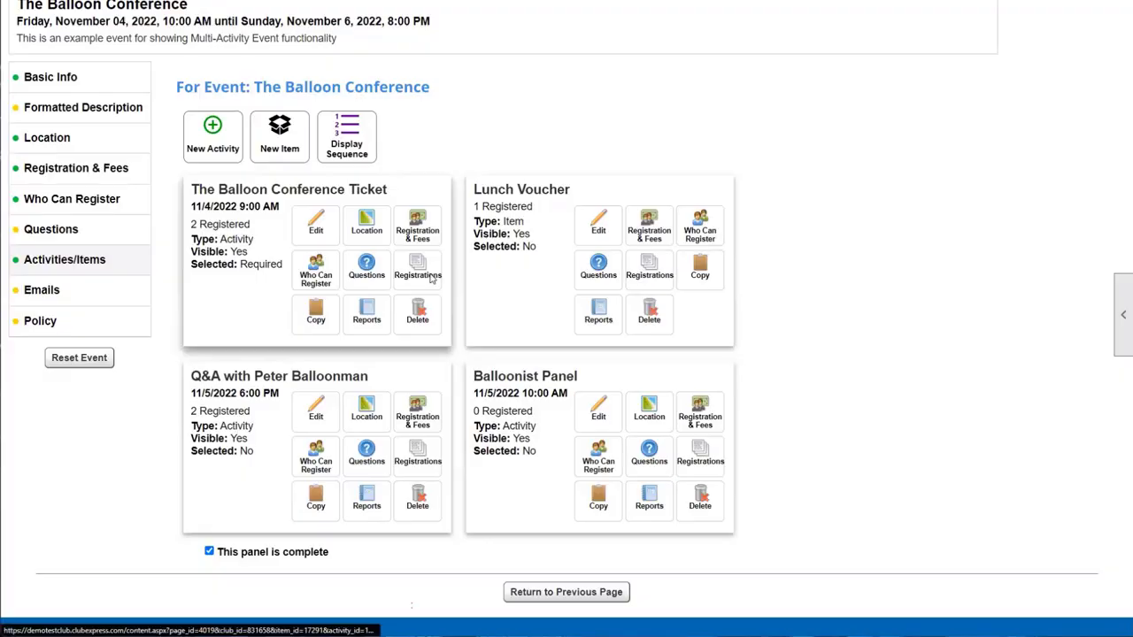
scroll(160, 363, "down", 2)
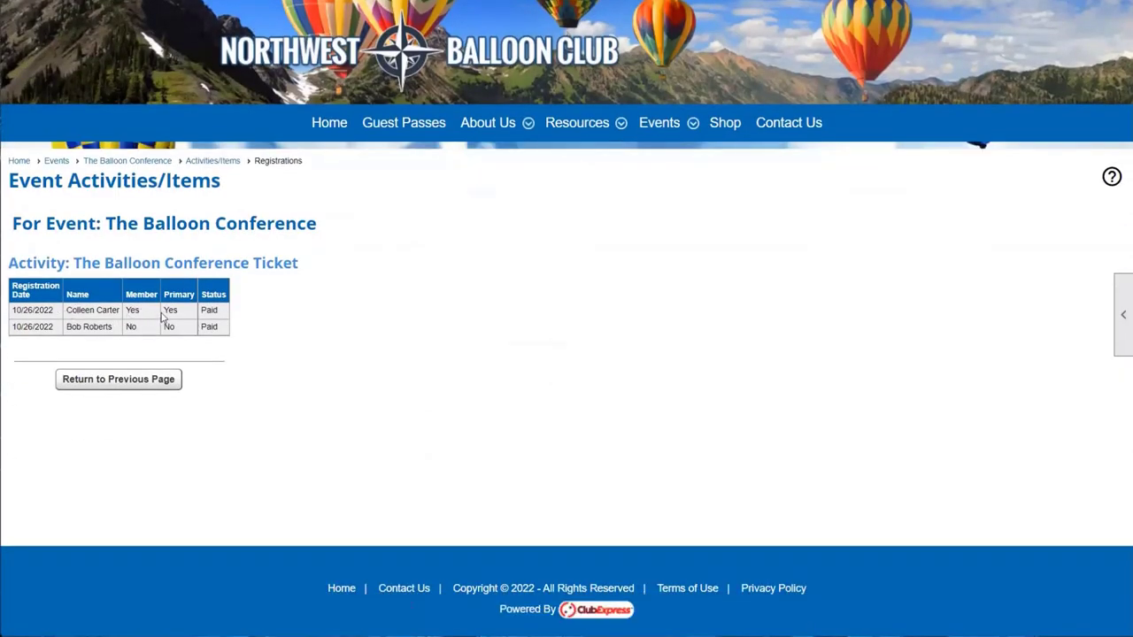
left_click_drag(167, 310, 218, 310)
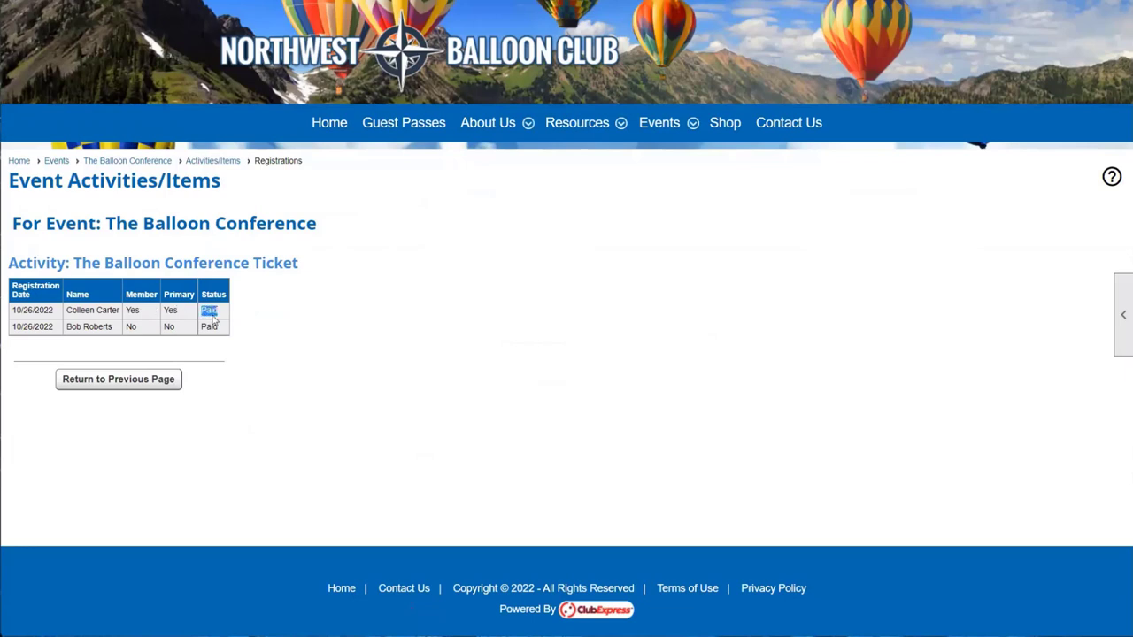
left_click_drag(53, 310, 113, 329)
left_click(52, 311)
left_click(113, 330)
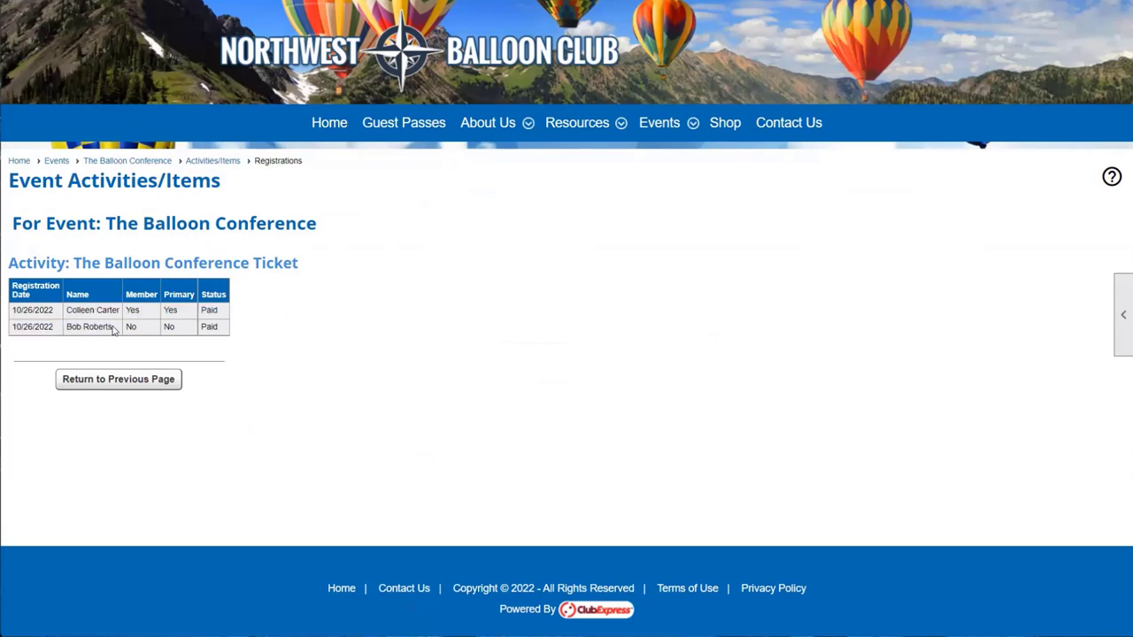
left_click(109, 377)
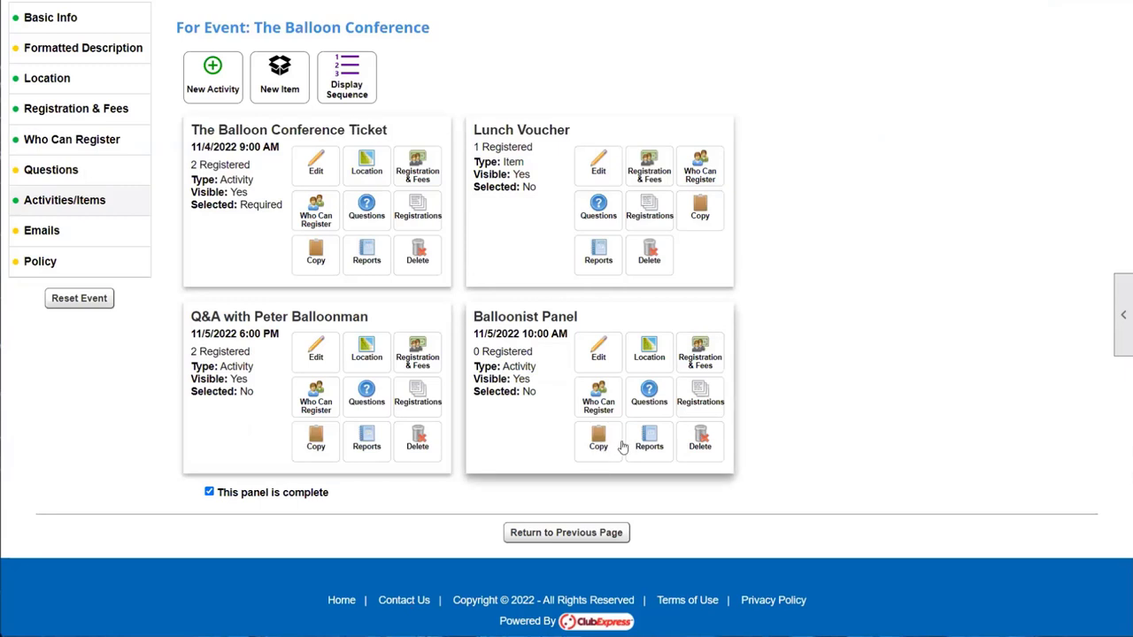
Copy Balloonist Panel as 'Balloonist Panel - Day 3' and dismiss the copied message.
scroll(561, 451, "up", 1)
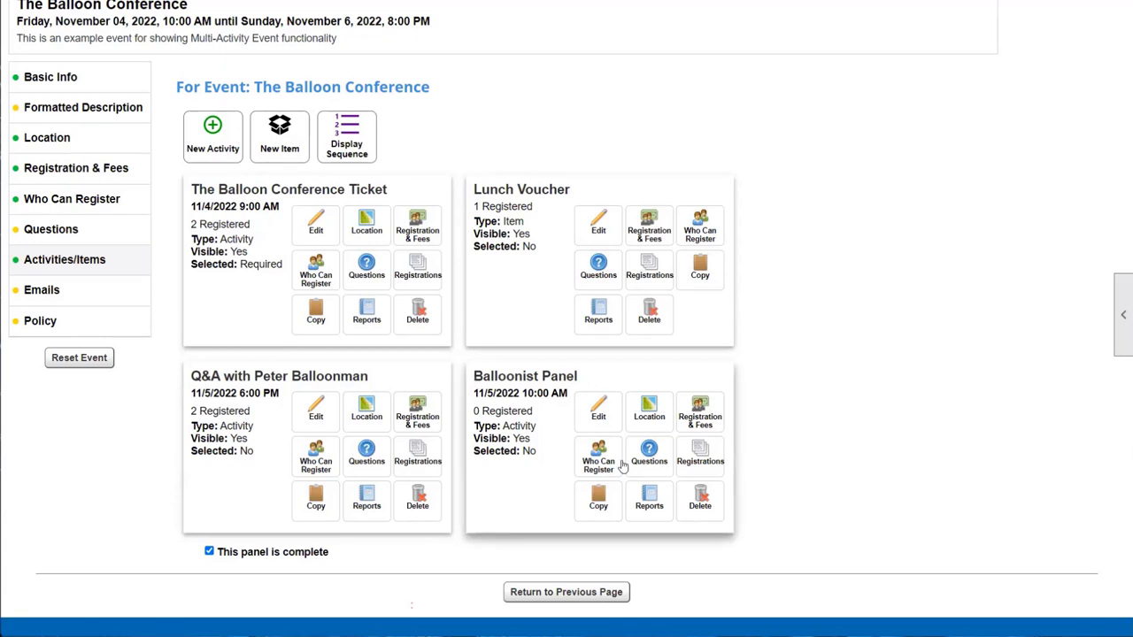
left_click(601, 504)
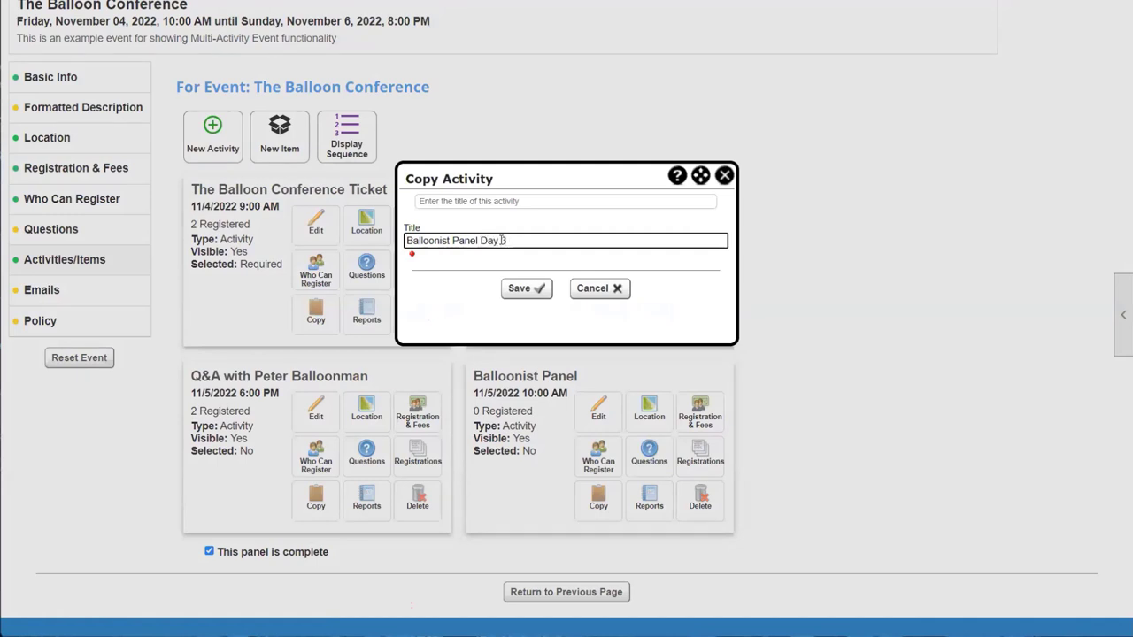
type("-")
left_click(525, 289)
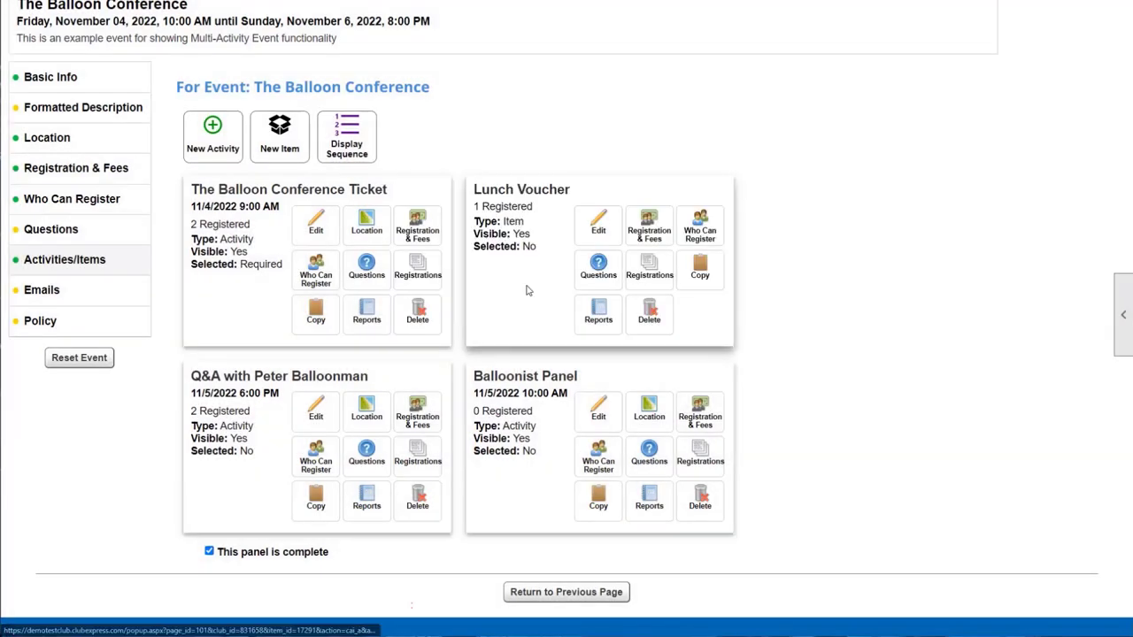
scroll(549, 231, "down", 2)
left_click(564, 178)
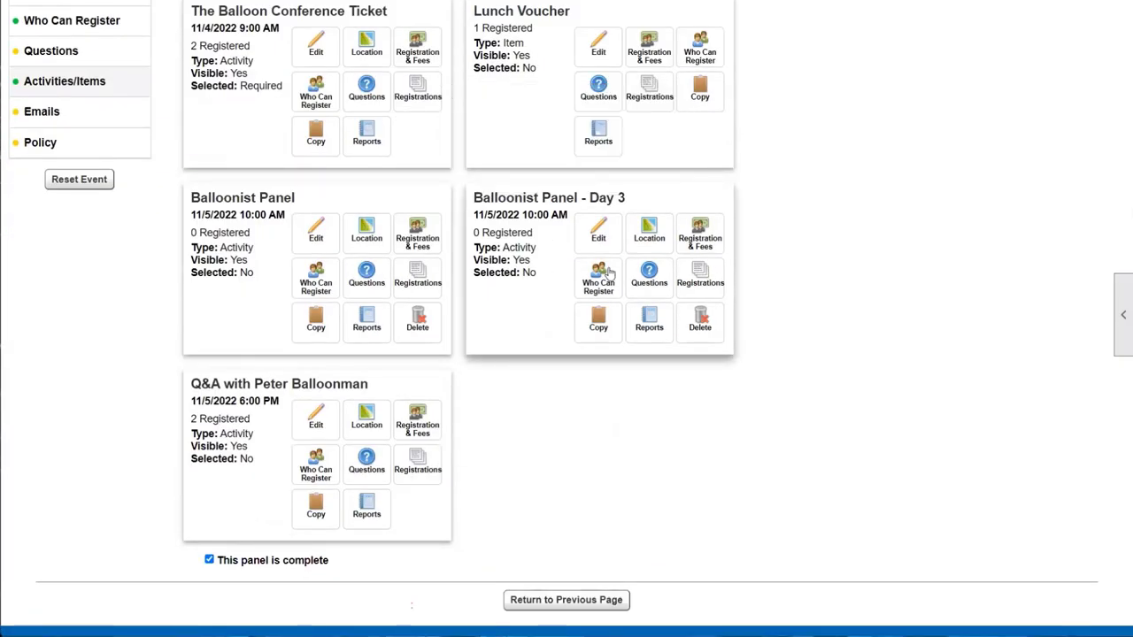
Compare the new Day 3 card with the original Balloonist Panel card.
scroll(292, 252, "up", 1)
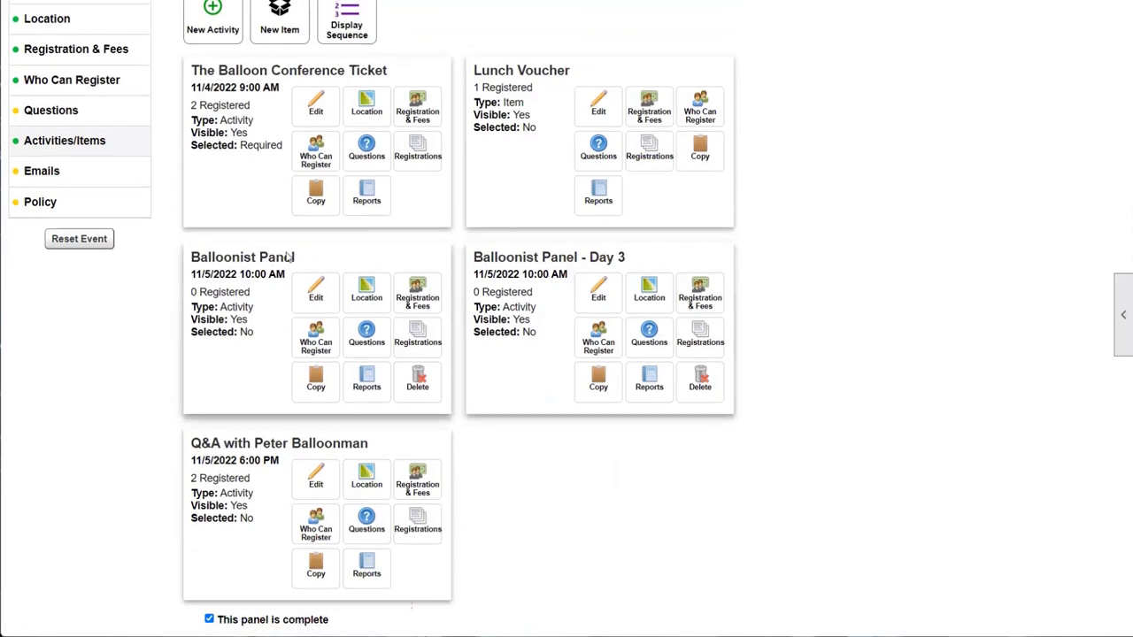
left_click_drag(253, 256, 312, 263)
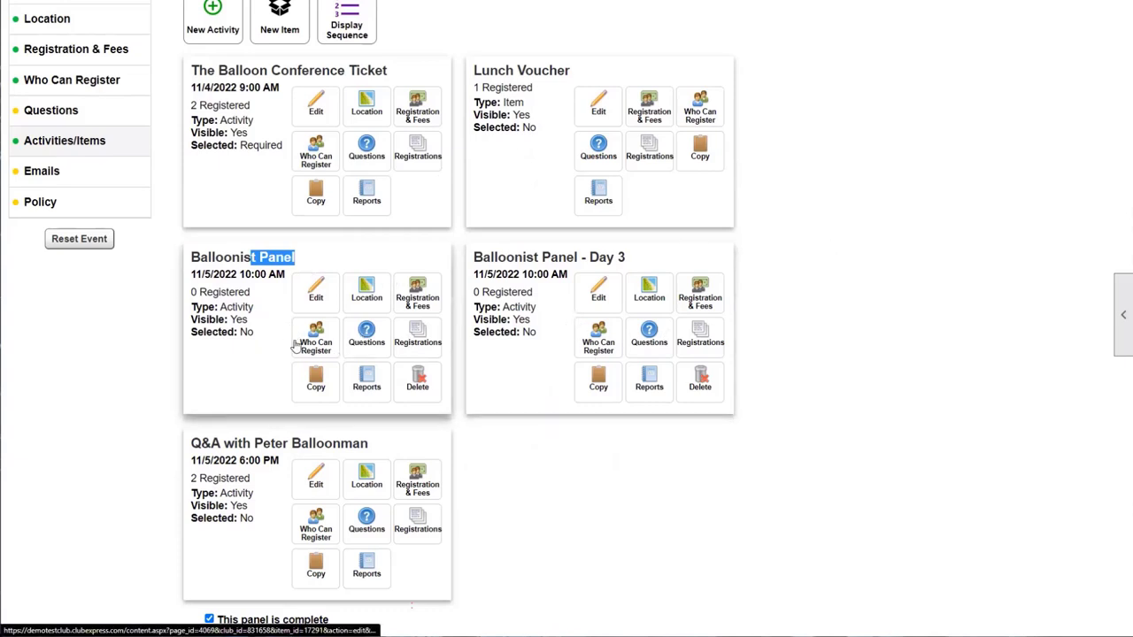
triple_click(204, 296)
left_click(242, 294)
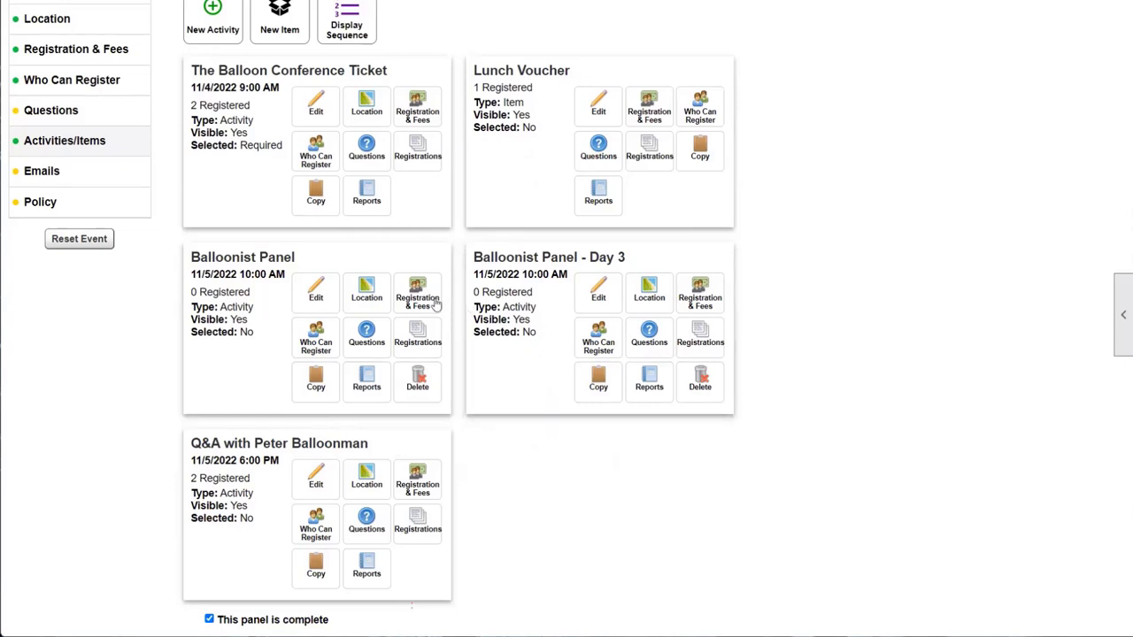
scroll(493, 341, "down", 1)
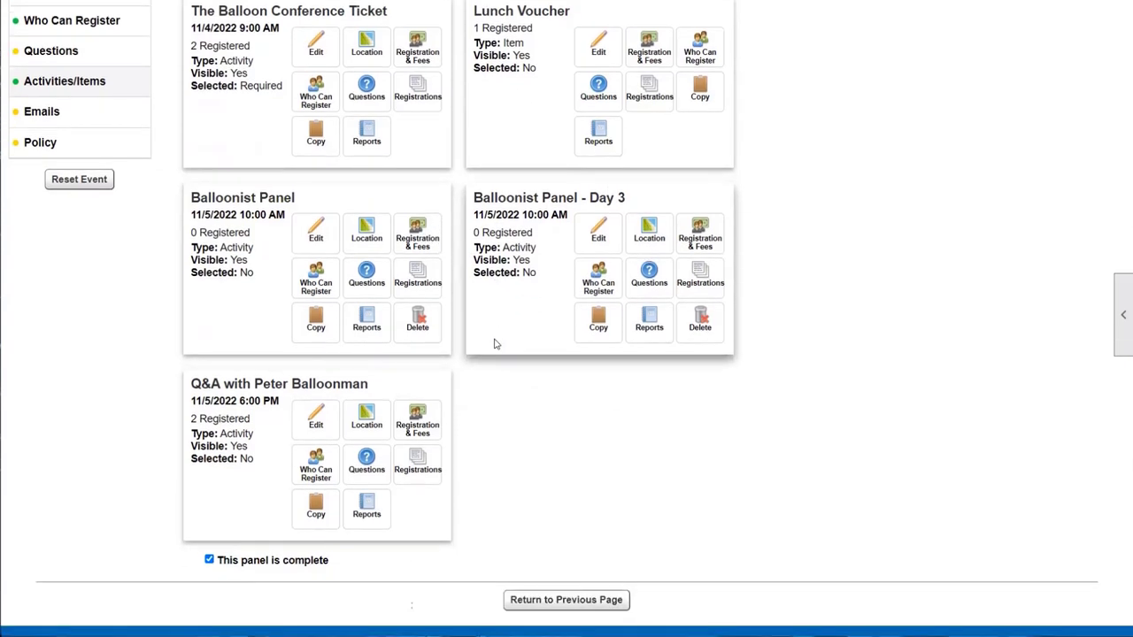
scroll(492, 340, "up", 2)
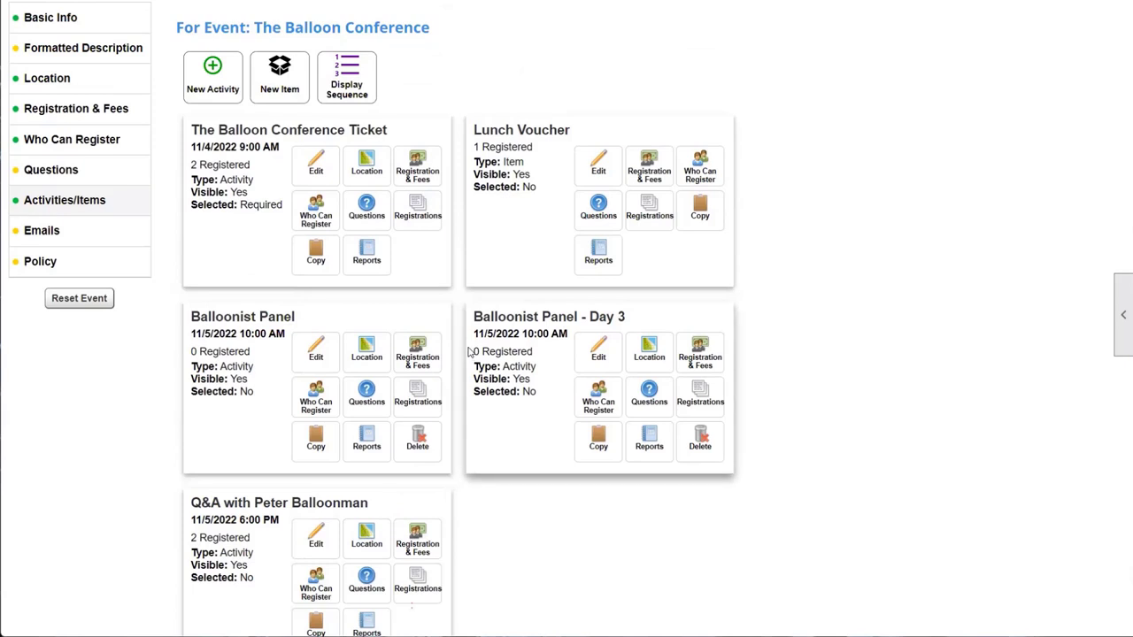
scroll(469, 351, "down", 1)
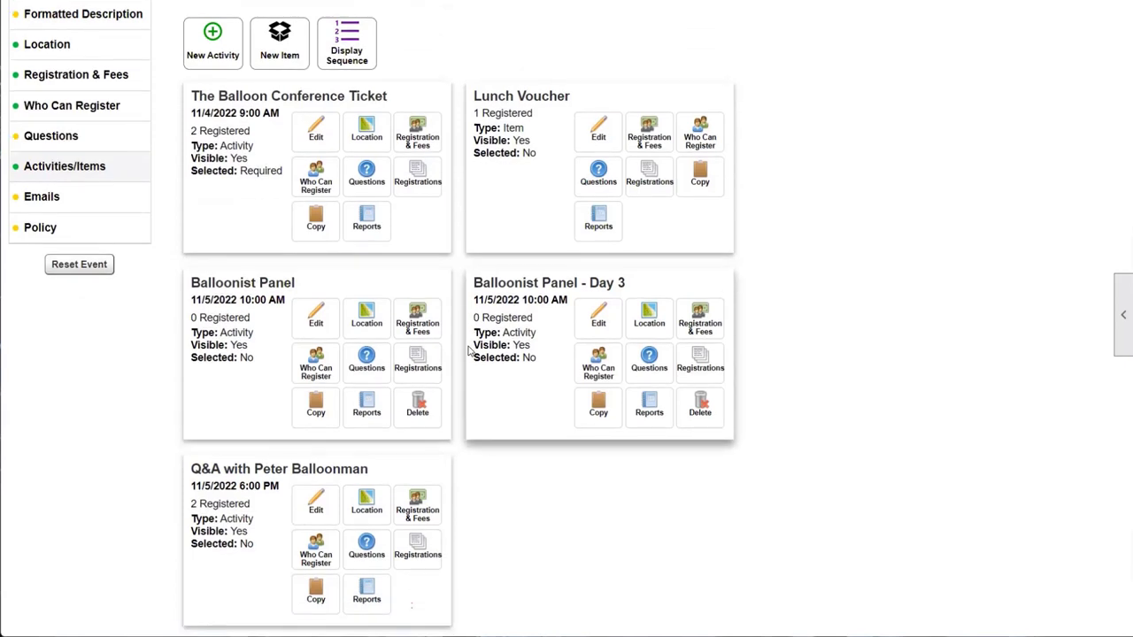
left_click(656, 385)
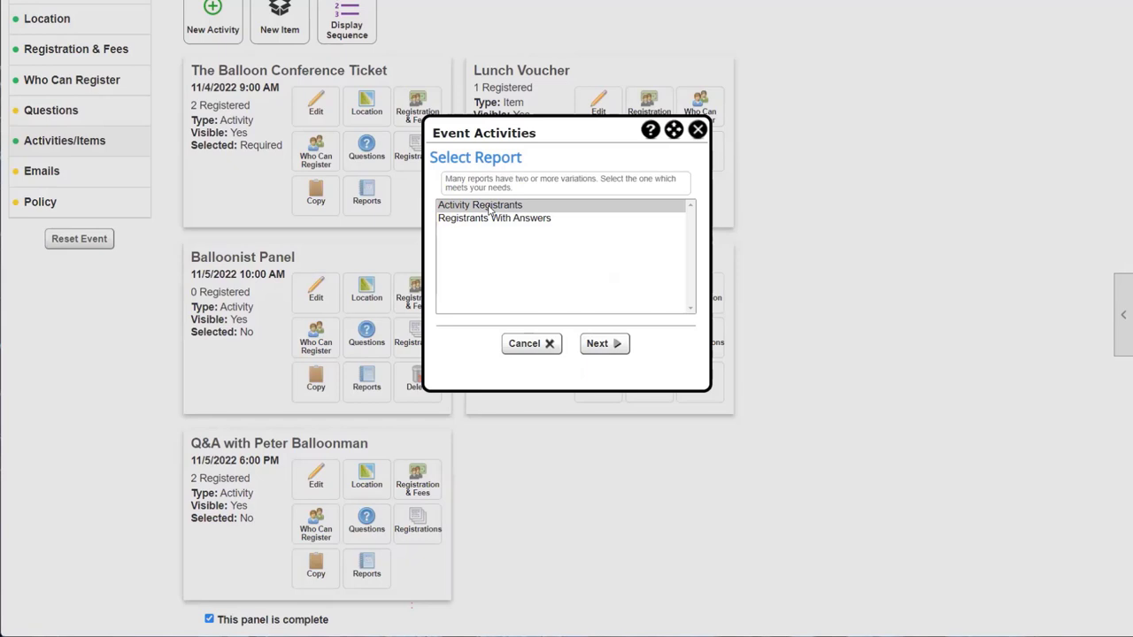
left_click(489, 218)
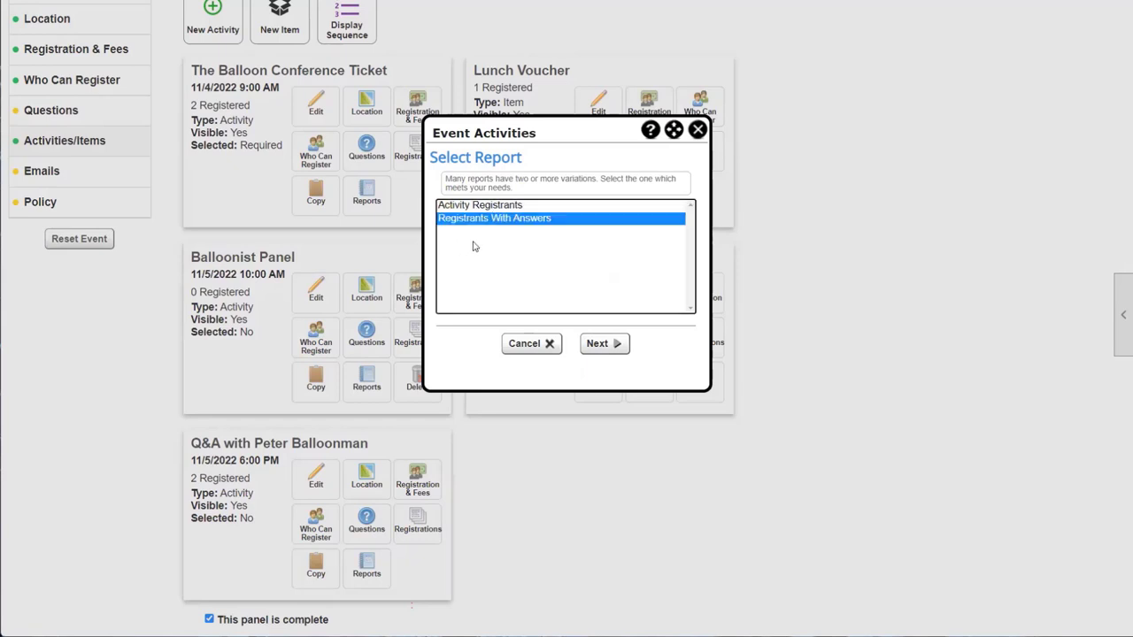
left_click_drag(526, 135, 347, 156)
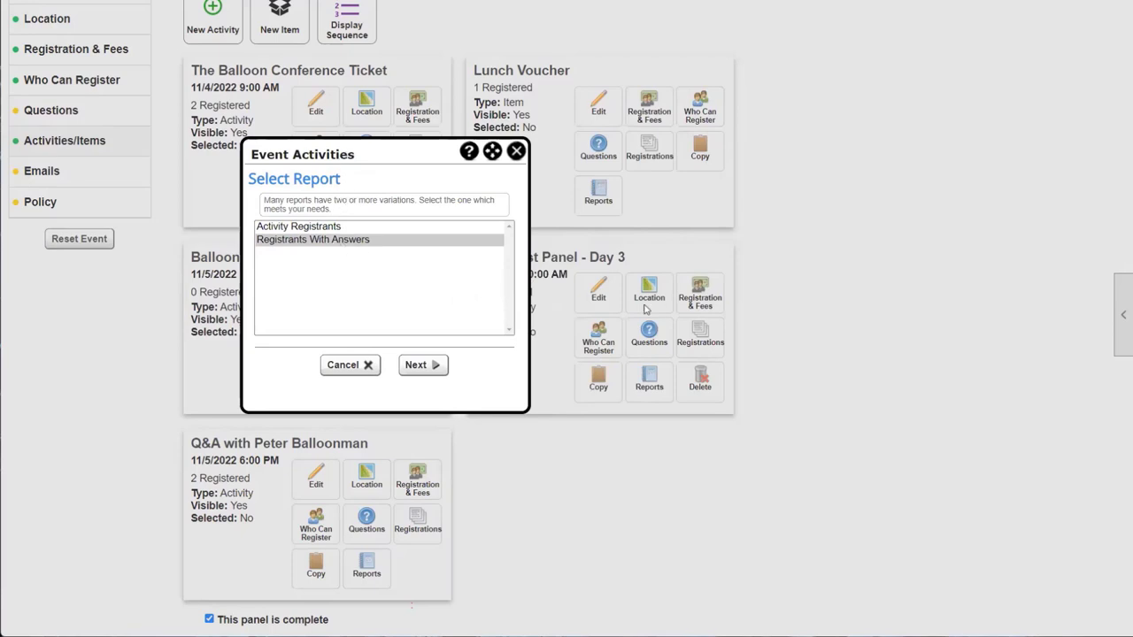
left_click(516, 152)
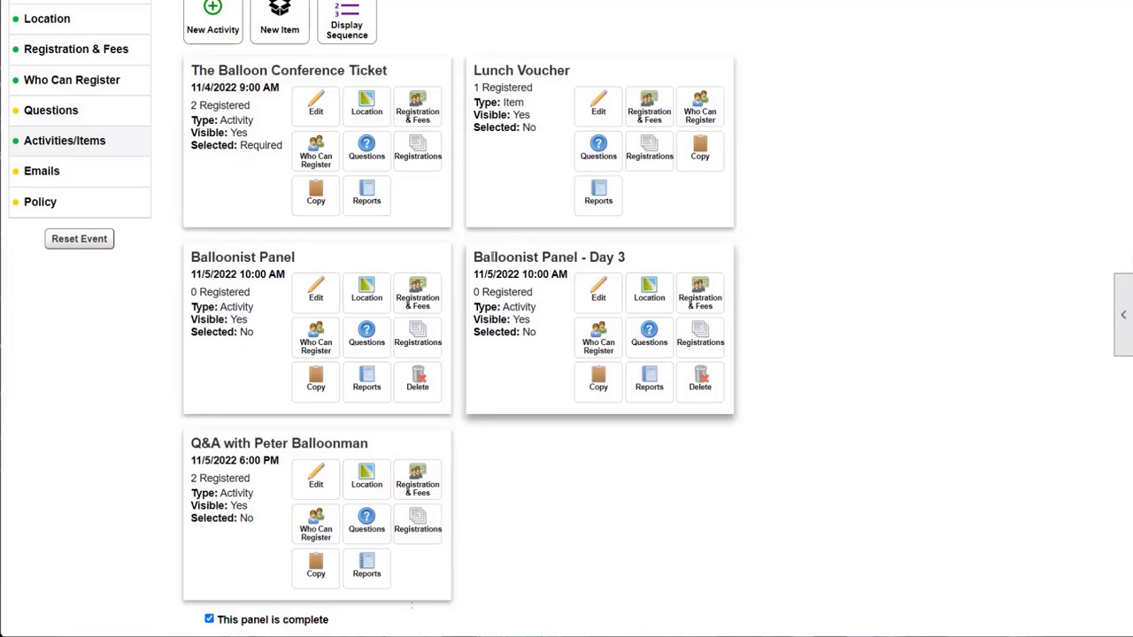
left_click_drag(473, 257, 628, 258)
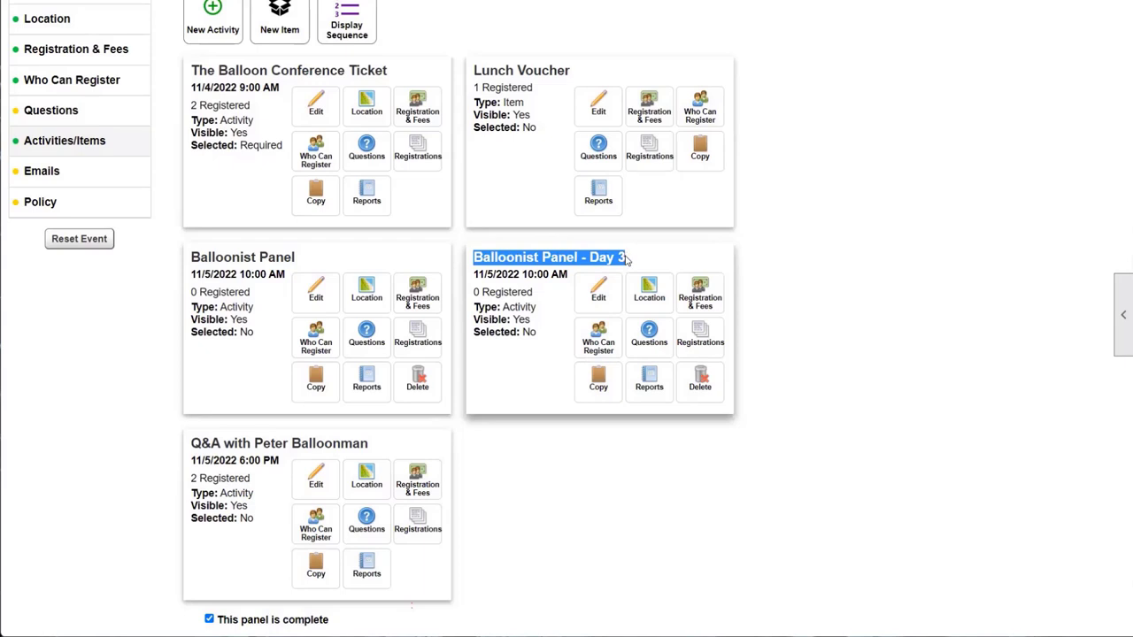
left_click(653, 388)
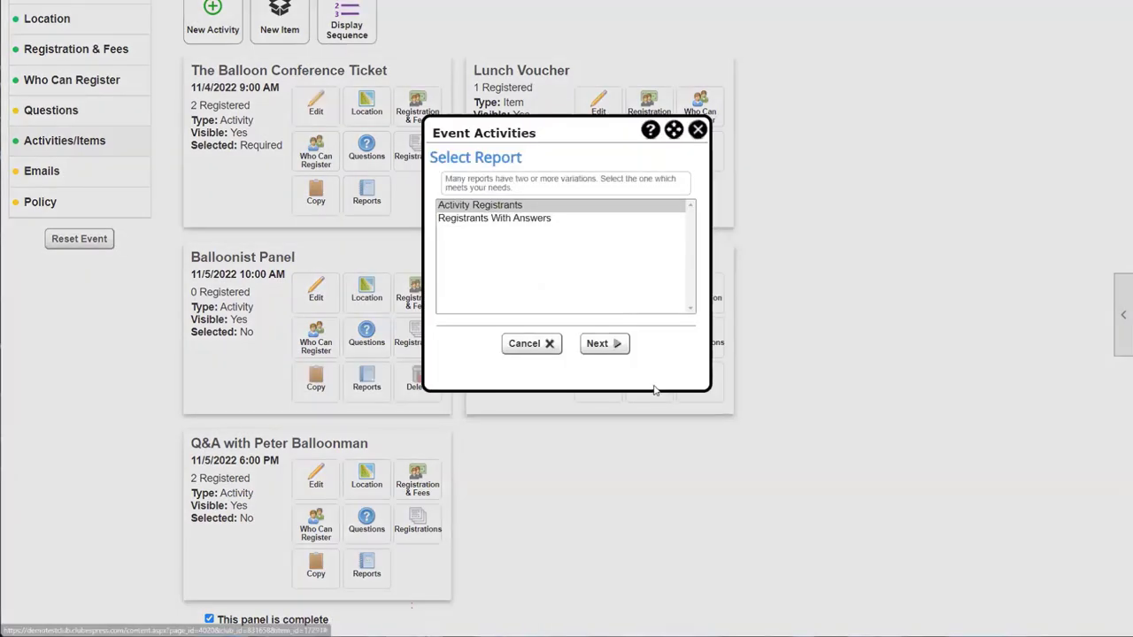
left_click(551, 221)
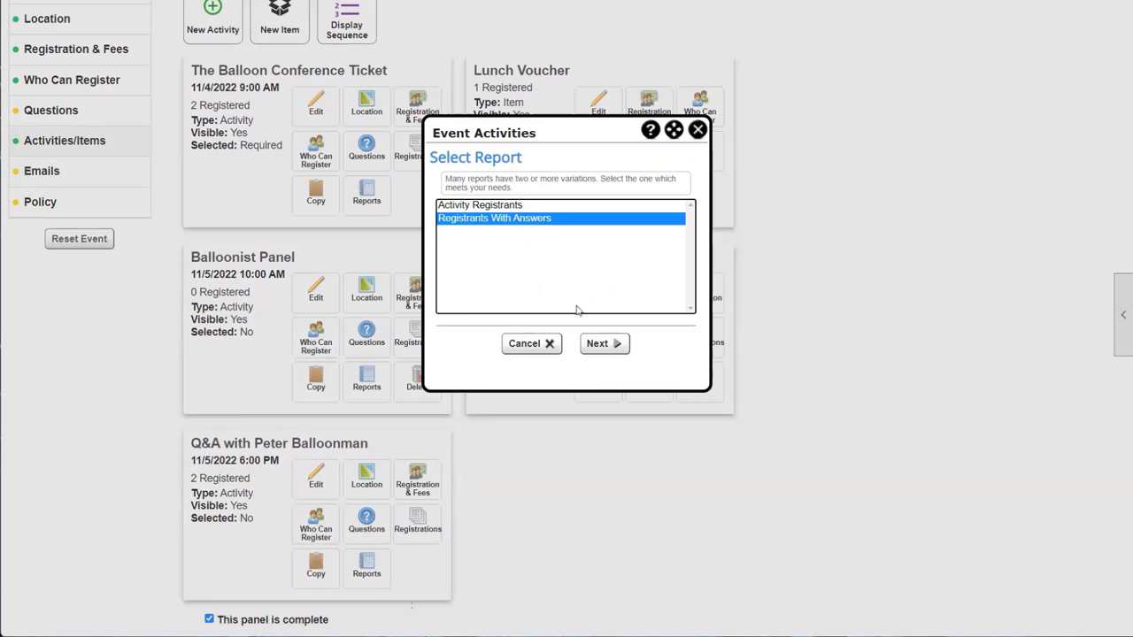
left_click(593, 344)
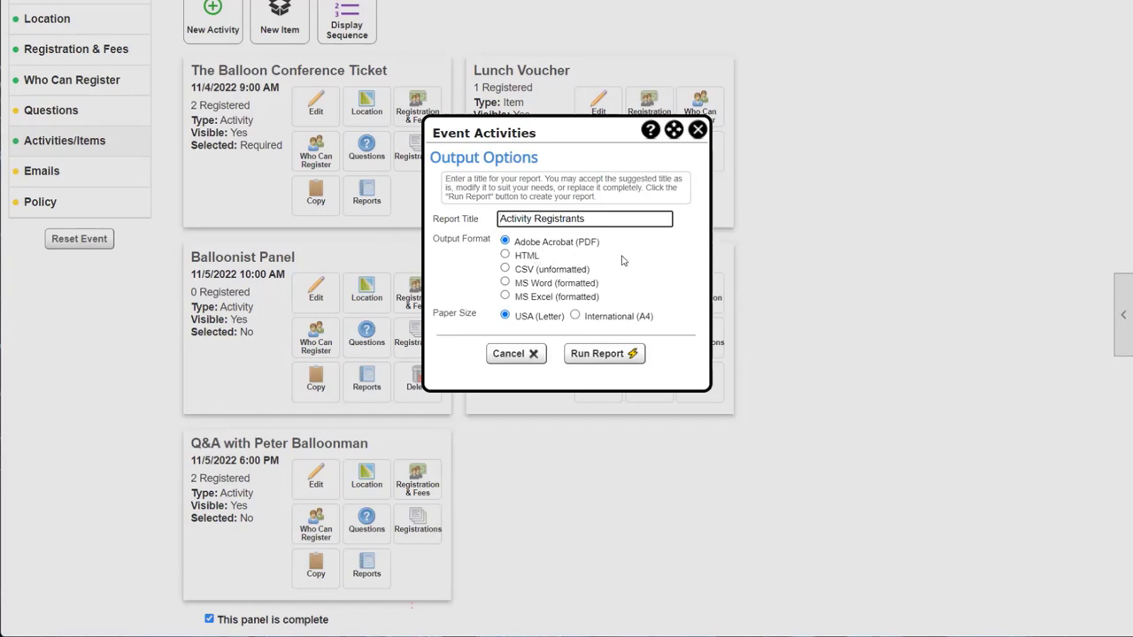
left_click(697, 131)
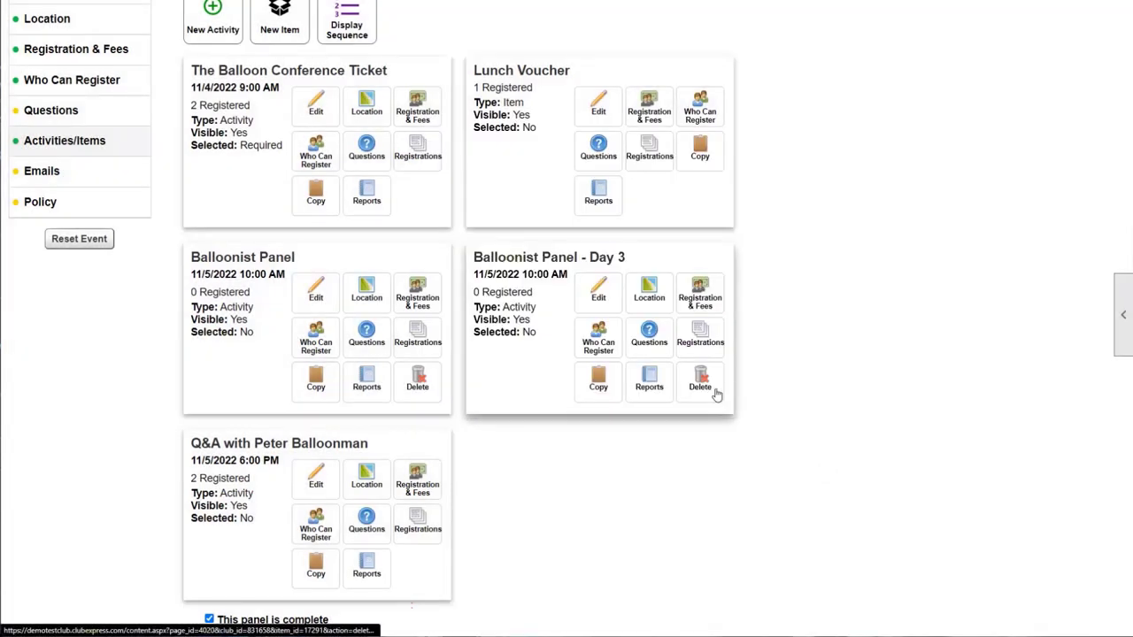
Delete the Balloonist Panel - Day 3 card, confirming the prompt and the deleted message.
scroll(715, 395, "up", 1)
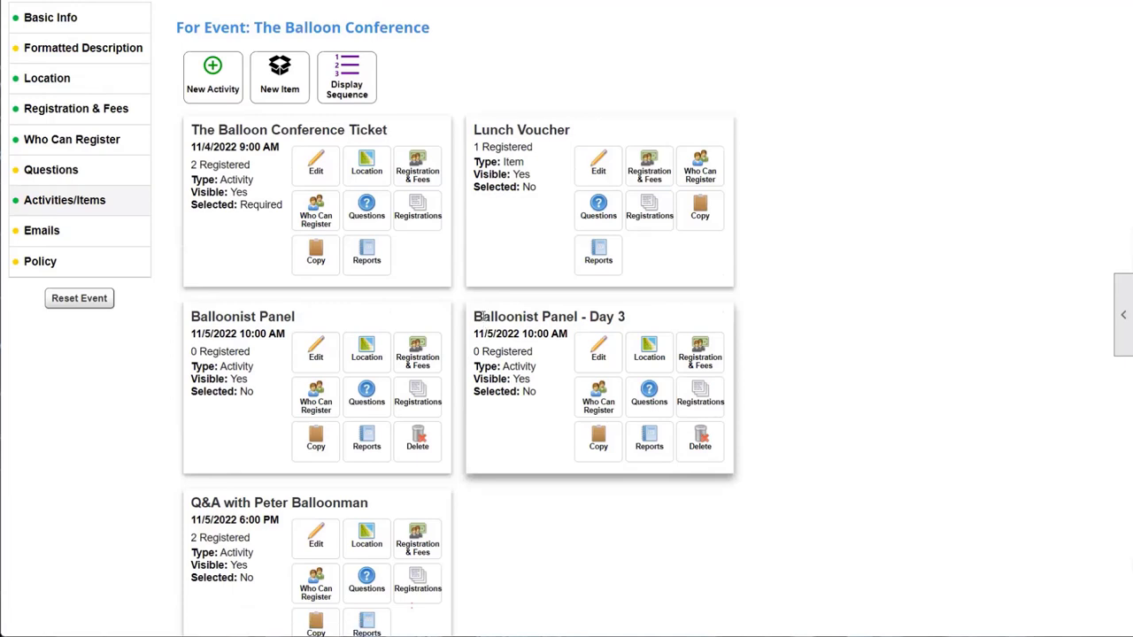
left_click_drag(482, 317, 624, 316)
left_click(624, 317)
left_click(699, 439)
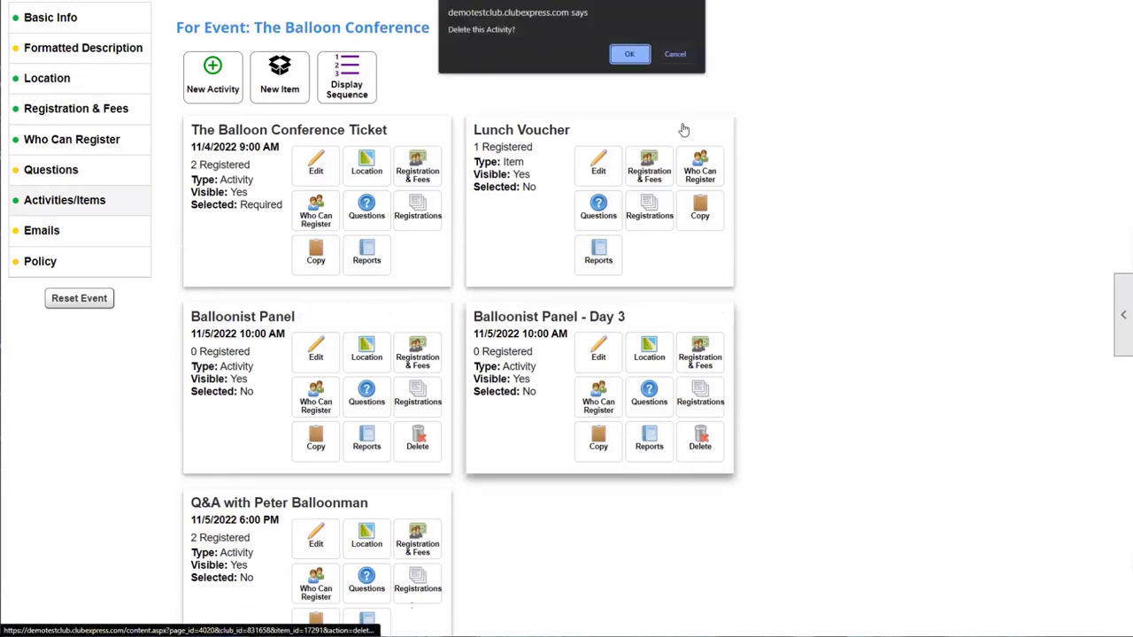
left_click(633, 54)
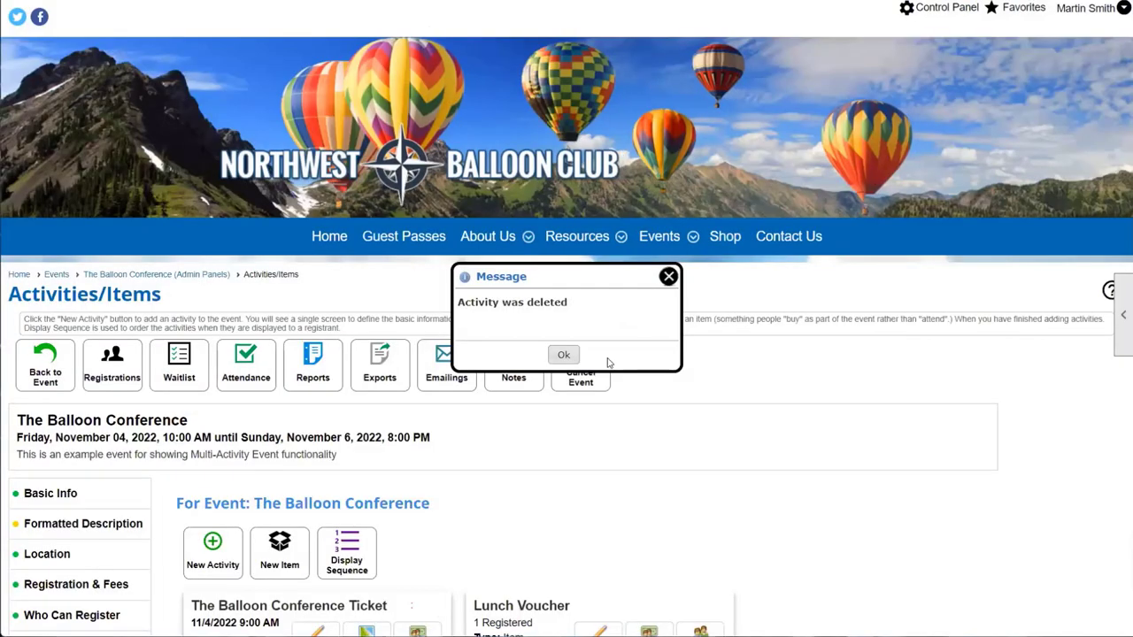
left_click(563, 354)
scroll(557, 366, "down", 5)
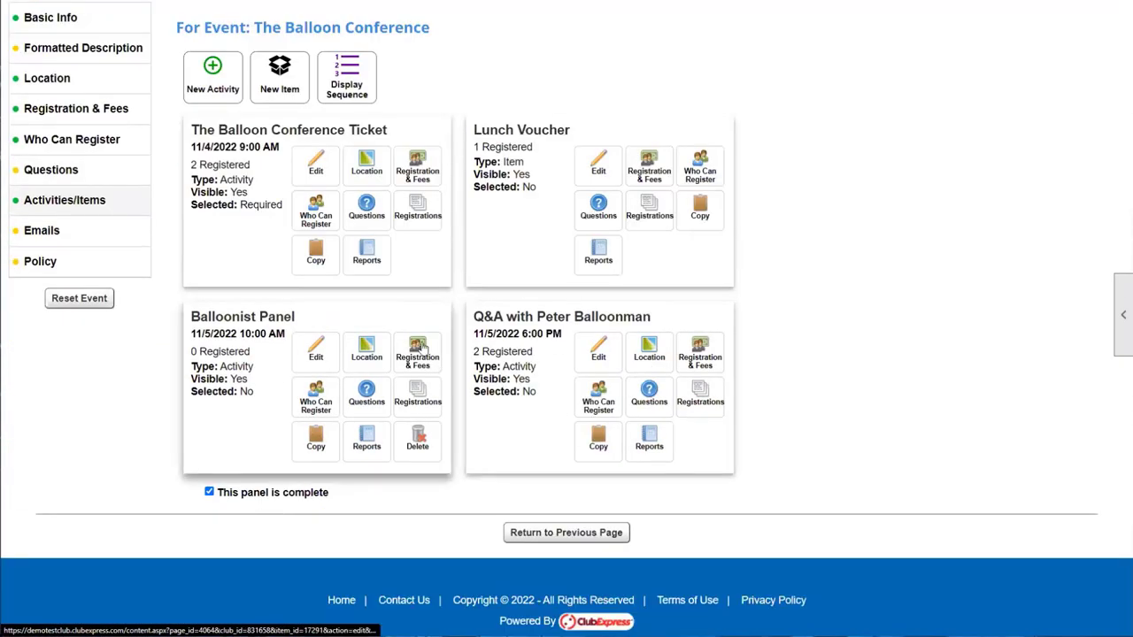
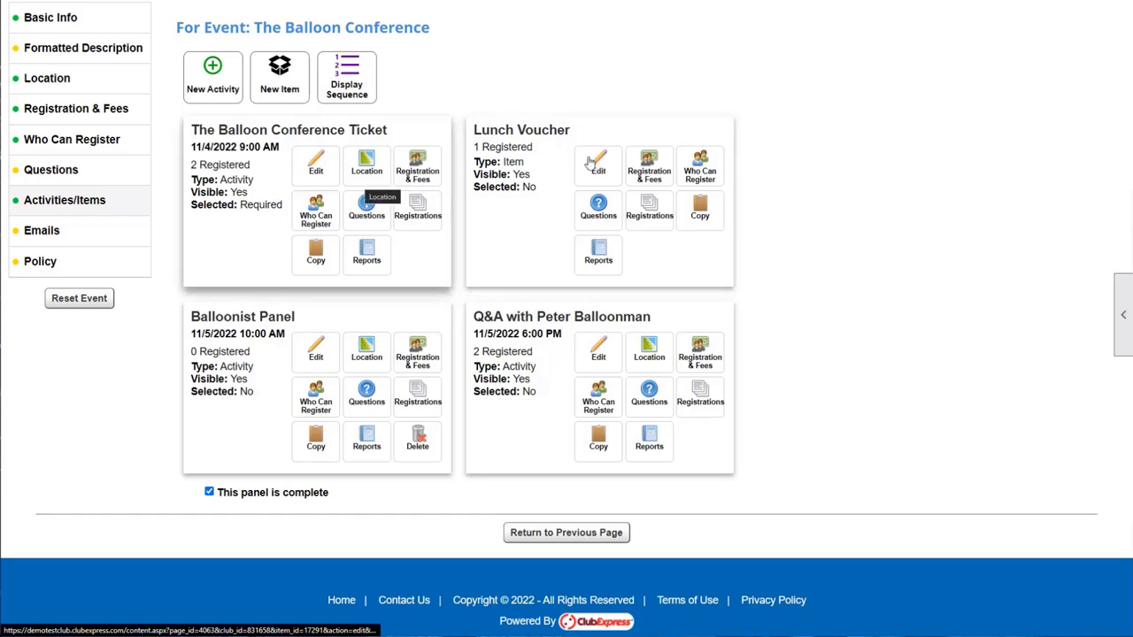
Open the Lunch Voucher's Registration & Fees settings and review its Item Quantities section.
left_click(640, 181)
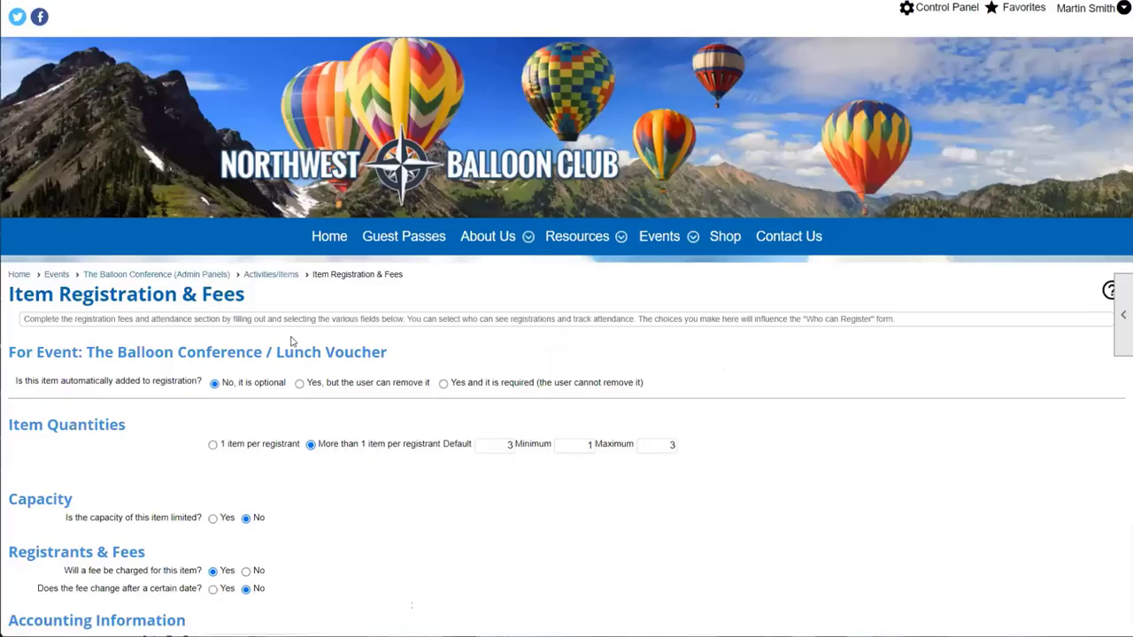
scroll(474, 284, "down", 2)
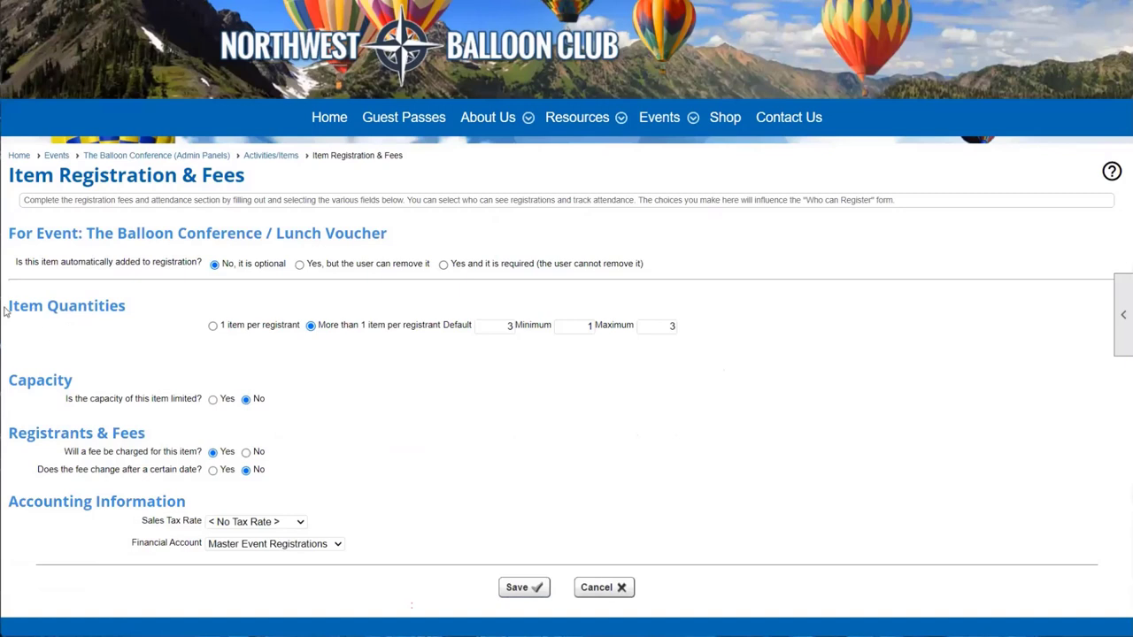
left_click_drag(4, 307, 146, 316)
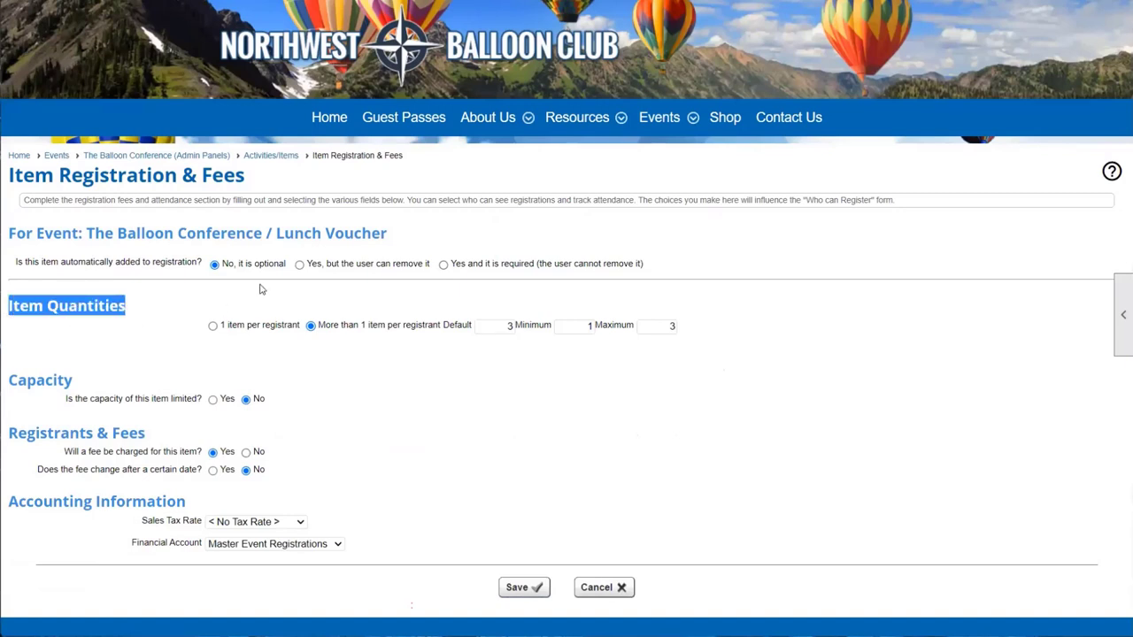
left_click_drag(277, 233, 399, 235)
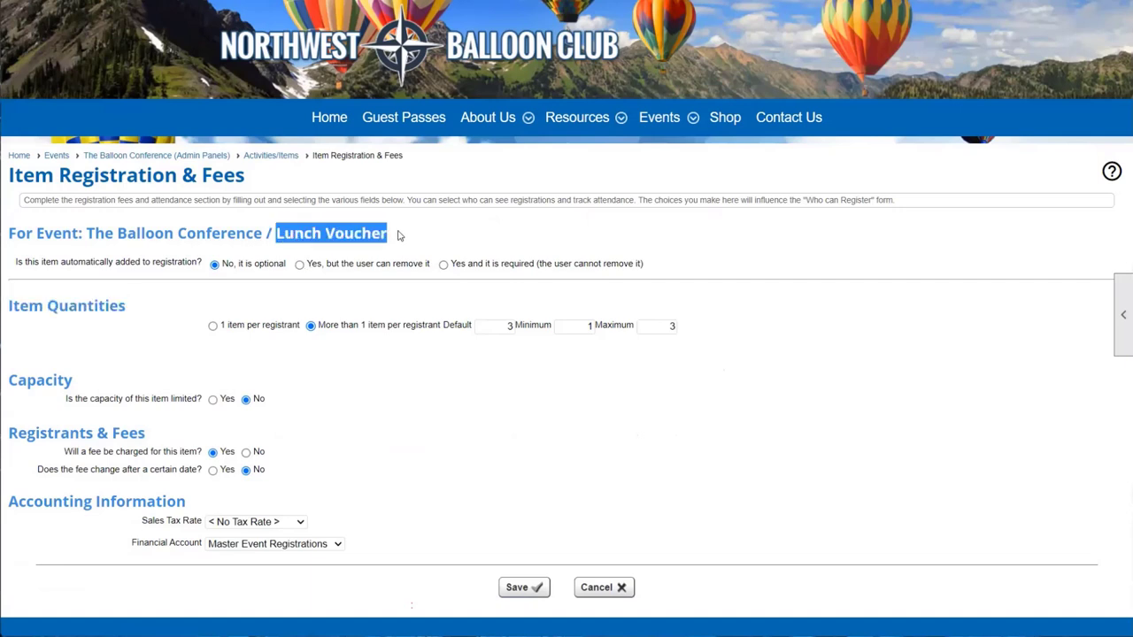
left_click(306, 234)
left_click_drag(279, 232, 327, 232)
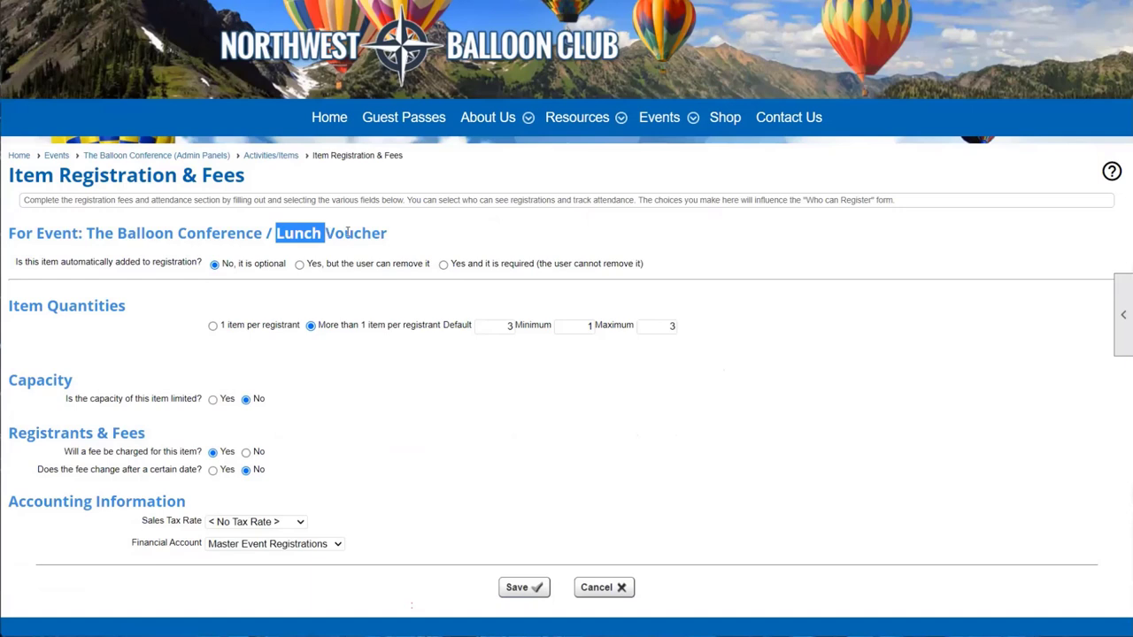
left_click(348, 232)
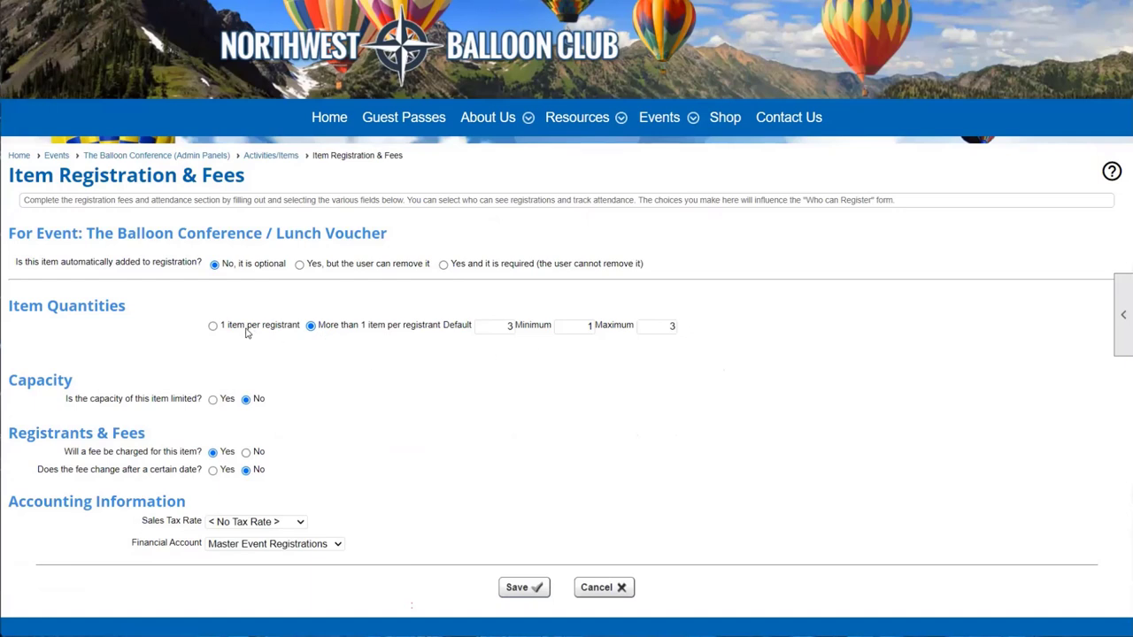
Allow more than one Lunch Voucher per registrant: default 1, minimum 1, maximum 3.
left_click(213, 325)
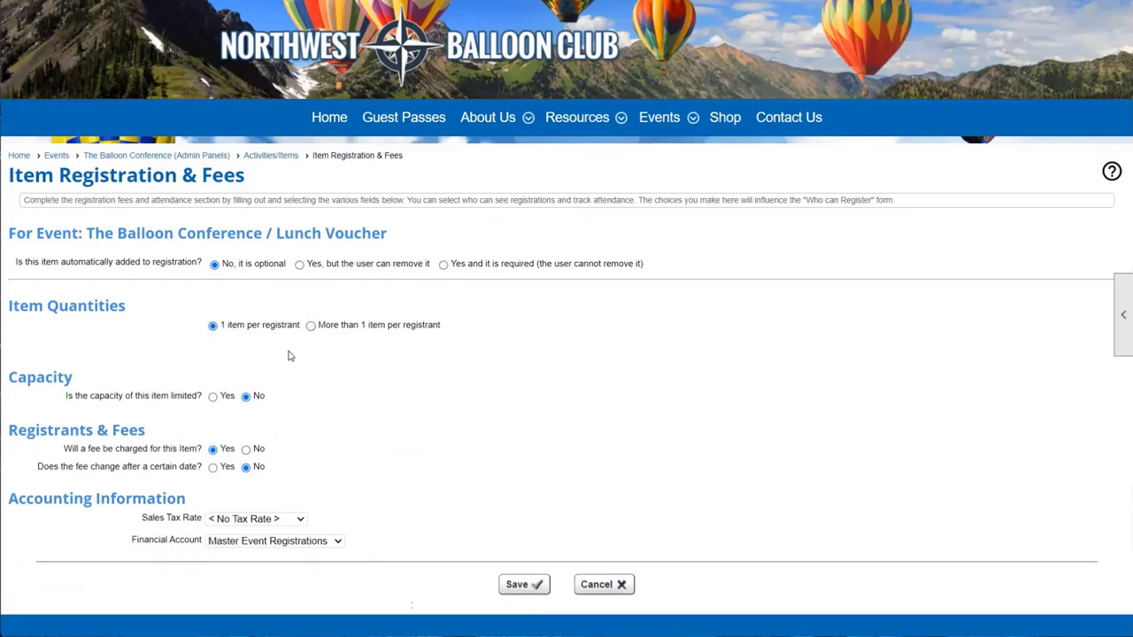
left_click(311, 325)
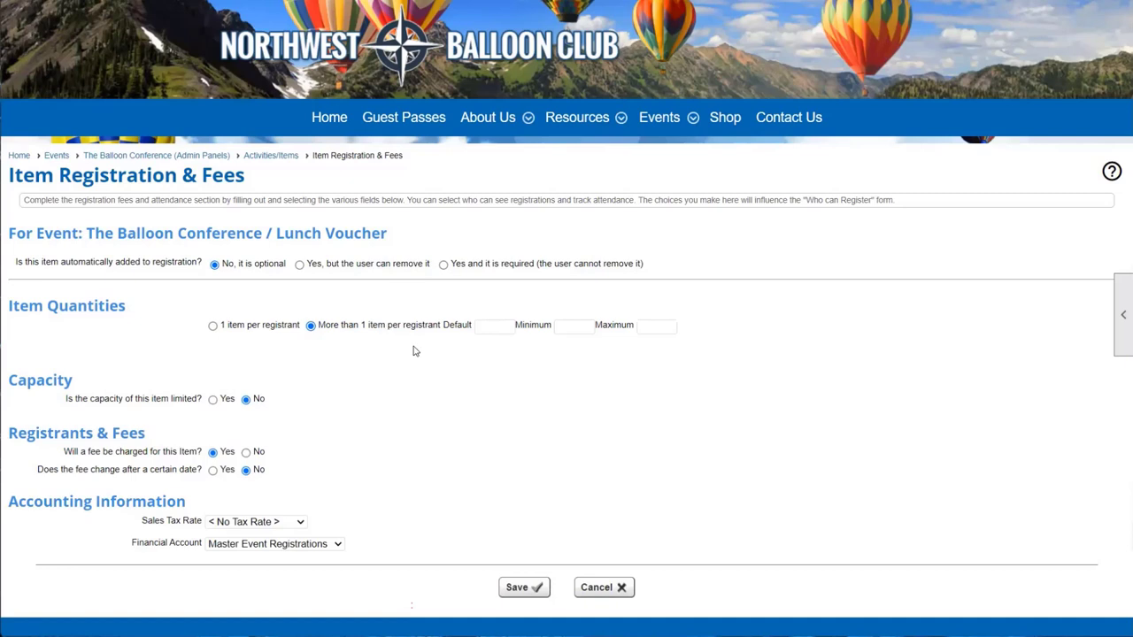
left_click(482, 325)
type("1")
left_click(563, 324)
type("1")
left_click(652, 327)
left_click(617, 384)
Mark the Lunch Voucher's capacity as limited.
left_click_drag(66, 399, 177, 403)
left_click(177, 403)
left_click(215, 399)
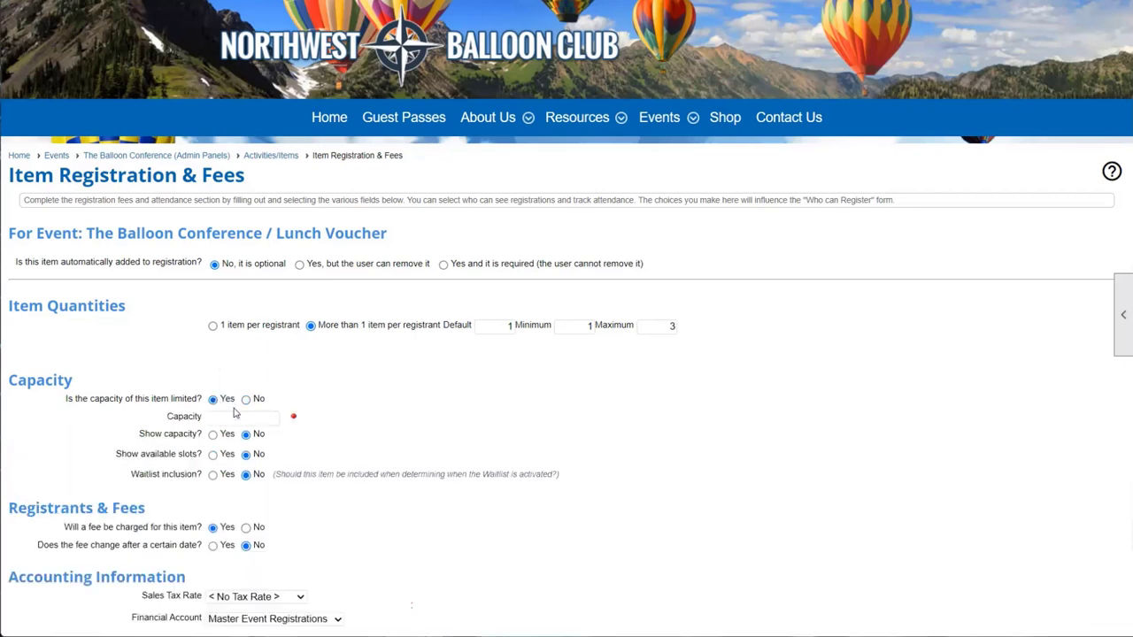
Switch the Lunch Voucher's capacity back to unlimited, leaving the waitlist option unchanged.
left_click(247, 420)
left_click_drag(131, 478, 208, 480)
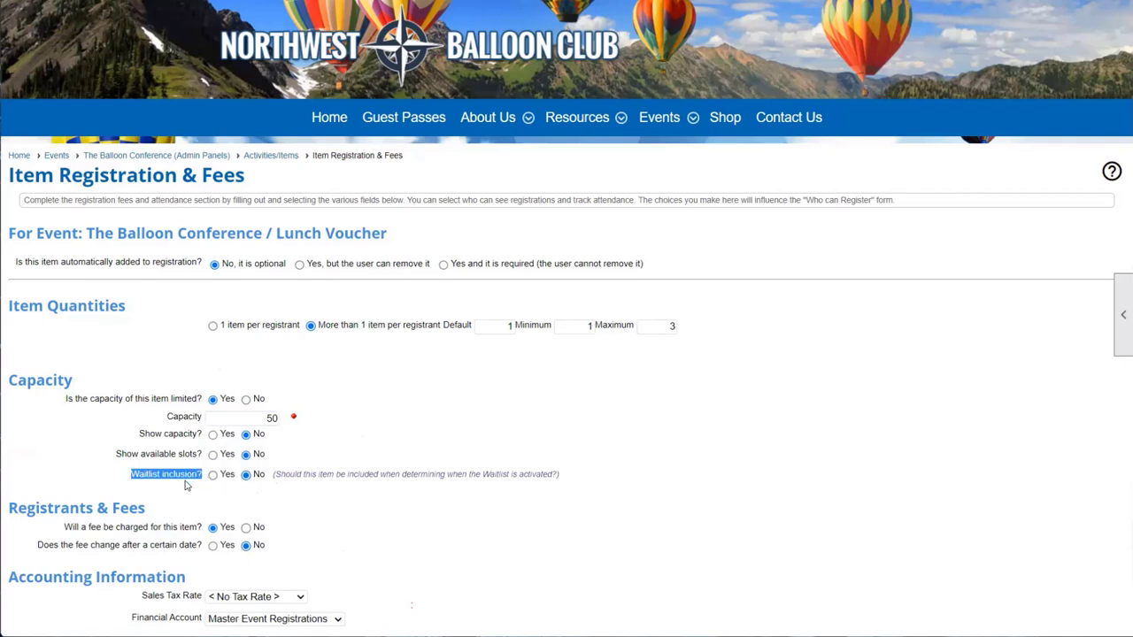
left_click(135, 477)
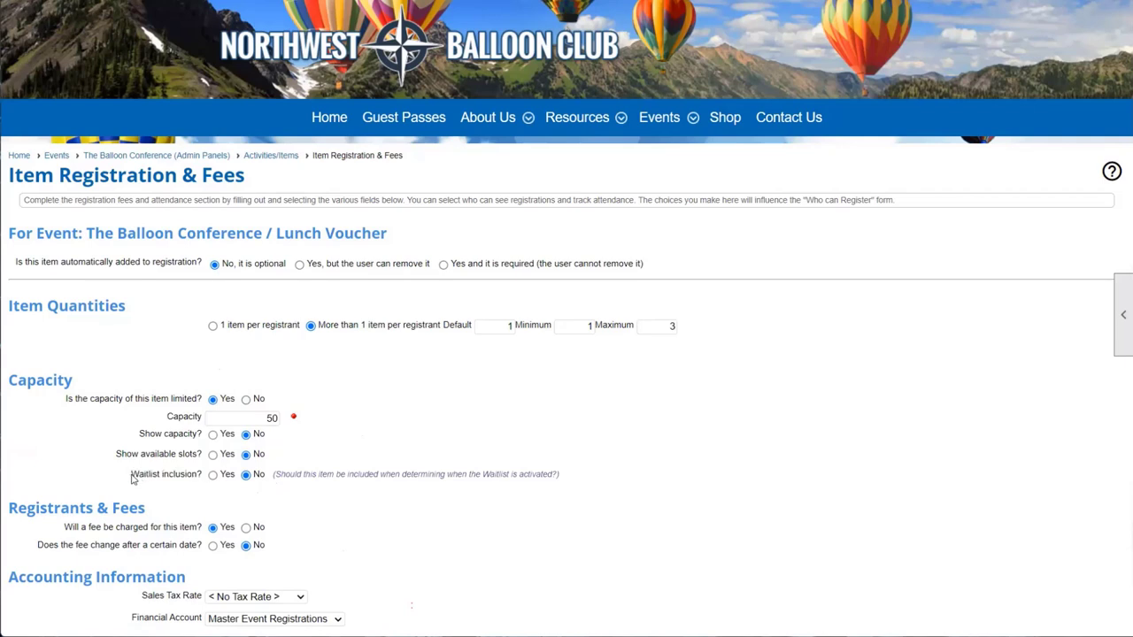
left_click_drag(133, 477, 204, 480)
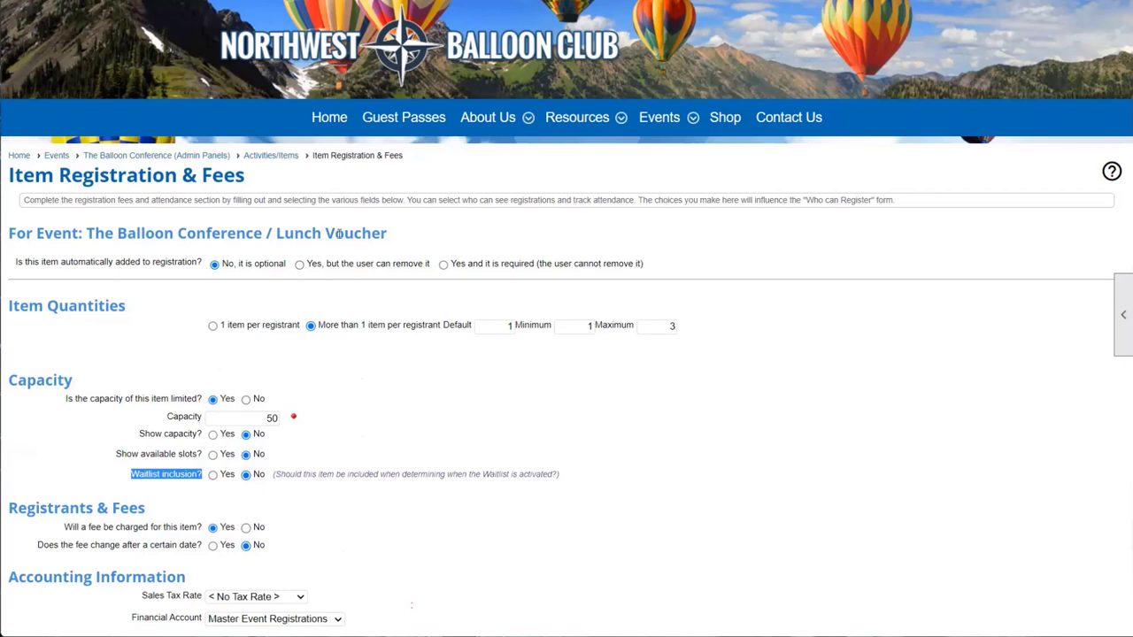
left_click(247, 401)
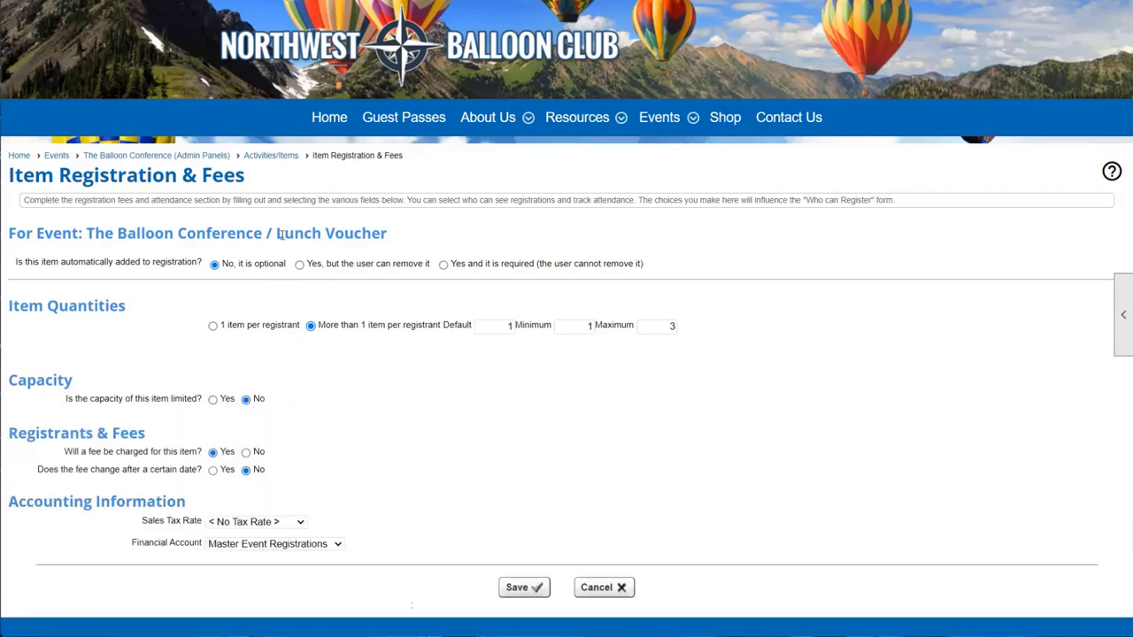
Save the Lunch Voucher settings.
left_click_drag(280, 232, 354, 235)
left_click(364, 237)
left_click(525, 588)
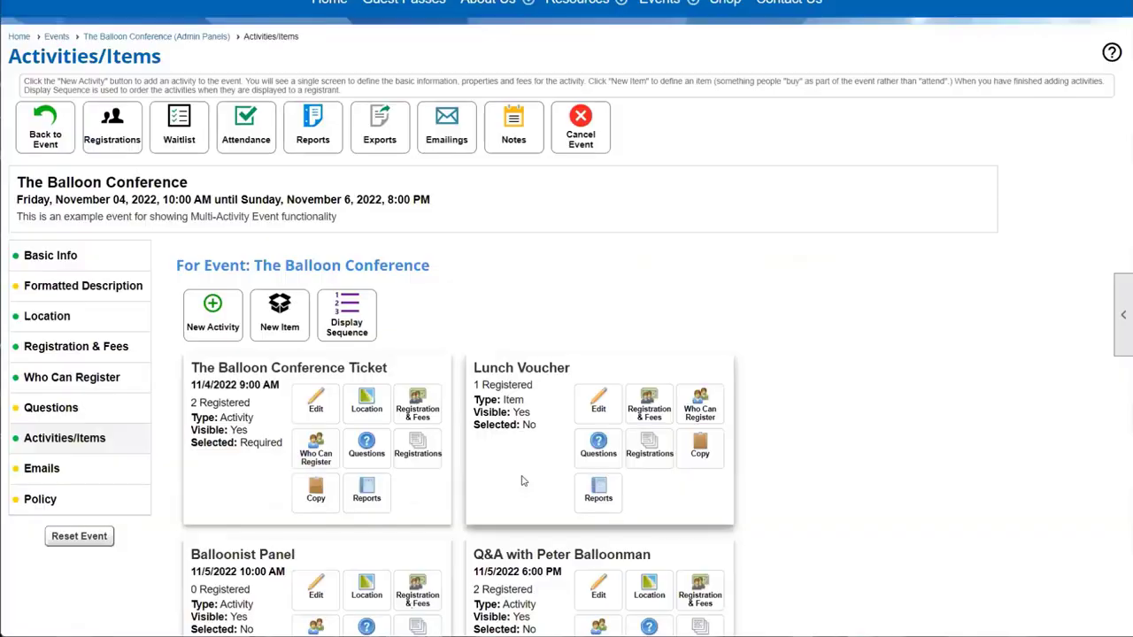
Return to the event admin page and open The Balloon Conference's public Event View.
scroll(531, 480, "down", 2)
scroll(577, 346, "down", 1)
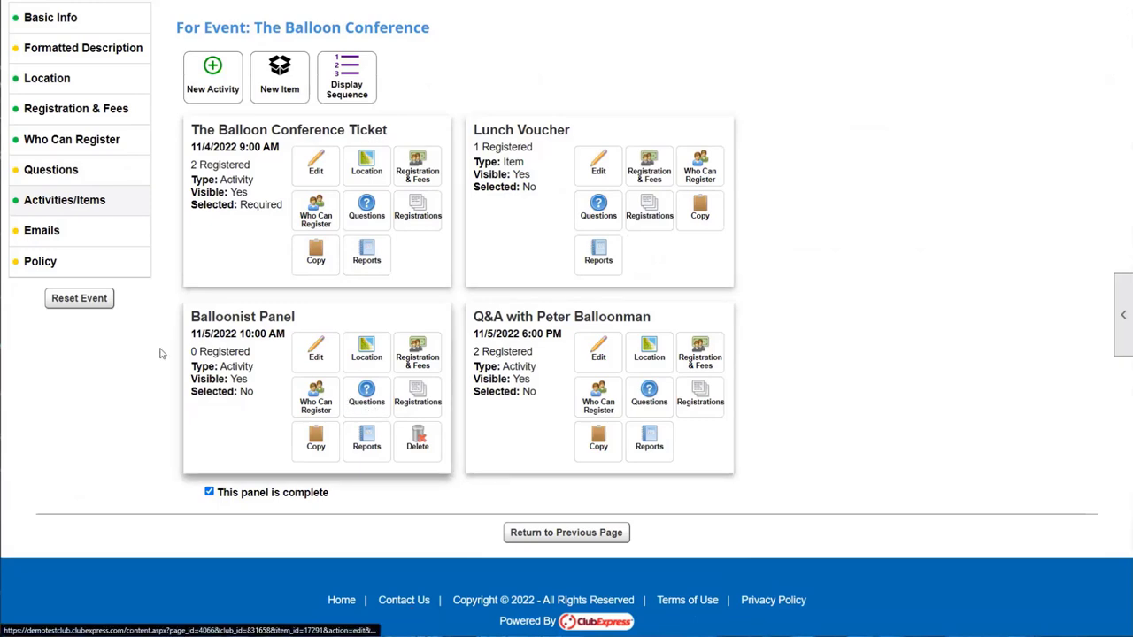
scroll(345, 389, "up", 1)
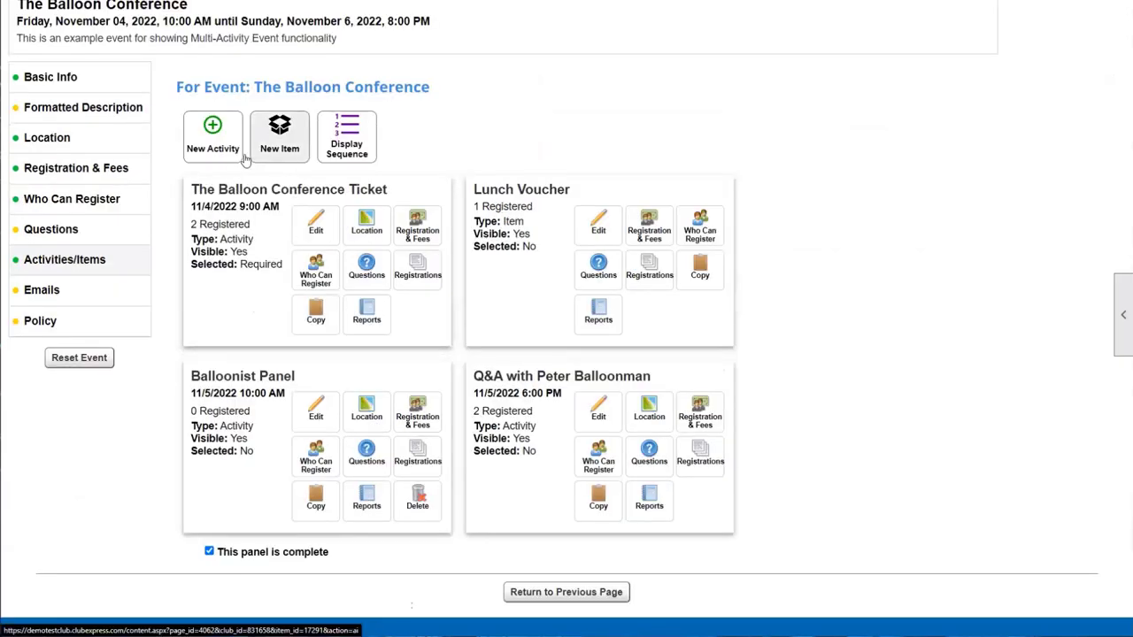
left_click(583, 591)
scroll(333, 453, "down", 1)
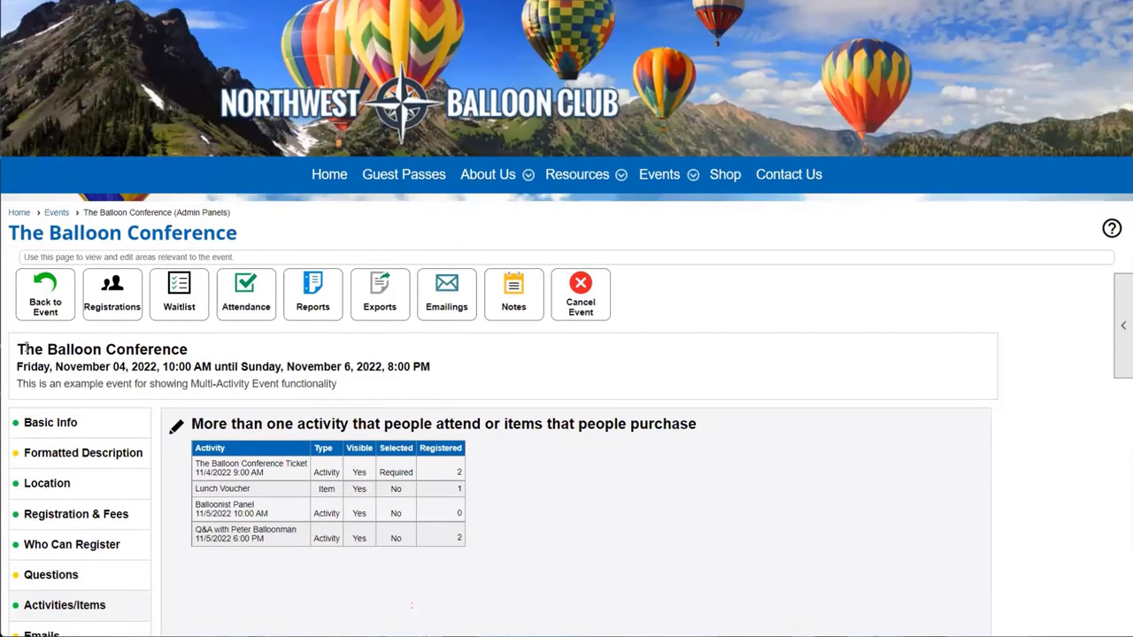
left_click(36, 305)
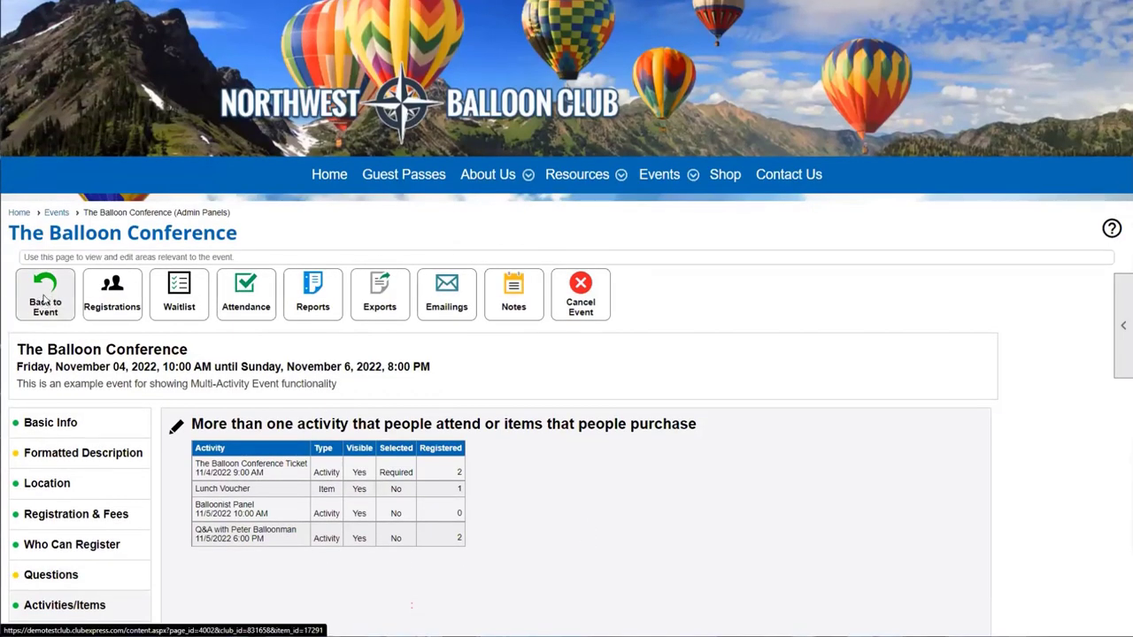
scroll(567, 371, "down", 1)
scroll(566, 372, "down", 3)
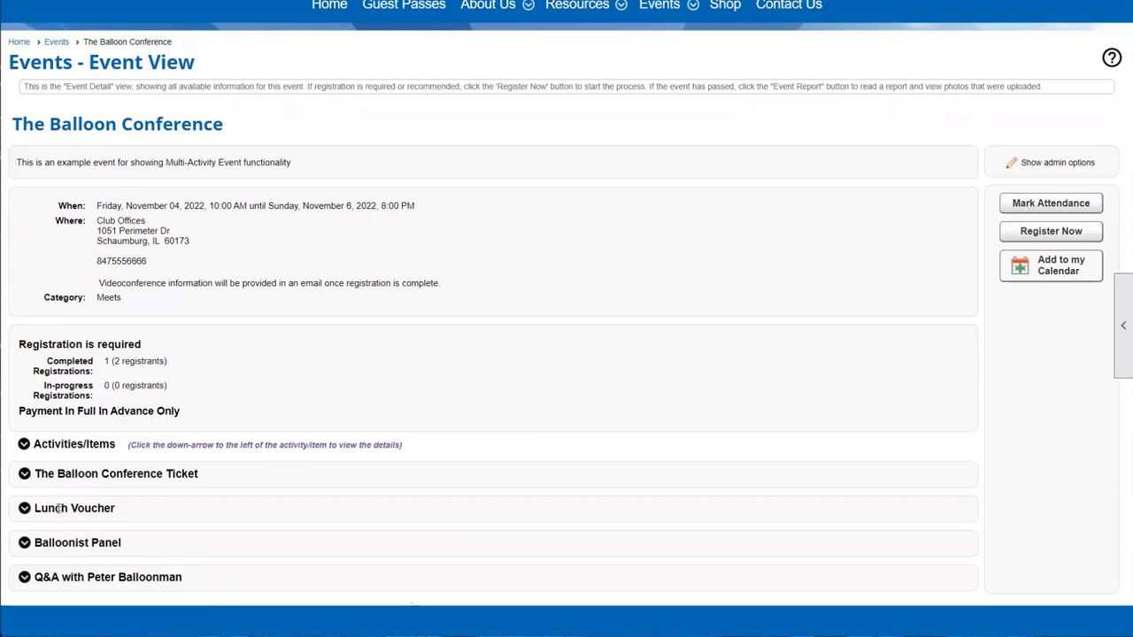
Expand The Balloon Conference Ticket to show its available slots and fee list.
left_click(25, 475)
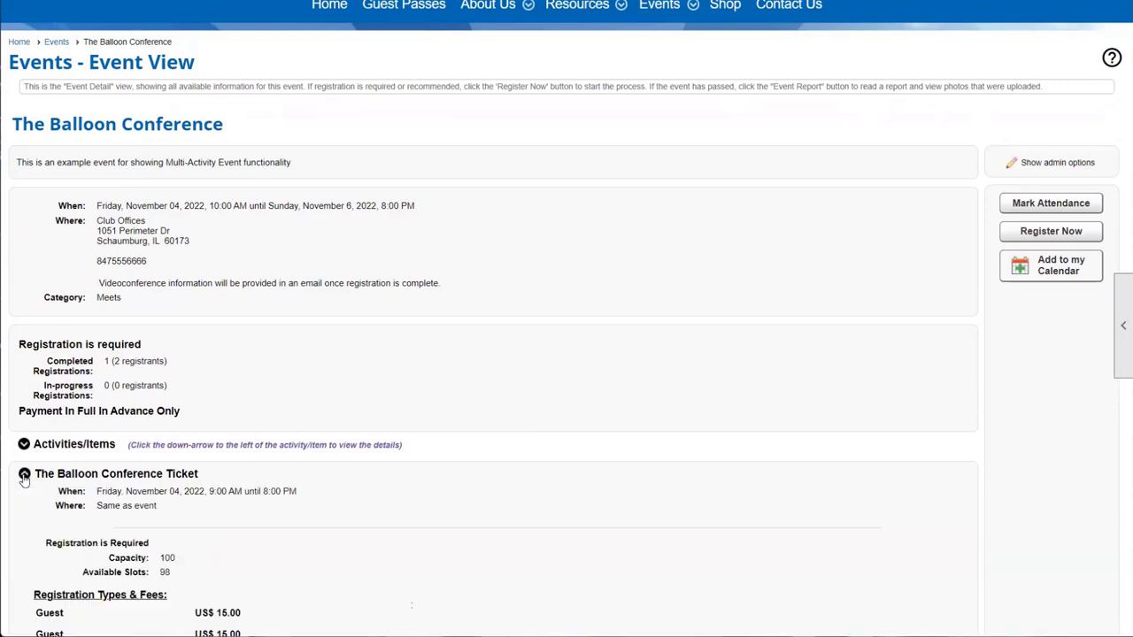
scroll(45, 460, "down", 3)
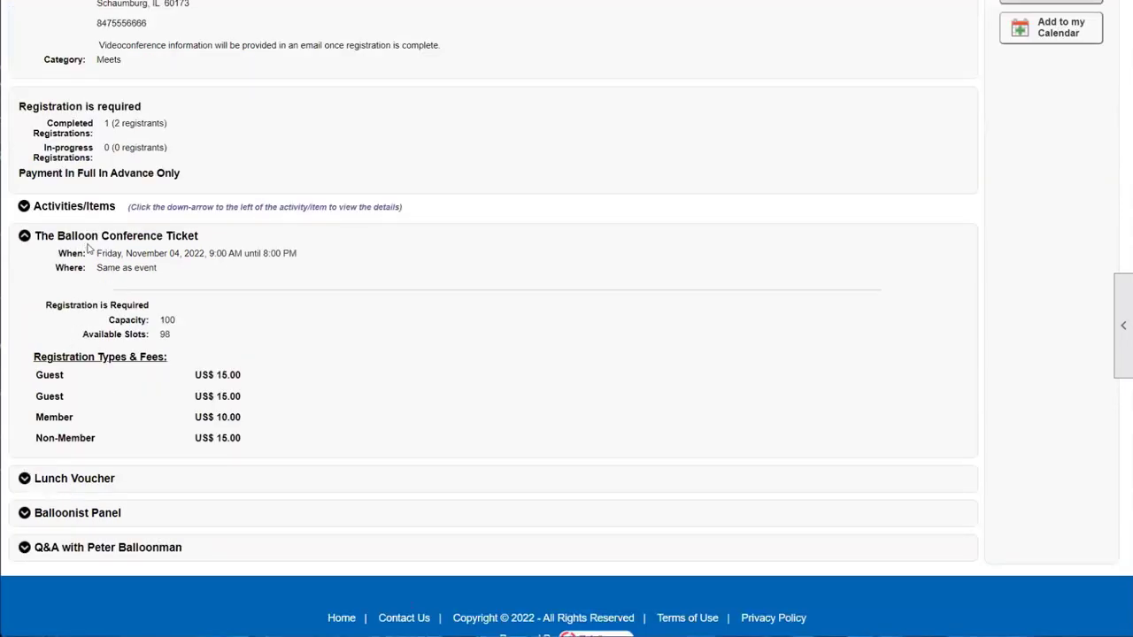
left_click_drag(115, 236, 233, 245)
left_click(233, 246)
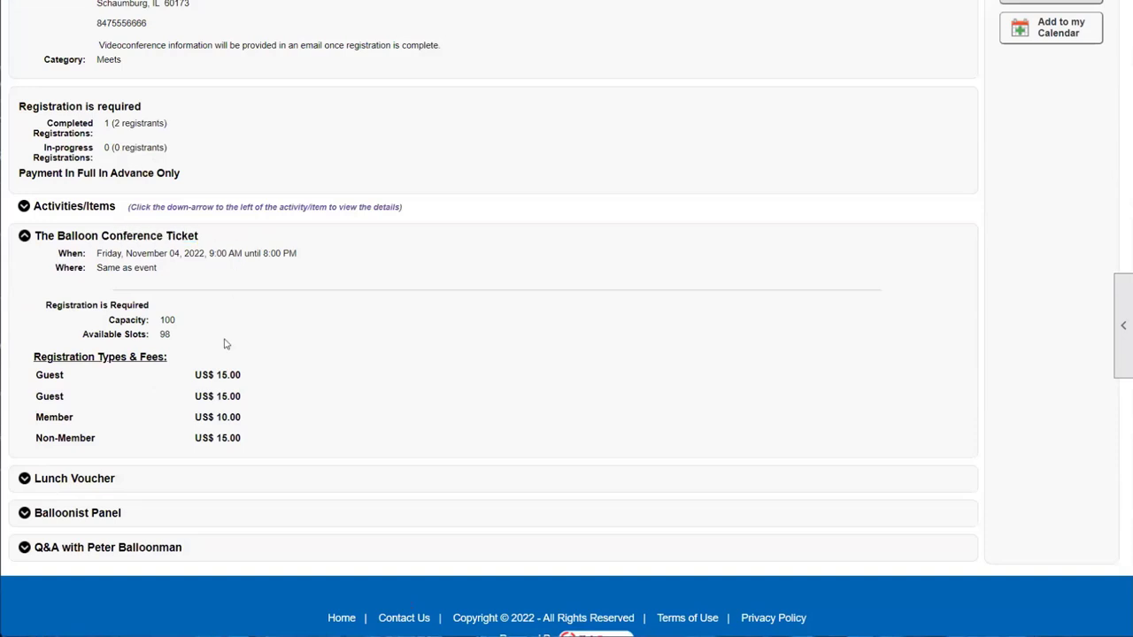
triple_click(155, 334)
left_click_drag(202, 375, 247, 444)
left_click(133, 438)
Expand the Lunch Voucher, Balloonist Panel and Q&A sections to show their fees.
left_click(24, 478)
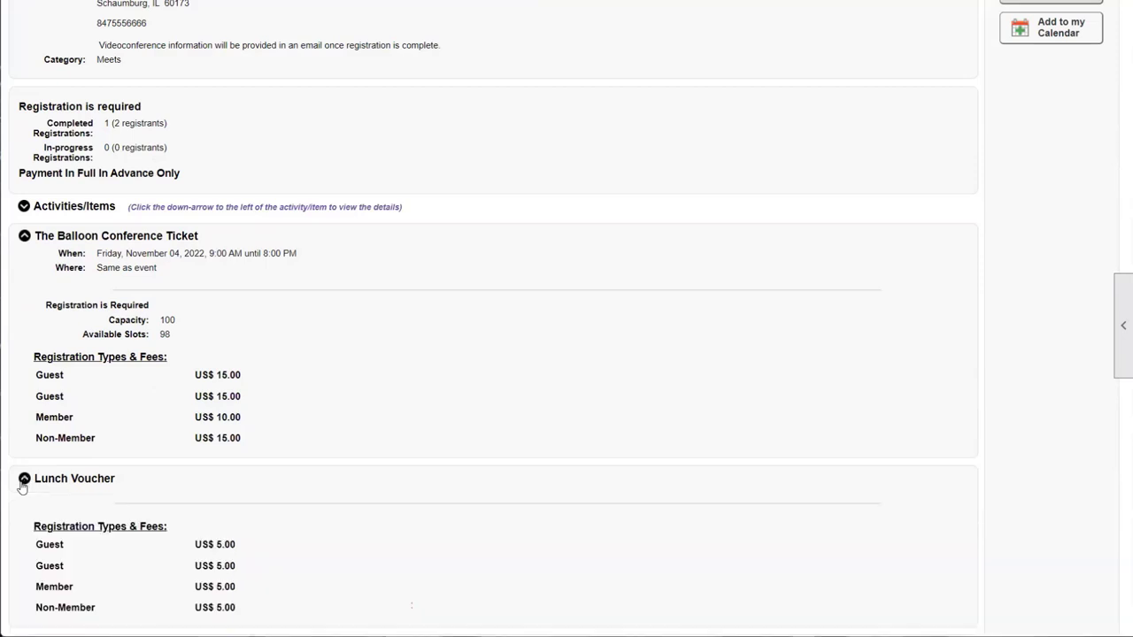
scroll(90, 382, "down", 2)
left_click(25, 483)
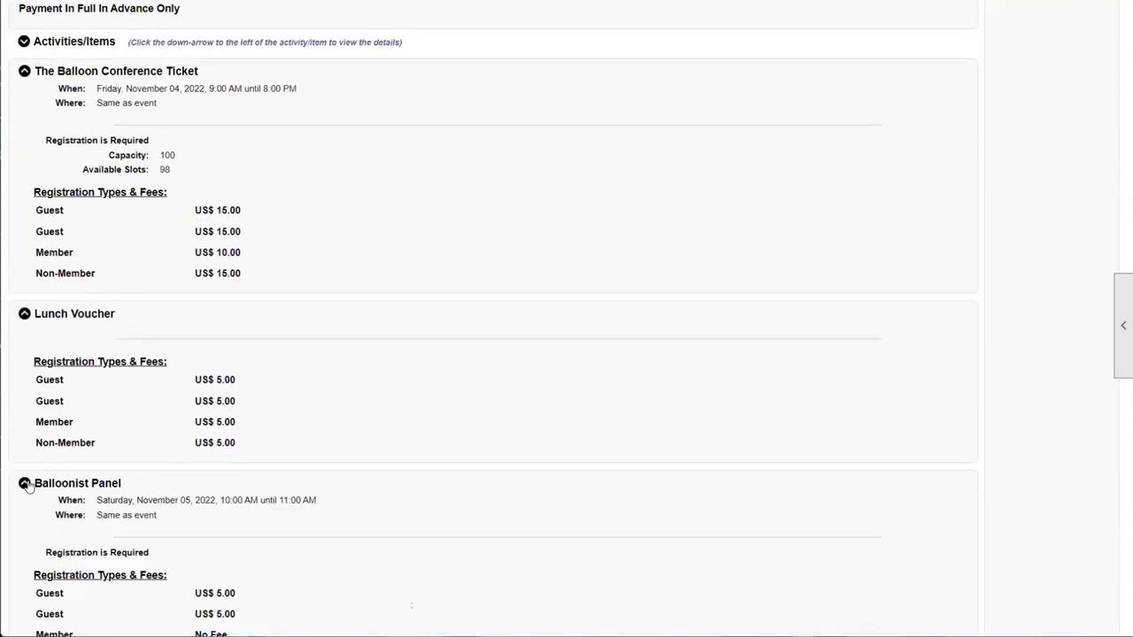
scroll(99, 444, "down", 2)
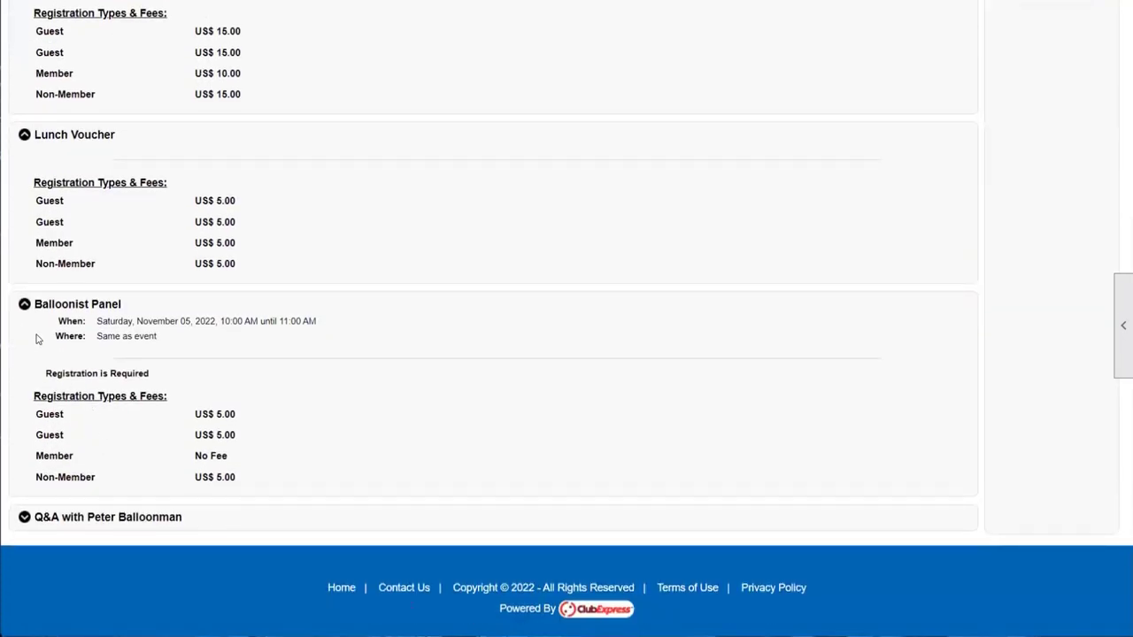
left_click_drag(44, 458, 235, 458)
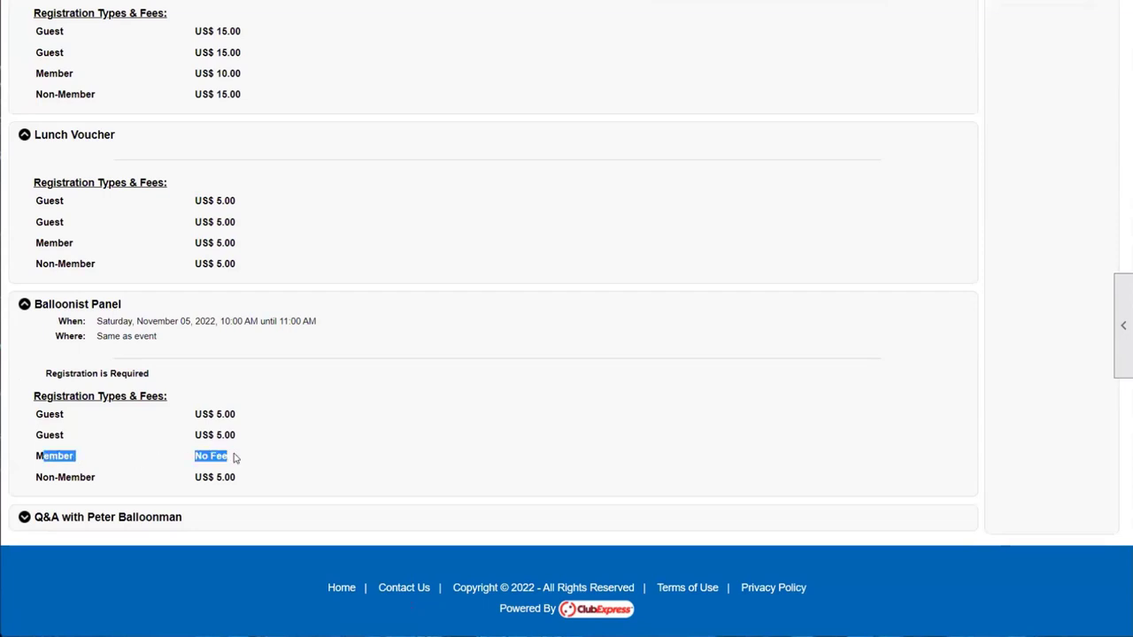
left_click(79, 495)
left_click(25, 516)
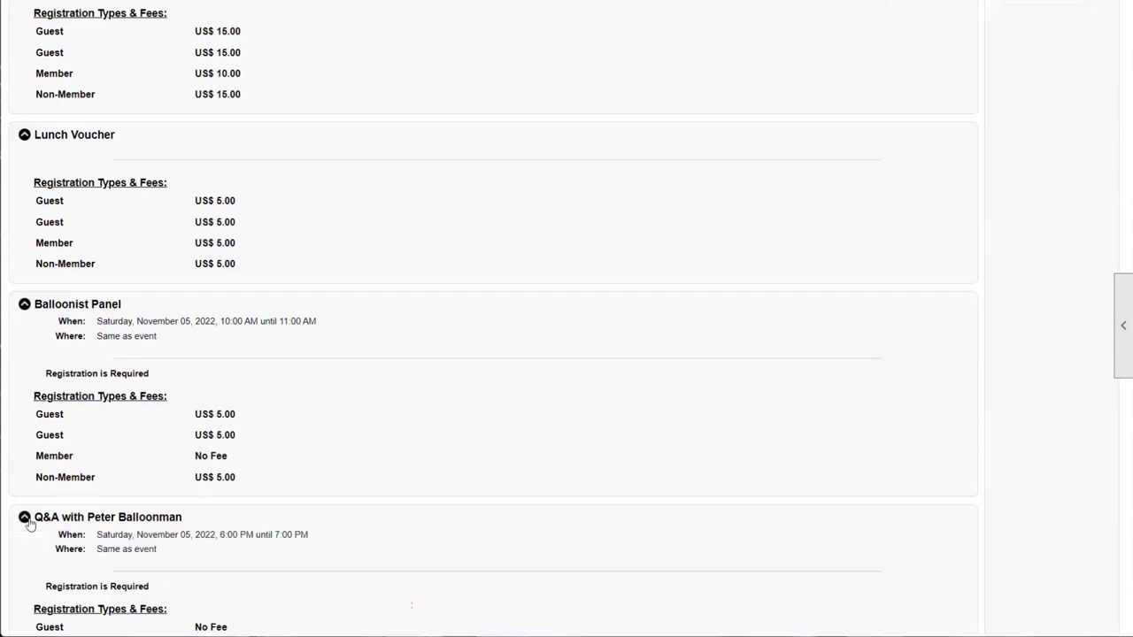
scroll(30, 523, "down", 2)
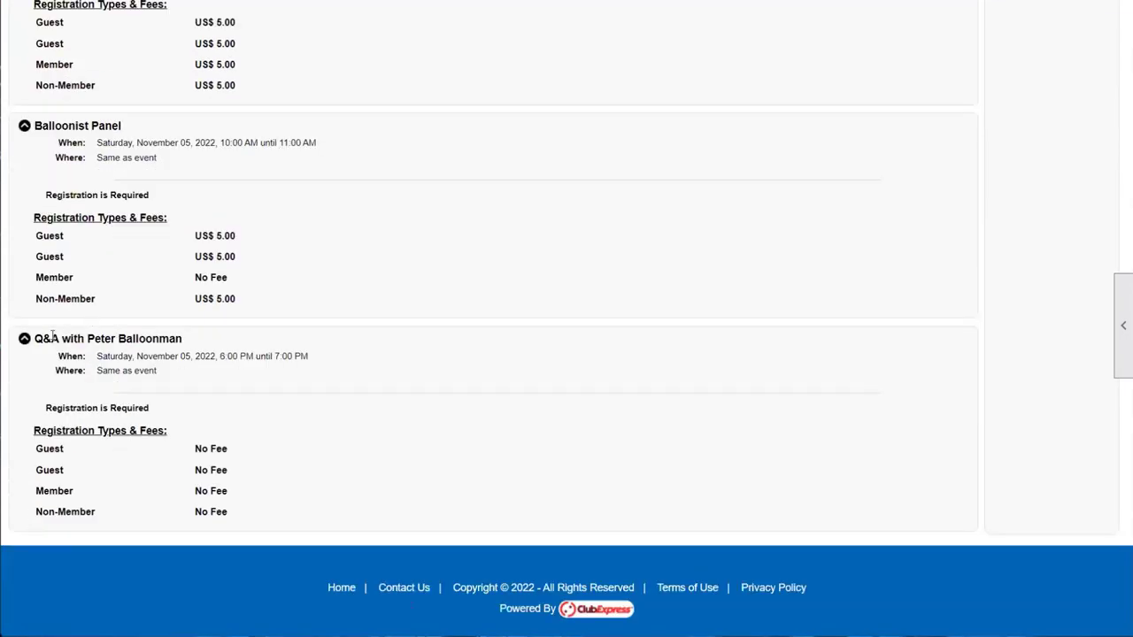
scroll(188, 469, "up", 15)
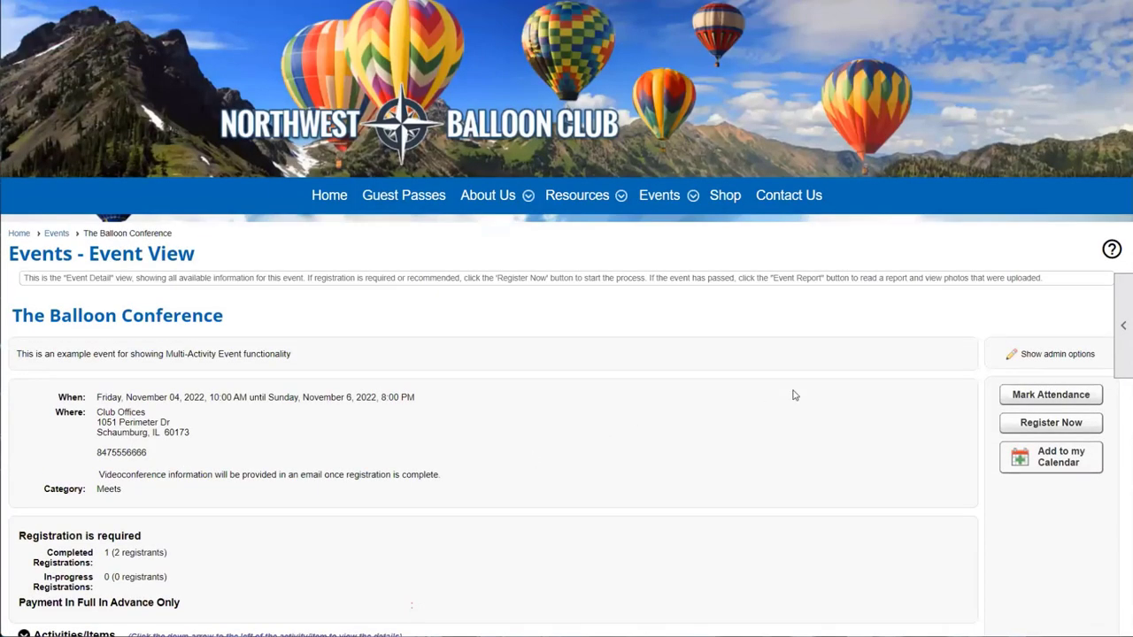
Start registering for the conference as yourself plus one guest.
left_click(1032, 423)
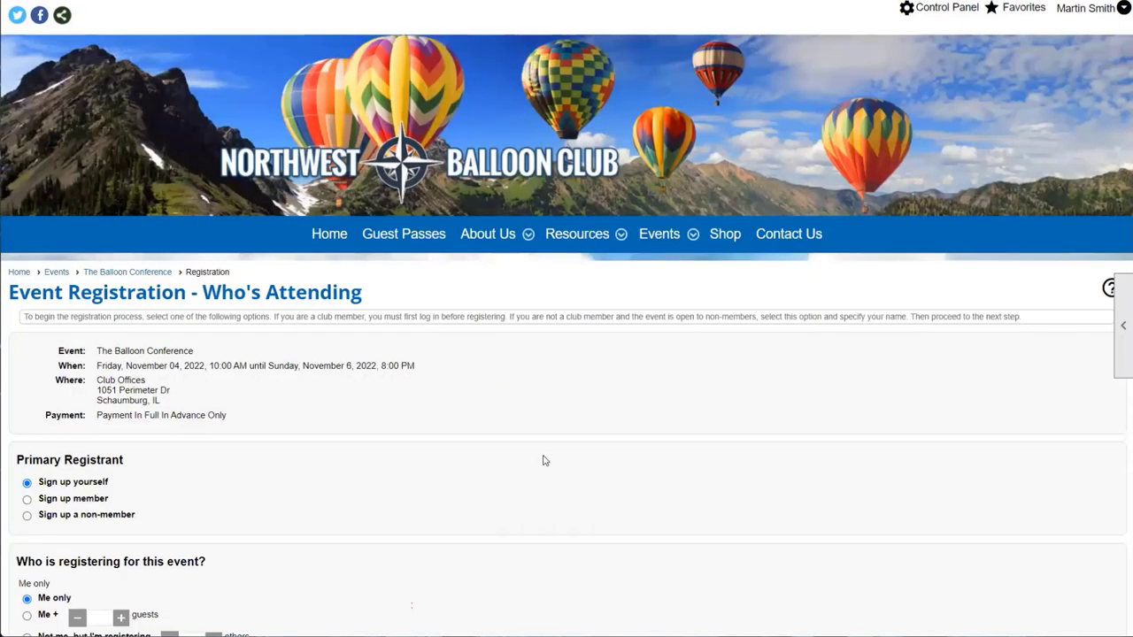
scroll(544, 460, "down", 2)
scroll(252, 407, "down", 1)
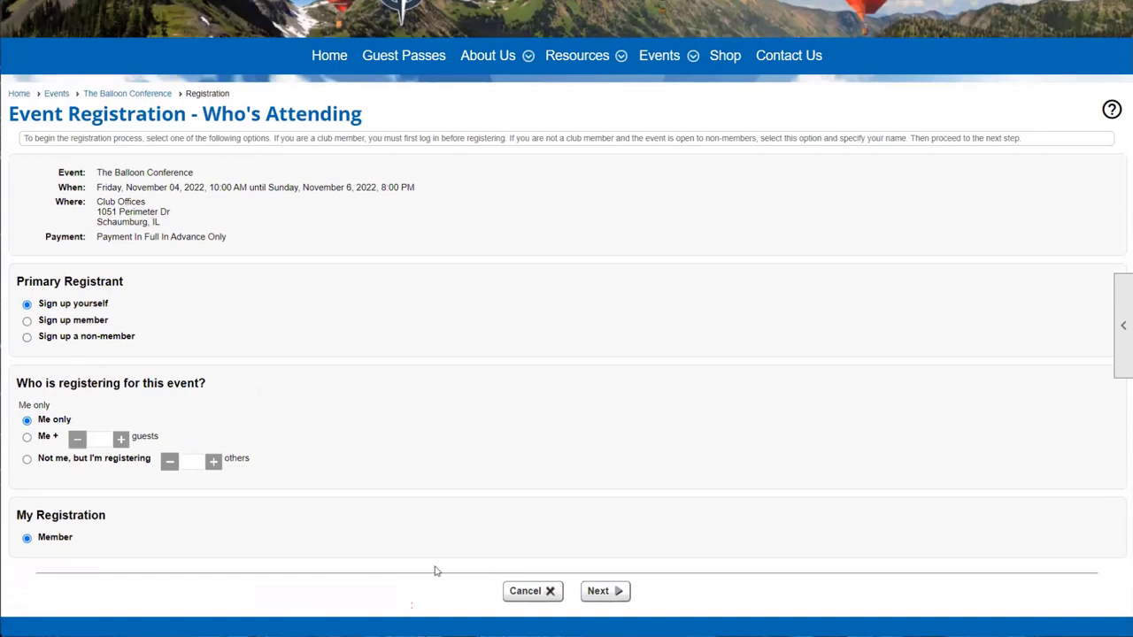
left_click(49, 438)
left_click(120, 439)
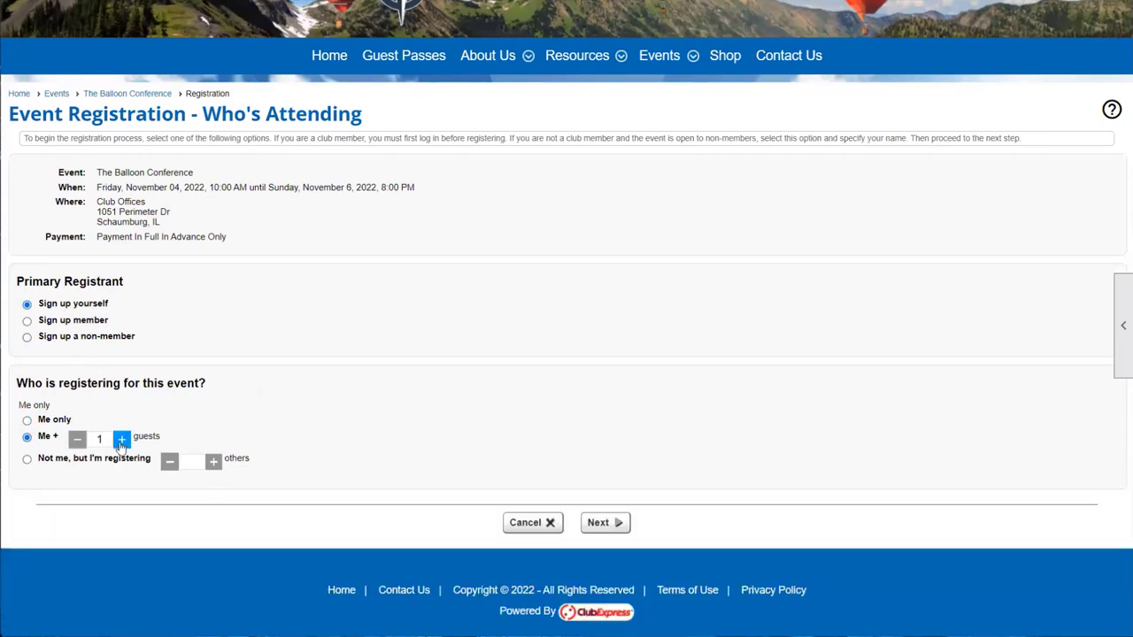
left_click(618, 524)
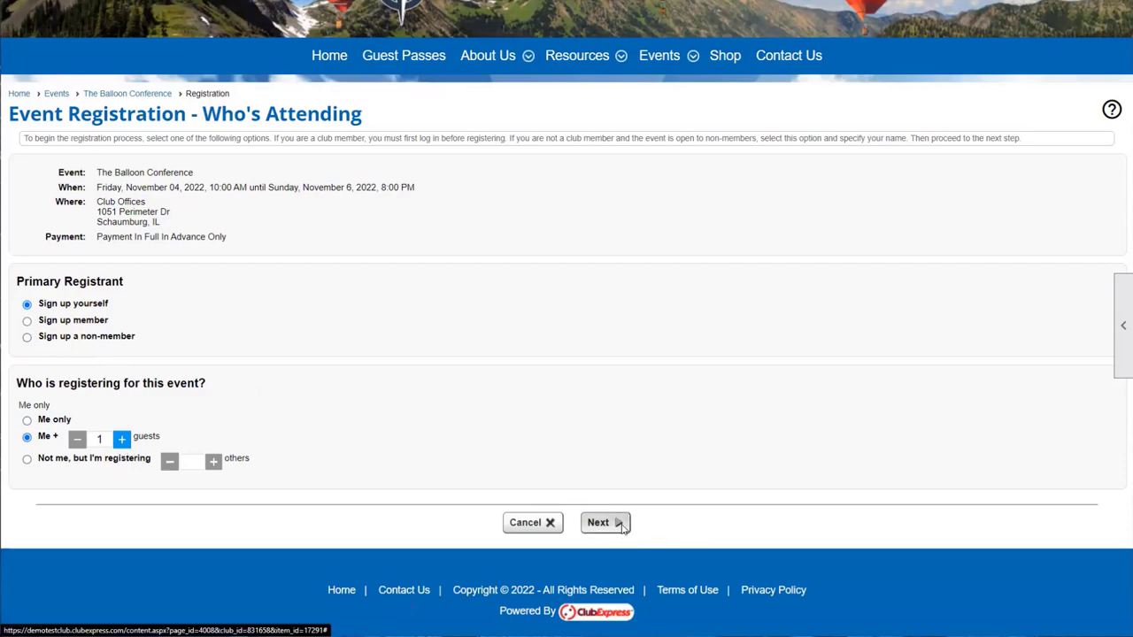
Keep the Guest registrant type, enter the guest's first and last name, and continue.
scroll(380, 458, "down", 1)
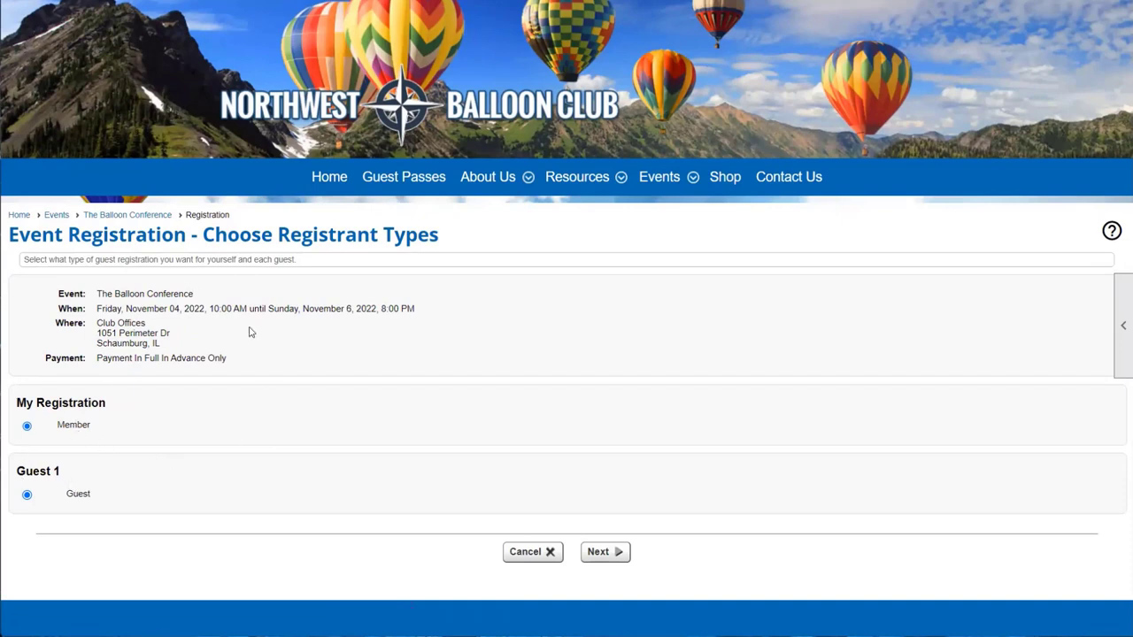
left_click(610, 551)
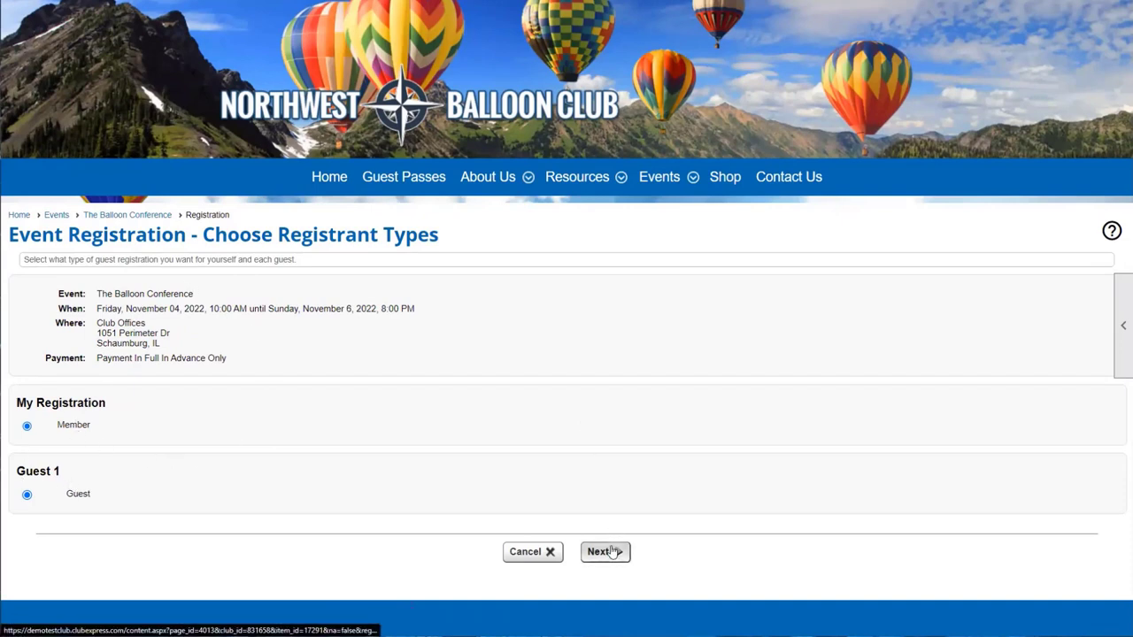
scroll(504, 465, "down", 2)
left_click(167, 316)
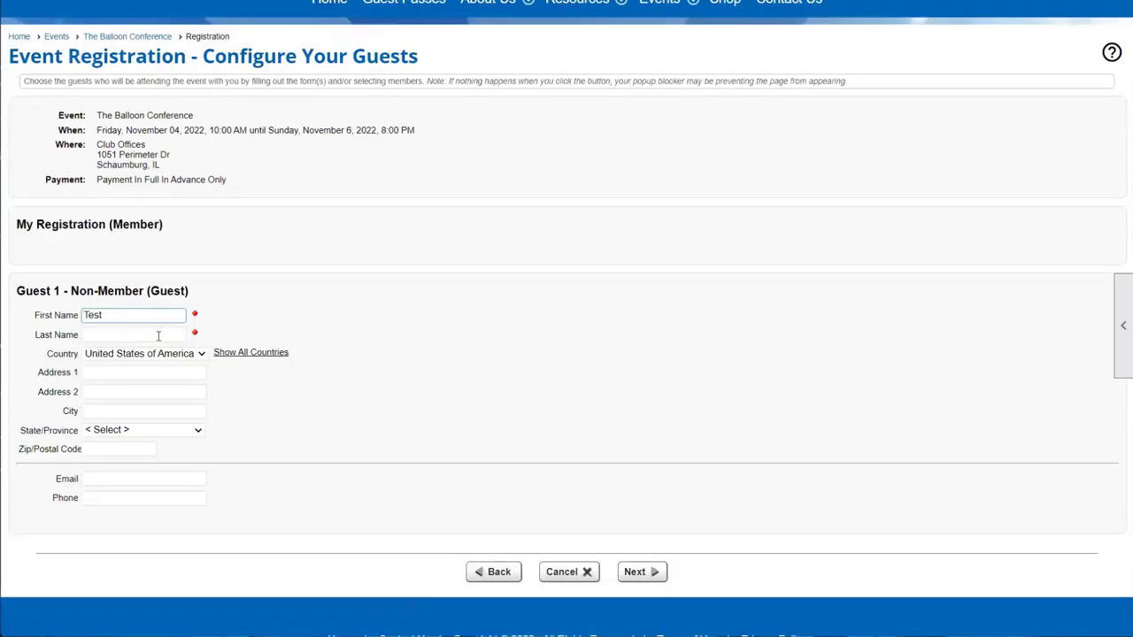
left_click(167, 335)
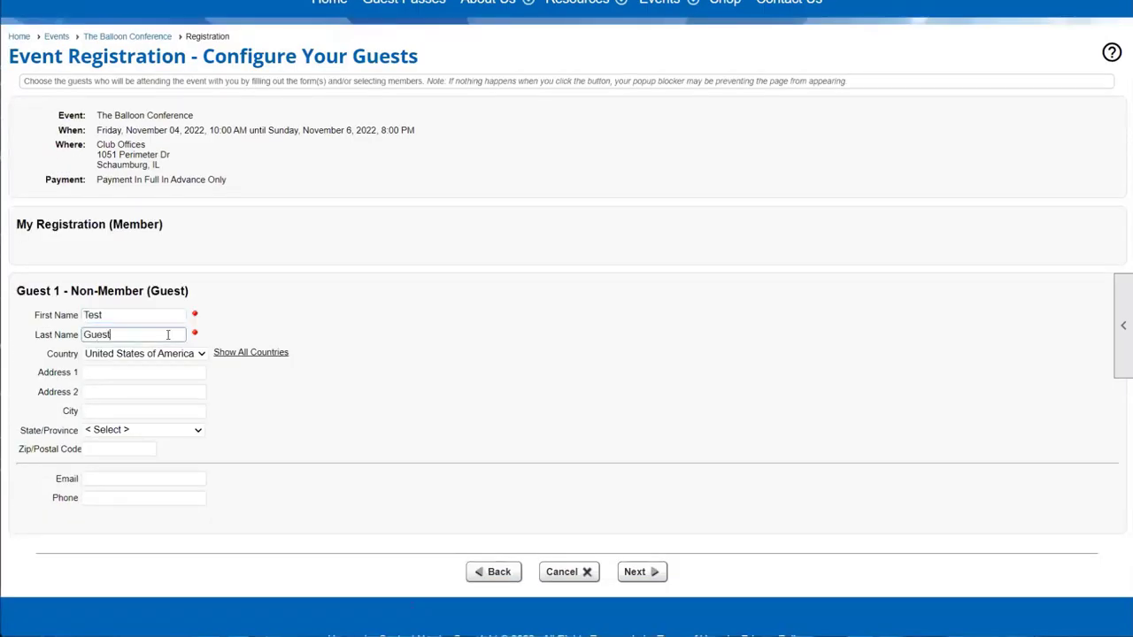
left_click(351, 314)
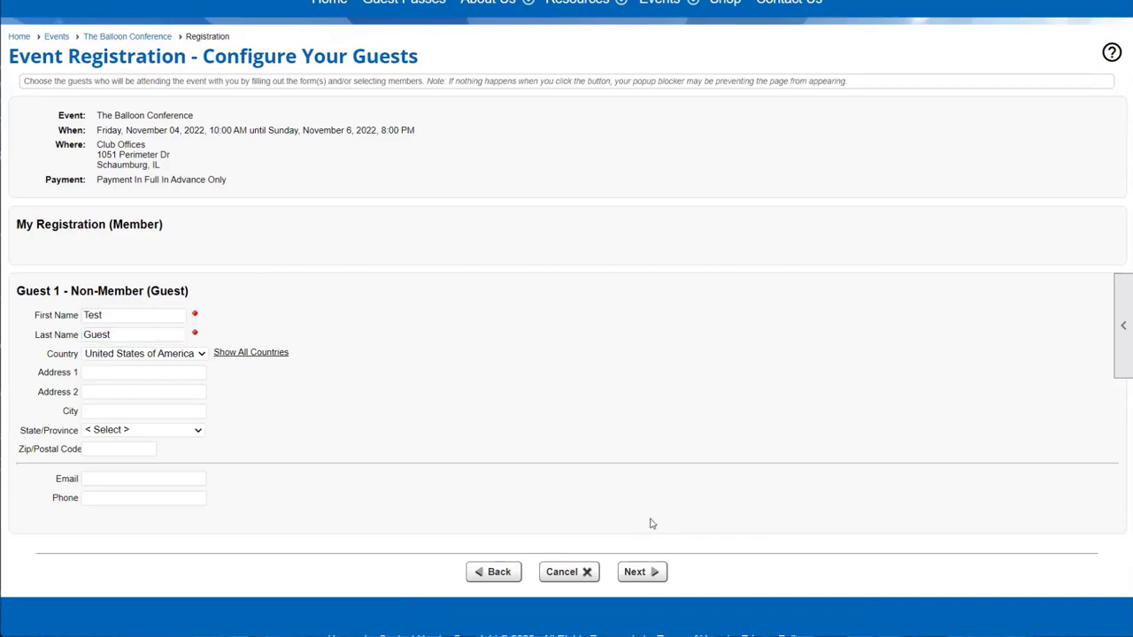
left_click(651, 573)
scroll(594, 487, "down", 2)
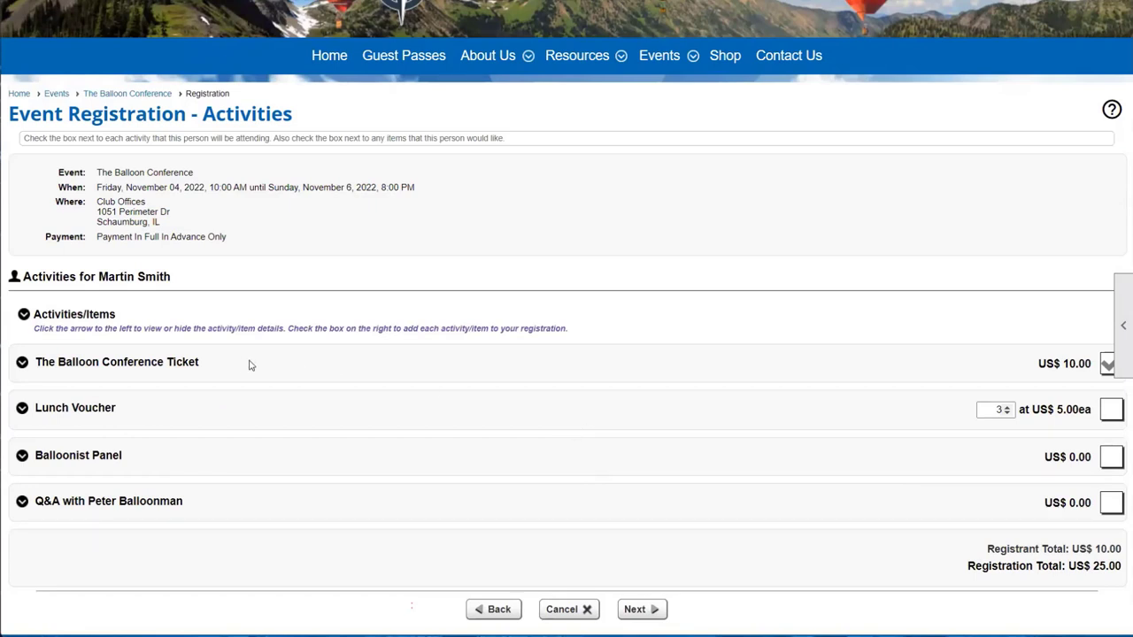
Review whose activities are being chosen and the included conference ticket price.
scroll(246, 367, "up", 1)
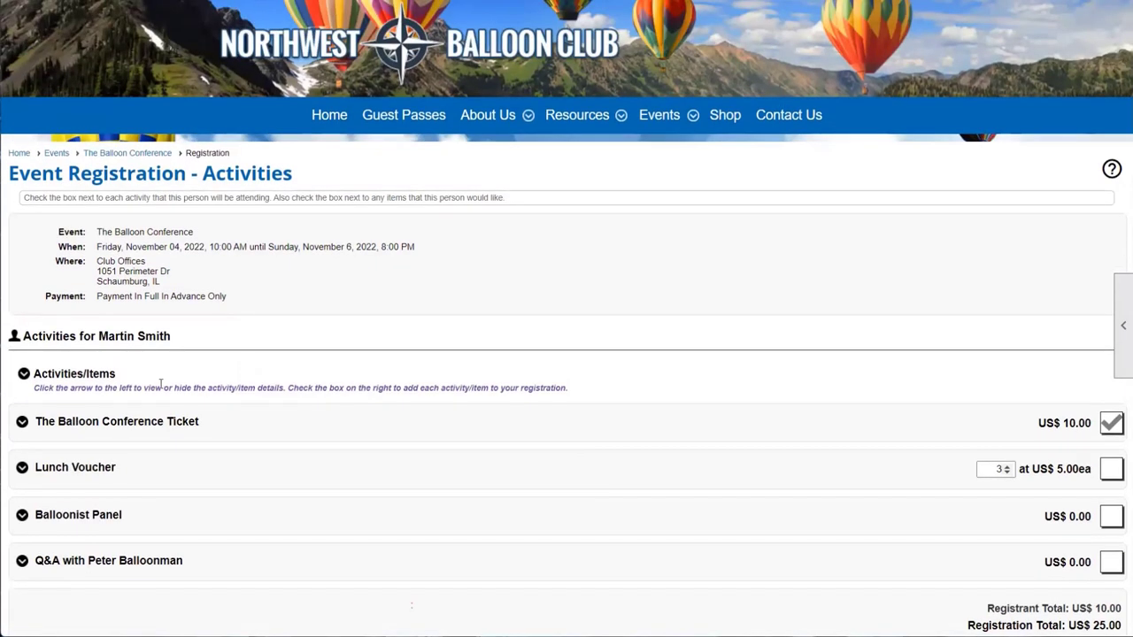
left_click_drag(99, 340, 200, 336)
left_click(200, 336)
scroll(565, 461, "down", 1)
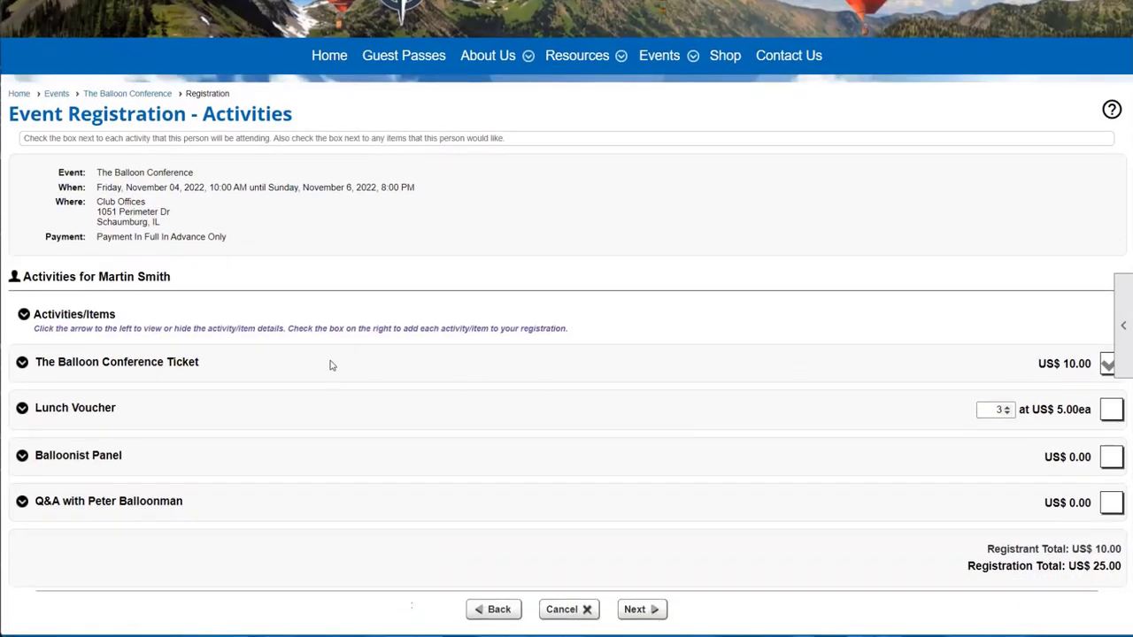
left_click_drag(231, 363, 42, 354)
left_click(1000, 372)
scroll(1030, 379, "up", 1)
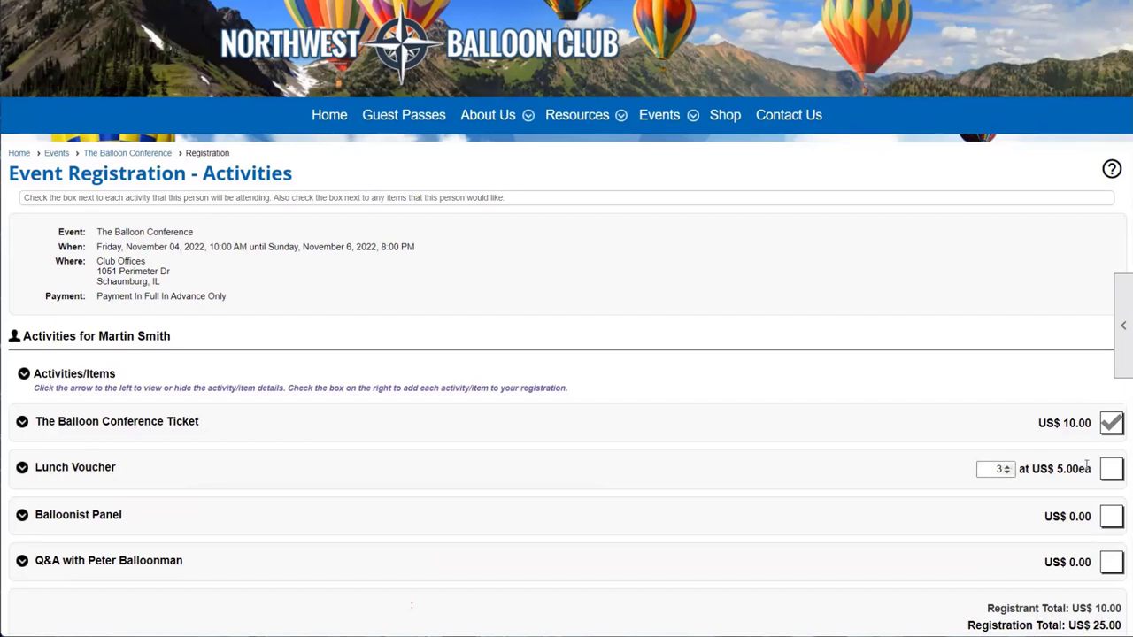
Add the Lunch Voucher to your registration with a quantity of 2.
left_click(1111, 469)
left_click(1007, 473)
scroll(920, 467, "down", 1)
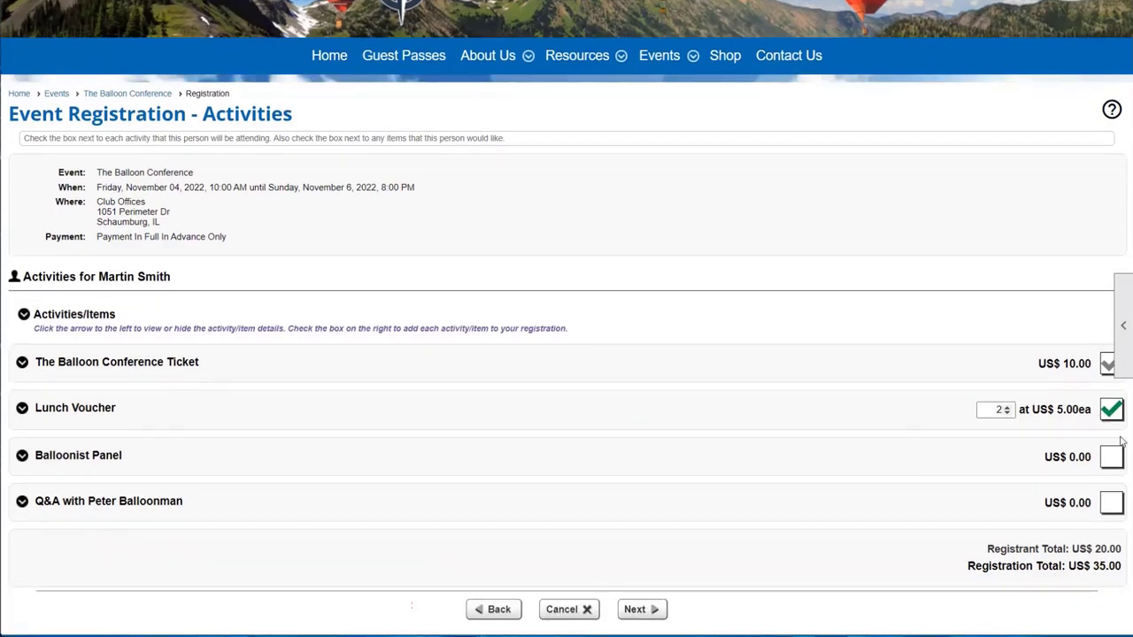
left_click(1006, 413)
left_click(1006, 406)
left_click(1008, 406)
left_click(1008, 414)
left_click_drag(985, 547, 1121, 546)
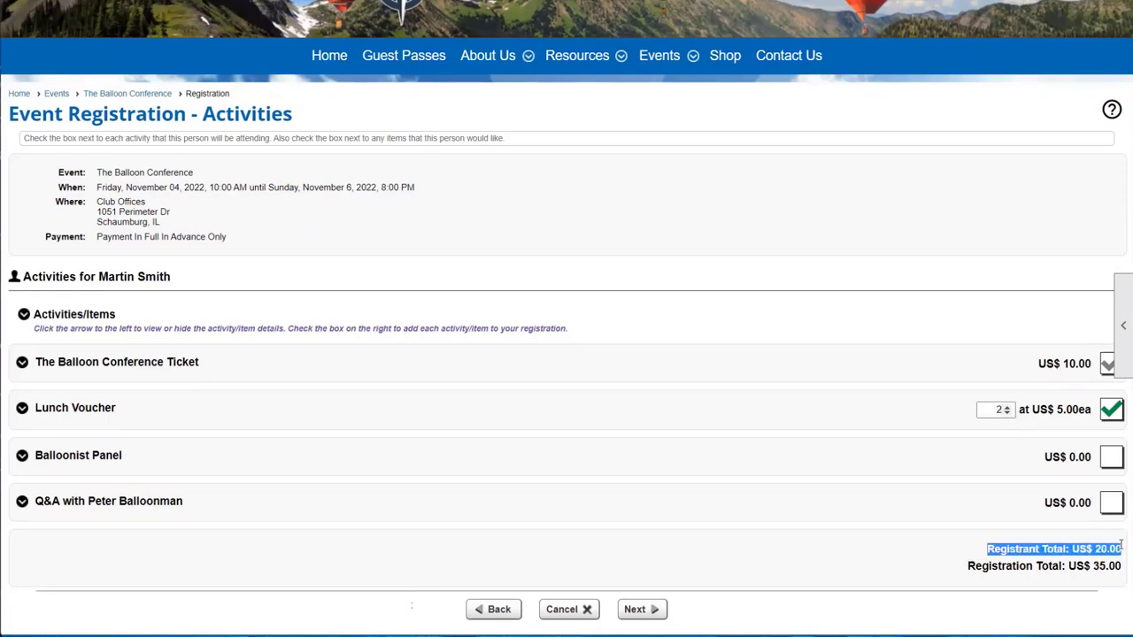
left_click(1007, 413)
left_click(1007, 407)
left_click(1007, 412)
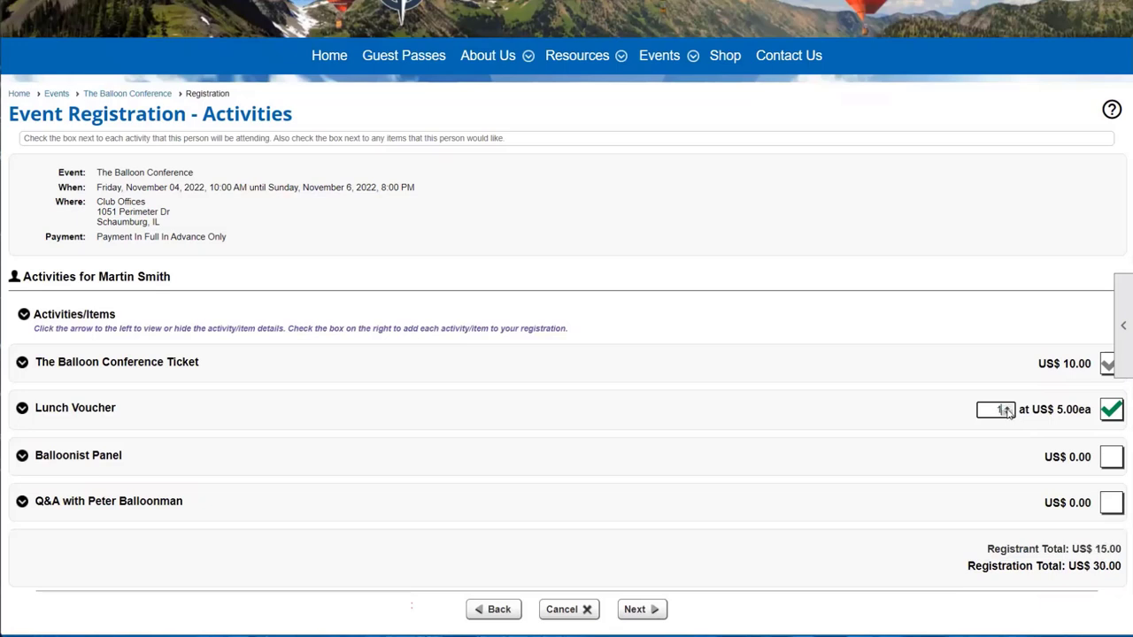
left_click(1007, 406)
Add the Balloonist Panel and Q&A session, bringing your total to US$ 20.00.
left_click(1113, 457)
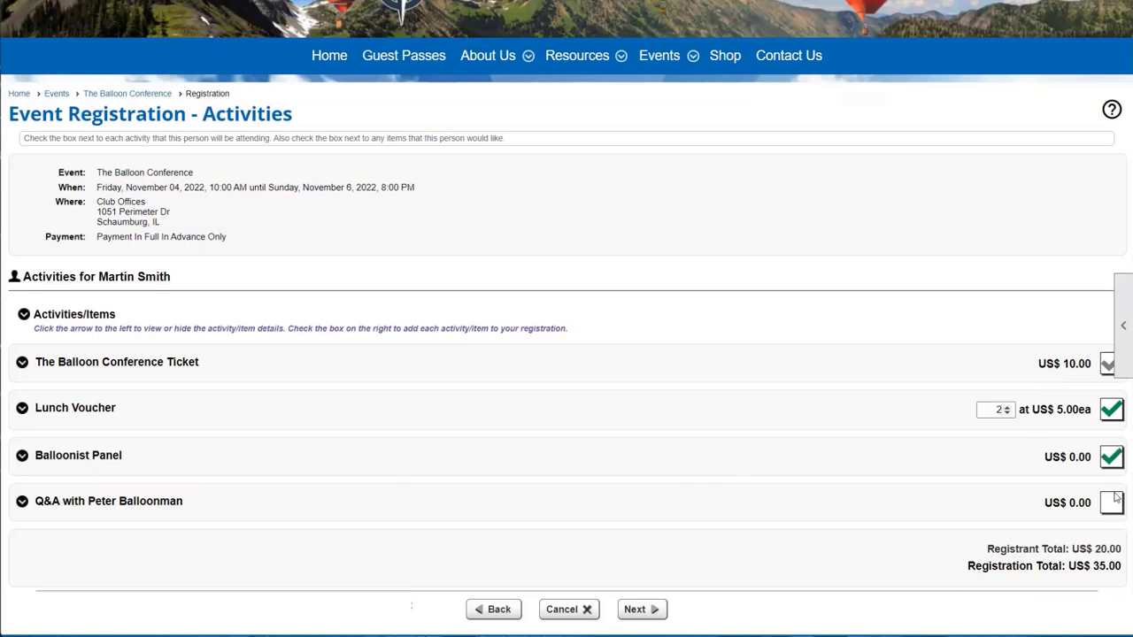
left_click(1116, 501)
scroll(1024, 503, "down", 1)
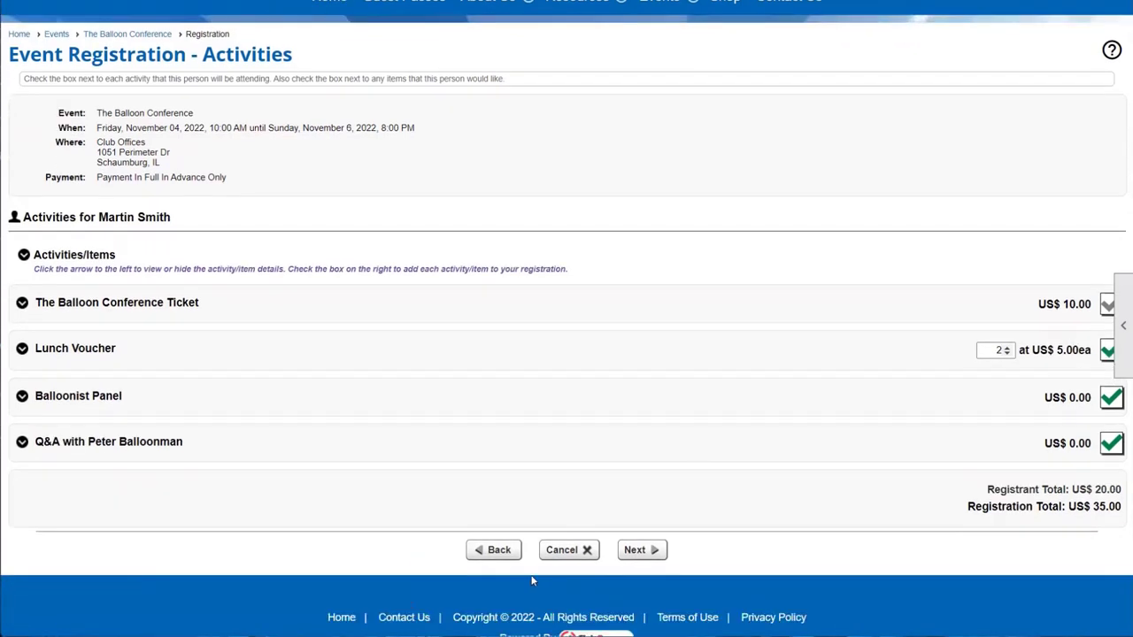
left_click(652, 551)
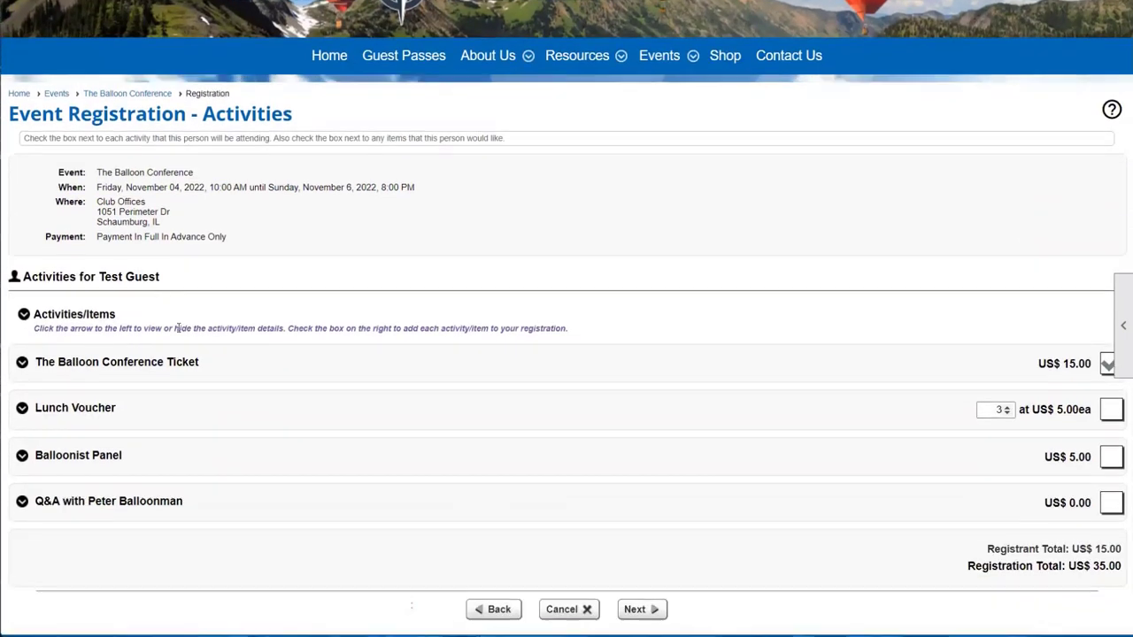
Add two Lunch Vouchers to the guest's activities.
left_click_drag(24, 279, 168, 284)
left_click(168, 285)
left_click(1110, 413)
left_click(1006, 412)
double_click(1002, 409)
Add the Balloonist Panel (US$ 5.00) and the Q&A session for the guest.
left_click_drag(76, 458, 1090, 457)
left_click(1083, 454)
left_click(1090, 457)
left_click(1111, 457)
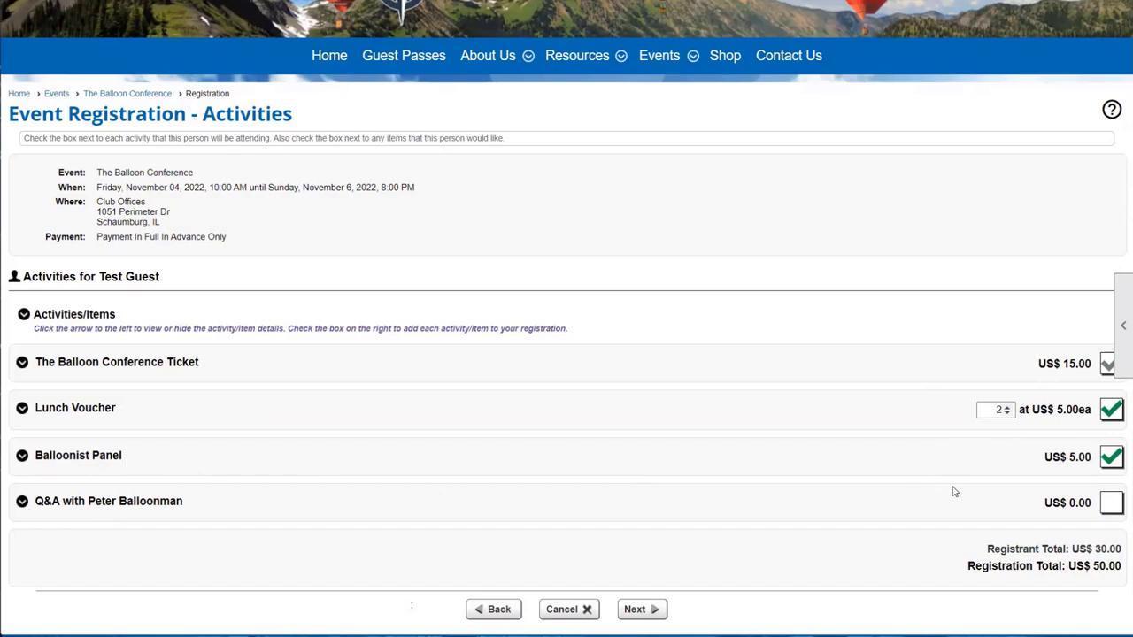
left_click(1111, 503)
Answer the Balloonist Panel language question for yourself with French and Japanese.
left_click(641, 608)
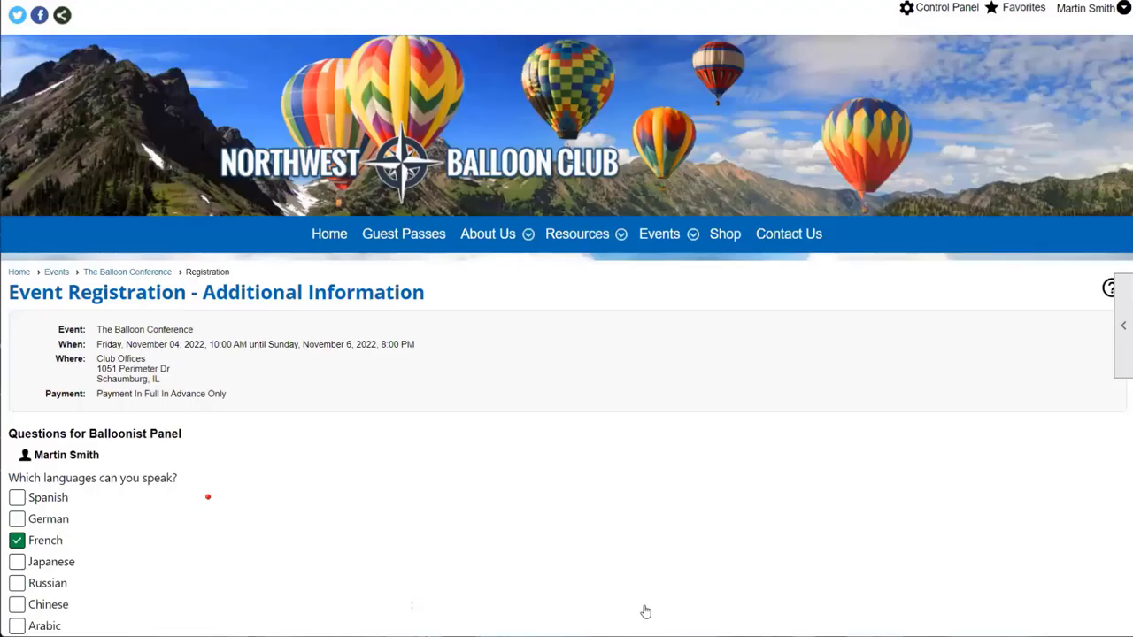
scroll(630, 604, "down", 5)
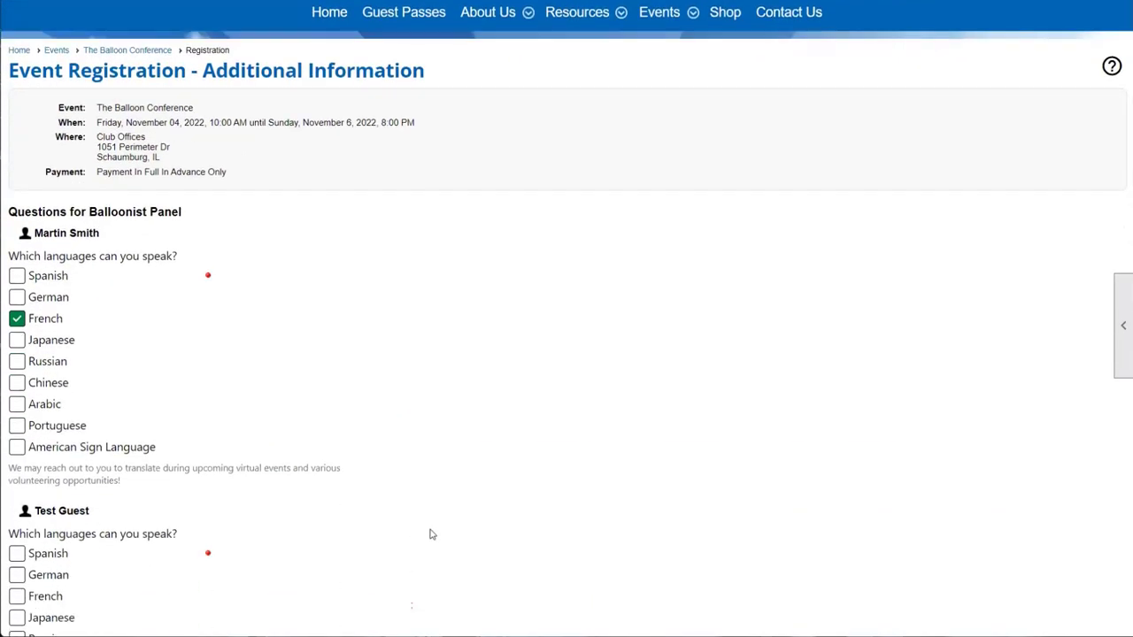
scroll(431, 535, "down", 2)
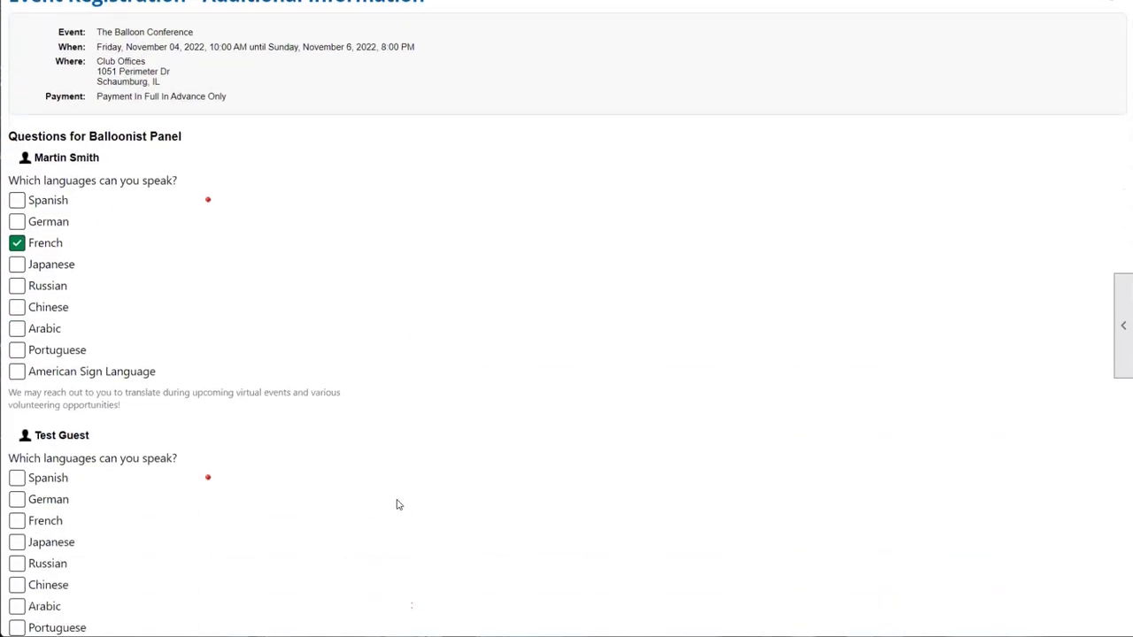
scroll(397, 505, "down", 2)
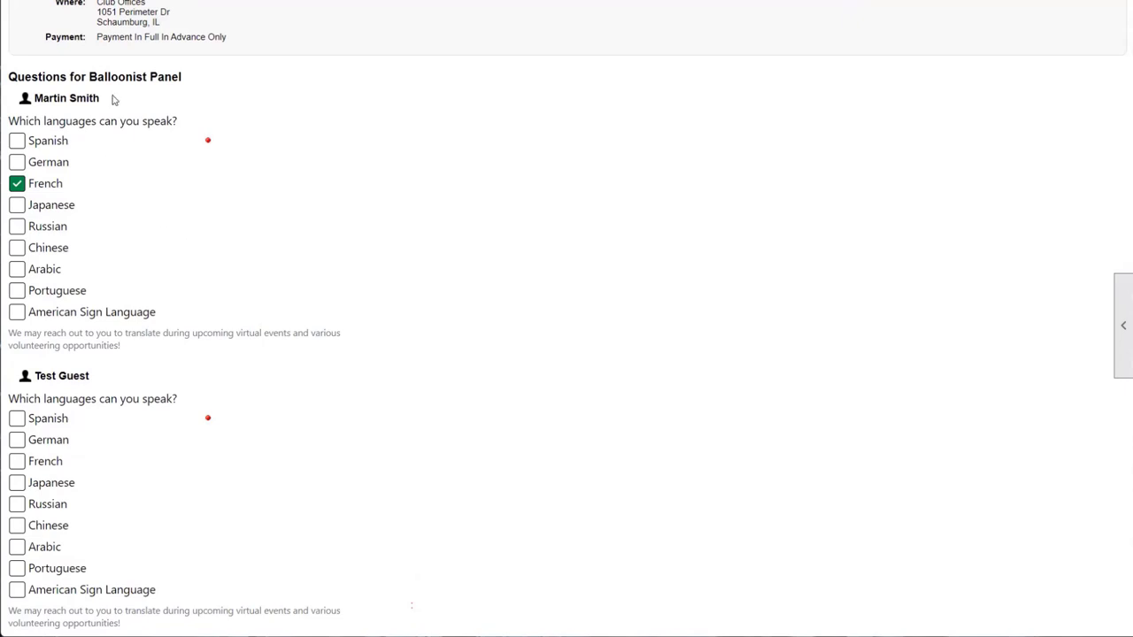
left_click_drag(92, 76, 185, 78)
left_click(185, 78)
left_click(17, 204)
Mark Spanish and German for the guest and continue to the registration summary.
scroll(181, 246, "down", 3)
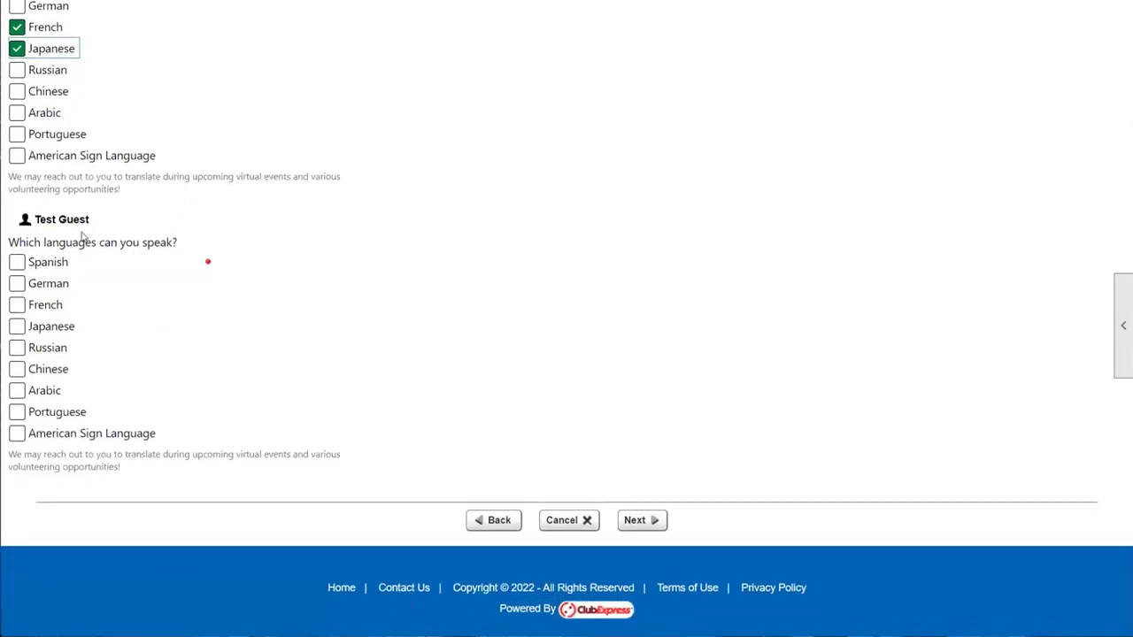
left_click(17, 262)
left_click(16, 283)
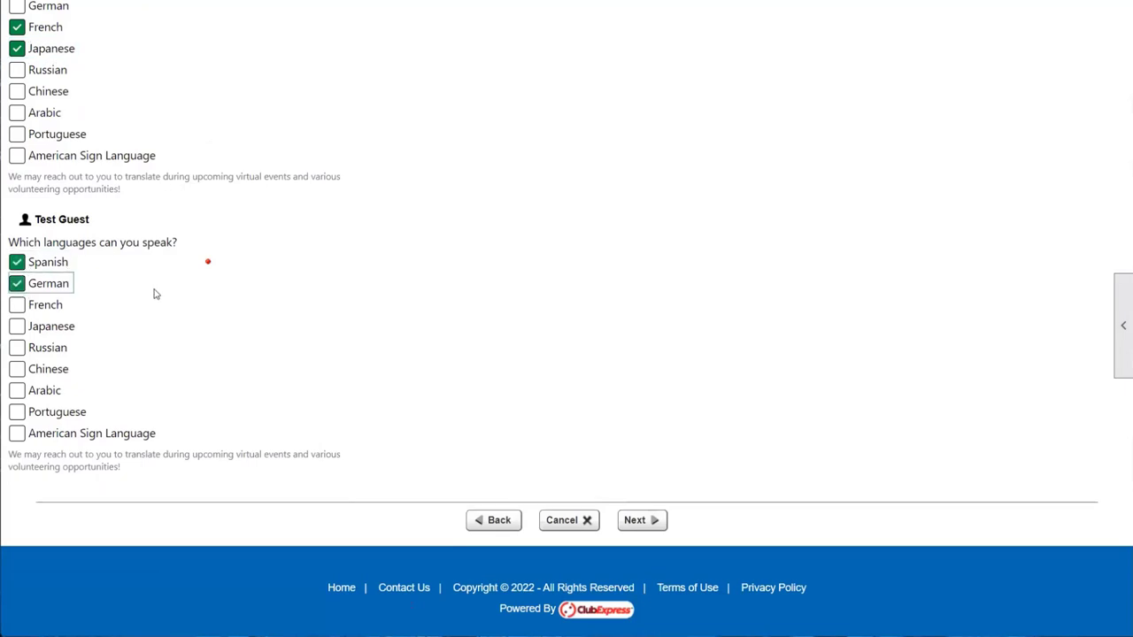
scroll(155, 294, "up", 2)
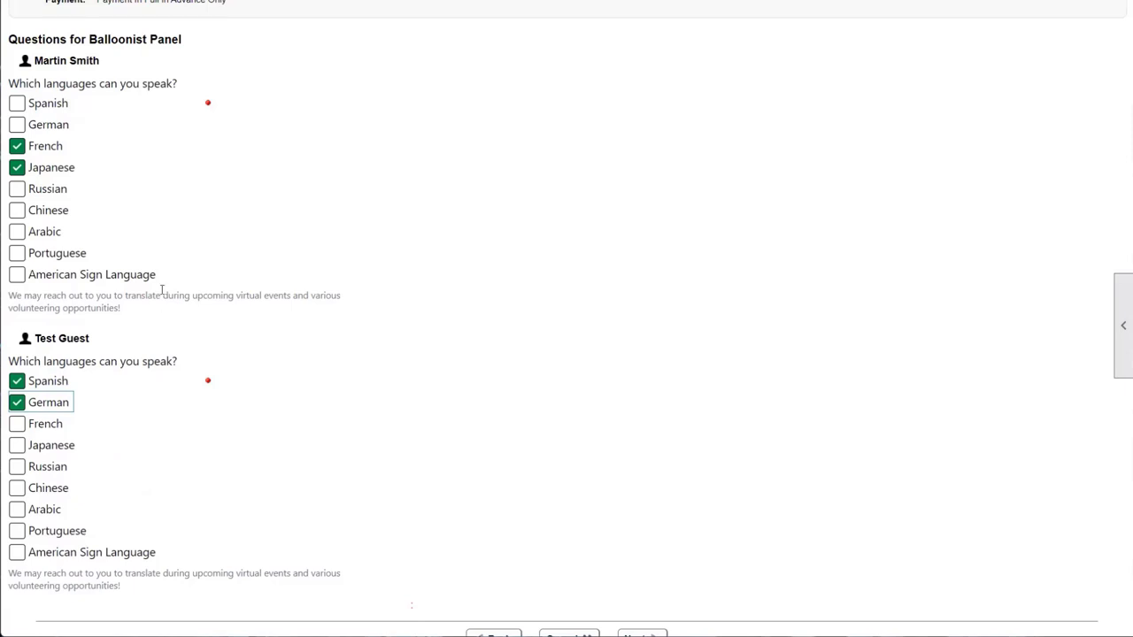
left_click_drag(90, 39, 208, 41)
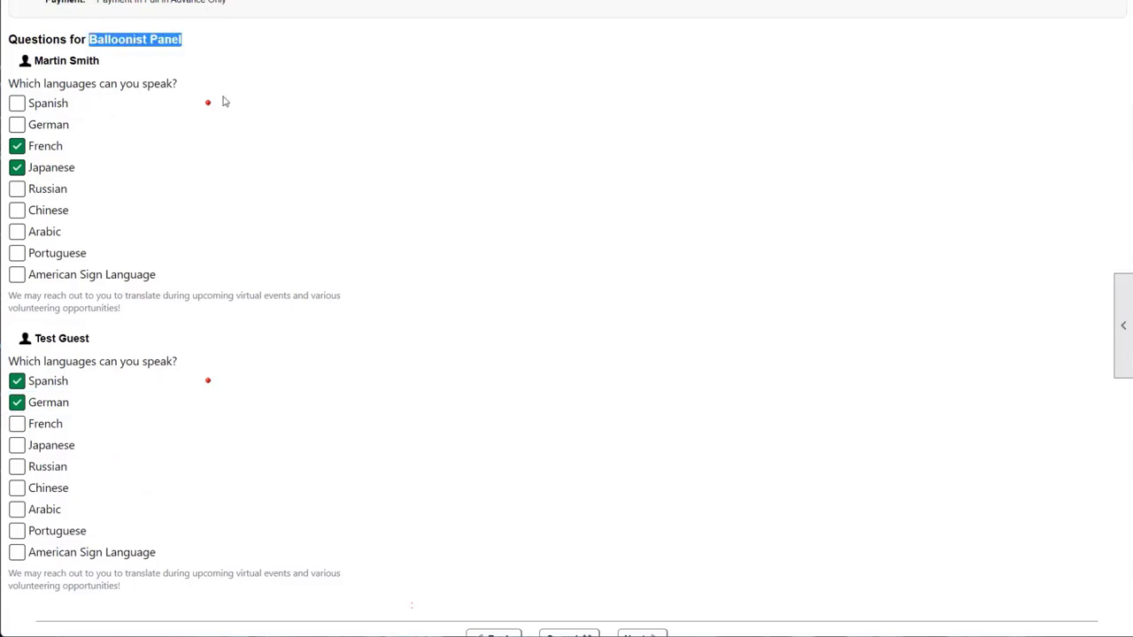
scroll(269, 190, "down", 2)
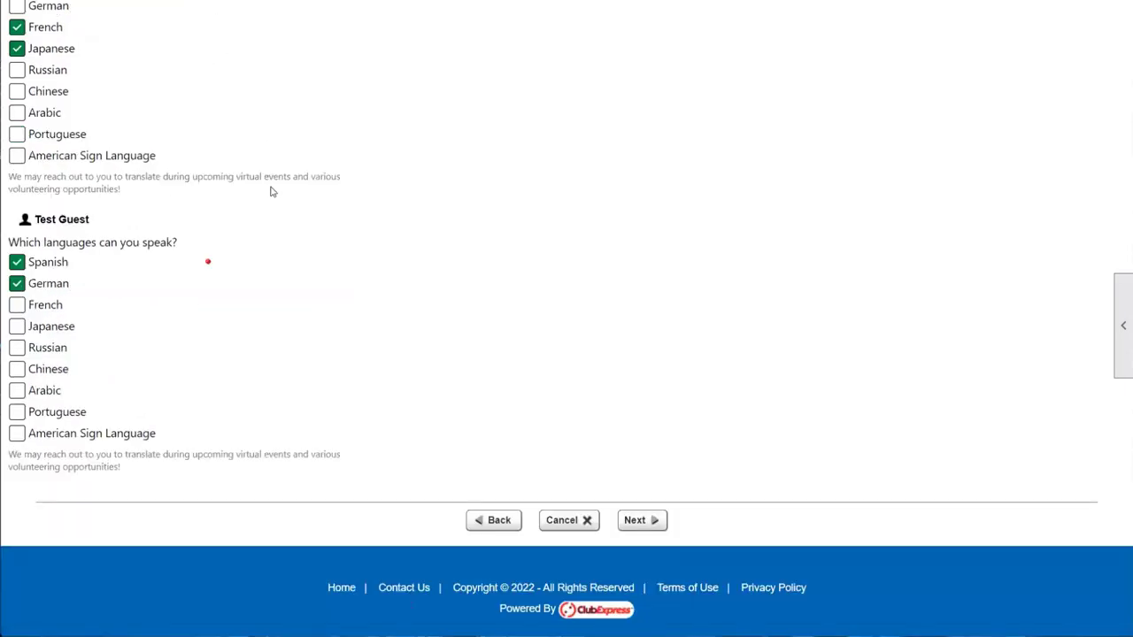
left_click(662, 526)
scroll(527, 446, "down", 3)
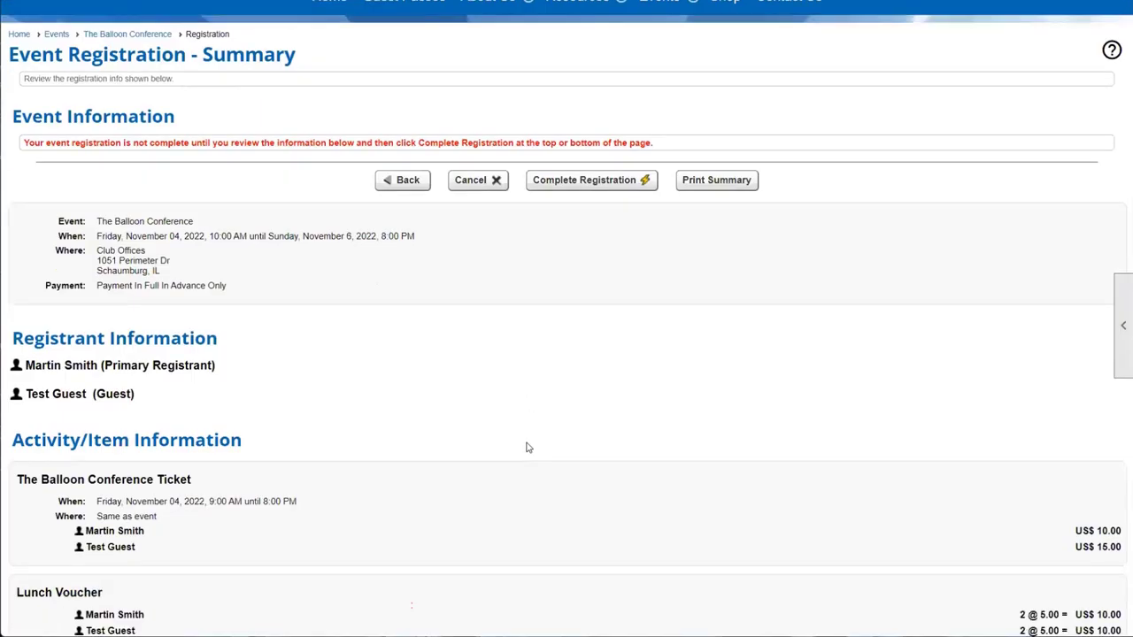
scroll(528, 447, "down", 5)
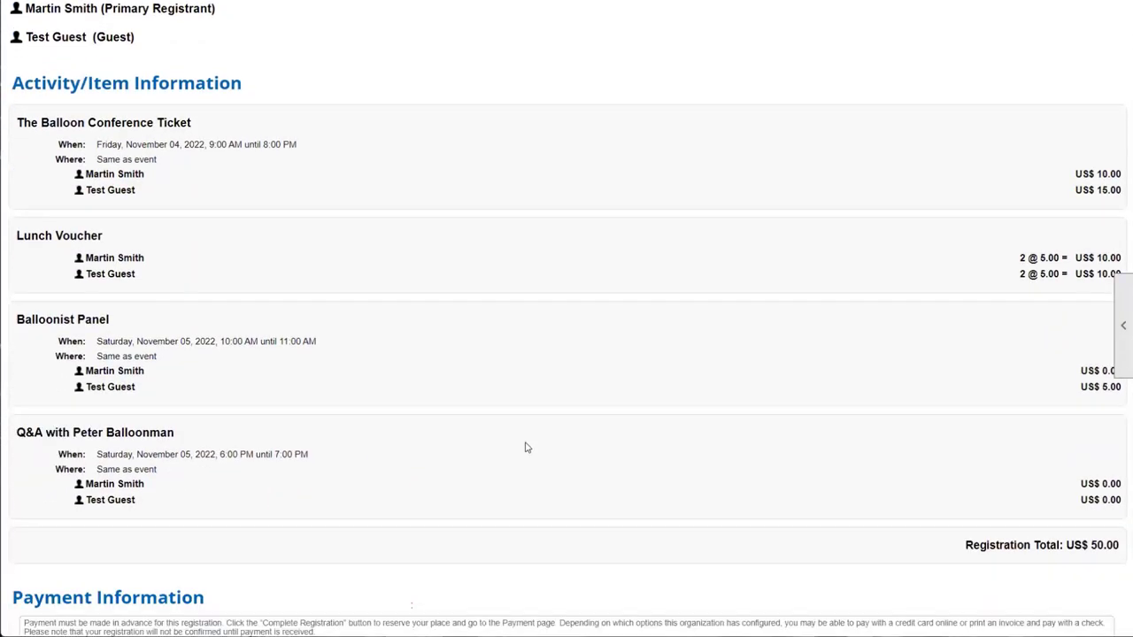
left_click_drag(69, 123, 201, 125)
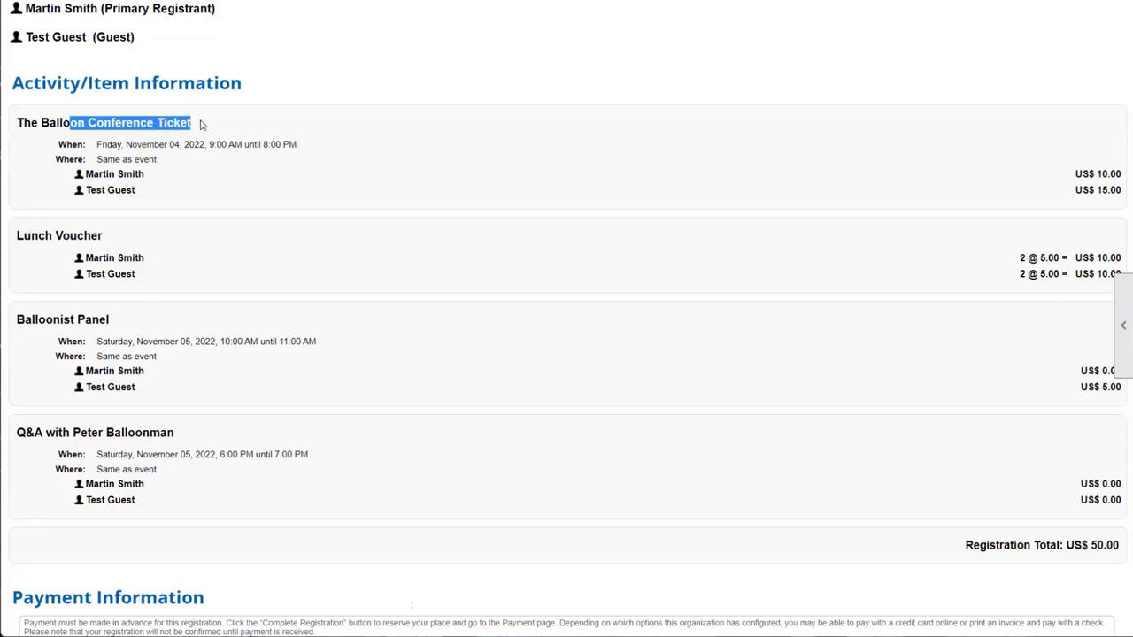
left_click_drag(77, 174, 147, 195)
left_click(96, 237)
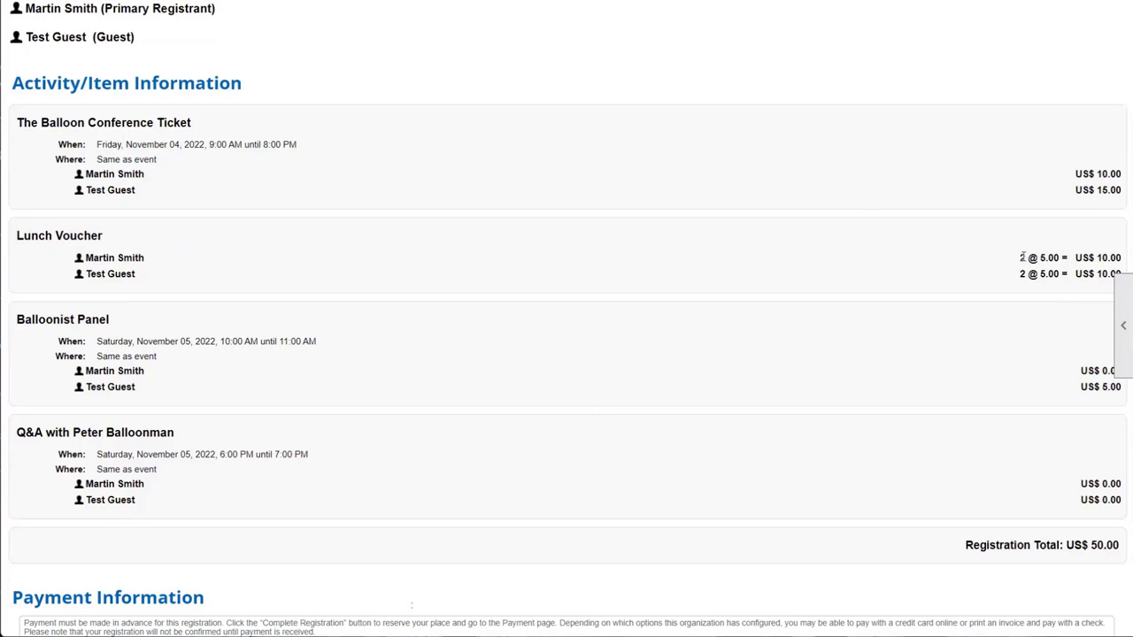
left_click_drag(1022, 256, 1106, 277)
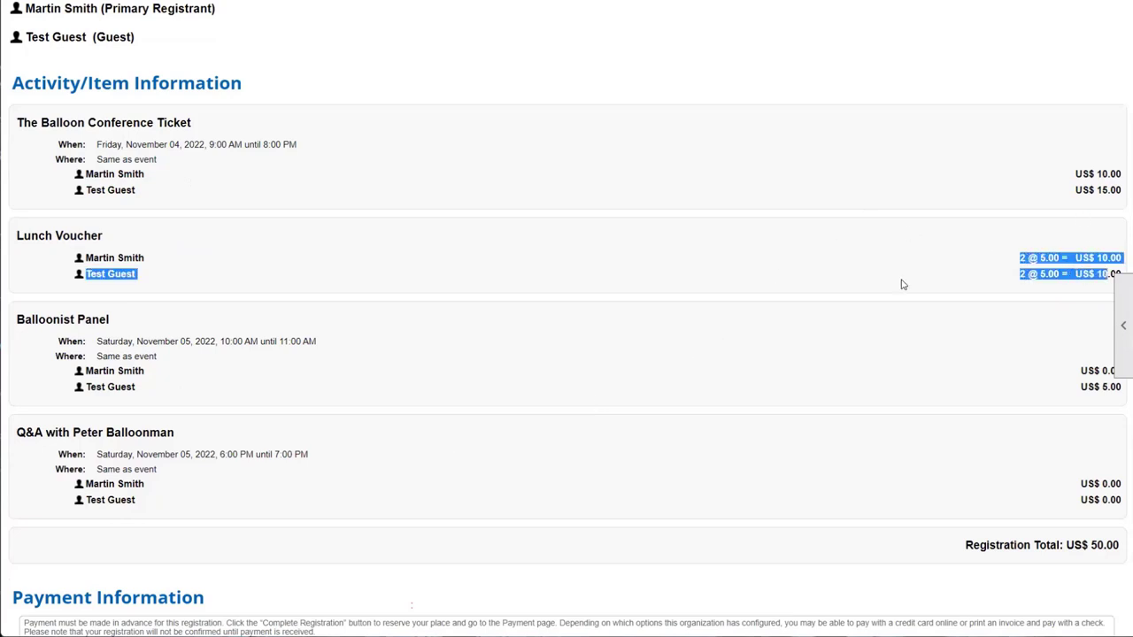
scroll(900, 283, "down", 3)
left_click_drag(966, 375, 1095, 371)
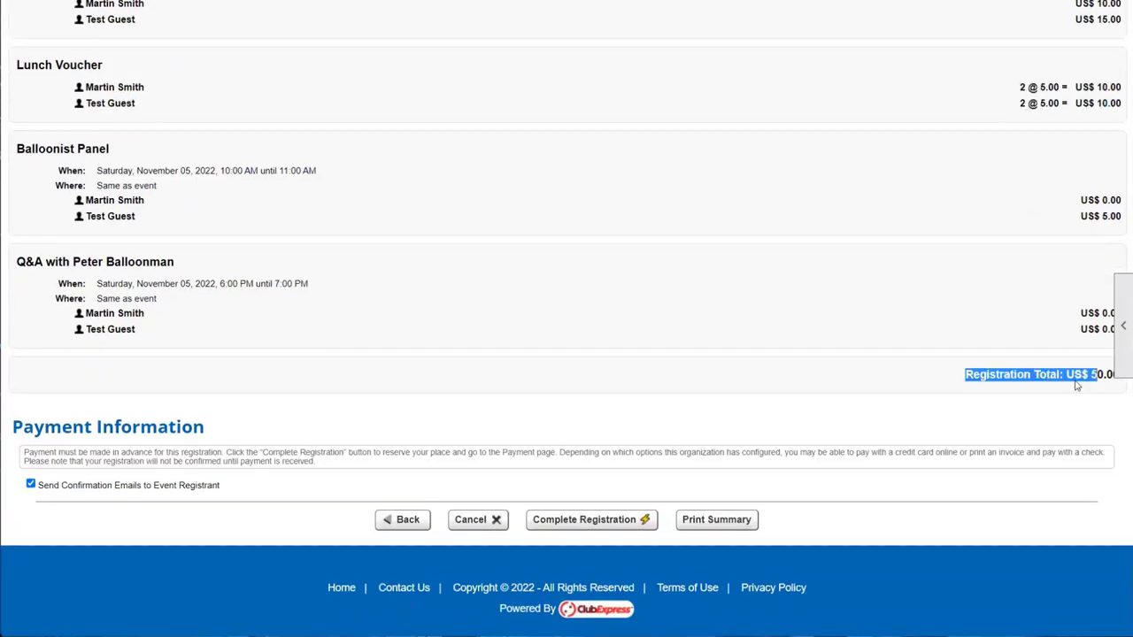
left_click(1070, 389)
scroll(1003, 399, "up", 1)
left_click_drag(965, 433, 1116, 434)
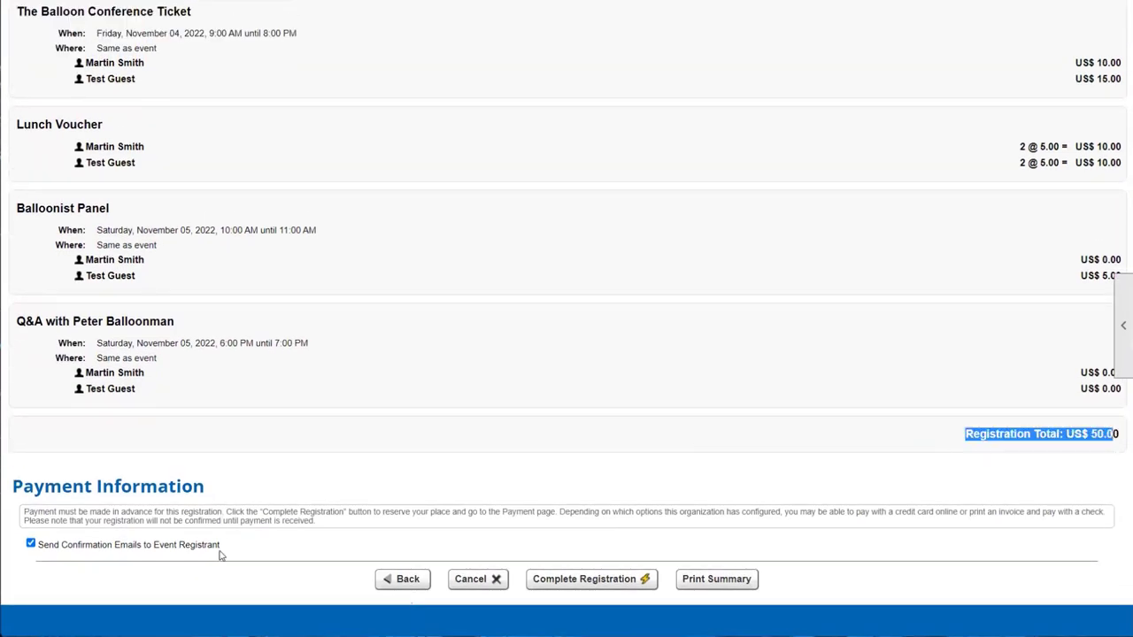
Complete the registration and dismiss the registration-saved message.
left_click(553, 577)
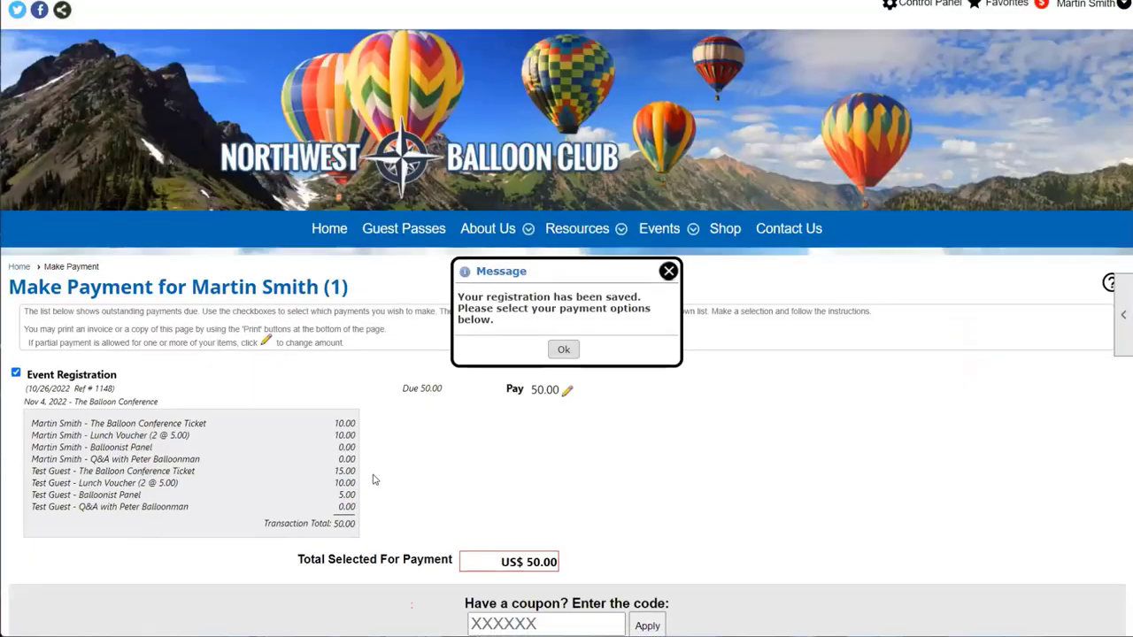
scroll(373, 478, "down", 2)
left_click(563, 236)
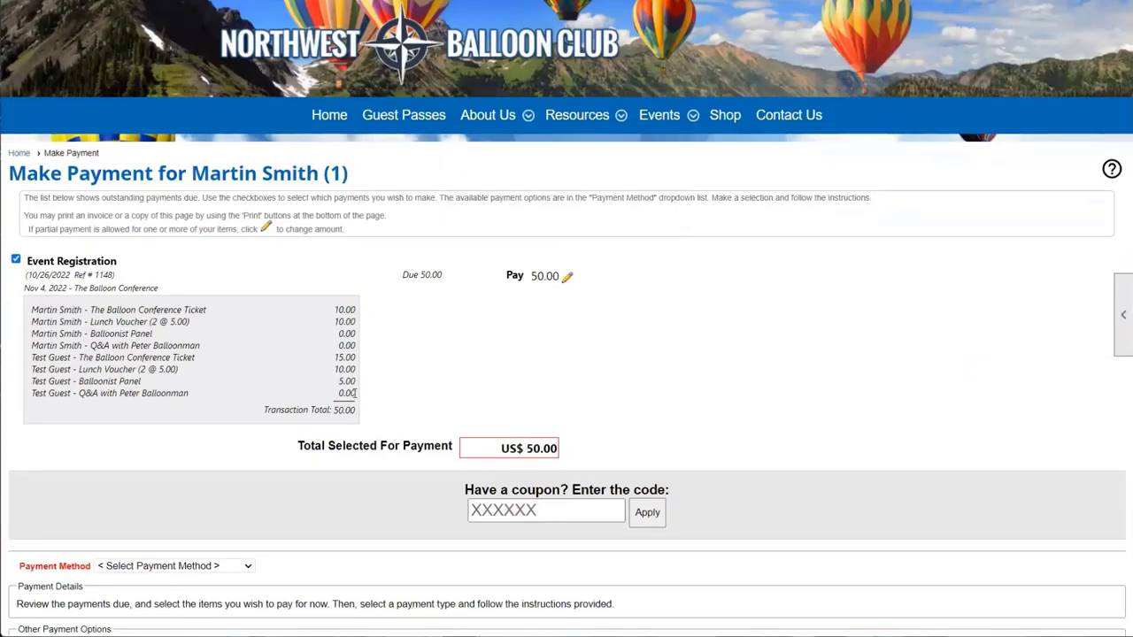
left_click_drag(355, 393, 27, 311)
left_click(377, 376)
scroll(377, 375, "down", 4)
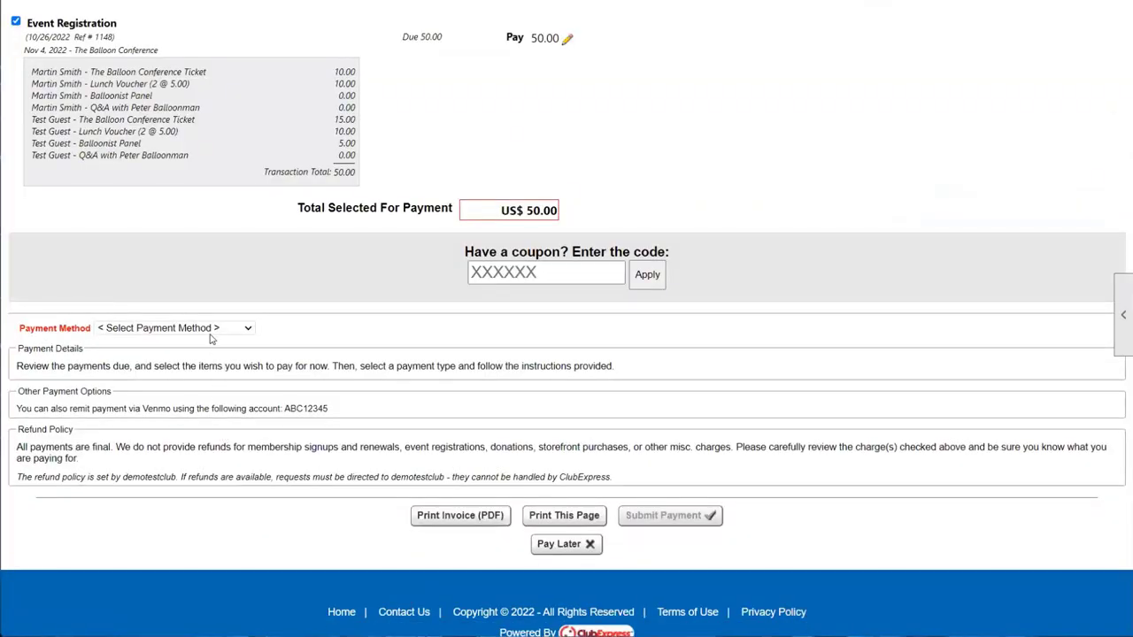
Record the US$ 50.00 as a Received Check payment and return to the event.
left_click(211, 332)
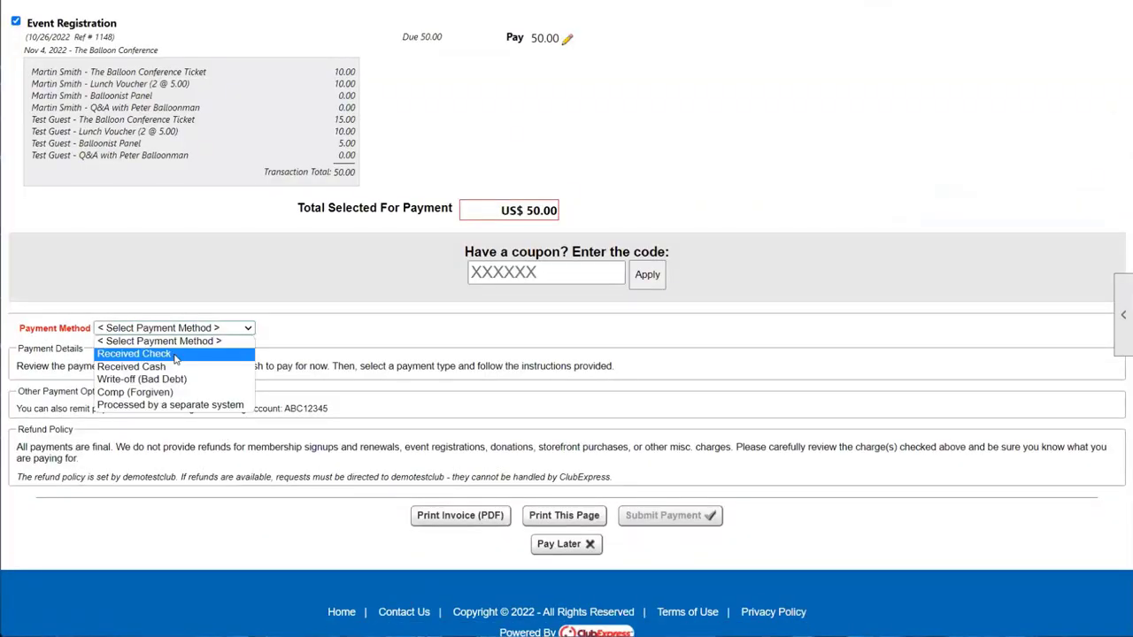
left_click(176, 354)
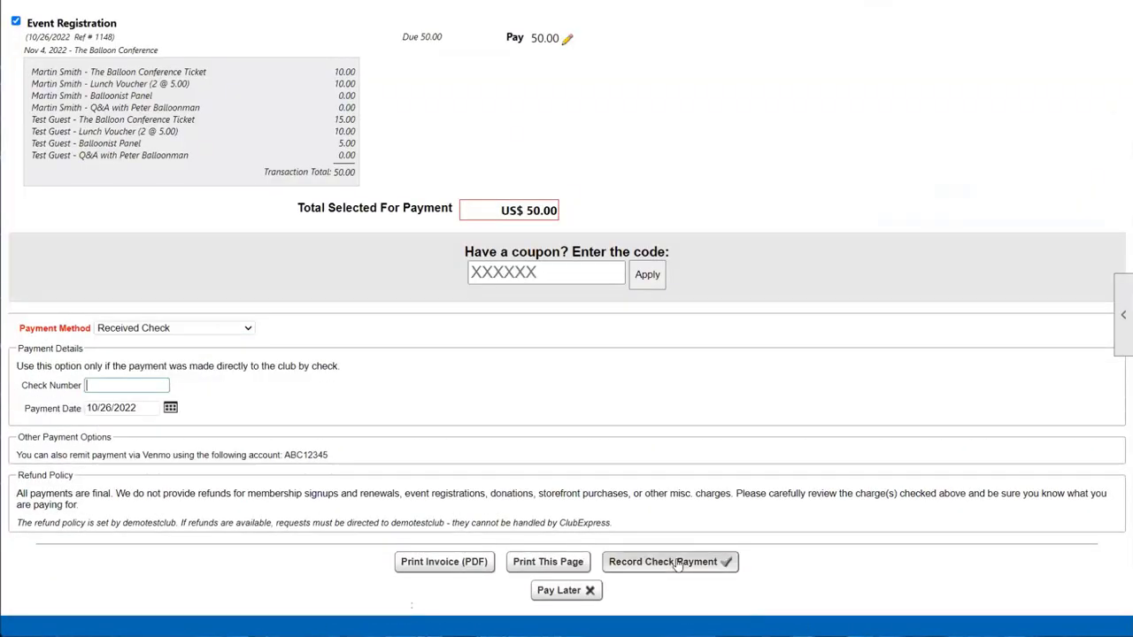
left_click(670, 561)
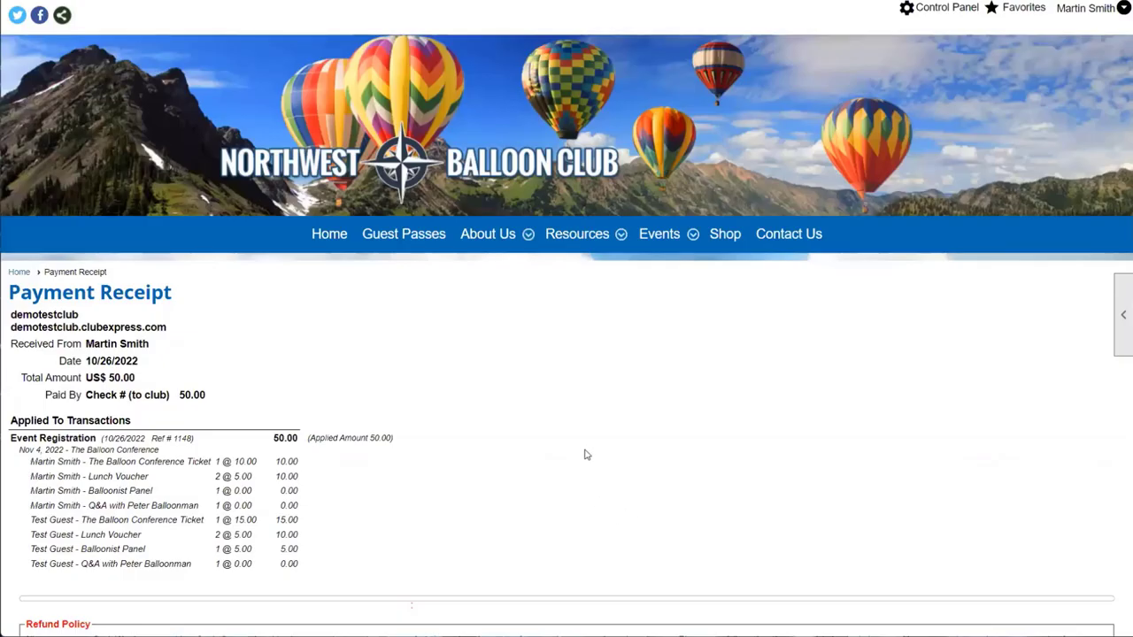
scroll(584, 456, "down", 3)
left_click(521, 520)
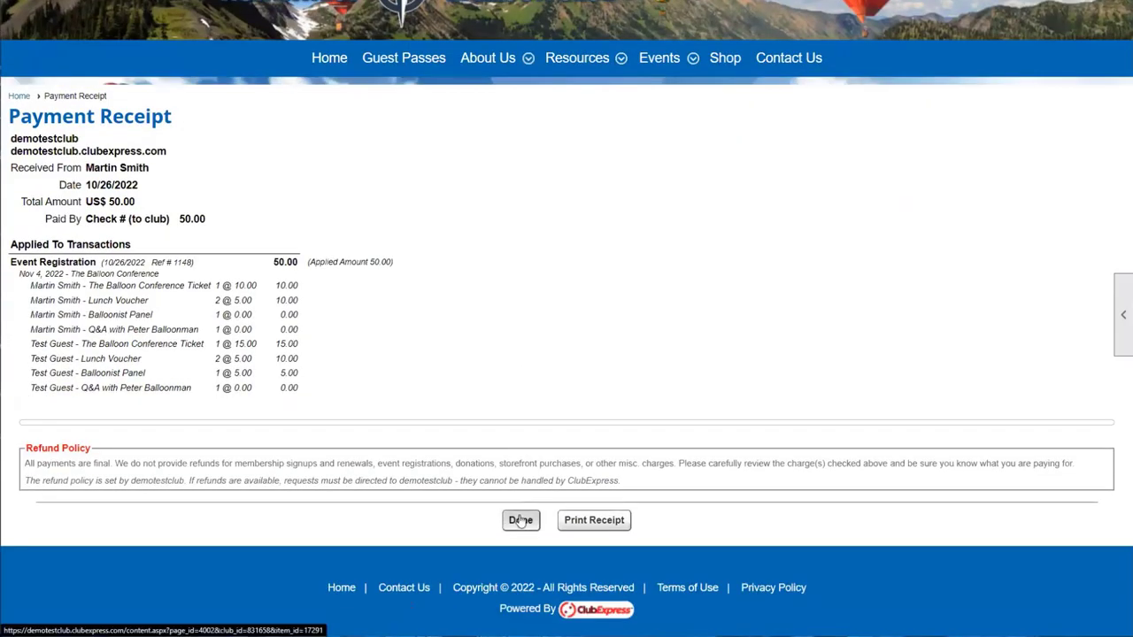
scroll(485, 445, "down", 3)
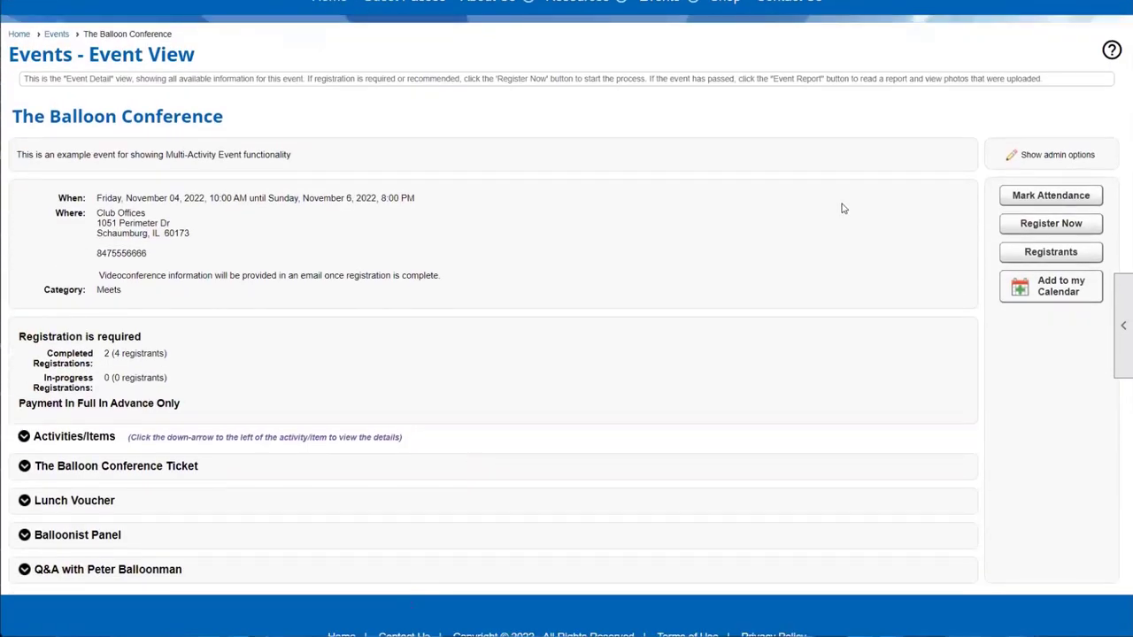
left_click_drag(50, 353, 92, 364)
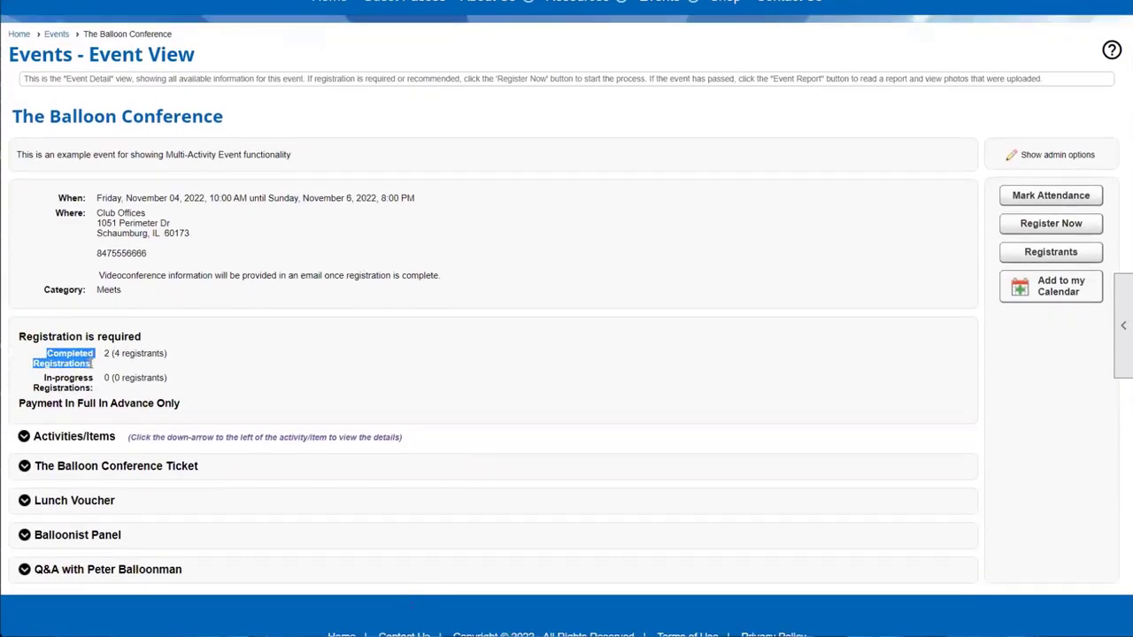
left_click(107, 353)
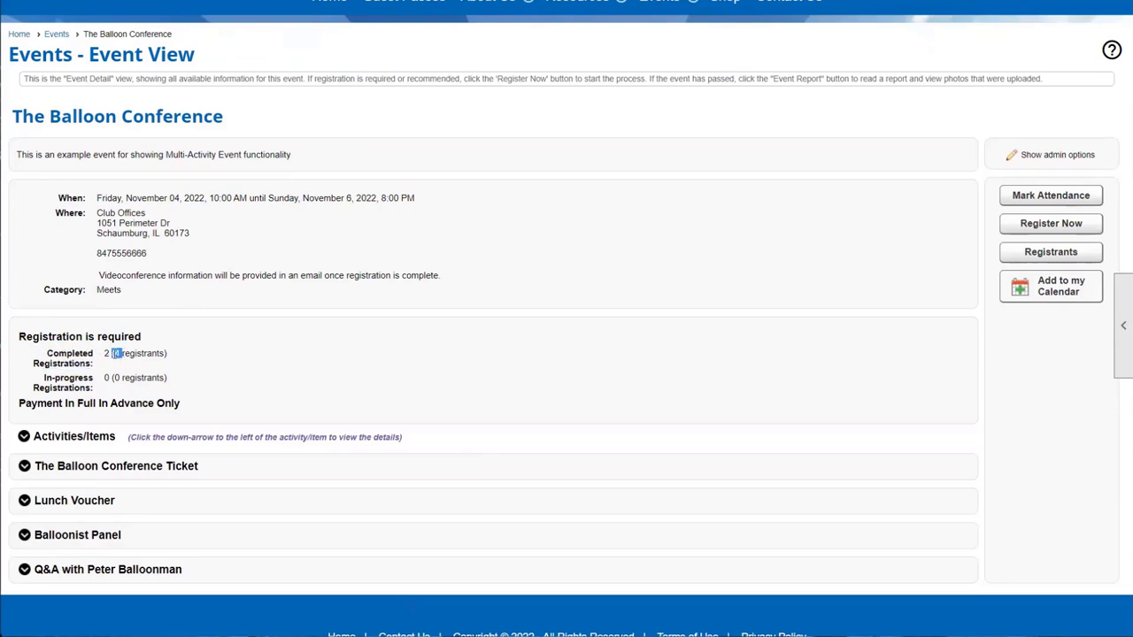
left_click(116, 354)
scroll(181, 559, "up", 1)
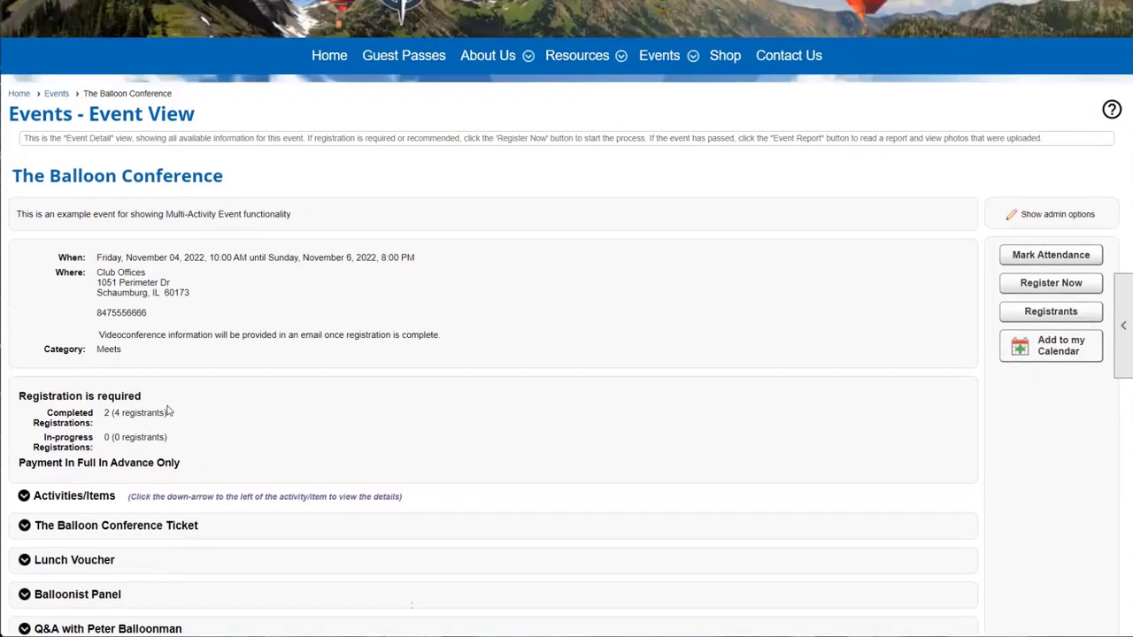
left_click(57, 93)
Open The Balloonist's Dinner from Events Manager and show its Who Can Register panel.
left_click(1122, 326)
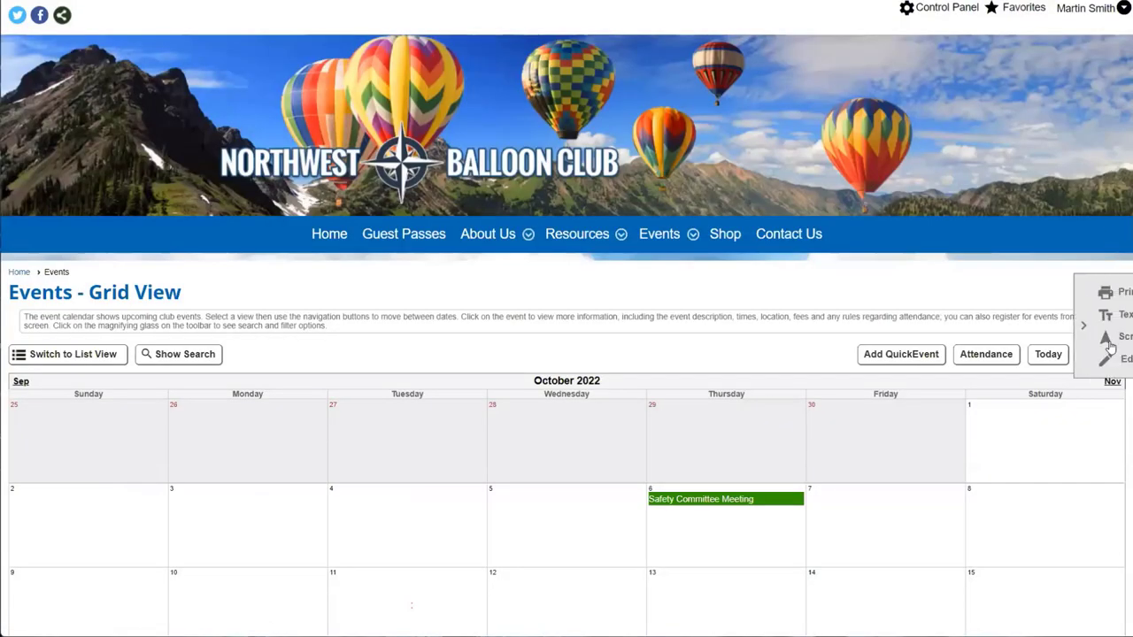
left_click(1069, 360)
scroll(472, 210, "down", 3)
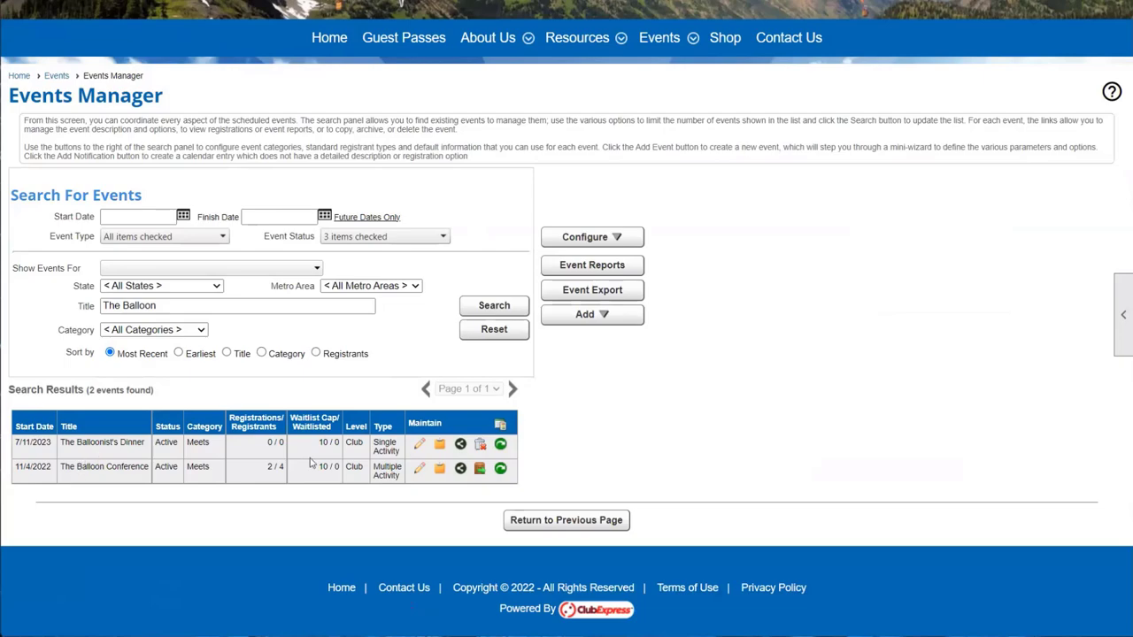
left_click(418, 444)
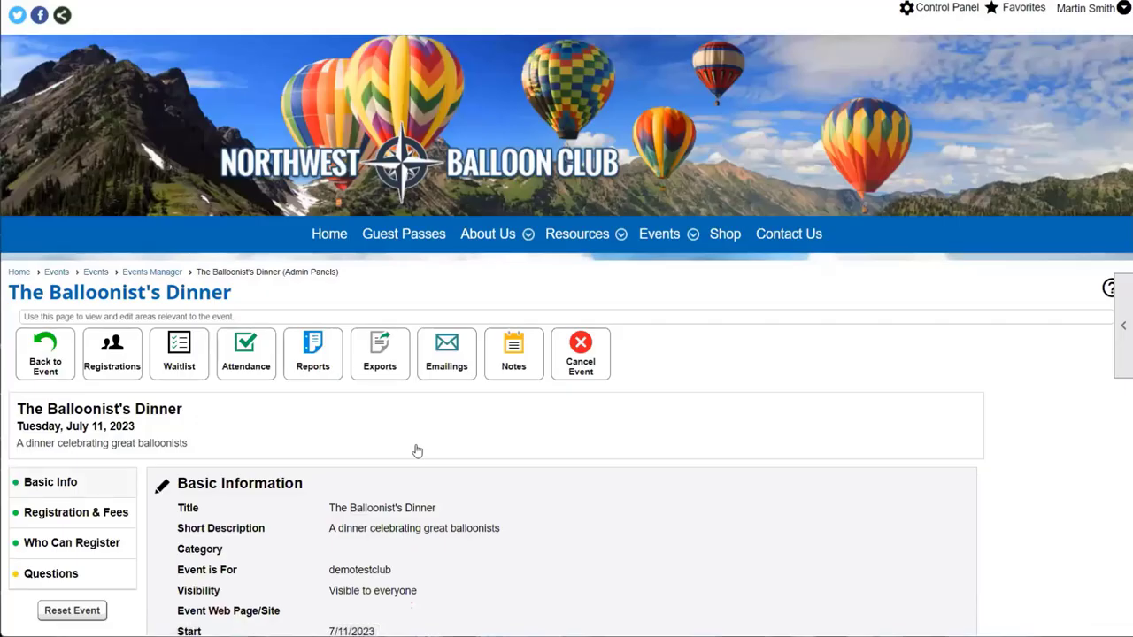
scroll(417, 451, "down", 2)
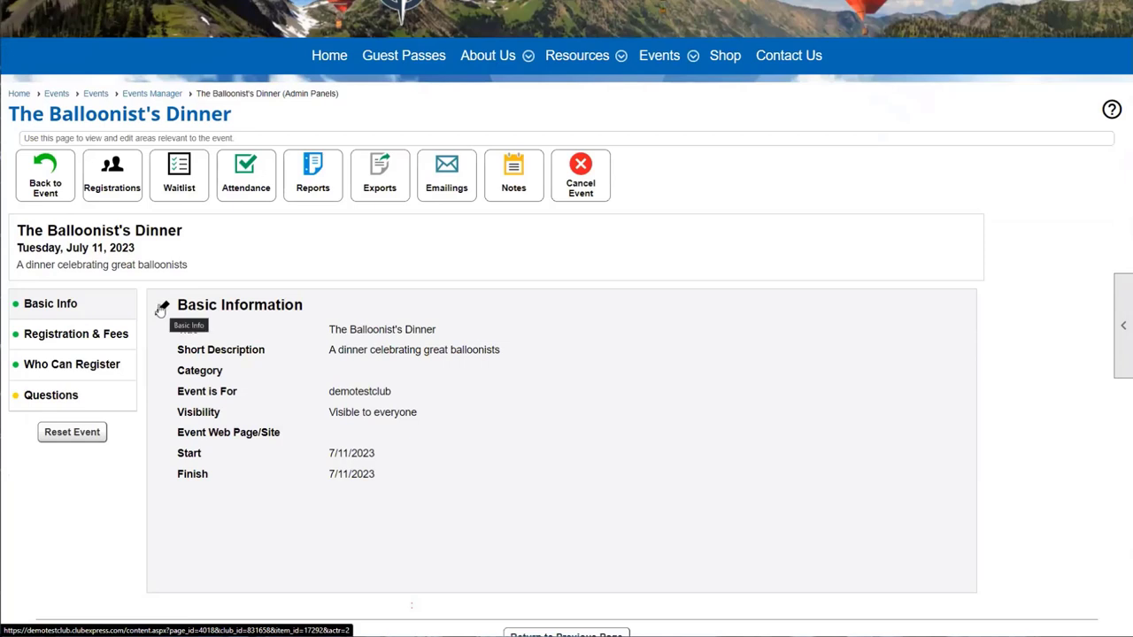
left_click(113, 366)
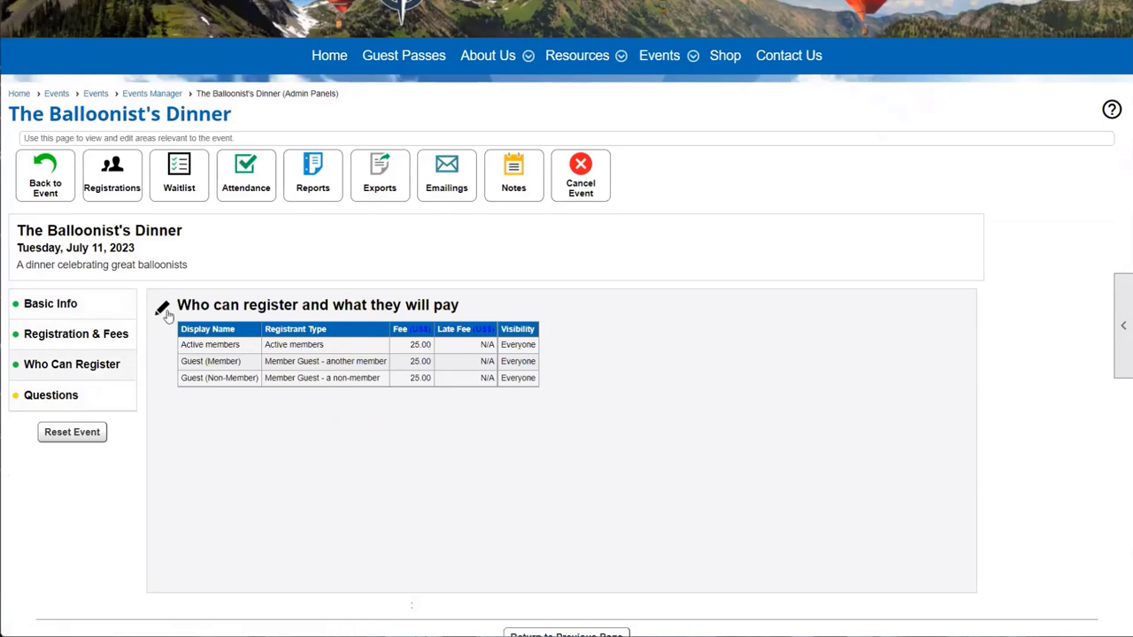
Open the registrant types for editing, review the guest rows and fees, then show Basic Info.
left_click(301, 364)
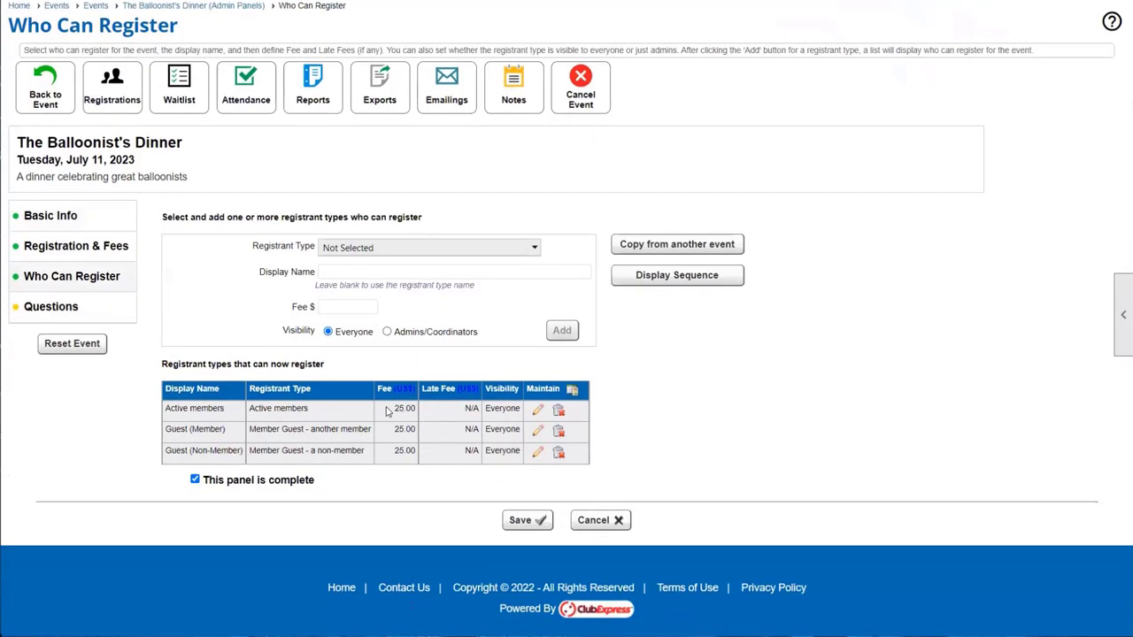
mouse_move(410, 422)
left_mouse_down()
mouse_move(427, 453)
mouse_move(395, 449)
mouse_move(400, 414)
mouse_move(416, 451)
mouse_move(401, 435)
left_mouse_up()
left_click(407, 452)
left_click(395, 421)
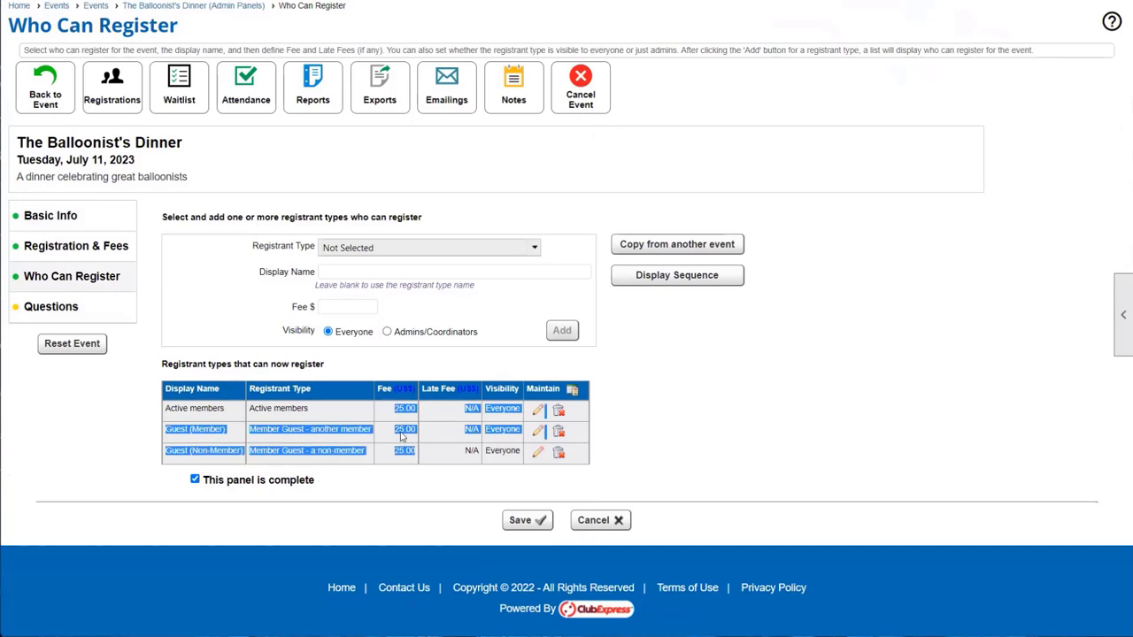
left_click(397, 430)
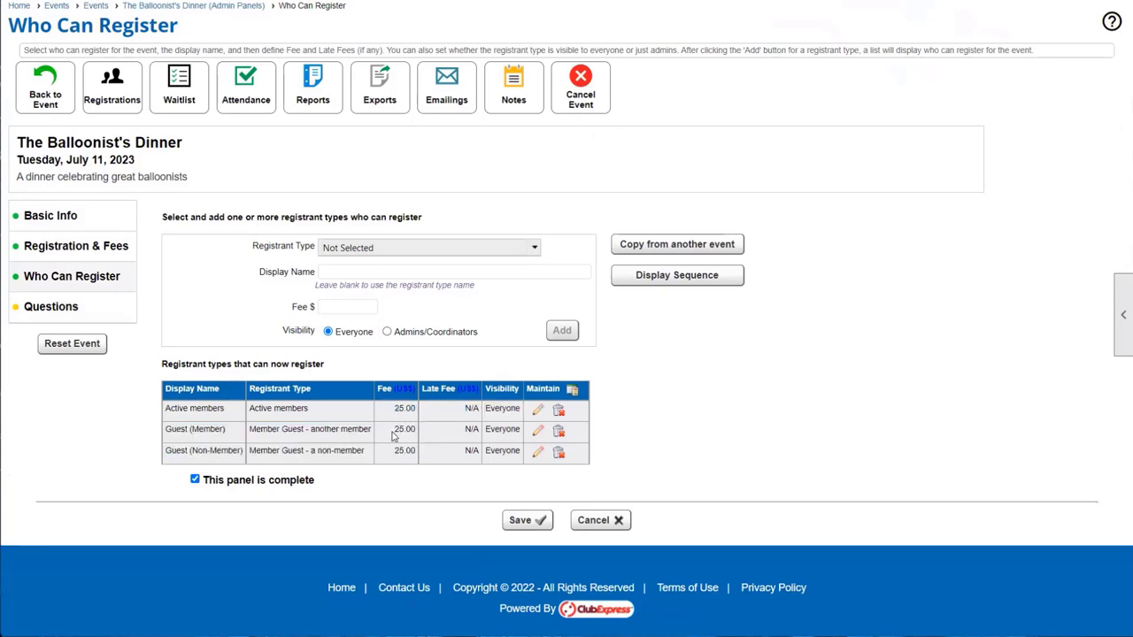
left_click(101, 220)
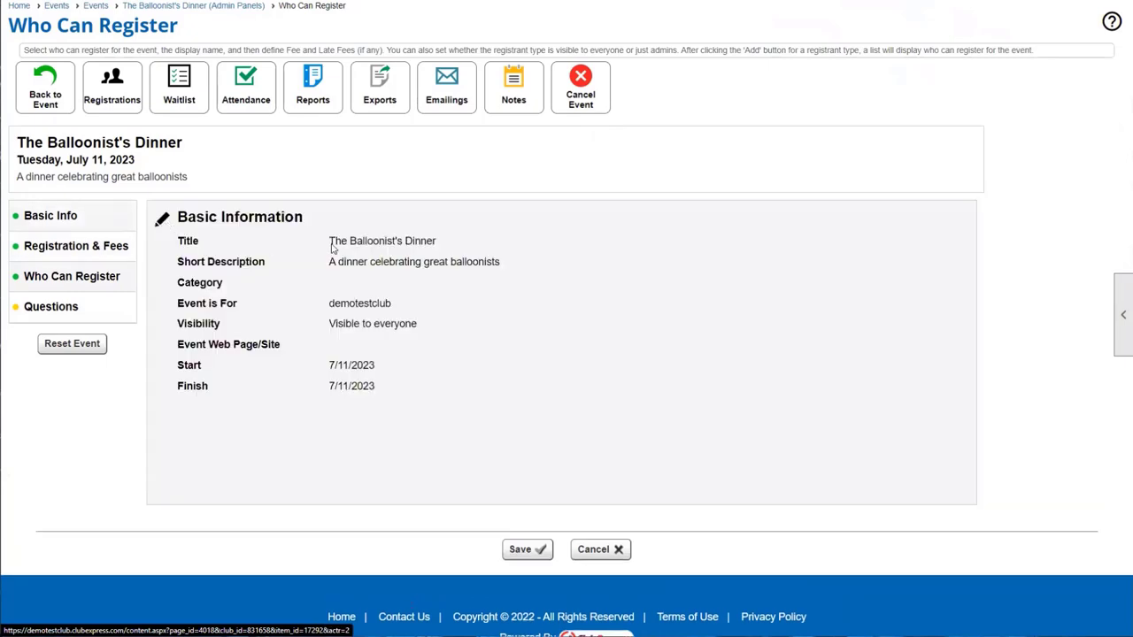
Set The Balloonist's Dinner Activities option to Multiple and save the basic information.
left_click(364, 387)
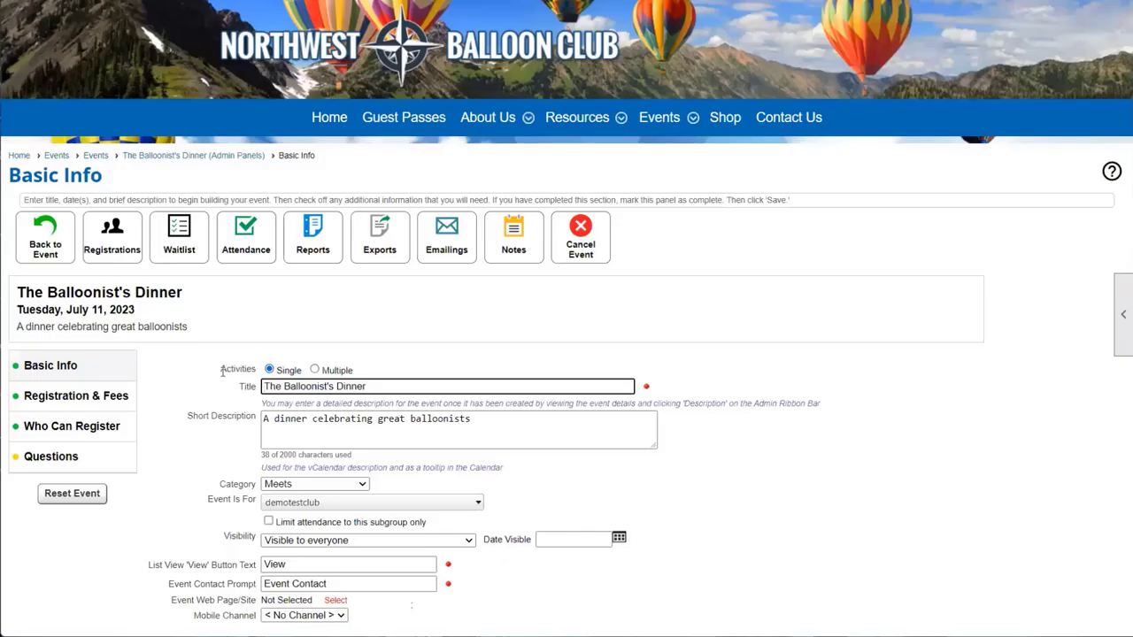
left_click_drag(220, 373, 370, 376)
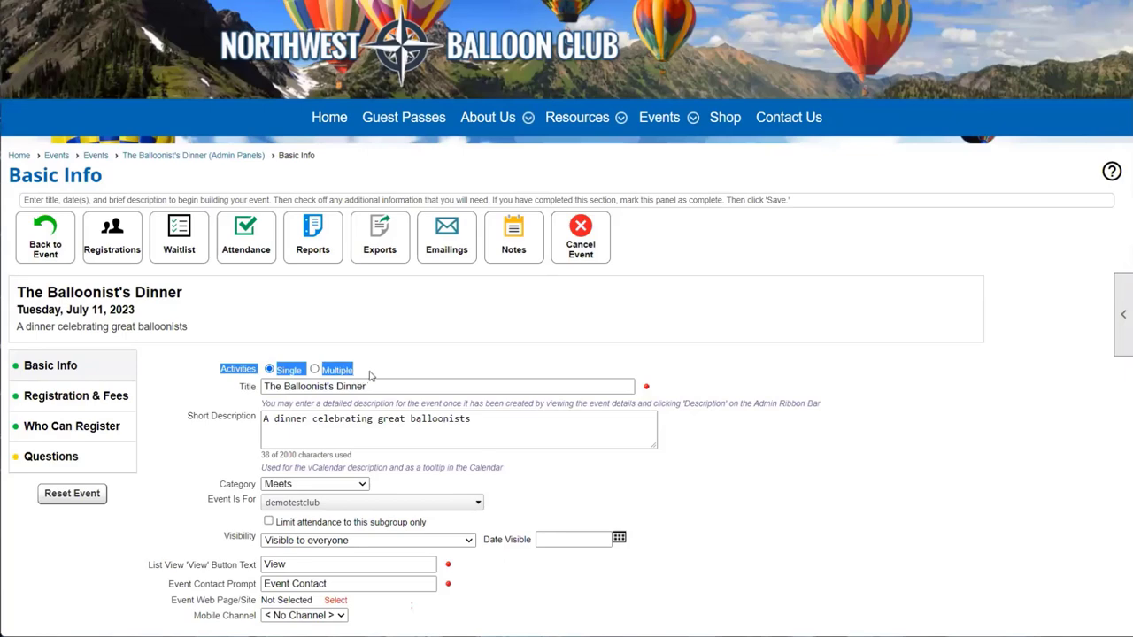
left_click(370, 376)
left_click(315, 370)
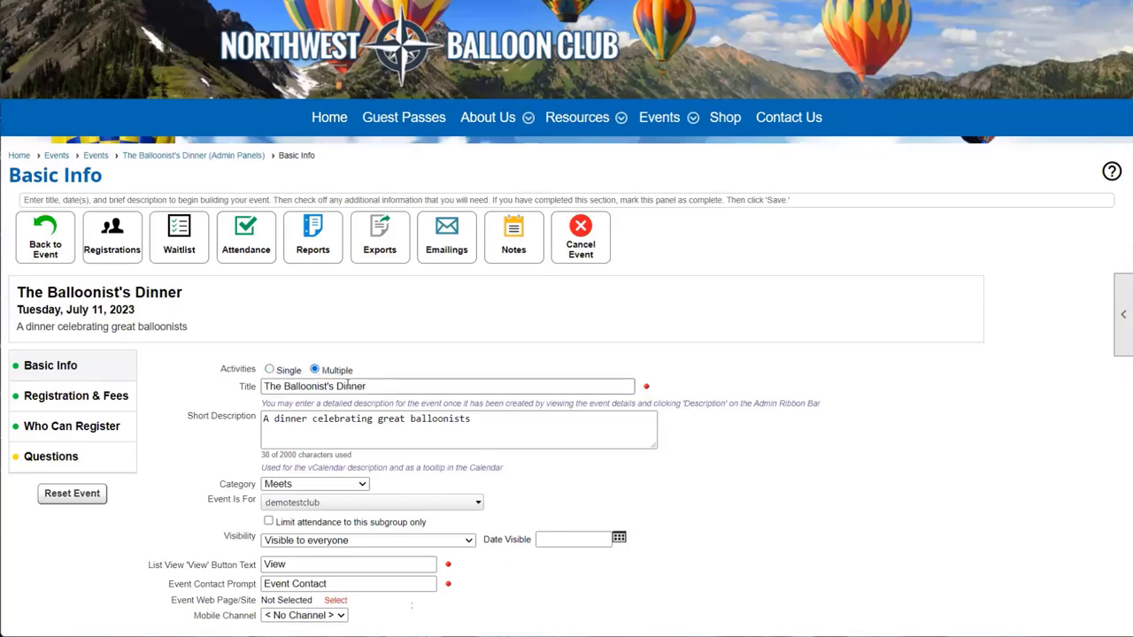
scroll(343, 377, "down", 3)
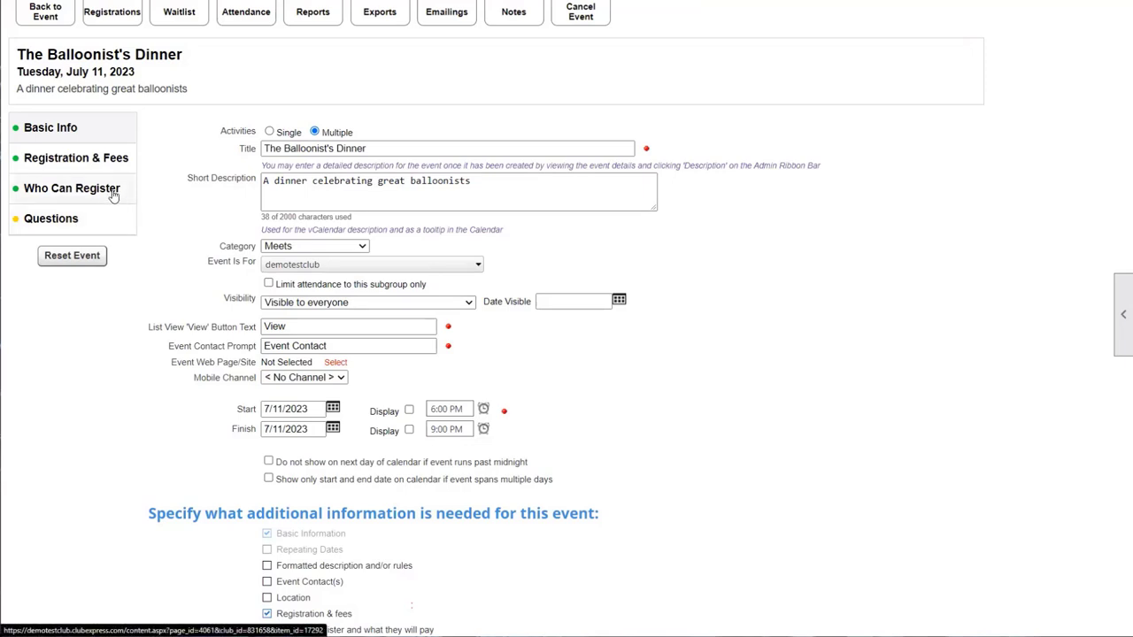
scroll(221, 282, "down", 1)
scroll(221, 281, "down", 3)
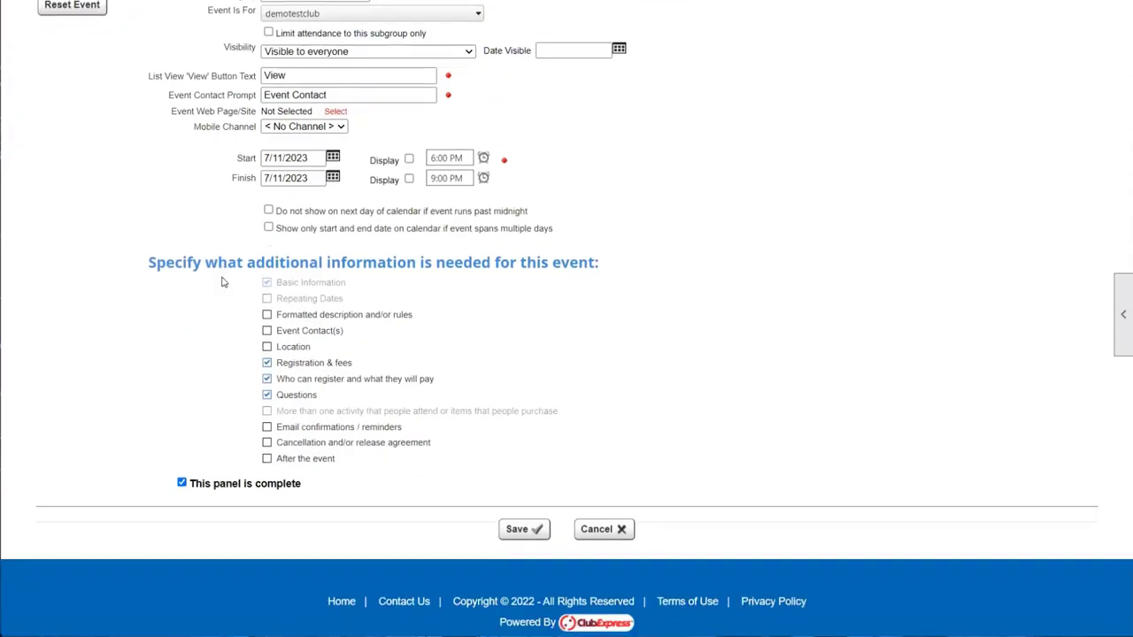
left_click(523, 515)
scroll(301, 387, "down", 2)
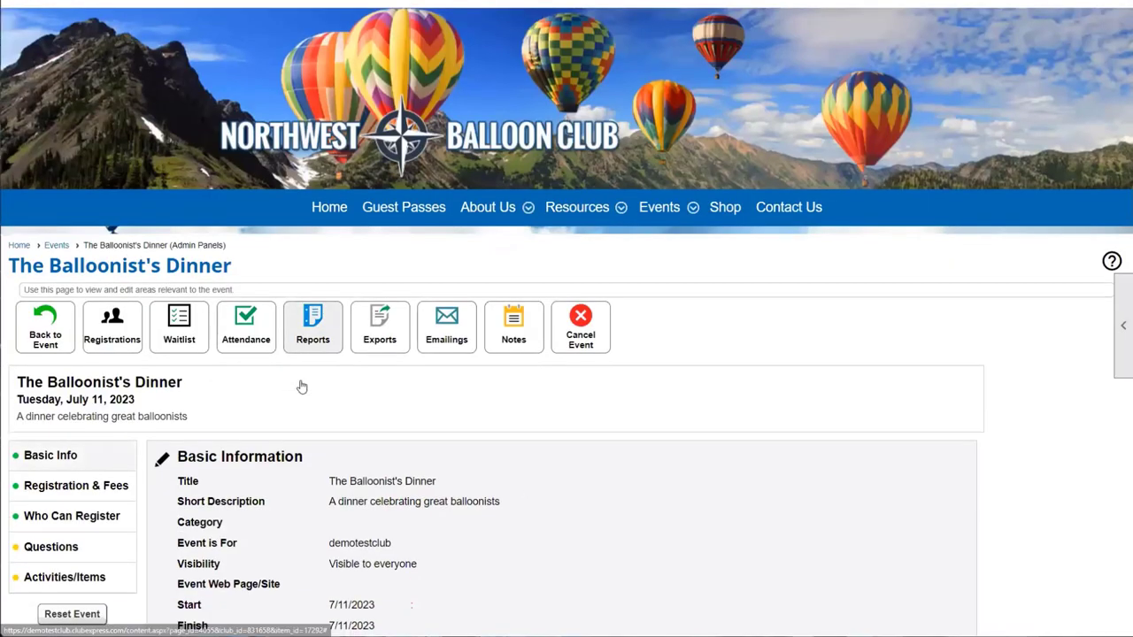
Go to Activities/Items and open the dinner activity's Registration & Fees settings.
scroll(300, 387, "down", 2)
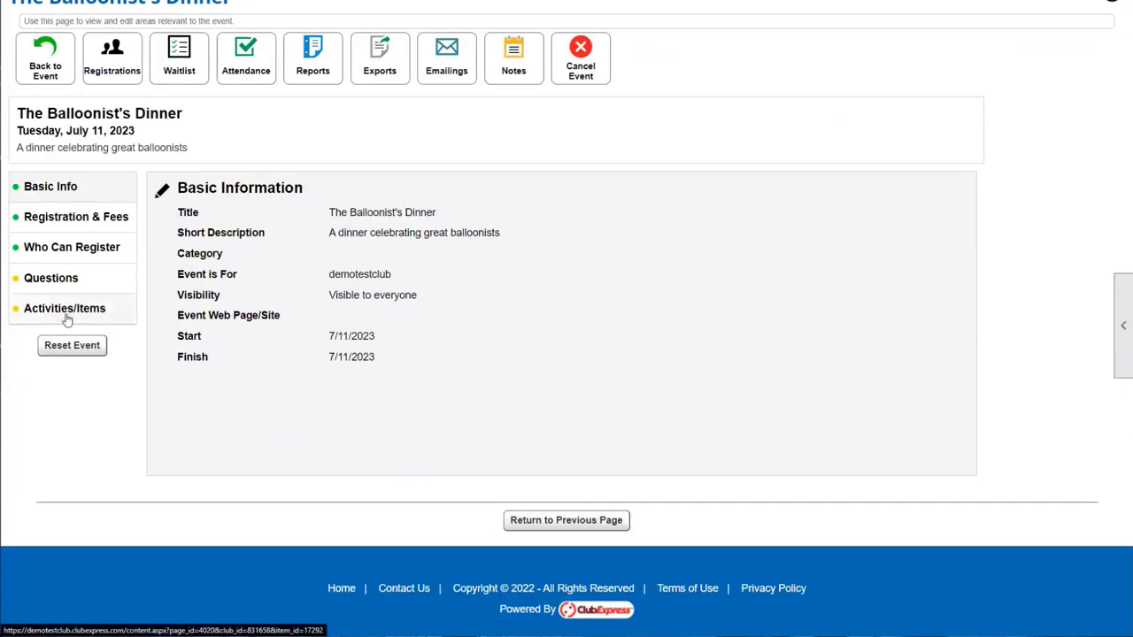
left_click(69, 257)
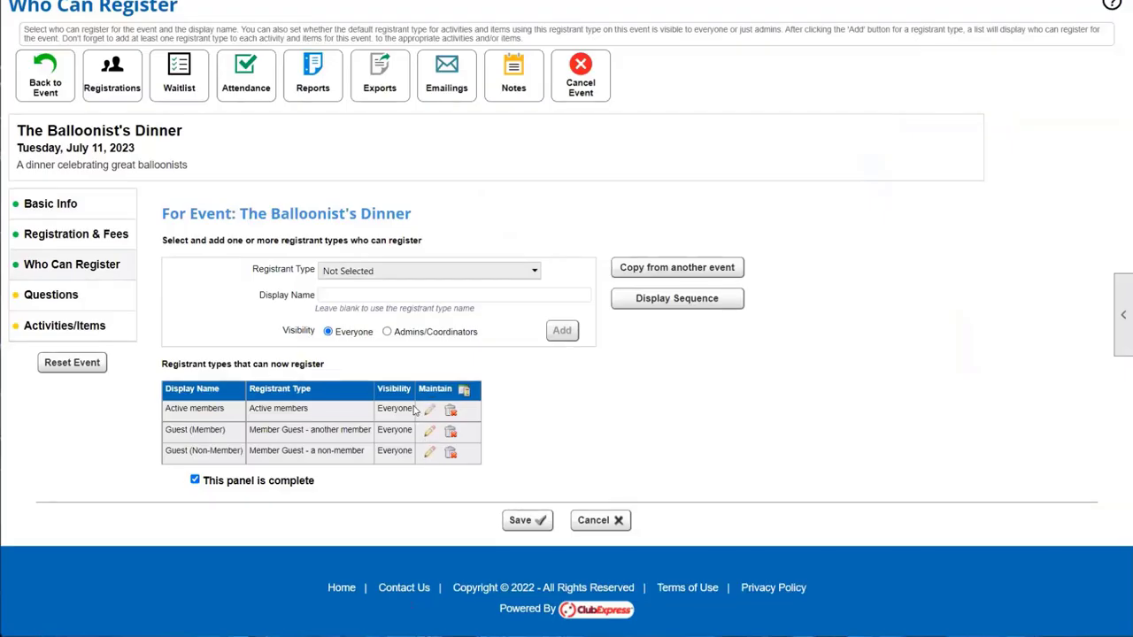
left_click(85, 327)
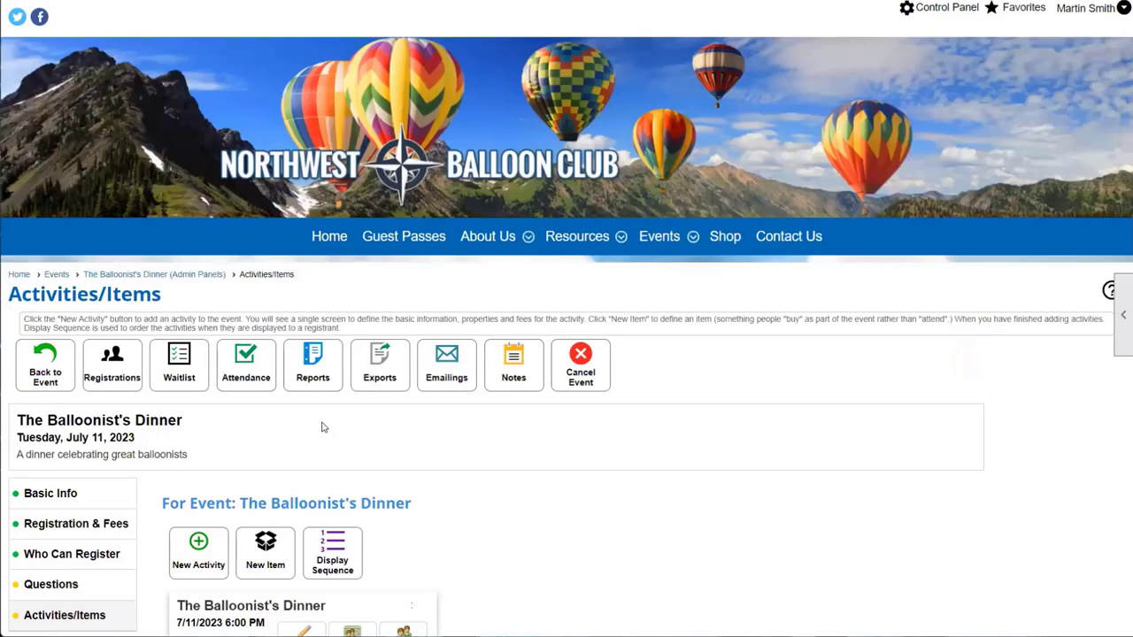
scroll(321, 427, "down", 2)
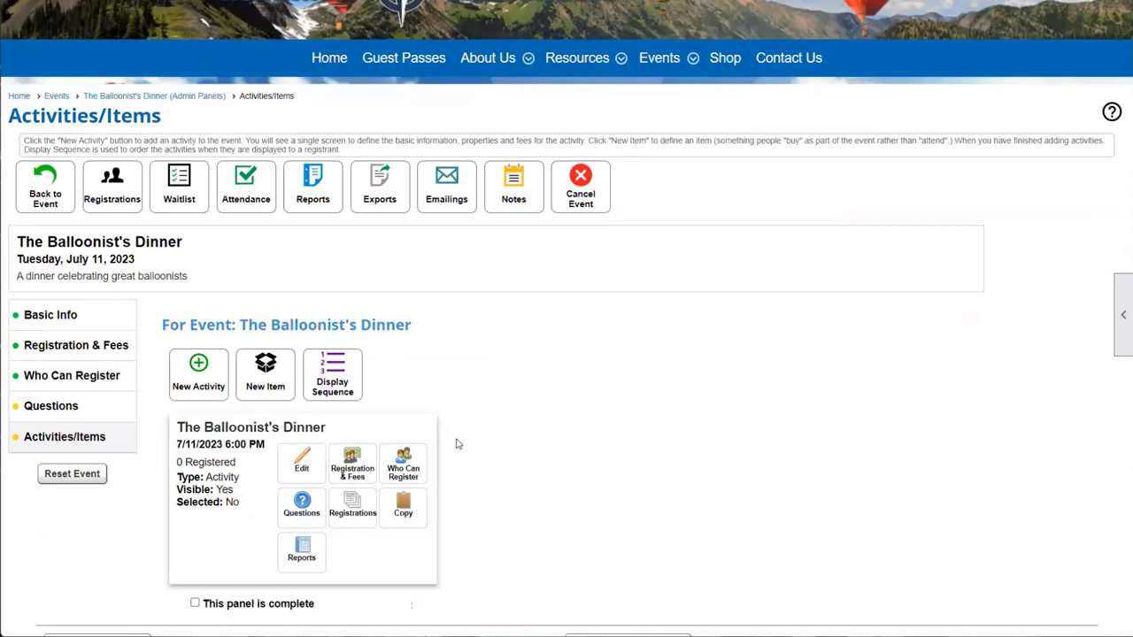
scroll(458, 445, "down", 2)
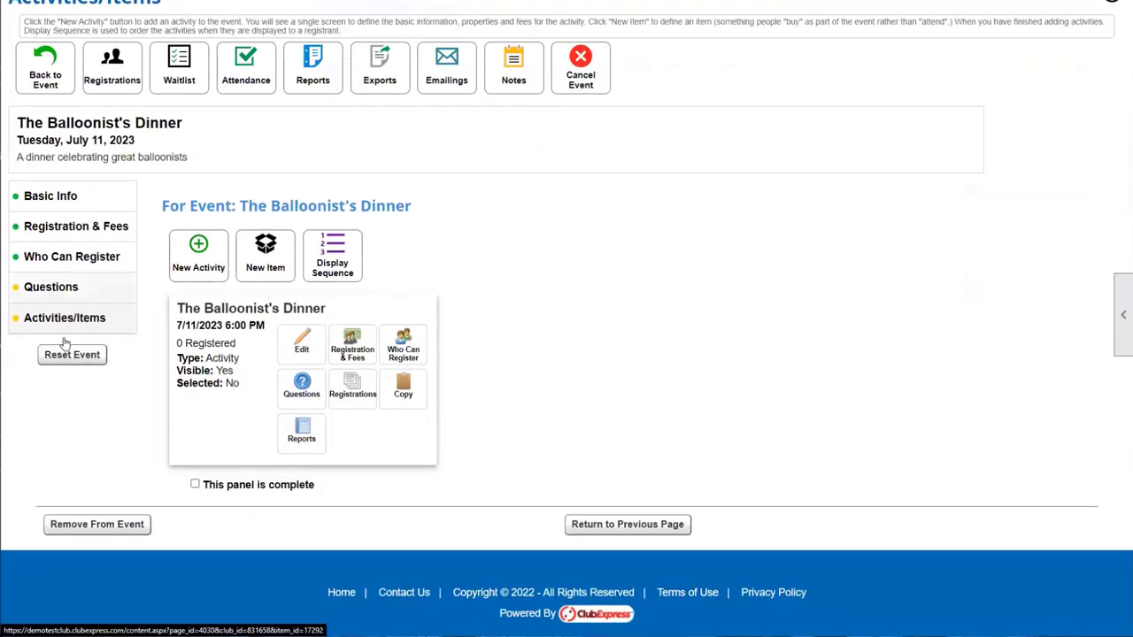
left_click(352, 350)
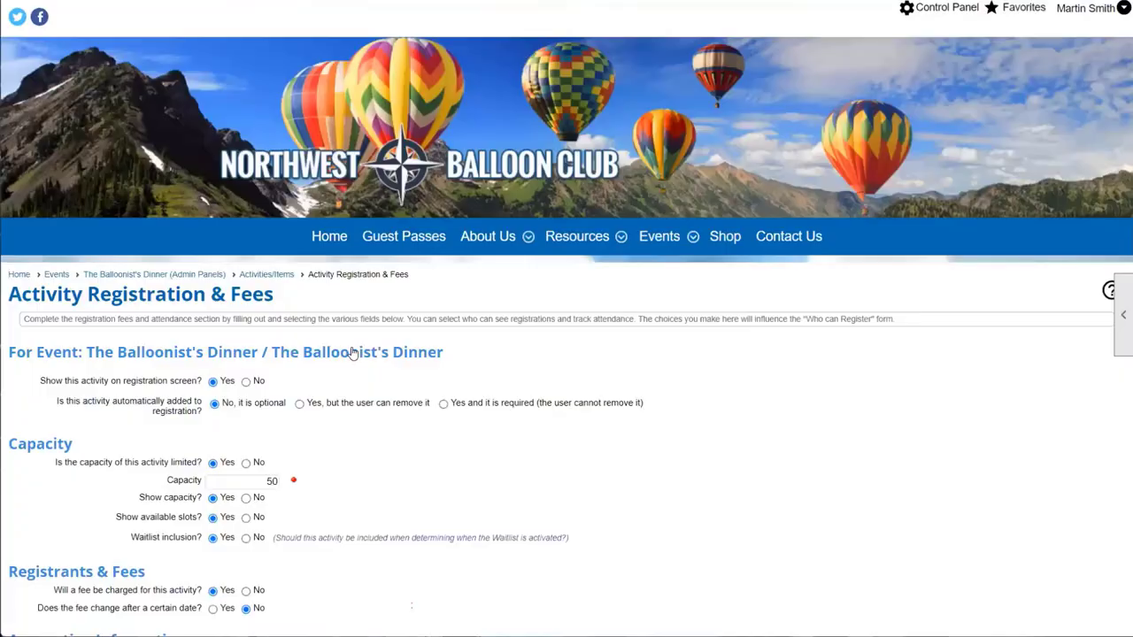
Leave the fee settings unsaved and open the activity's Who Can Register page.
scroll(549, 505, "down", 3)
left_click(600, 517)
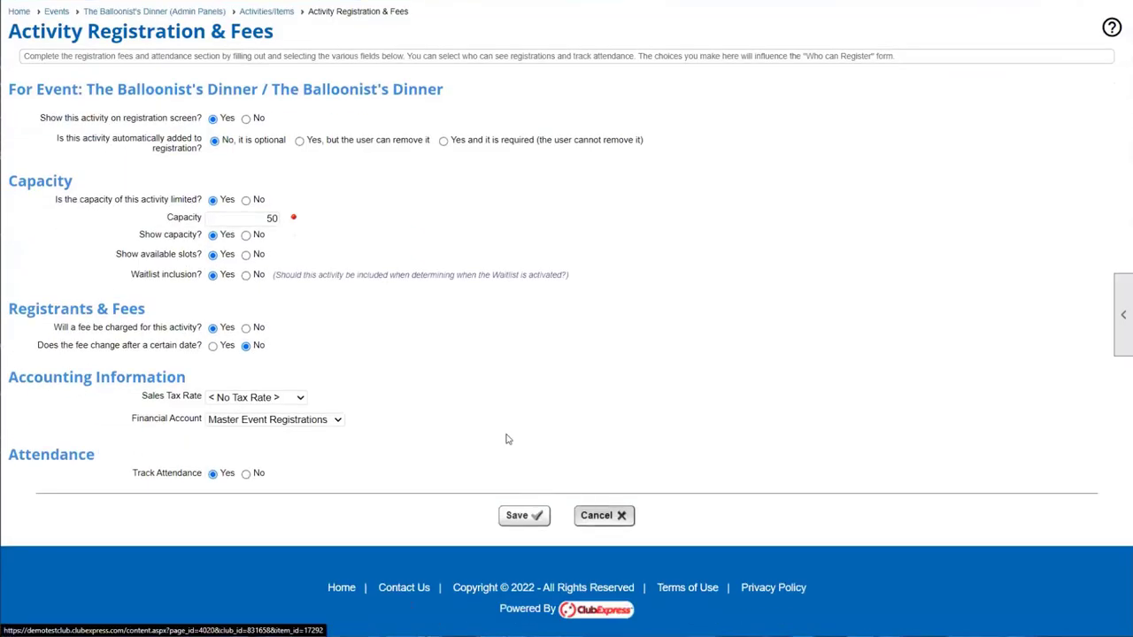
scroll(422, 346, "down", 2)
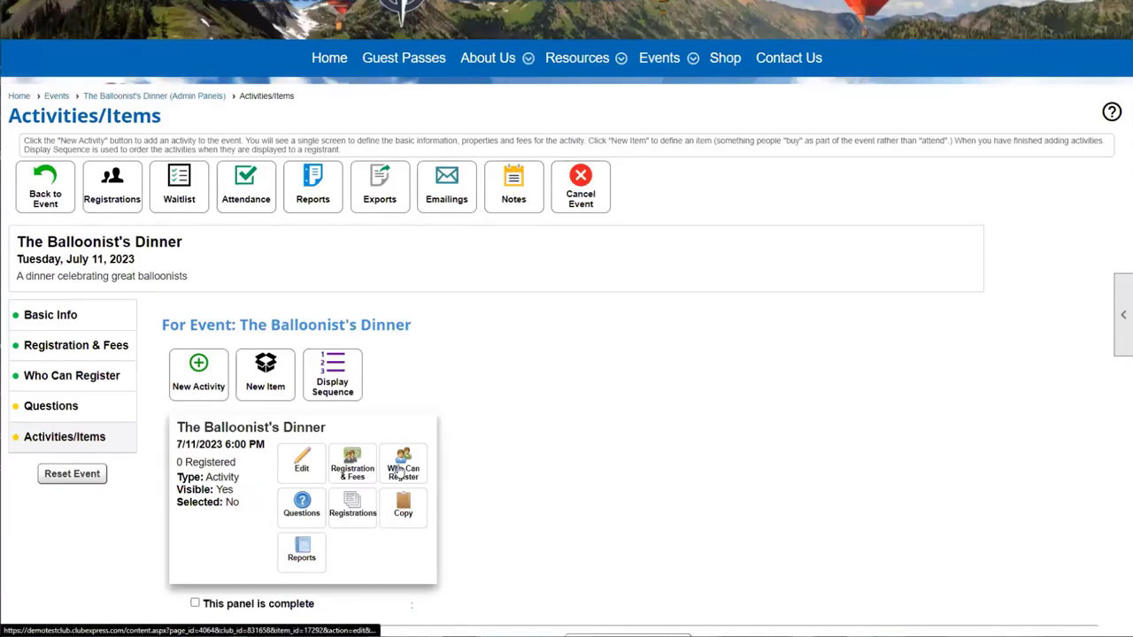
left_click(403, 469)
scroll(387, 482, "down", 2)
scroll(387, 482, "down", 1)
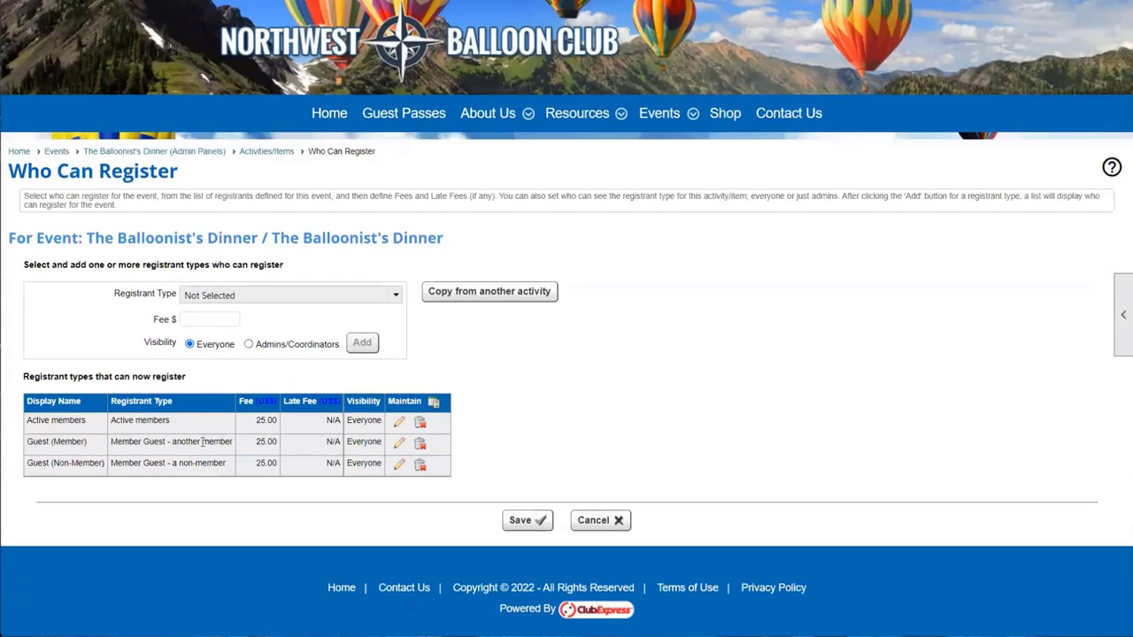
Confirm all three registrant types pay 25.00, then cancel back to Activities/Items.
left_click_drag(25, 419, 203, 466)
left_click(259, 449)
left_click_drag(259, 427, 278, 467)
left_click(279, 467)
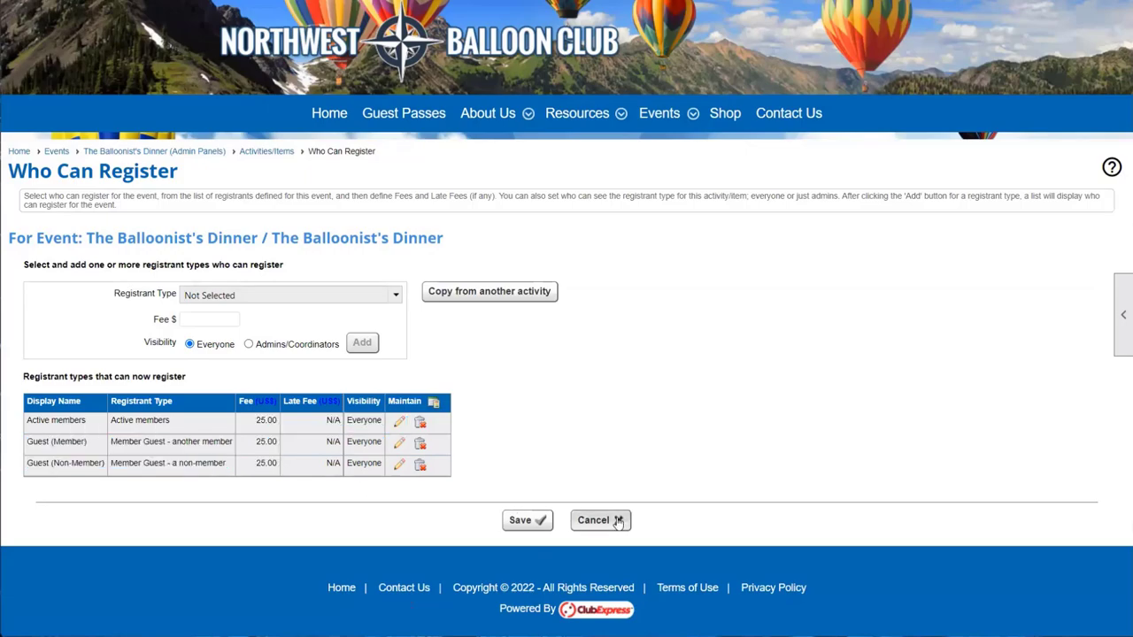
left_click(595, 519)
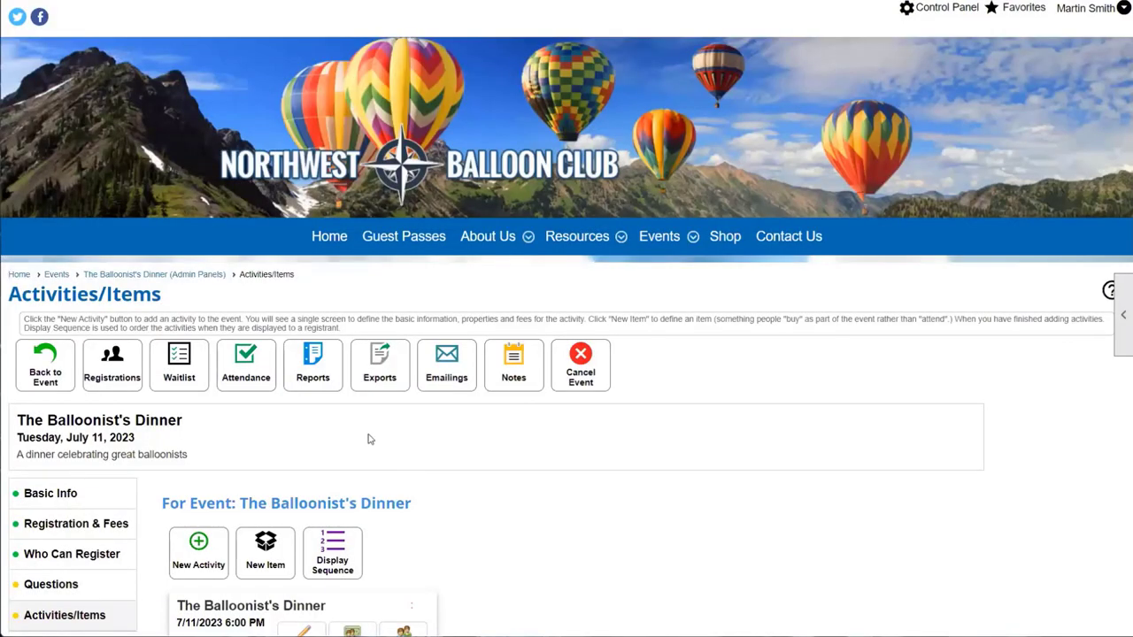
scroll(370, 439, "down", 2)
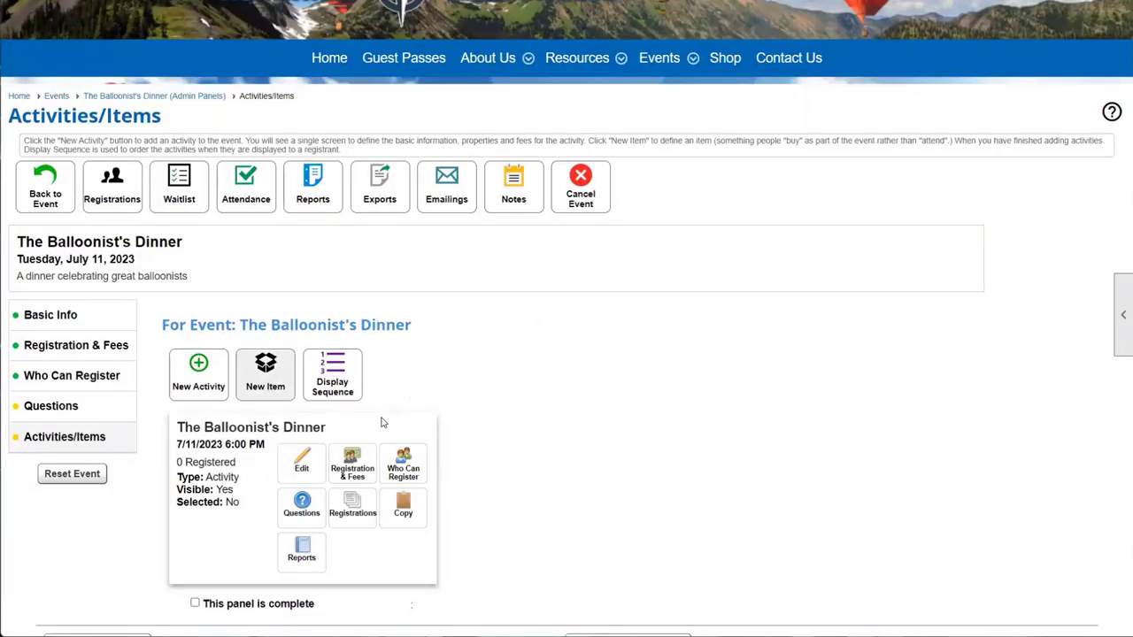
Review The Balloonist's Dinner activity title, then bring up the event's Basic Info.
scroll(279, 485, "down", 2)
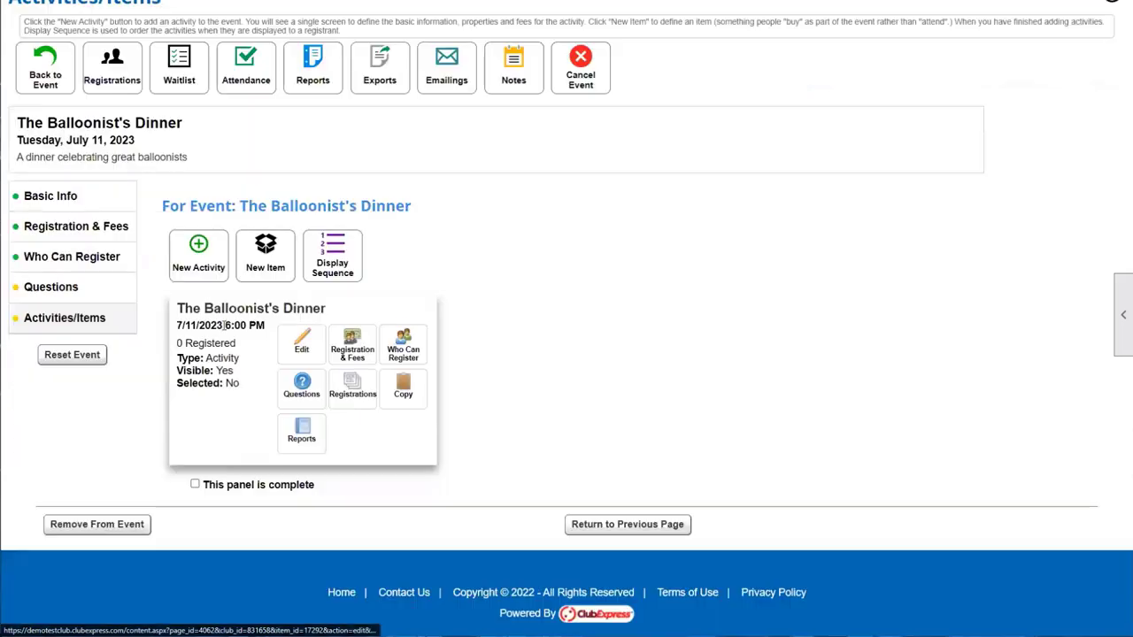
left_click_drag(177, 308, 326, 310)
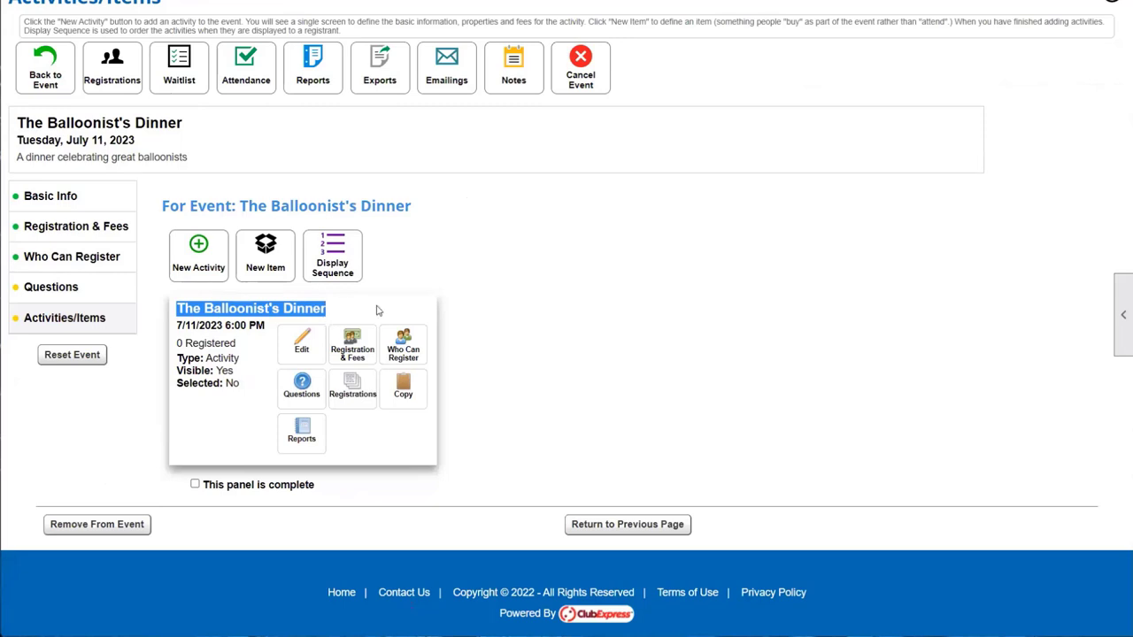
left_click(473, 317)
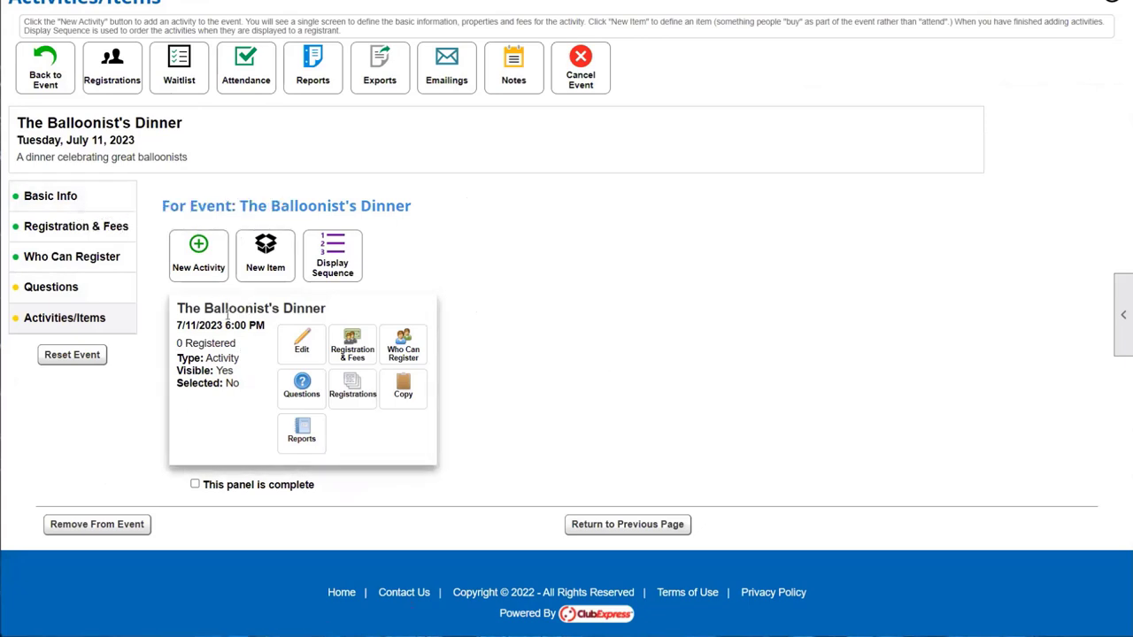
left_click(112, 198)
Switch the event's Activities setting to Single, then start a new item from Activities/Items.
left_click(162, 200)
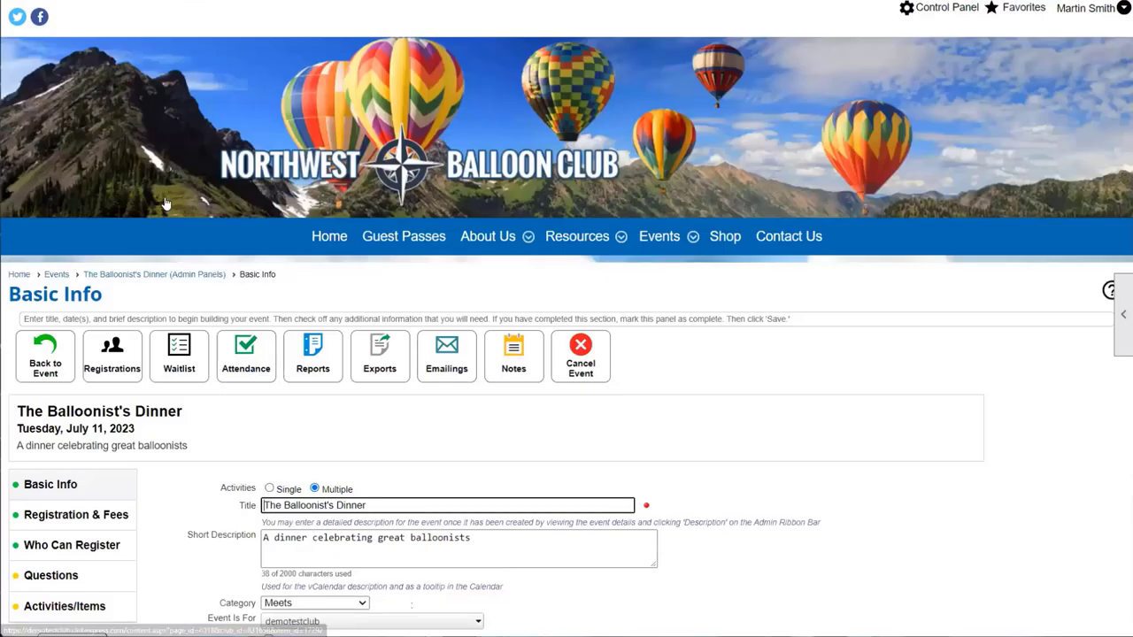
scroll(350, 402, "down", 2)
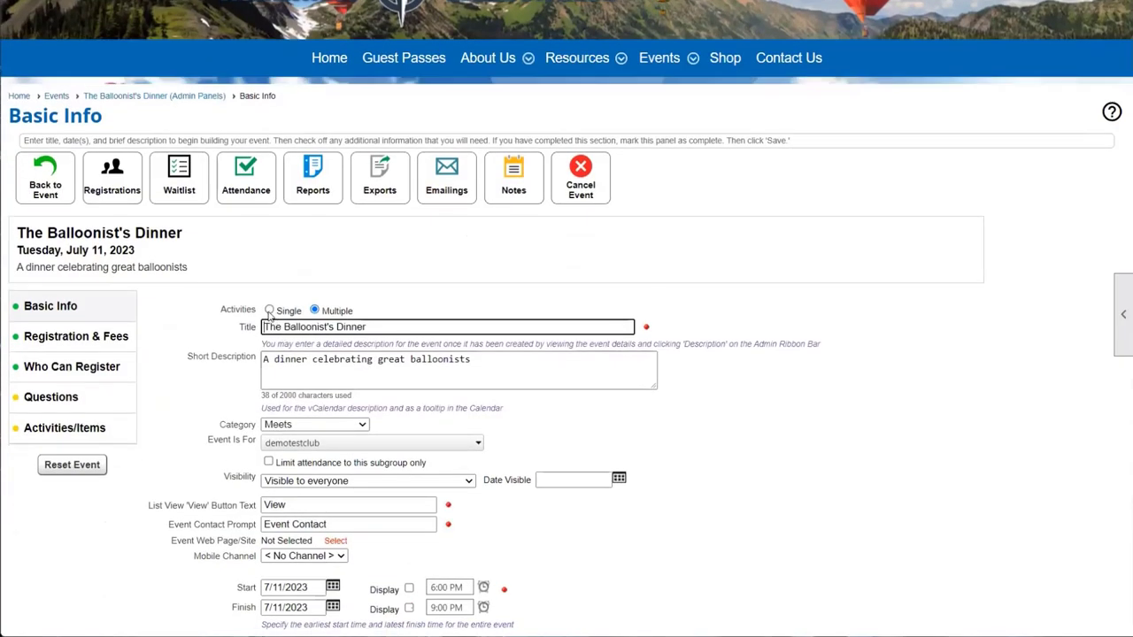
left_click(269, 311)
scroll(420, 582, "down", 5)
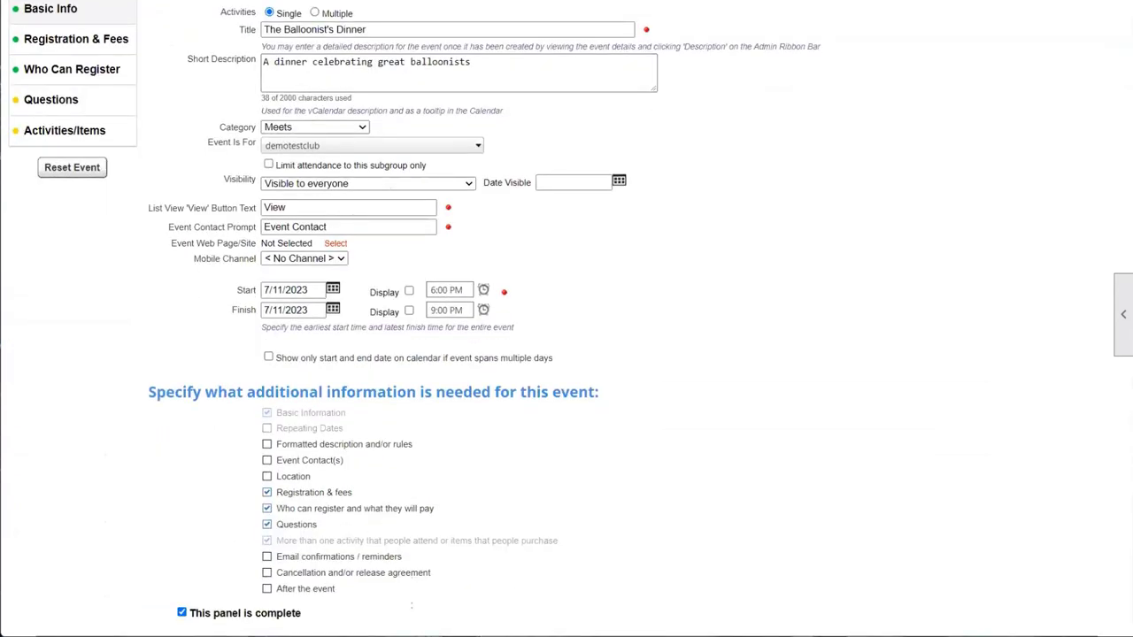
scroll(421, 582, "up", 3)
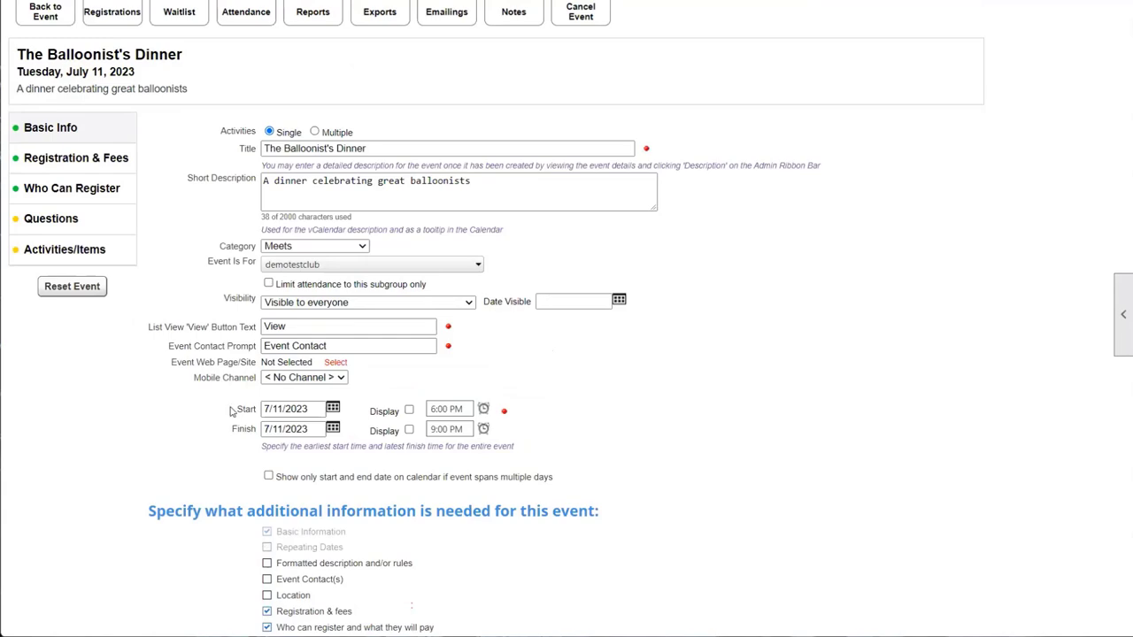
scroll(165, 345, "up", 2)
left_click(94, 368)
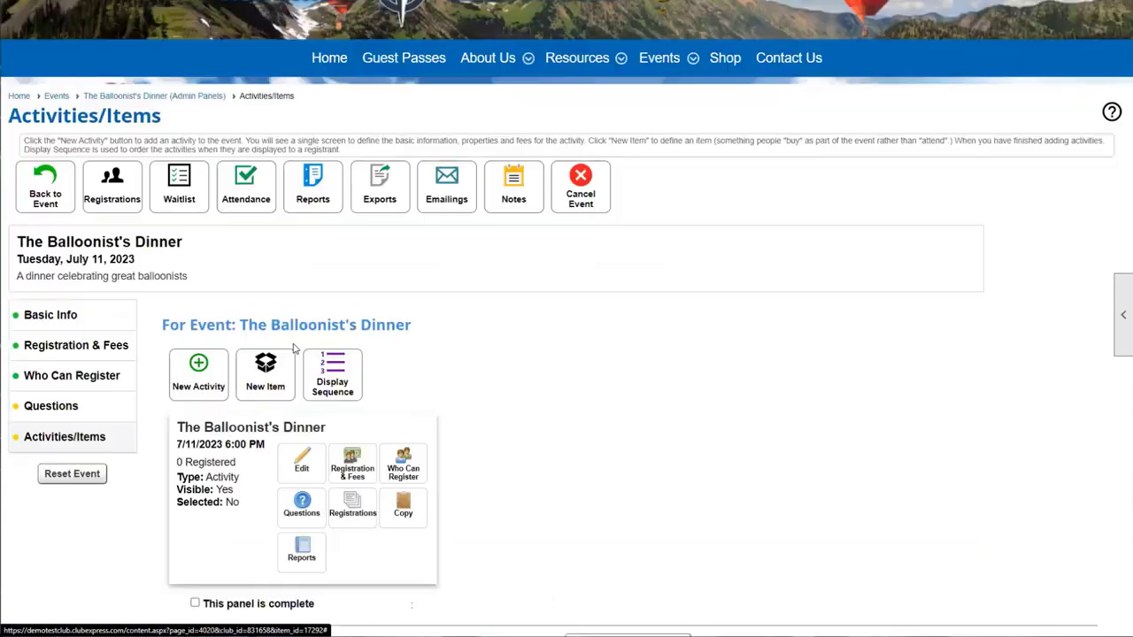
left_click(281, 358)
Save a new item titled 'test' and dismiss the saved confirmation.
scroll(392, 399, "down", 2)
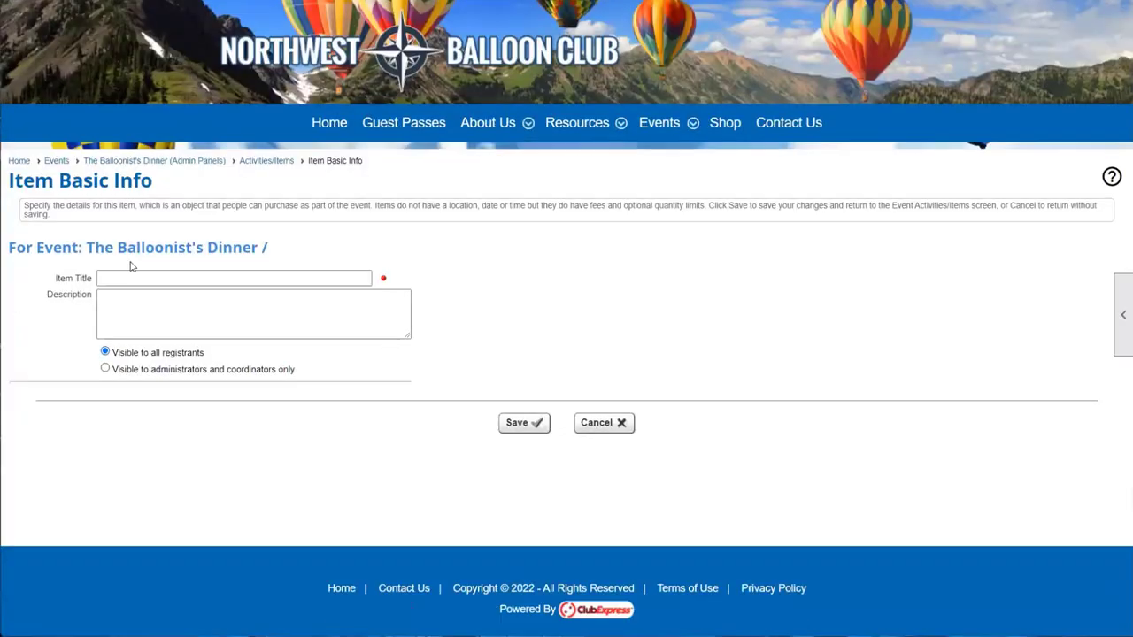
left_click(522, 420)
left_click(273, 397)
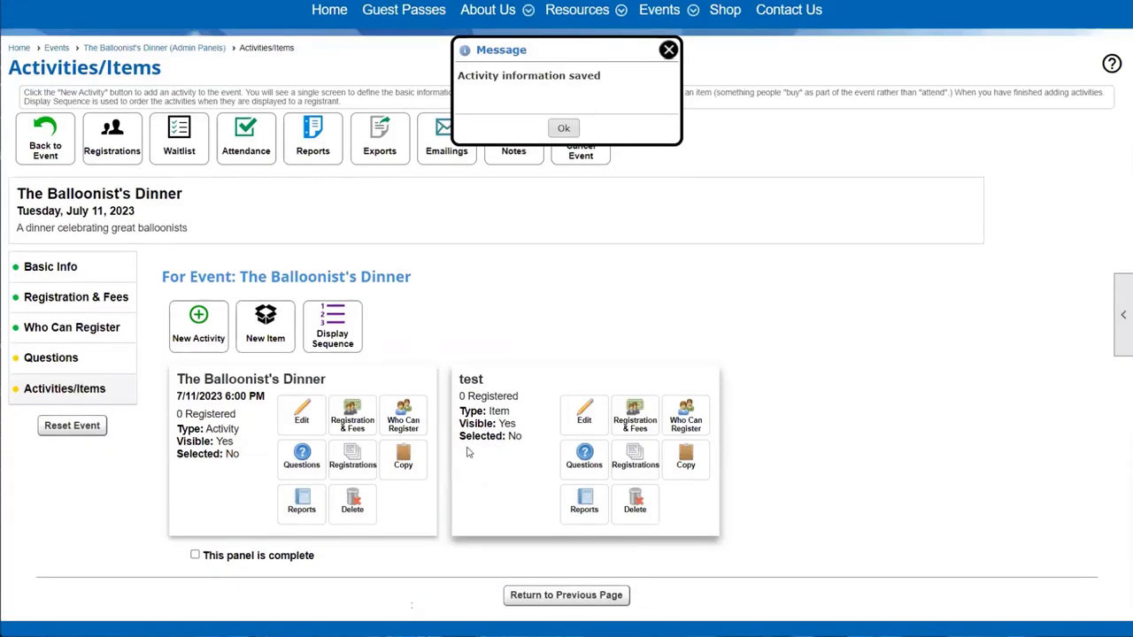
scroll(395, 401, "down", 2)
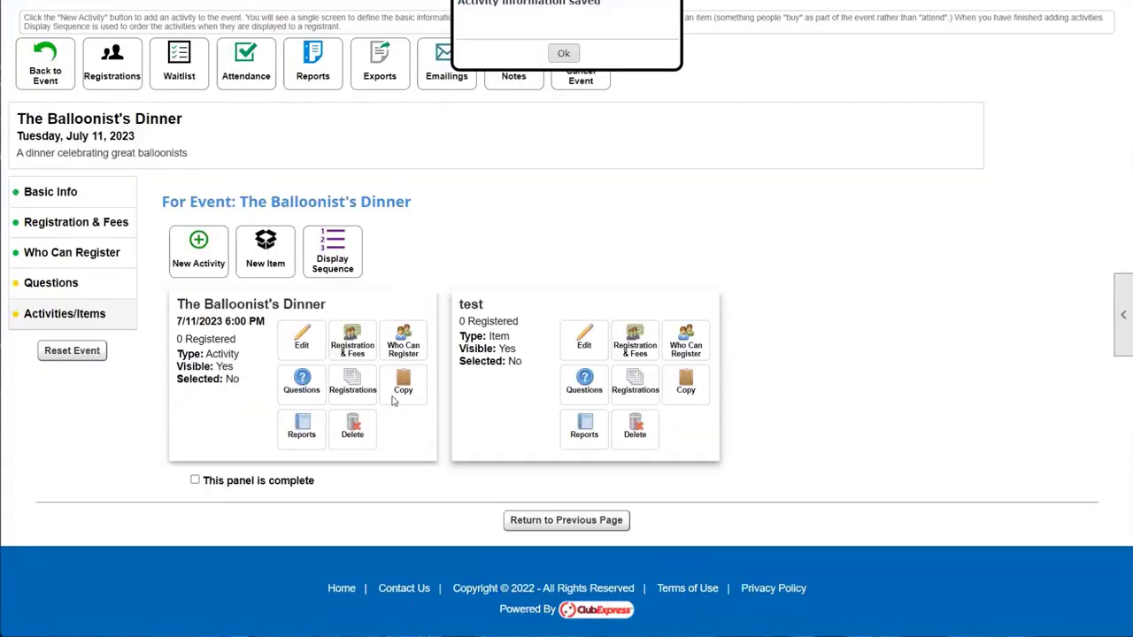
left_click(563, 53)
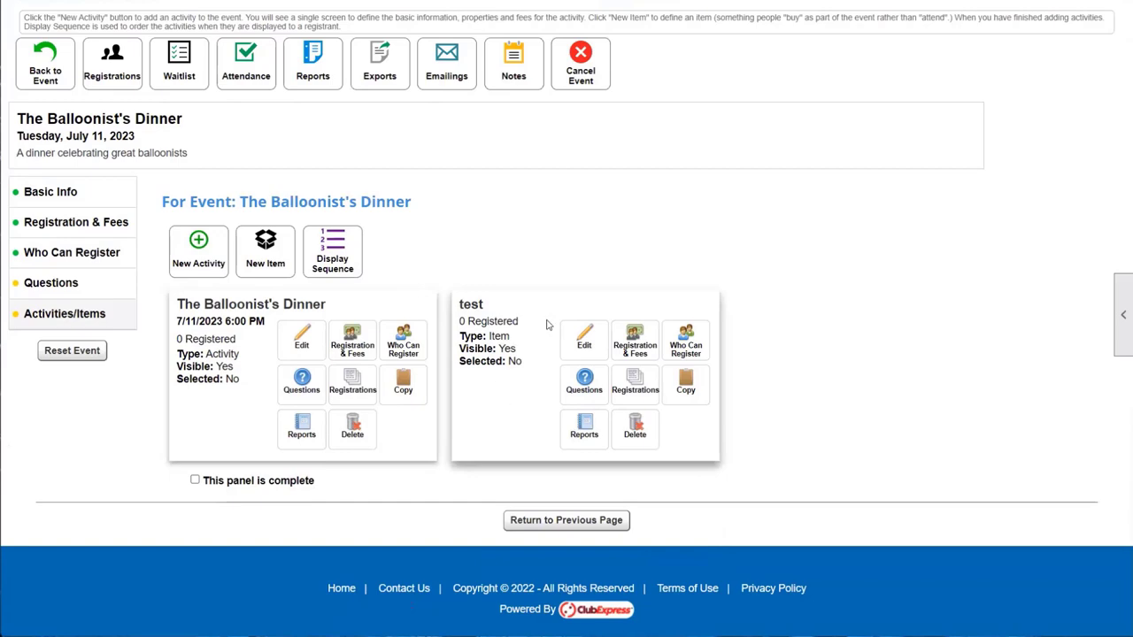
scroll(516, 345, "up", 2)
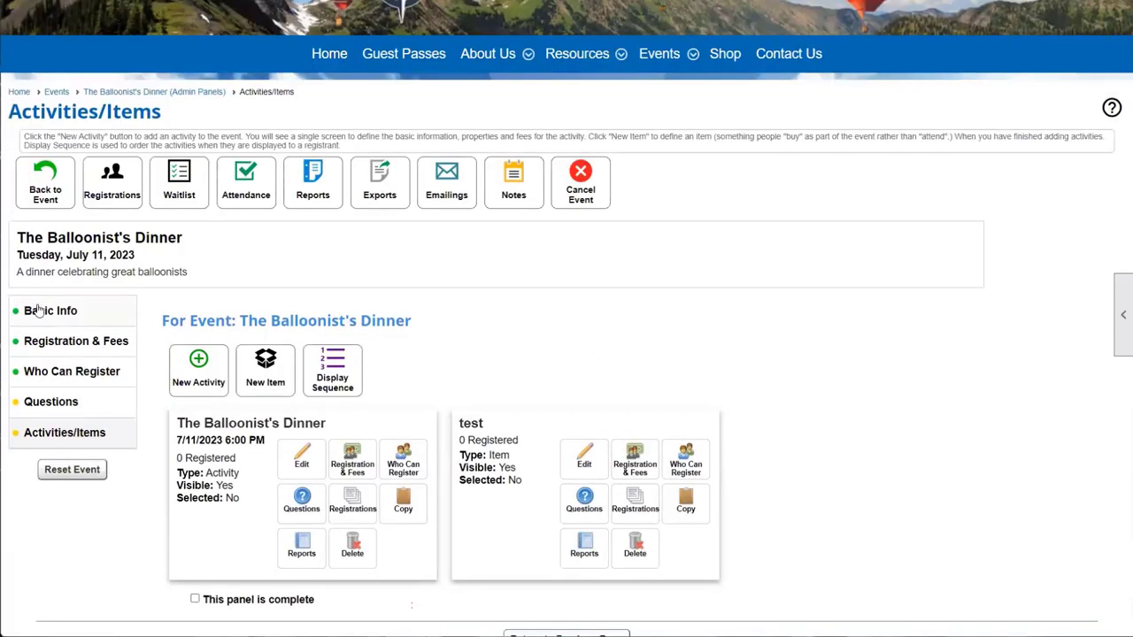
Look through the dinner's basic information form, then return to the October 2022 events calendar.
left_click(37, 308)
left_click(162, 315)
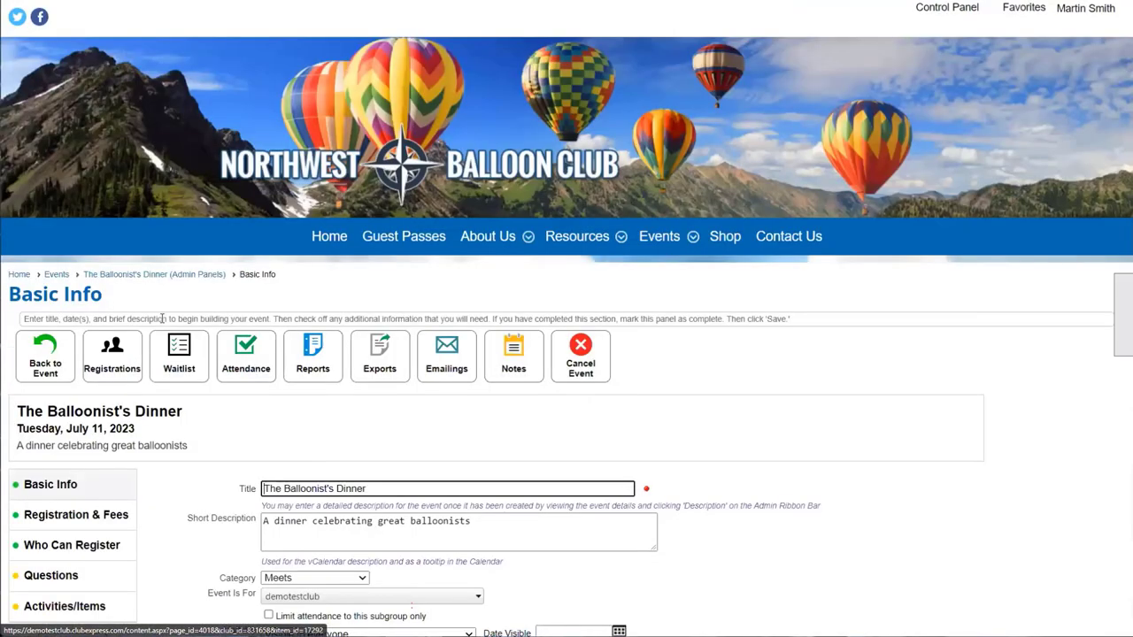
scroll(244, 353, "down", 1)
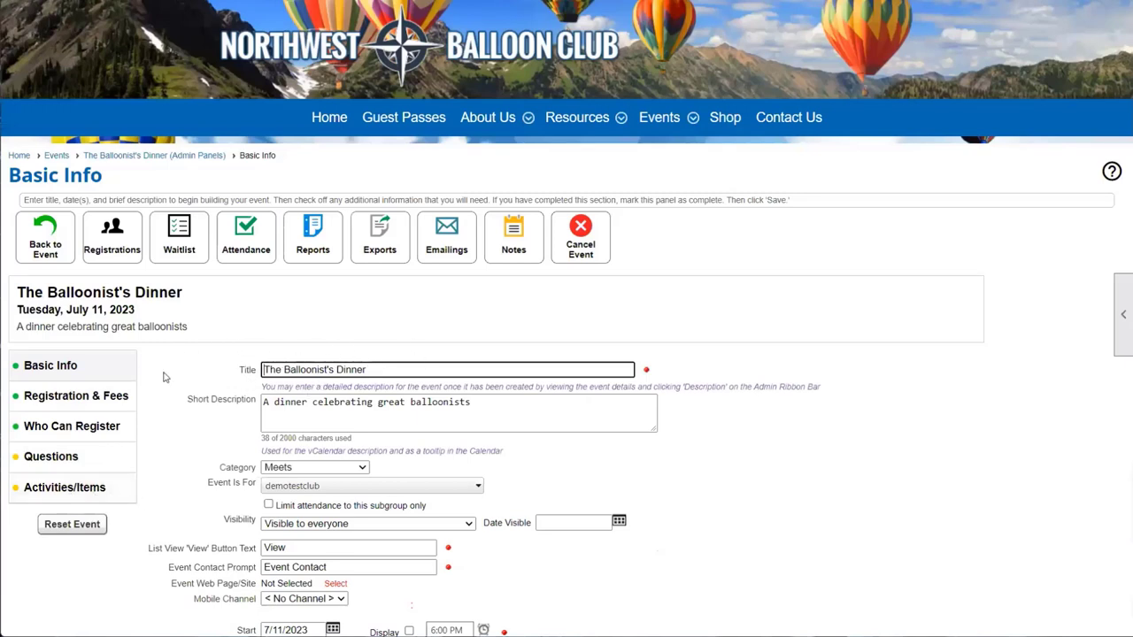
scroll(159, 382, "down", 2)
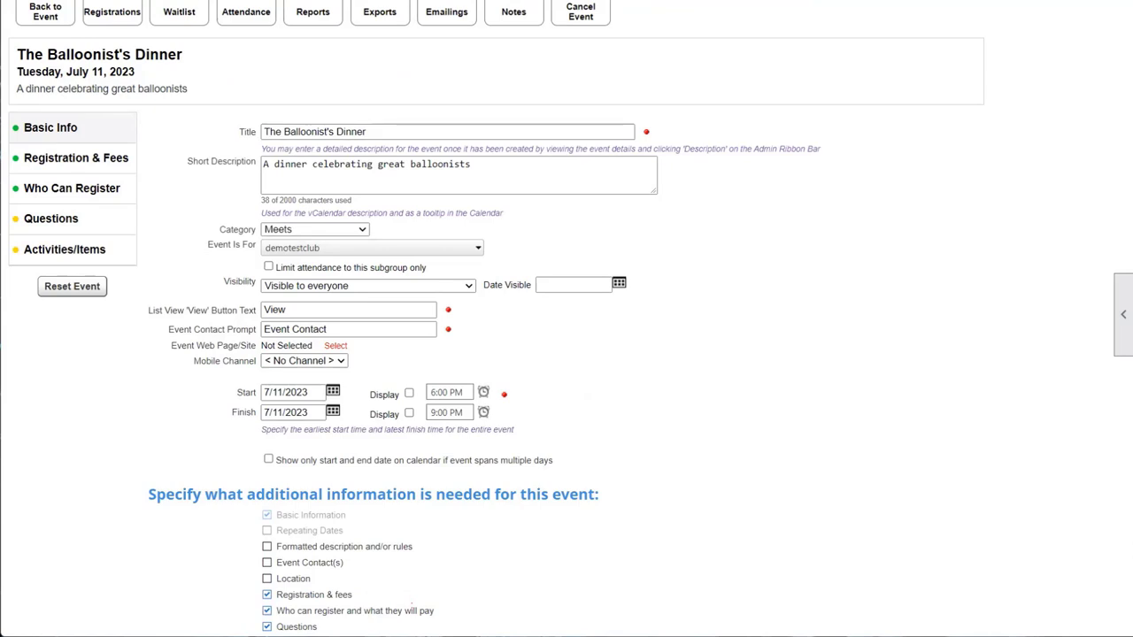
scroll(224, 229, "up", 2)
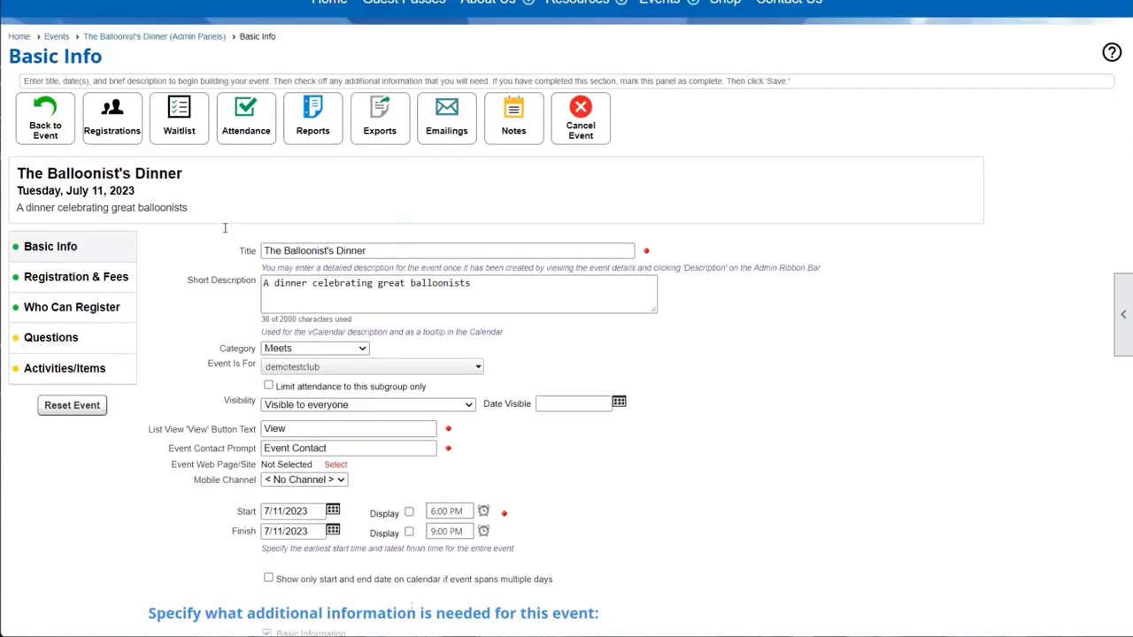
left_click(50, 41)
scroll(1004, 328, "down", 2)
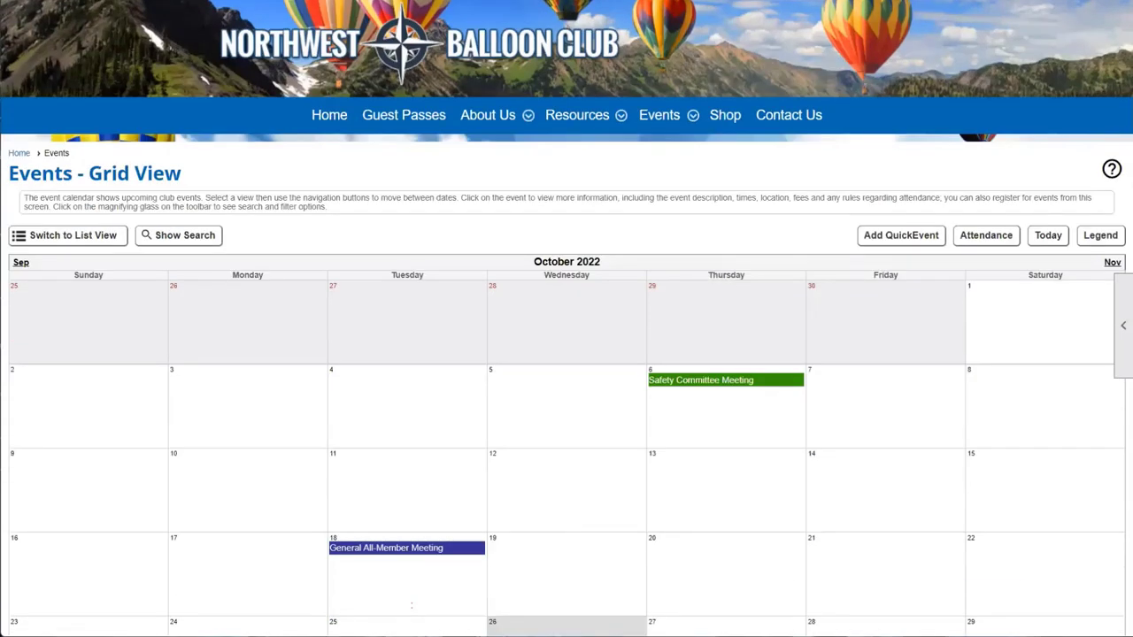
Open The Balloon Conference's admin panels from the Events Manager search results.
left_click(1123, 325)
left_click(1081, 360)
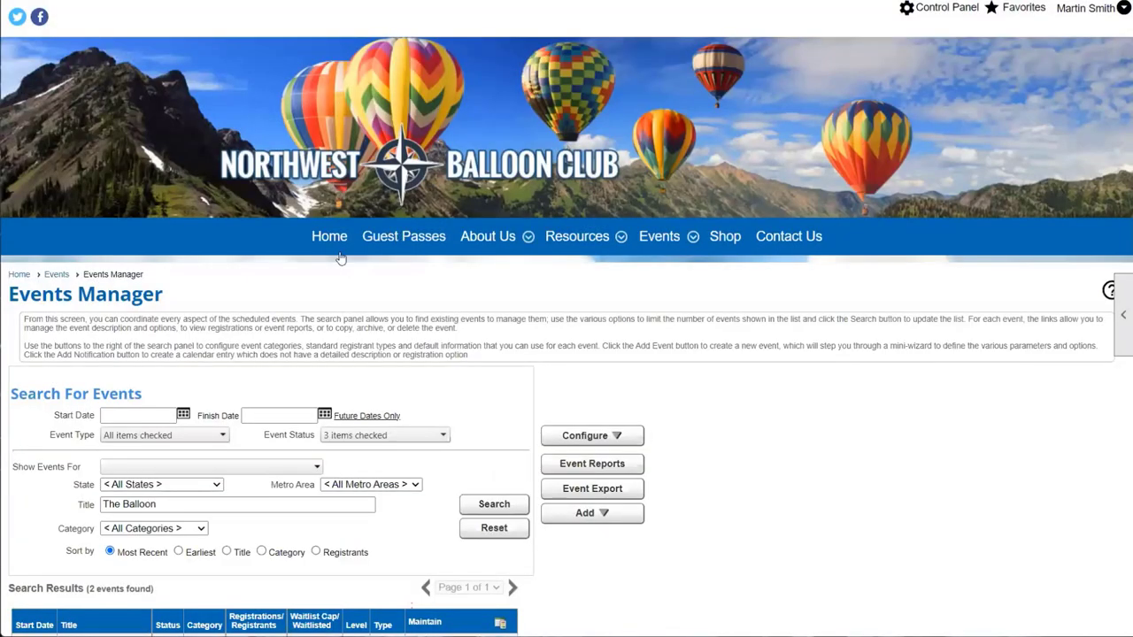
scroll(341, 257, "down", 2)
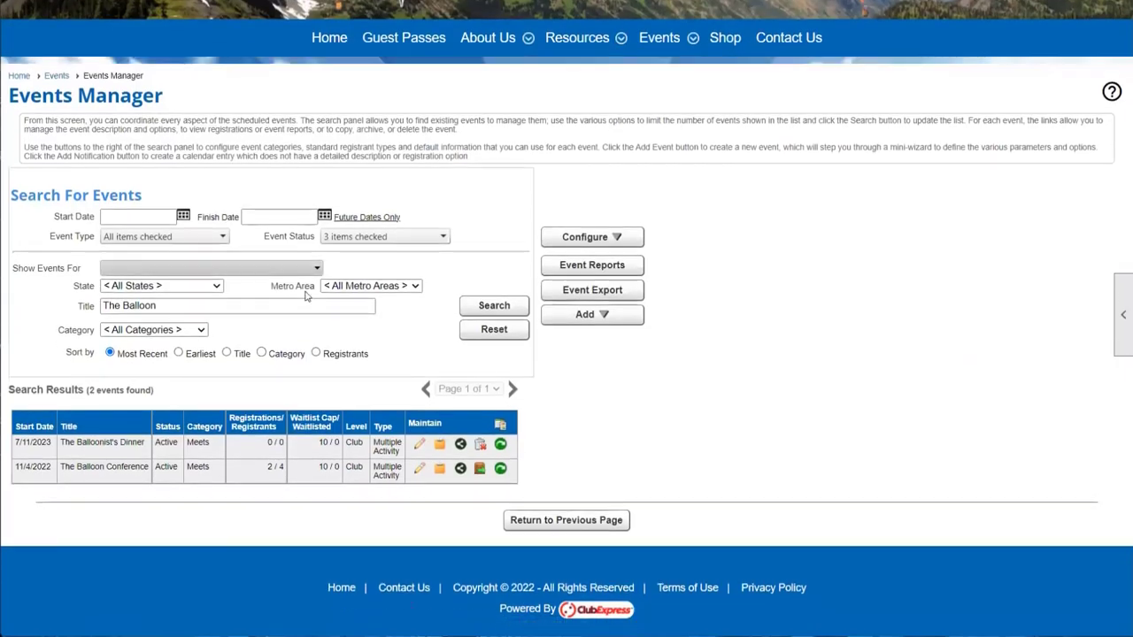
left_click(419, 469)
scroll(423, 470, "down", 1)
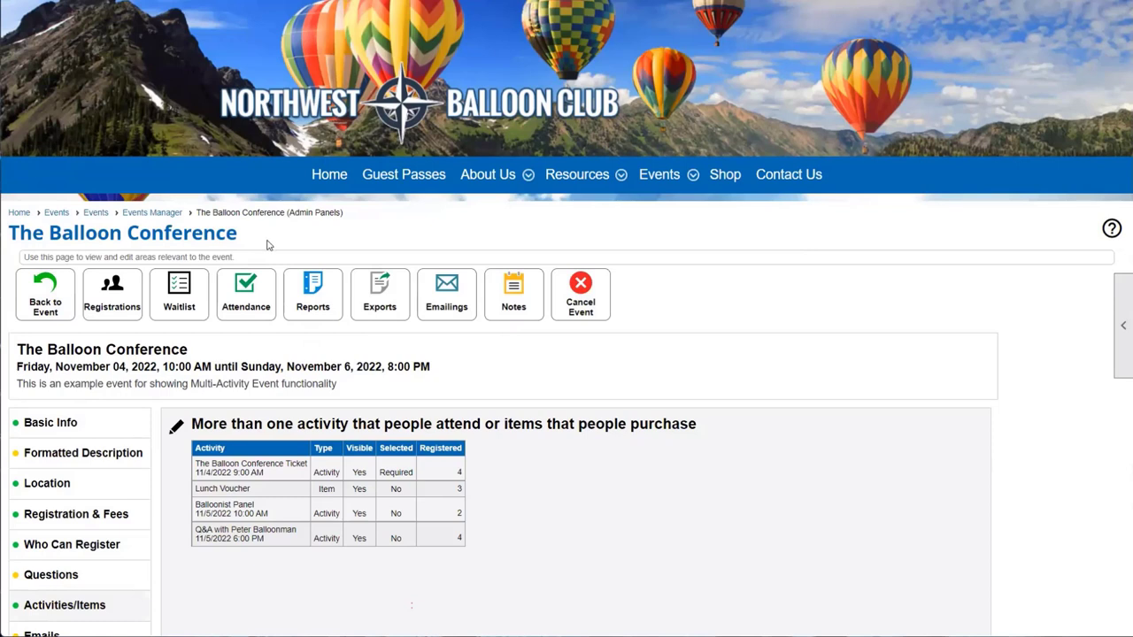
left_click(315, 309)
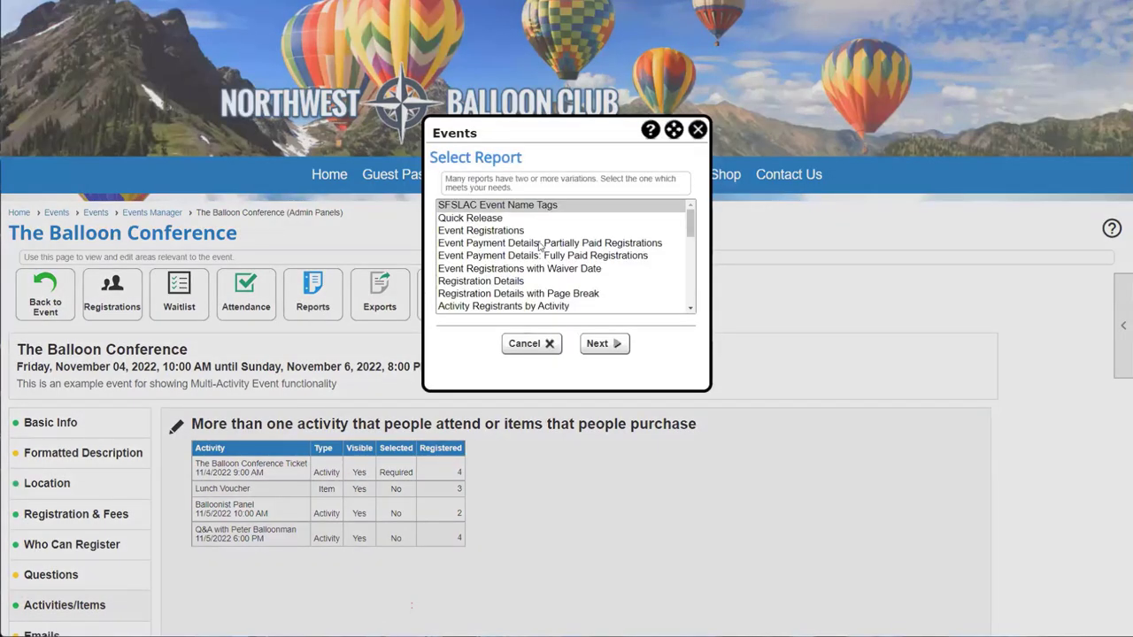
scroll(543, 230, "down", 2)
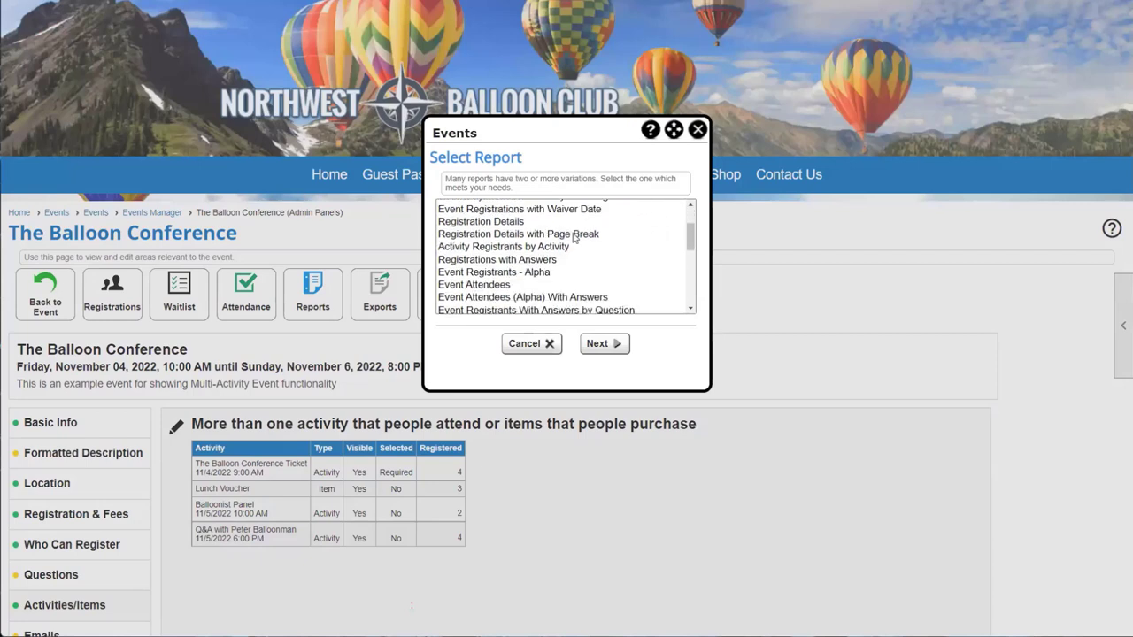
left_click(485, 248)
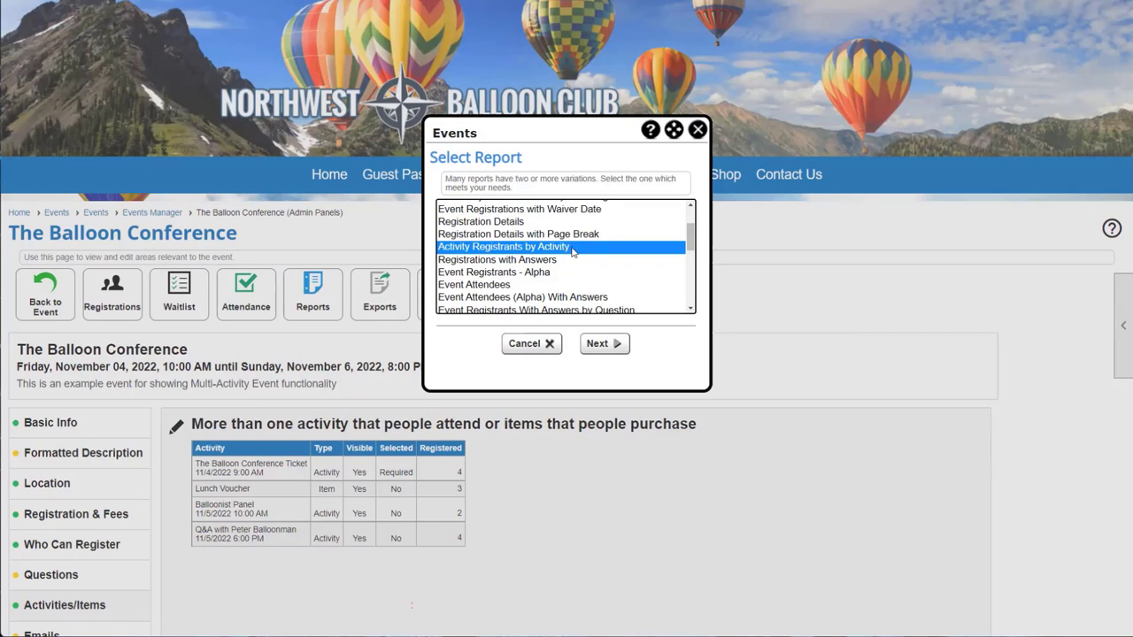
left_click(498, 262)
scroll(522, 285, "up", 1)
scroll(522, 286, "up", 2)
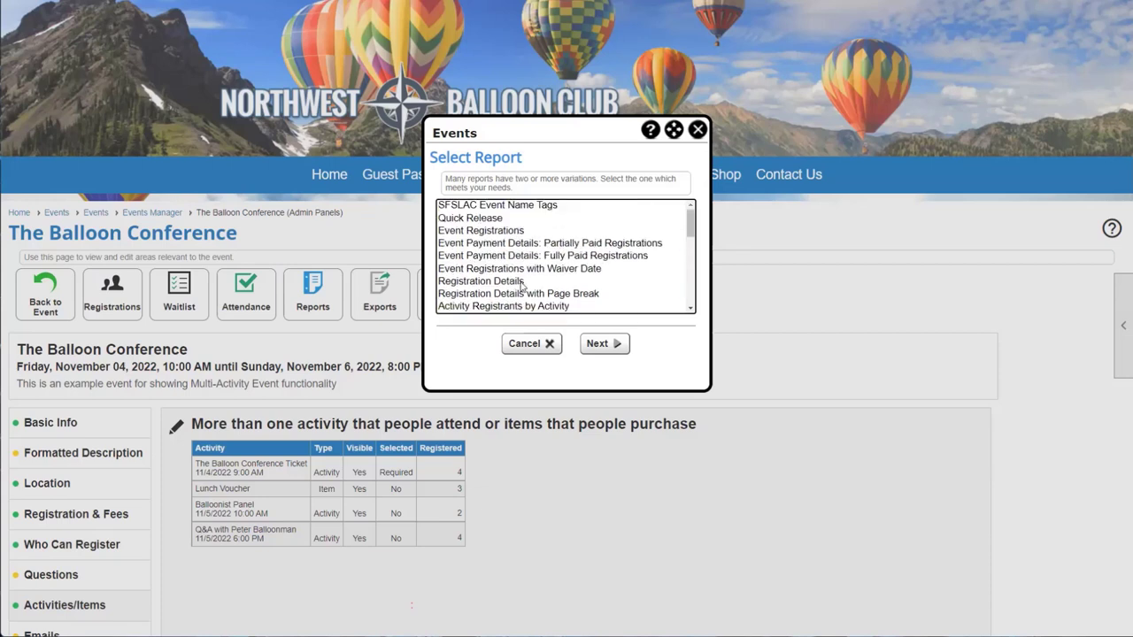
scroll(522, 285, "down", 5)
scroll(522, 288, "down", 3)
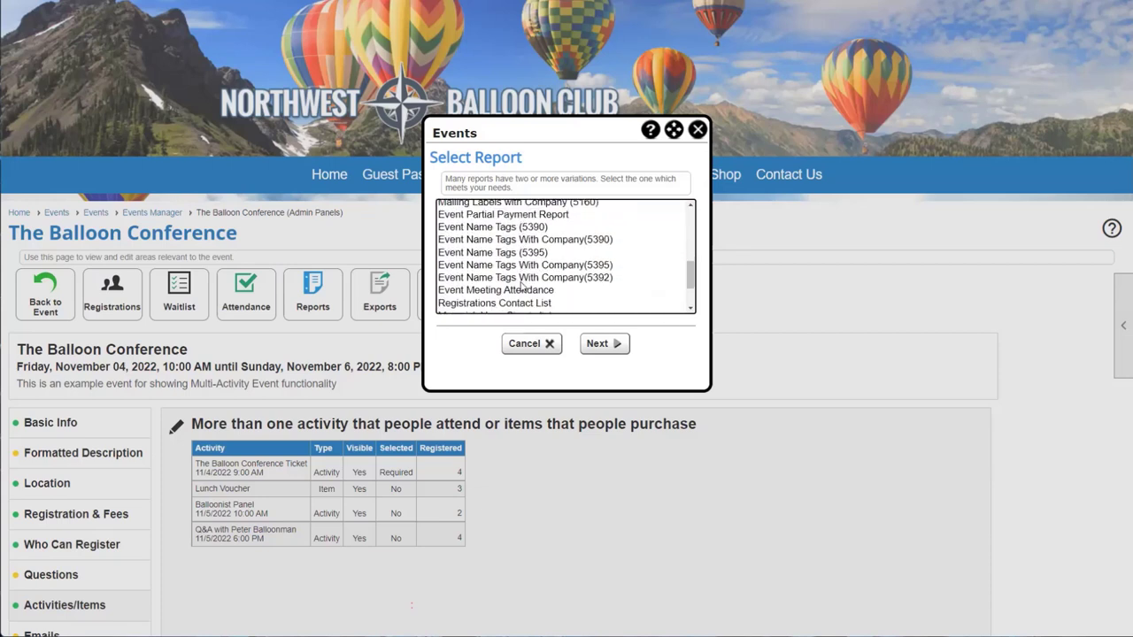
left_click(699, 131)
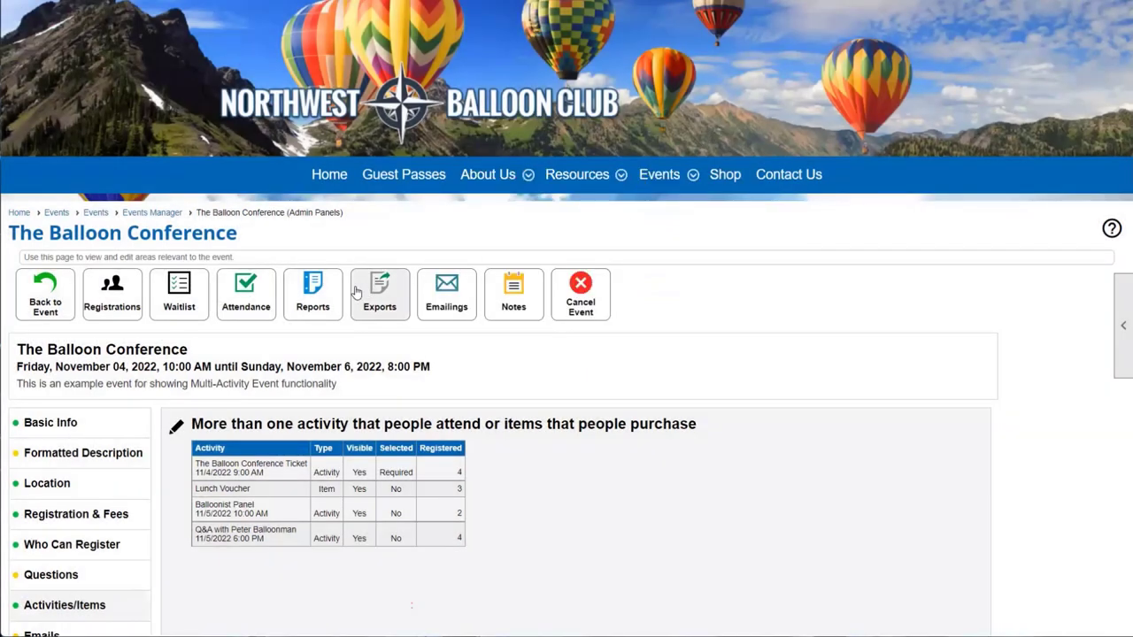
left_click(312, 294)
scroll(504, 281, "down", 1)
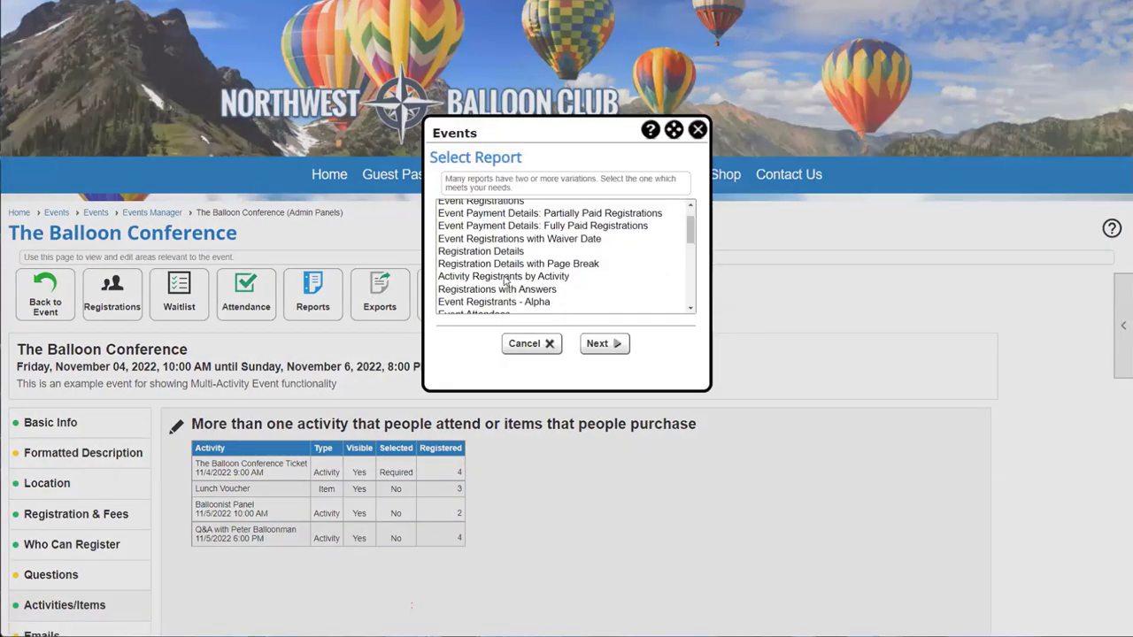
scroll(496, 279, "up", 1)
left_click(469, 306)
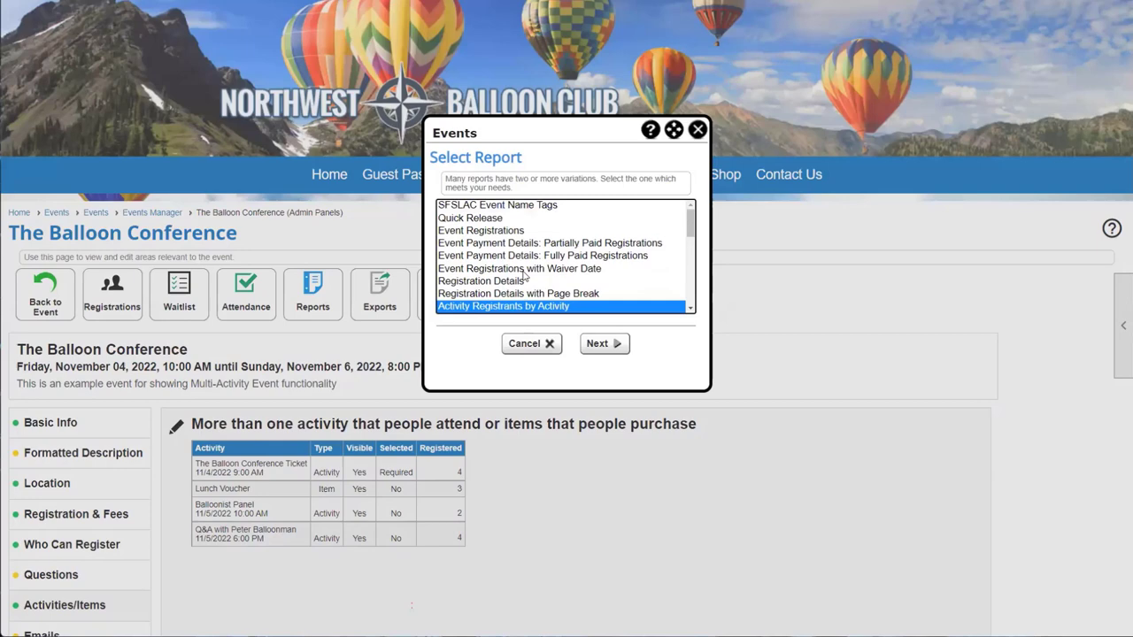
left_click(697, 130)
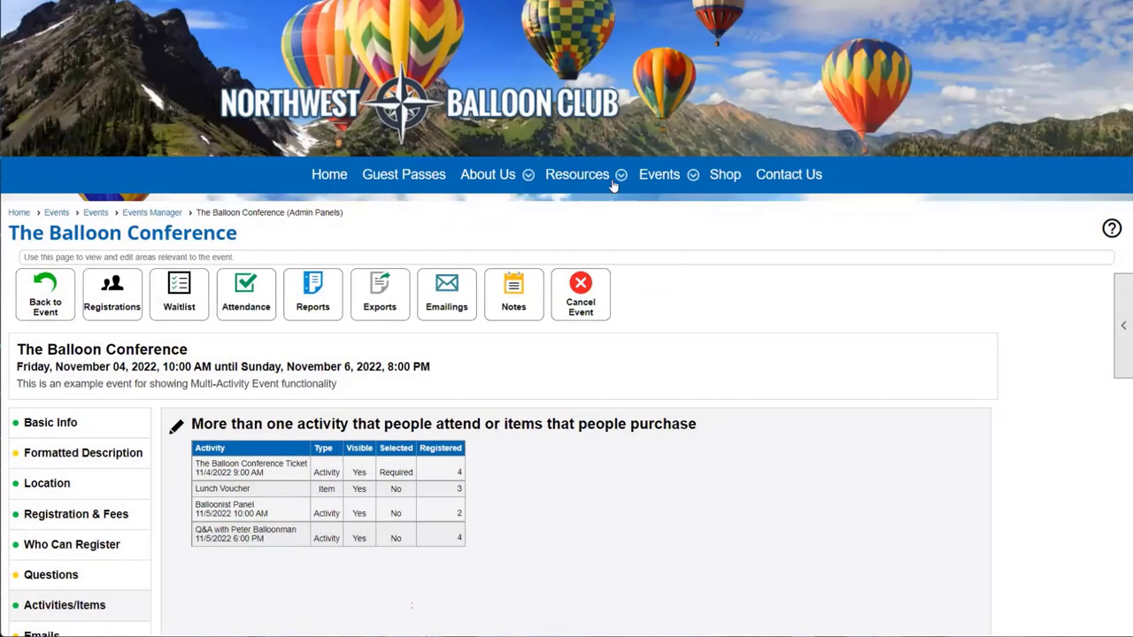
left_click(388, 292)
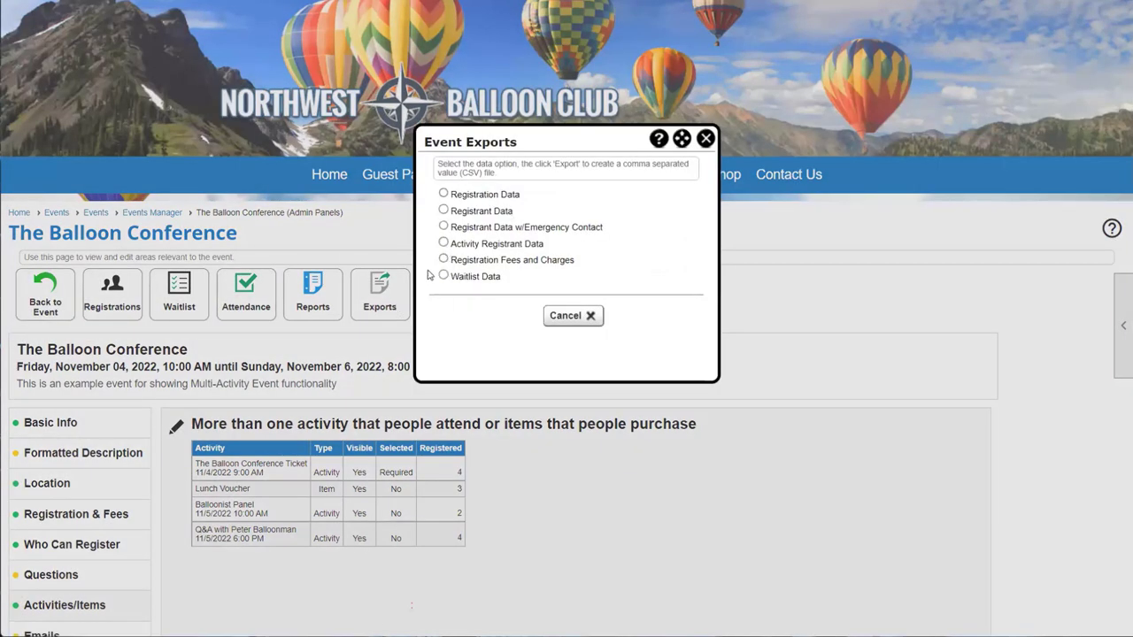
left_click_drag(560, 247, 453, 254)
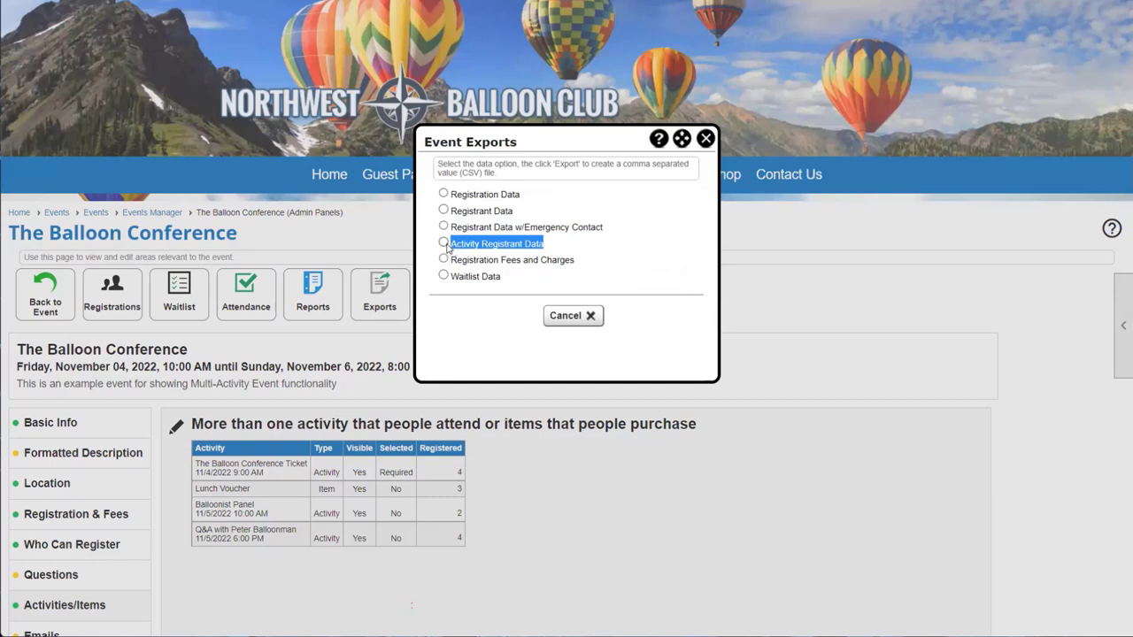
left_click(705, 139)
scroll(556, 319, "down", 3)
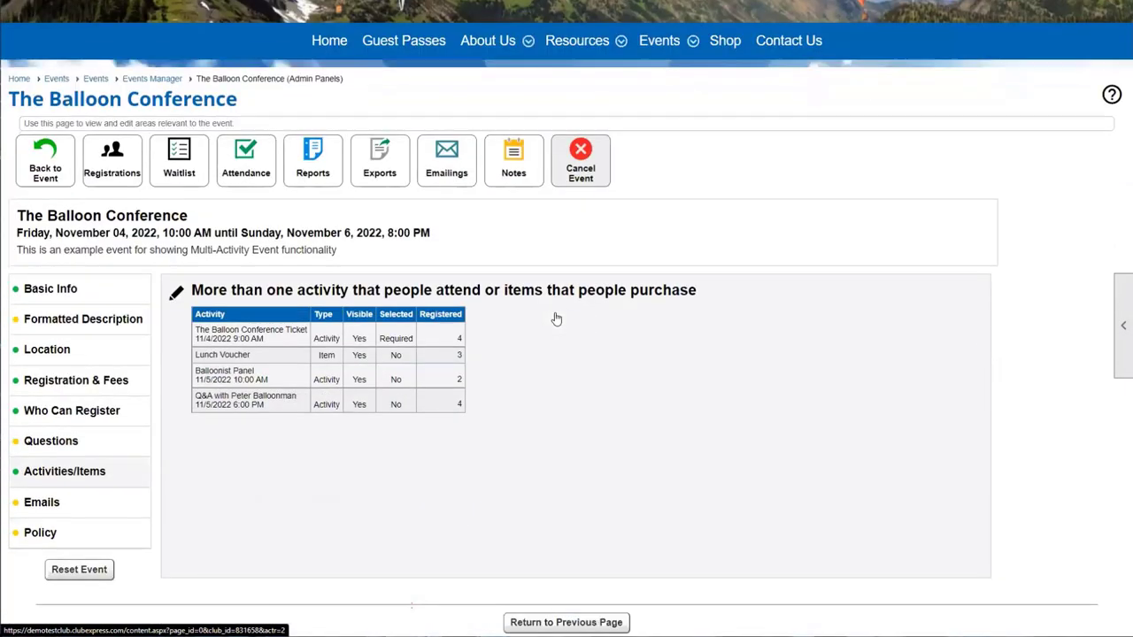
scroll(556, 318, "down", 1)
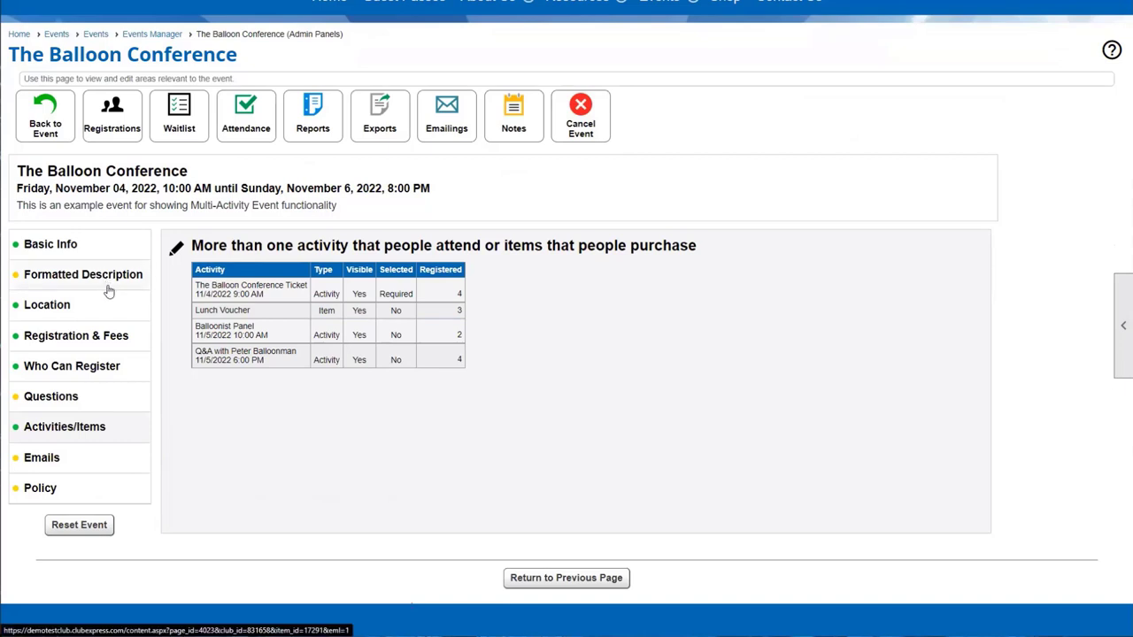
left_click(53, 460)
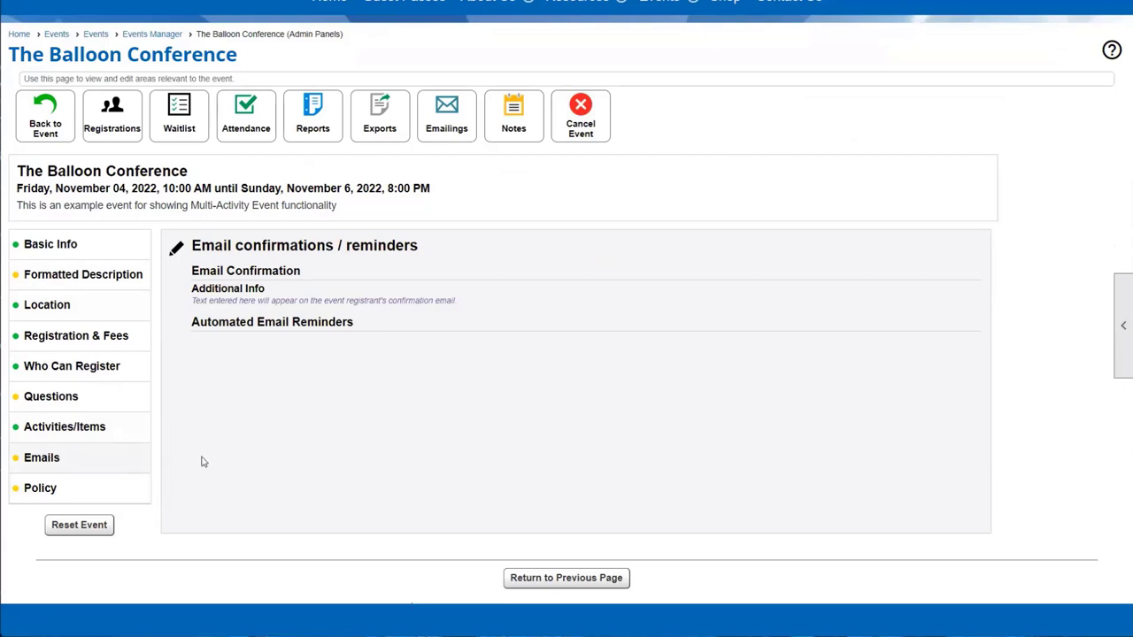
left_click(74, 257)
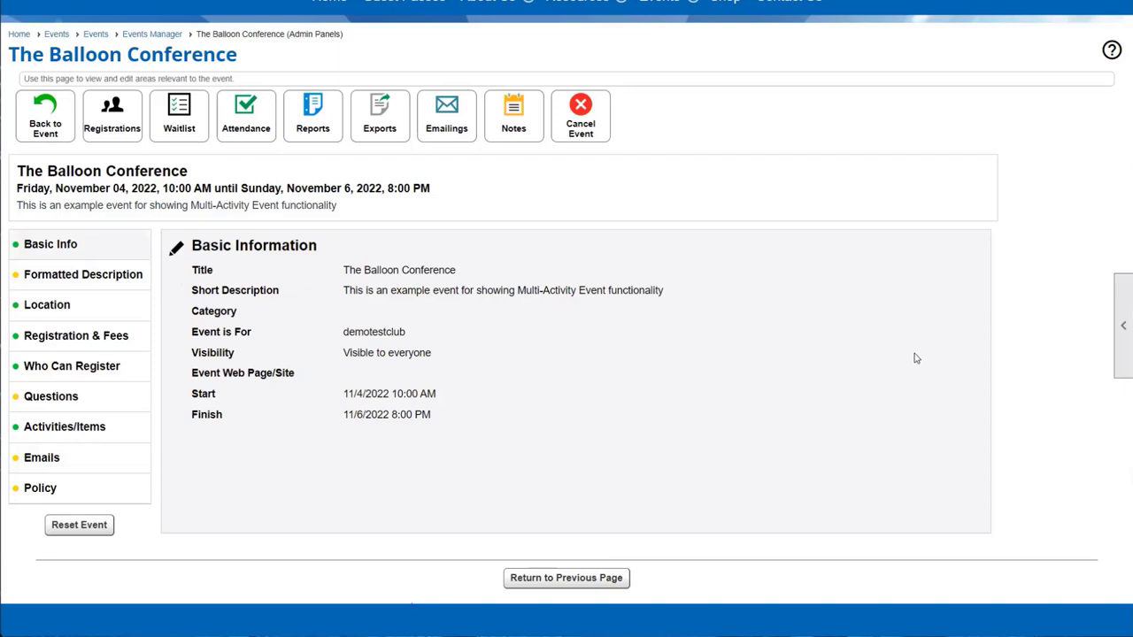
Open The Balloon Conference Ticket from Activities/Items for editing, then cancel without saving.
left_click(133, 438)
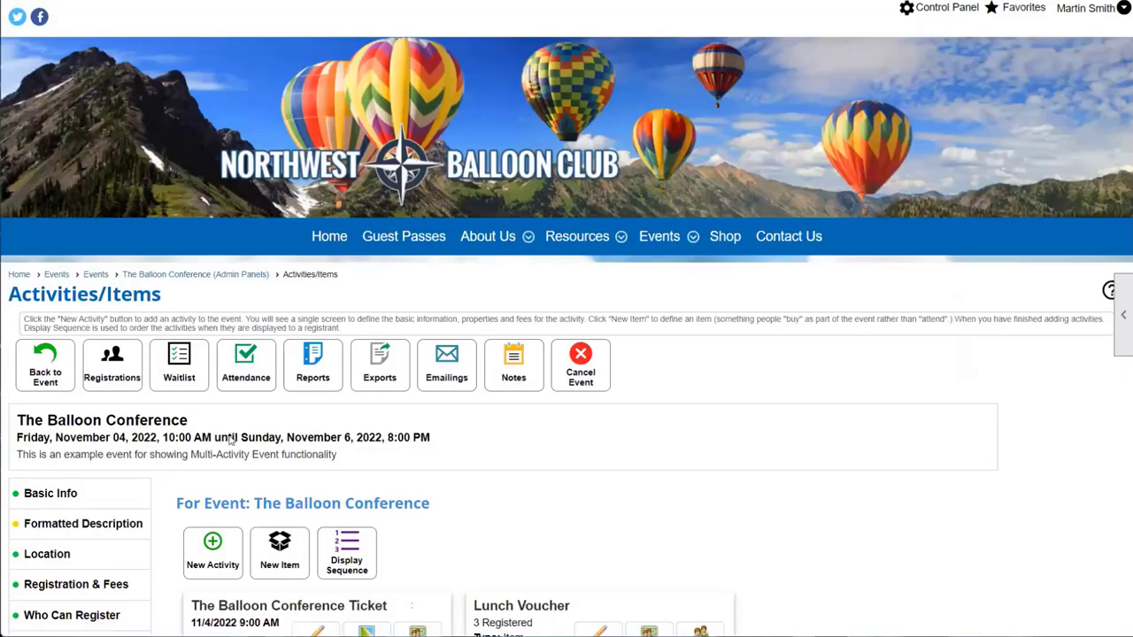
scroll(230, 441, "down", 3)
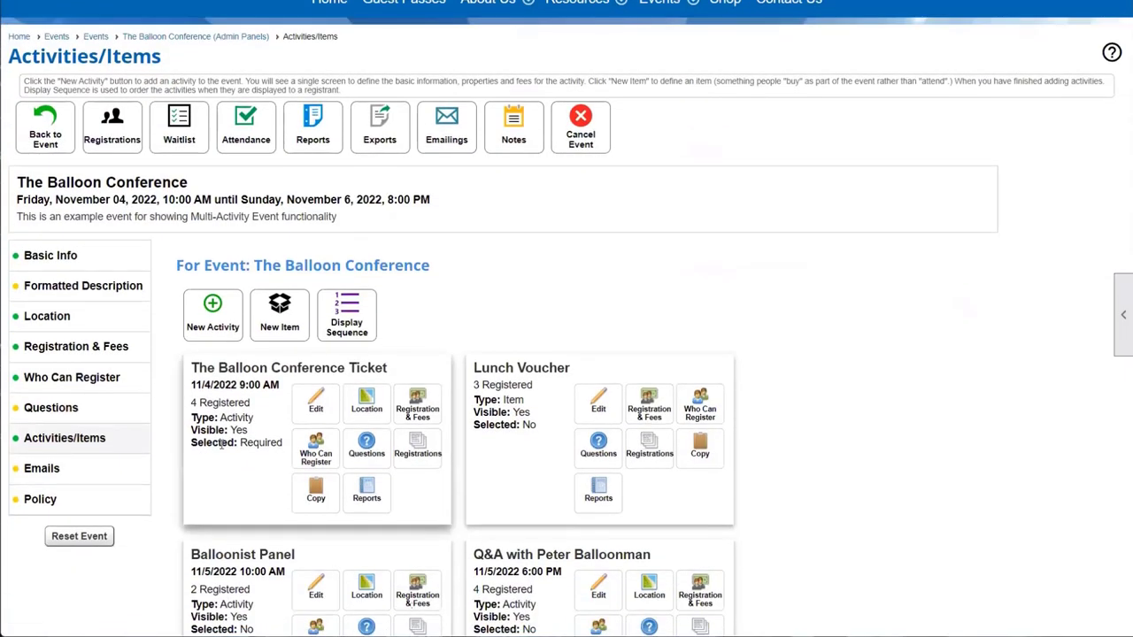
left_click(313, 398)
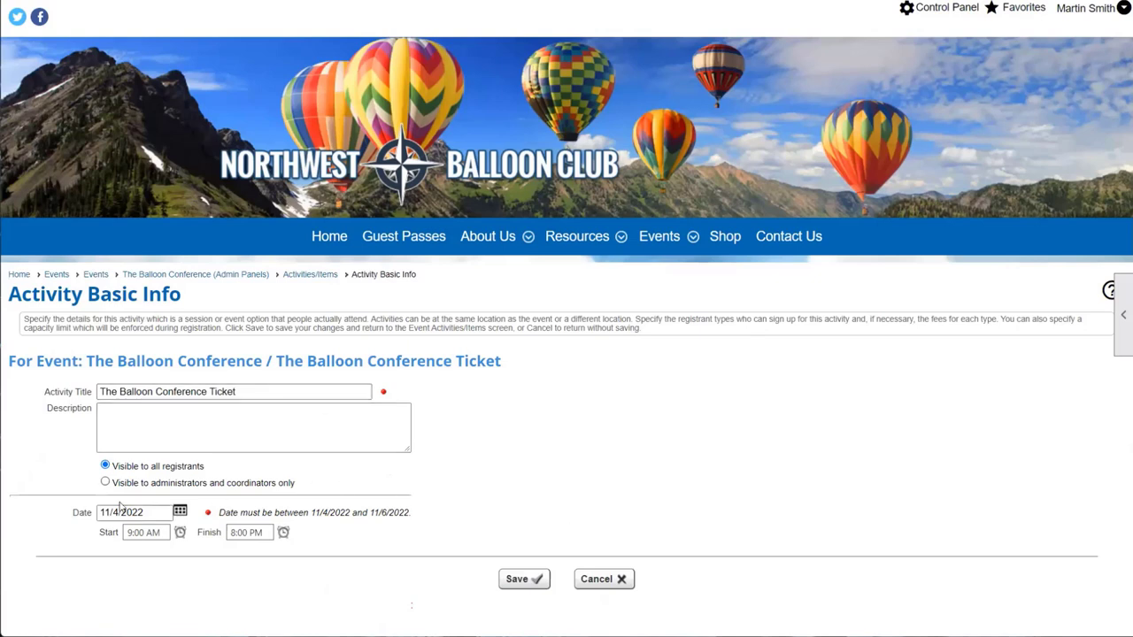
left_click(116, 422)
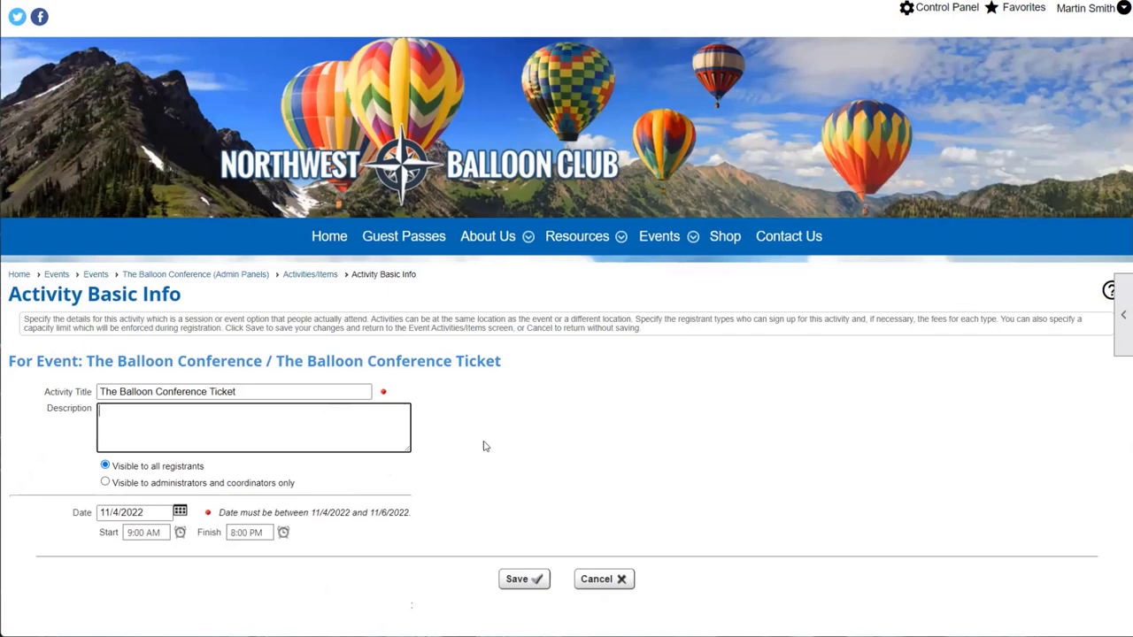
left_click(586, 578)
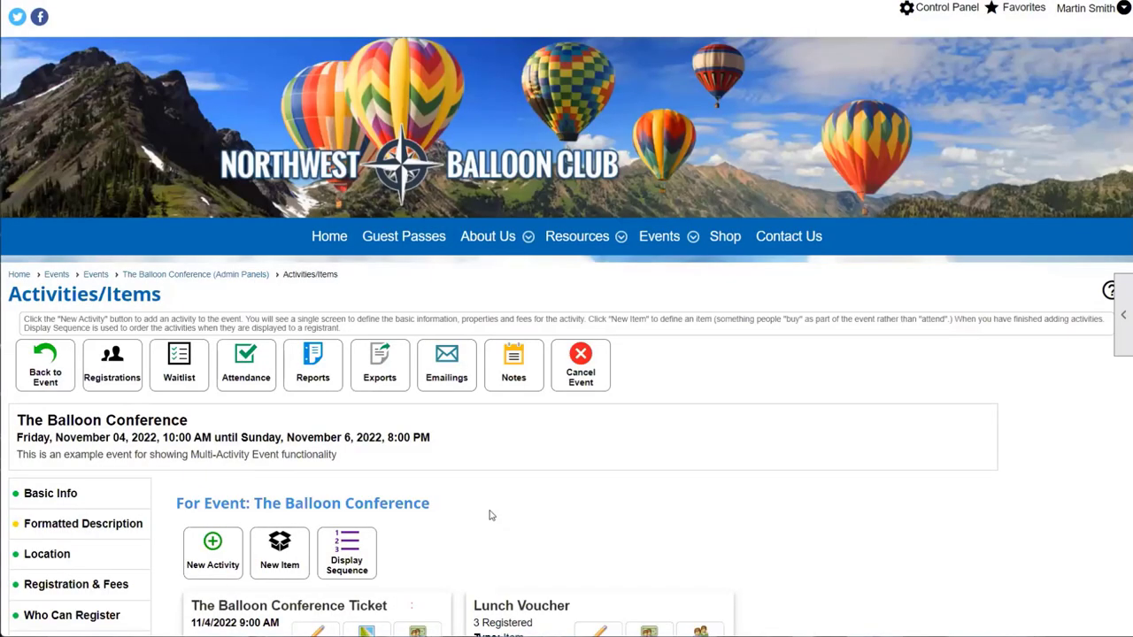
scroll(482, 509, "down", 2)
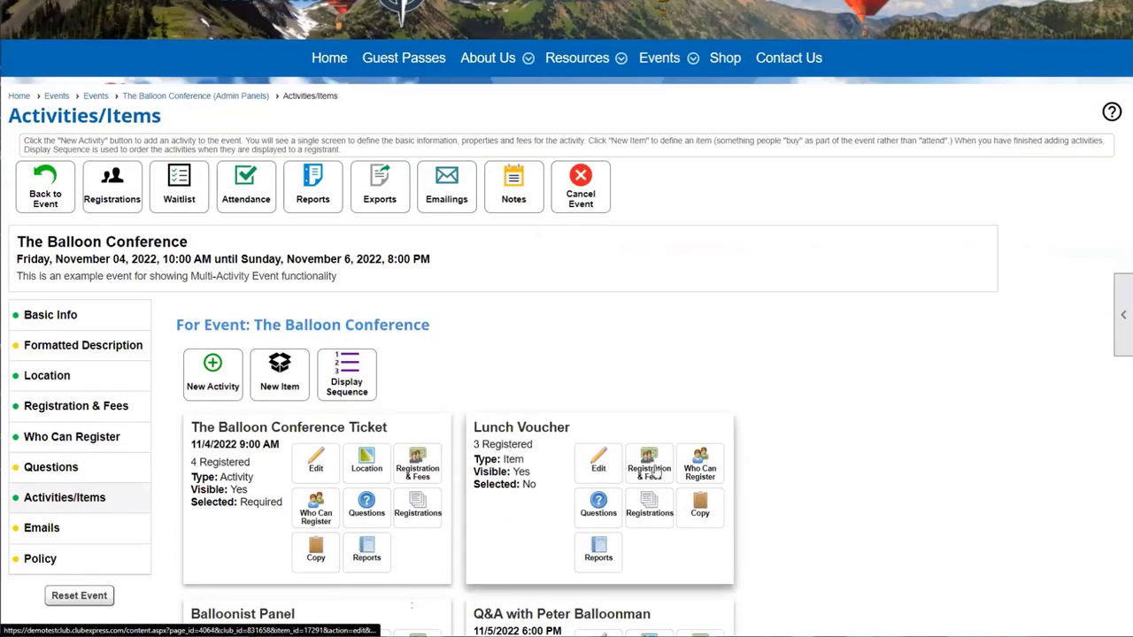
left_click(655, 472)
scroll(389, 398, "down", 2)
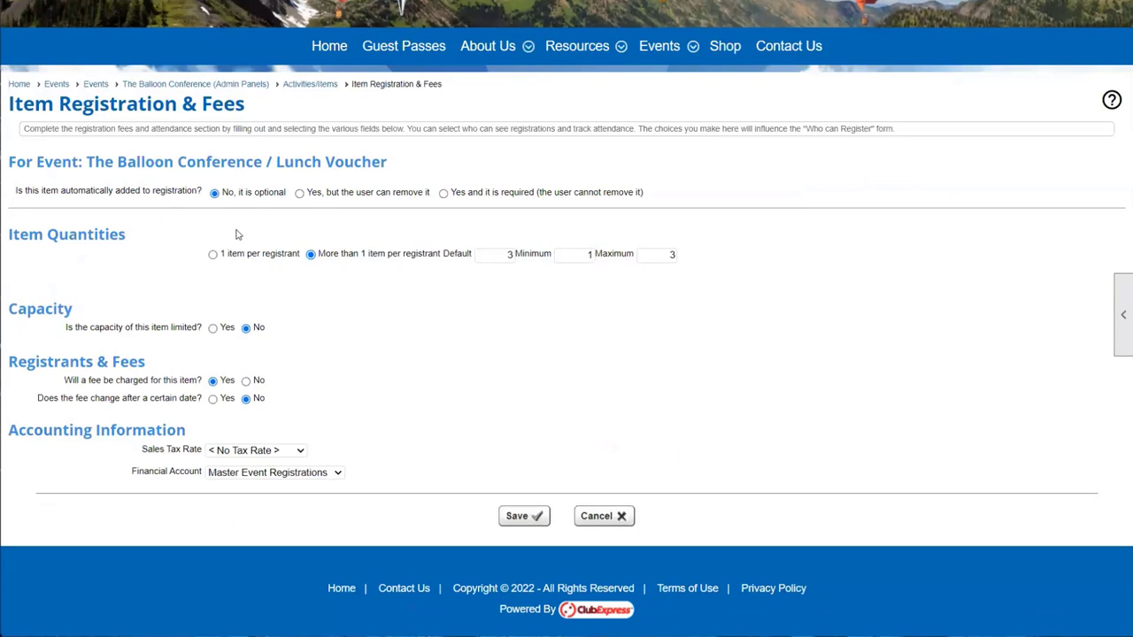
left_click(212, 253)
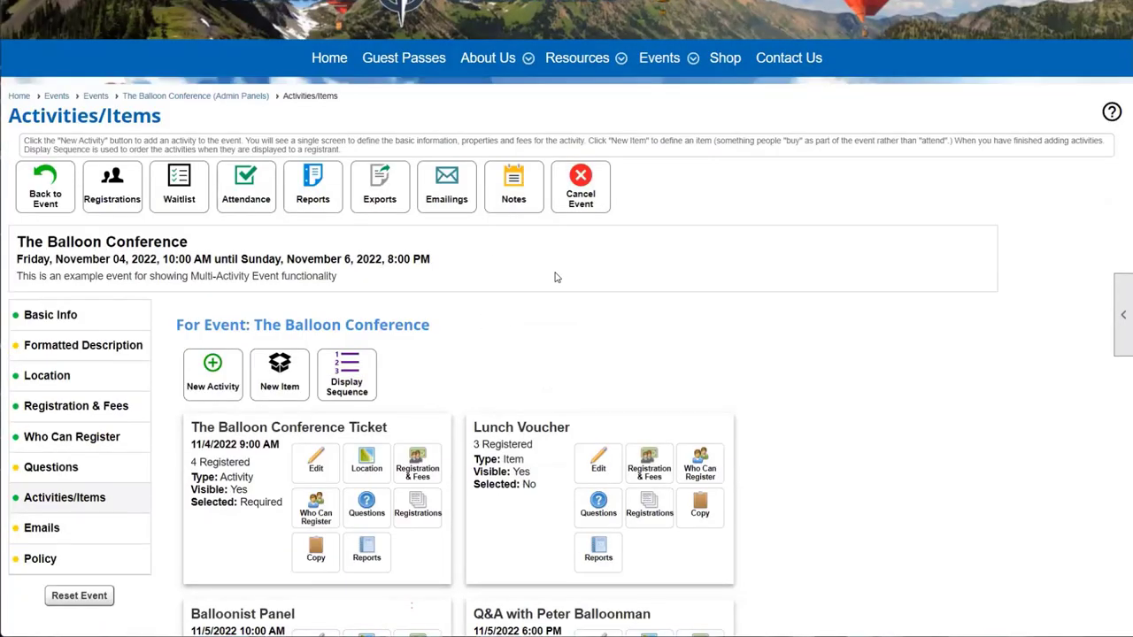
scroll(556, 277, "down", 2)
scroll(556, 277, "down", 1)
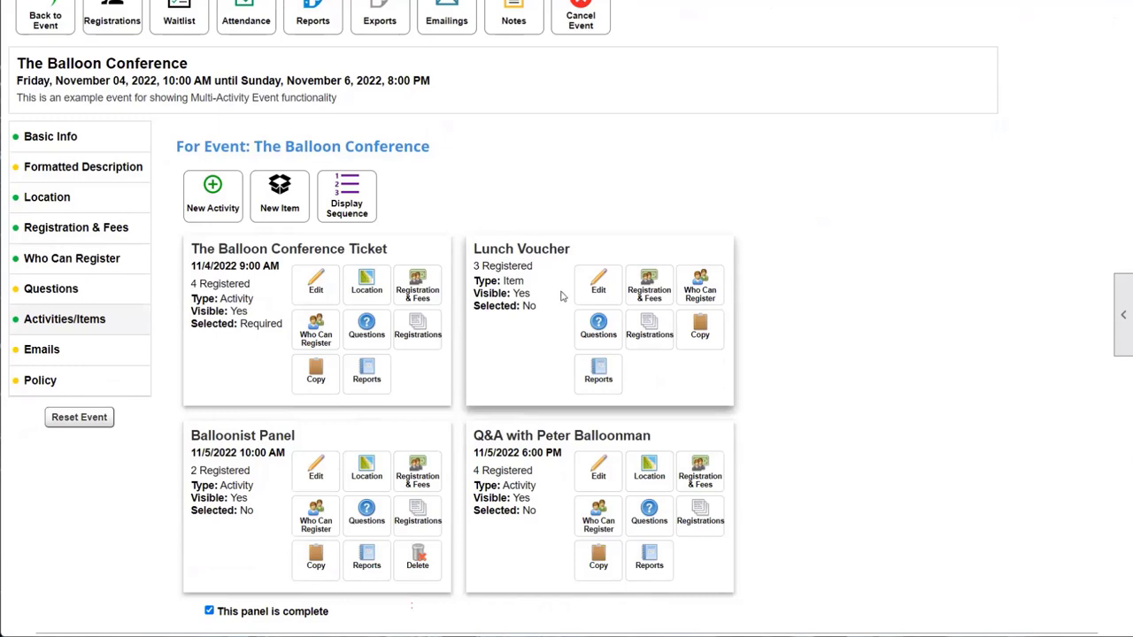
scroll(561, 297, "down", 2)
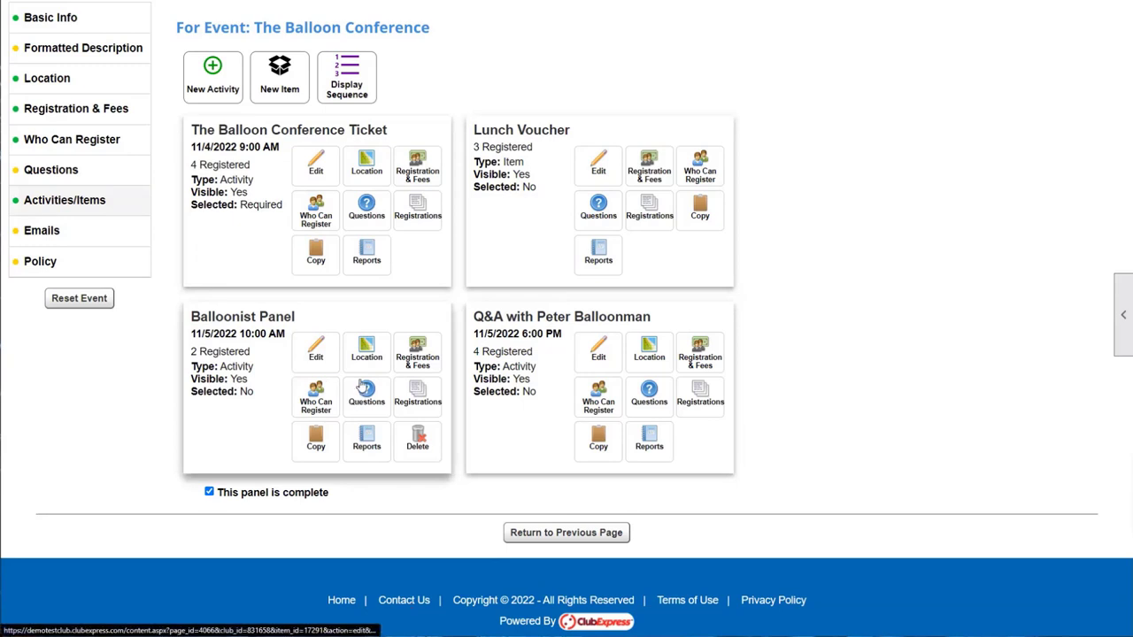
Choose the Registrants With Answers report for Balloonist Panel, then close the dialog without running it.
left_click(368, 440)
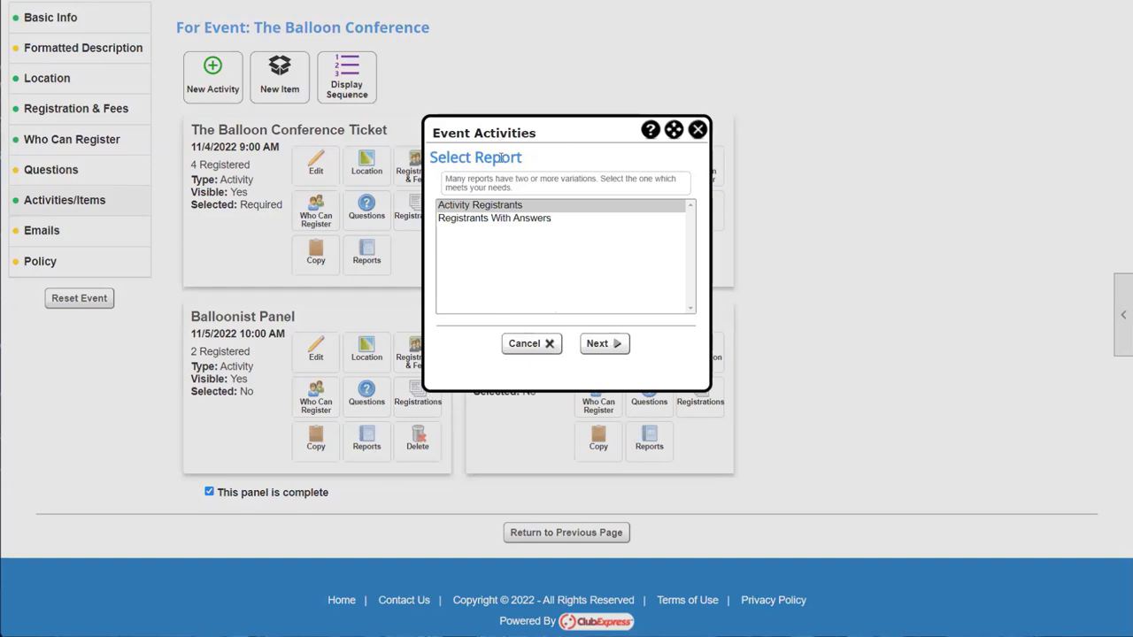
left_click(495, 218)
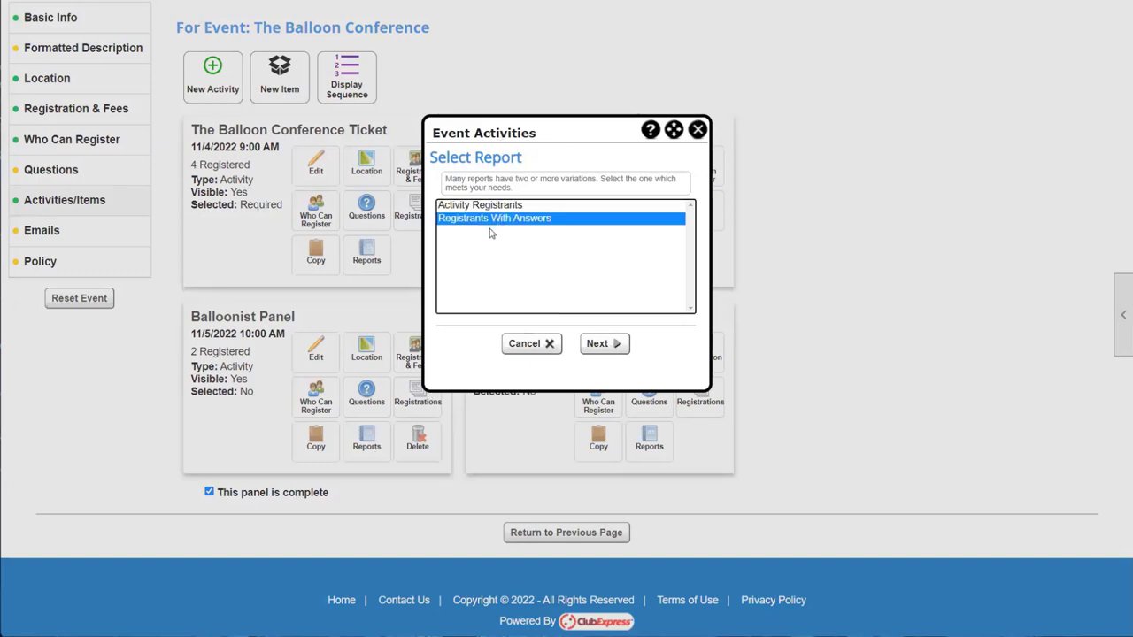
left_click(697, 131)
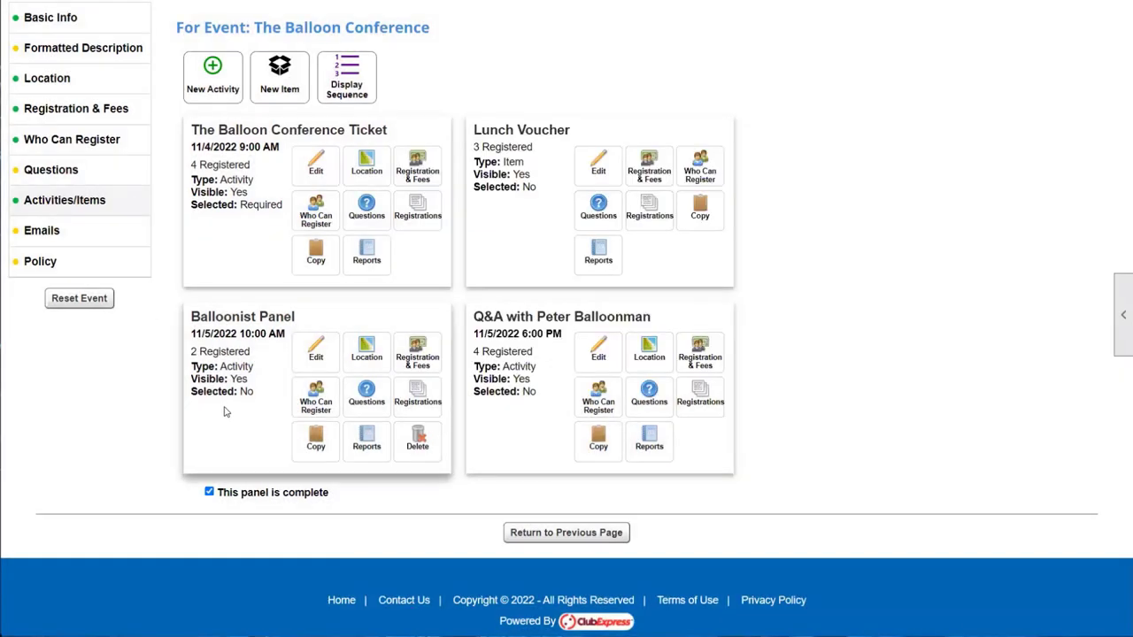
left_click(367, 439)
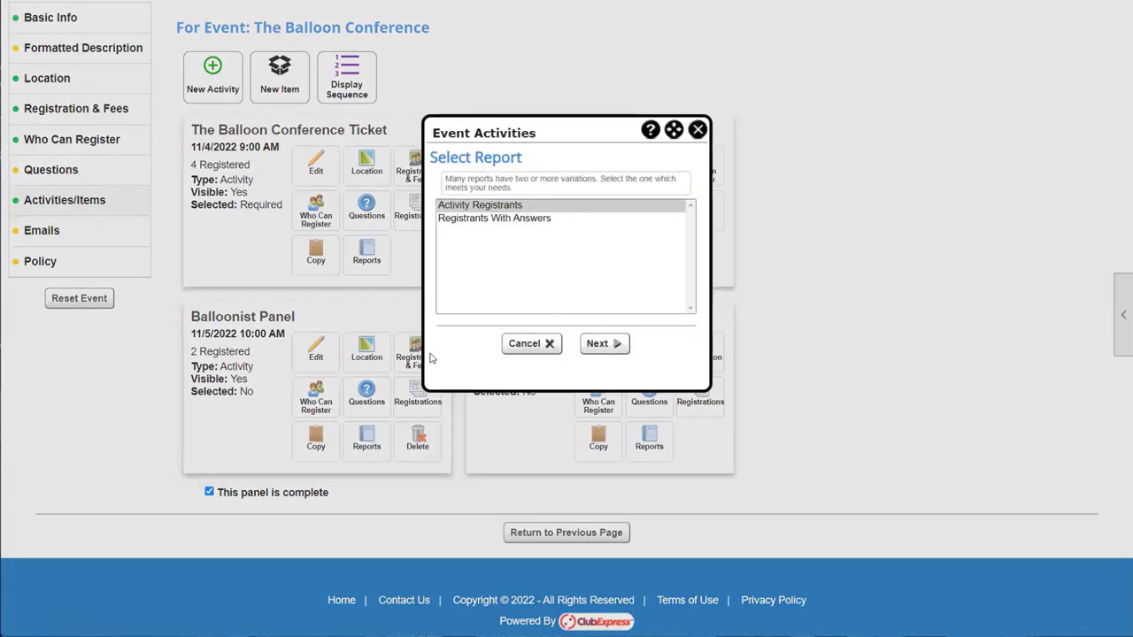
left_click(495, 221)
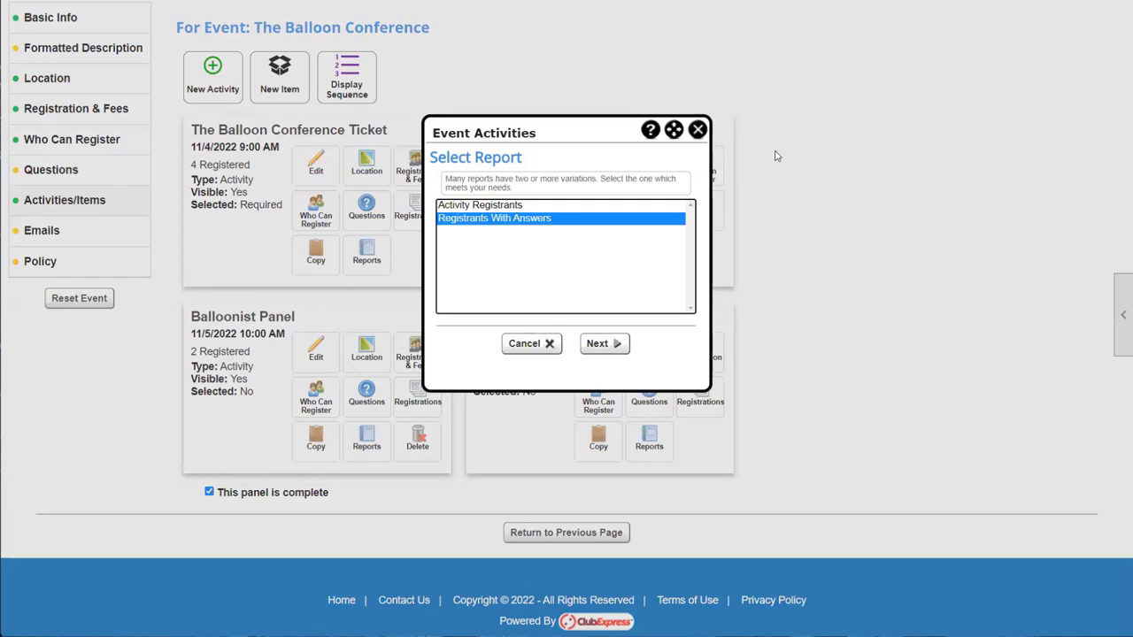
left_click(698, 130)
scroll(386, 255, "up", 5)
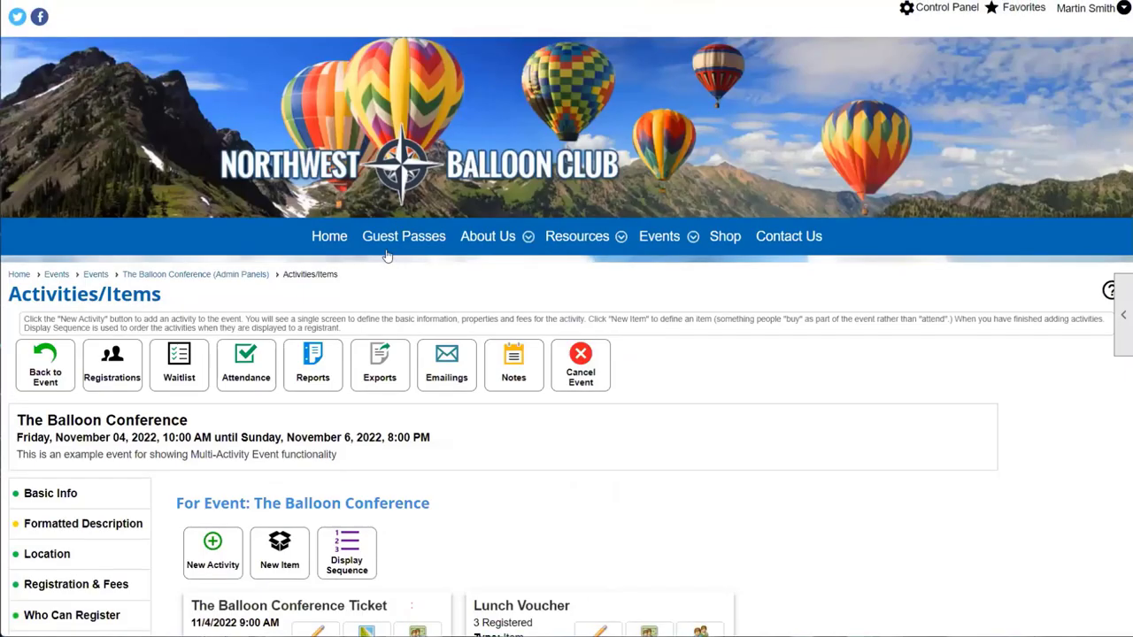
left_click(396, 359)
scroll(395, 347, "down", 2)
left_click(478, 125)
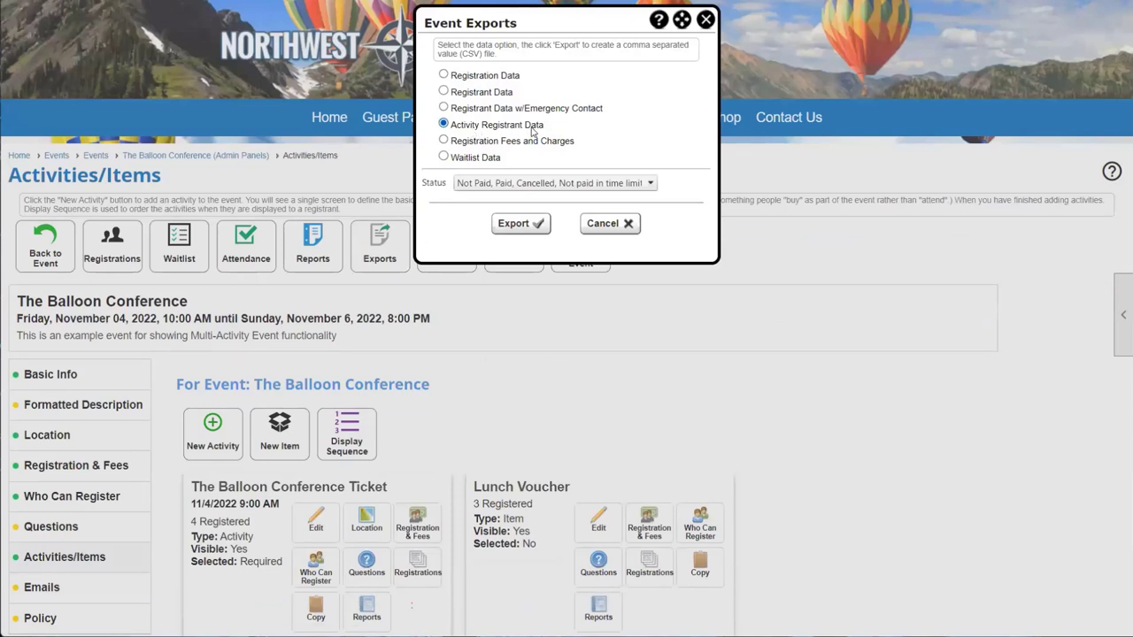
left_click_drag(544, 127, 443, 133)
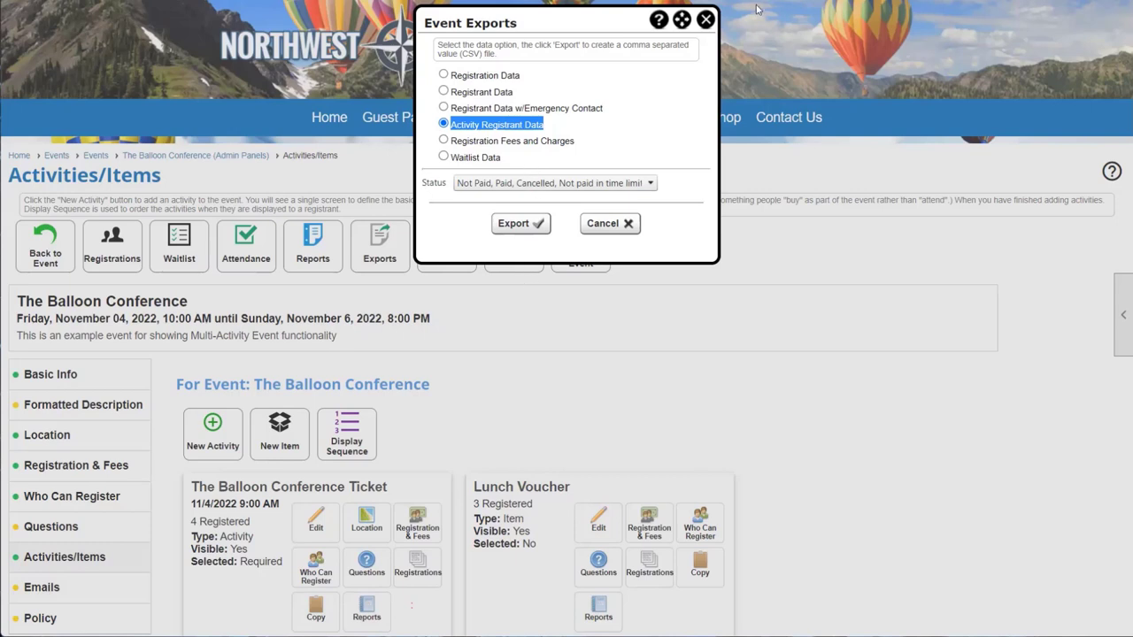
left_click(705, 19)
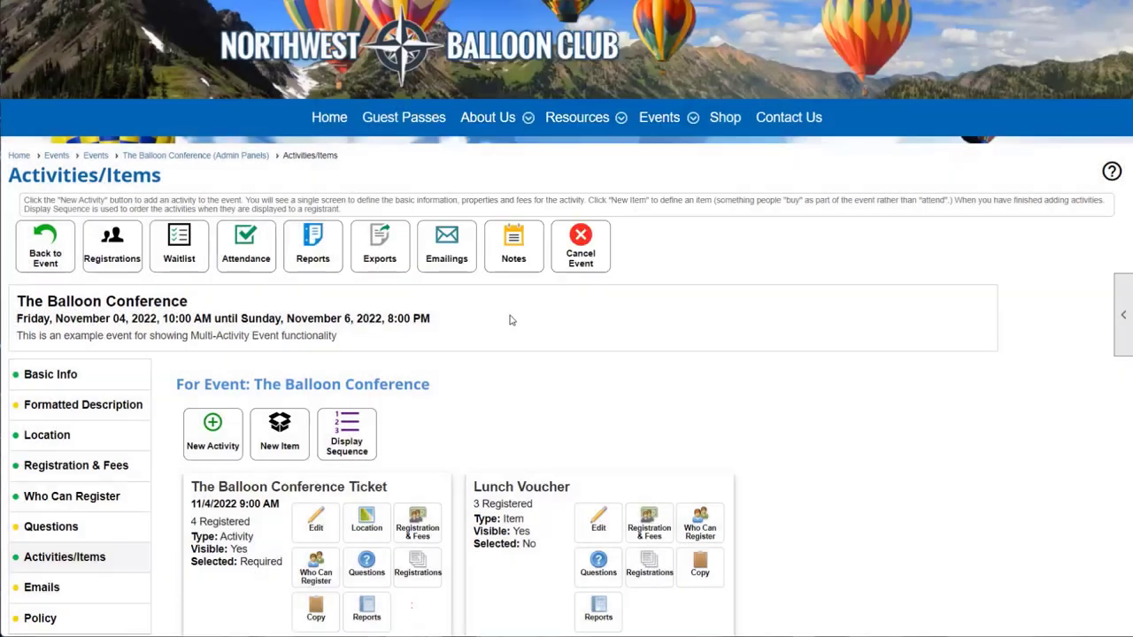
scroll(510, 315, "down", 2)
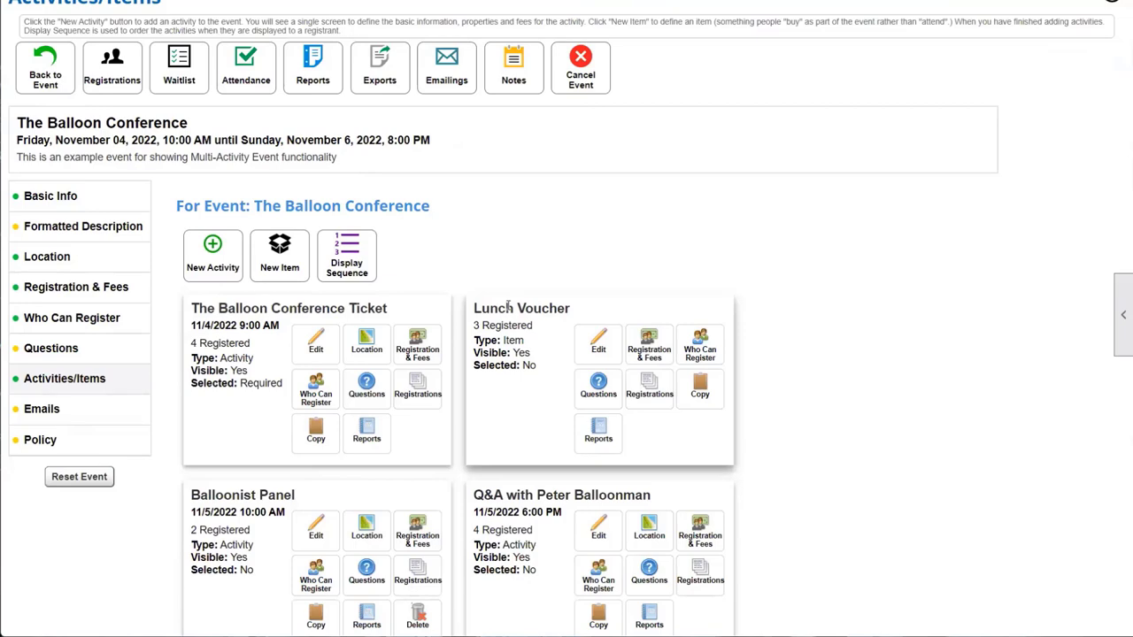
scroll(509, 307, "down", 2)
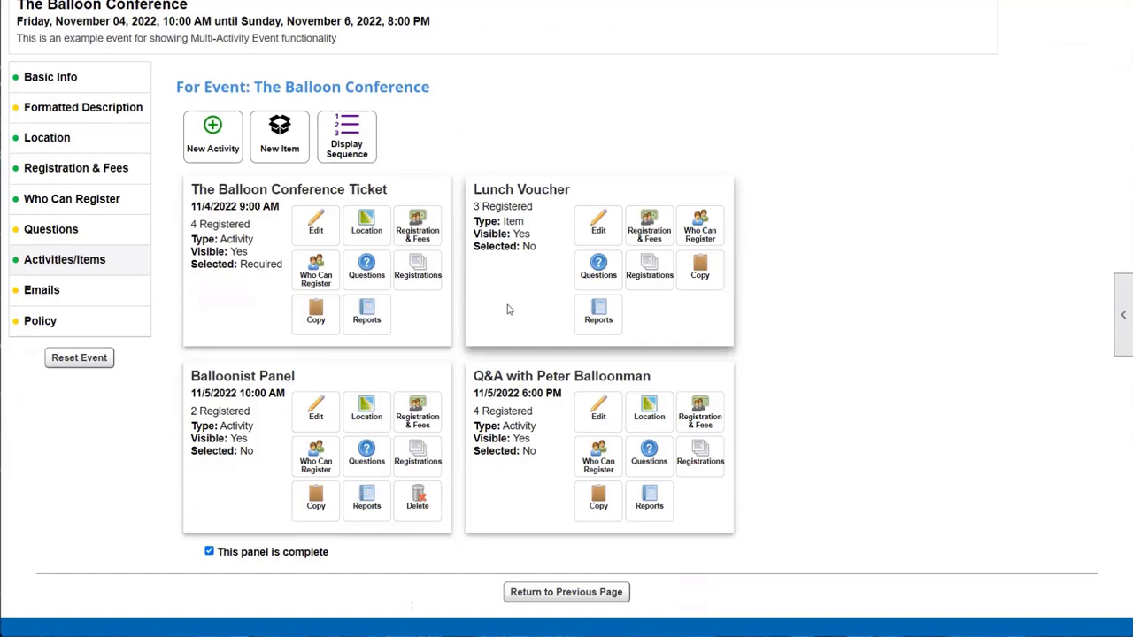
scroll(507, 309, "up", 1)
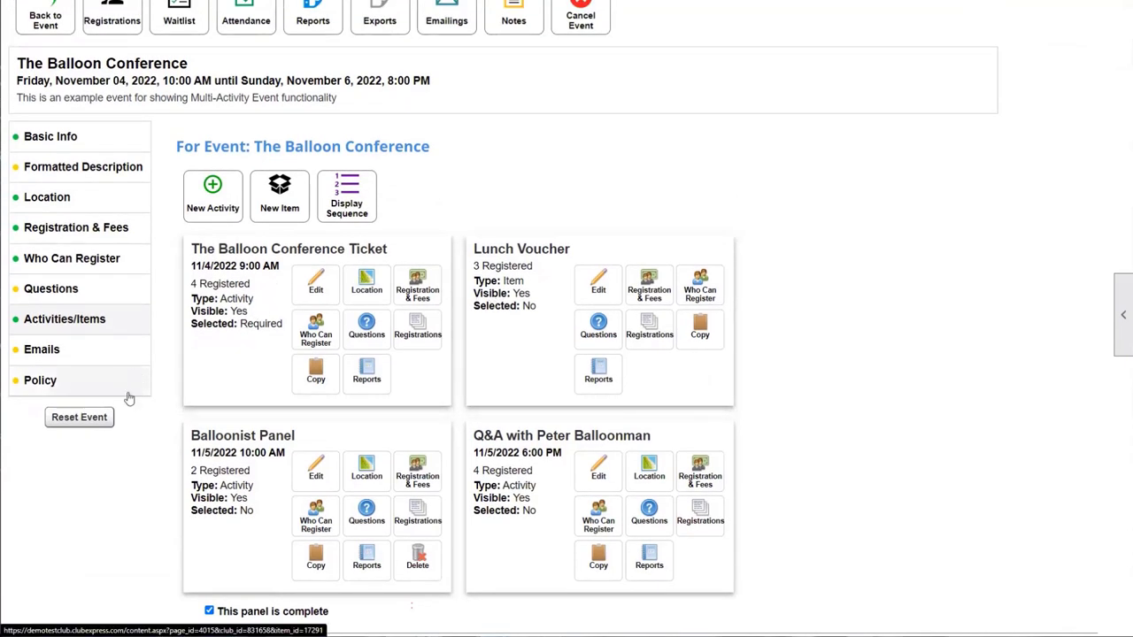
Edit the event Policy and select Yes for whether cancellations are allowed.
left_click(53, 389)
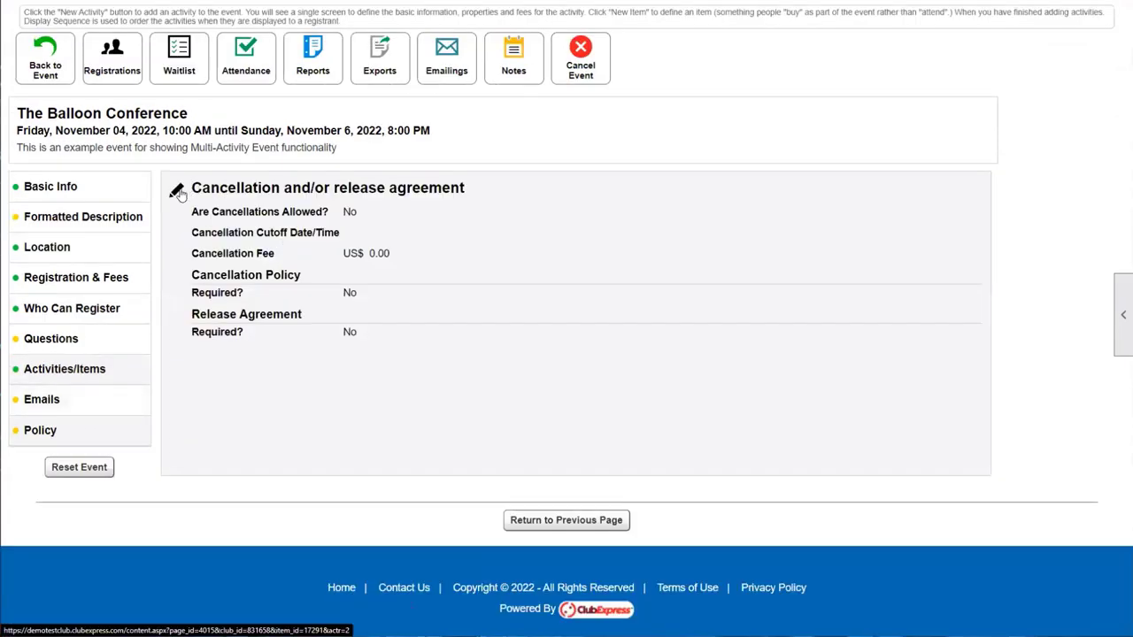
left_click(177, 191)
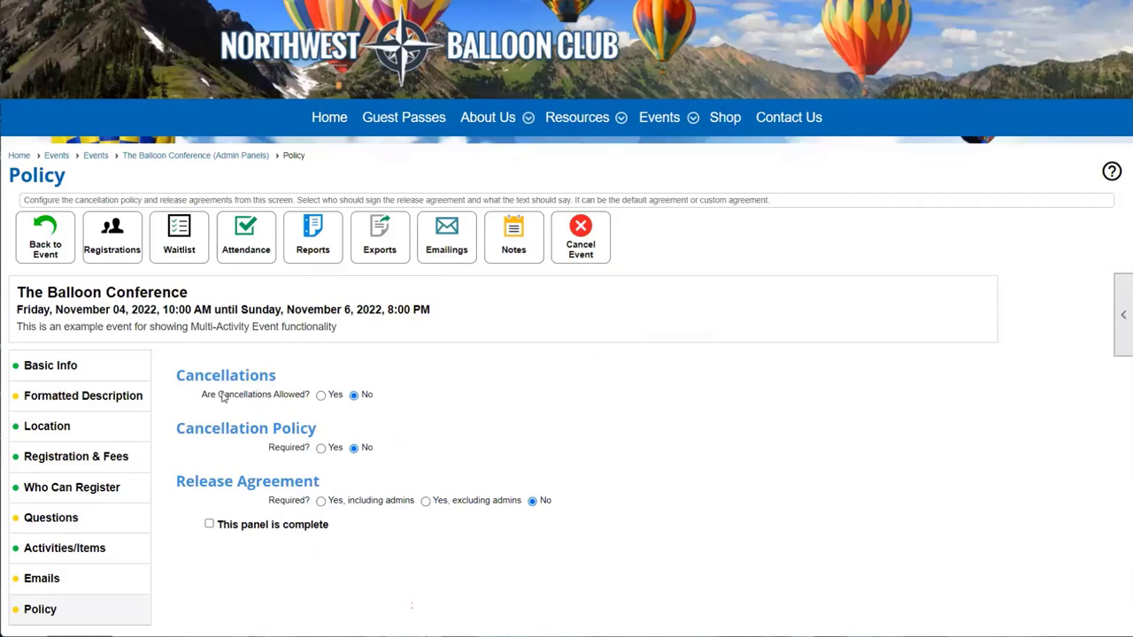
left_click_drag(175, 373, 423, 388)
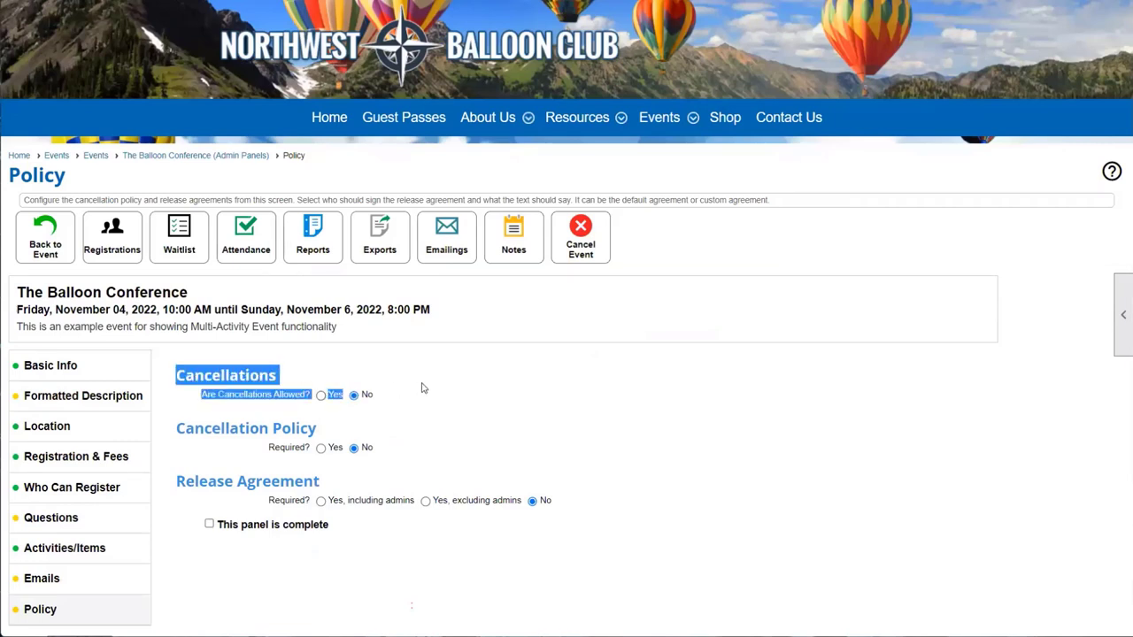
left_click(391, 398)
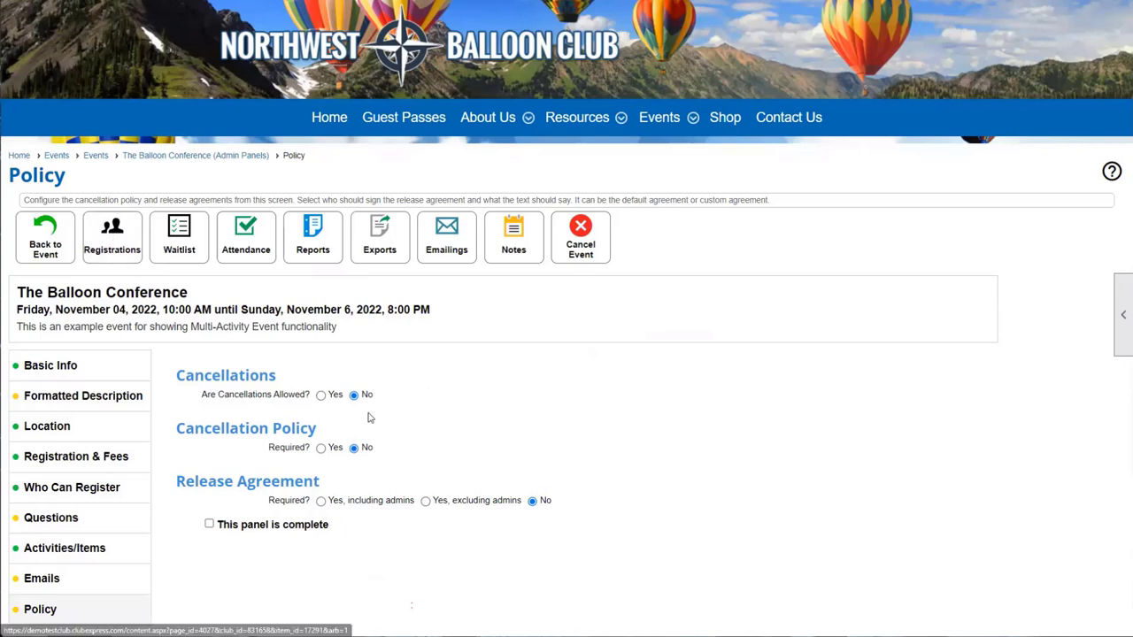
left_click(321, 397)
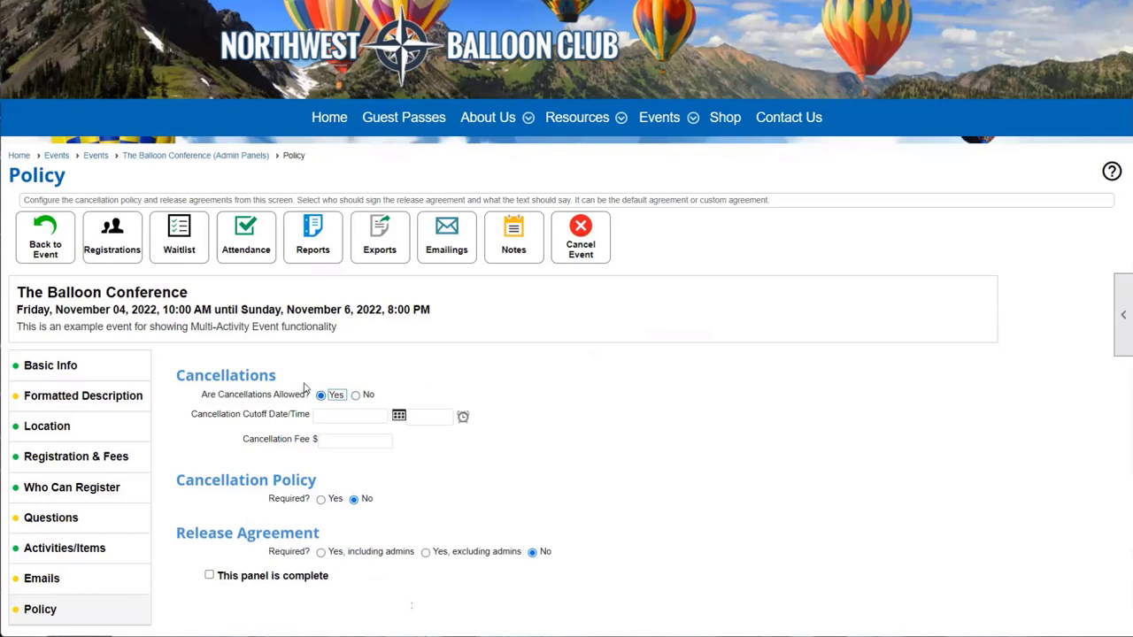
Return to the event without saving and bring back the admin panels.
left_click(67, 256)
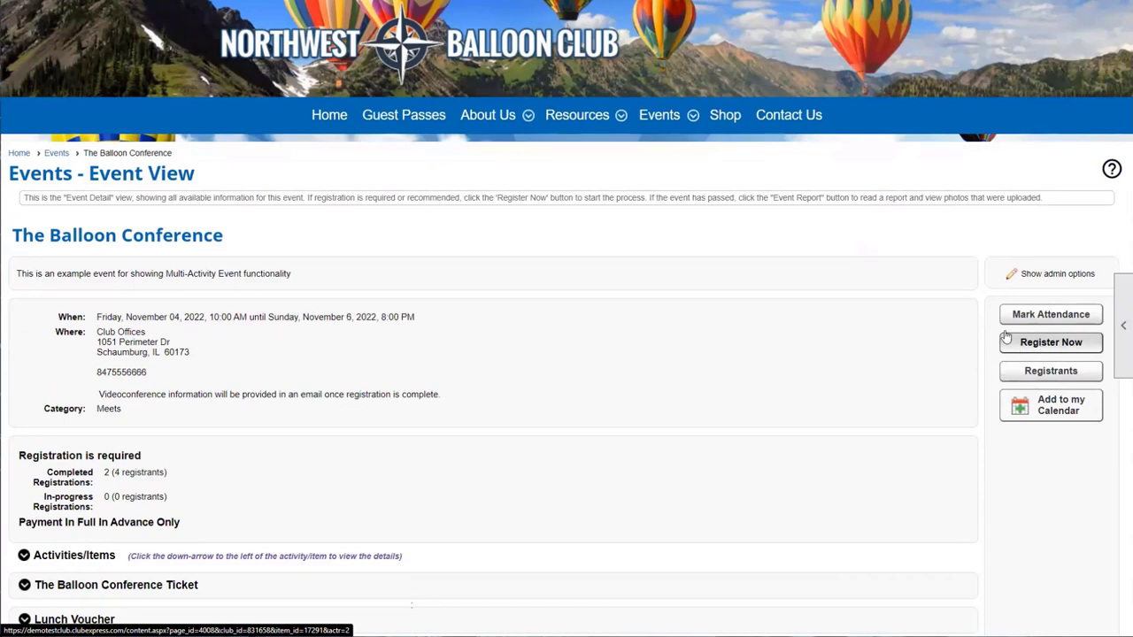
left_click(1026, 275)
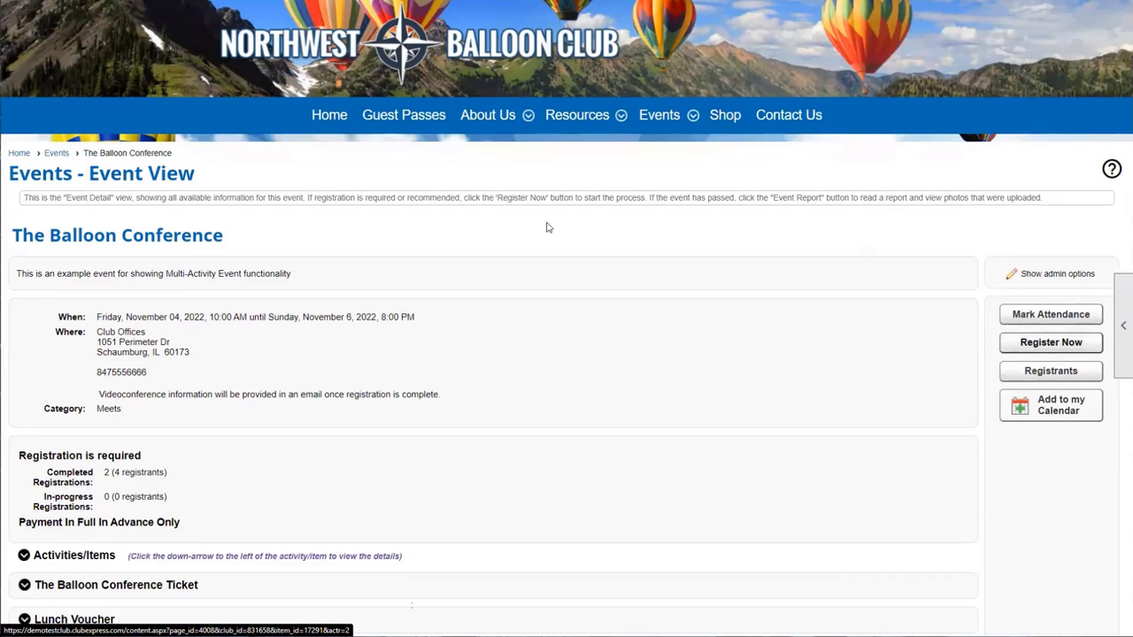
scroll(194, 460, "down", 1)
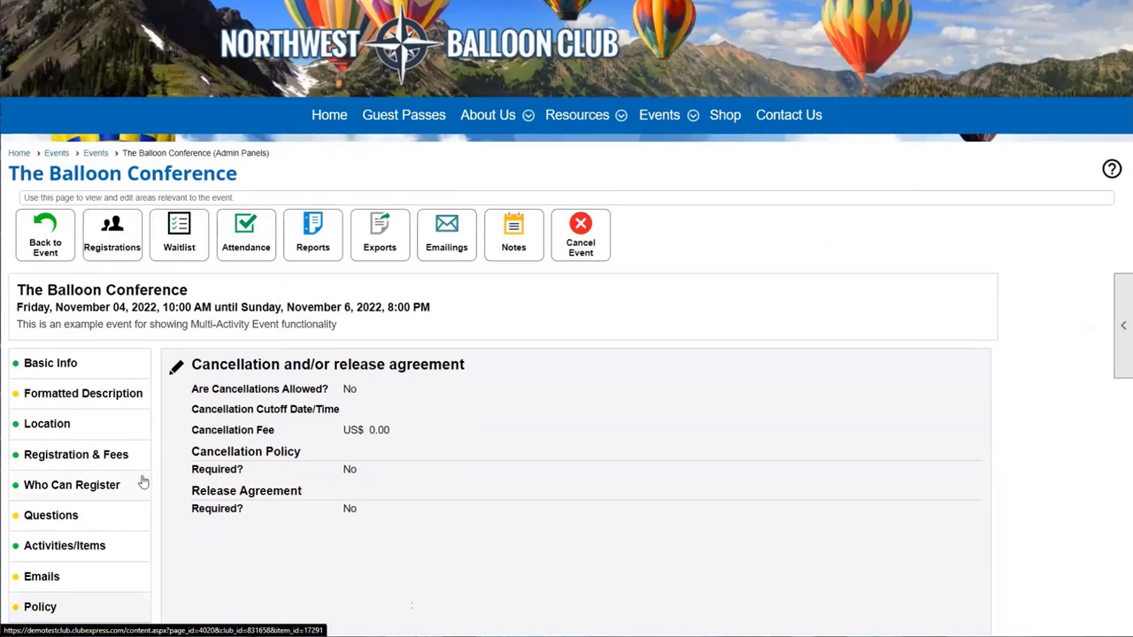
scroll(138, 478, "down", 1)
Allow cancellations with a cutoff of 11/03/2022 at 6:00 PM.
left_click(179, 254)
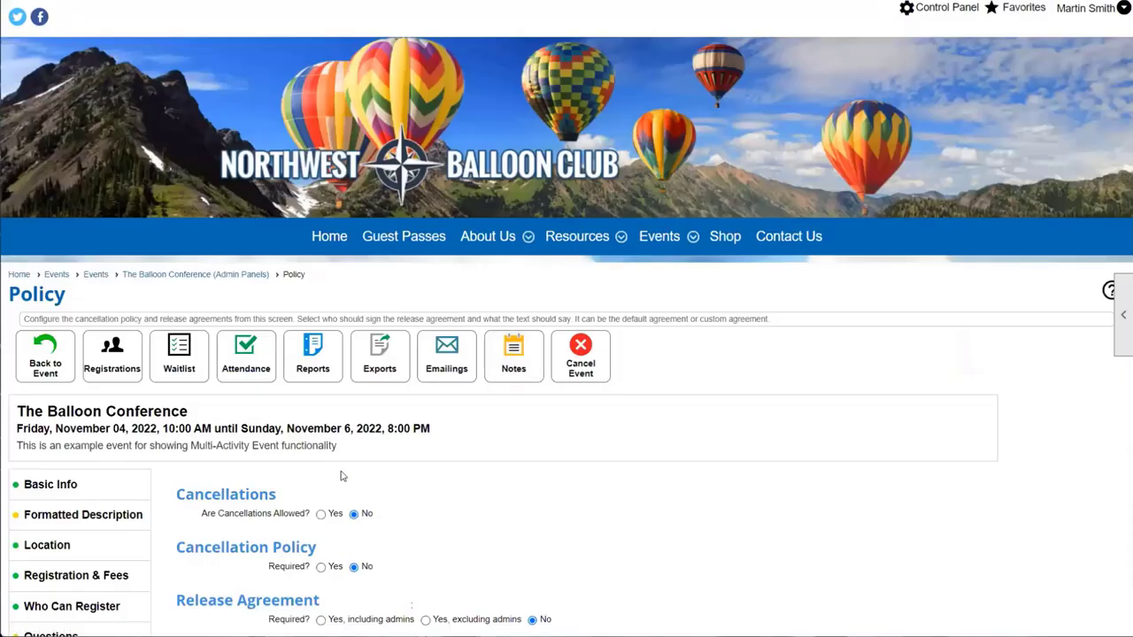
scroll(342, 475, "down", 1)
left_click(320, 395)
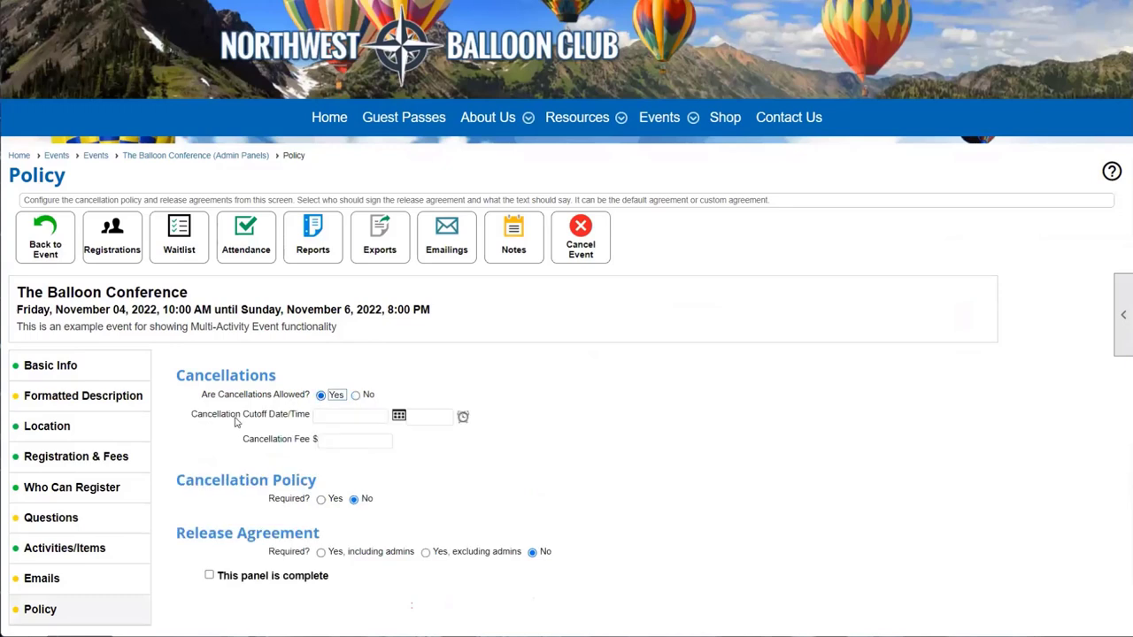
left_click_drag(235, 418, 313, 421)
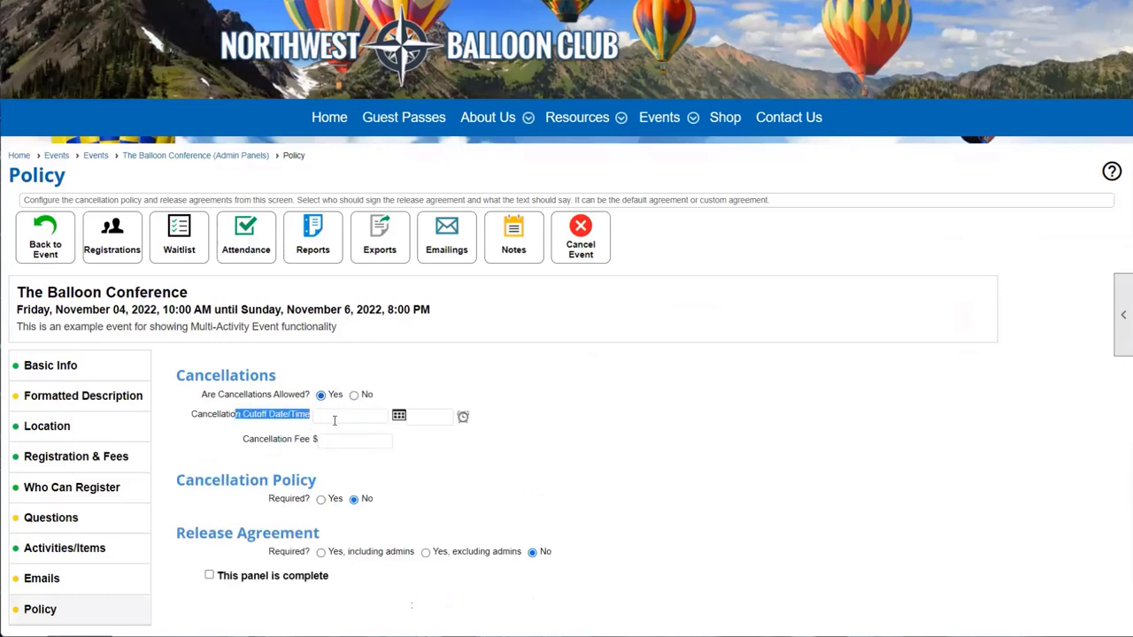
left_click(398, 417)
left_click(462, 416)
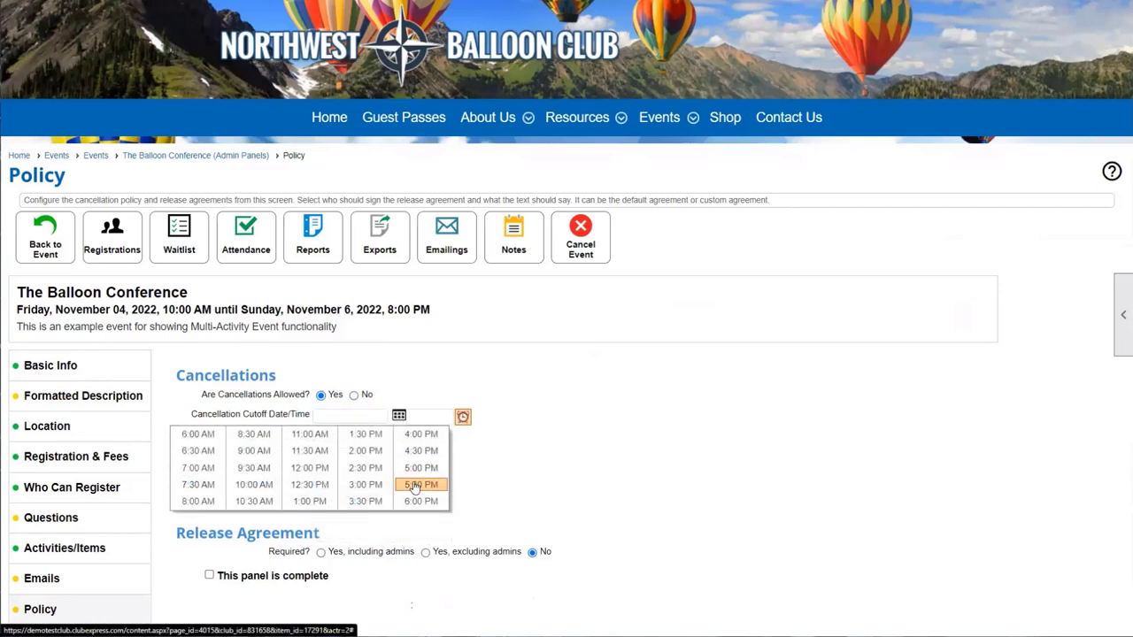
scroll(425, 454, "down", 1)
left_click(421, 442)
left_click(398, 356)
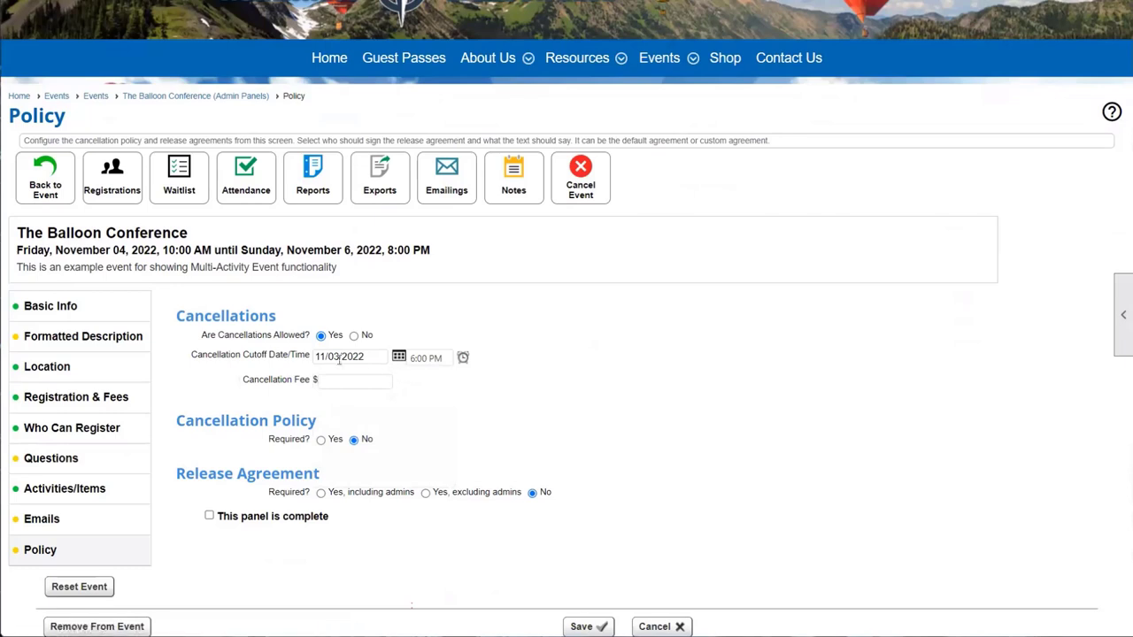
left_click_drag(319, 357, 376, 359)
Clear the 5 from the cancellation fee, leaving it blank, and save the policy.
left_click(357, 380)
left_click(449, 379)
double_click(389, 381)
left_click(433, 391)
scroll(418, 409, "down", 1)
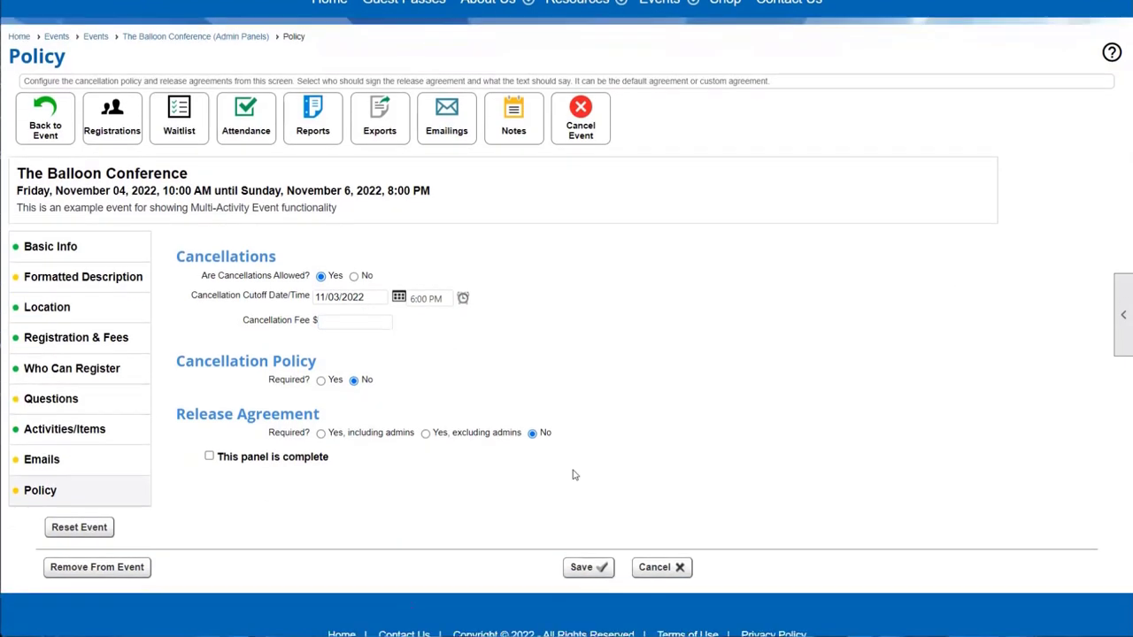
left_click(579, 567)
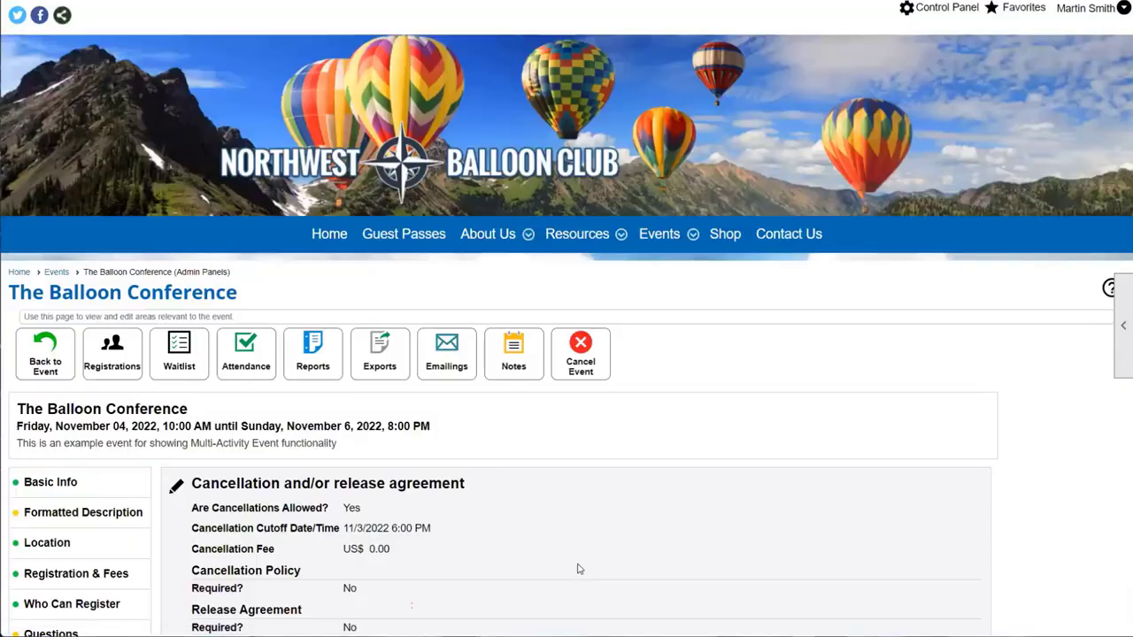
left_click(53, 363)
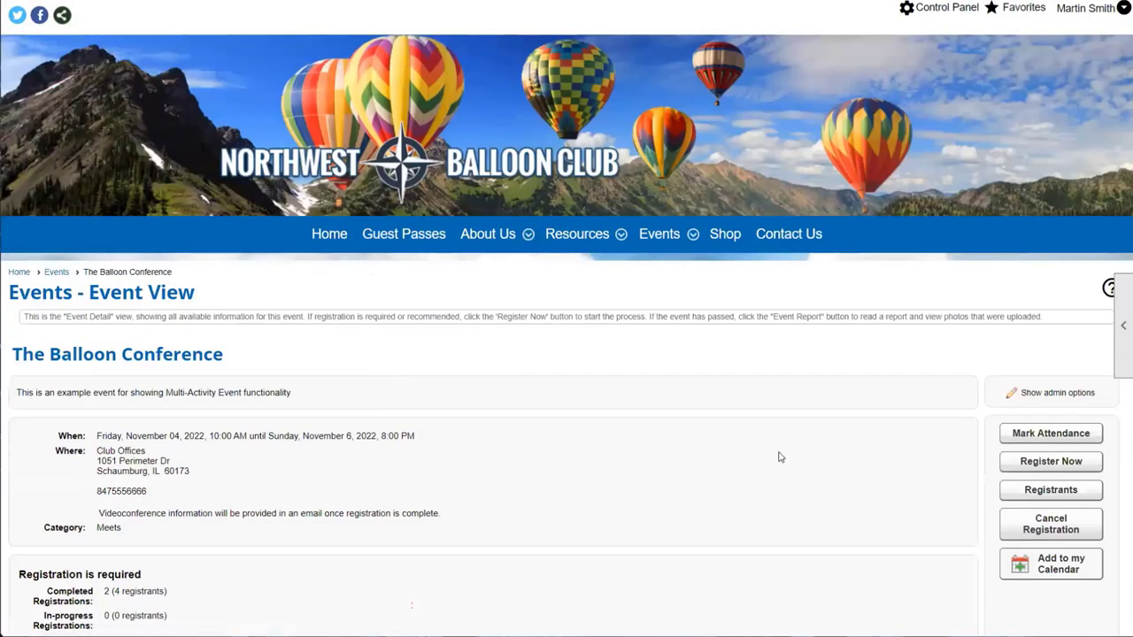
scroll(776, 454, "down", 1)
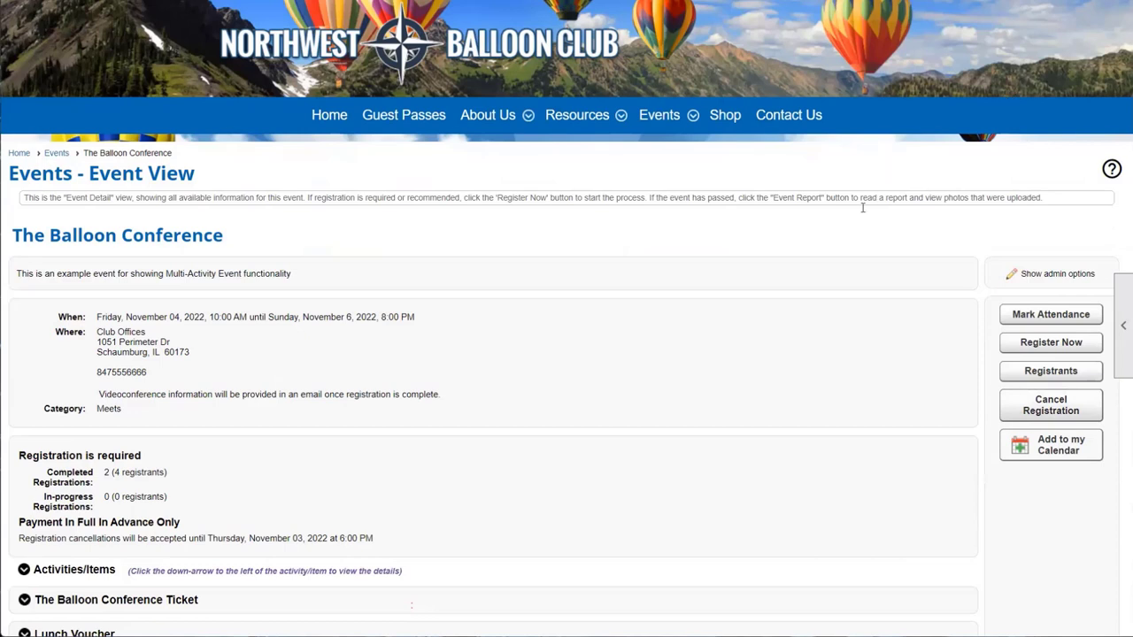
left_click(1017, 273)
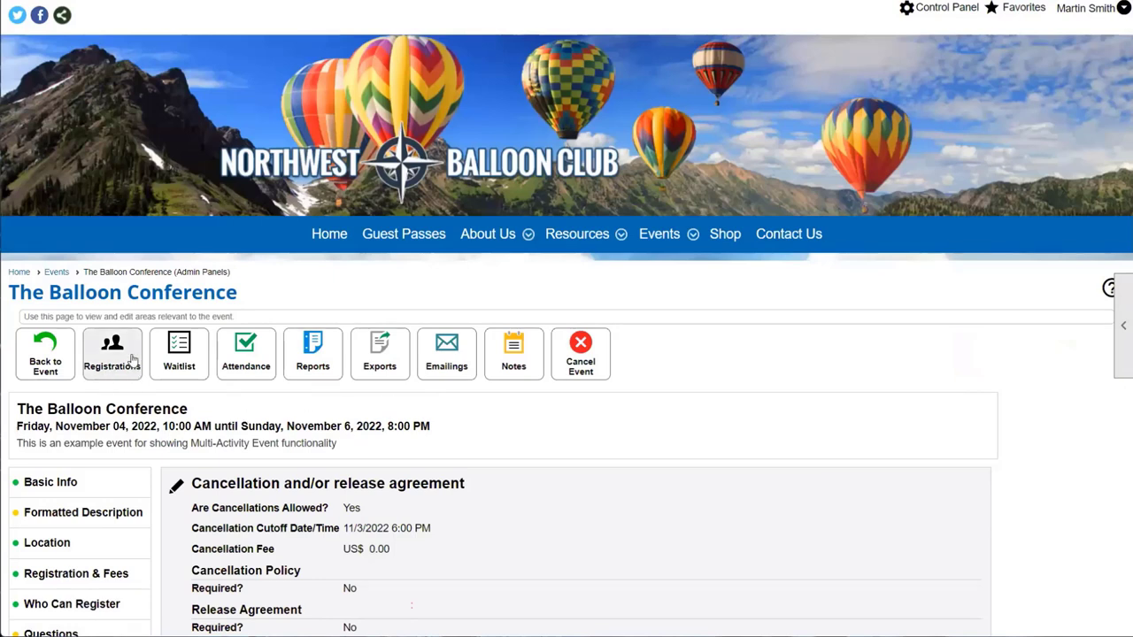
left_click(108, 375)
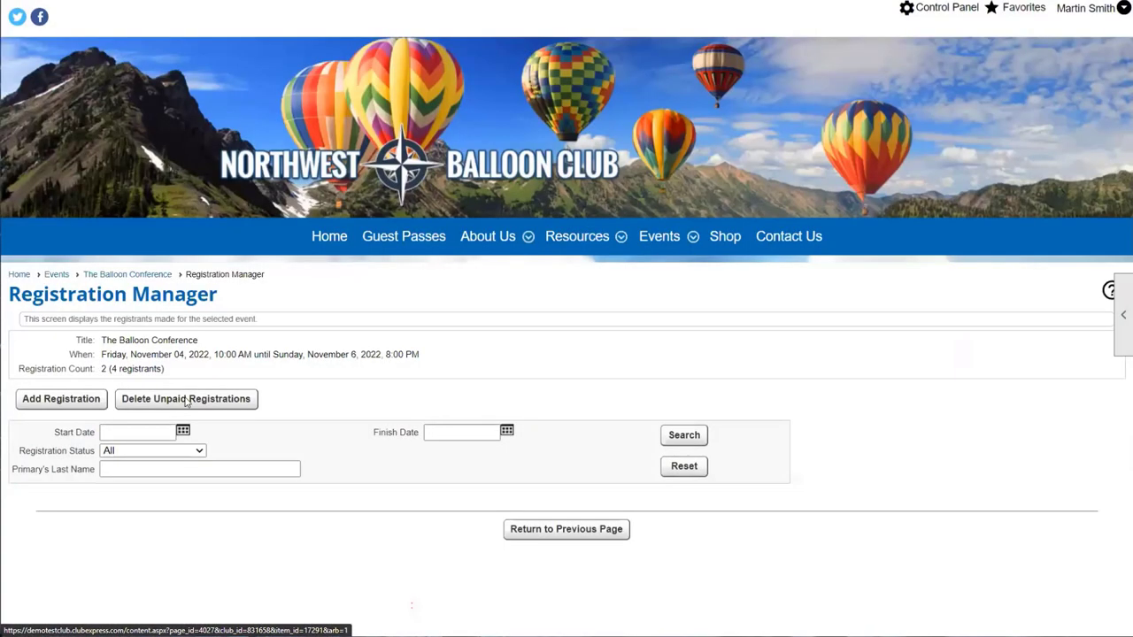
scroll(442, 371, "down", 2)
left_click(681, 320)
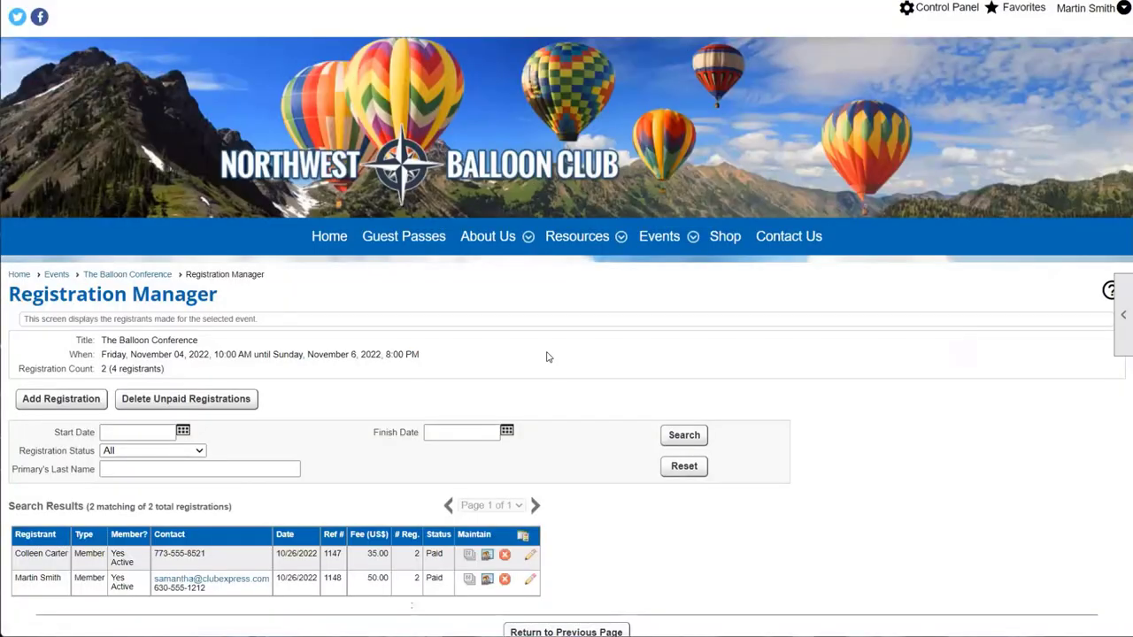
scroll(535, 399, "down", 2)
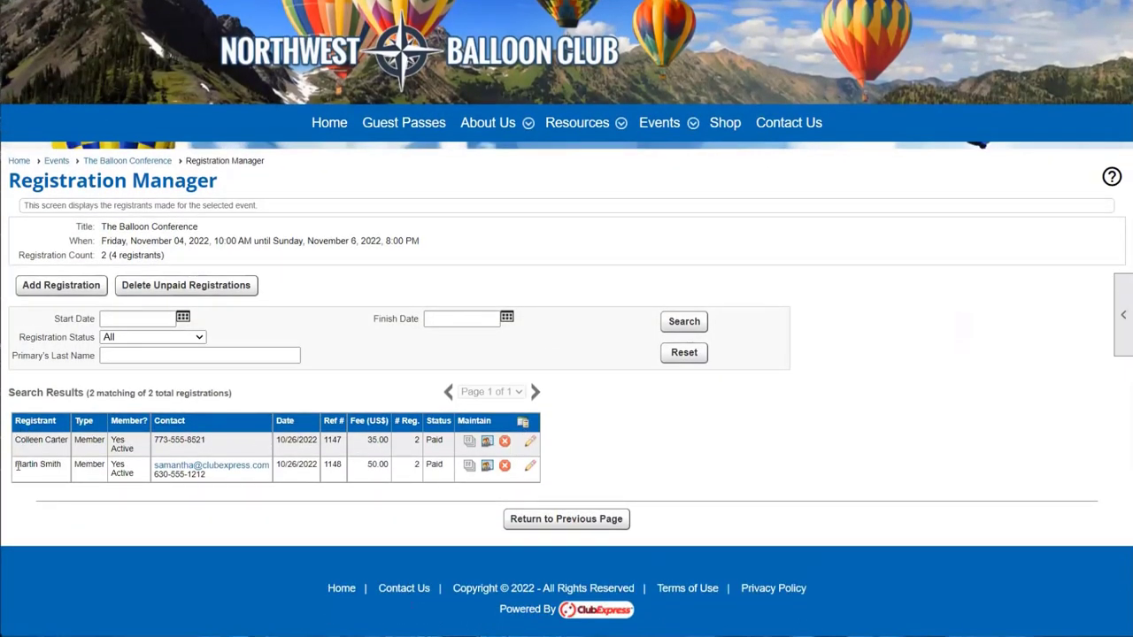
triple_click(65, 474)
left_click(66, 474)
left_click_drag(370, 473, 391, 445)
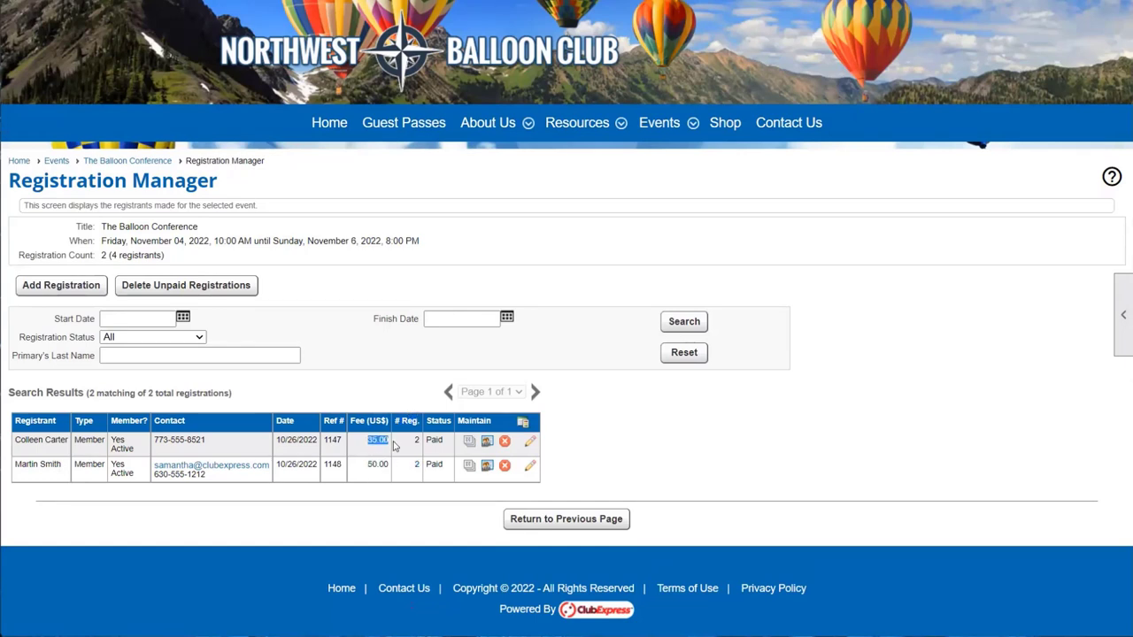
left_click(528, 470)
left_click(141, 383)
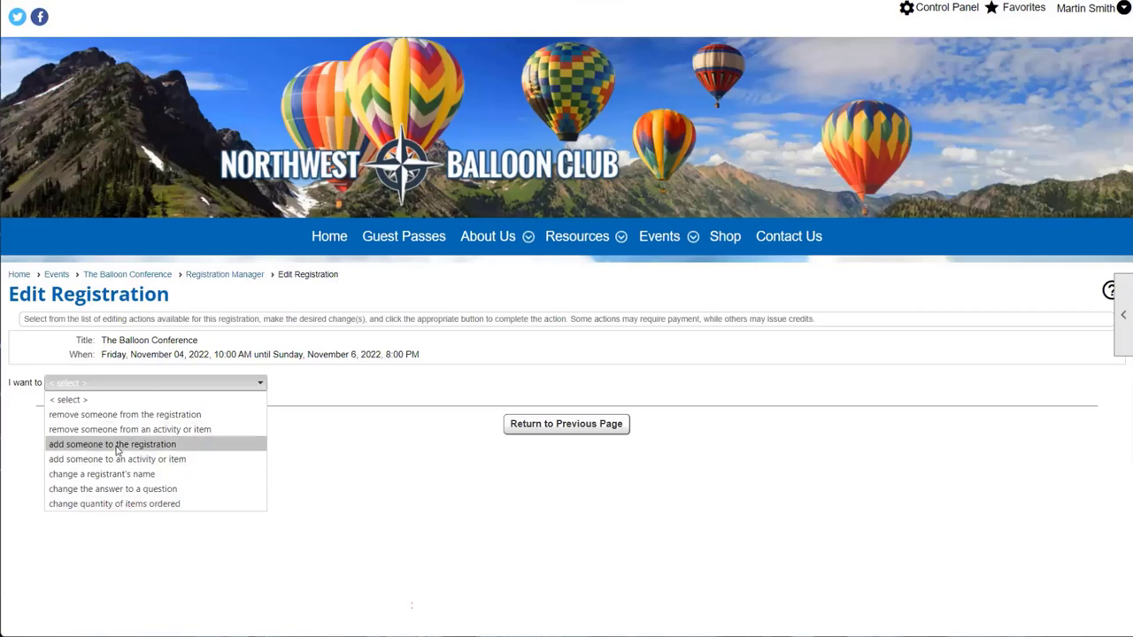
left_click(344, 437)
left_click(521, 430)
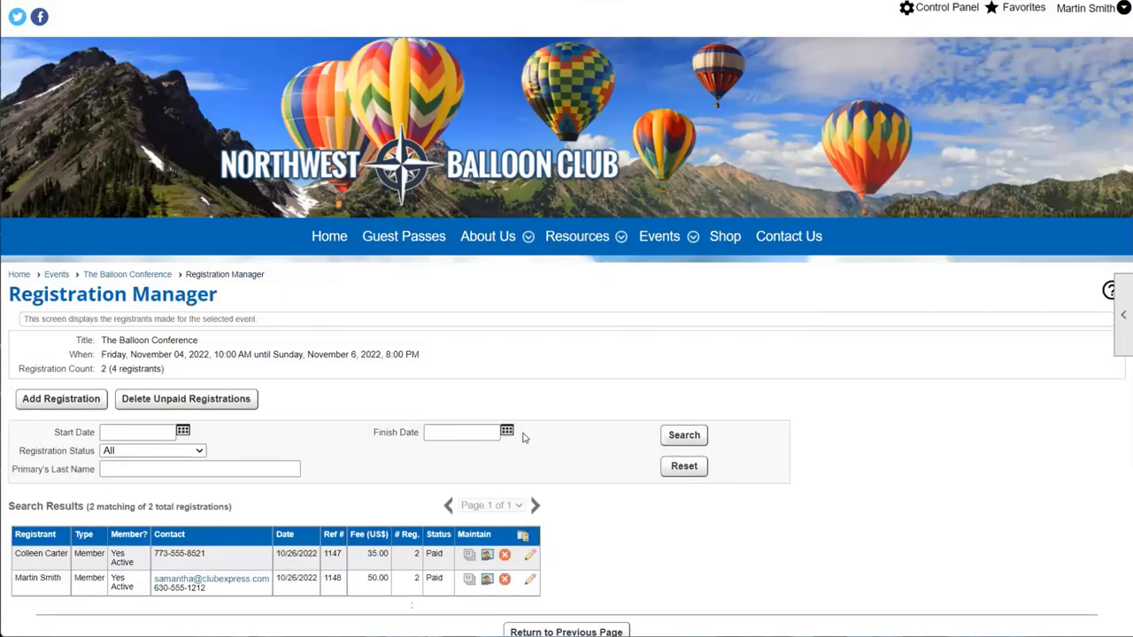
scroll(522, 440, "down", 1)
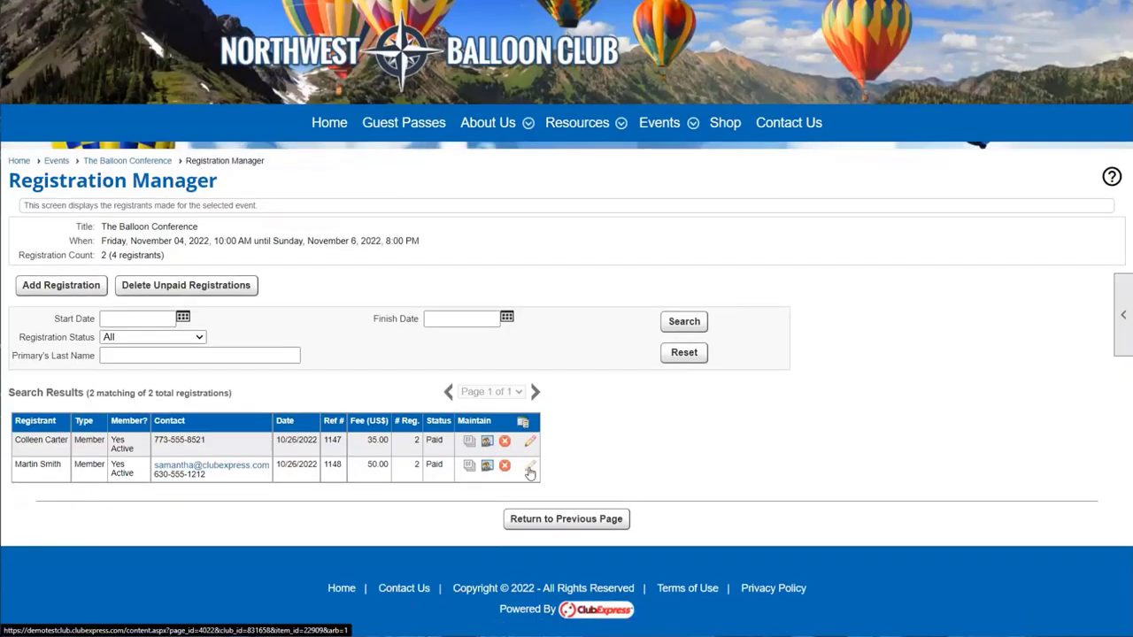
double_click(376, 467)
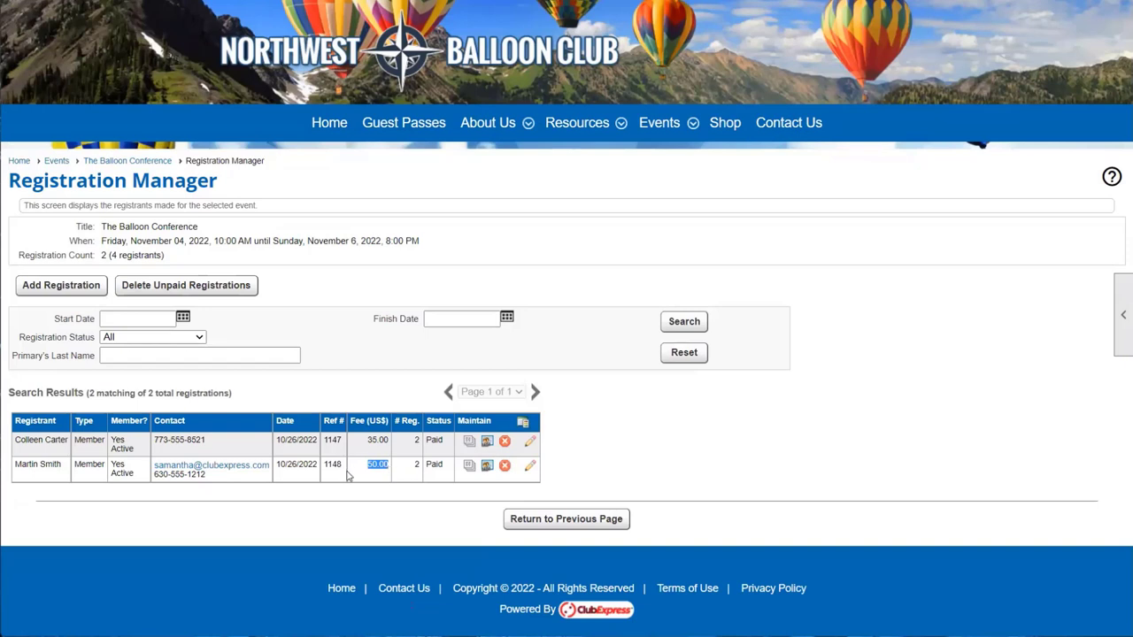
mouse_move(365, 467)
left_mouse_down()
mouse_move(384, 469)
mouse_move(368, 473)
left_mouse_up()
left_click(369, 475)
double_click(368, 469)
Cancel the 50.00 registration and agree to email the registrant about it.
left_click(503, 467)
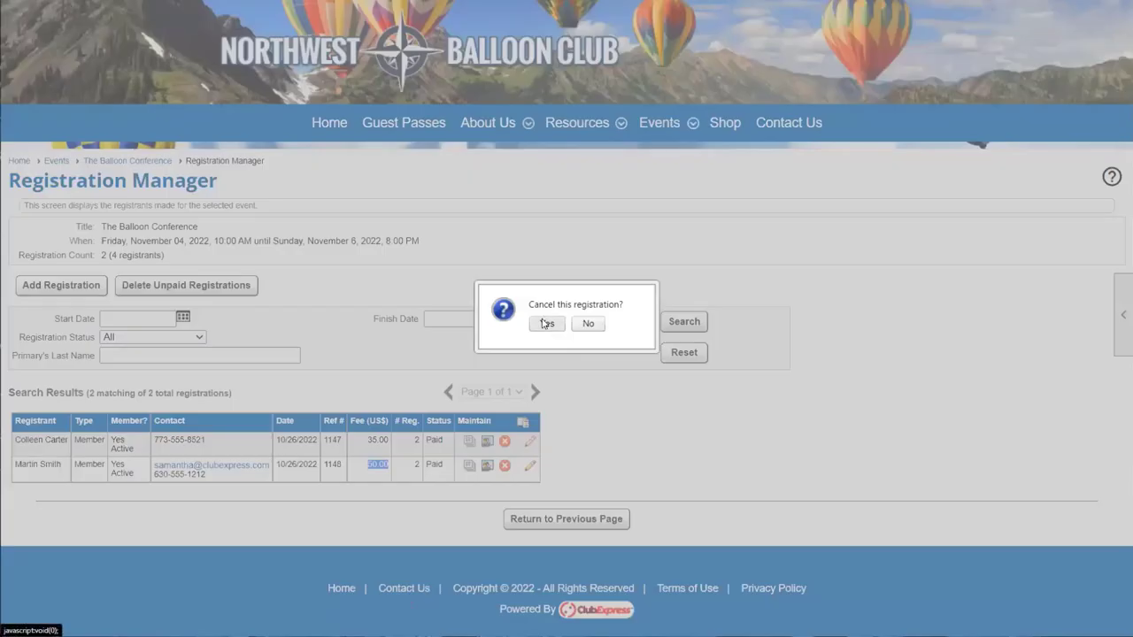
left_click(544, 323)
left_click_drag(529, 304, 623, 306)
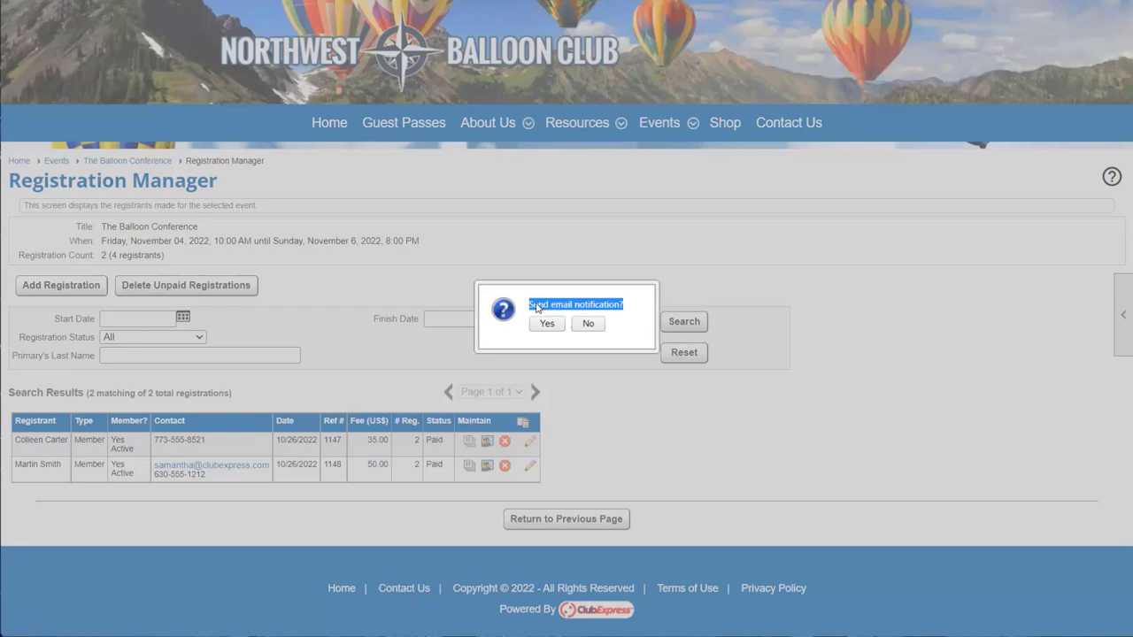
left_click_drag(529, 305, 625, 306)
left_click_drag(529, 305, 626, 305)
left_click(571, 305)
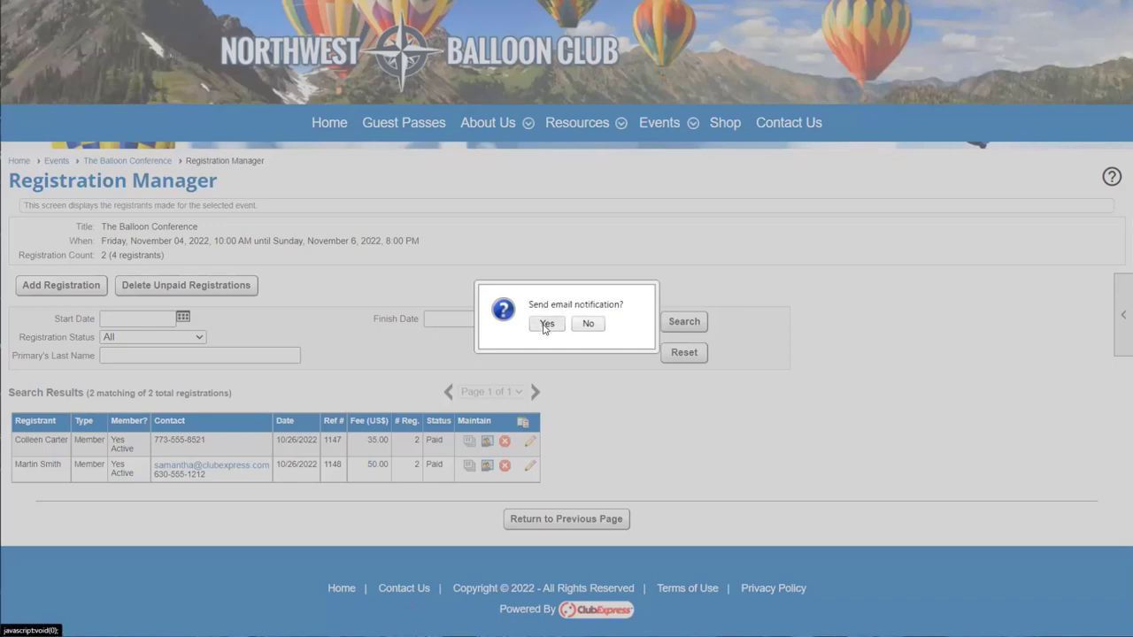
left_click(546, 324)
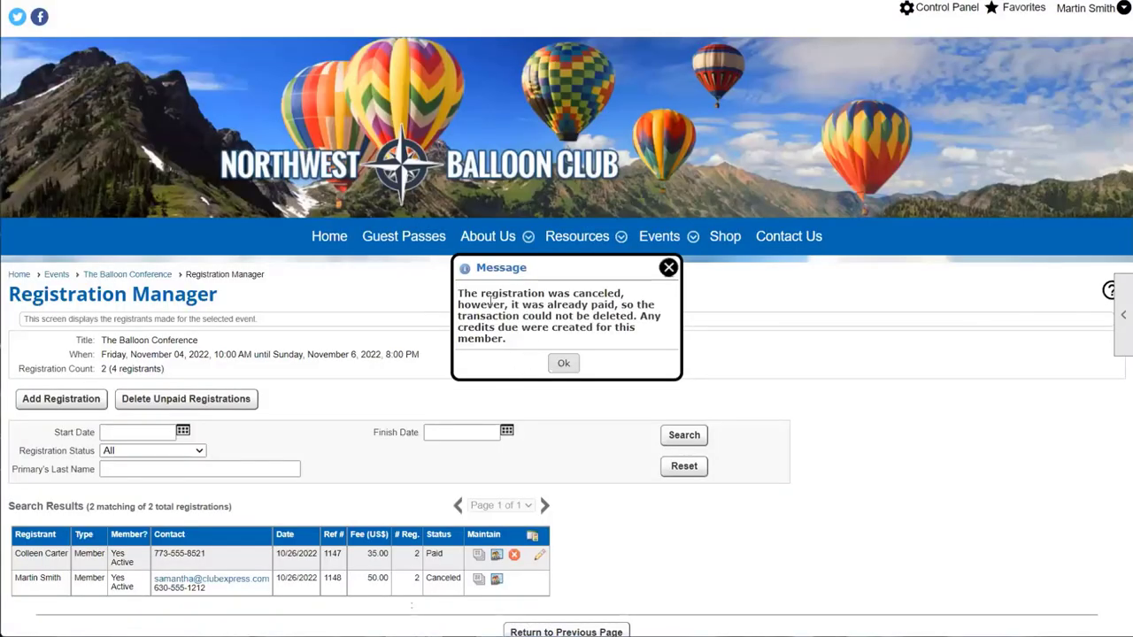
Dismiss the result message and confirm the US$ 50.00 registration now reads Canceled.
left_click_drag(482, 293, 564, 341)
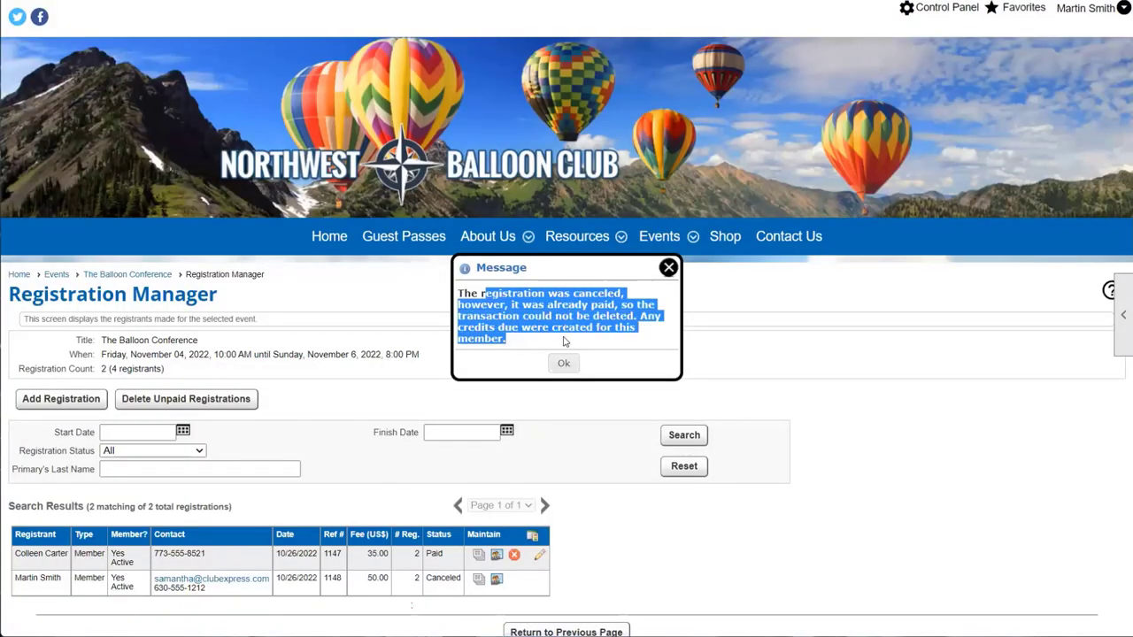
left_click(563, 341)
left_click(564, 363)
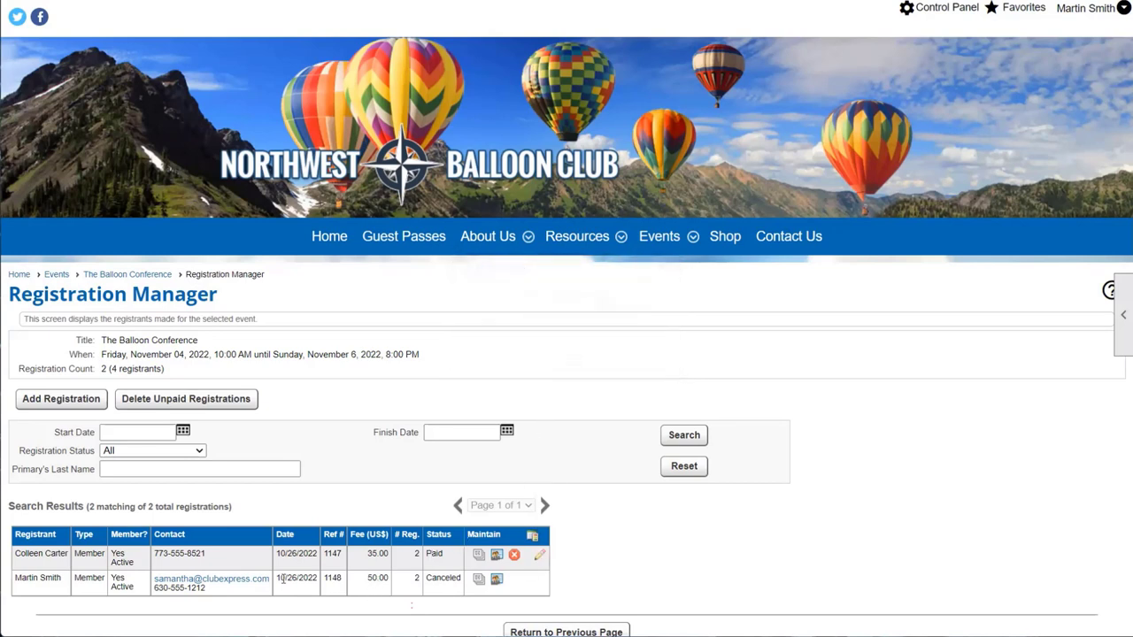
double_click(38, 580)
left_click(40, 580)
left_click_drag(367, 576, 461, 580)
Search members by last name from the Control Panel and open the matching member's profile.
left_click(943, 7)
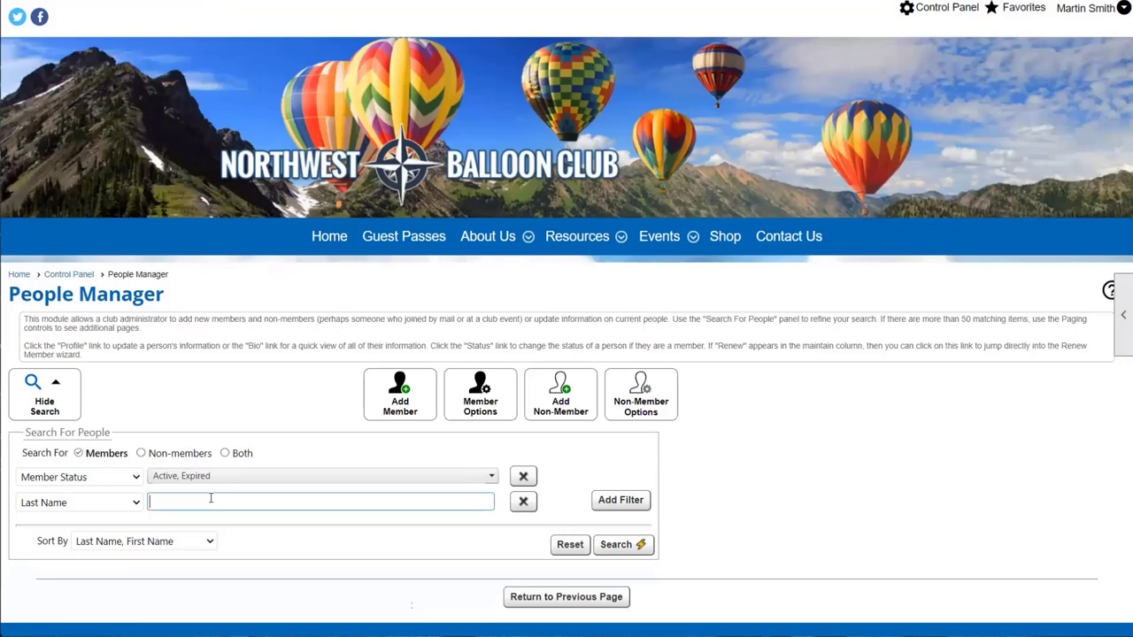
type("smith")
key("Return")
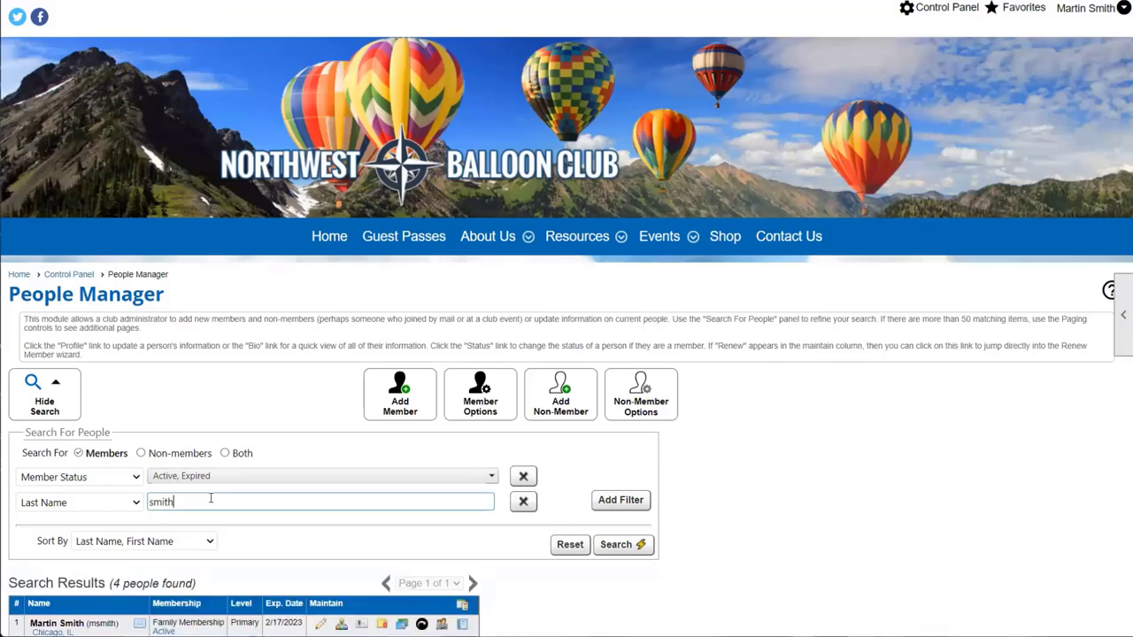
scroll(305, 518, "down", 2)
left_click(323, 511)
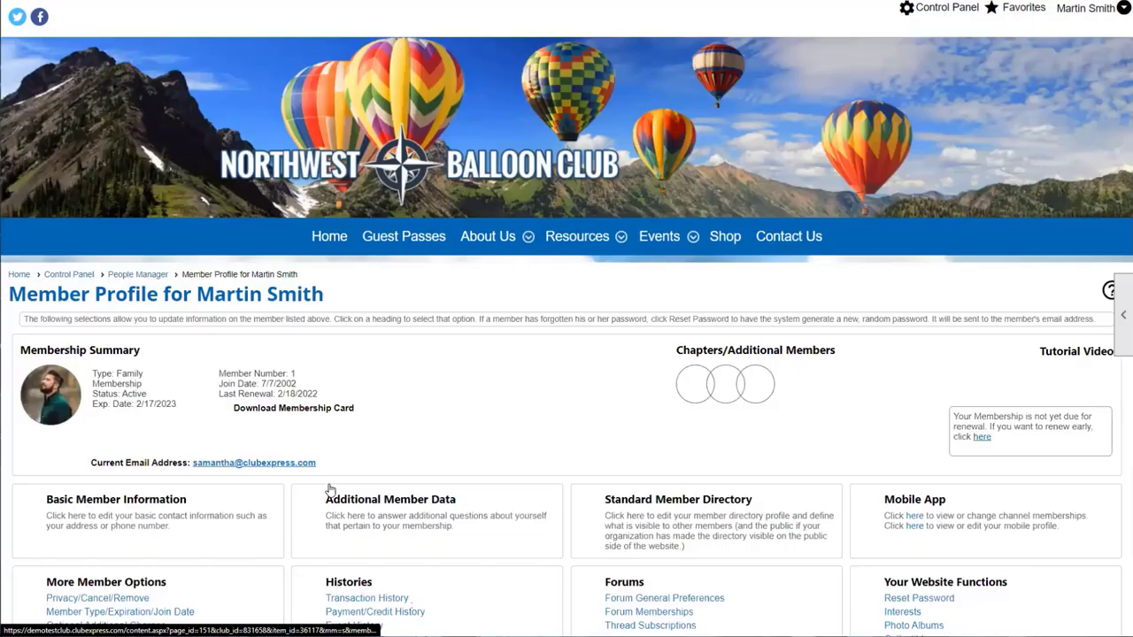
Open the Payment/Credit History and the 50.00 canceled-transaction credit for editing.
scroll(354, 450, "down", 3)
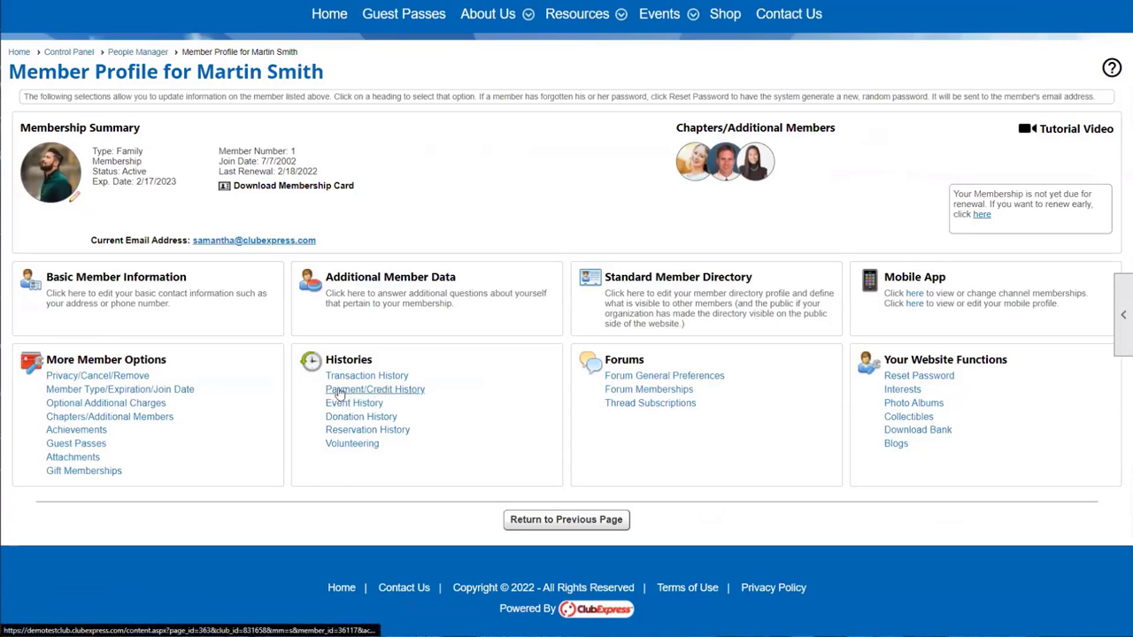
left_click(392, 395)
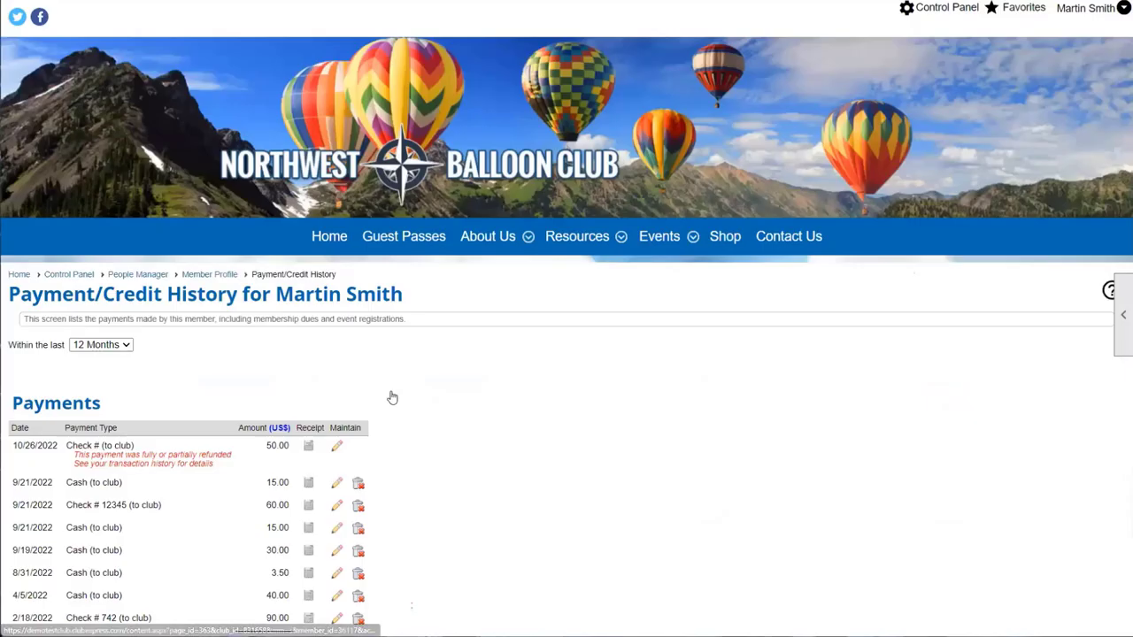
scroll(392, 397, "down", 3)
left_click_drag(102, 457, 382, 480)
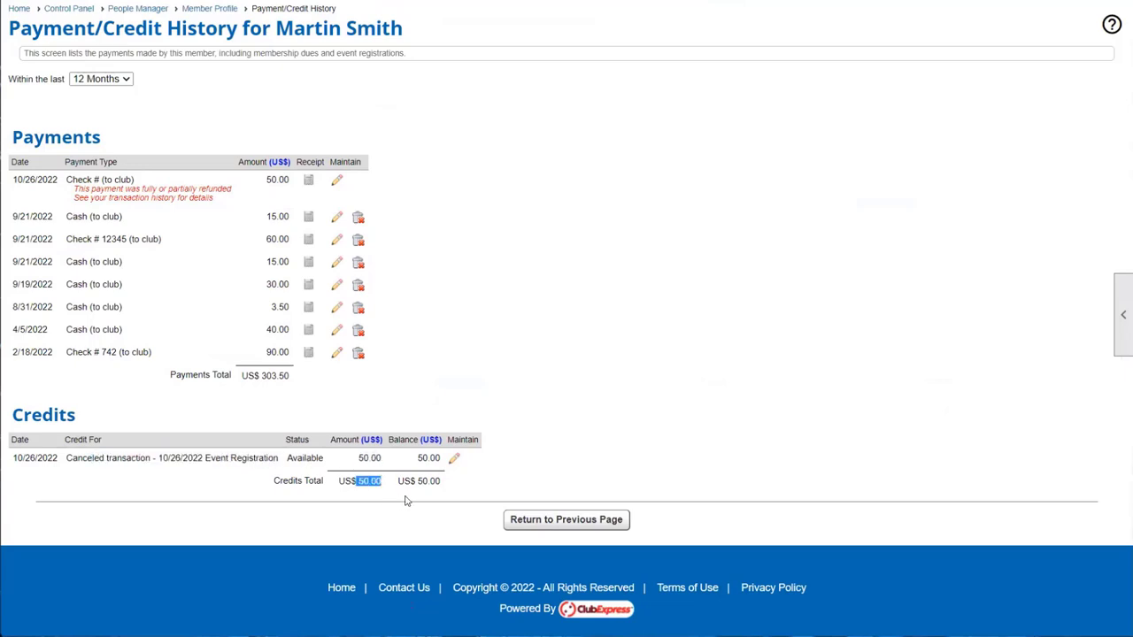
left_click(469, 487)
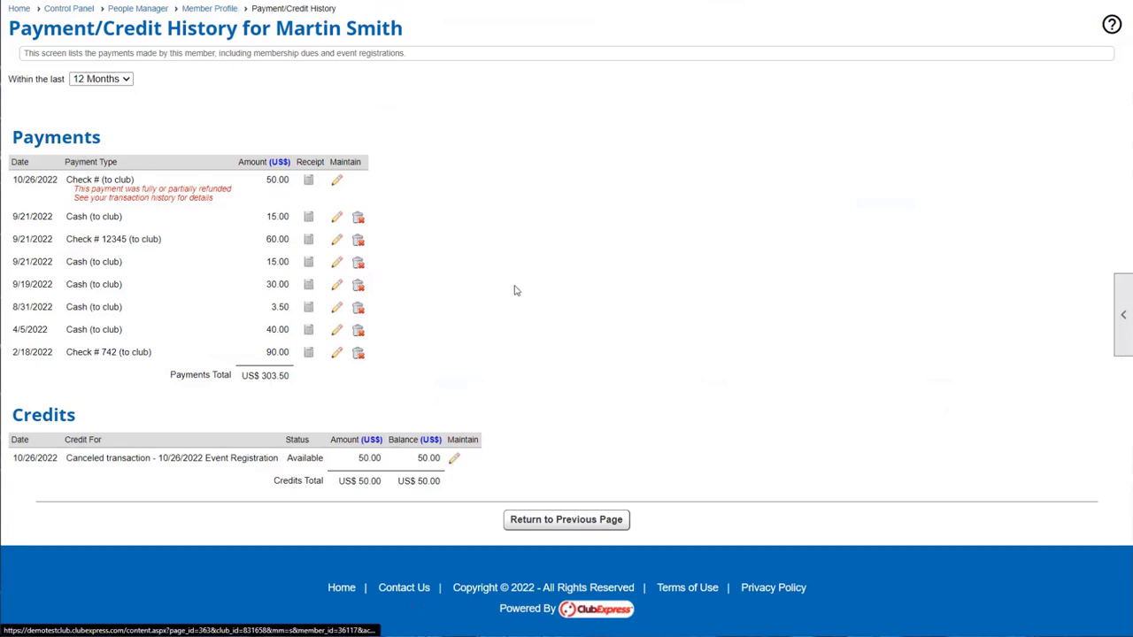
left_click(453, 459)
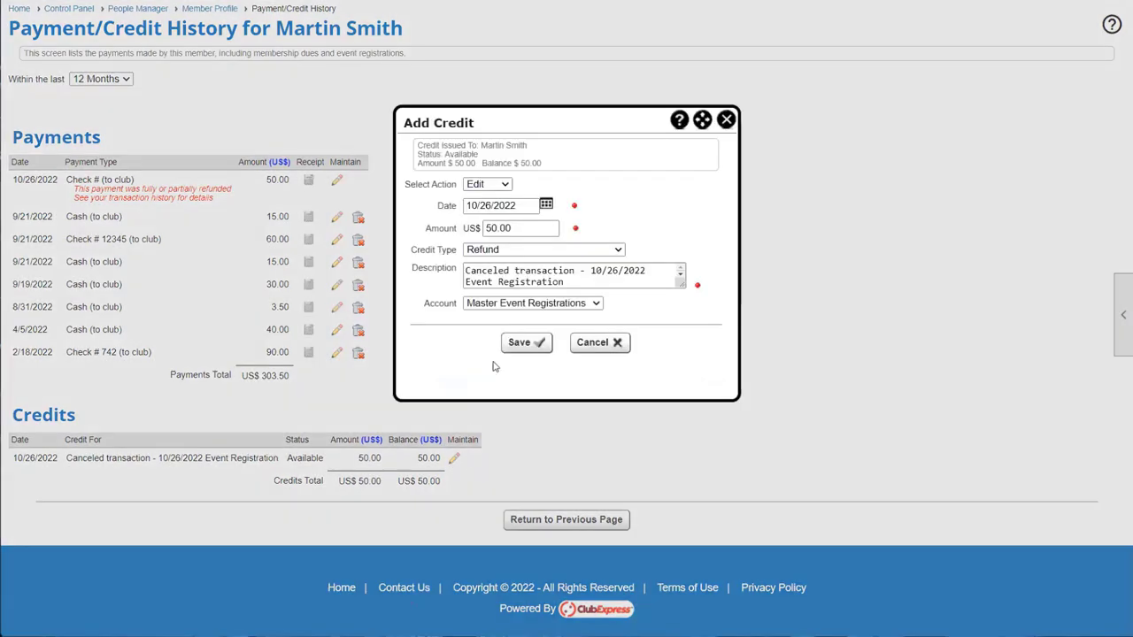
Set the credit's action to Refund and save, dismissing the follow-up error.
left_click(484, 183)
left_click(493, 213)
left_click_drag(443, 201, 574, 213)
left_click(512, 264)
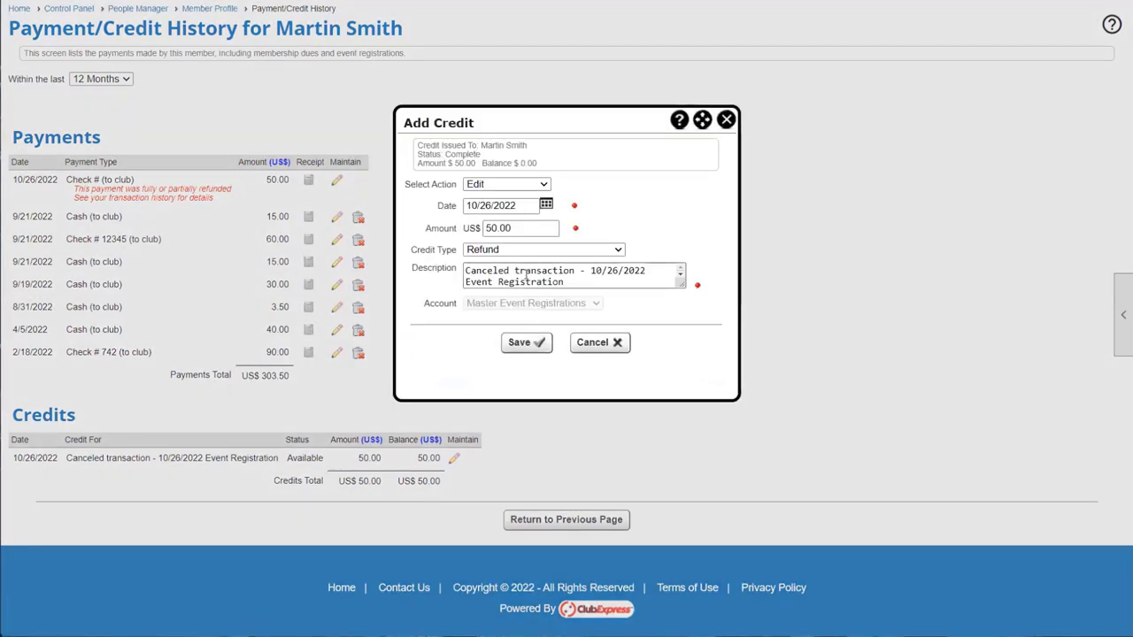
left_click(518, 186)
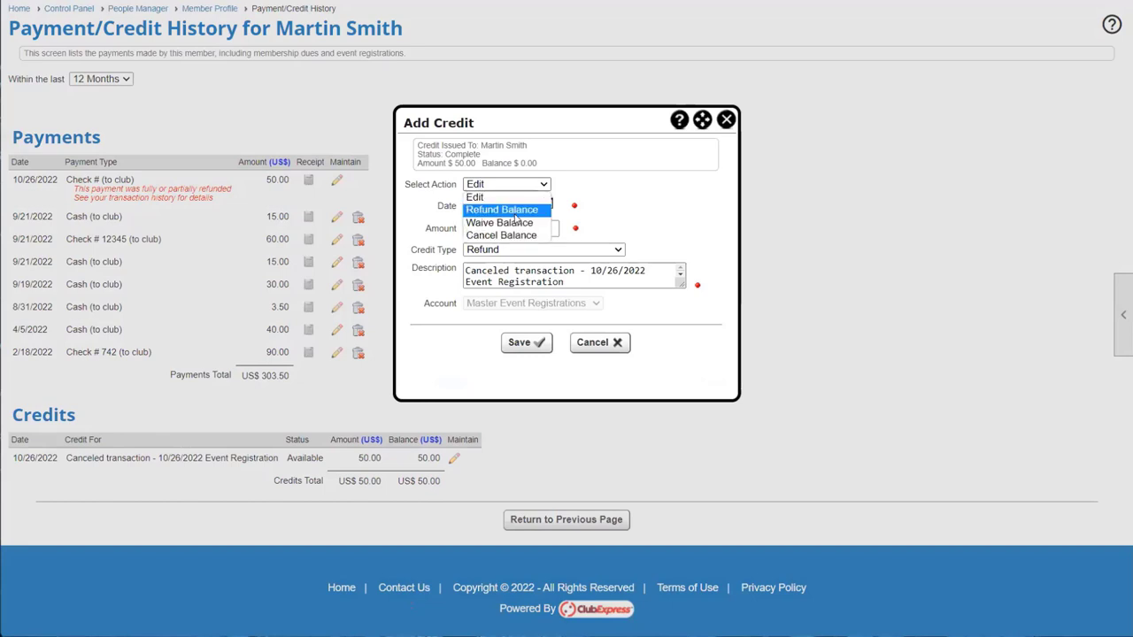
left_click(516, 212)
left_click(526, 259)
left_click(559, 352)
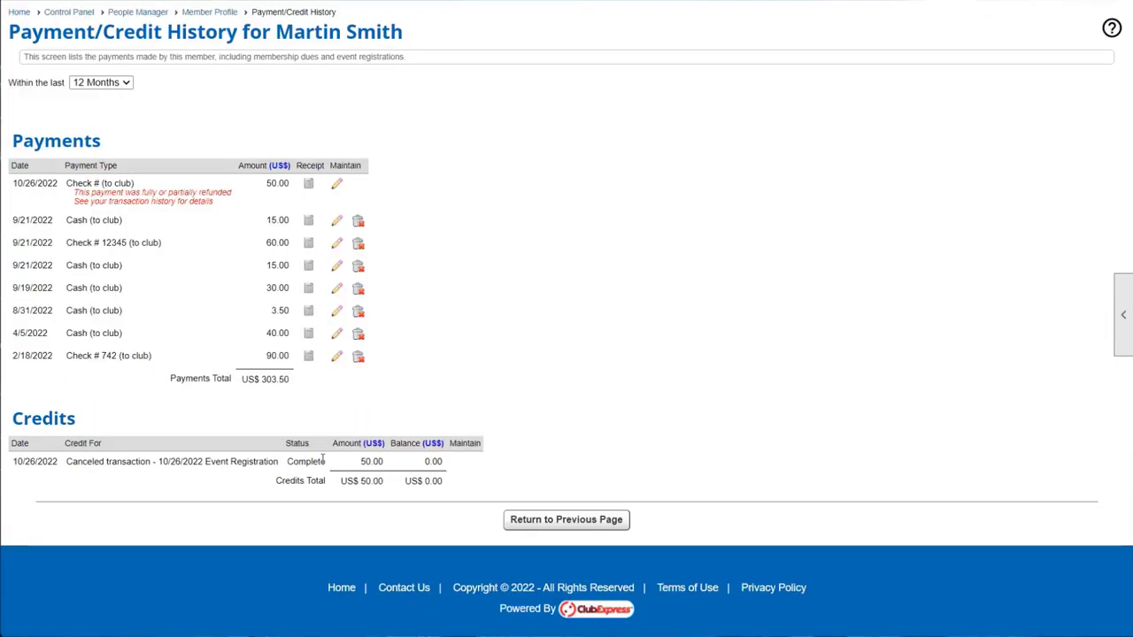
Confirm the 50.00 credit now shows Complete status with a 0.00 balance.
left_click_drag(392, 444, 452, 467)
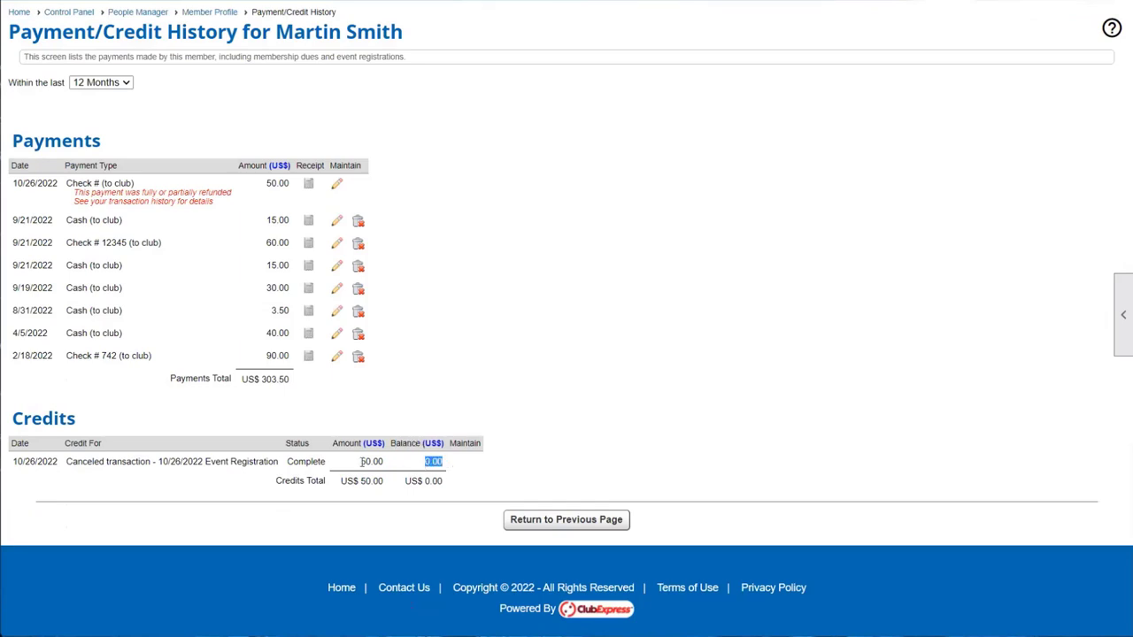
left_click_drag(361, 461, 385, 464)
left_click_drag(283, 462, 341, 467)
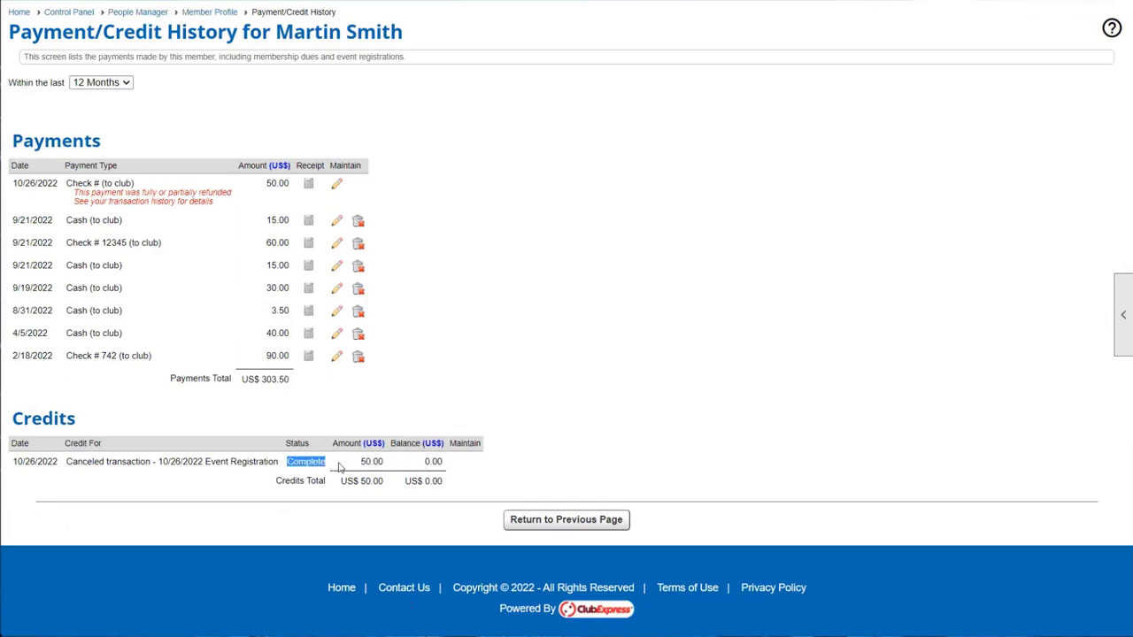
left_click_drag(421, 461, 450, 465)
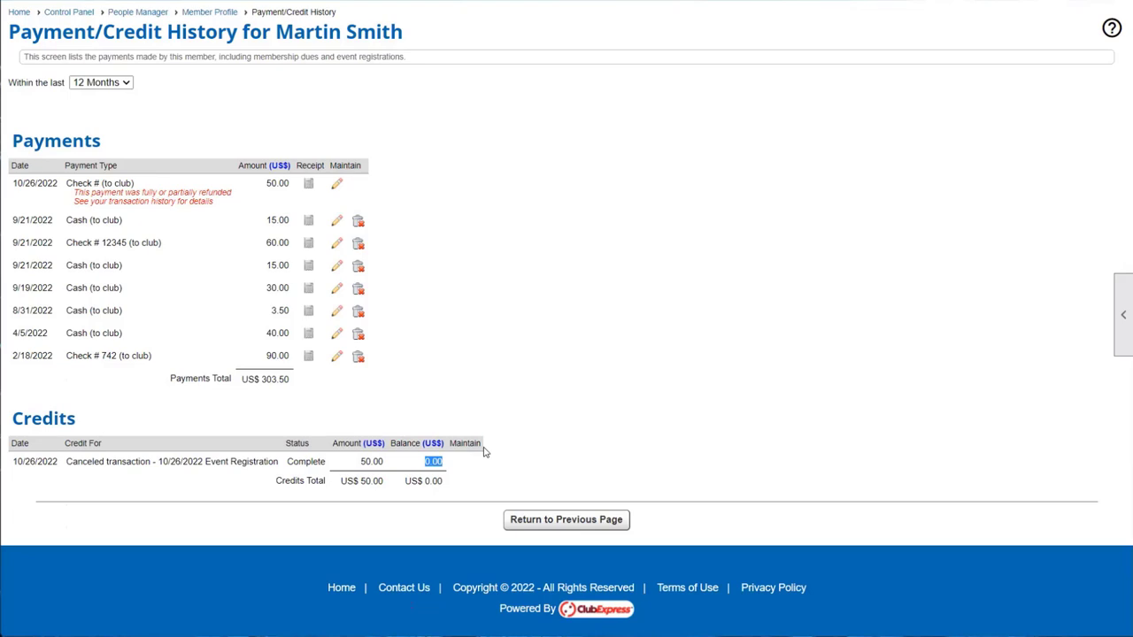
Go back to the Control Panel's Money section and open Open Credits.
left_click(513, 520)
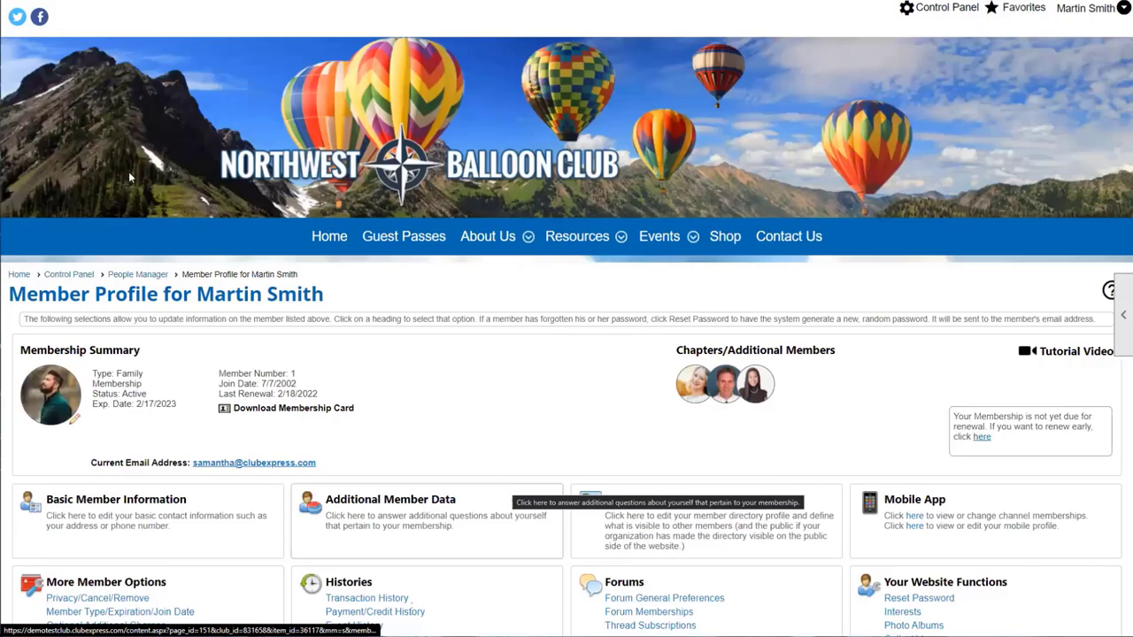
left_click(69, 275)
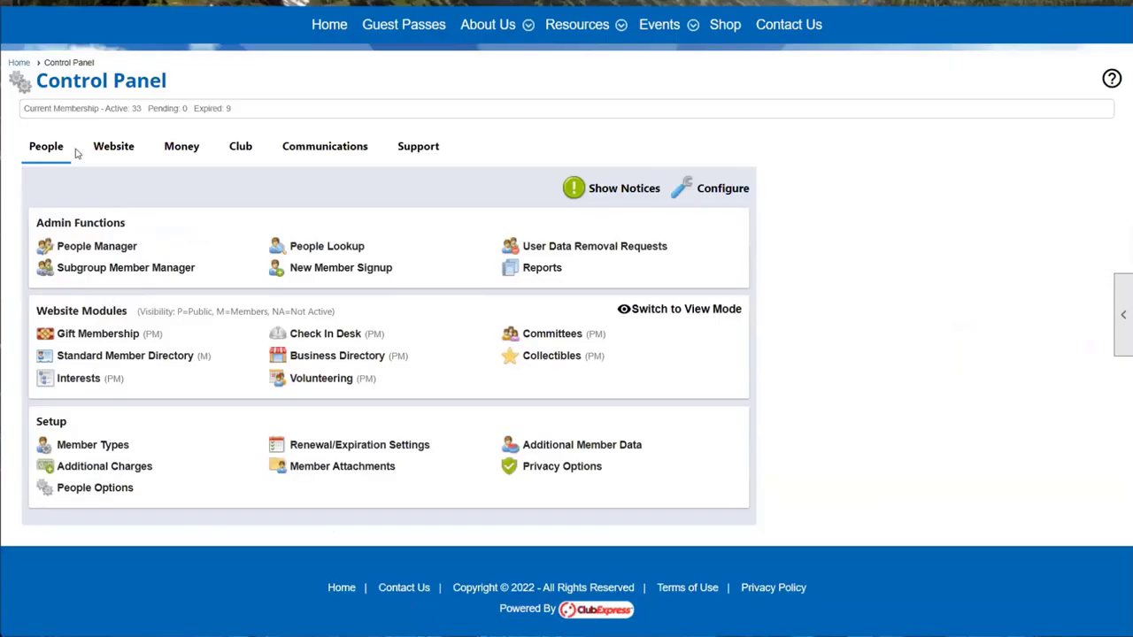
left_click(189, 152)
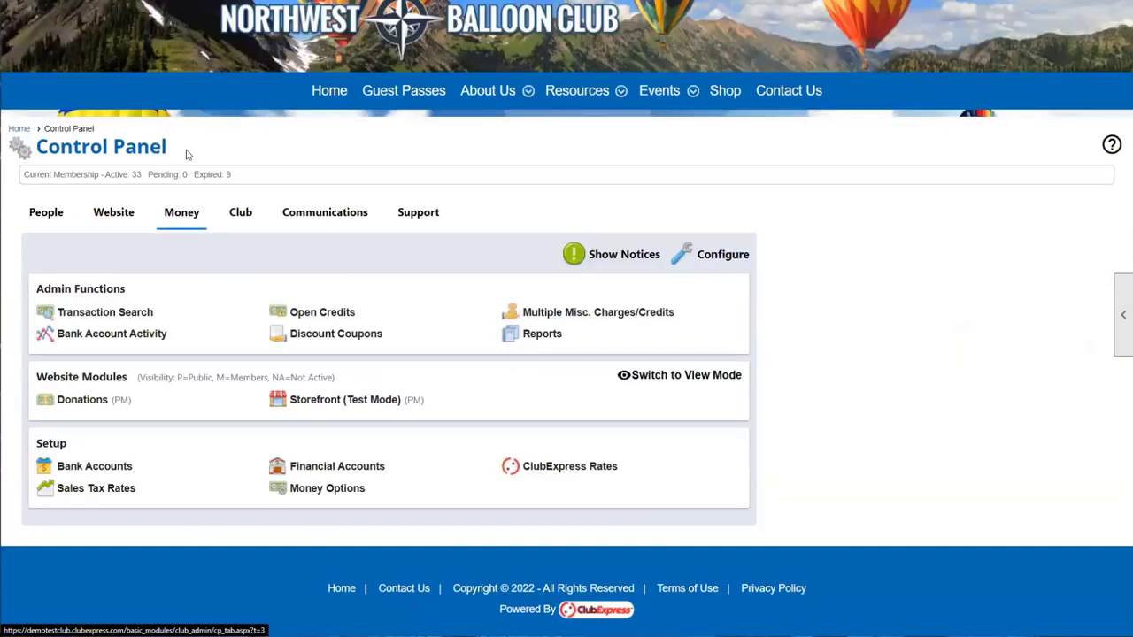
left_click(329, 317)
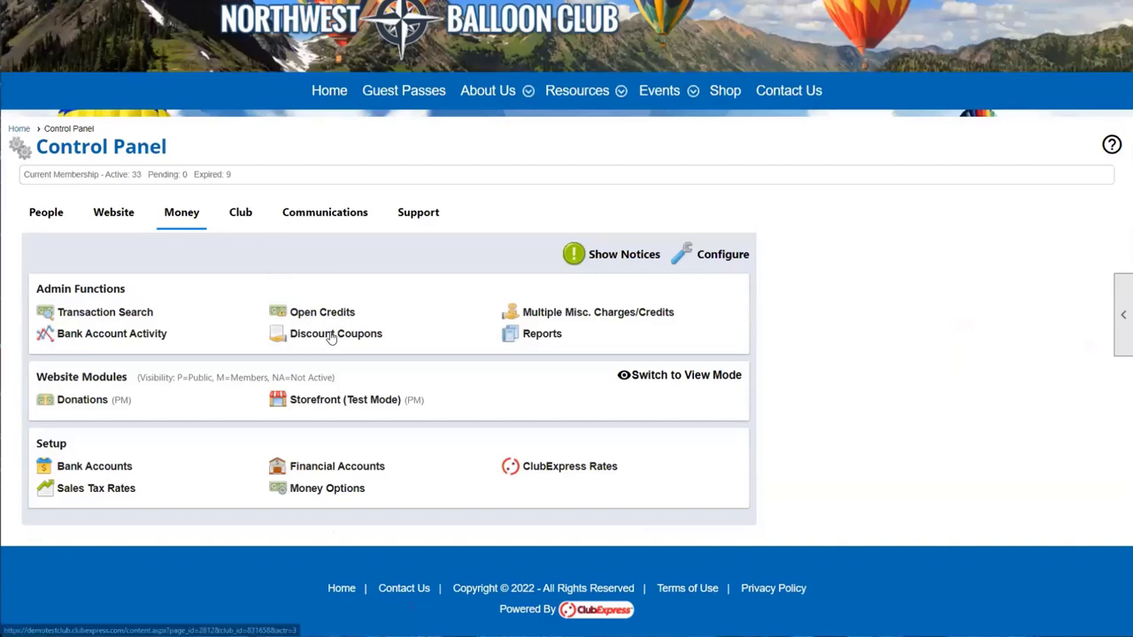
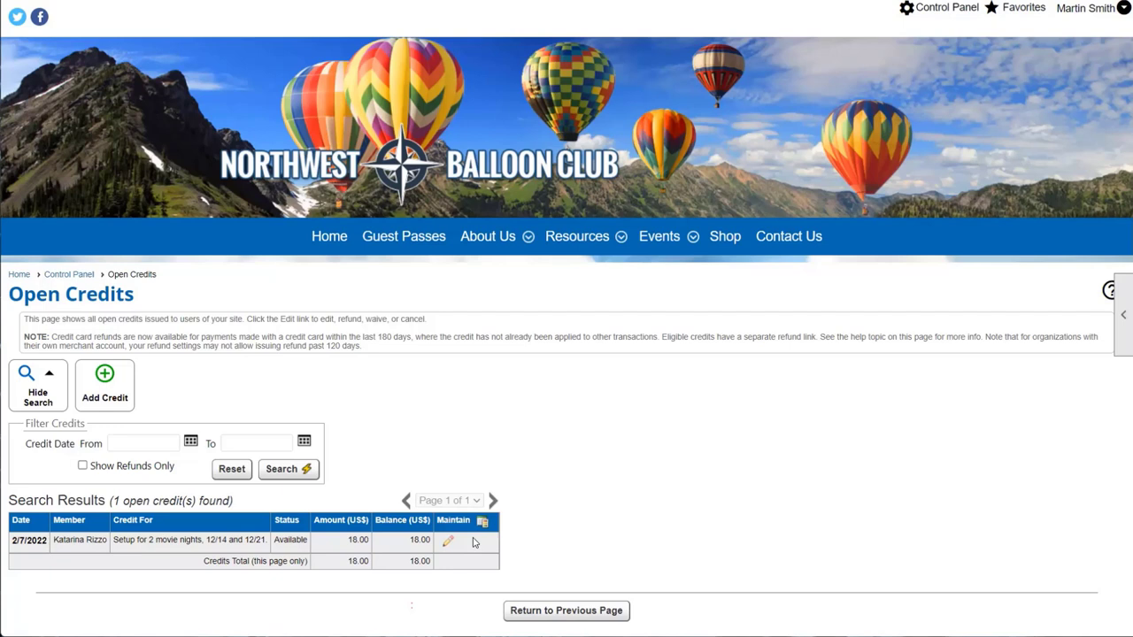
Open and read the help text for the Open Credits page.
scroll(974, 328, "down", 1)
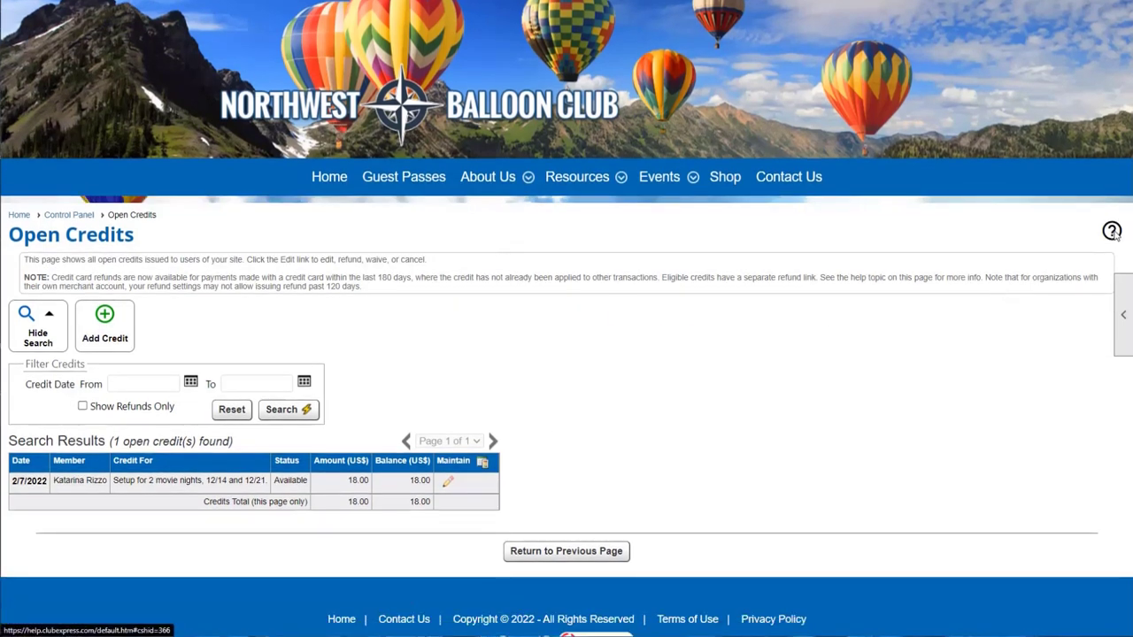
left_click(1112, 231)
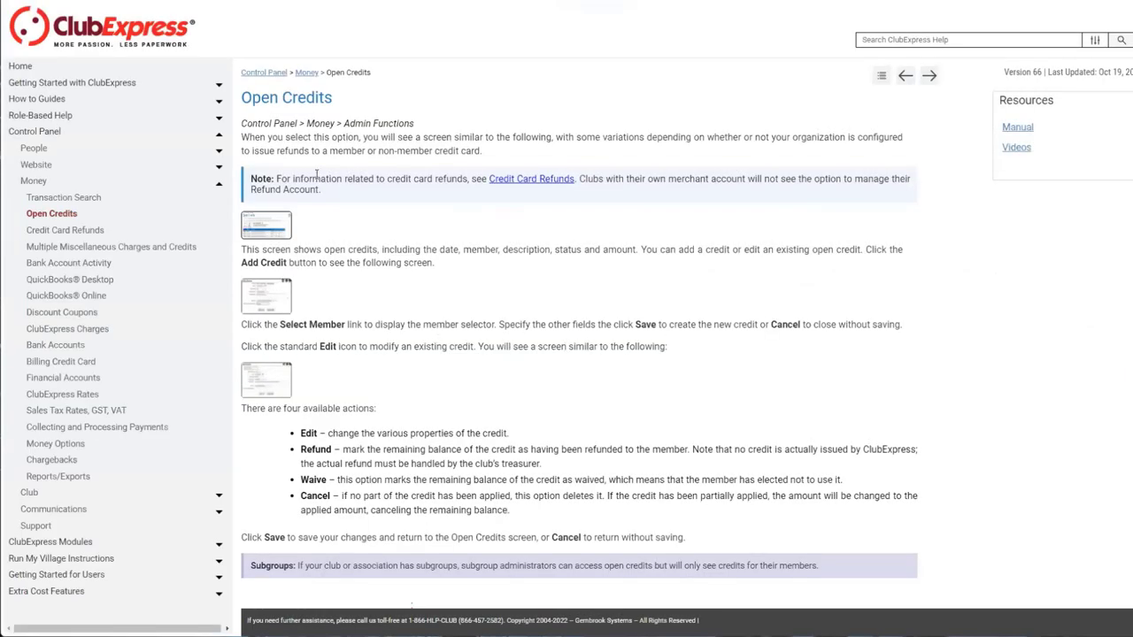
left_click_drag(251, 96, 564, 404)
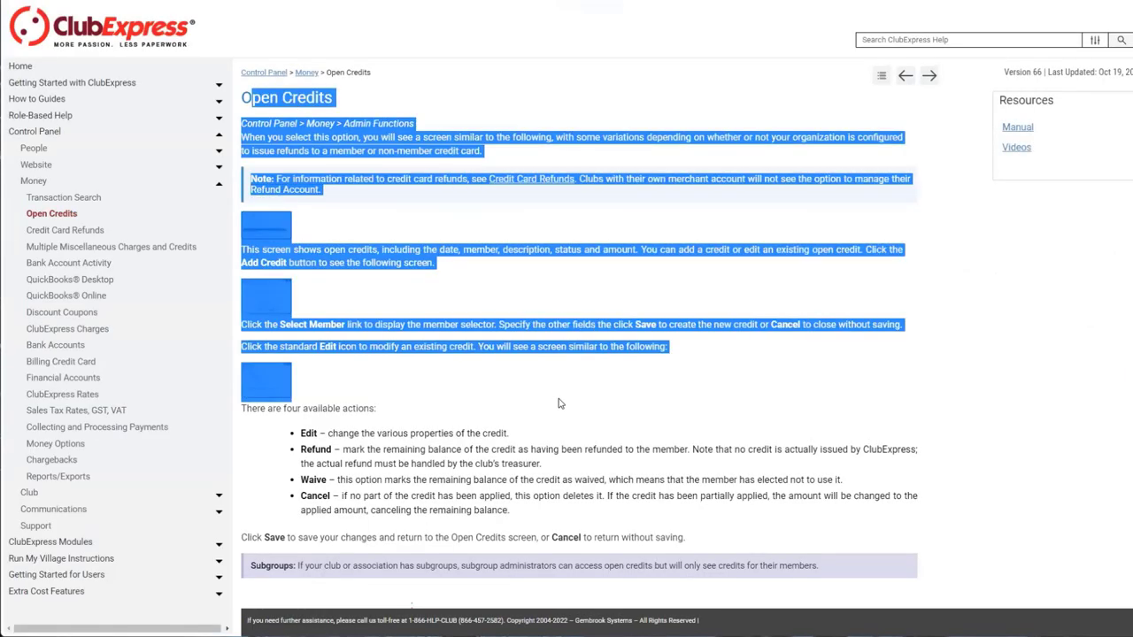
left_click(564, 403)
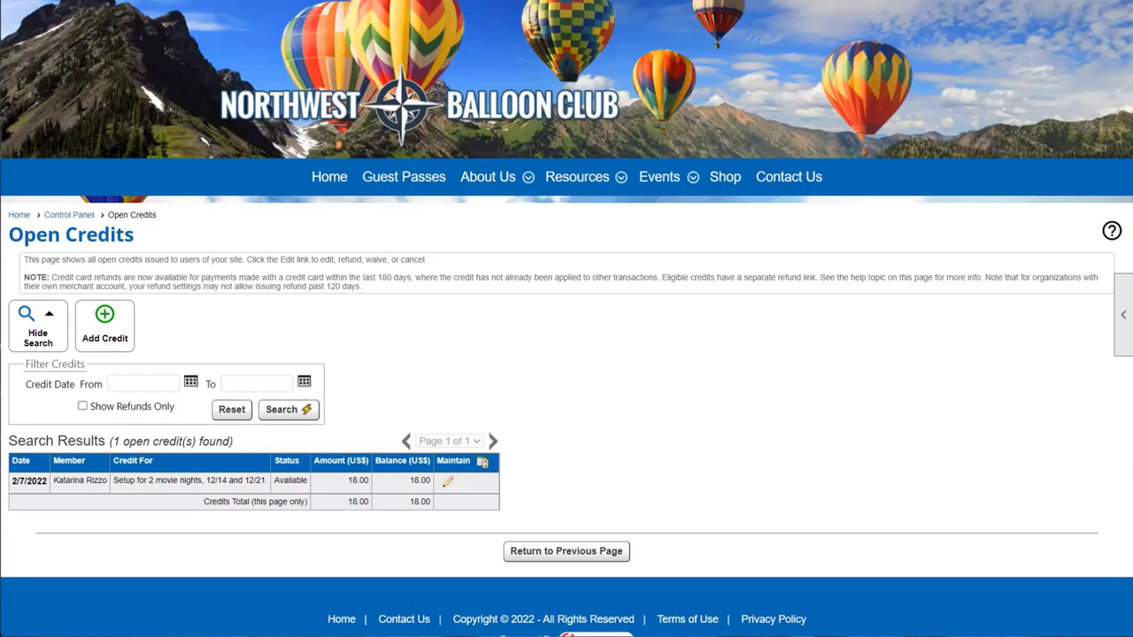
Go from the Control Panel's Website Events Manager to The Balloon Conference's Activities/Items page.
left_click(69, 215)
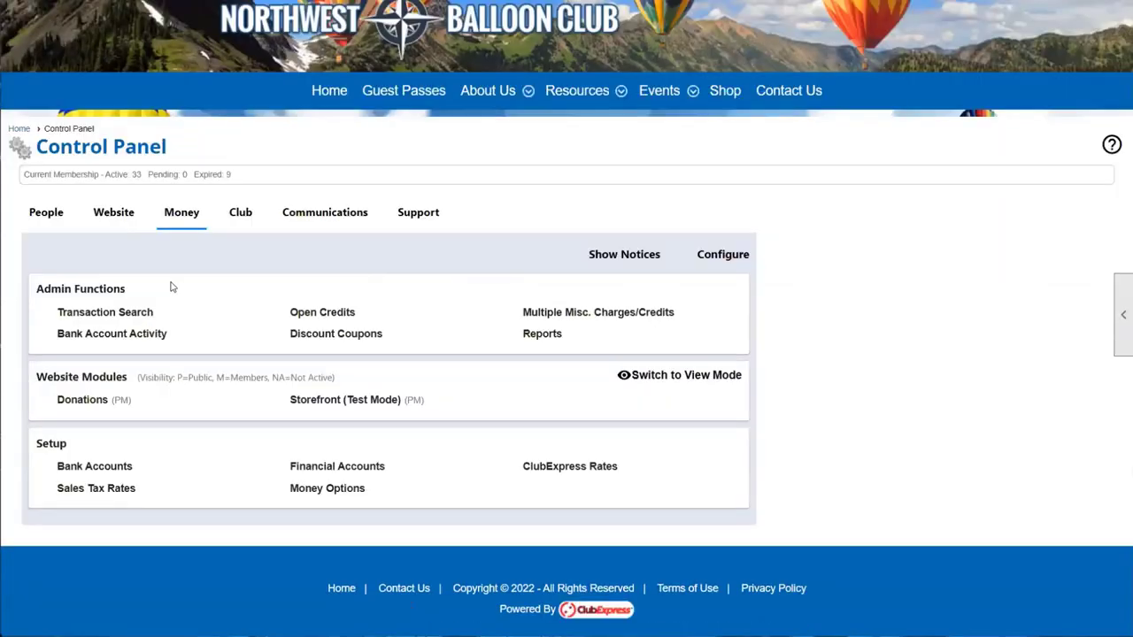
left_click(100, 232)
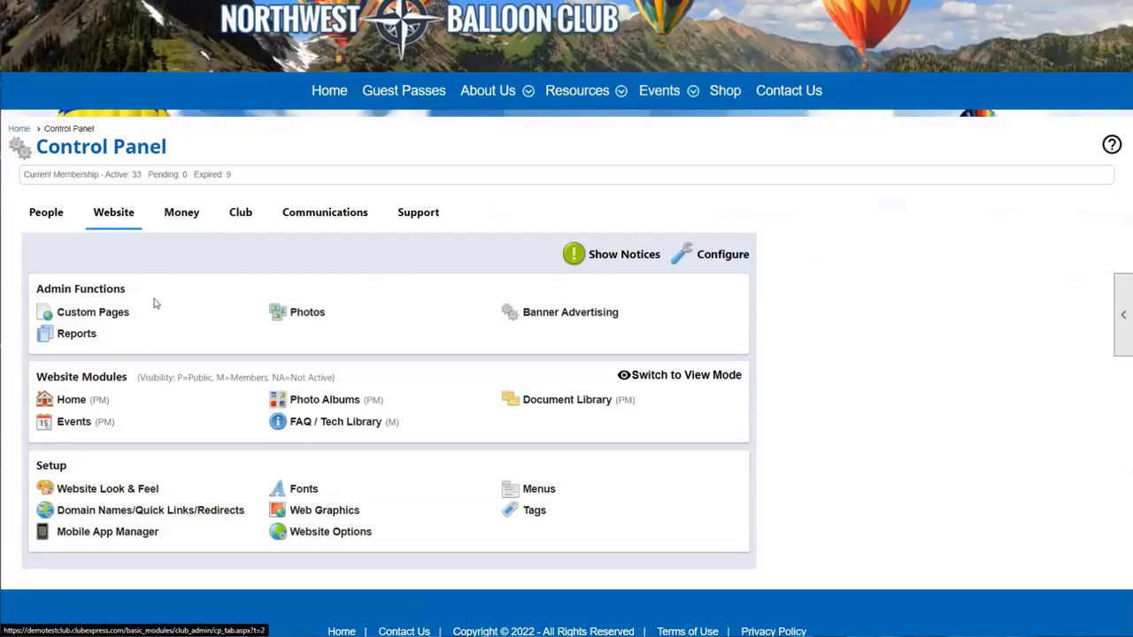
left_click(69, 436)
scroll(576, 526, "down", 2)
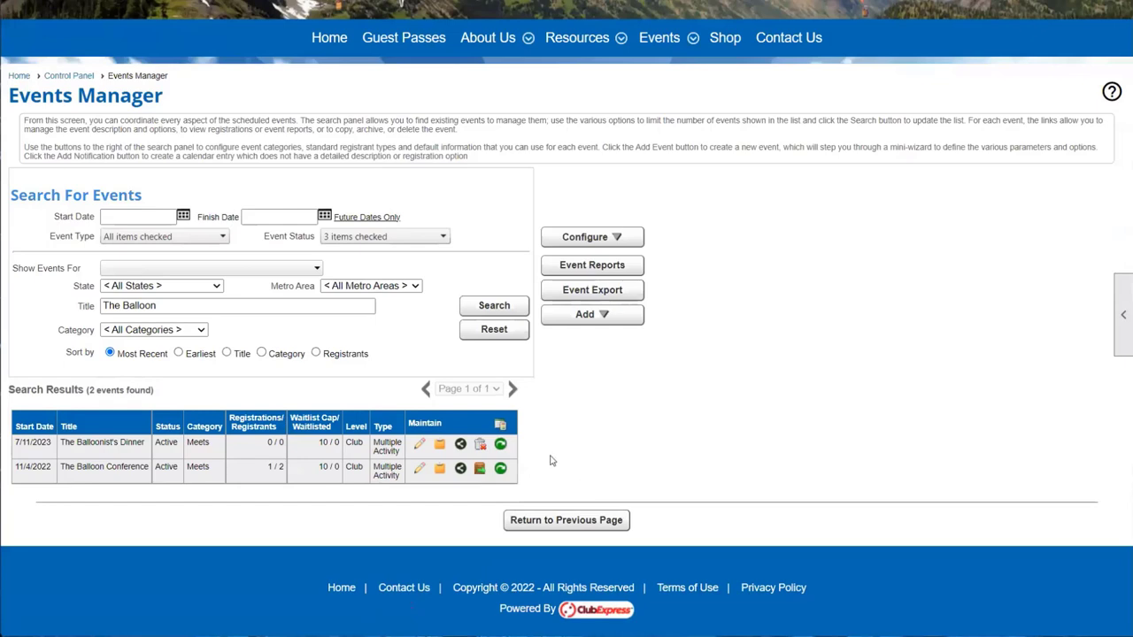
left_click(425, 473)
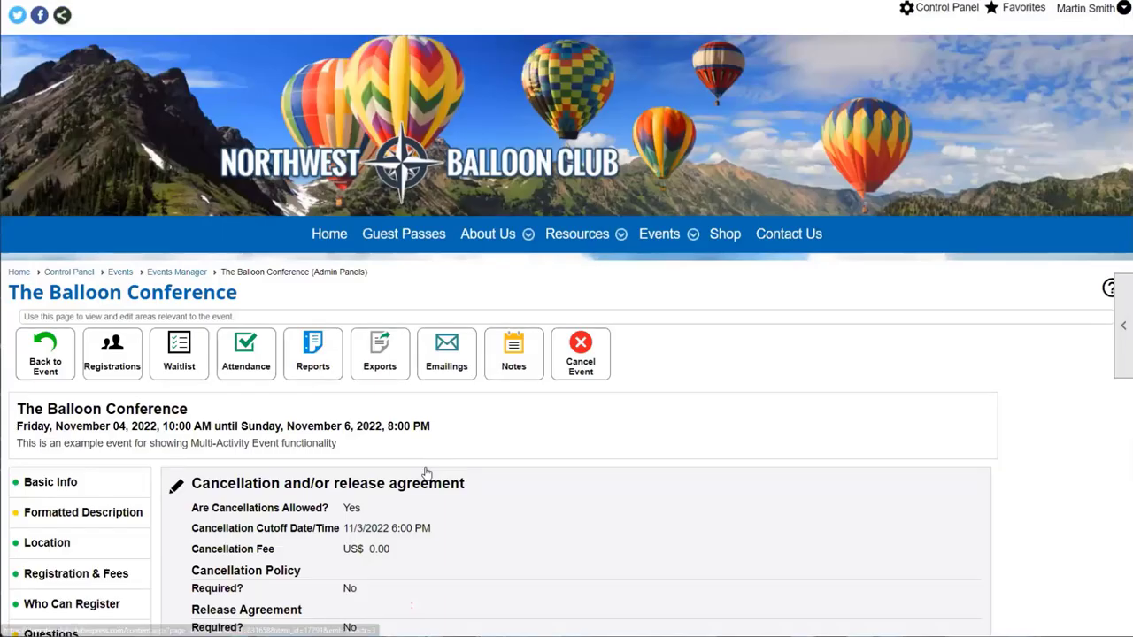
scroll(425, 472, "down", 2)
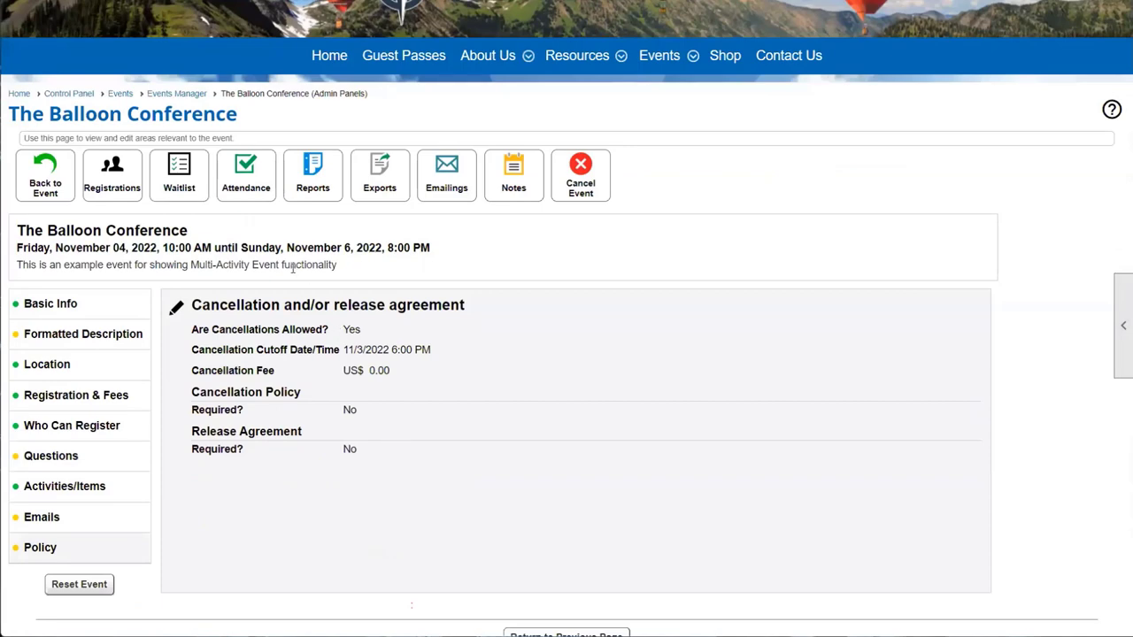
left_click(78, 486)
left_click(176, 309)
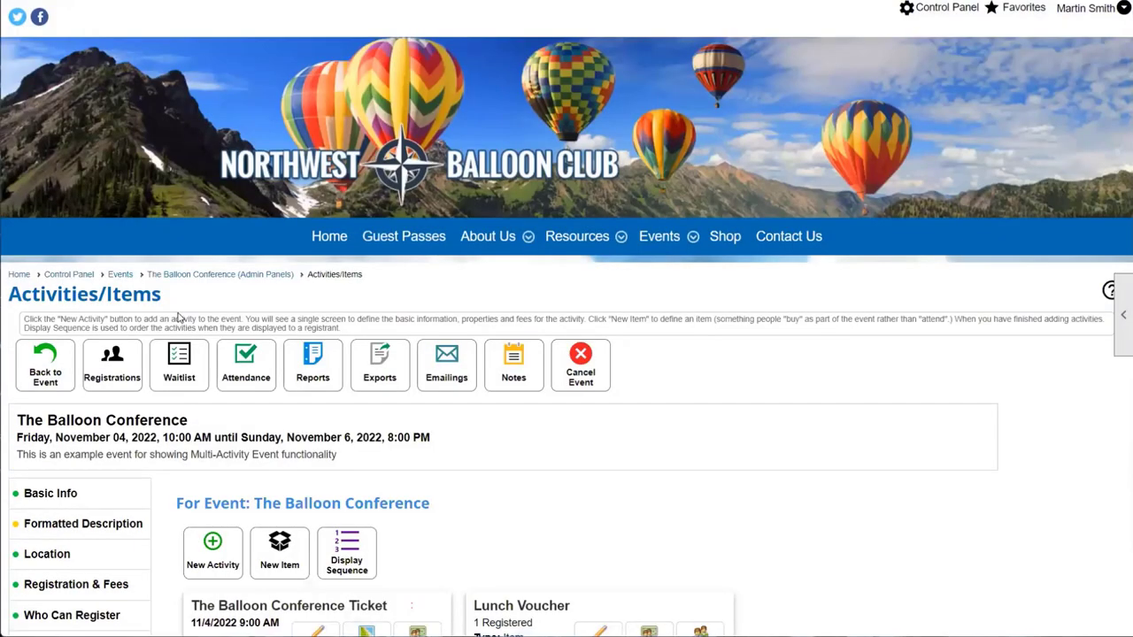
Review the Q&A with Peter Balloonman and Lunch Voucher items, then open the Lunch Voucher's Who Can Register page.
scroll(175, 317, "down", 3)
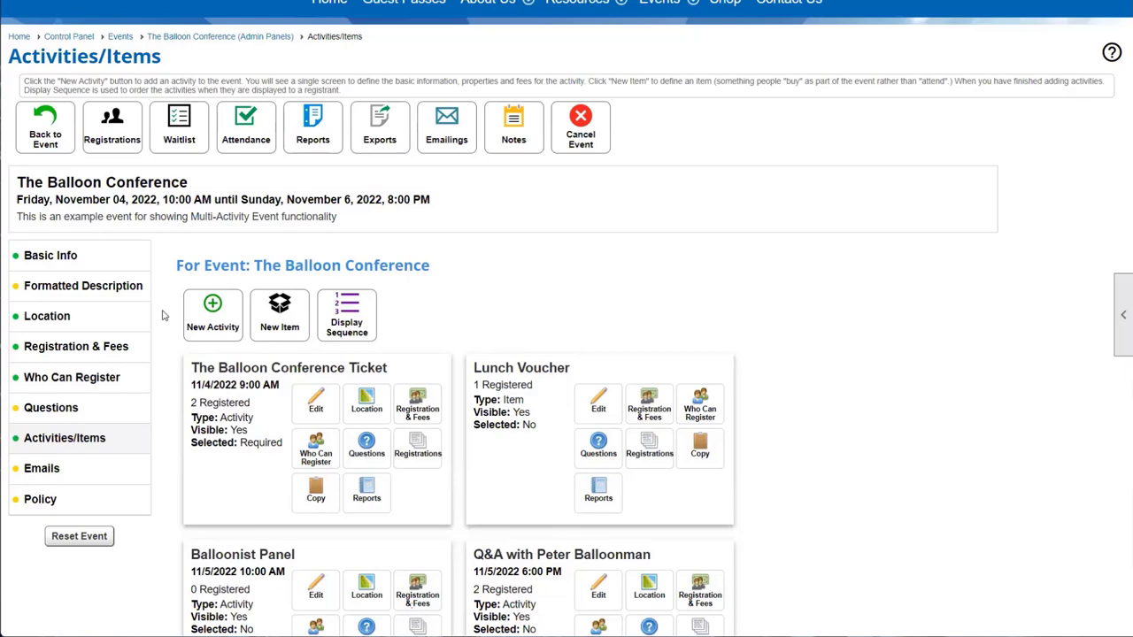
scroll(162, 315, "down", 3)
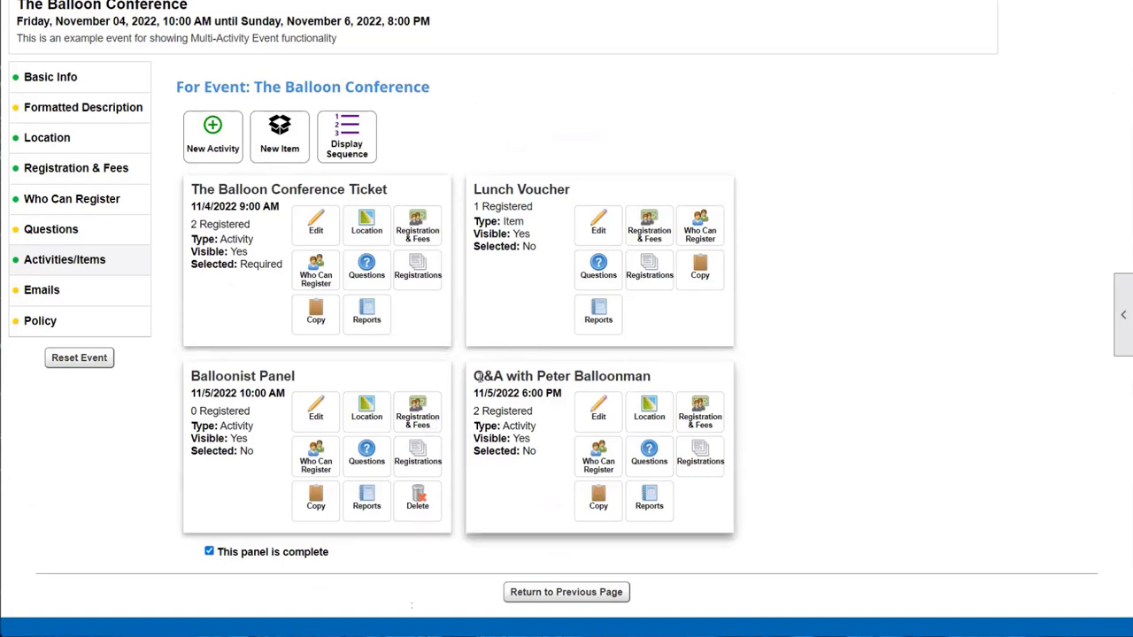
left_click_drag(476, 376, 663, 380)
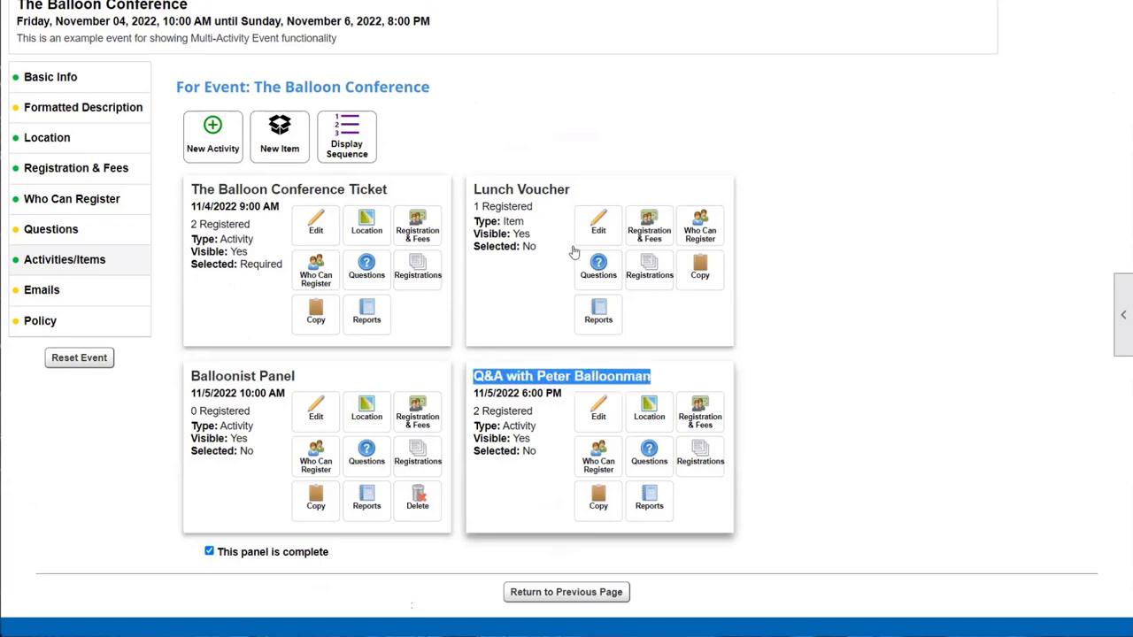
left_click_drag(476, 188, 596, 192)
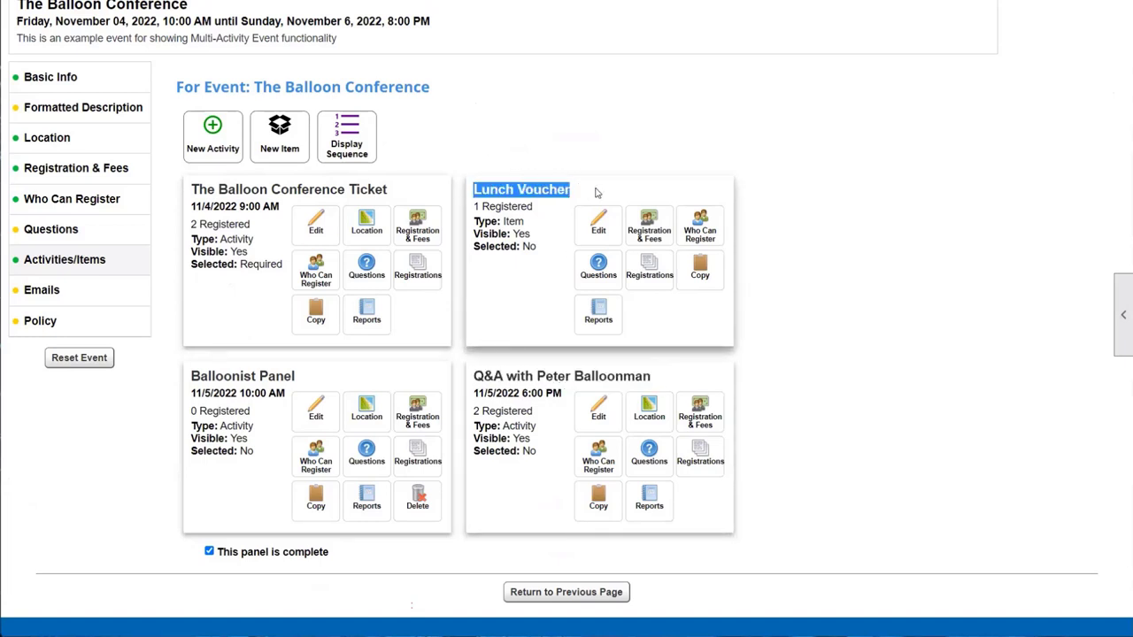
left_click(593, 198)
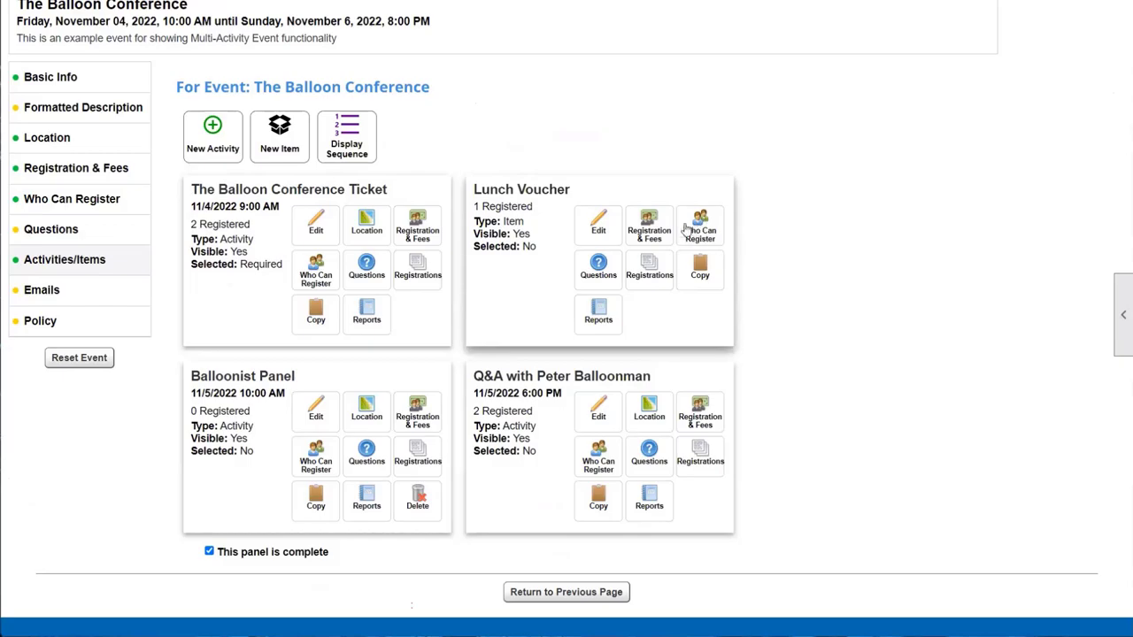
left_click(699, 226)
scroll(208, 365, "down", 2)
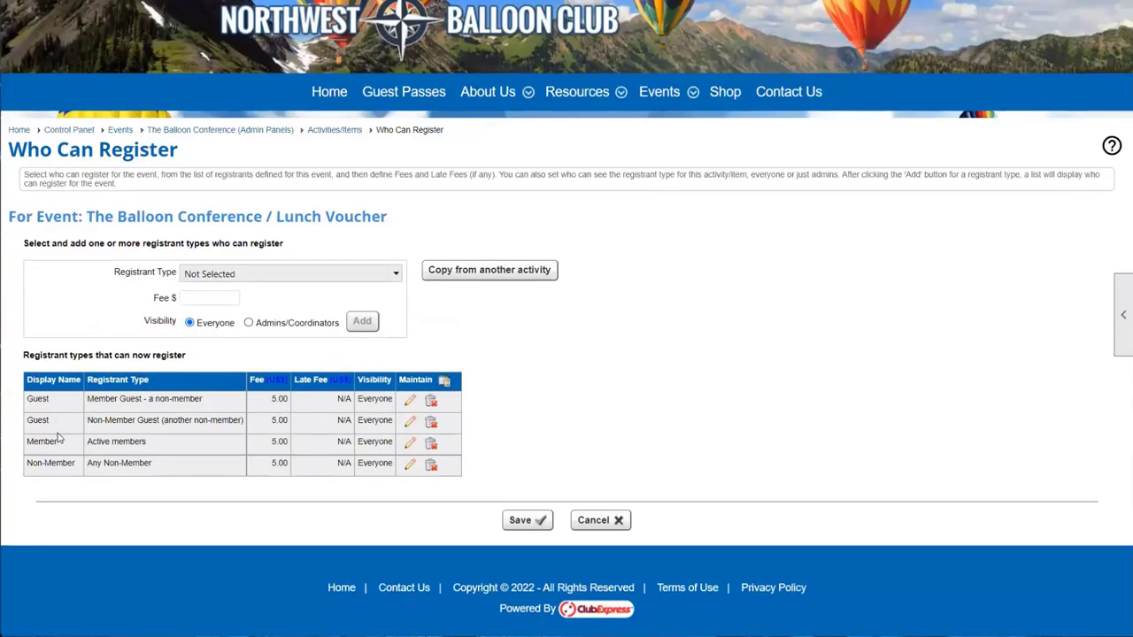
Change the Member registrant's Lunch Voucher fee from 5.00 to 0.00.
left_click_drag(148, 444, 91, 444)
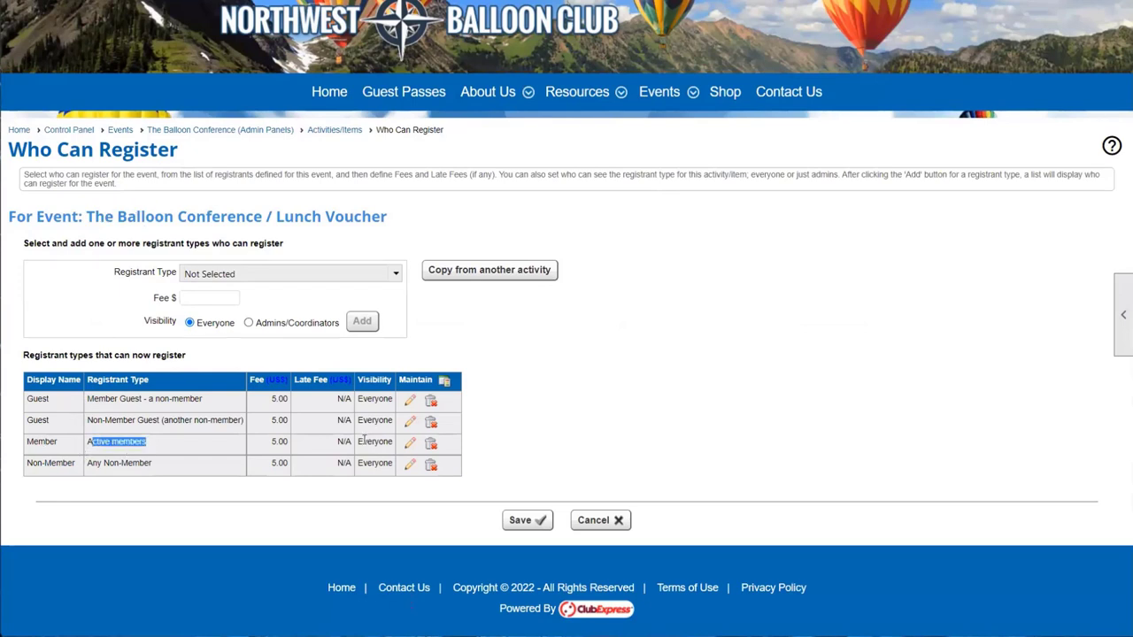
left_click(409, 443)
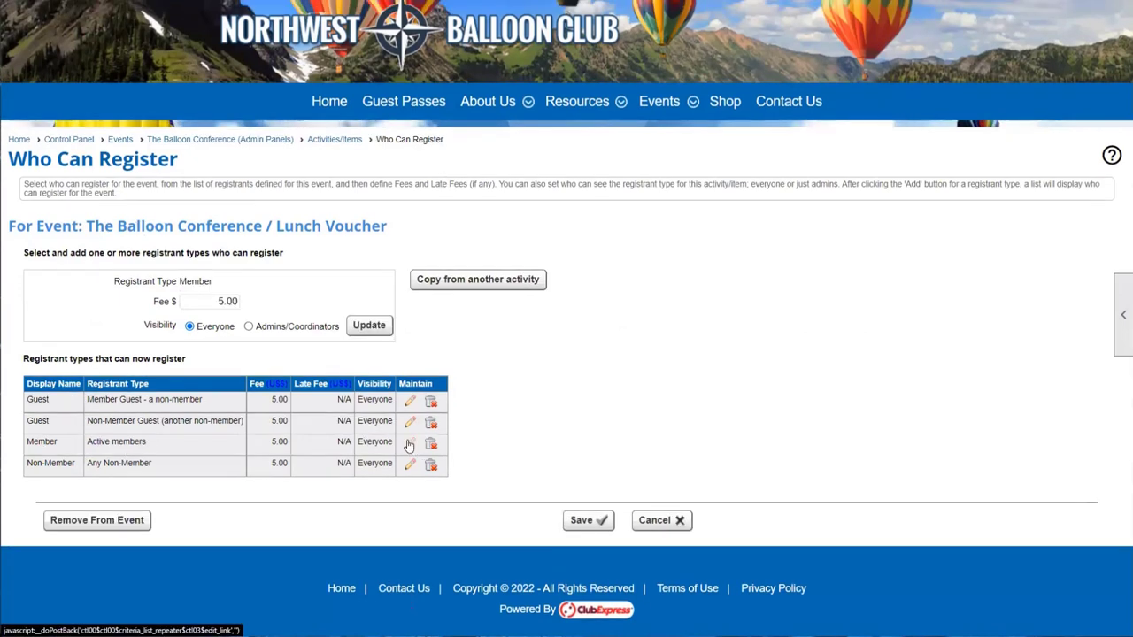
left_click_drag(209, 302, 252, 305)
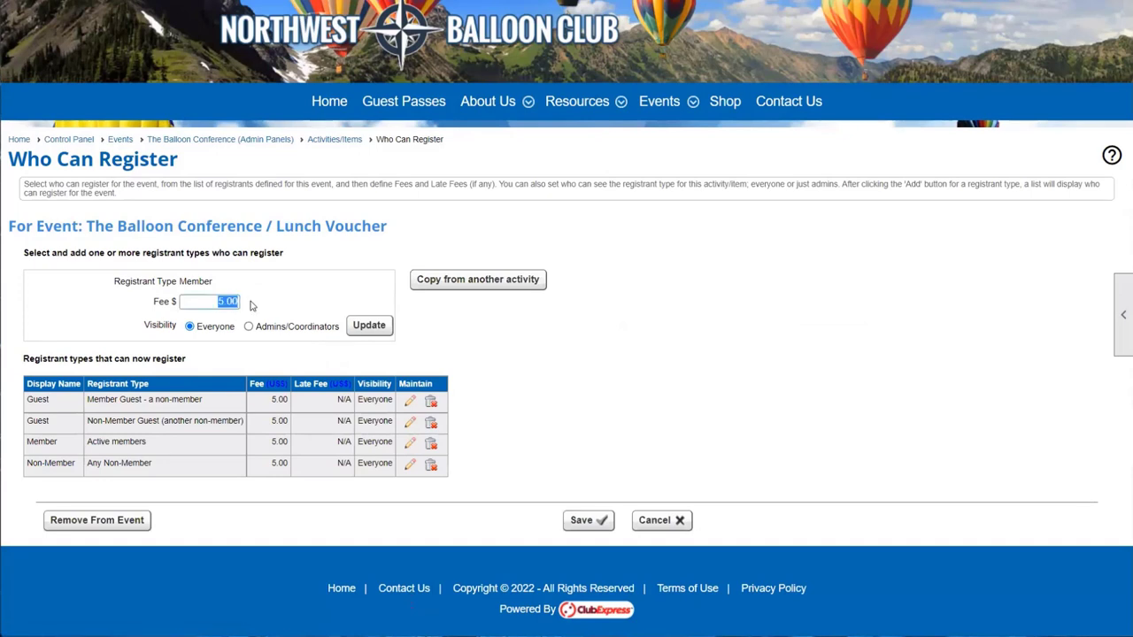
type("0")
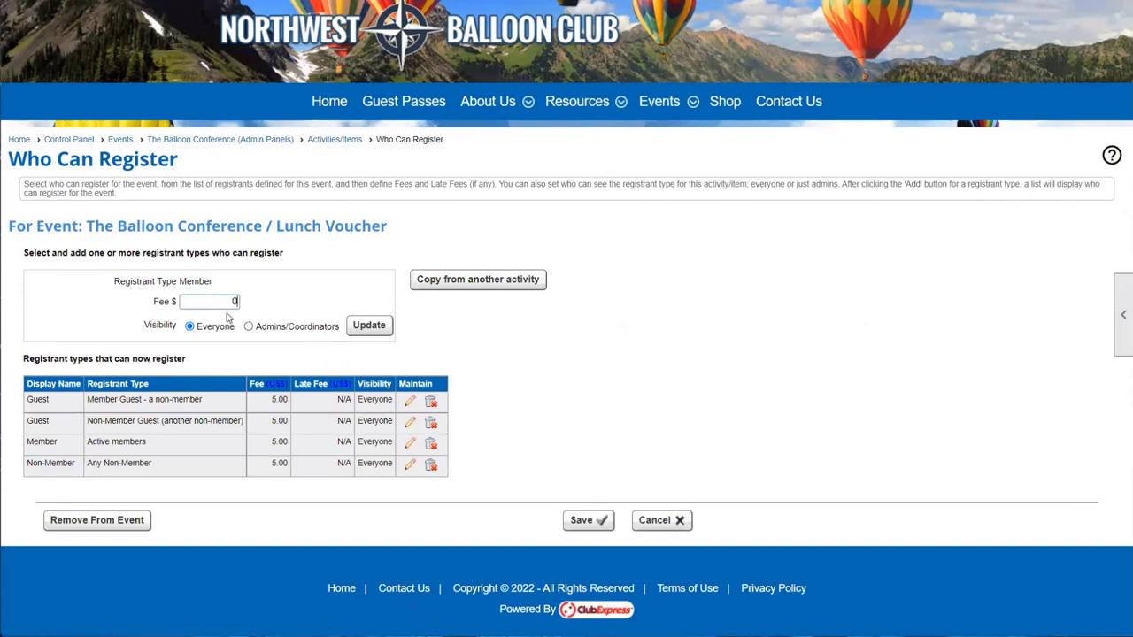
left_click(366, 326)
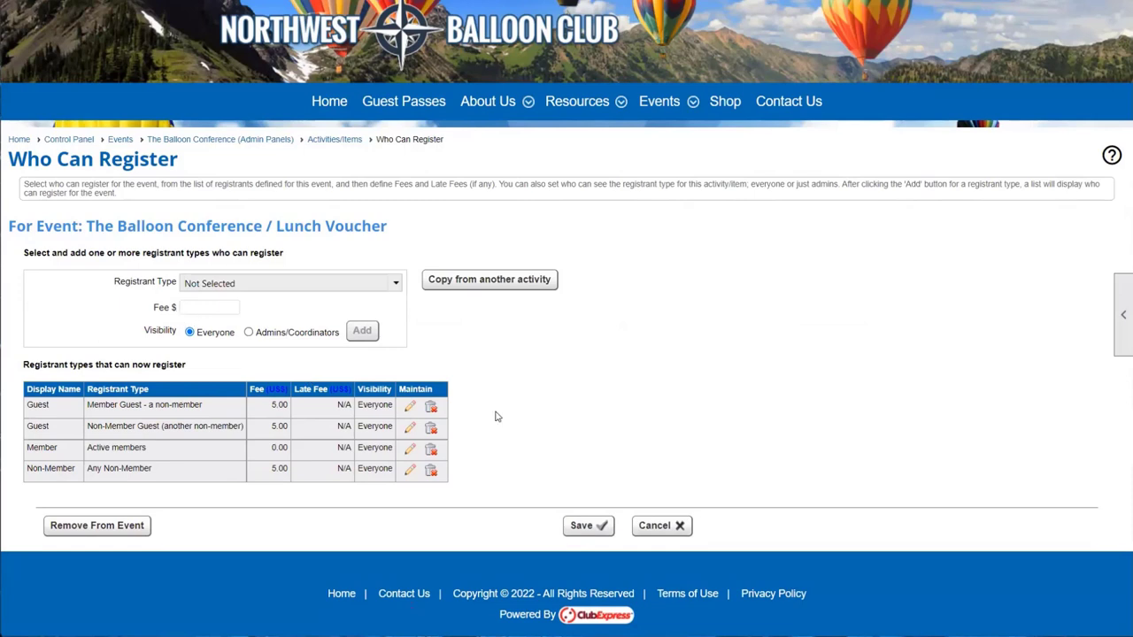
Review the Member, Non-Member and Guest fee rows, then return to the activities list.
left_click_drag(27, 452, 152, 453)
left_click(152, 453)
left_click_drag(264, 453, 297, 455)
left_click_drag(86, 470, 155, 473)
left_click_drag(243, 428, 24, 415)
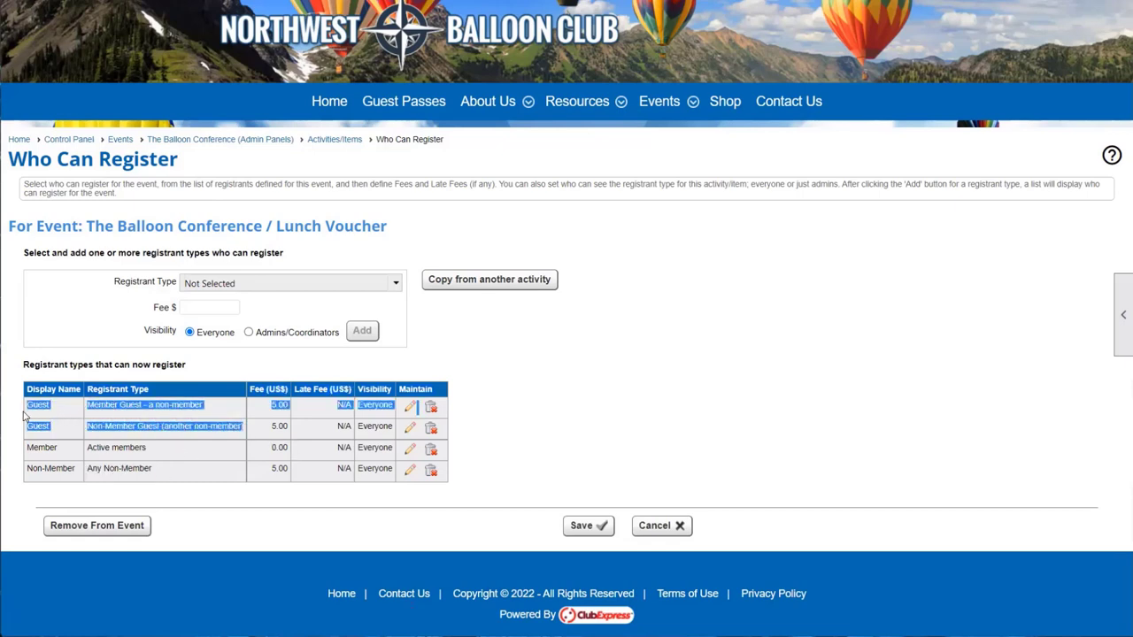
left_click(25, 415)
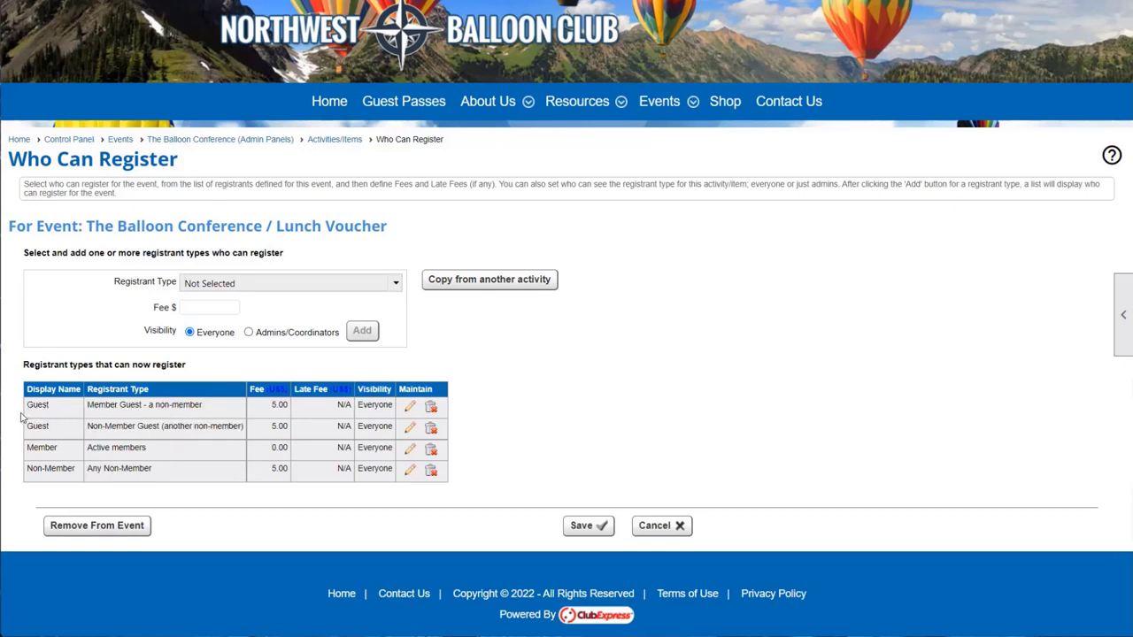
double_click(281, 427)
left_click_drag(276, 227, 416, 235)
left_click_drag(39, 448, 167, 453)
left_click(166, 453)
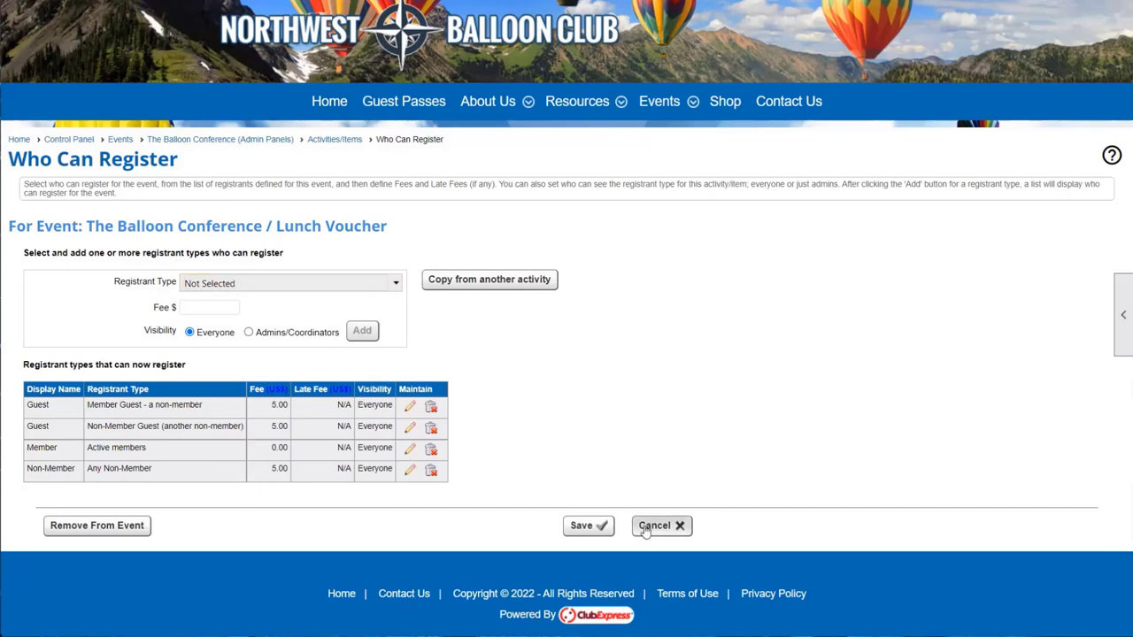
left_click(587, 525)
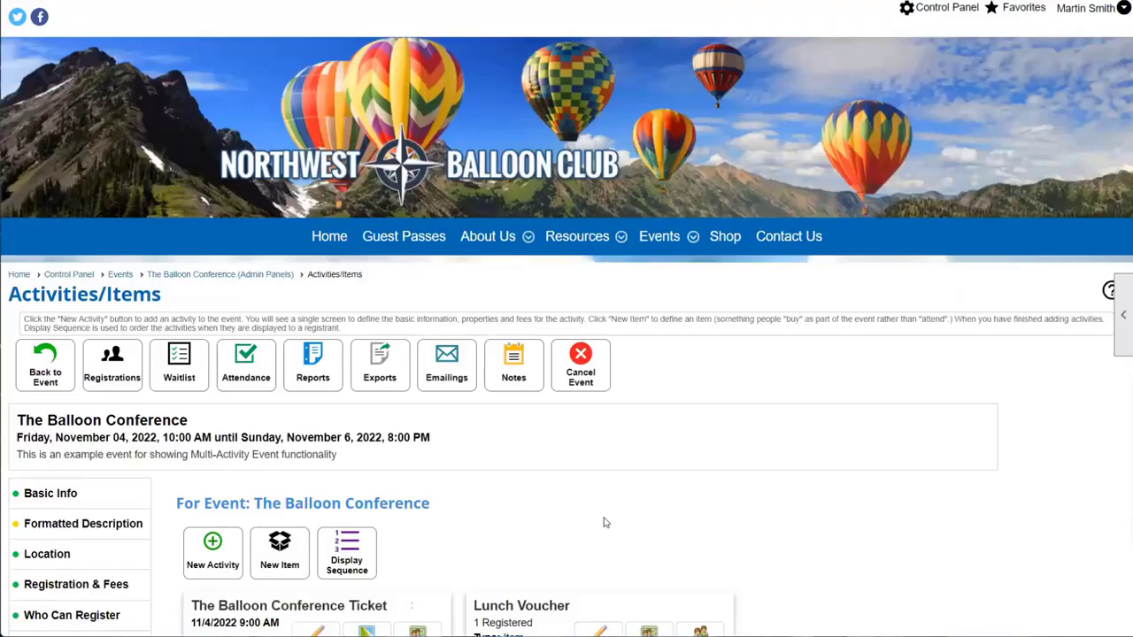
scroll(575, 506, "down", 3)
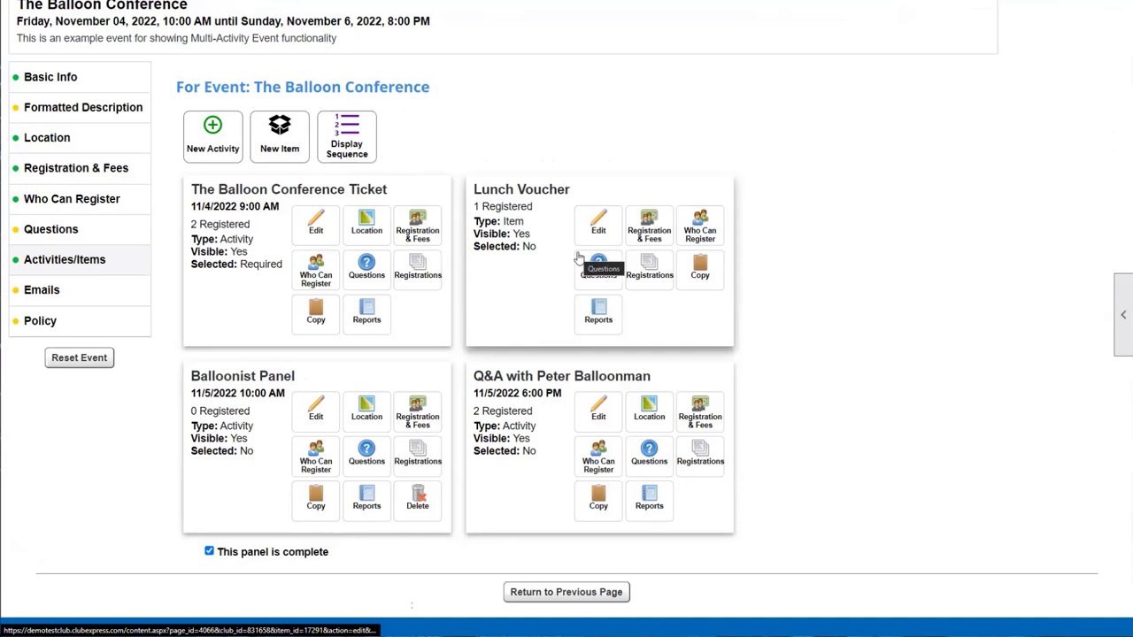
left_click(705, 229)
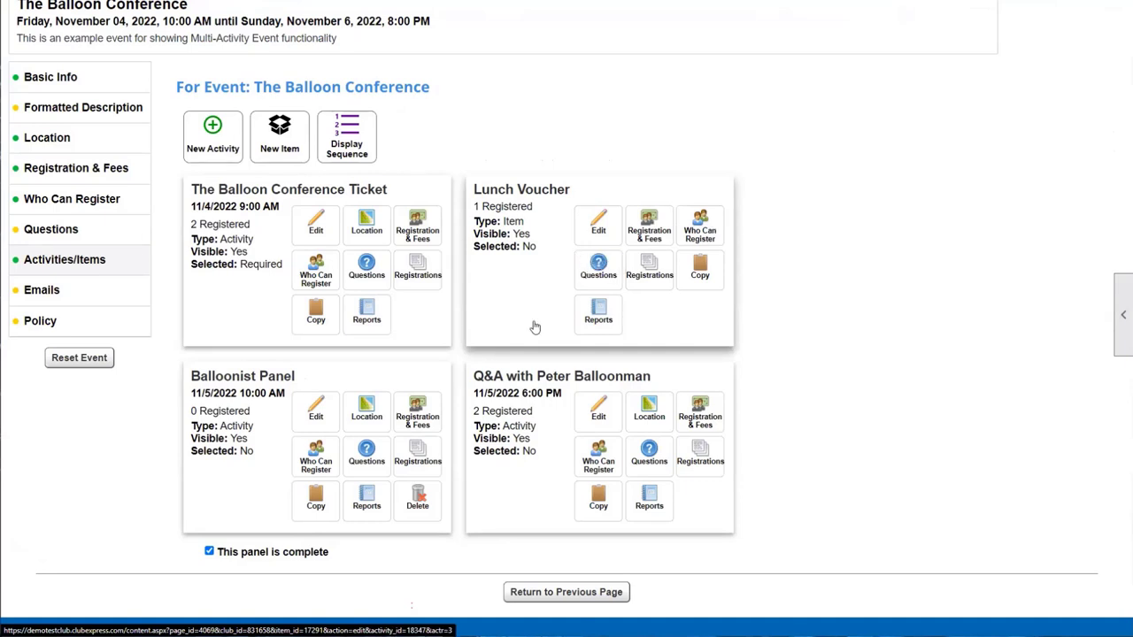
scroll(238, 416, "down", 1)
left_click(270, 273)
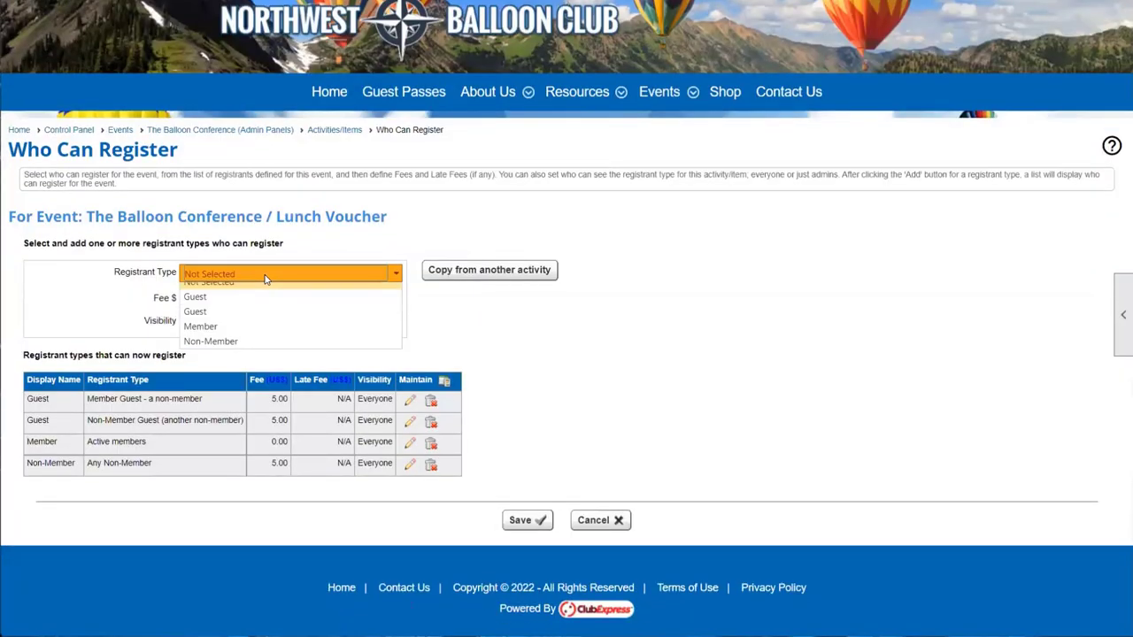
left_click(716, 355)
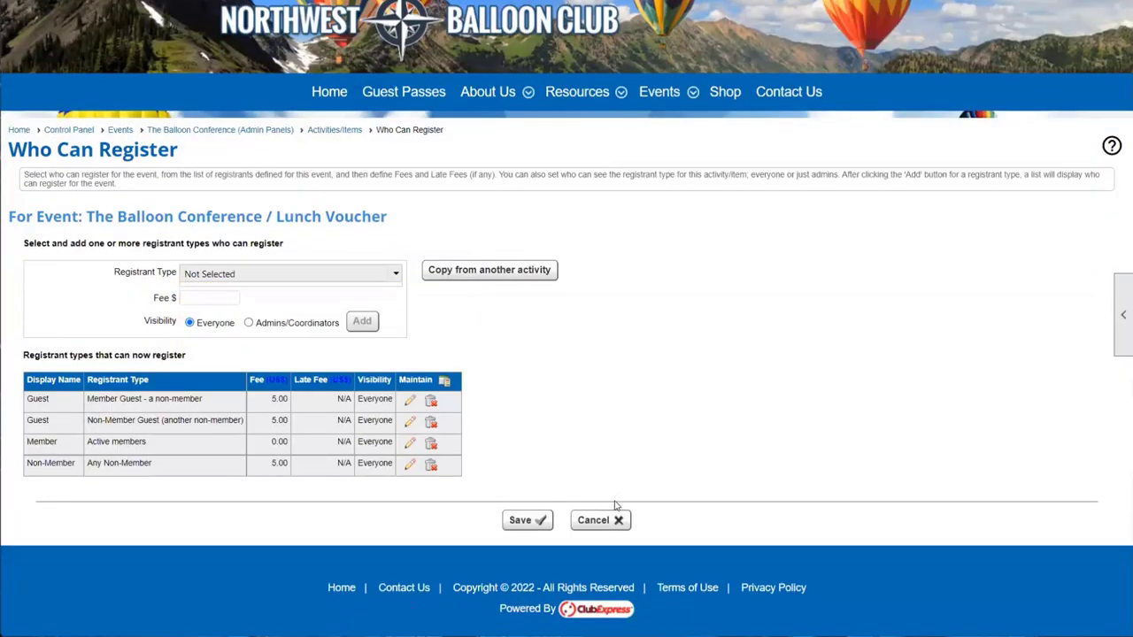
left_click(505, 519)
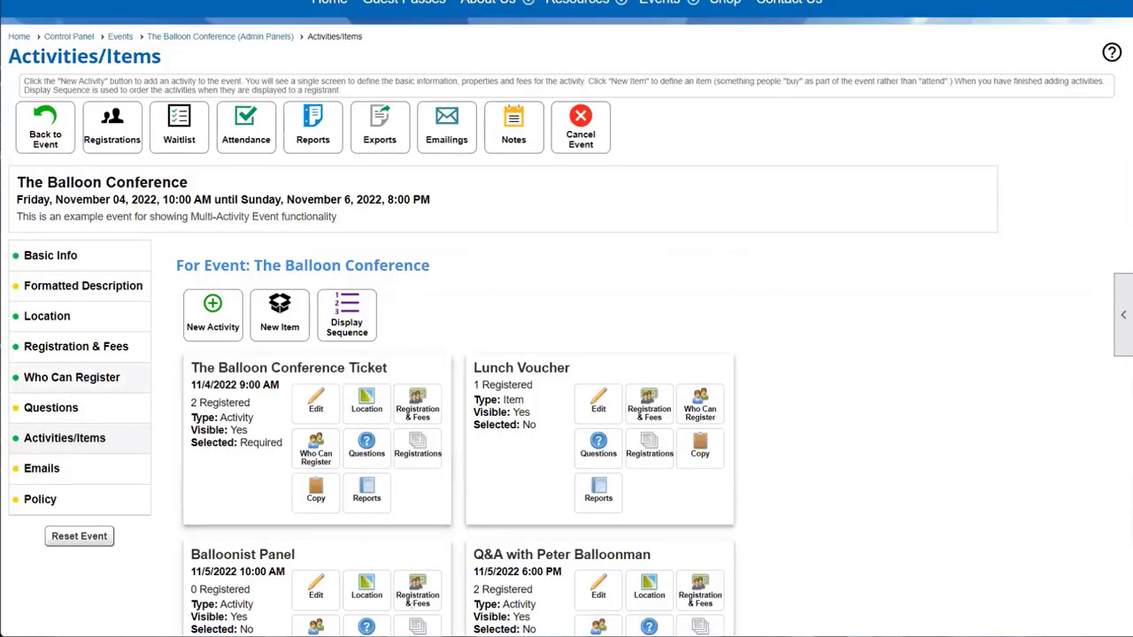
Check the event-wide registrant types, reopen the Lunch Voucher's list and delete the first Guest type.
left_click(76, 380)
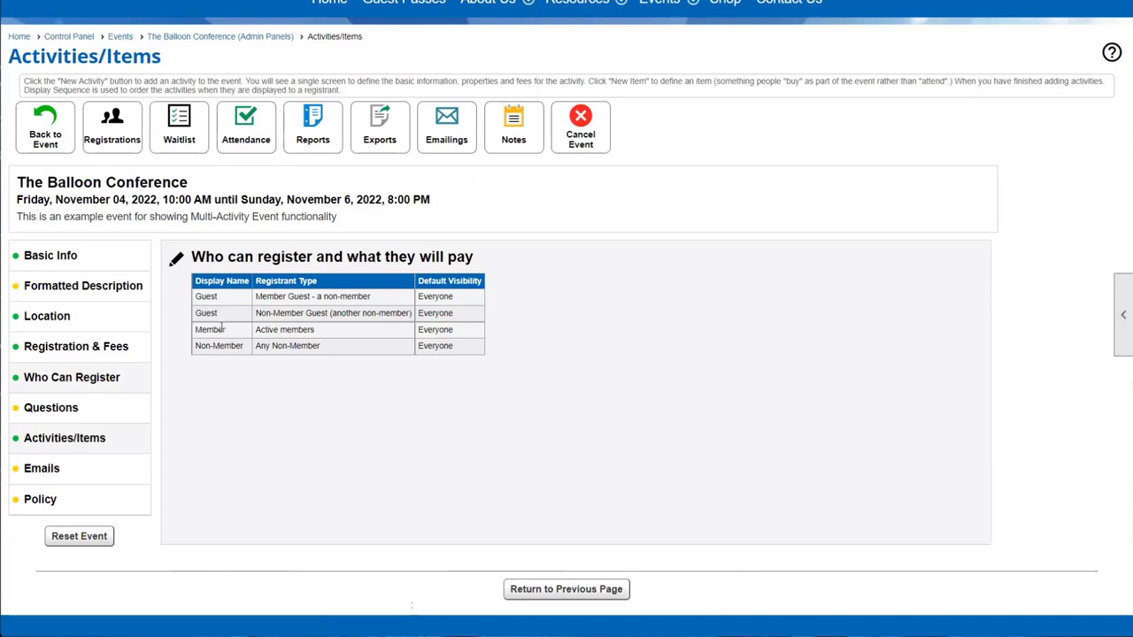
left_click_drag(314, 329, 196, 339)
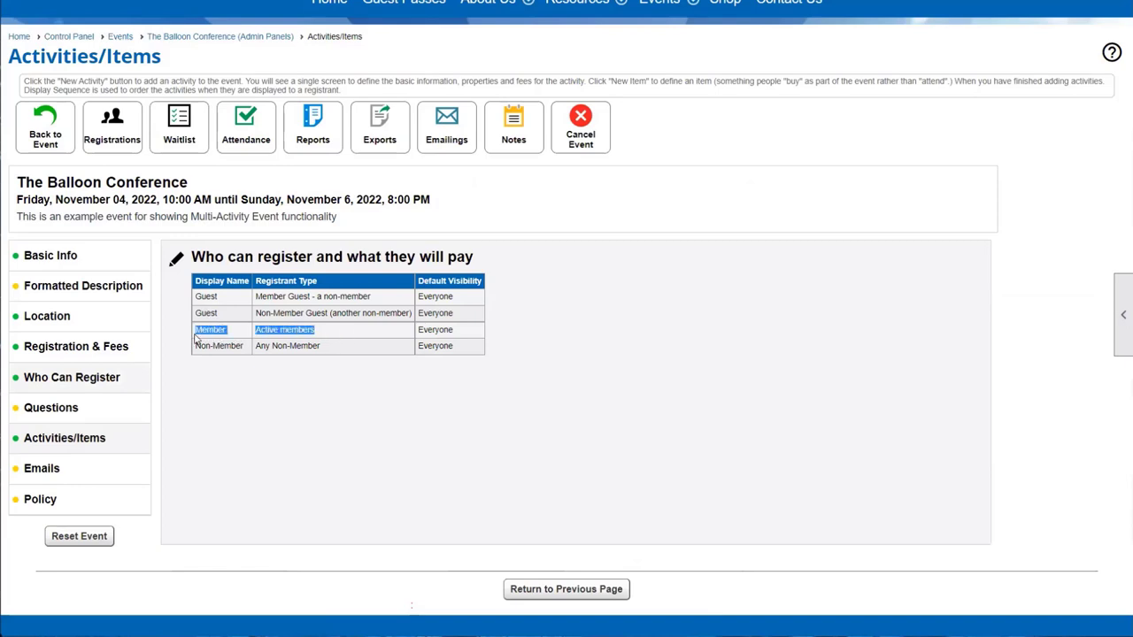
left_click(84, 444)
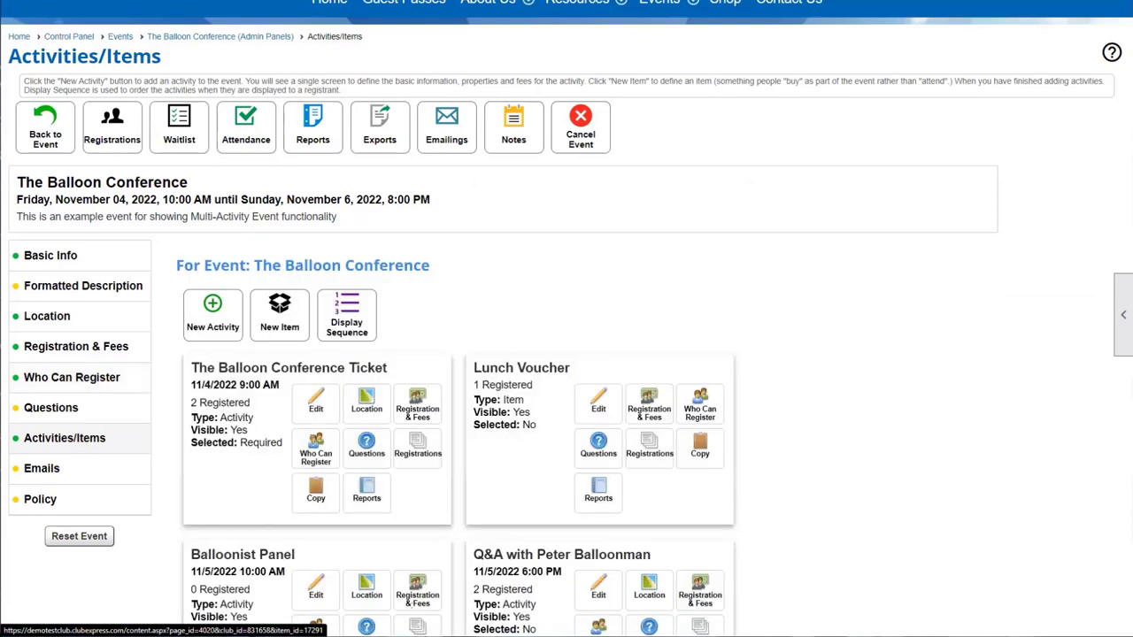
left_click(708, 412)
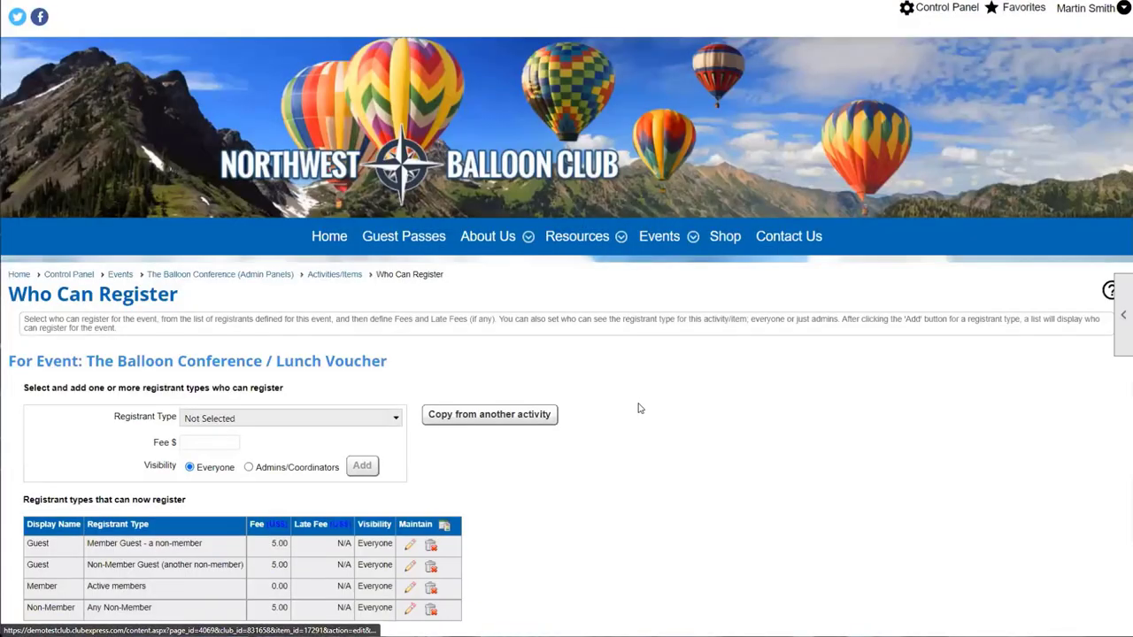
scroll(498, 392, "down", 1)
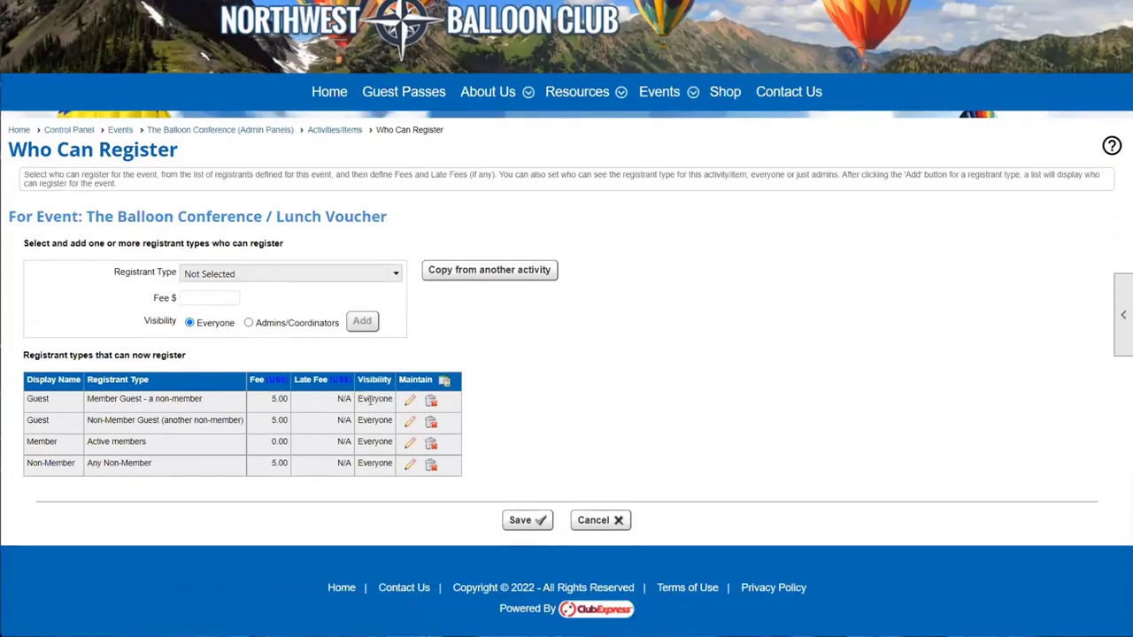
left_click(431, 400)
Delete the second Guest and the Non-Member registrant types and save.
left_click(430, 426)
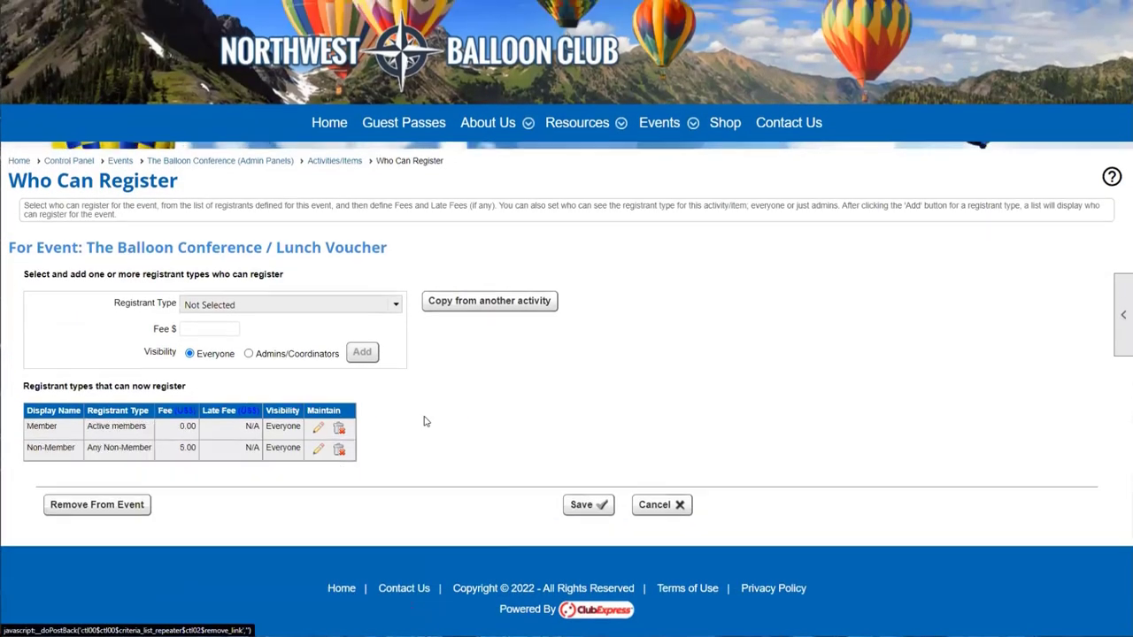
left_click(339, 448)
left_click(591, 492)
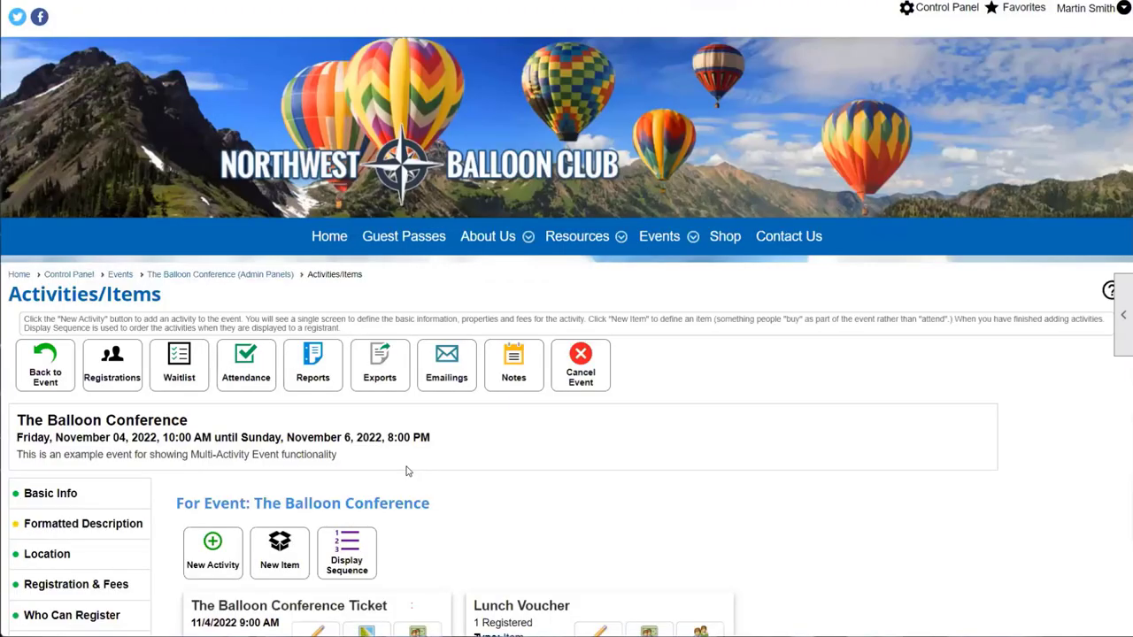
Verify only the Member type remains for the Lunch Voucher, then return to the event's admin overview.
scroll(407, 469, "down", 3)
left_click(694, 424)
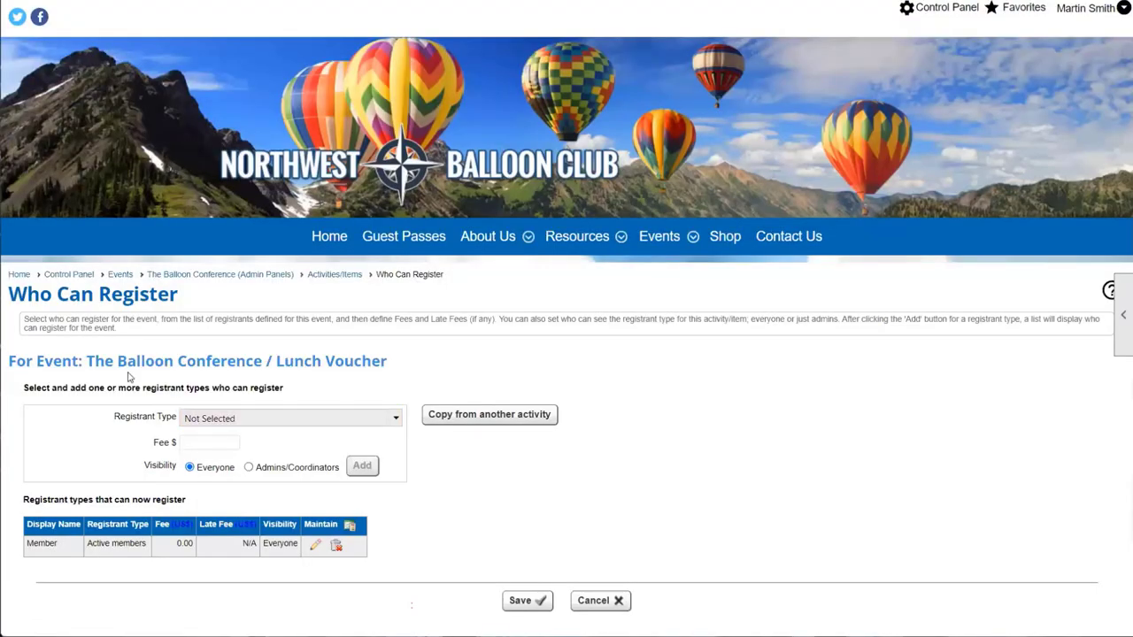
double_click(33, 543)
scroll(398, 558, "down", 5)
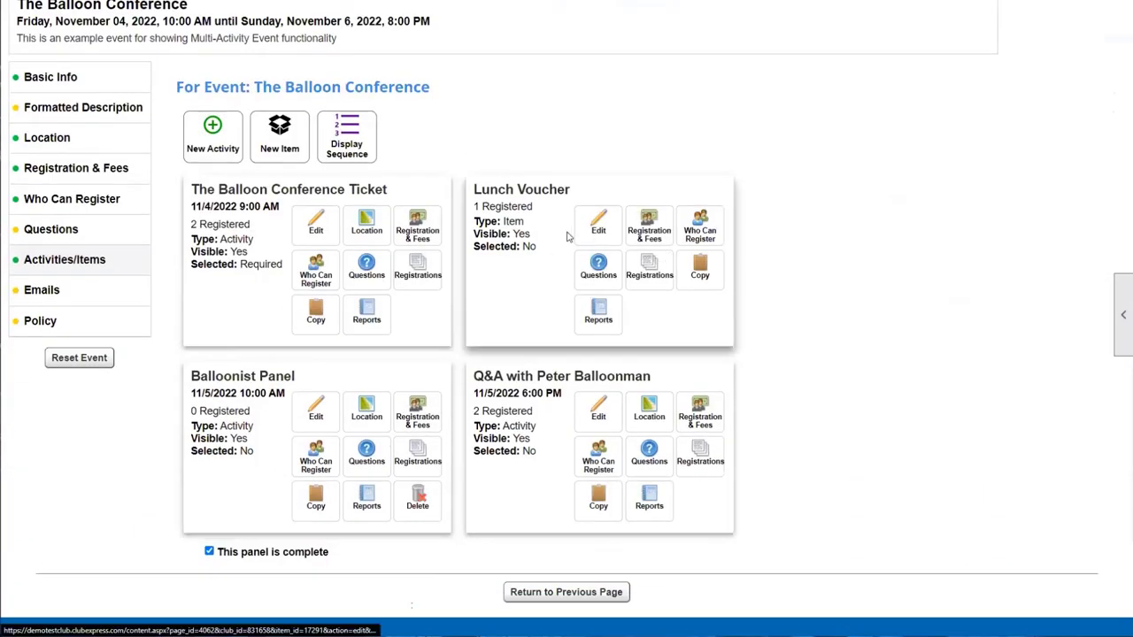
left_click_drag(573, 191, 473, 190)
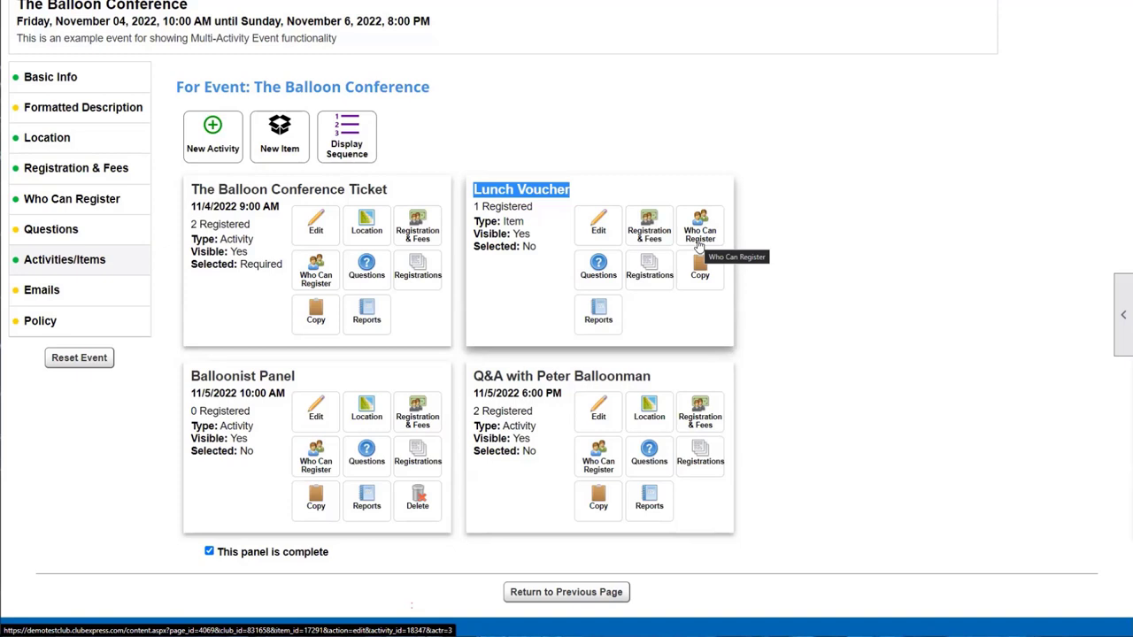
left_click(553, 595)
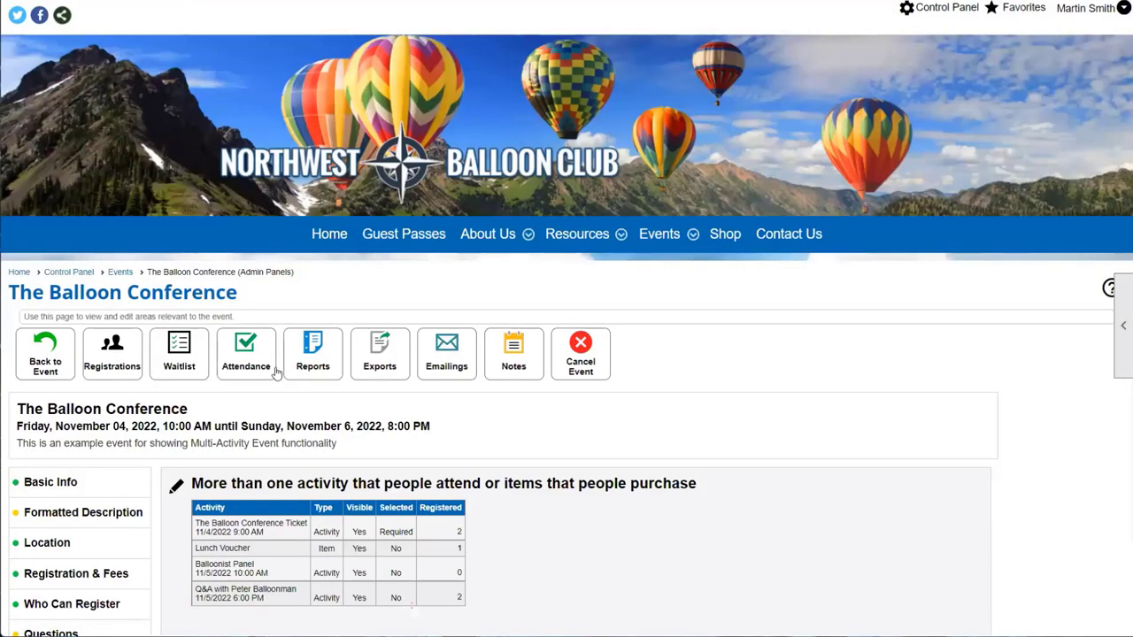
View The Balloon Conference's public event page.
left_click(45, 368)
scroll(486, 337, "down", 4)
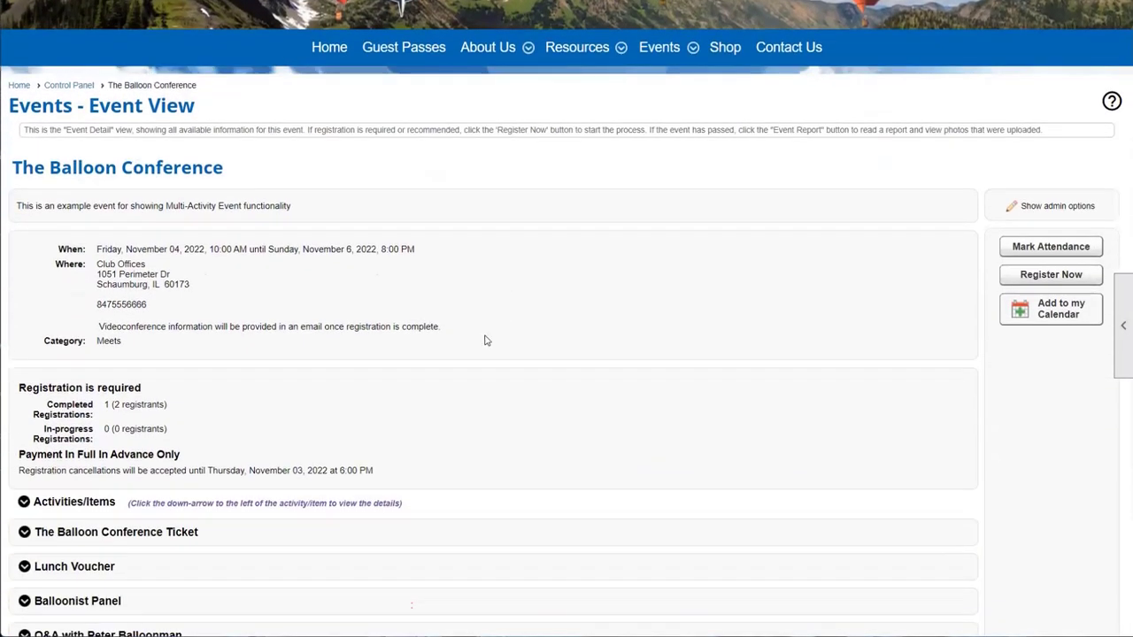
scroll(466, 336, "up", 1)
scroll(466, 341, "down", 1)
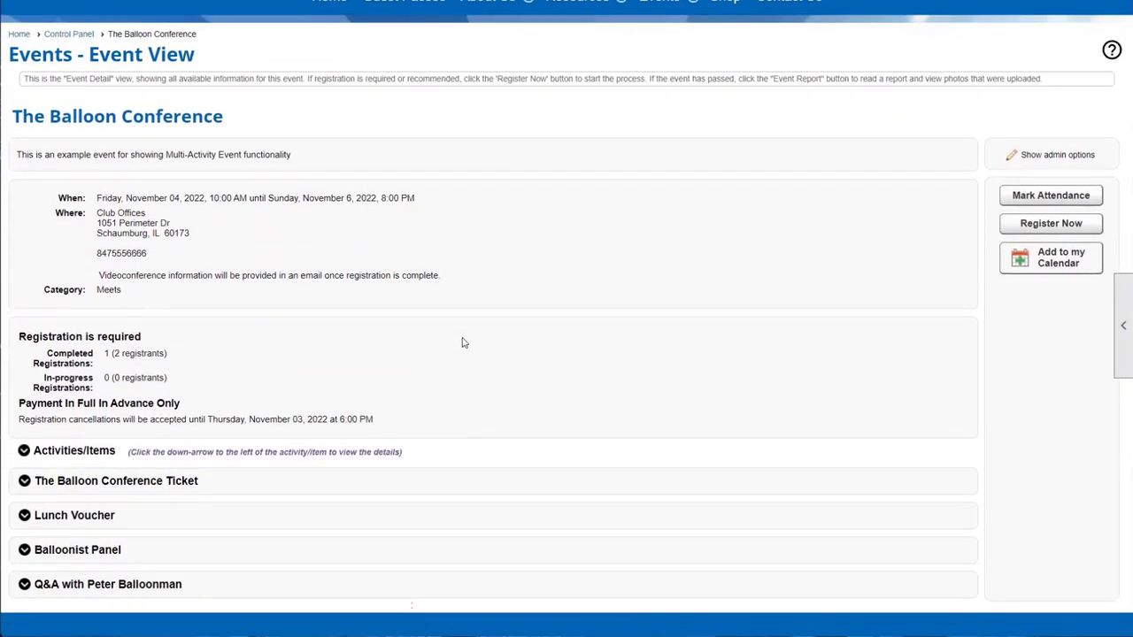
scroll(617, 329, "up", 4)
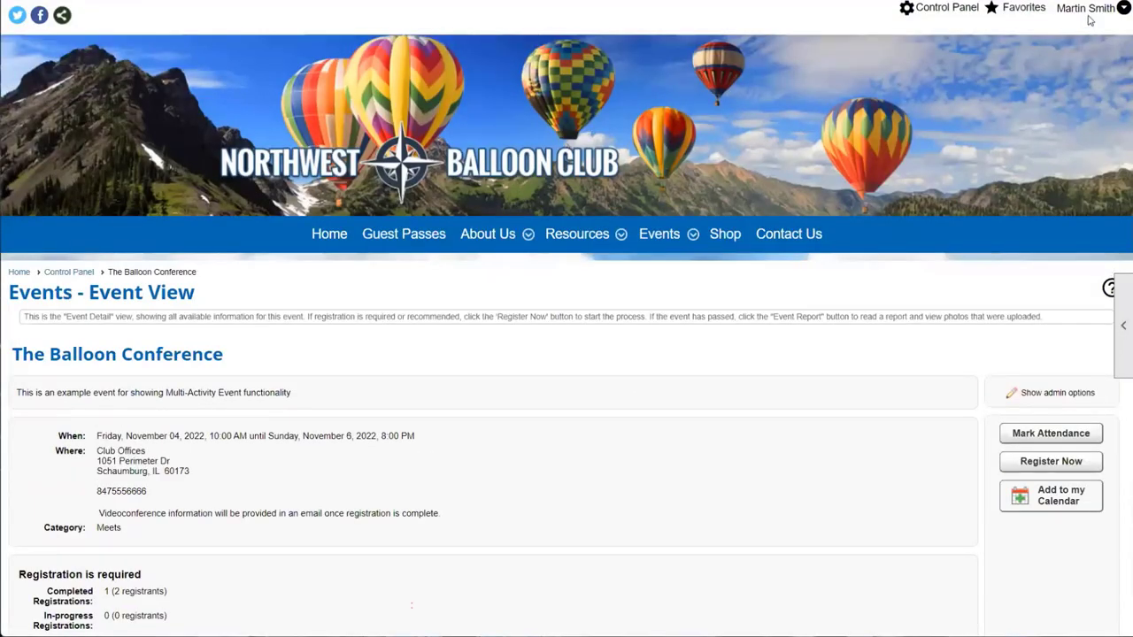
Log out and open The Balloon Conference from the October events calendar.
left_click(1122, 8)
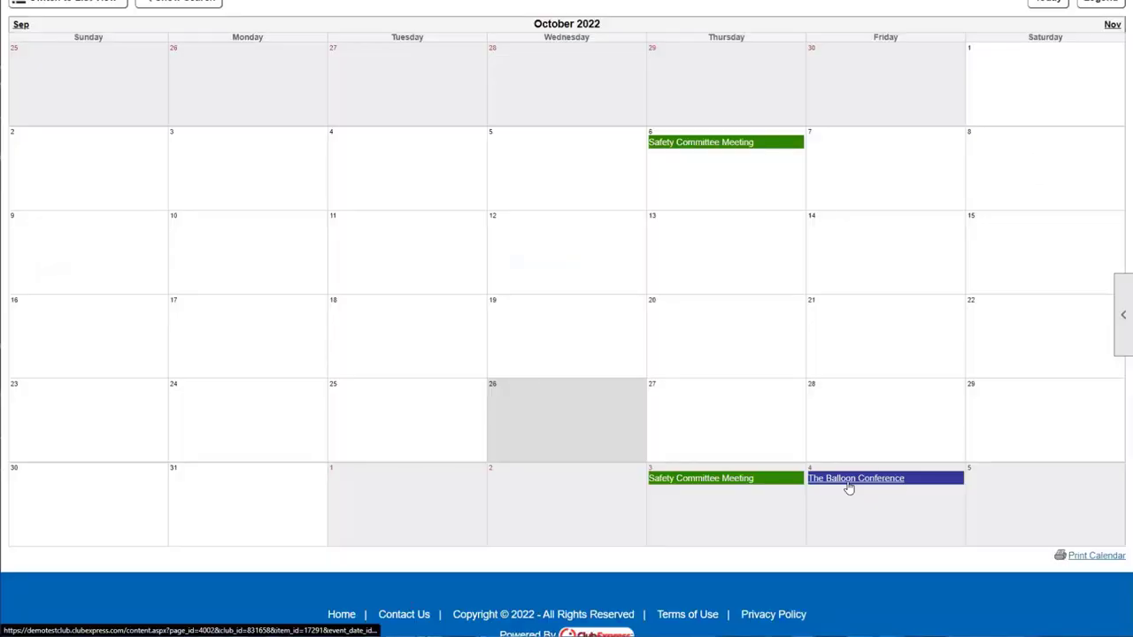
mouse_move(848, 488)
scroll(973, 265, "up", 4)
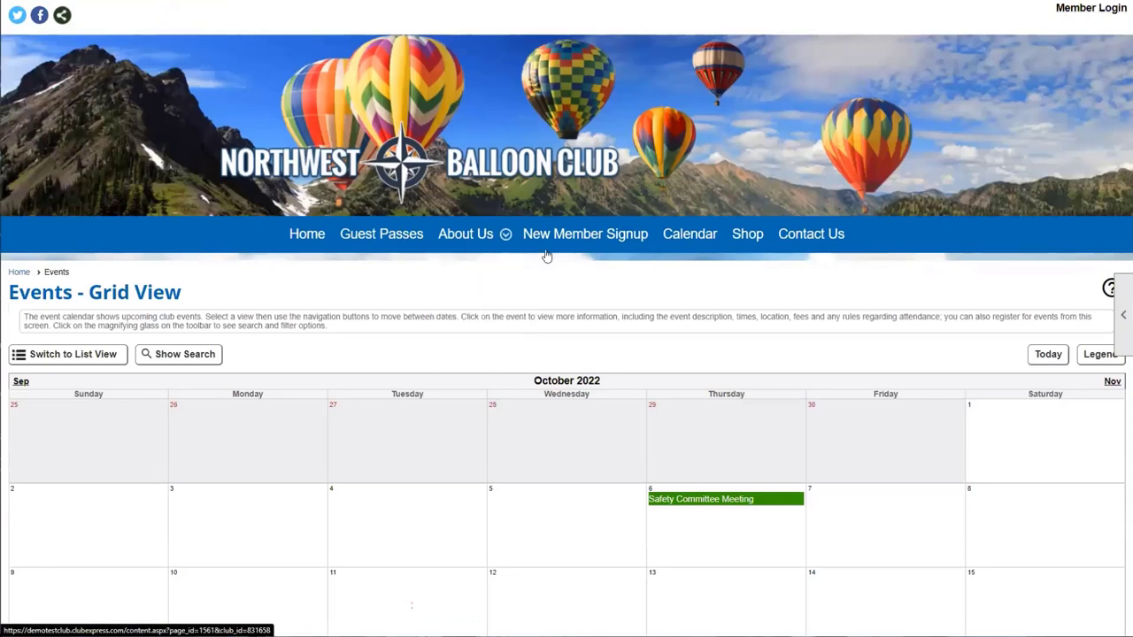
scroll(683, 246, "down", 3)
scroll(683, 246, "down", 2)
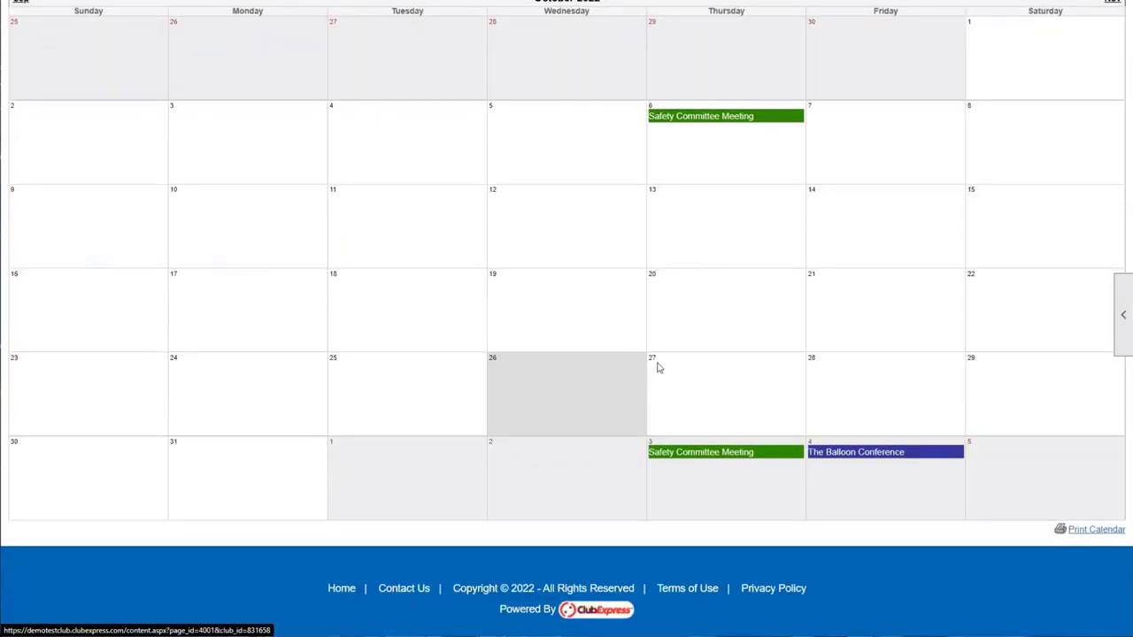
scroll(661, 368, "up", 1)
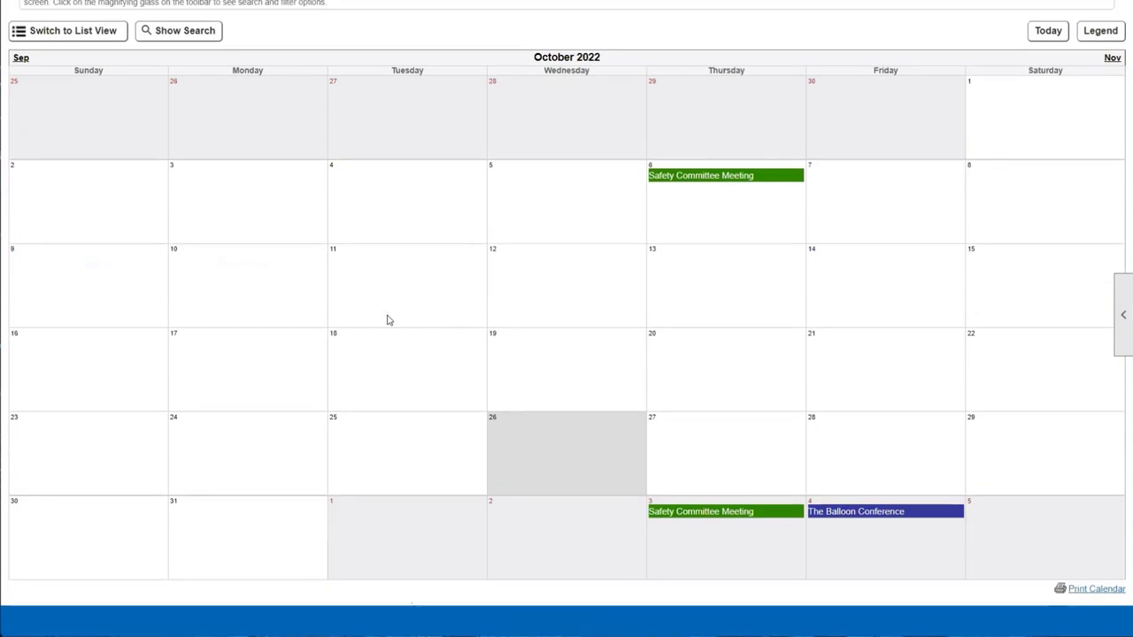
left_click(852, 514)
scroll(572, 430, "down", 3)
scroll(571, 430, "up", 1)
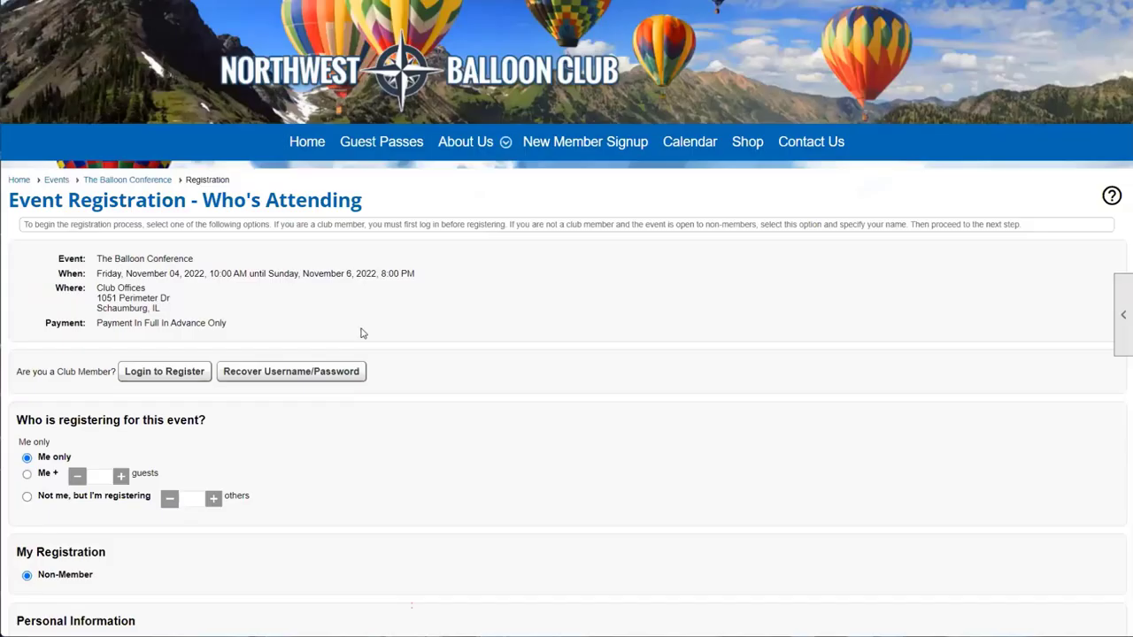
Choose to register without a member login, selecting the Non-Member registration type.
scroll(359, 329, "down", 3)
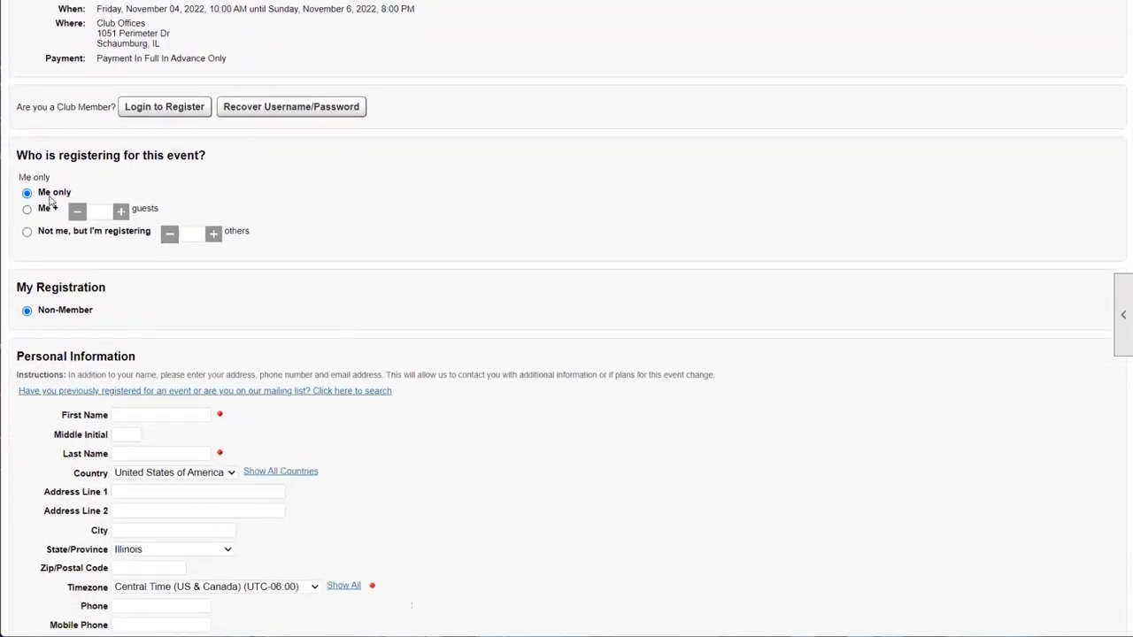
left_click_drag(14, 111, 119, 107)
scroll(119, 107, "up", 1)
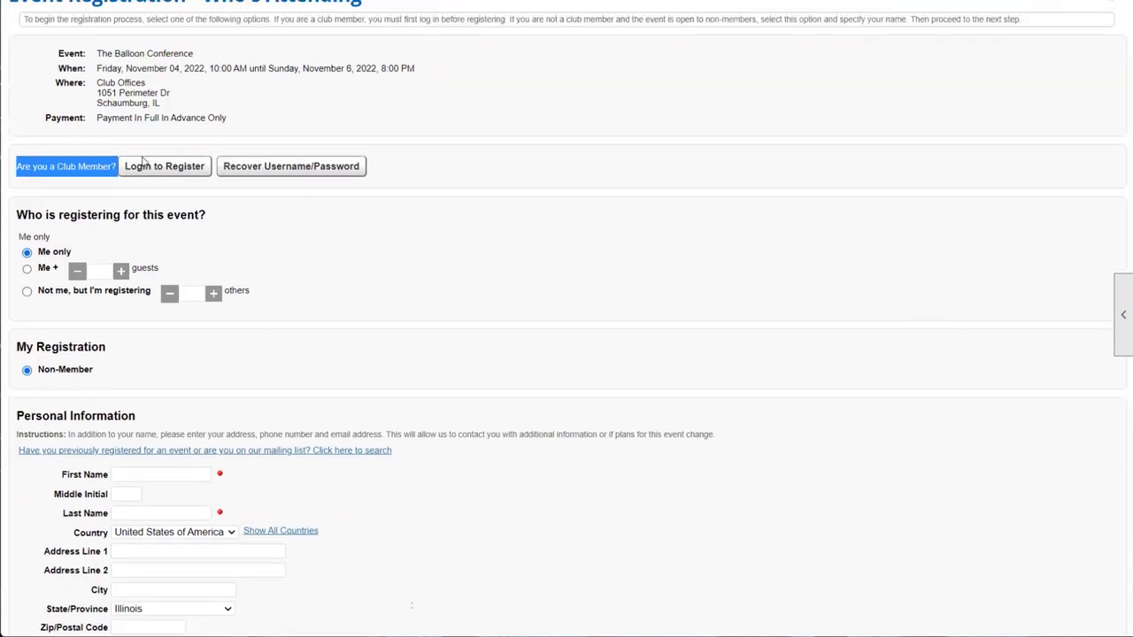
left_click(76, 166)
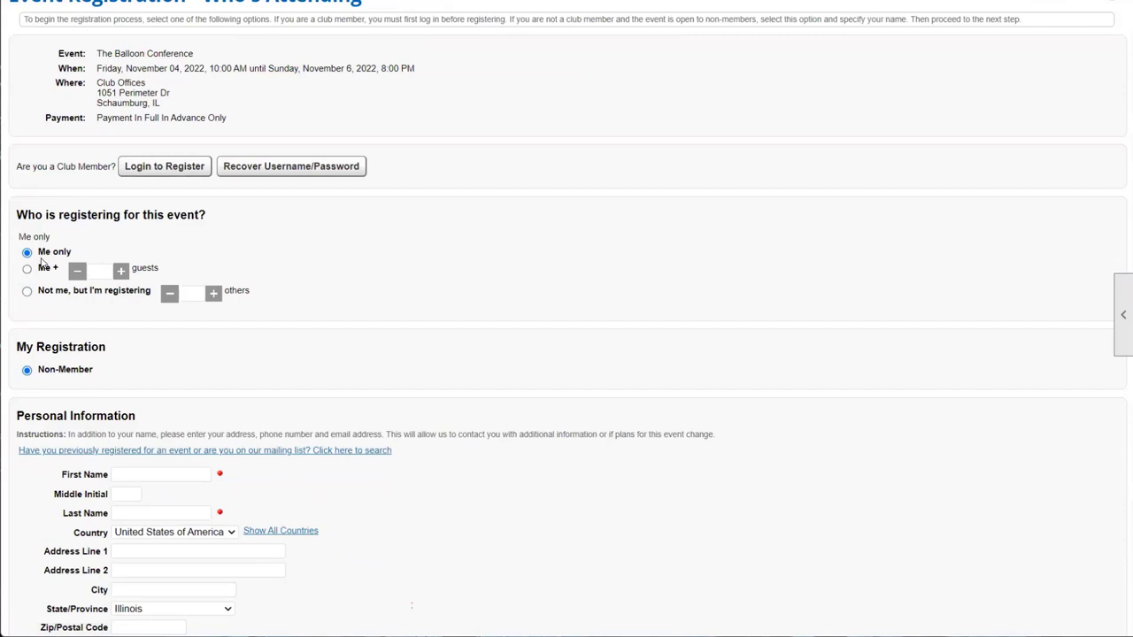
left_click_drag(38, 370, 96, 376)
left_click(95, 372)
left_click(43, 371)
left_click(96, 376)
scroll(98, 376, "down", 3)
Enter the registrant's first and last name and continue to activities selection.
left_click(150, 250)
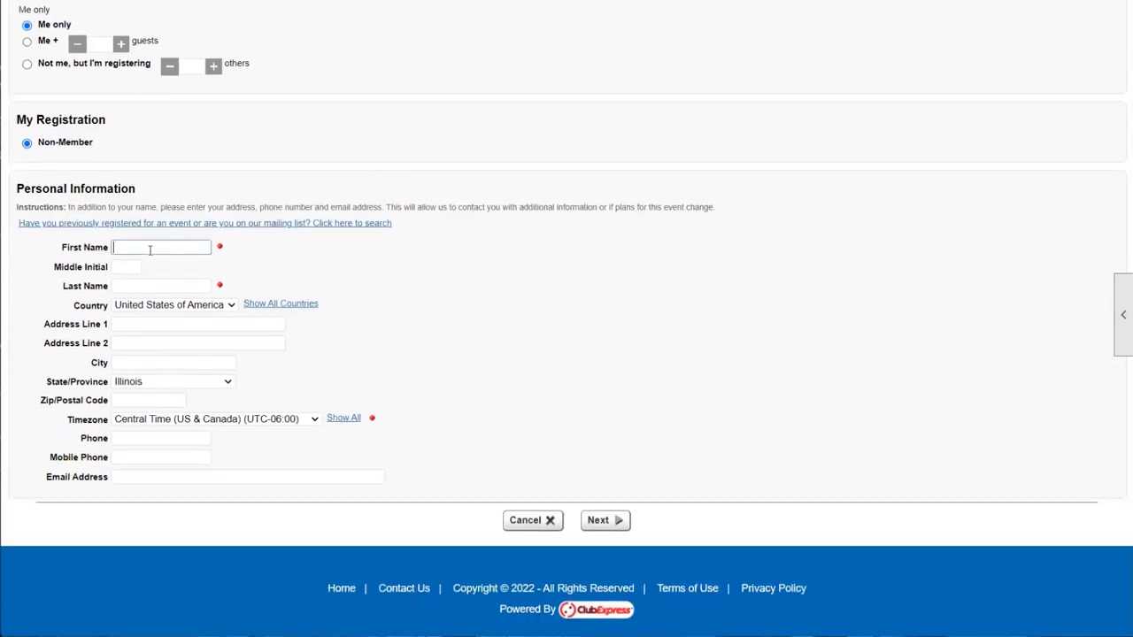
left_click(131, 284)
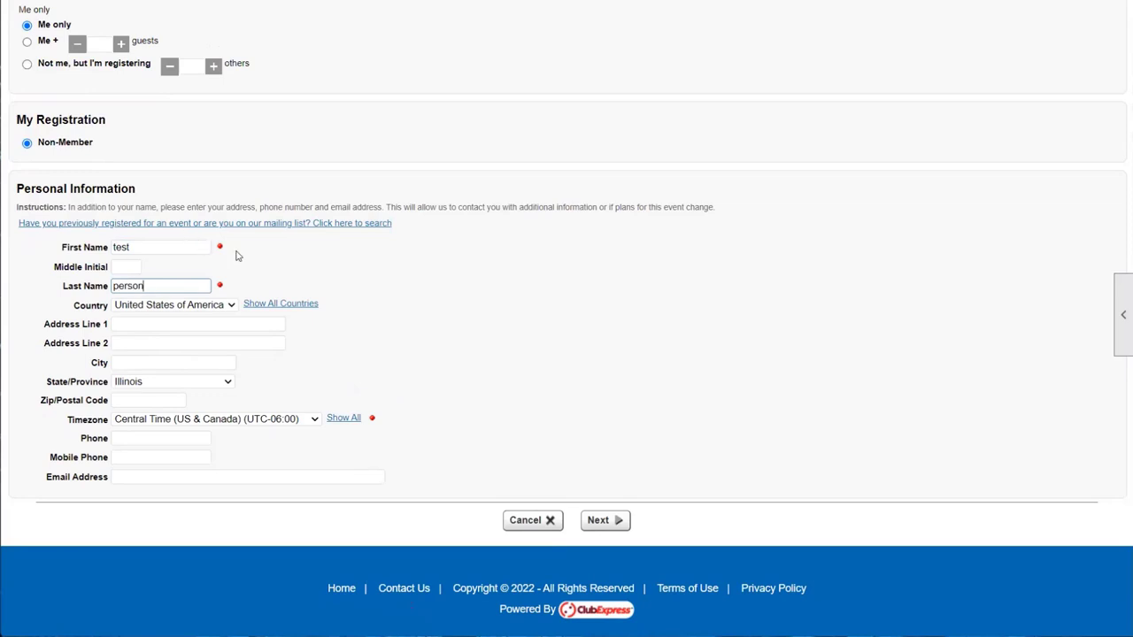
left_click(594, 442)
left_click(619, 525)
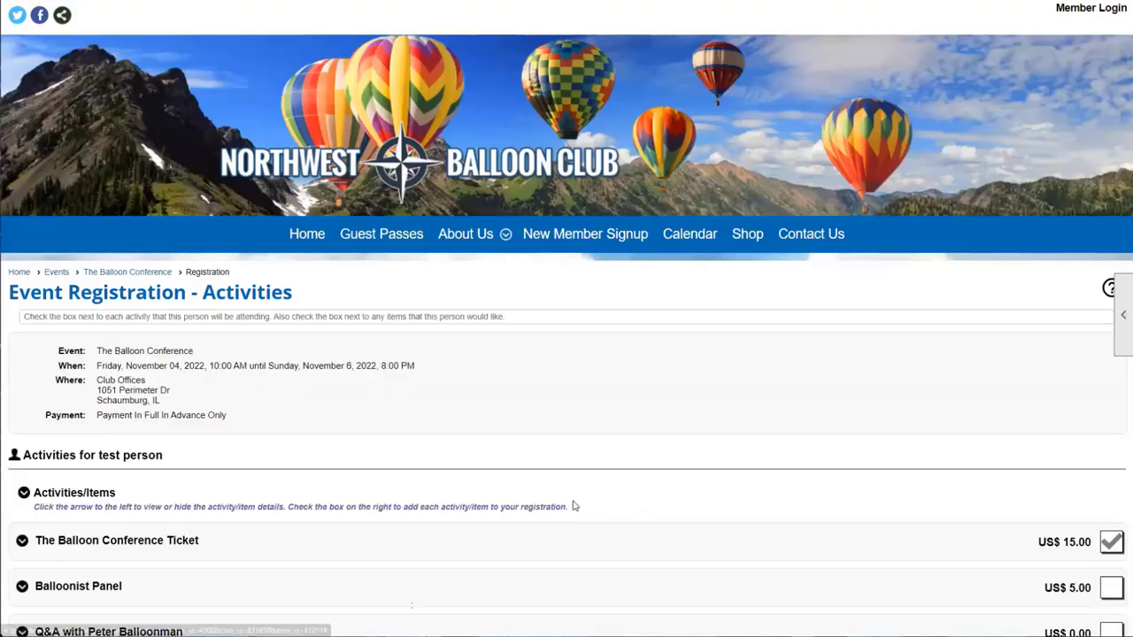
Inspect the conference ticket's details, including 98 available slots, and the Balloonist Panel's details.
scroll(361, 423, "down", 3)
scroll(347, 416, "up", 1)
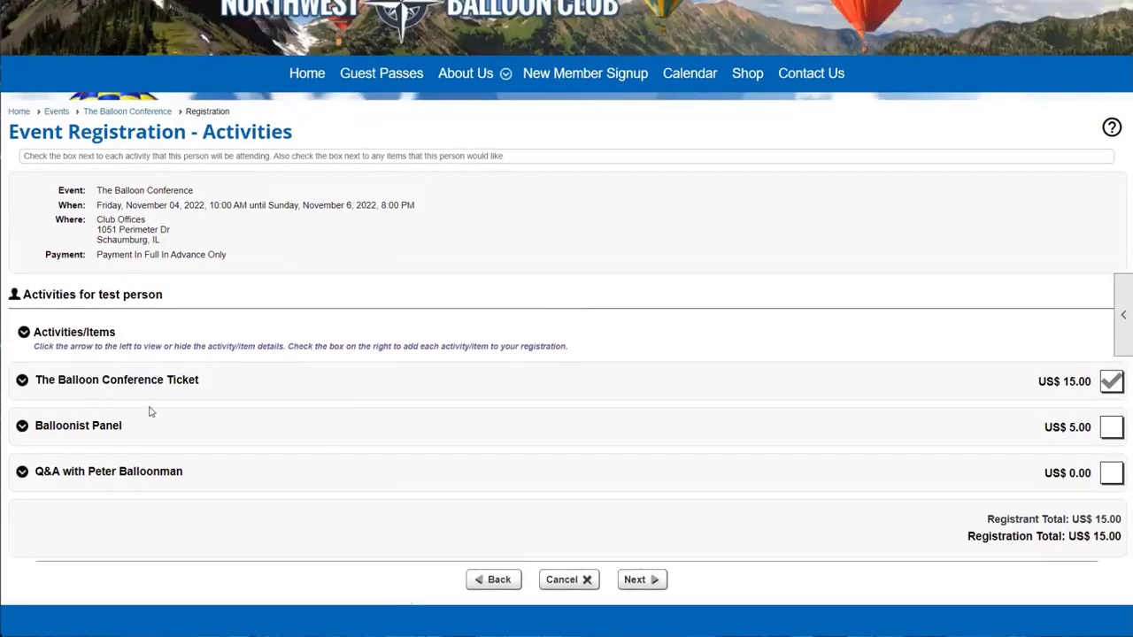
left_click_drag(194, 481, 44, 389)
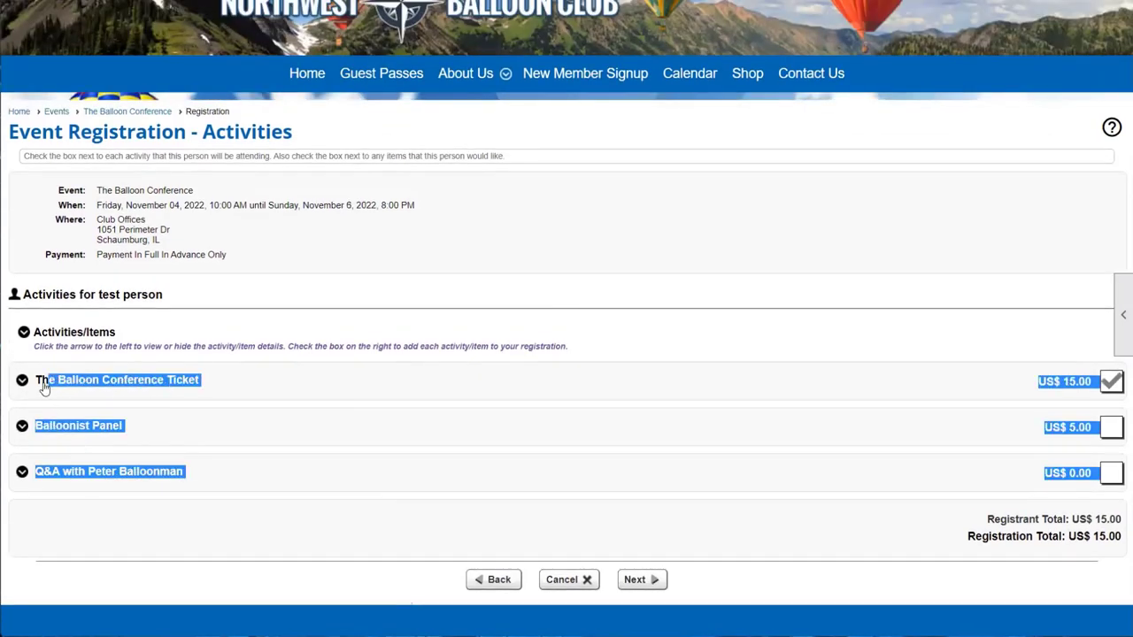
left_click(115, 357)
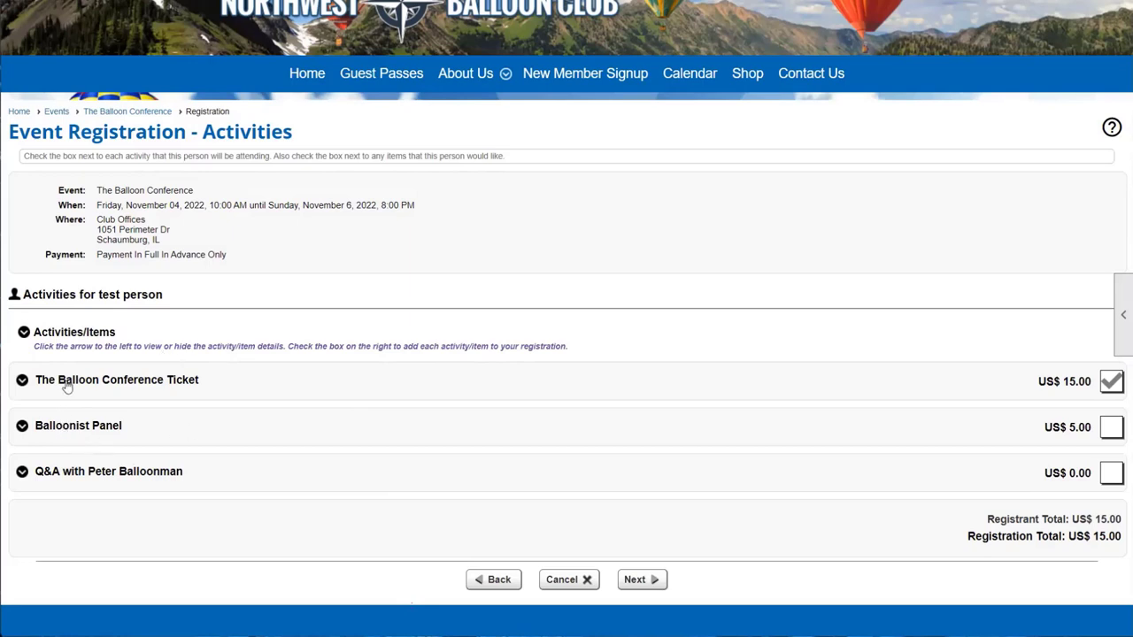
left_click_drag(65, 392, 196, 382)
left_click(1106, 386)
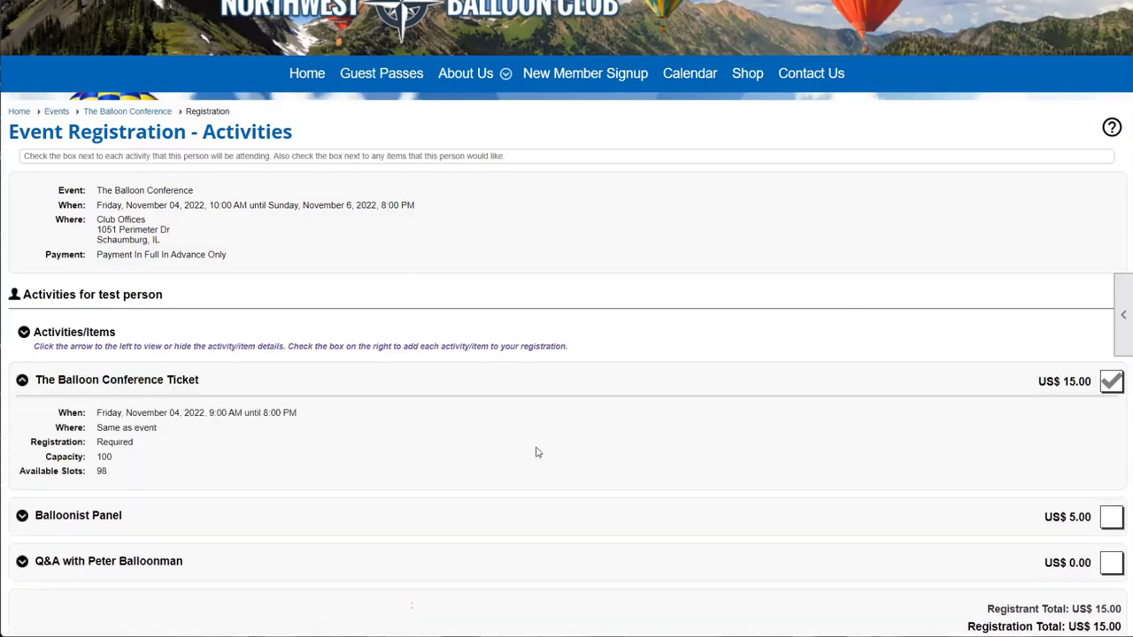
left_click_drag(56, 384, 26, 381)
left_click(26, 381)
left_click_drag(122, 482, 94, 472)
left_click(21, 381)
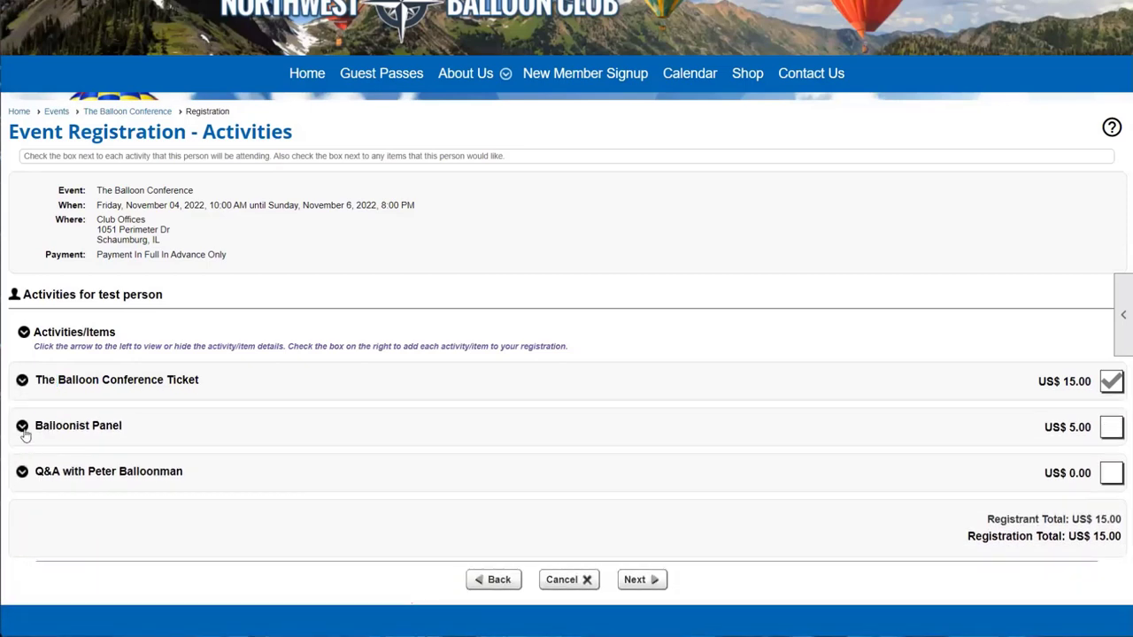
left_click(22, 426)
left_click(22, 427)
Select the free Q&A session without the Balloonist Panel, keeping the total at US$ 15.00, and continue.
left_click(1111, 427)
left_click_drag(1078, 520, 1108, 516)
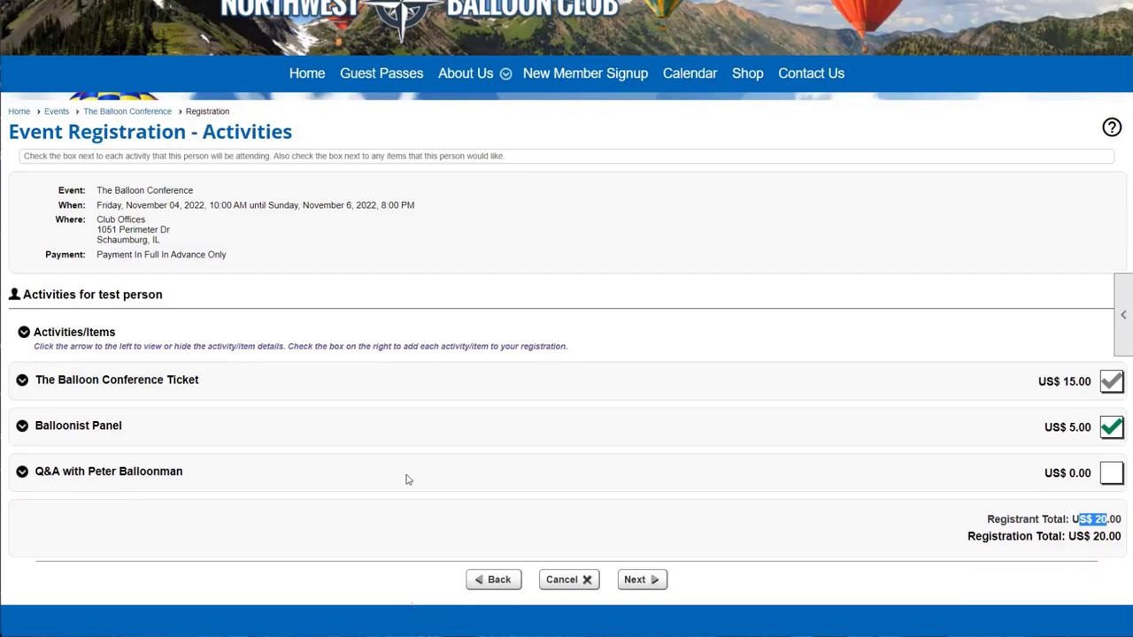
left_click(1106, 474)
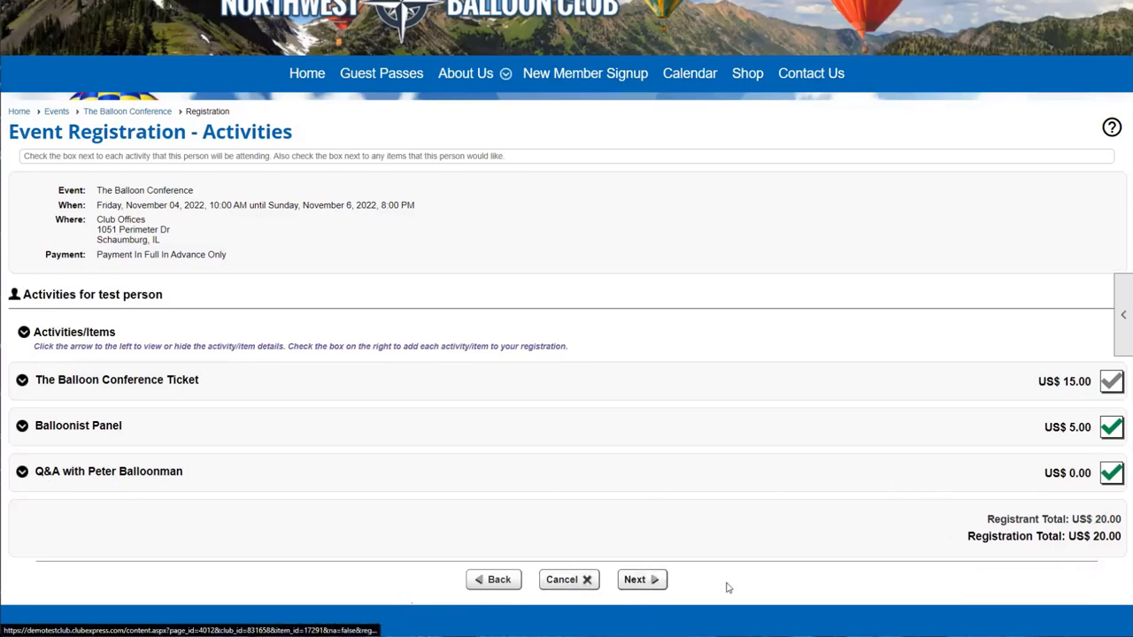
left_click(1106, 474)
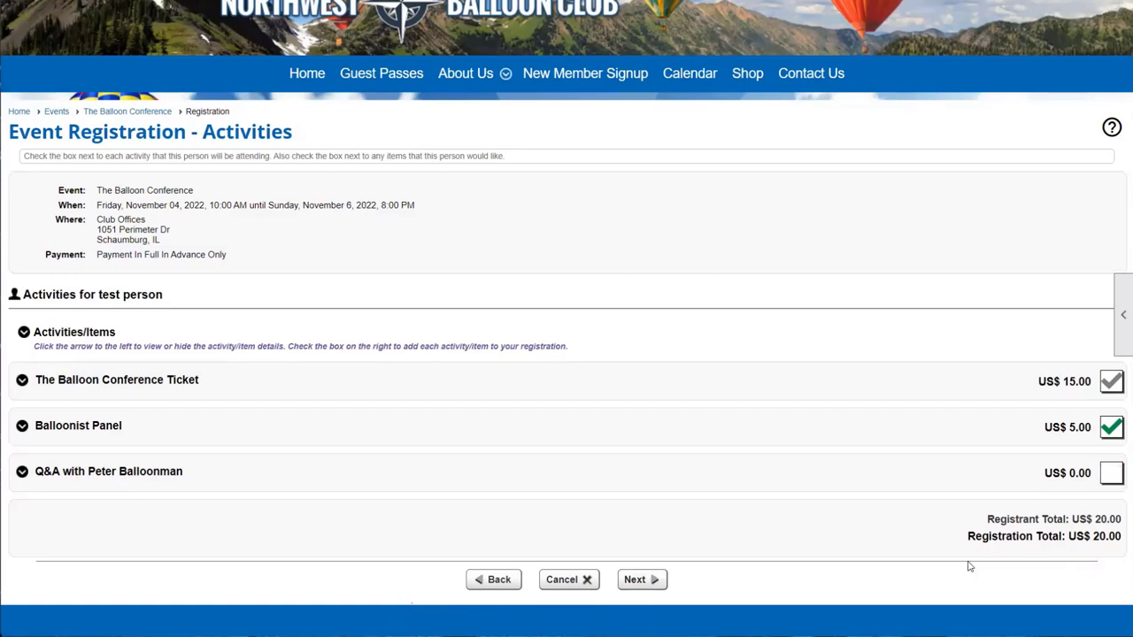
left_click(1112, 472)
left_click(1113, 428)
double_click(1106, 519)
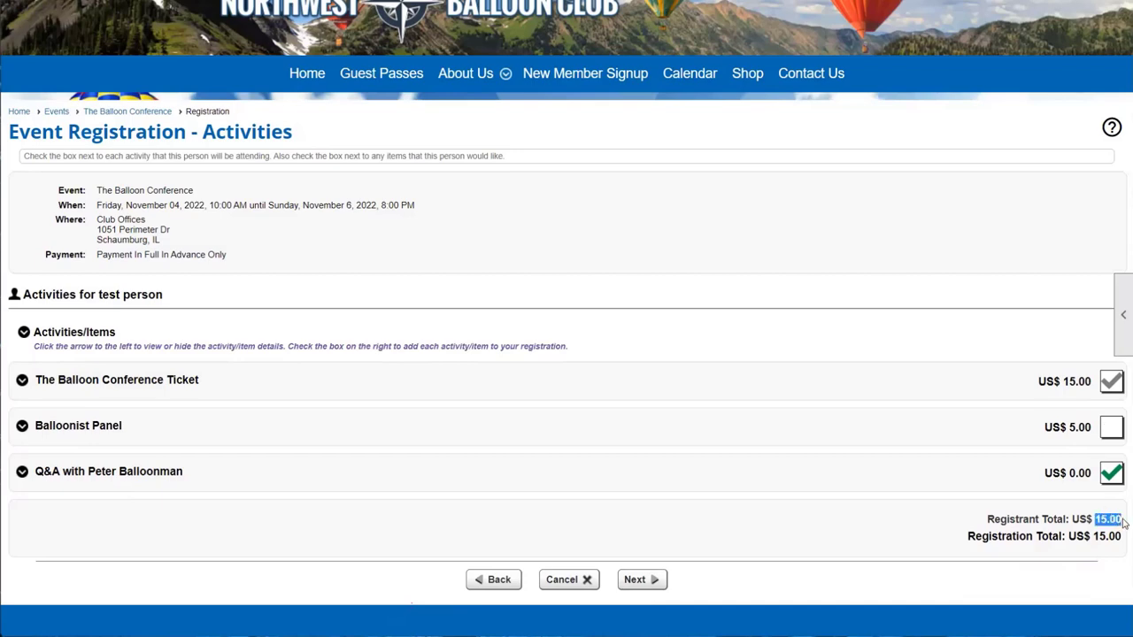
left_click(1124, 522)
left_click(642, 580)
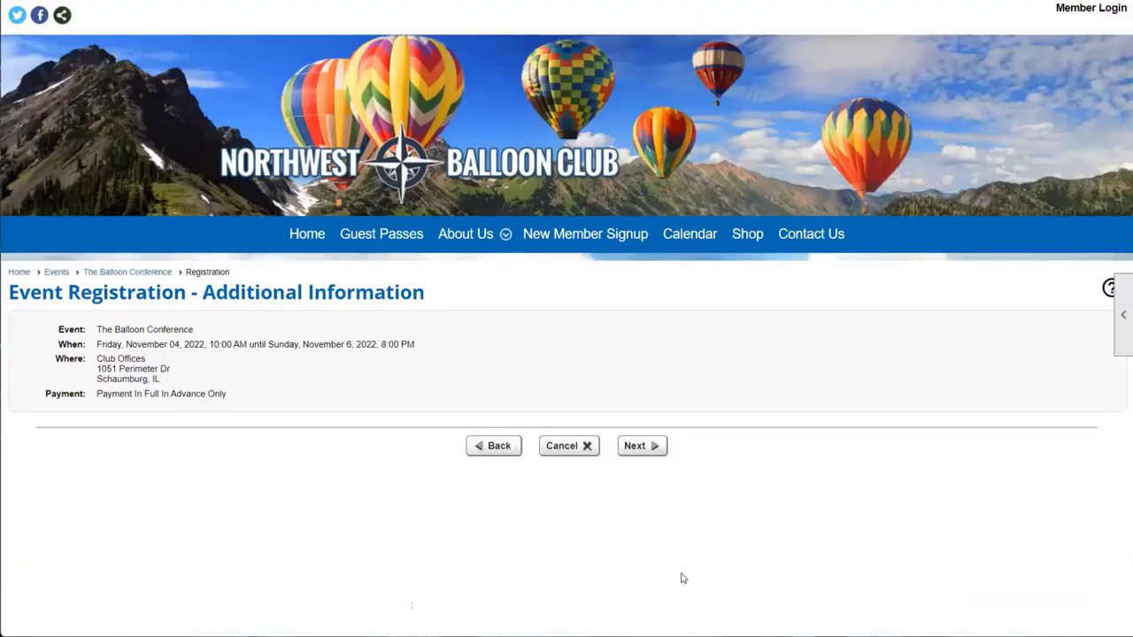
Continue to the registration summary, complete the registration and dismiss the saved message.
left_click_drag(221, 392, 74, 327)
left_click(74, 328)
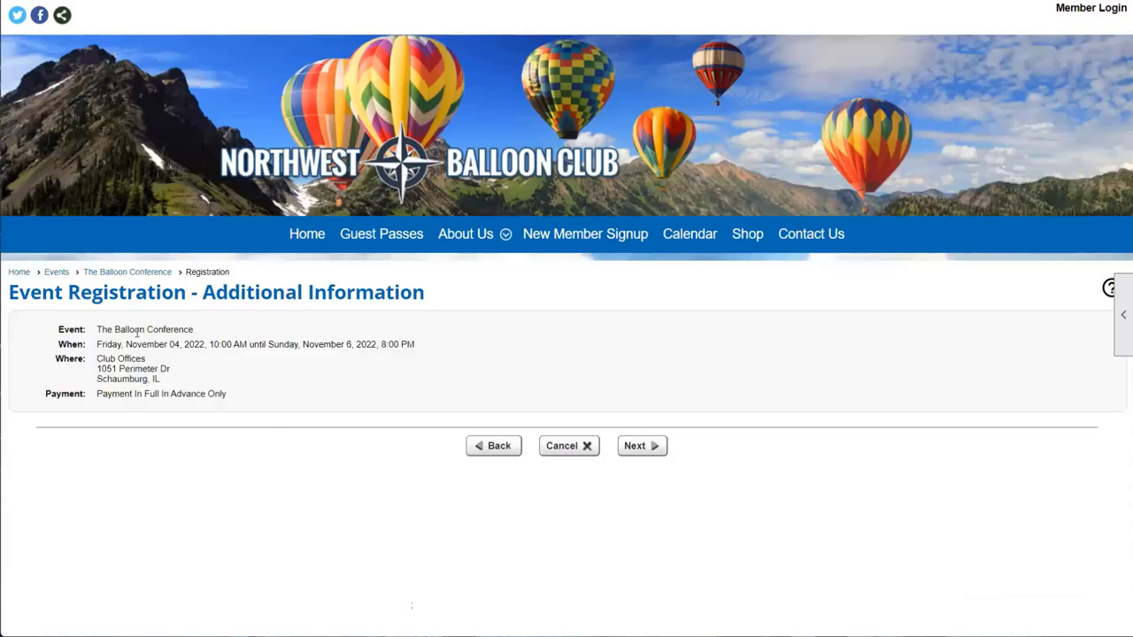
left_click(657, 450)
scroll(642, 442, "down", 4)
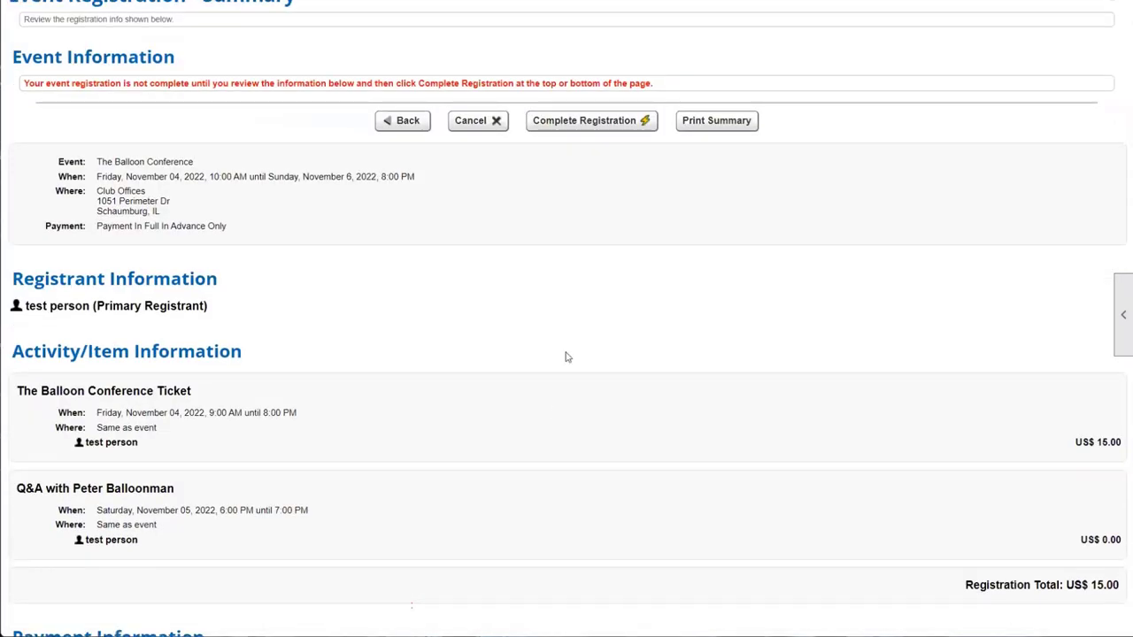
scroll(566, 356, "up", 1)
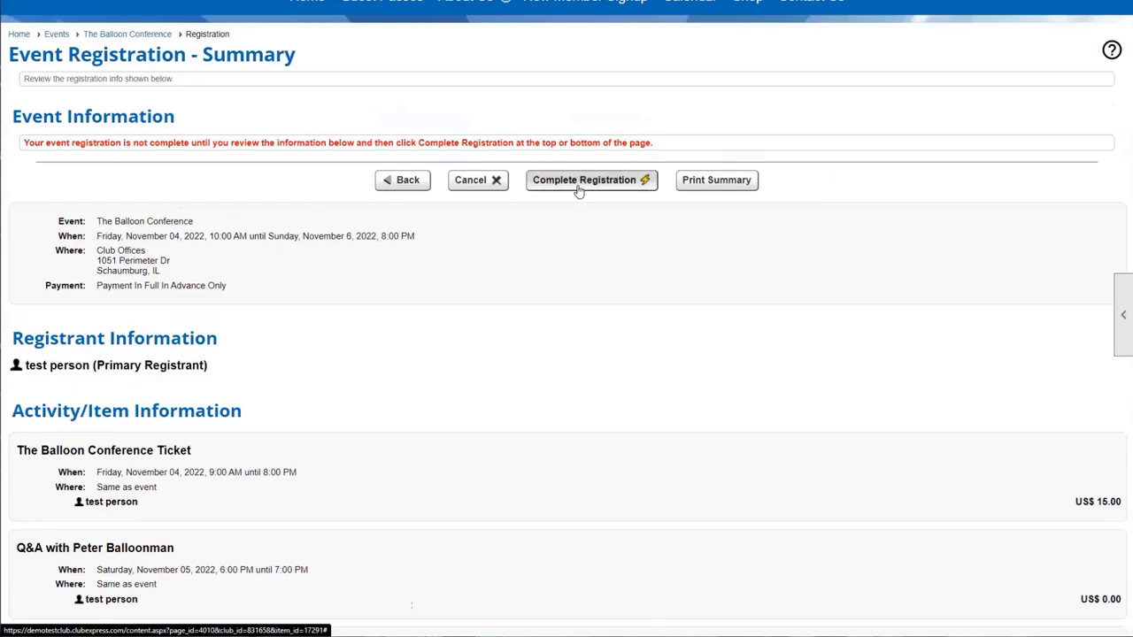
left_click(578, 190)
left_click(563, 355)
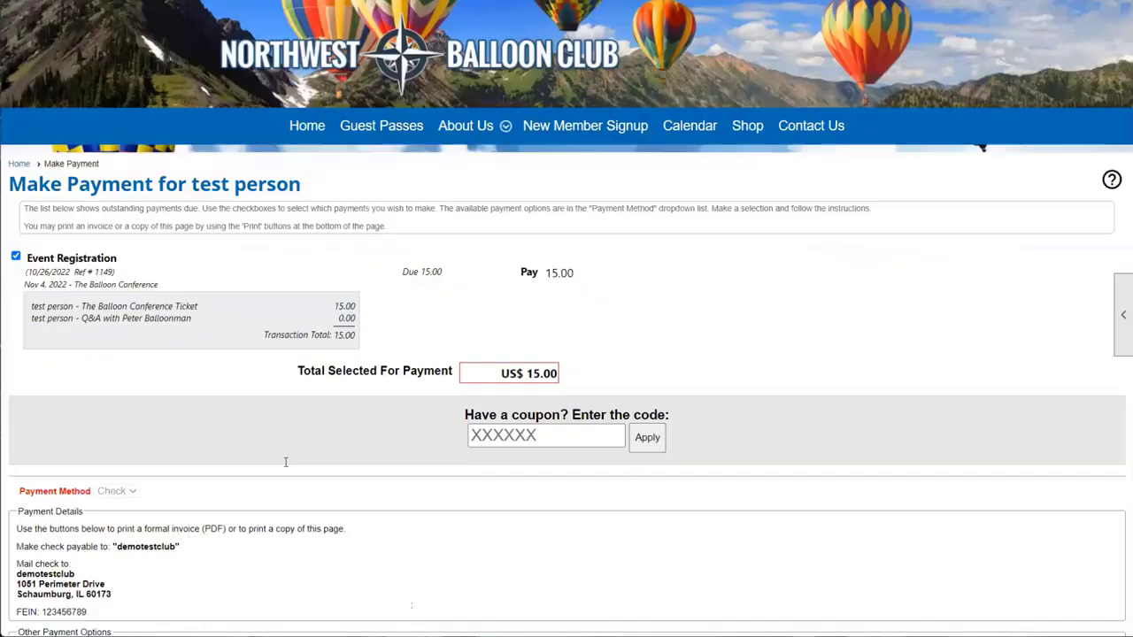
Review the US$ 15.00 check payment page and finish back at the club home page.
scroll(285, 461, "down", 1)
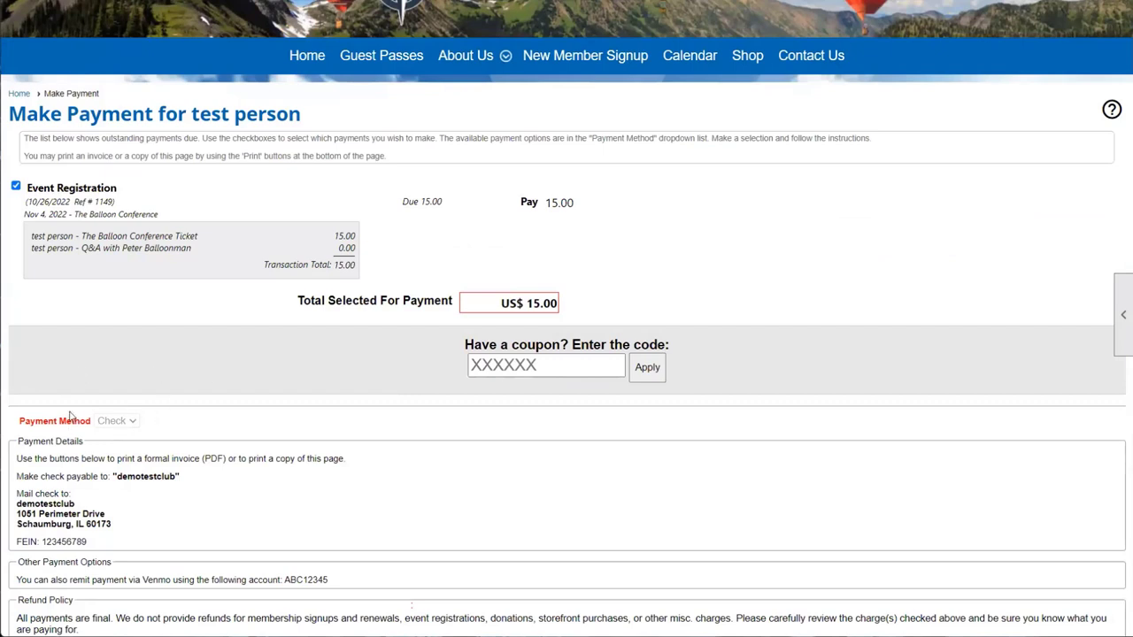
scroll(76, 283, "up", 1)
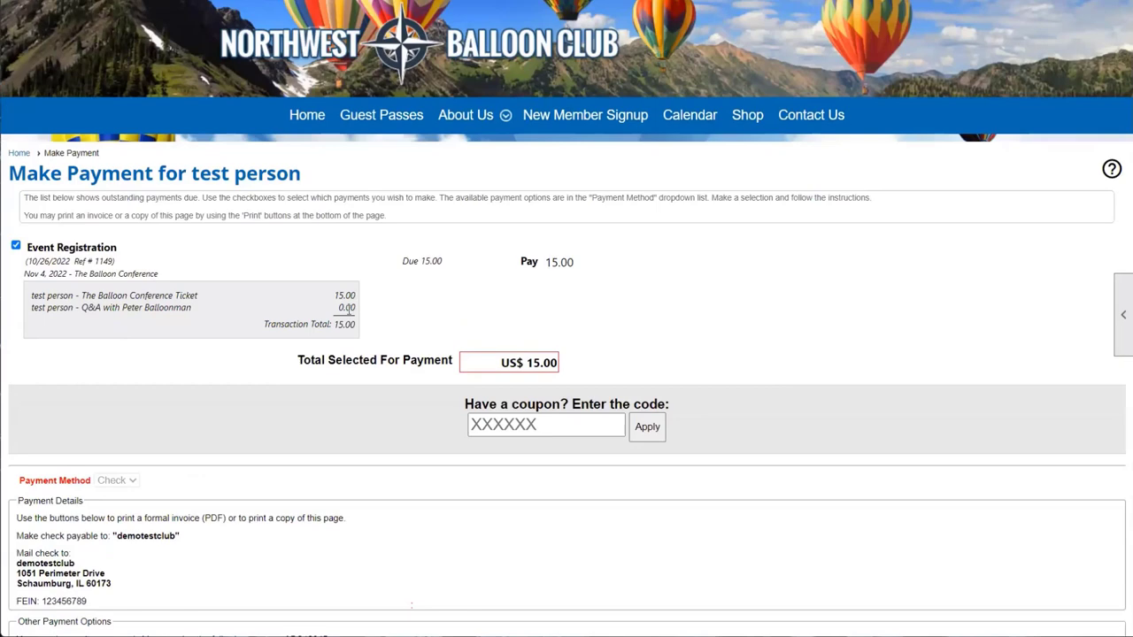
left_click_drag(27, 483, 96, 492)
scroll(98, 484, "down", 1)
scroll(97, 484, "down", 2)
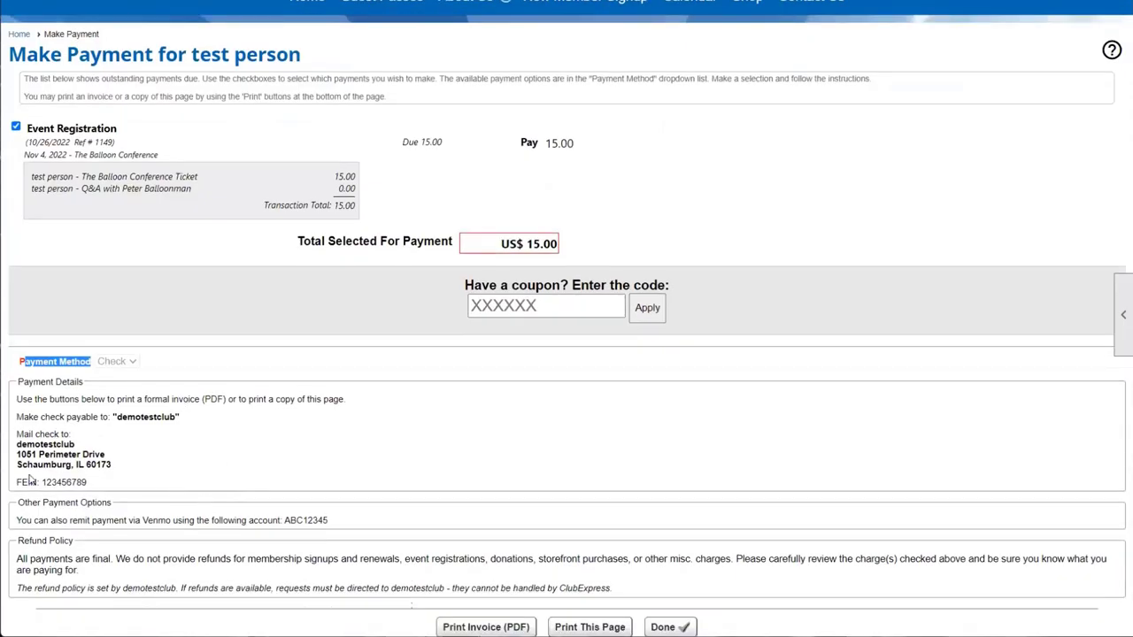
scroll(135, 498, "down", 3)
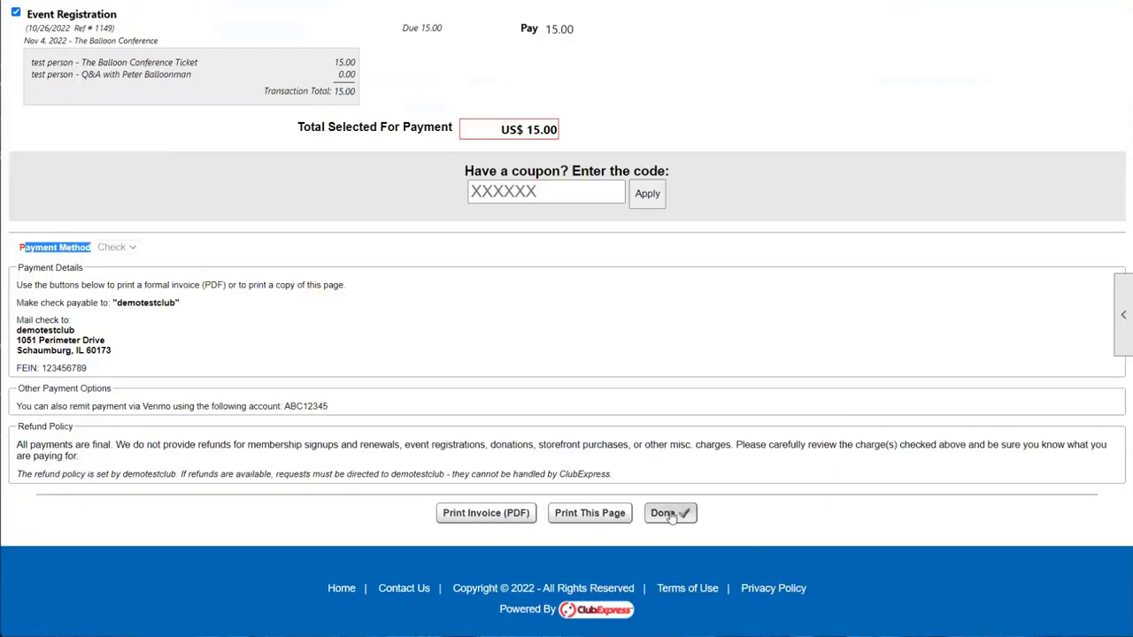
scroll(166, 377, "up", 3)
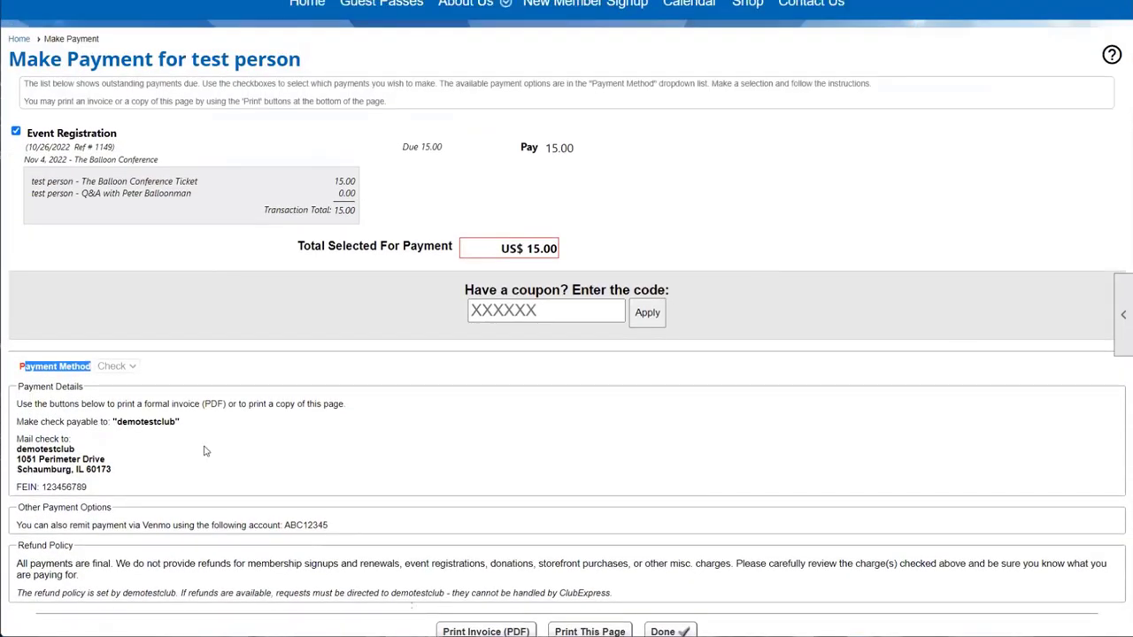
scroll(519, 449, "down", 3)
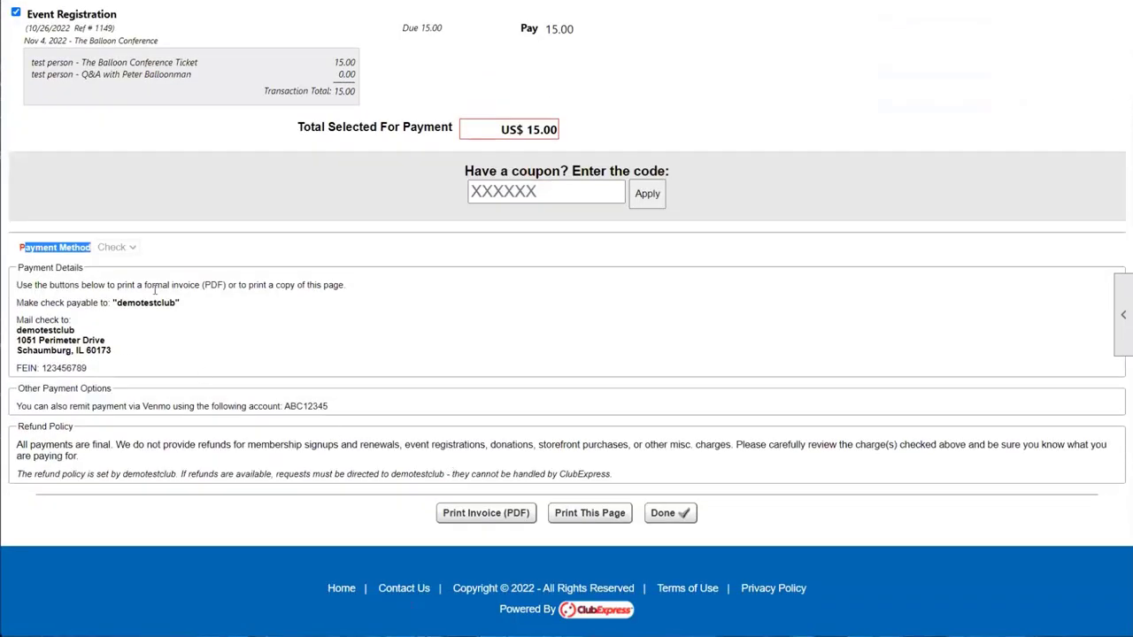
left_click(76, 251)
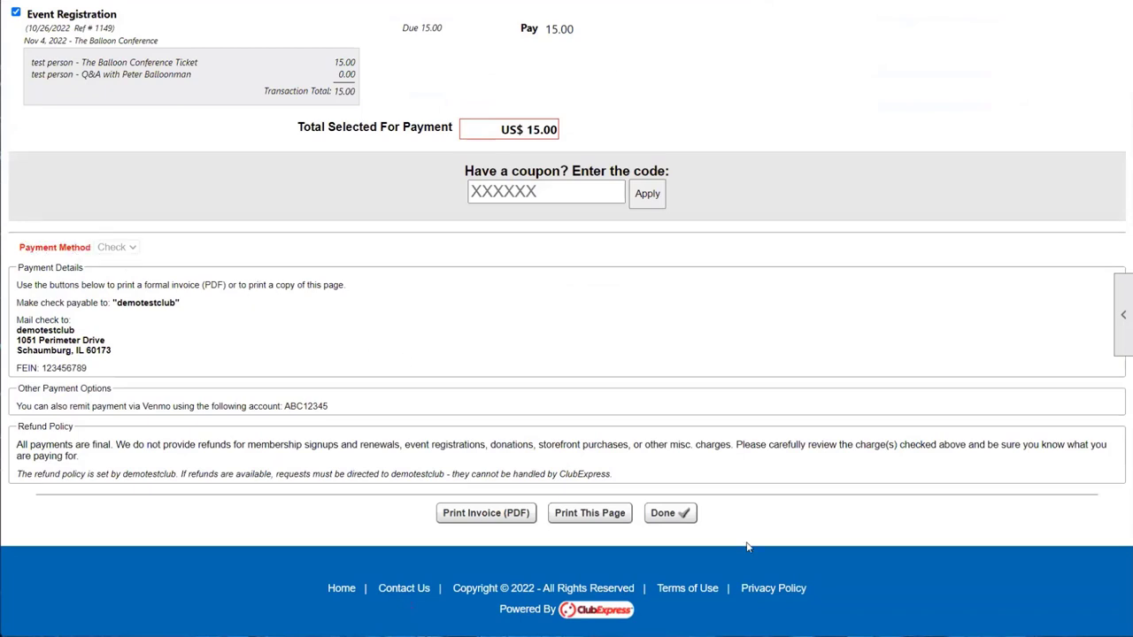
left_click(668, 513)
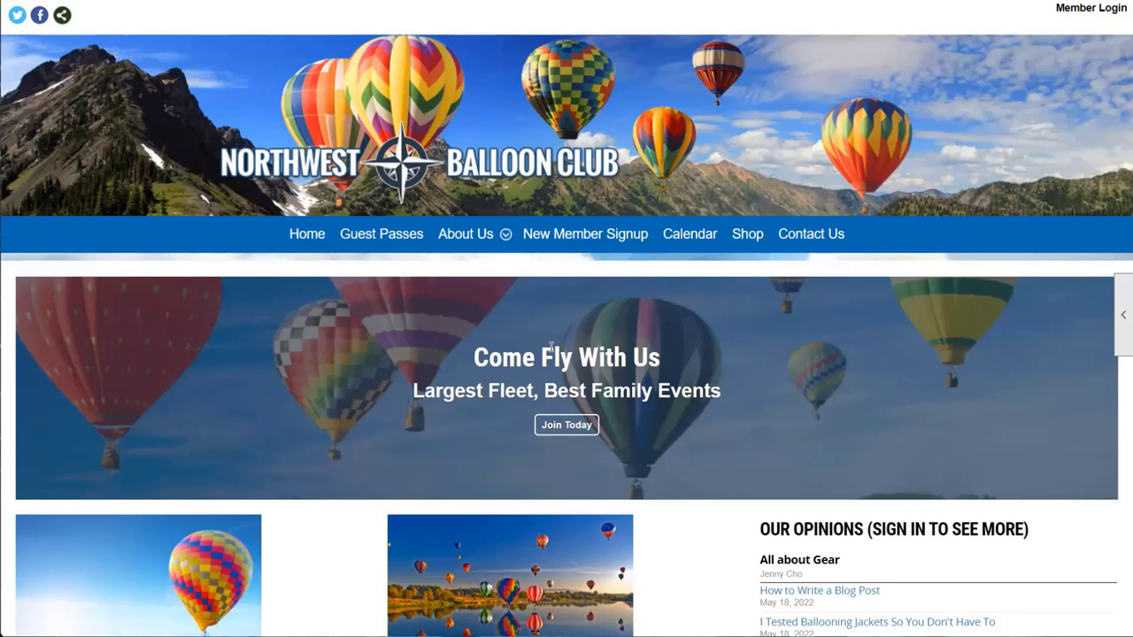
Open the club's events calendar and browse it.
left_click(687, 232)
scroll(828, 292, "down", 2)
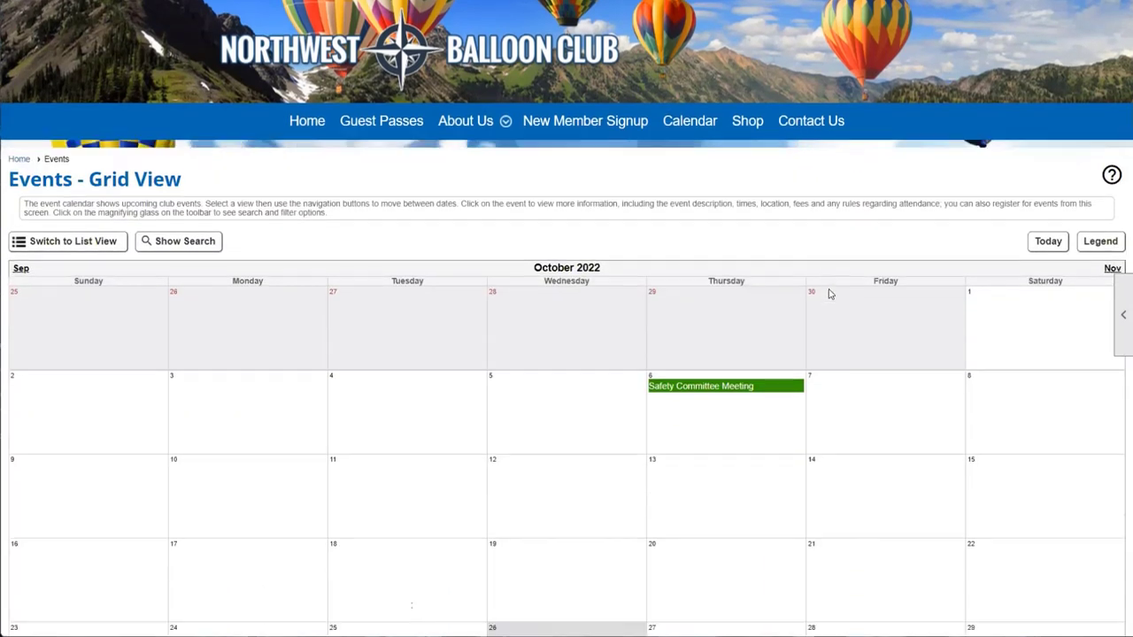
scroll(830, 294, "down", 1)
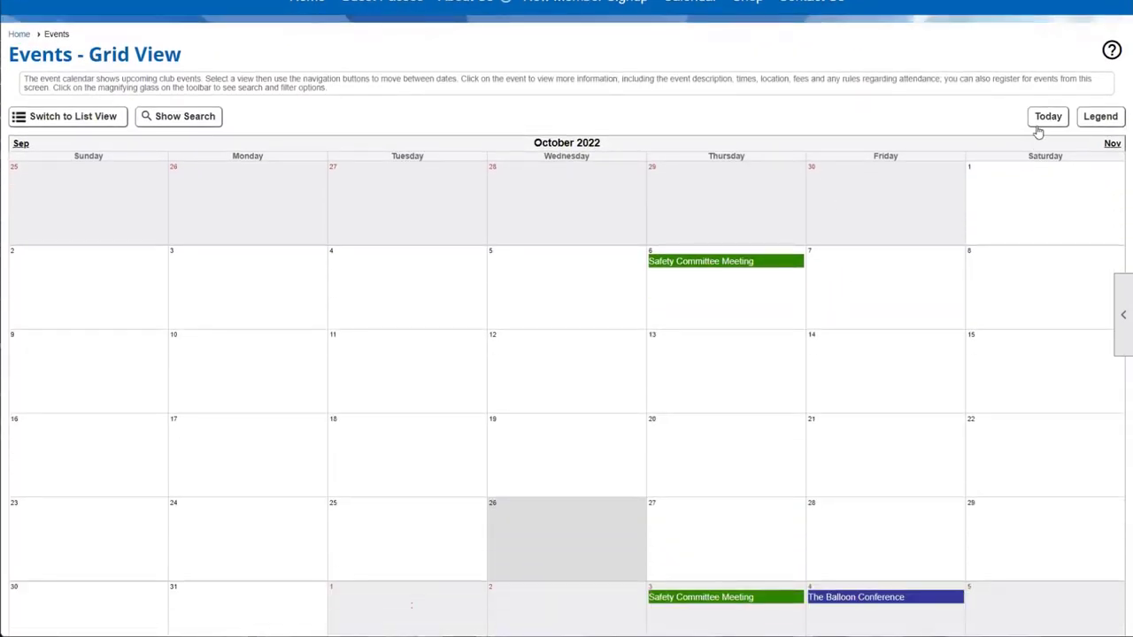
scroll(1036, 203, "up", 3)
Sign in as a member and open The Balloon Conference on November 4.
left_click(1077, 16)
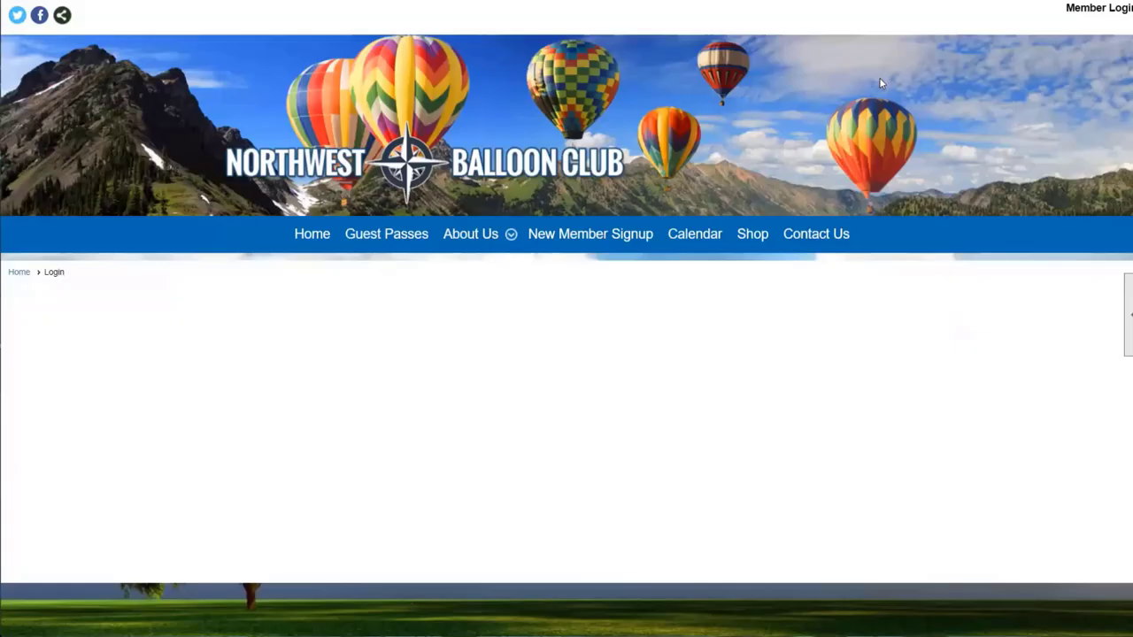
left_click(66, 463)
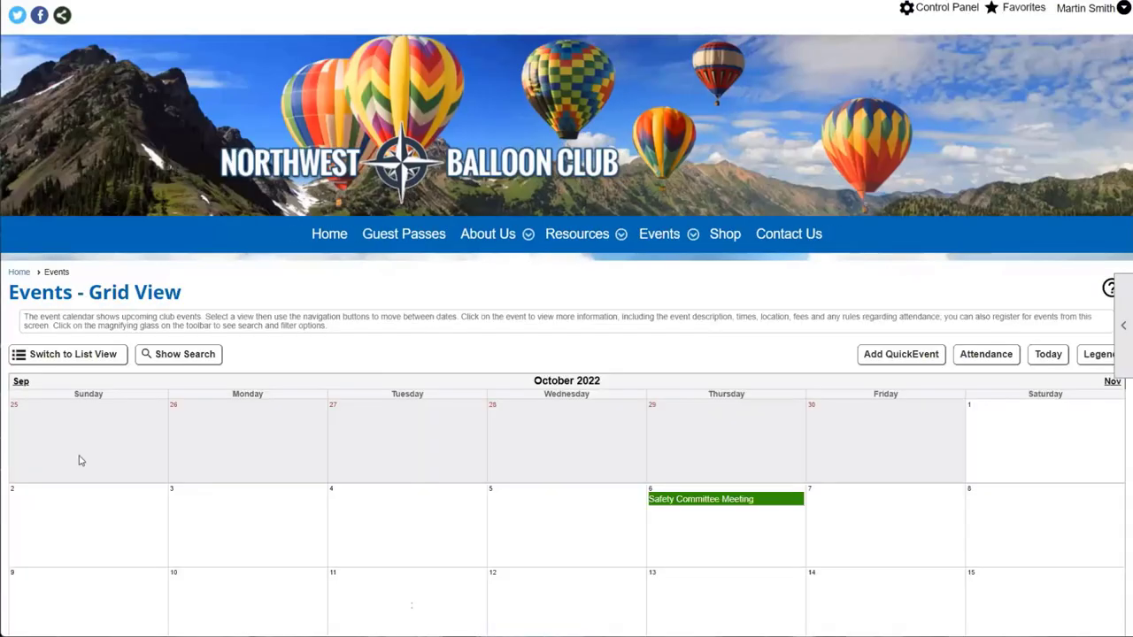
scroll(470, 443, "down", 4)
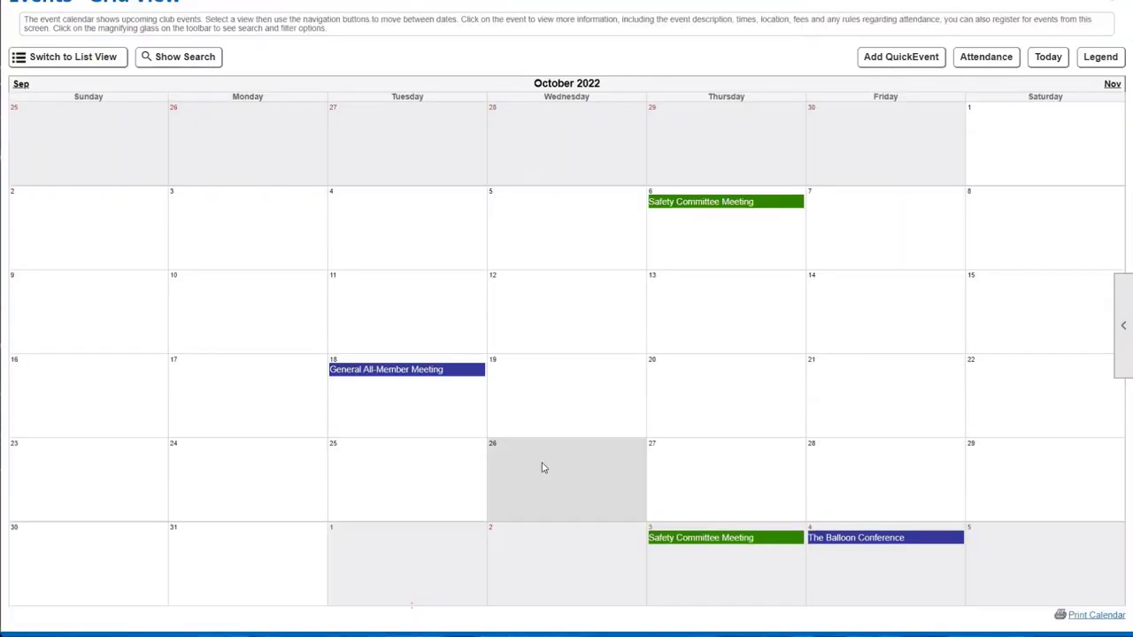
left_click(822, 538)
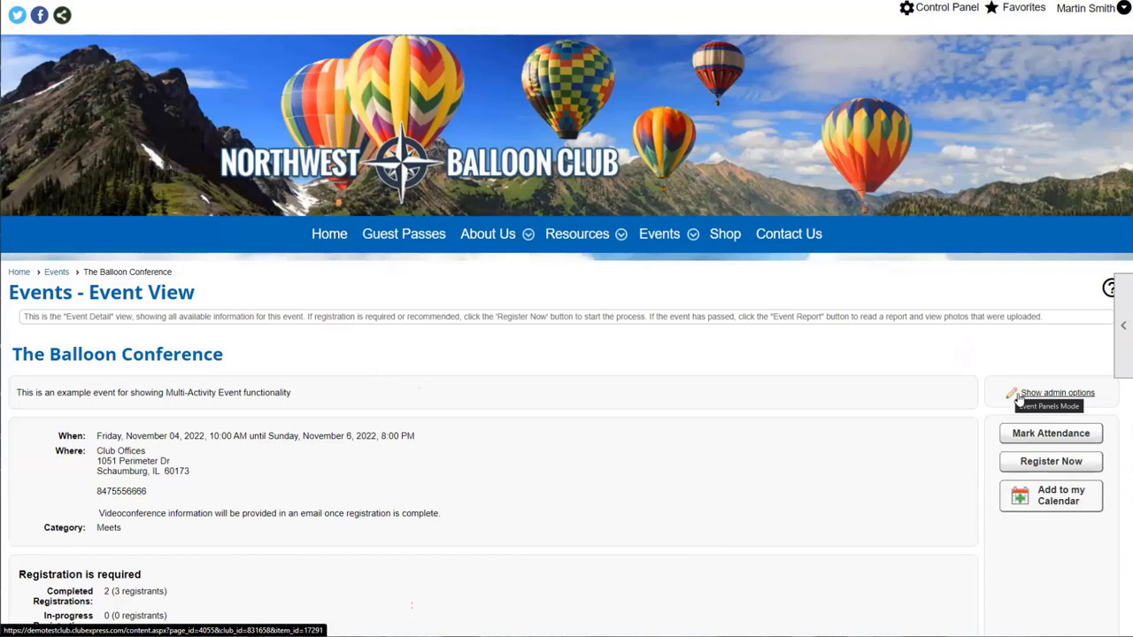
Begin The Balloon Conference registration as 'Me + guests' and raise the guest count to 2.
left_click(1026, 462)
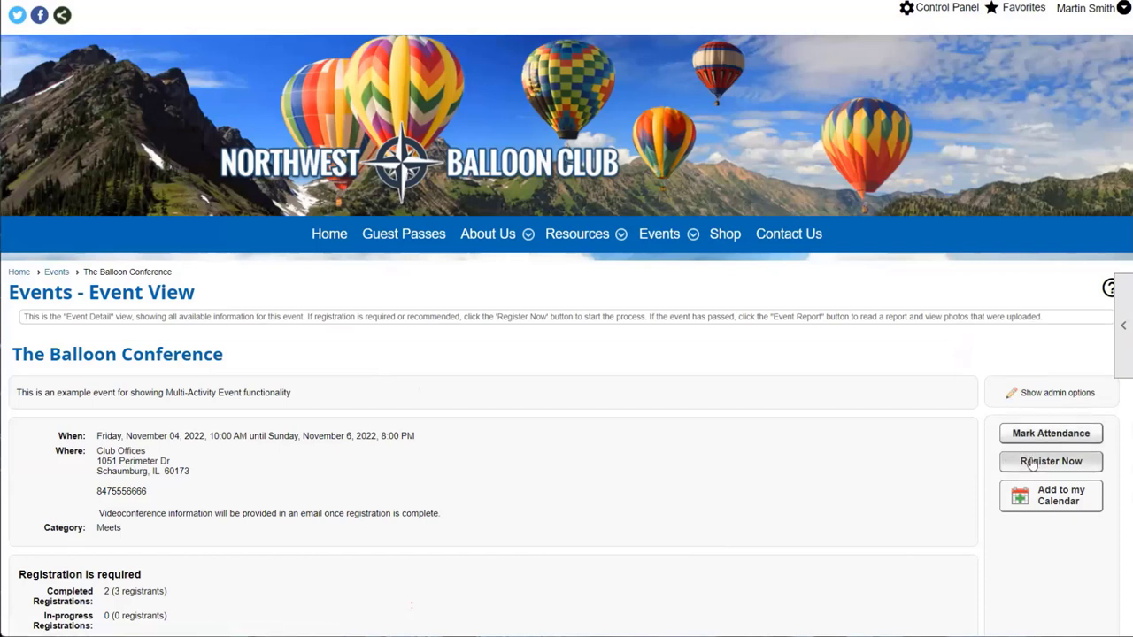
scroll(566, 341, "down", 2)
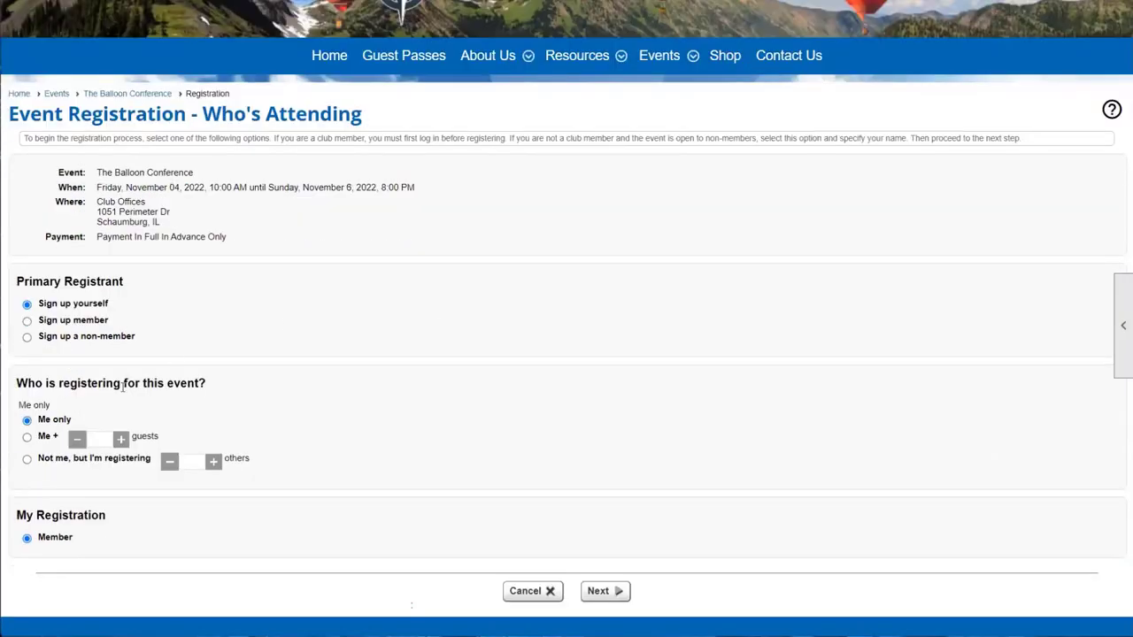
left_click_drag(14, 382, 241, 390)
left_click(241, 391)
left_click_drag(16, 397, 72, 423)
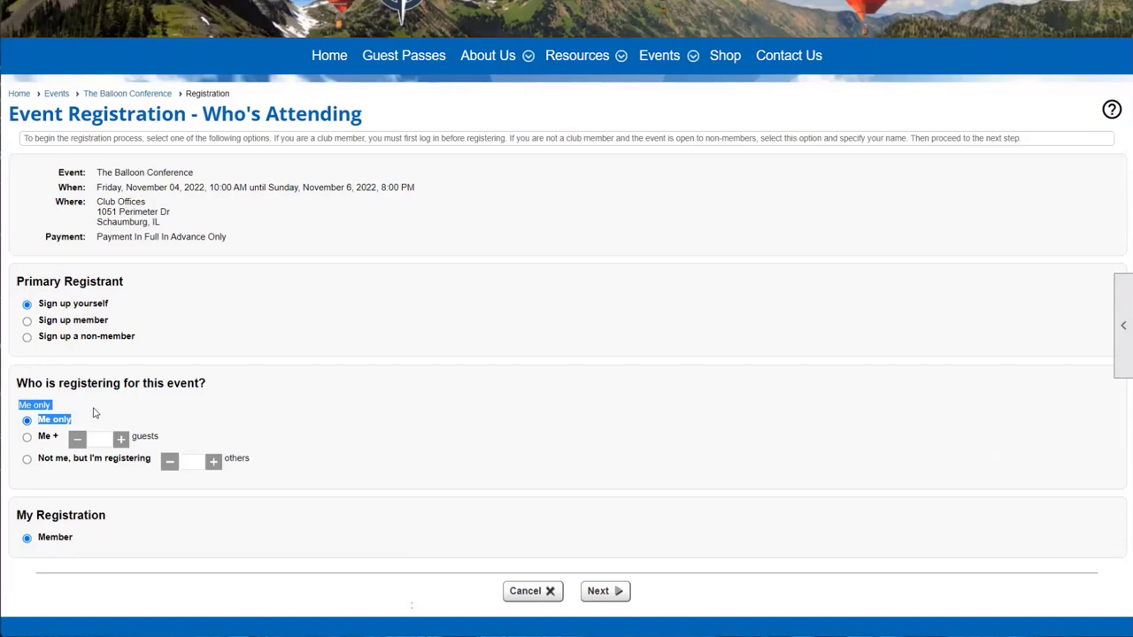
left_click(95, 413)
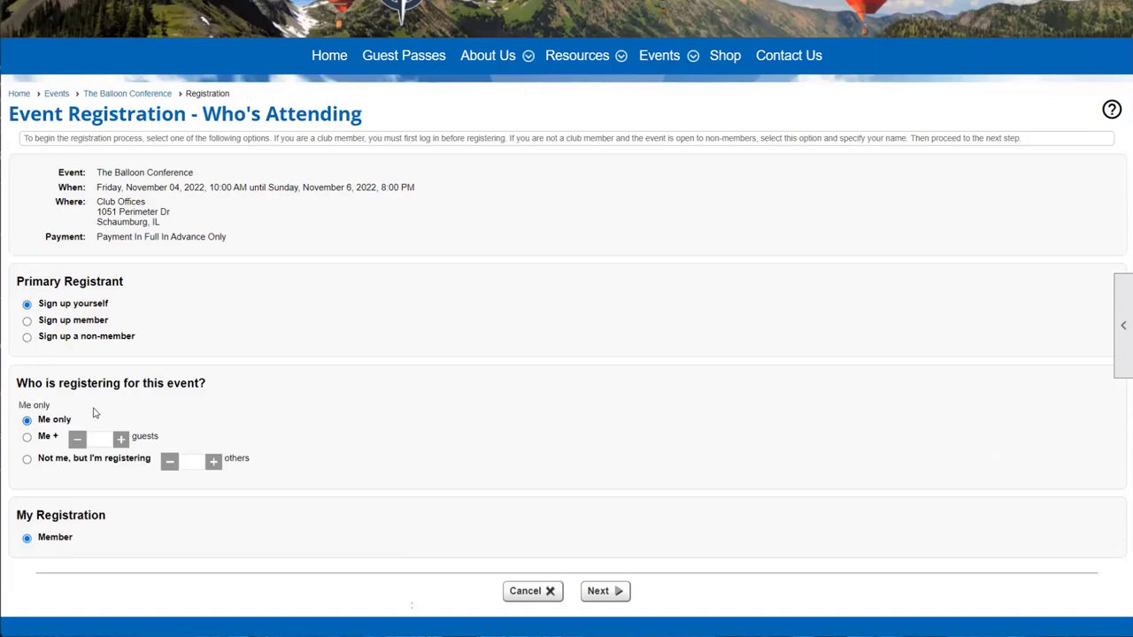
left_click(28, 437)
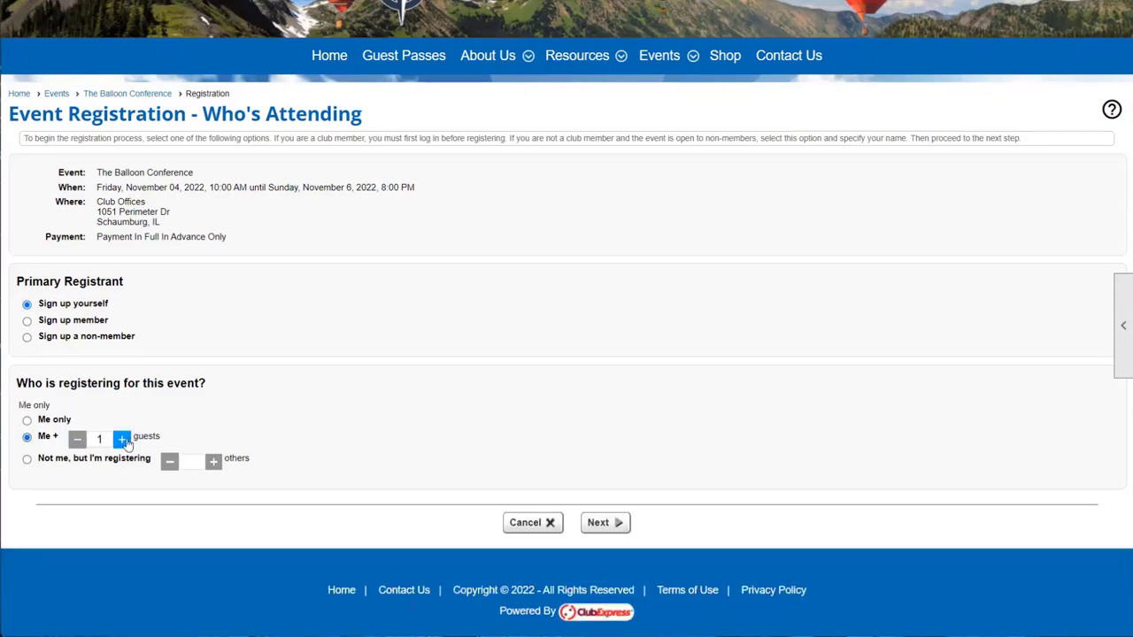
left_click(124, 440)
Advance to Choose Registrant Types, showing Member for yourself and Guest for Guests 1 and 2.
left_click(602, 522)
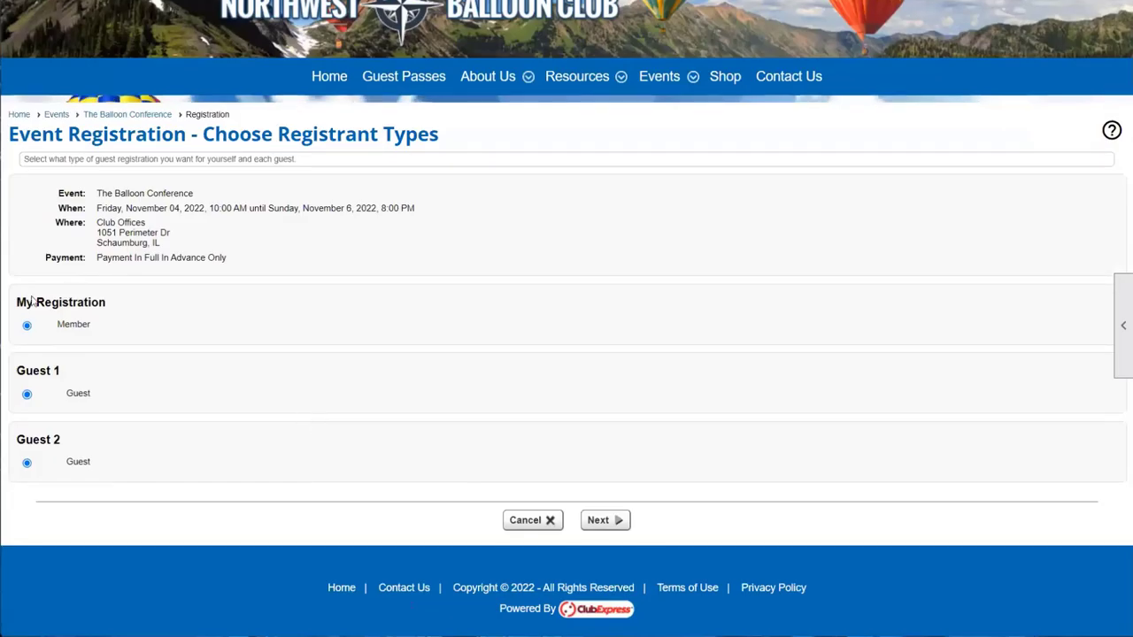
left_click_drag(18, 301, 144, 315)
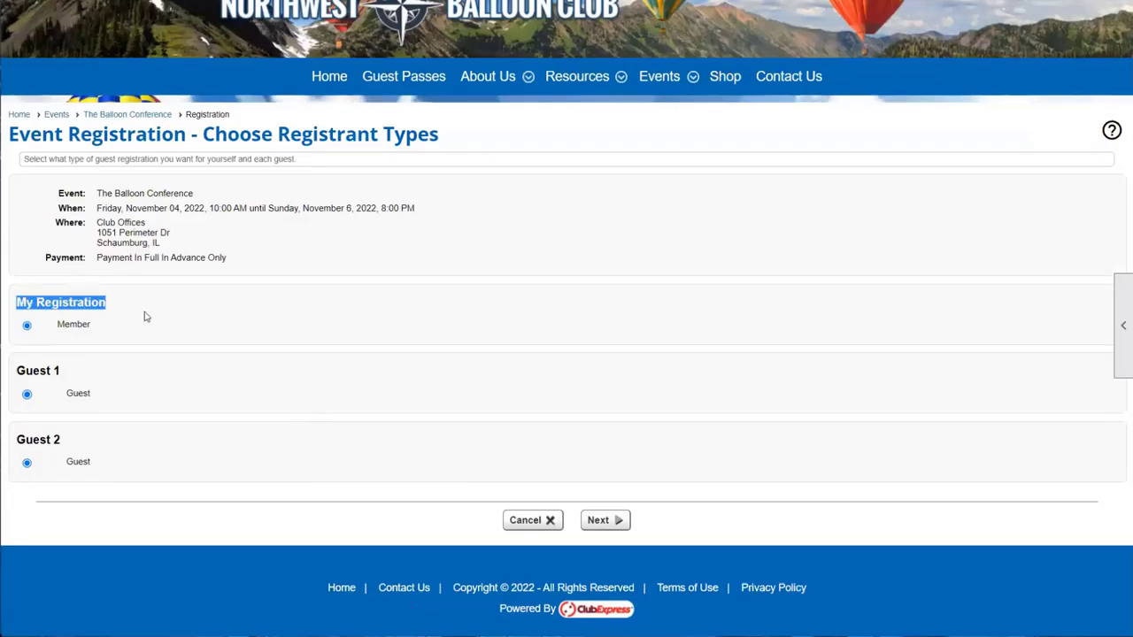
left_click(56, 329)
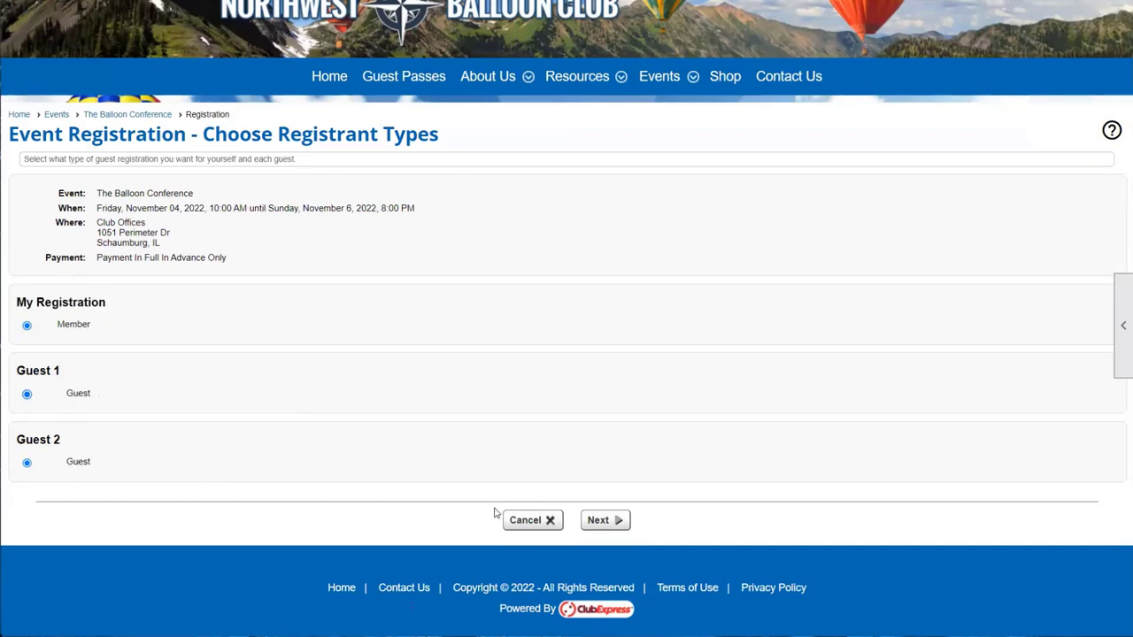
Move to Configure Your Guests and look over the non-member guest forms.
left_click(598, 520)
scroll(62, 362, "down", 5)
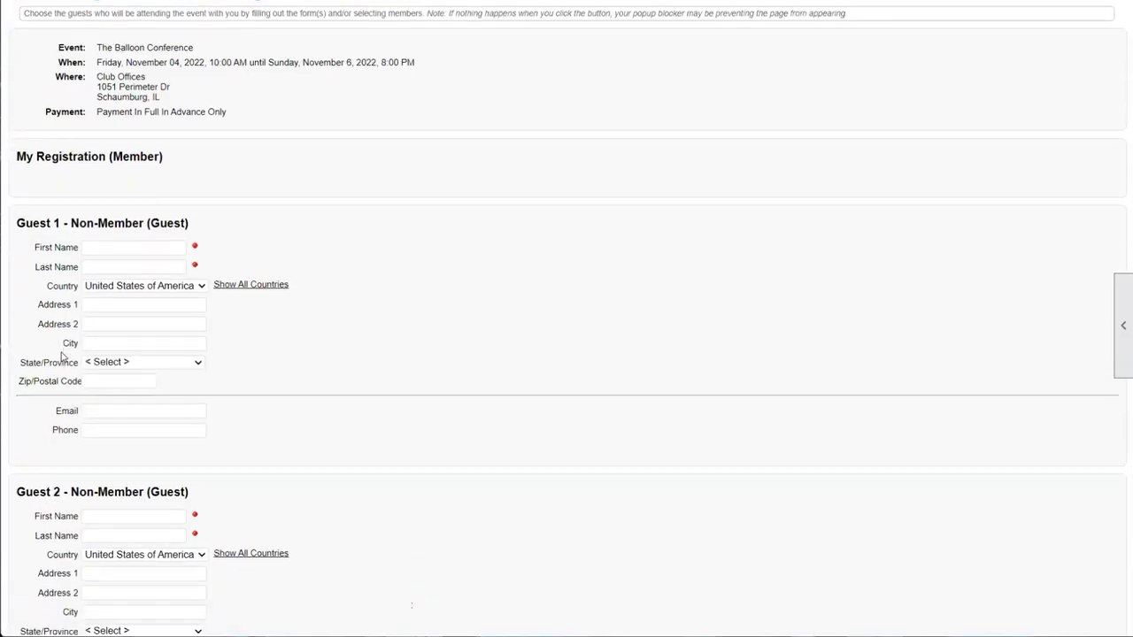
scroll(157, 400, "down", 3)
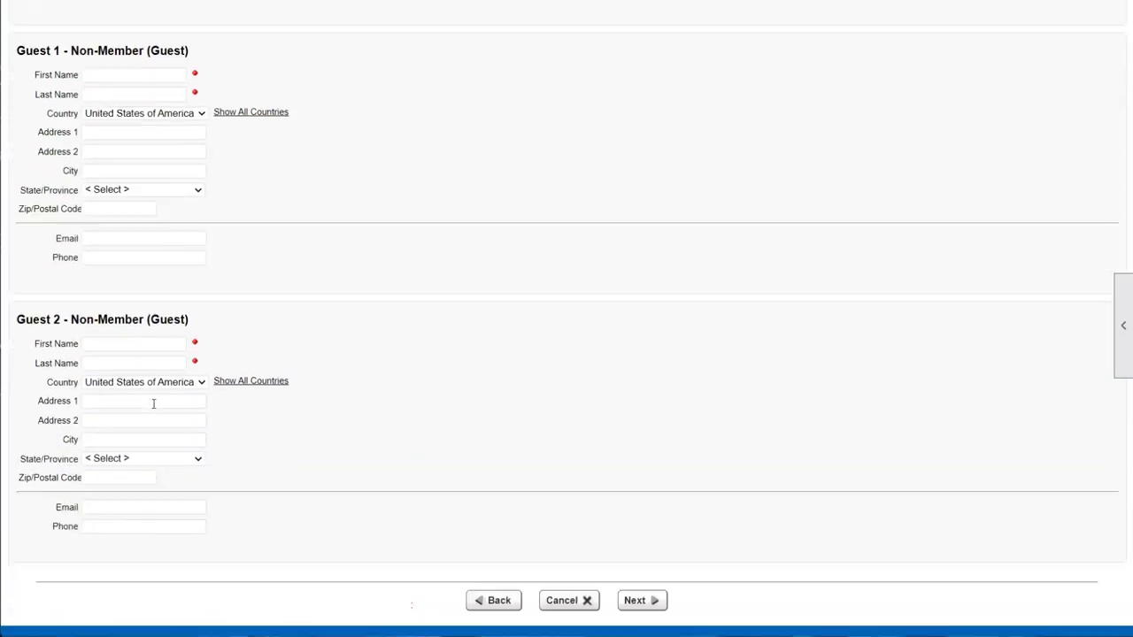
scroll(145, 405, "up", 3)
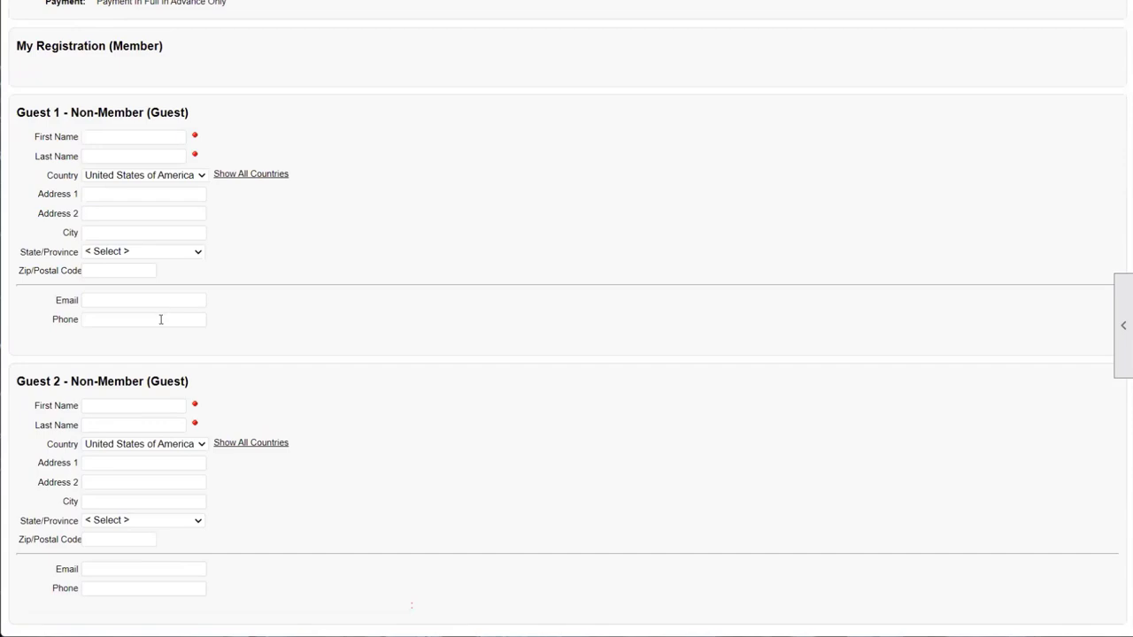
scroll(139, 233, "up", 3)
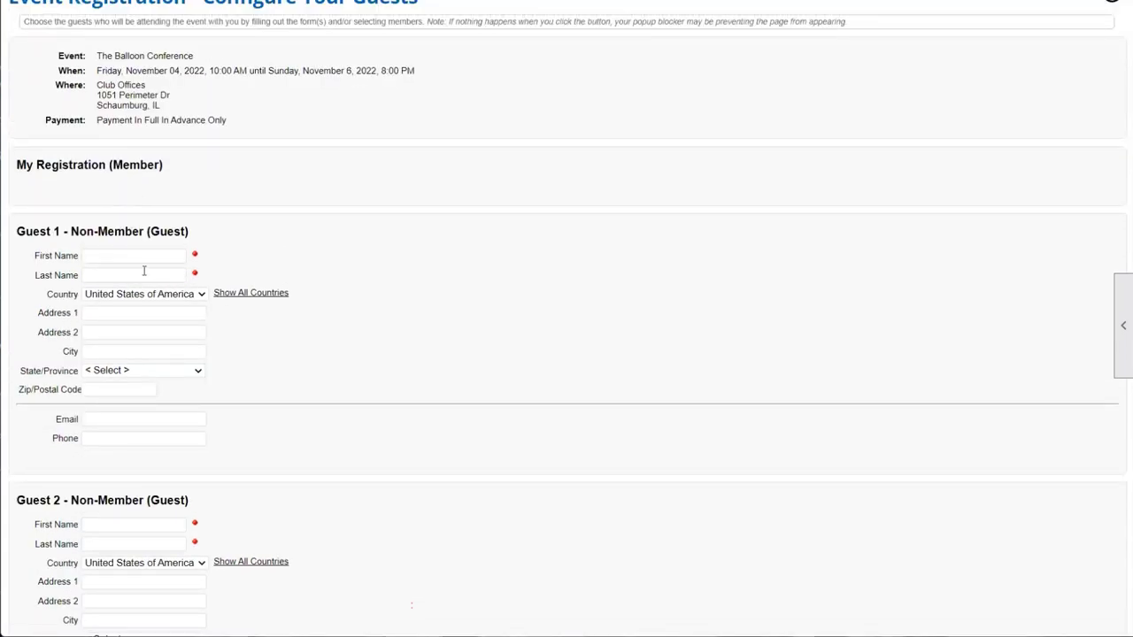
scroll(323, 315, "down", 1)
scroll(323, 315, "up", 3)
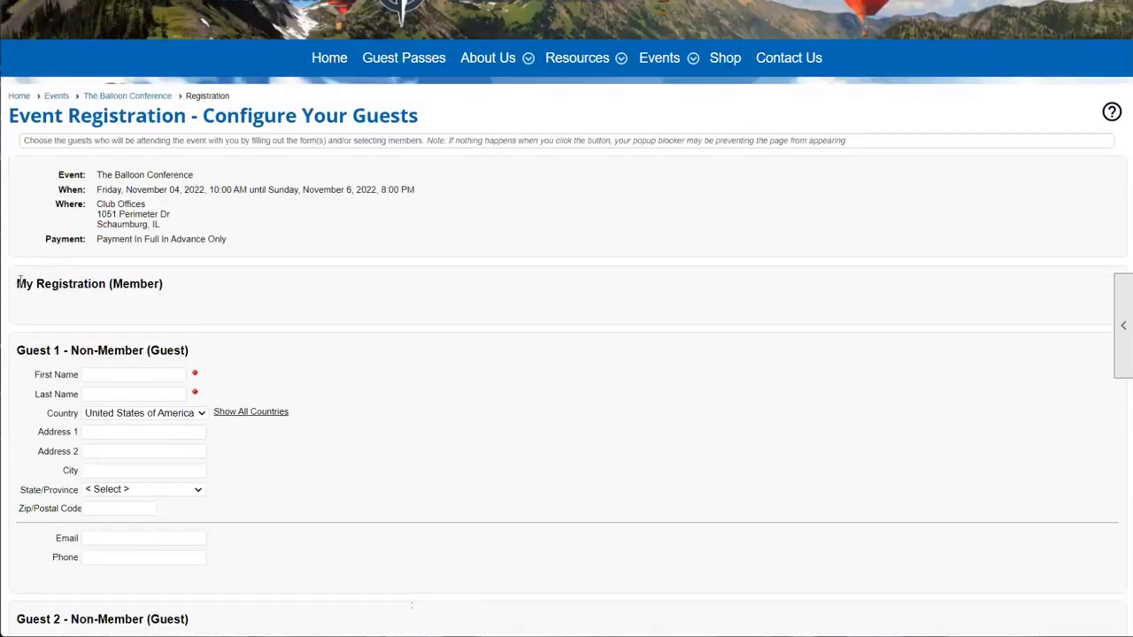
left_click_drag(20, 280, 168, 288)
scroll(169, 290, "down", 1)
scroll(169, 282, "down", 3)
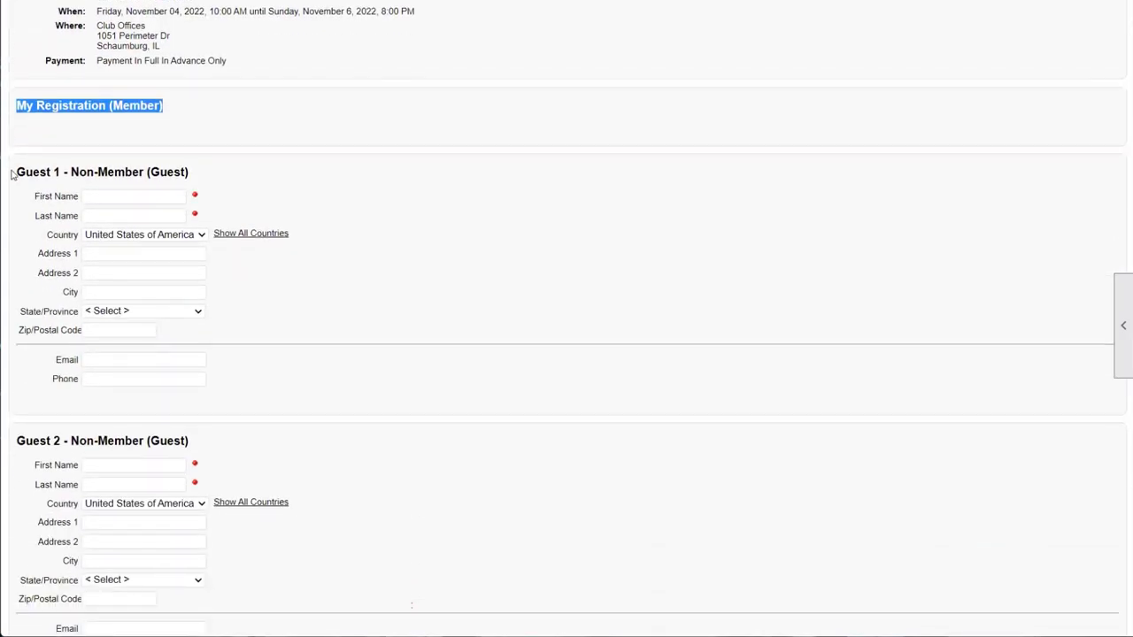
left_click_drag(15, 172, 238, 195)
scroll(238, 195, "down", 4)
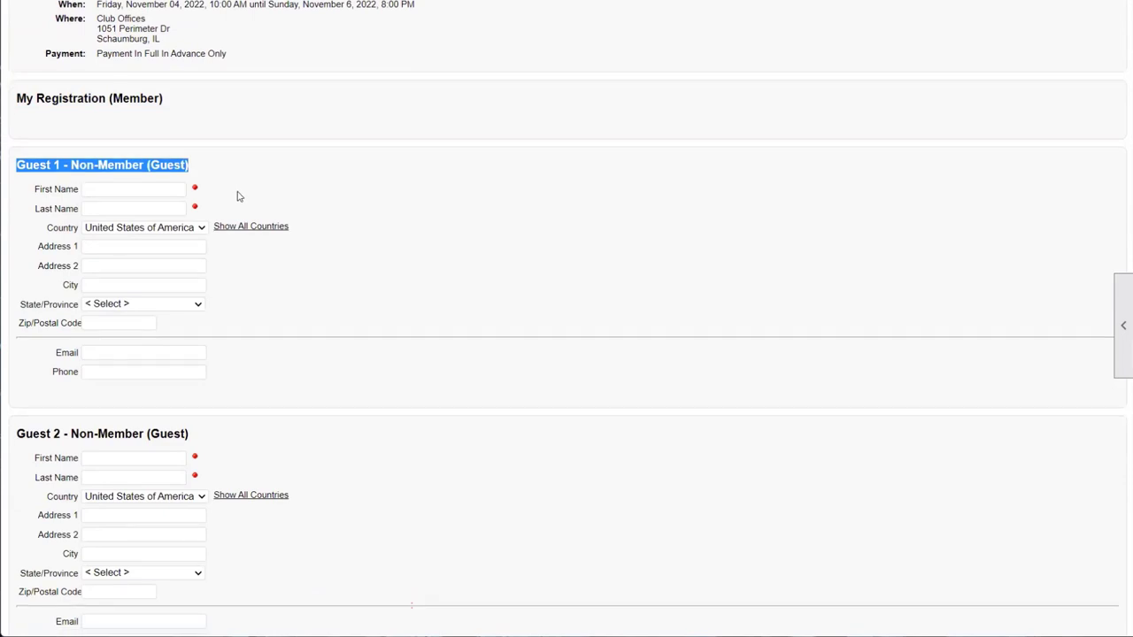
Check the 'Guest 2 - Non-Member (Guest)' form, then cancel back to the event page.
left_click_drag(16, 263, 192, 263)
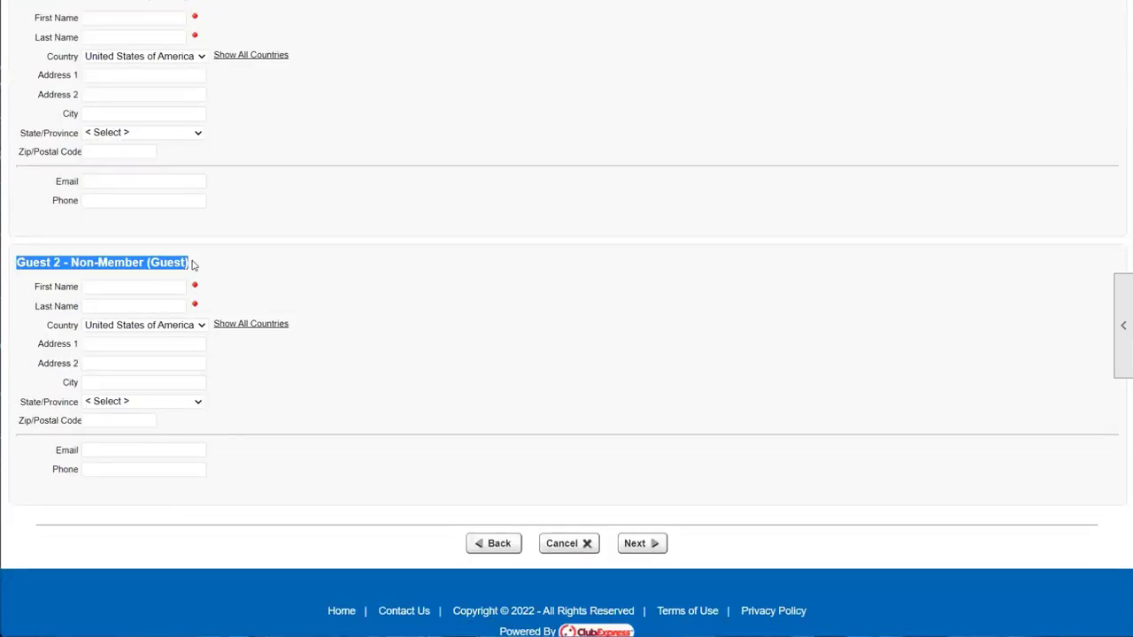
left_click(195, 266)
left_click(569, 544)
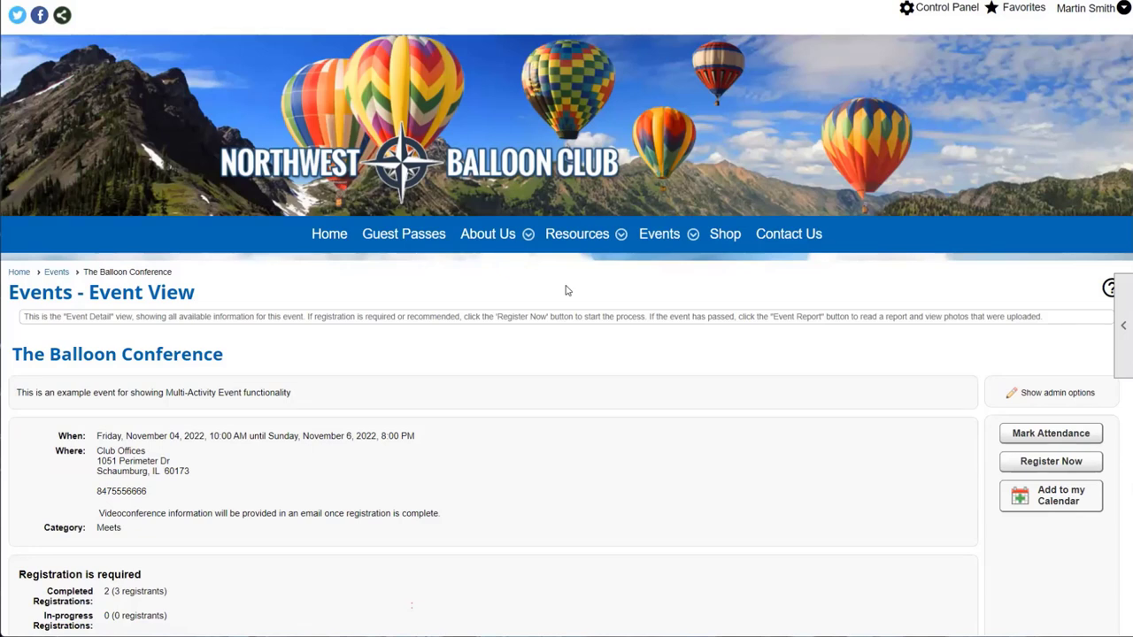
Open the conference's Activities/Items editor and review the ticket, Q&A, voucher and panel entries.
left_click(1008, 393)
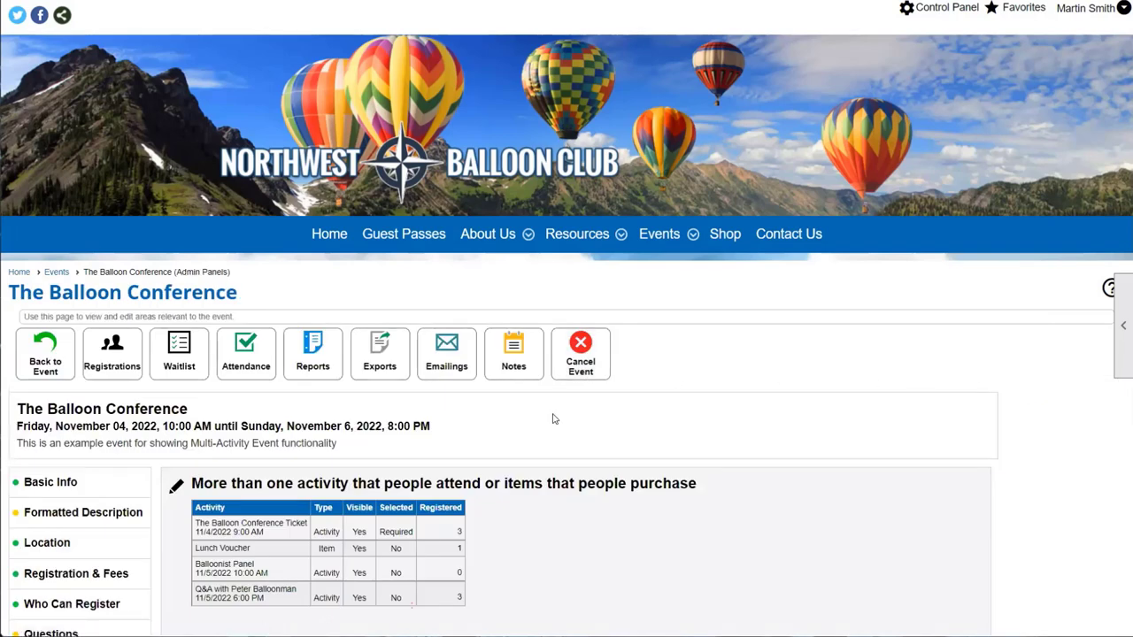
scroll(552, 419, "down", 2)
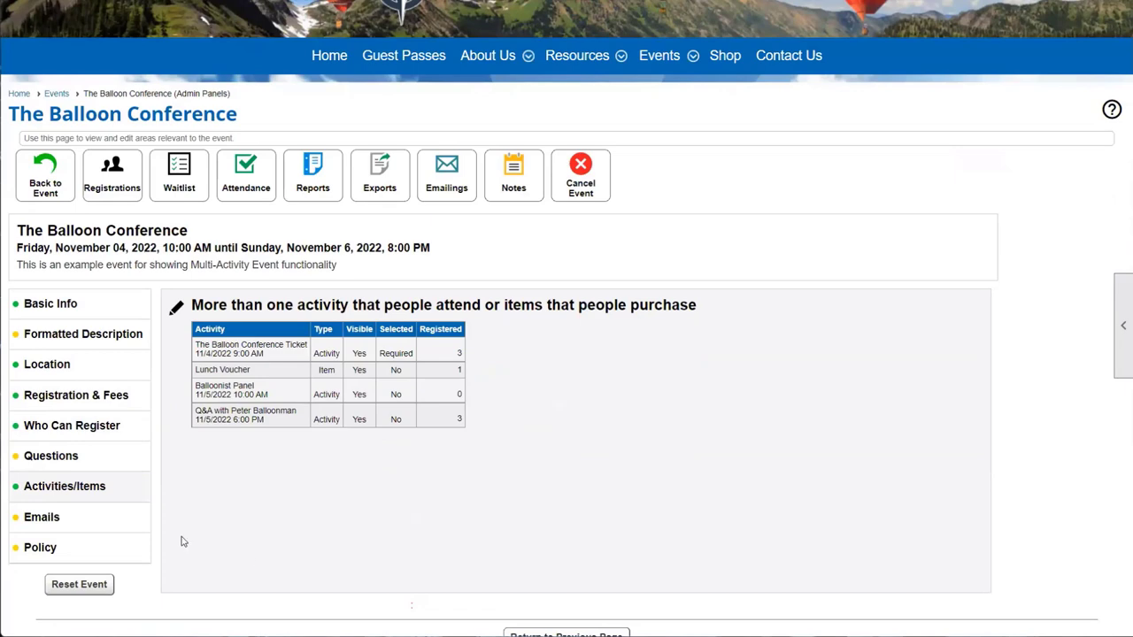
left_click(176, 308)
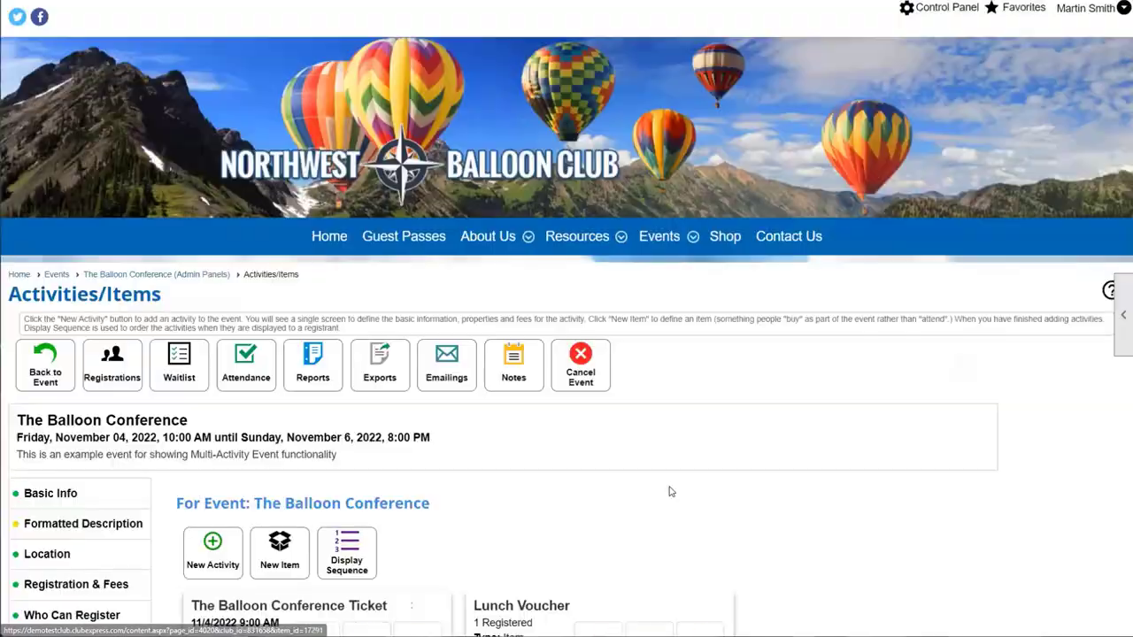
scroll(645, 473, "down", 1)
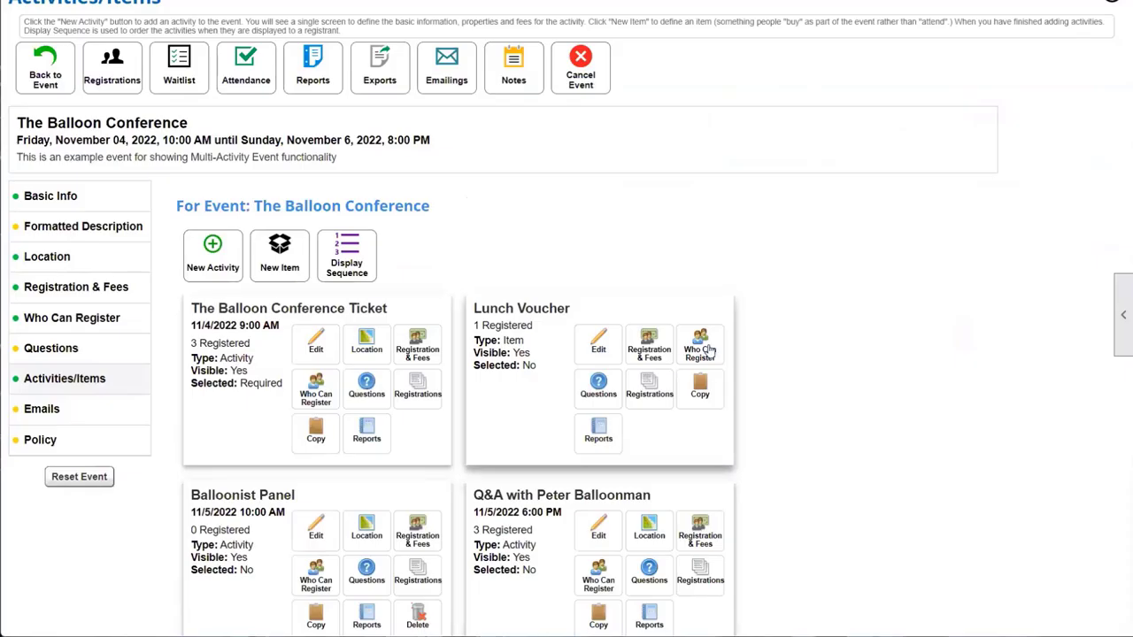
scroll(686, 363, "down", 1)
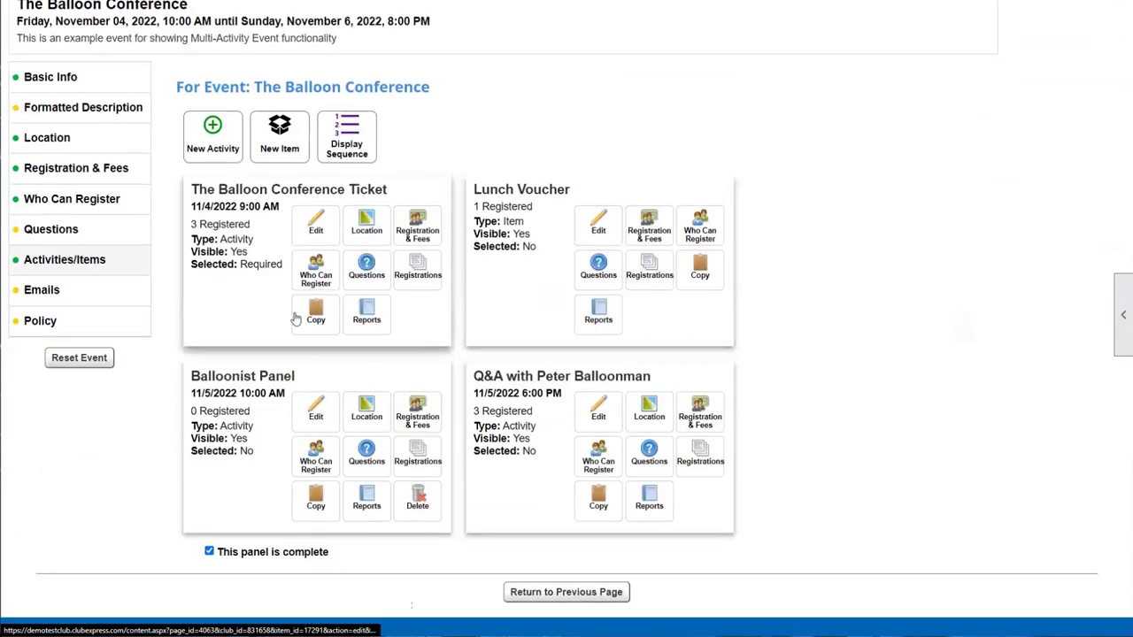